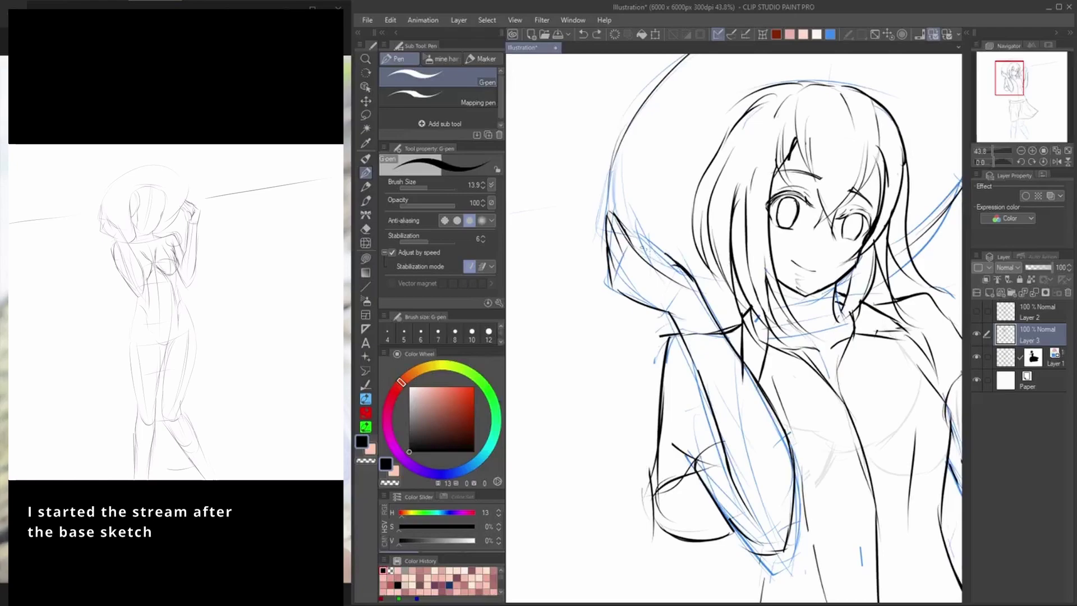
# Erase the stray sketch line beside the wrist of the character's right hand
pyautogui.press('e')
pyautogui.moveTo(663, 248); pyautogui.dragTo(695, 279)
pyautogui.press('p')
pyautogui.scroll(-3, 746, 269)
pyautogui.press('h')
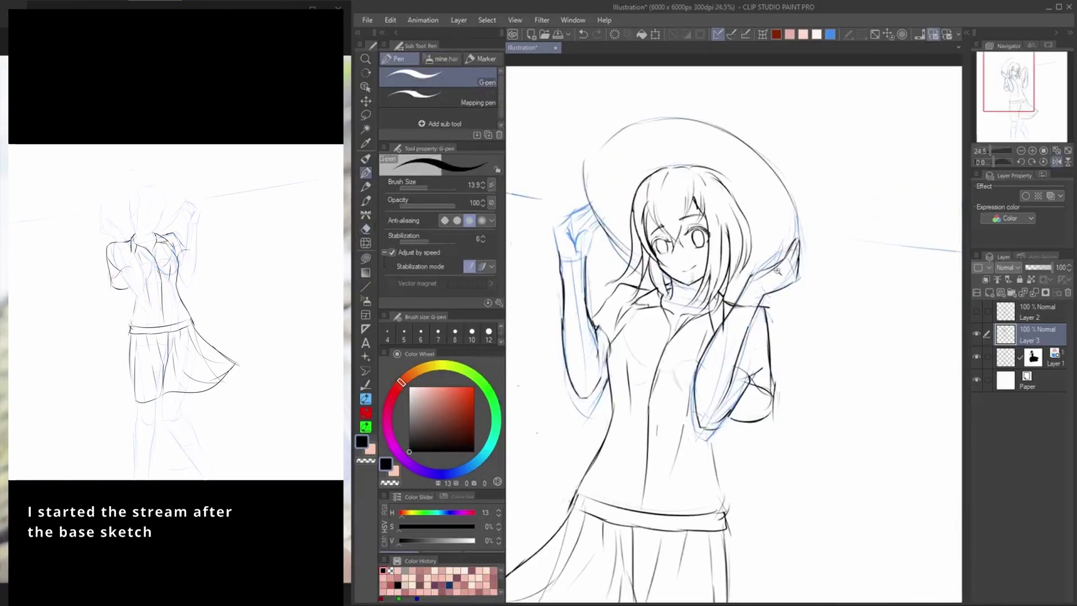
pyautogui.scroll(2, 774, 311)
pyautogui.press('e')
pyautogui.press('p')
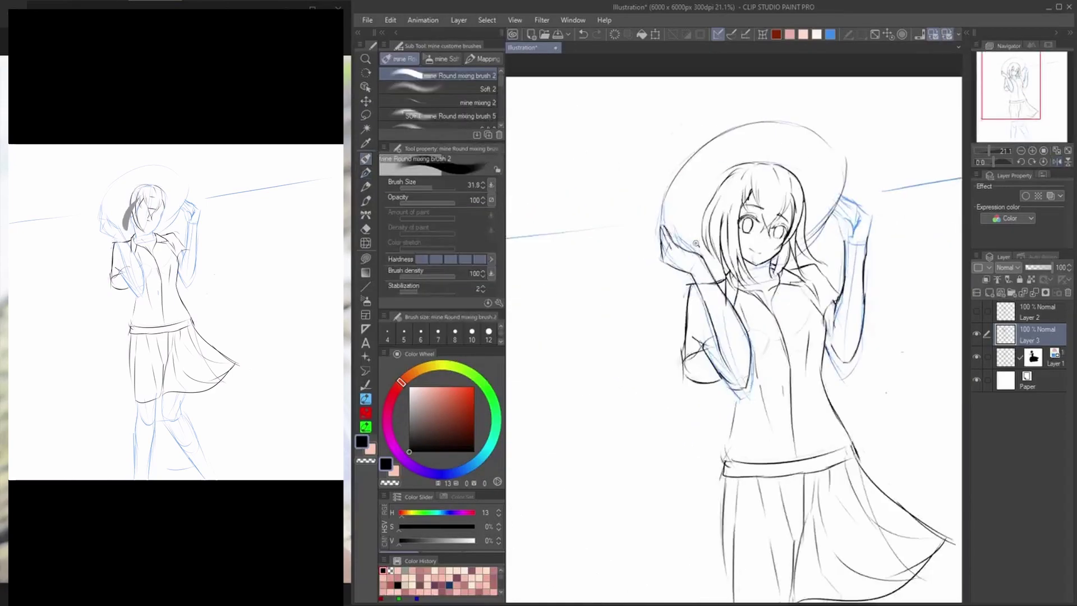
pyautogui.scroll(2, 692, 247)
pyautogui.moveTo(647, 174)
pyautogui.mouseDown()
pyautogui.moveTo(646, 216)
pyautogui.moveTo(656, 157)
pyautogui.mouseUp()
pyautogui.hotkey('ctrl', 'z')
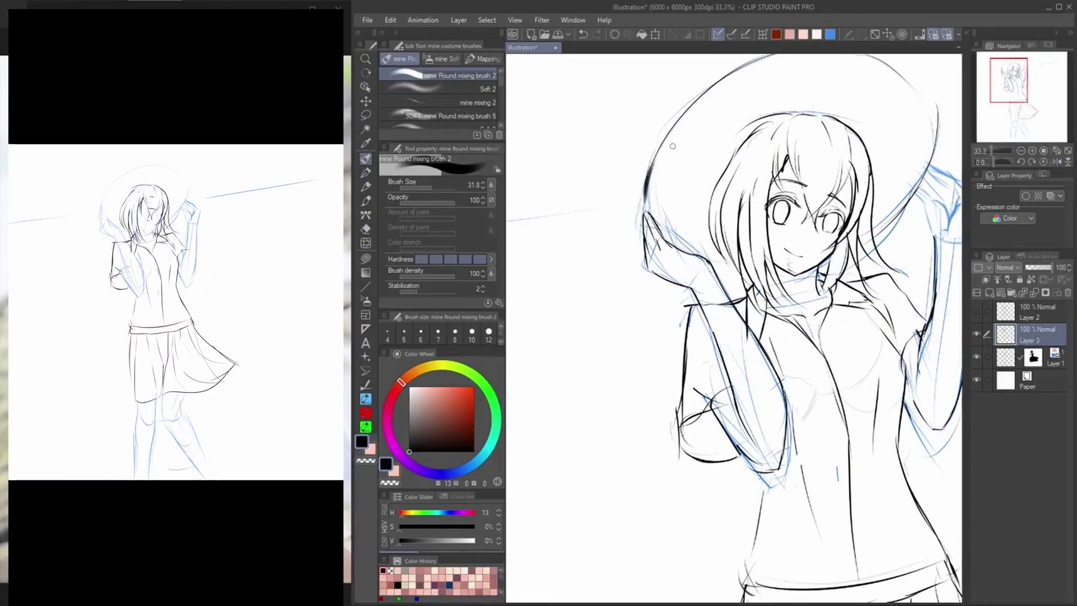
pyautogui.hotkey('ctrl', 'z')
pyautogui.click(366, 173)
pyautogui.moveTo(646, 216)
pyautogui.mouseDown()
pyautogui.moveTo(669, 142)
pyautogui.moveTo(650, 166)
pyautogui.mouseUp()
pyautogui.hotkey('ctrl', 'z')
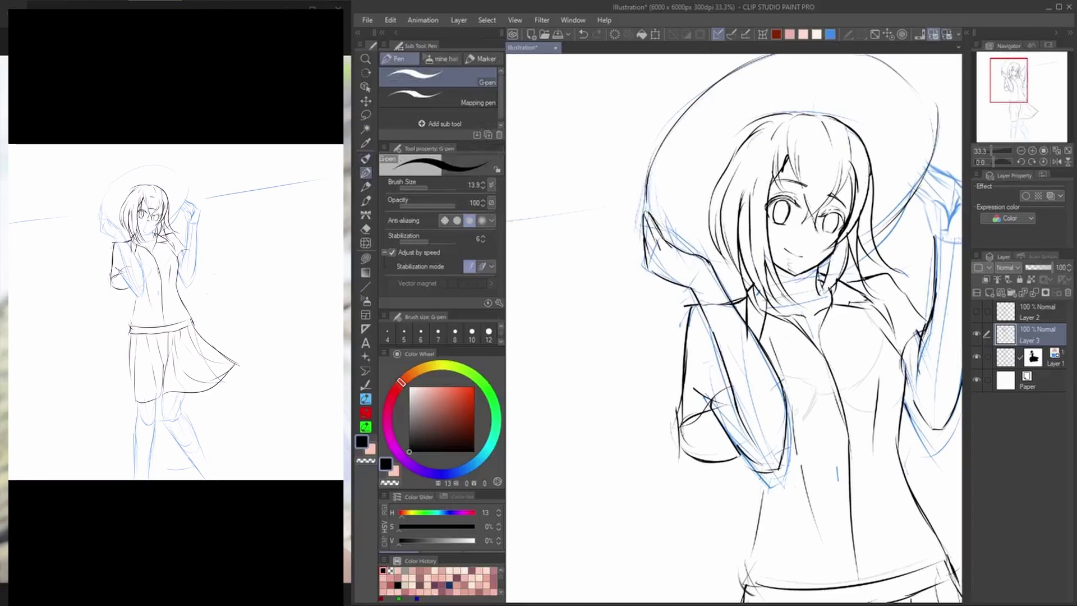
# Maximize the drawing window and hide its title and menu bars for a larger canvas view
pyautogui.scroll(-4, 763, 270)
pyautogui.moveTo(762, 270); pyautogui.dragTo(718, 255)
pyautogui.click(338, 8)
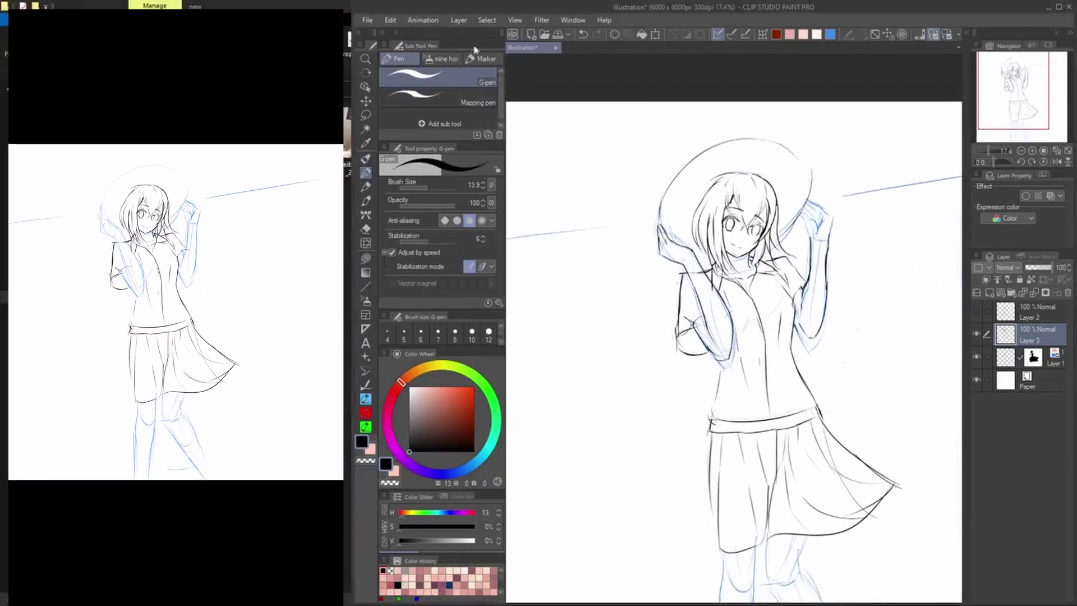
pyautogui.click(1059, 7)
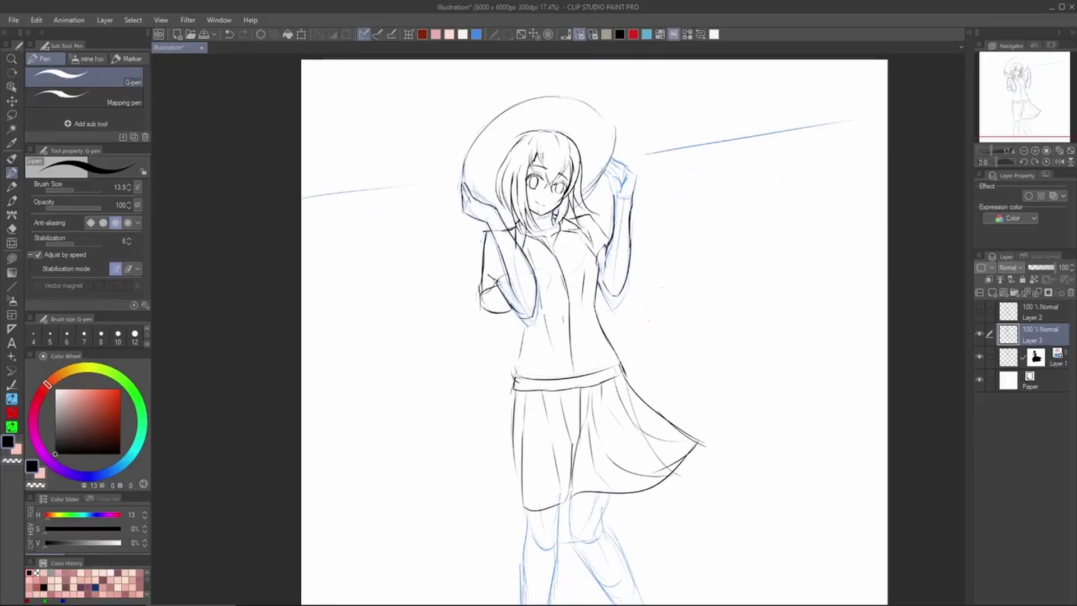
pyautogui.hotkey('shift', 'Tab')
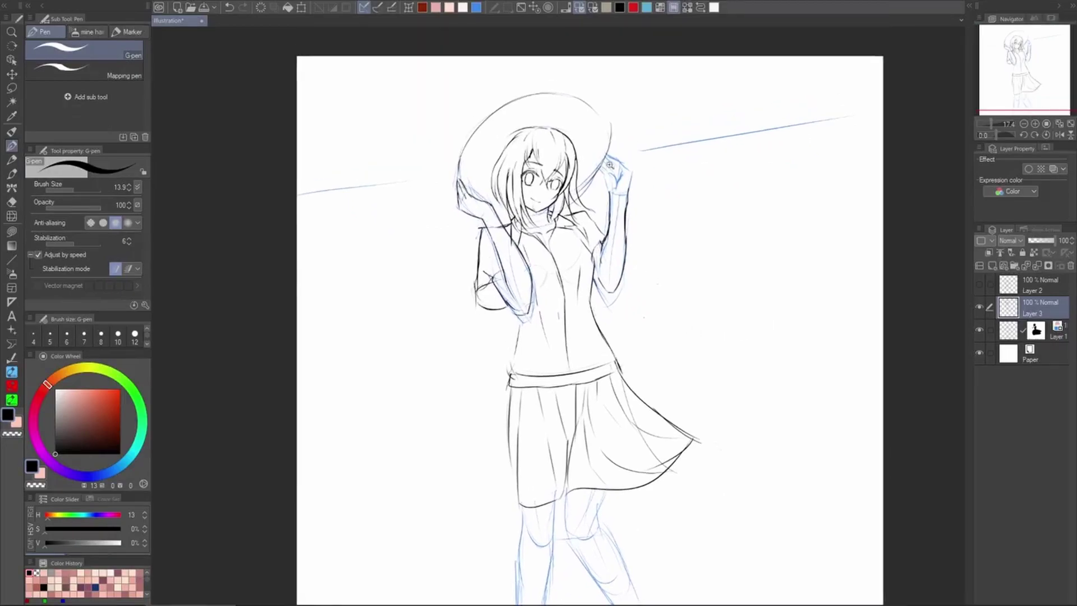
# Ink the upper outline of the character's left hand where it holds the hat brim
pyautogui.scroll(4, 613, 168)
pyautogui.moveTo(593, 139)
pyautogui.mouseDown()
pyautogui.moveTo(643, 159)
pyautogui.moveTo(660, 193)
pyautogui.mouseUp()
pyautogui.hotkey('ctrl', 'z')
pyautogui.moveTo(634, 159); pyautogui.dragTo(667, 200)
pyautogui.press('h')
pyautogui.scroll(-3, 874, 274)
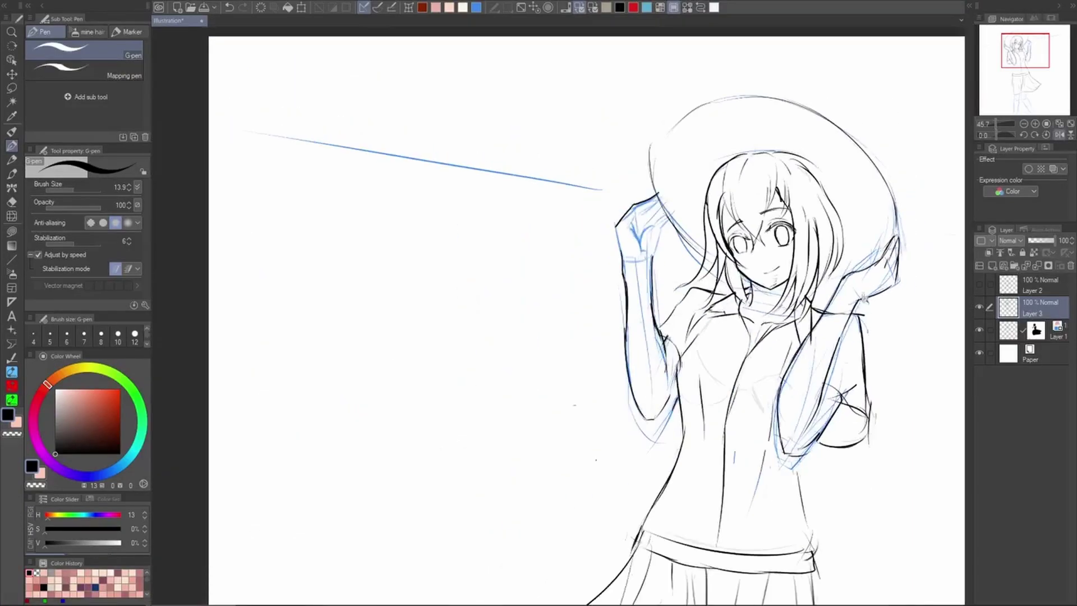
# Ink the back of the left hand and the finger lines gripping the hat brim
pyautogui.scroll(4, 637, 212)
pyautogui.moveTo(676, 184)
pyautogui.mouseDown()
pyautogui.moveTo(624, 214)
pyautogui.moveTo(627, 225)
pyautogui.mouseUp()
pyautogui.hotkey('ctrl', 'z')
pyautogui.hotkey('ctrl', 'z')
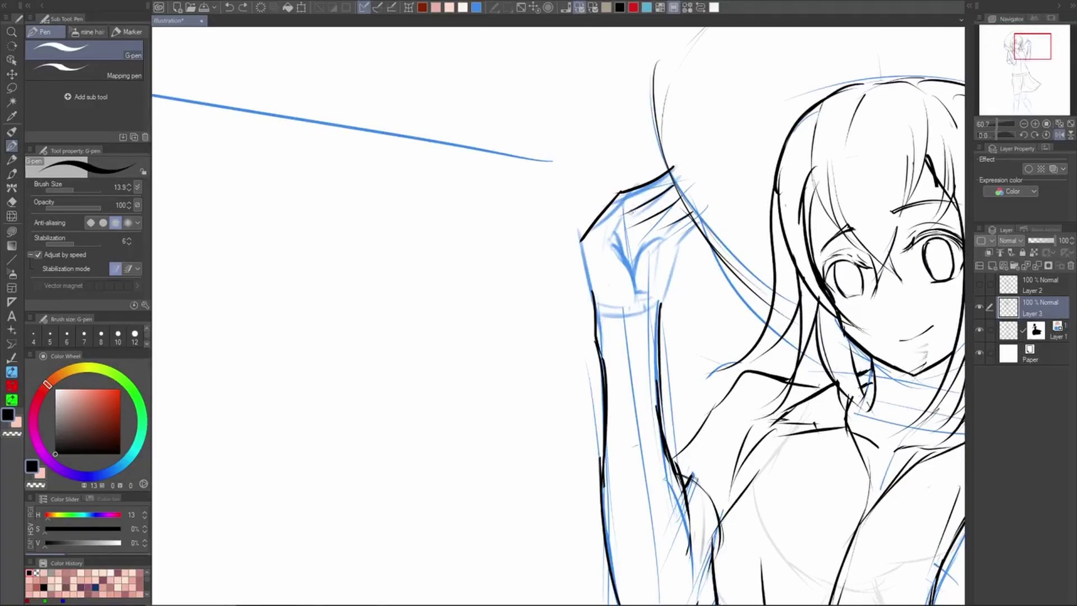
pyautogui.hotkey('ctrl', 'z')
# Ink the palm creases, the thumb base and the inner edge of the left hand down to the wrist
pyautogui.moveTo(619, 211); pyautogui.dragTo(641, 247)
pyautogui.hotkey('ctrl', 'z')
pyautogui.moveTo(619, 214)
pyautogui.mouseDown()
pyautogui.moveTo(648, 252)
pyautogui.moveTo(633, 266)
pyautogui.mouseUp()
pyautogui.hotkey('ctrl', 'z')
pyautogui.hotkey('ctrl', 'z')
pyautogui.moveTo(607, 231)
pyautogui.mouseDown()
pyautogui.moveTo(639, 282)
pyautogui.moveTo(639, 264)
pyautogui.moveTo(660, 260)
pyautogui.moveTo(664, 297)
pyautogui.mouseUp()
pyautogui.hotkey('ctrl', 'z')
pyautogui.hotkey('ctrl', 'z')
pyautogui.hotkey('ctrl', 'z')
pyautogui.moveTo(675, 256); pyautogui.dragTo(665, 299)
pyautogui.press('h')
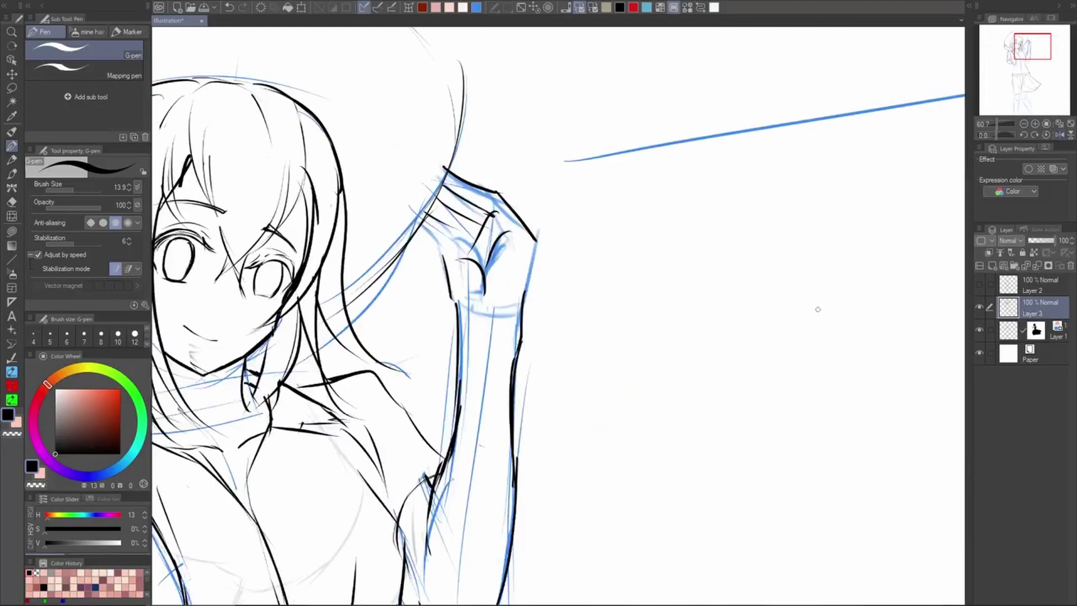
# Ink the outer edge of the left hand down to the wrist and erase stray marks outside it
pyautogui.moveTo(512, 207)
pyautogui.mouseDown()
pyautogui.moveTo(532, 241)
pyautogui.moveTo(521, 303)
pyautogui.mouseUp()
pyautogui.hotkey('ctrl', 'z')
pyautogui.moveTo(530, 237); pyautogui.dragTo(521, 305)
pyautogui.press('e')
pyautogui.moveTo(542, 268)
pyautogui.mouseDown()
pyautogui.moveTo(540, 213)
pyautogui.moveTo(548, 205)
pyautogui.moveTo(578, 239)
pyautogui.mouseUp()
pyautogui.press('p')
pyautogui.scroll(-3, 577, 239)
pyautogui.press('h')
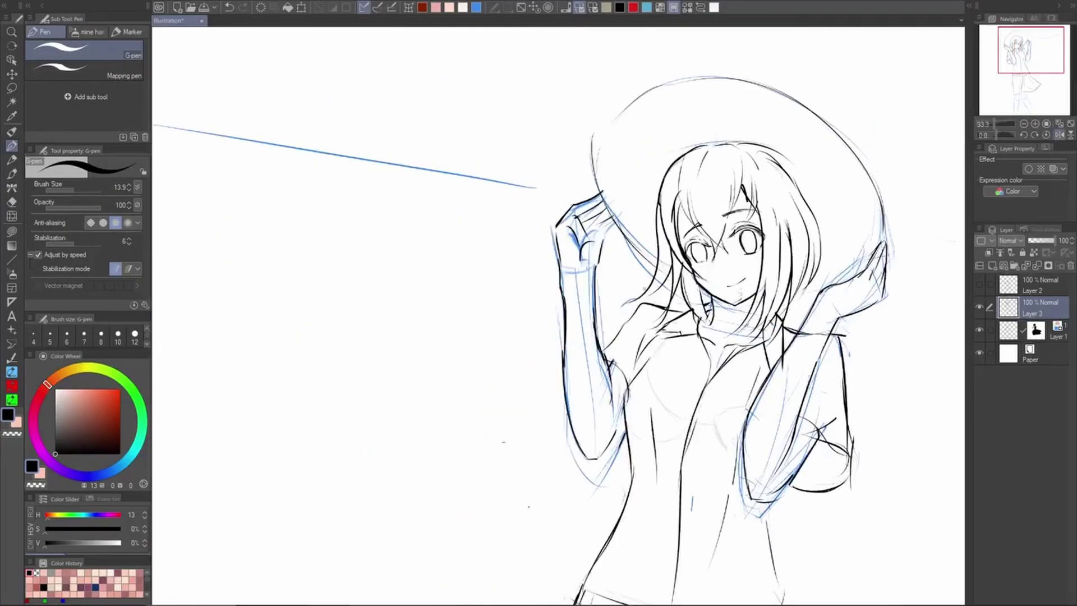
# Ink the lower finger line of the left hand from the hat brim towards the palm
pyautogui.scroll(2, 603, 247)
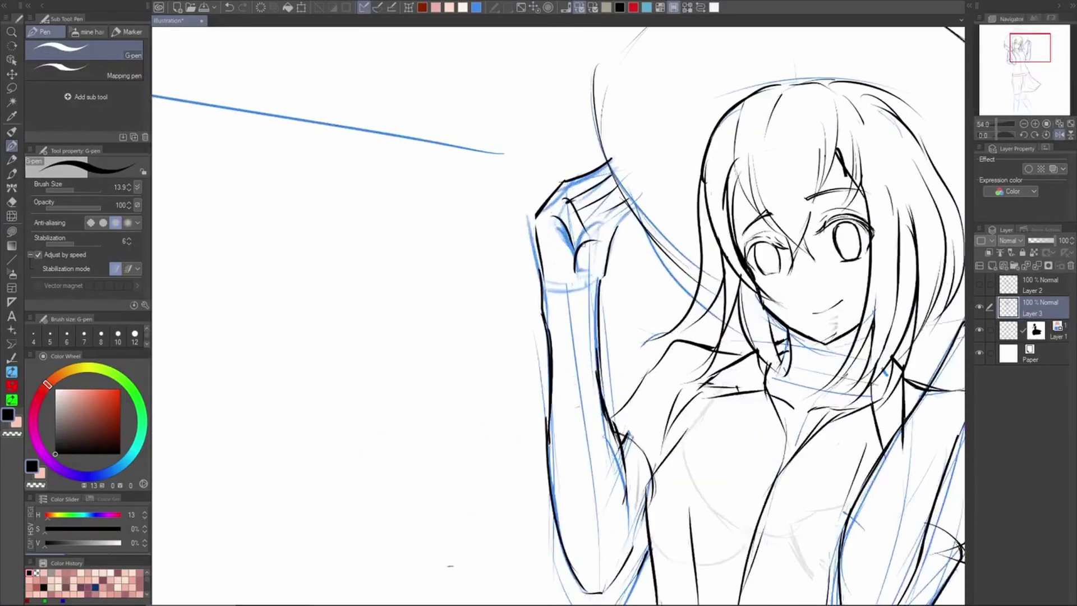
pyautogui.moveTo(625, 200); pyautogui.dragTo(587, 227)
pyautogui.hotkey('ctrl', 'z')
pyautogui.hotkey('ctrl', 'z')
pyautogui.press('h')
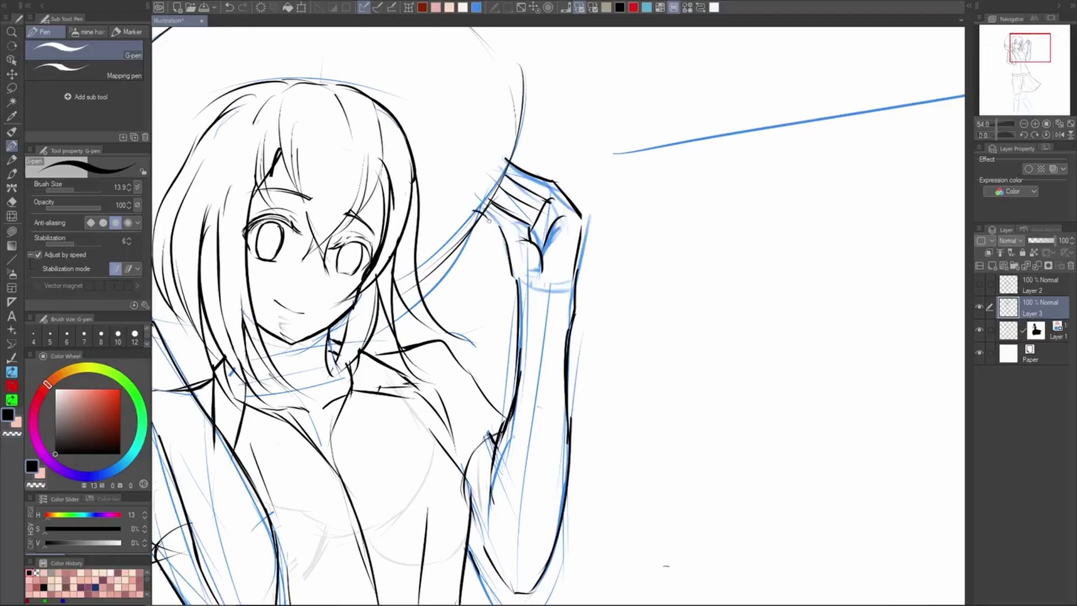
# Ink the left hand's thumb from its tip at the hat brim down to the wrist
pyautogui.moveTo(476, 208)
pyautogui.mouseDown()
pyautogui.moveTo(500, 216)
pyautogui.moveTo(490, 227)
pyautogui.mouseUp()
pyautogui.hotkey('ctrl', 'z')
pyautogui.hotkey('ctrl', 'z')
pyautogui.moveTo(501, 243); pyautogui.dragTo(511, 259)
pyautogui.hotkey('ctrl', 'z')
pyautogui.moveTo(503, 215)
pyautogui.mouseDown()
pyautogui.moveTo(530, 244)
pyautogui.moveTo(518, 284)
pyautogui.mouseUp()
pyautogui.hotkey('ctrl', 'z')
pyautogui.hotkey('ctrl', 'z')
# Erase the overlapping lines where the left thumb meets the fingers
pyautogui.press('e')
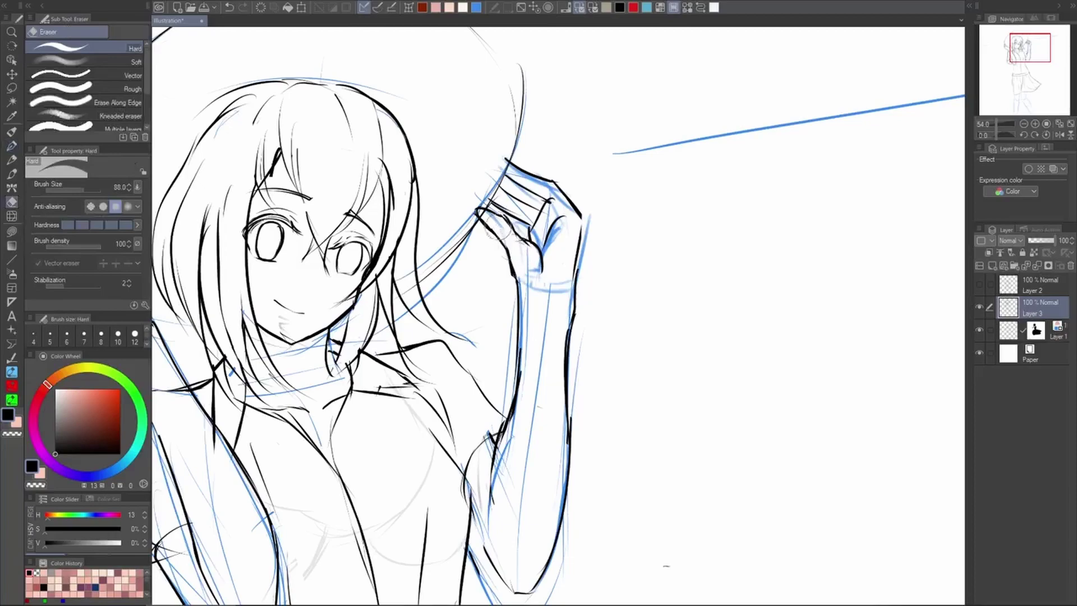
pyautogui.moveTo(524, 227); pyautogui.dragTo(482, 212)
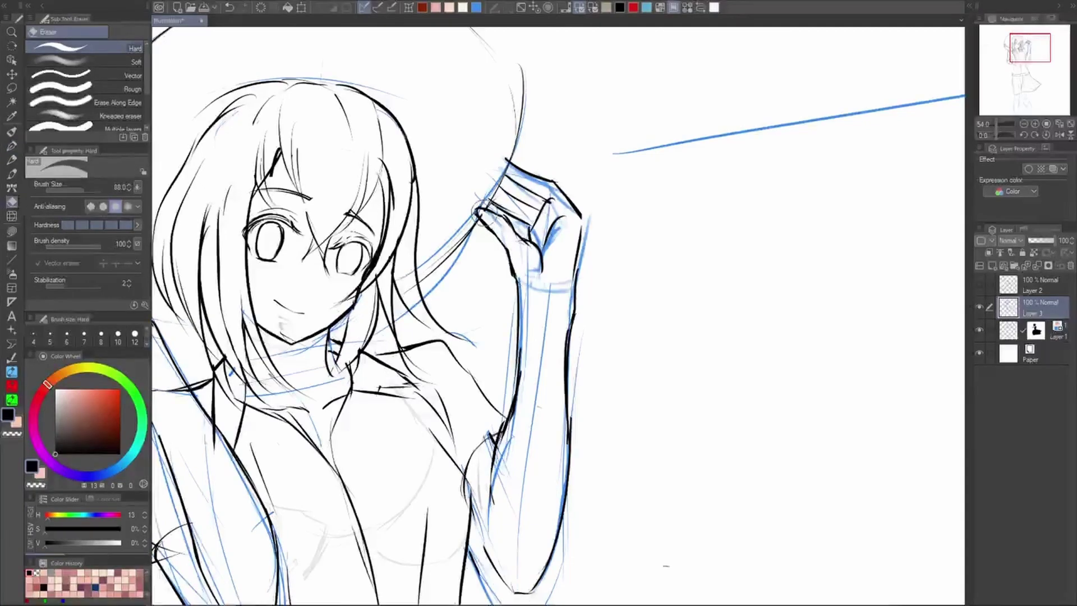
pyautogui.press('p')
pyautogui.press('h')
# Redraw the tip of the left thumb where it crosses the hat brim
pyautogui.scroll(-3, 533, 208)
pyautogui.scroll(5, 575, 208)
pyautogui.moveTo(552, 247)
pyautogui.mouseDown()
pyautogui.moveTo(593, 209)
pyautogui.moveTo(577, 213)
pyautogui.mouseUp()
pyautogui.hotkey('ctrl', 'z')
pyautogui.press('c')
pyautogui.press('c')
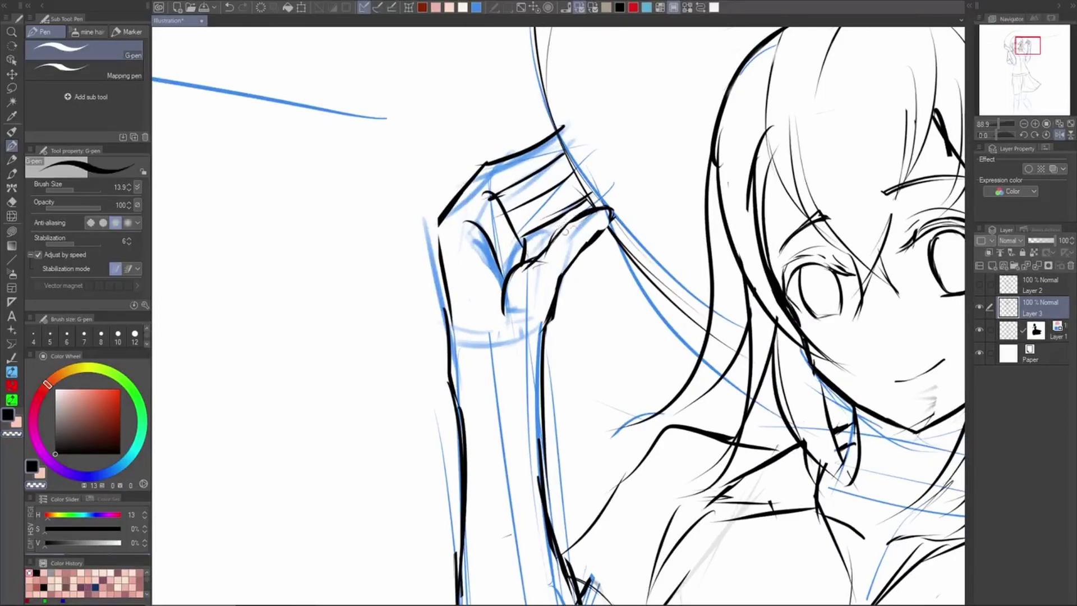
pyautogui.hotkey('ctrl', 'z')
pyautogui.hotkey('ctrl', 'z')
pyautogui.moveTo(616, 214)
pyautogui.mouseDown()
pyautogui.moveTo(580, 261)
pyautogui.moveTo(596, 230)
pyautogui.moveTo(593, 248)
pyautogui.moveTo(610, 226)
pyautogui.mouseUp()
# Clean up the excess line around the left thumb using the pen with transparent colour
pyautogui.press('c')
pyautogui.moveTo(590, 245); pyautogui.dragTo(618, 221)
pyautogui.scroll(-3, 615, 212)
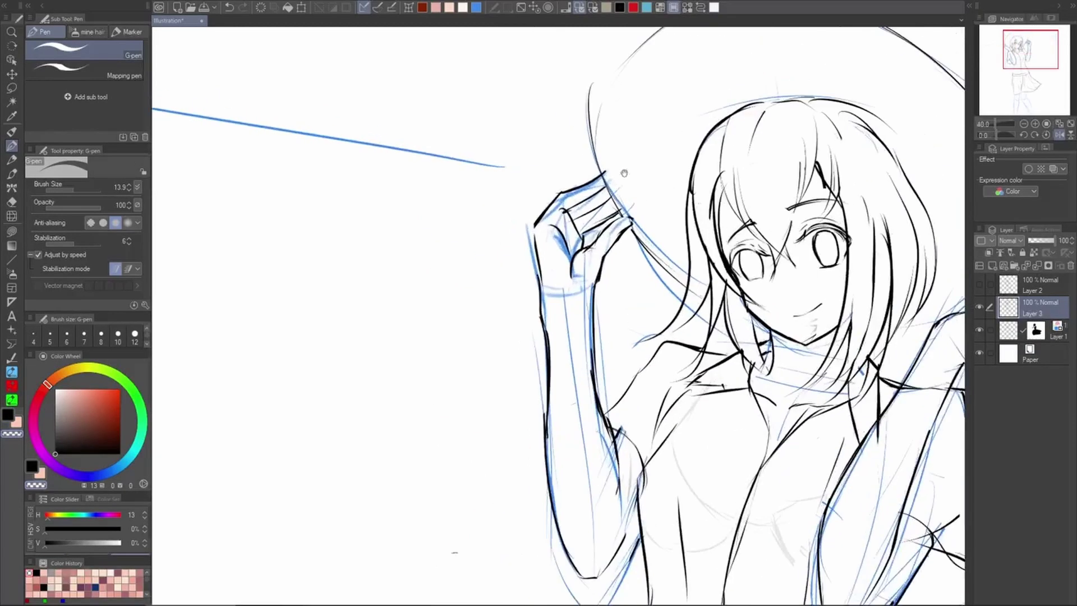
pyautogui.press('e')
pyautogui.press('p')
pyautogui.scroll(-5, 610, 164)
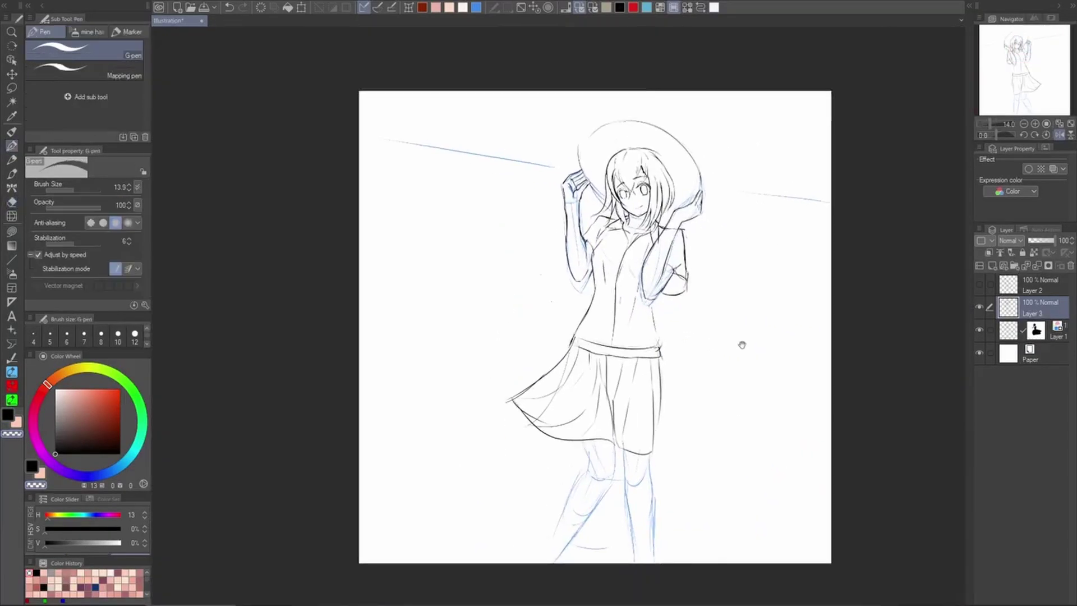
pyautogui.press('h')
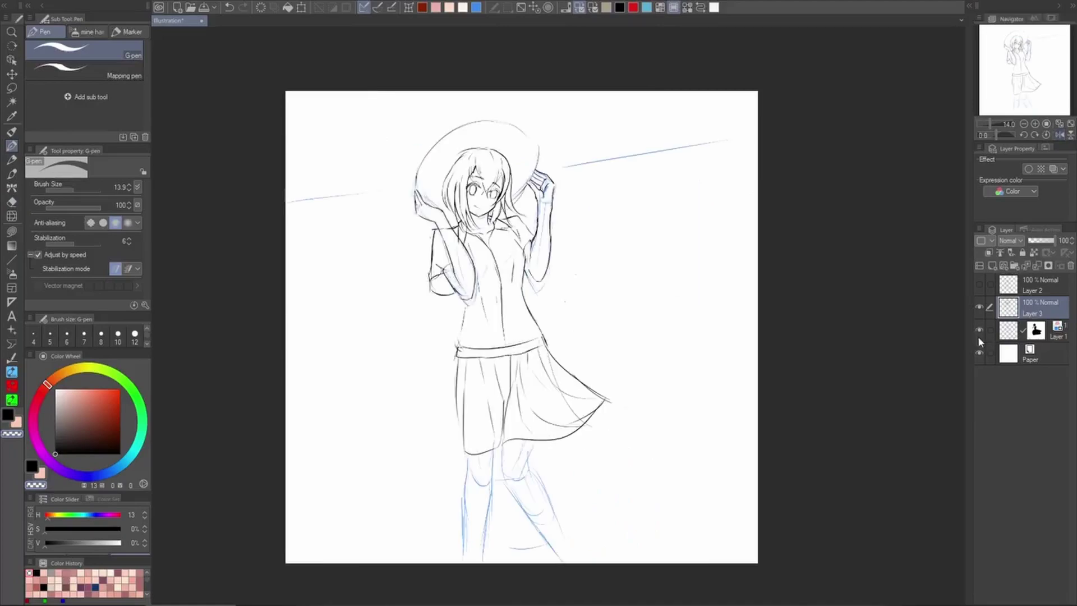
# Ink the back of the bent leg from the skirt hem to behind the knee
pyautogui.moveTo(638, 494); pyautogui.dragTo(685, 421)
pyautogui.scroll(3, 574, 389)
pyautogui.press('p')
pyautogui.press('p')
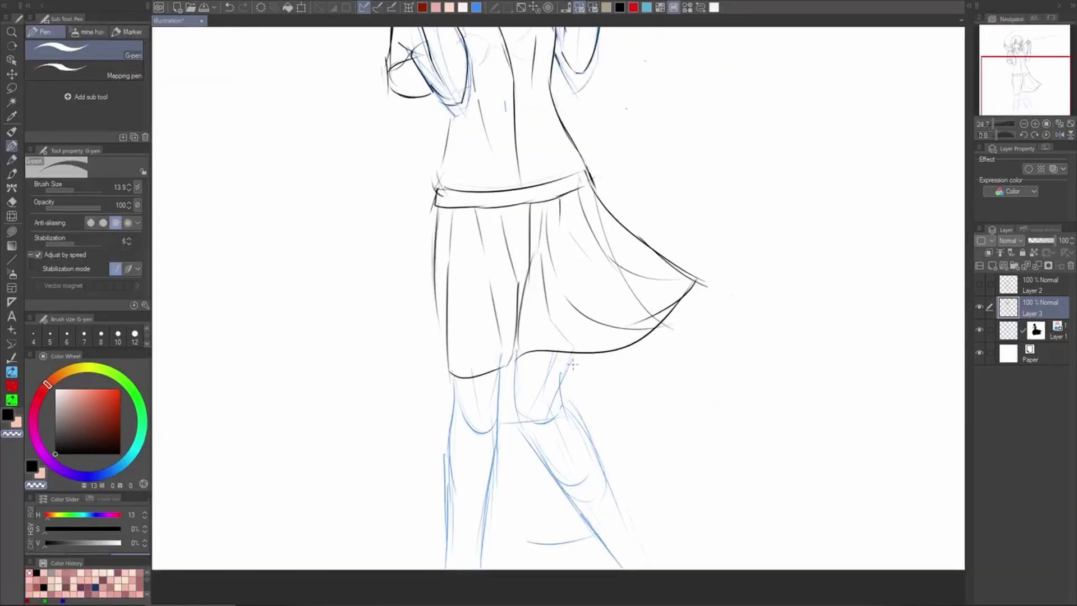
pyautogui.moveTo(572, 355); pyautogui.dragTo(553, 399)
pyautogui.hotkey('ctrl', 'z')
pyautogui.hotkey('ctrl', 'z')
pyautogui.moveTo(573, 353)
pyautogui.mouseDown()
pyautogui.moveTo(558, 414)
pyautogui.moveTo(570, 397)
pyautogui.moveTo(565, 369)
pyautogui.moveTo(582, 421)
pyautogui.mouseUp()
pyautogui.hotkey('ctrl', 'z')
# Ink the calf's rear contour on the bent leg from behind the knee to the lower canvas edge
pyautogui.moveTo(562, 384); pyautogui.dragTo(612, 482)
pyautogui.hotkey('ctrl', 'z')
pyautogui.hotkey('ctrl', 'z')
pyautogui.moveTo(567, 408); pyautogui.dragTo(620, 505)
pyautogui.hotkey('ctrl', 'z')
pyautogui.moveTo(566, 415)
pyautogui.mouseDown()
pyautogui.moveTo(626, 551)
pyautogui.moveTo(613, 537)
pyautogui.moveTo(633, 561)
pyautogui.moveTo(597, 463)
pyautogui.moveTo(622, 535)
pyautogui.moveTo(604, 478)
pyautogui.moveTo(641, 550)
pyautogui.mouseUp()
pyautogui.hotkey('ctrl', 'z')
pyautogui.hotkey('ctrl', 'z')
pyautogui.hotkey('ctrl', 'z')
pyautogui.hotkey('ctrl', 'z')
pyautogui.moveTo(608, 482); pyautogui.dragTo(638, 547)
pyautogui.hotkey('ctrl', 'z')
# Ink the front contour of the bent leg from the skirt hem over the knee to the lower canvas edge
pyautogui.moveTo(516, 354)
pyautogui.mouseDown()
pyautogui.moveTo(513, 406)
pyautogui.moveTo(520, 396)
pyautogui.moveTo(517, 415)
pyautogui.moveTo(564, 483)
pyautogui.mouseUp()
pyautogui.hotkey('ctrl', 'z')
pyautogui.hotkey('ctrl', 'z')
pyautogui.hotkey('ctrl', 'z')
pyautogui.moveTo(517, 414); pyautogui.dragTo(621, 560)
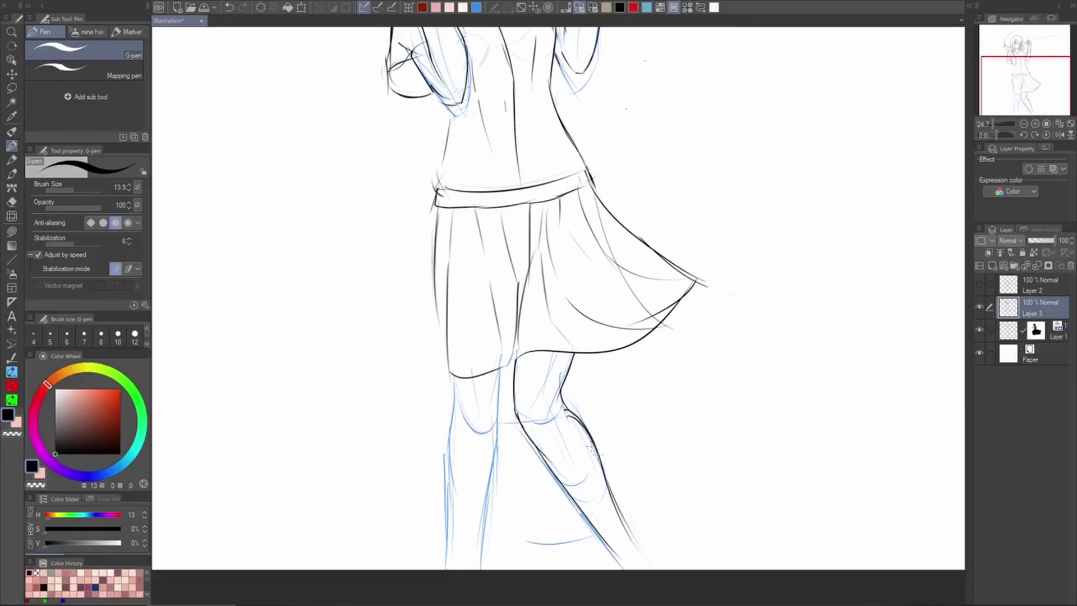
pyautogui.press('e')
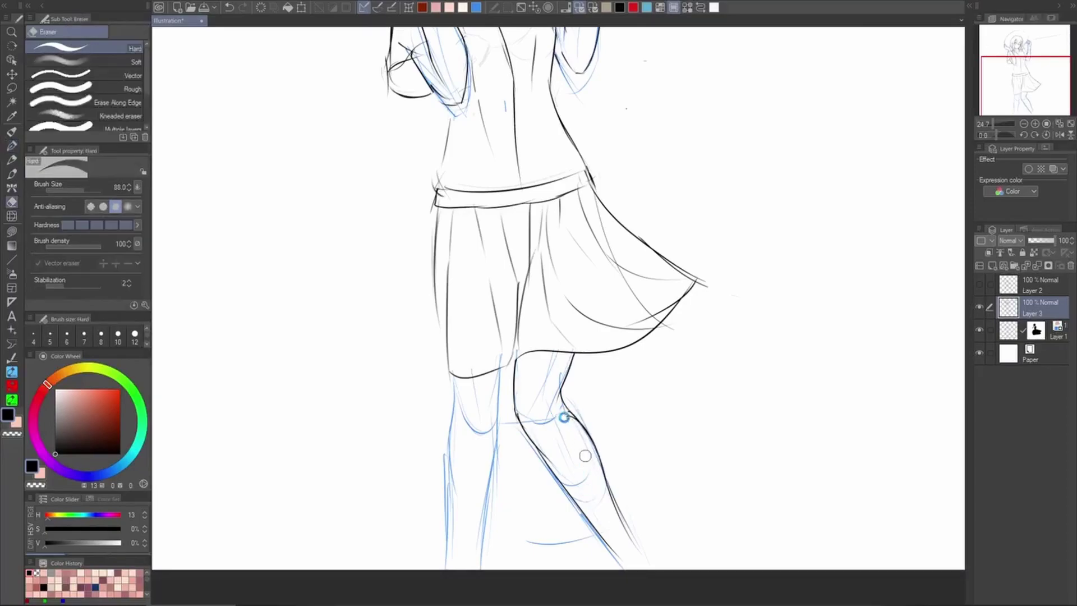
pyautogui.press('p')
# Ink both sides of the straight leg from the skirt hem to the lower canvas edge
pyautogui.scroll(-3, 612, 513)
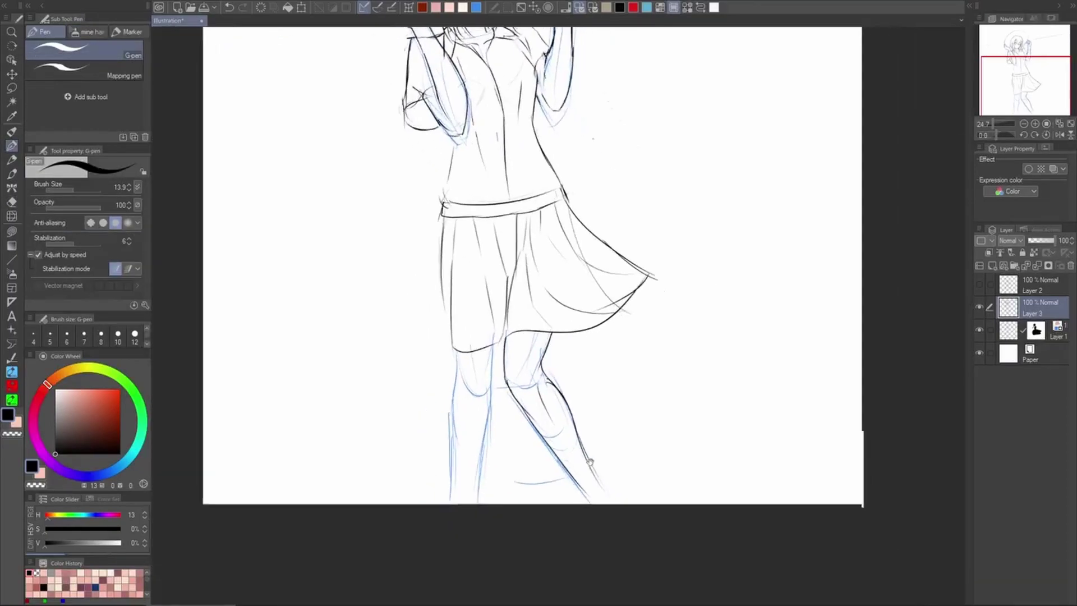
pyautogui.hotkey('ctrl', 'z')
pyautogui.moveTo(492, 335); pyautogui.dragTo(490, 411)
pyautogui.hotkey('ctrl', 'z')
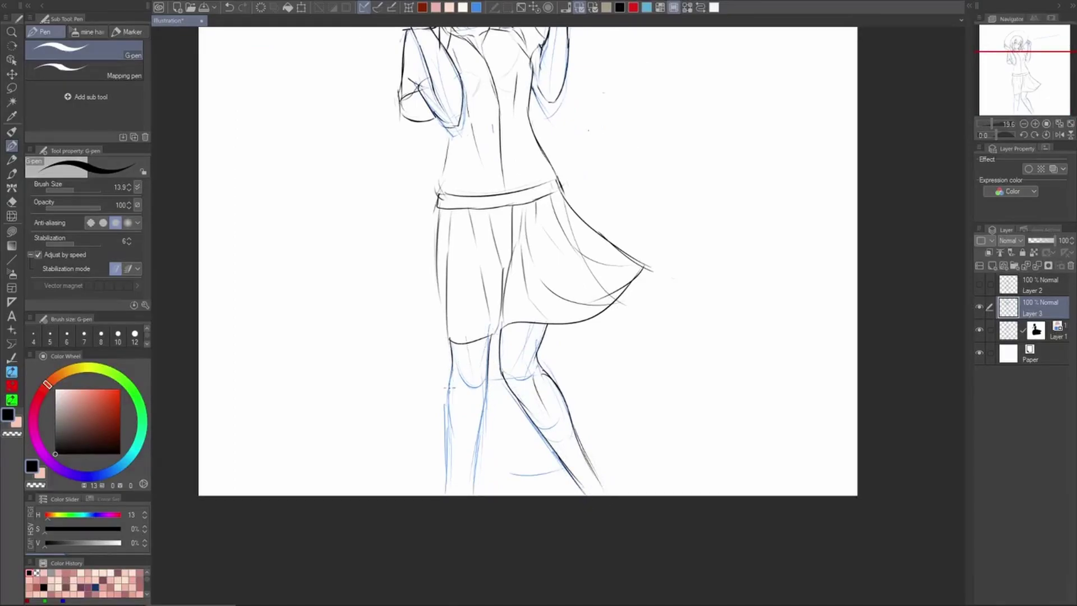
pyautogui.moveTo(456, 374); pyautogui.dragTo(446, 427)
pyautogui.moveTo(487, 365); pyautogui.dragTo(471, 486)
pyautogui.moveTo(448, 394); pyautogui.dragTo(449, 486)
pyautogui.hotkey('ctrl', 'z')
pyautogui.hotkey('ctrl', 'z')
pyautogui.moveTo(447, 449); pyautogui.dragTo(451, 501)
# Draw the knee and shin lines inside the straight leg and strengthen its inner contour
pyautogui.scroll(2, 461, 383)
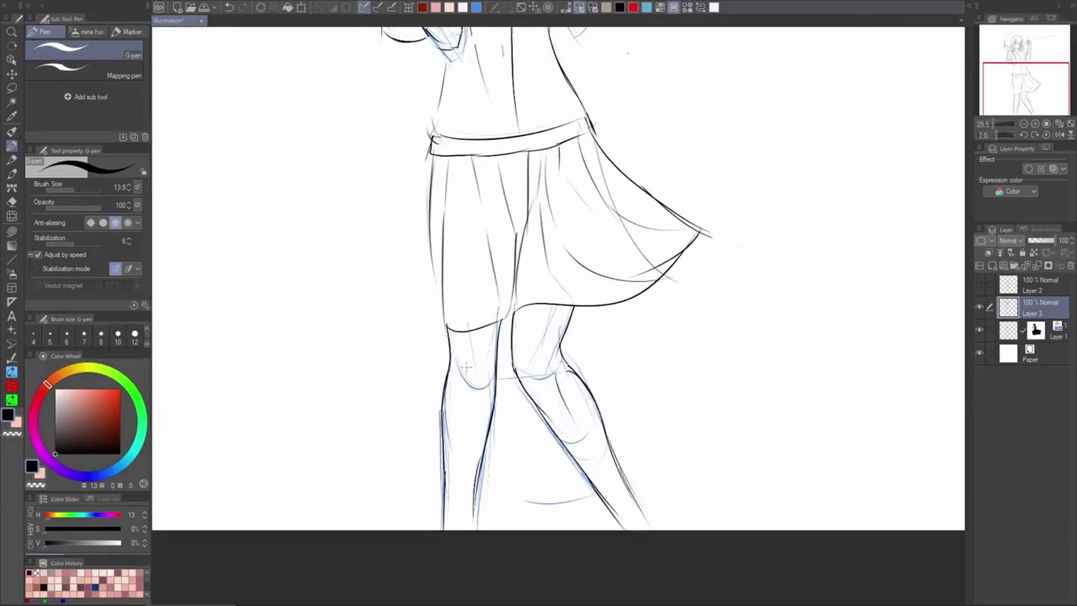
pyautogui.moveTo(466, 397); pyautogui.dragTo(474, 451)
pyautogui.hotkey('ctrl', 'z')
pyautogui.moveTo(490, 394); pyautogui.dragTo(486, 422)
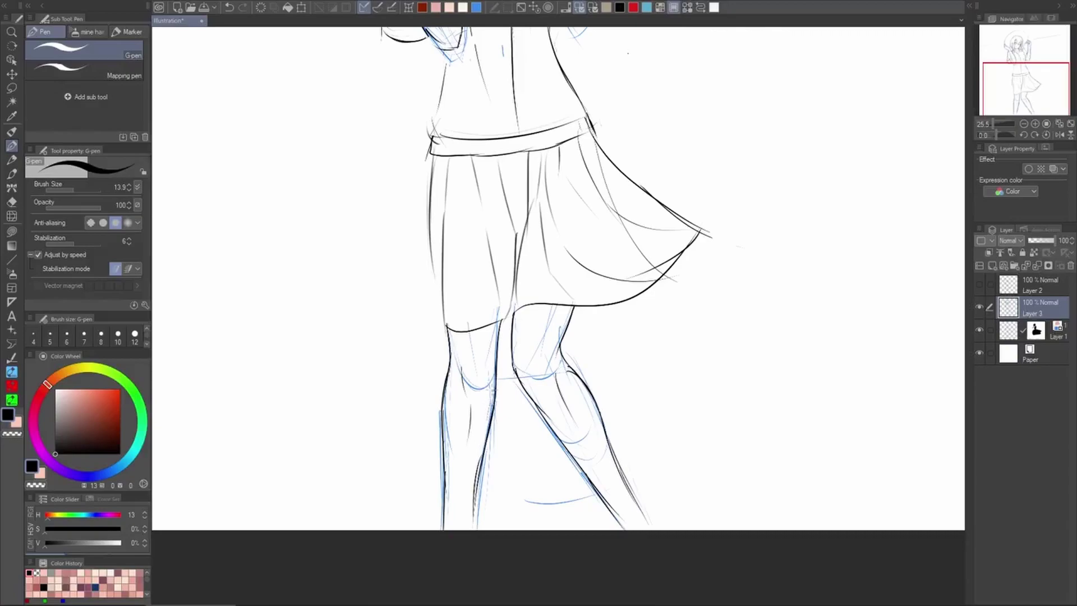
pyautogui.hotkey('ctrl', 'z')
pyautogui.moveTo(496, 368); pyautogui.dragTo(488, 414)
# Add short crease lines at the bent knee and erase the stray line on the calf below it
pyautogui.moveTo(541, 365); pyautogui.dragTo(546, 382)
pyautogui.moveTo(549, 357); pyautogui.dragTo(549, 363)
pyautogui.press('e')
pyautogui.moveTo(578, 419); pyautogui.dragTo(557, 378)
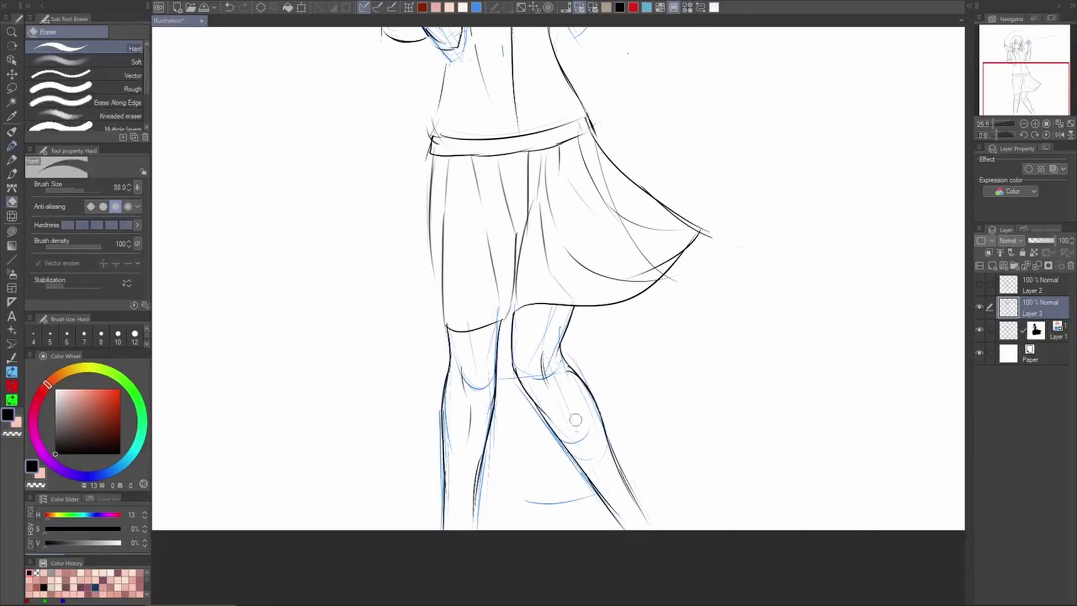
pyautogui.press('p')
# Examine the leg line art from a flipped, rotated view with the Layer 1 sketch hidden, and show the sketch again
pyautogui.click(980, 331)
pyautogui.moveTo(907, 387)
pyautogui.mouseDown()
pyautogui.moveTo(887, 452)
pyautogui.moveTo(857, 466)
pyautogui.mouseUp()
pyautogui.press('h')
pyautogui.hotkey('shift', 'space')
pyautogui.moveTo(615, 432)
pyautogui.mouseDown()
pyautogui.moveTo(682, 353)
pyautogui.moveTo(719, 270)
pyautogui.mouseUp()
pyautogui.click(979, 331)
# Rotate the canvas around the legs and erase the unwanted lines at the bent knee
pyautogui.hotkey('shift', 'space')
pyautogui.moveTo(728, 439); pyautogui.dragTo(759, 255)
pyautogui.hotkey('ctrl', 'space')
pyautogui.press('e')
pyautogui.moveTo(654, 334)
pyautogui.mouseDown()
pyautogui.moveTo(710, 331)
pyautogui.moveTo(689, 292)
pyautogui.mouseUp()
pyautogui.press('p')
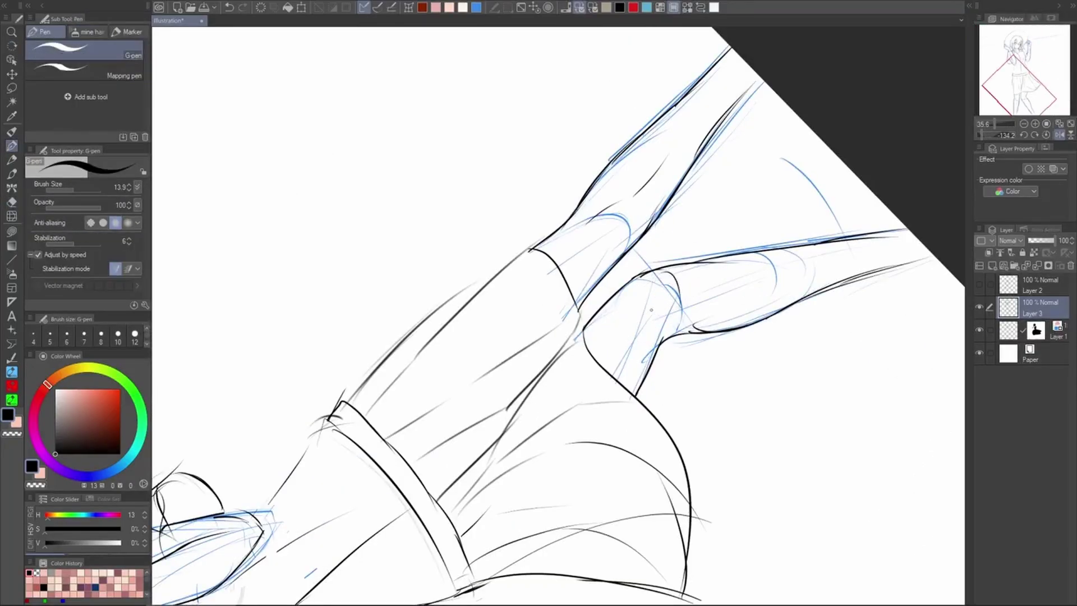
# Redraw the kneecap line and the crease behind the bent knee
pyautogui.hotkey('ctrl', 'z')
pyautogui.moveTo(665, 313); pyautogui.dragTo(725, 285)
pyautogui.hotkey('ctrl', 'z')
pyautogui.moveTo(658, 348); pyautogui.dragTo(688, 324)
pyautogui.hotkey('ctrl', 'z')
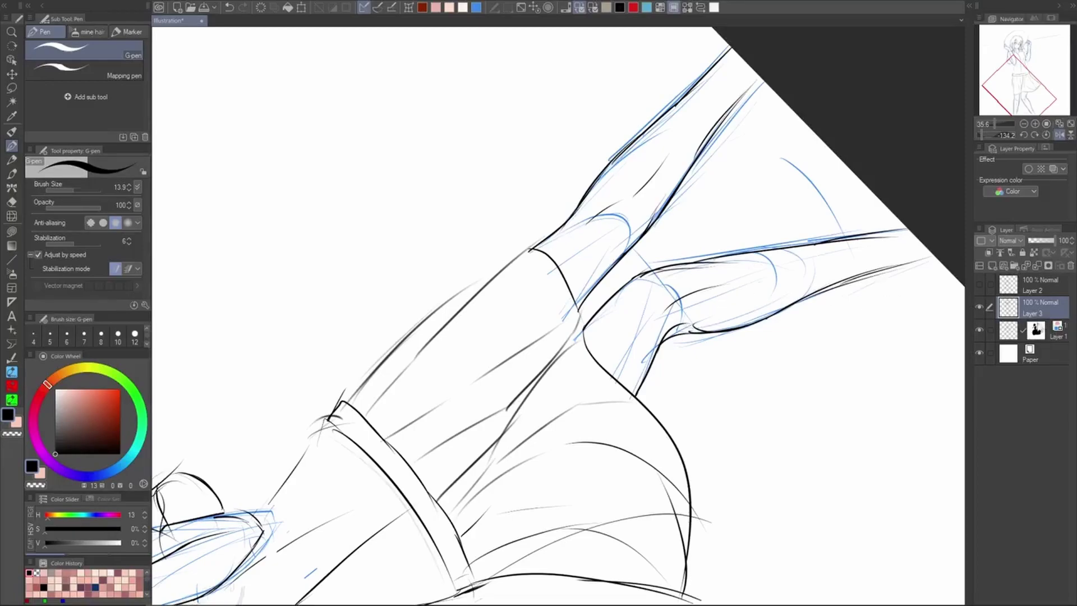
# Lower the opacity of the Layer 1 sketch to 27 and make Layer 3 the active layer again
pyautogui.click(1055, 325)
pyautogui.click(1036, 241)
pyautogui.moveTo(886, 371); pyautogui.dragTo(736, 387)
pyautogui.moveTo(740, 370); pyautogui.dragTo(702, 505)
pyautogui.moveTo(634, 501); pyautogui.dragTo(645, 452)
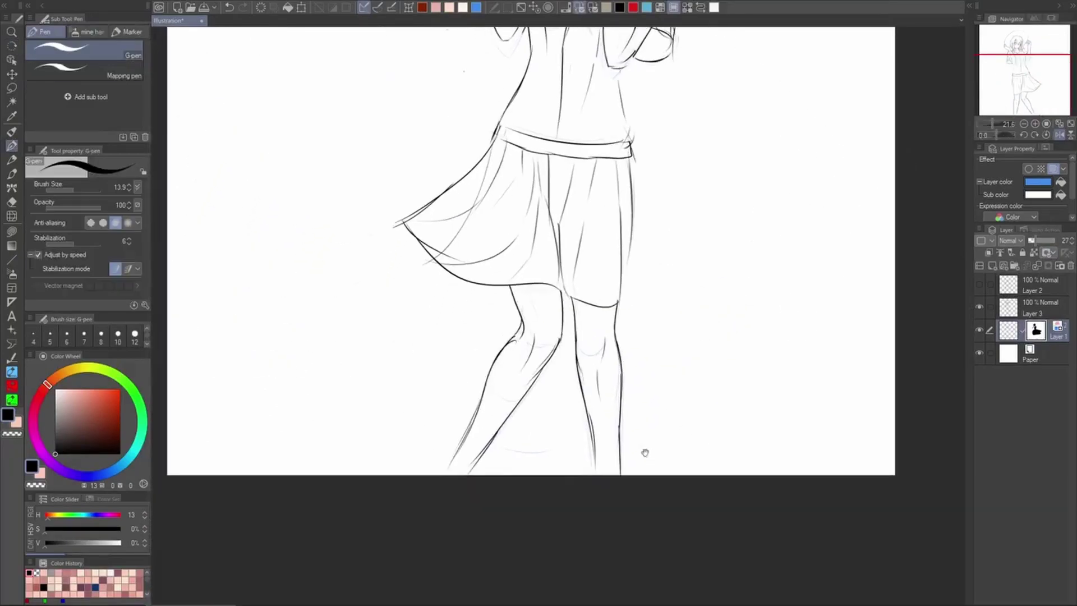
pyautogui.moveTo(590, 422); pyautogui.dragTo(612, 418)
pyautogui.press('e')
pyautogui.press('p')
pyautogui.click(1031, 308)
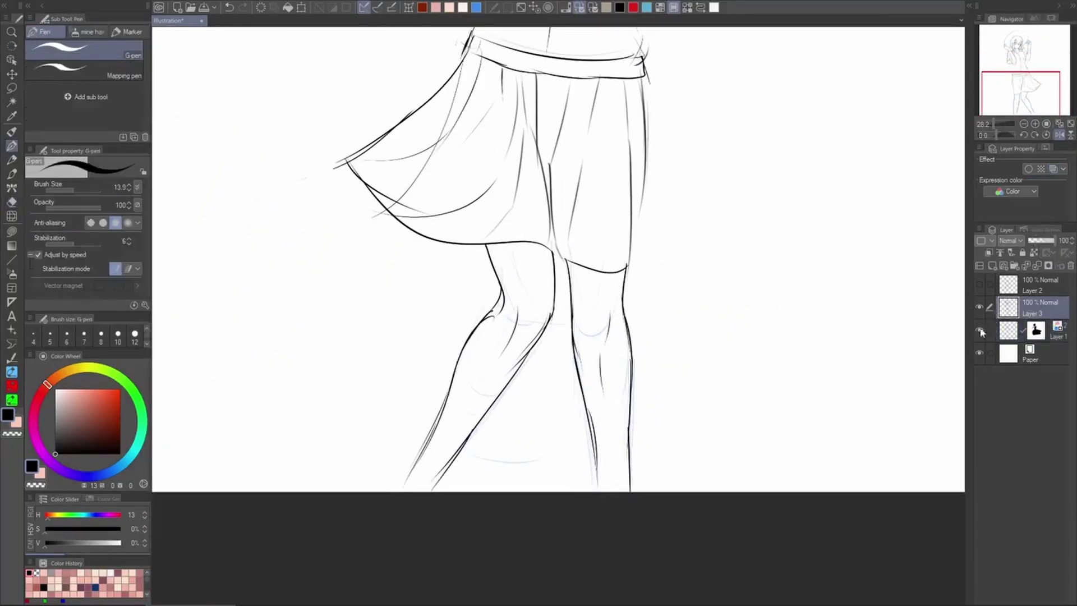
# Erase the rough inner and outer calf lines of the straight leg on Layer 3
pyautogui.press('e')
pyautogui.moveTo(590, 412)
pyautogui.mouseDown()
pyautogui.moveTo(605, 505)
pyautogui.moveTo(596, 455)
pyautogui.mouseUp()
pyautogui.press('p')
pyautogui.hotkey('ctrl', 'z')
pyautogui.press('e')
pyautogui.moveTo(628, 306); pyautogui.dragTo(633, 424)
# Redraw the lower outer calf line of the straight leg with the G-pen and erase the stray stroke beside it
pyautogui.press('p')
pyautogui.hotkey('ctrl', 'z')
pyautogui.hotkey('ctrl', 'z')
pyautogui.hotkey('ctrl', 'z')
pyautogui.moveTo(630, 384); pyautogui.dragTo(632, 467)
pyautogui.press('e')
pyautogui.moveTo(637, 407); pyautogui.dragTo(642, 453)
pyautogui.press('p')
pyautogui.moveTo(729, 433); pyautogui.dragTo(668, 443)
# Unflip the view and rework the straight leg's outer calf contour down to the canvas edge
pyautogui.press('h')
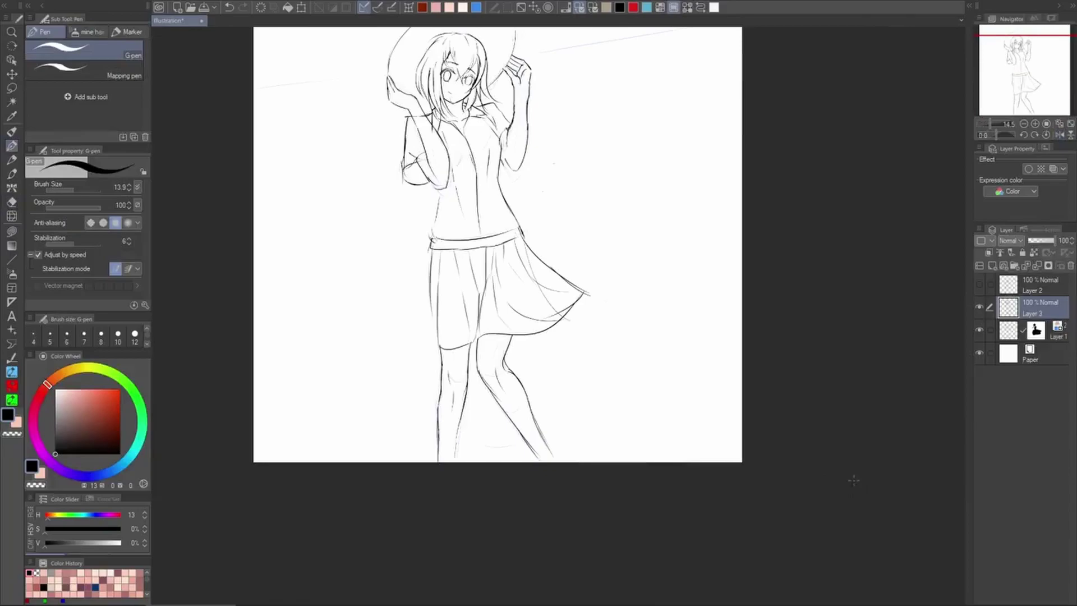
pyautogui.scroll(2, 442, 403)
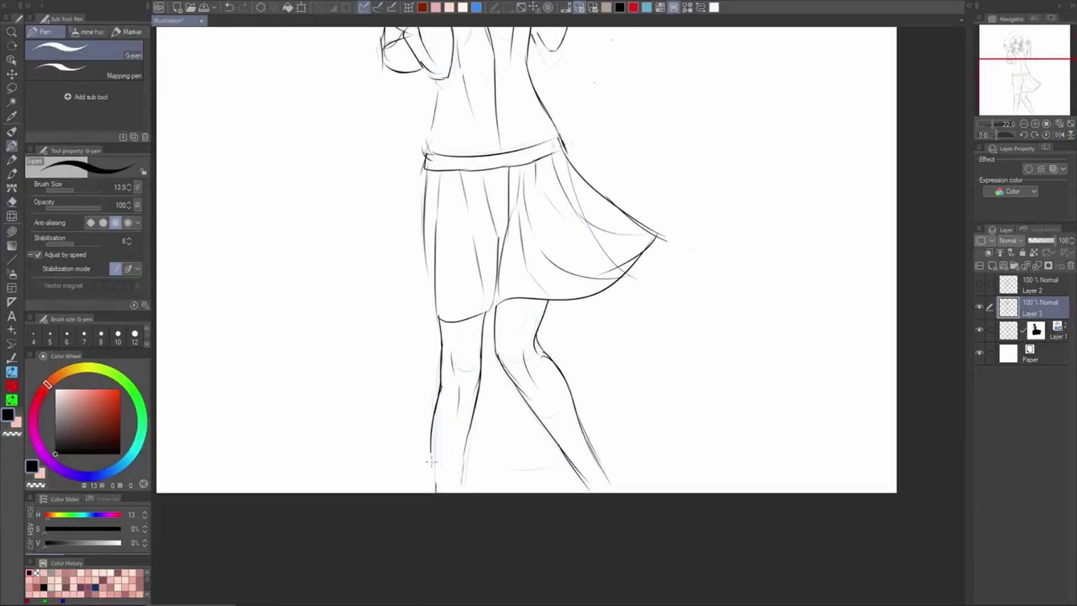
pyautogui.hotkey('ctrl', 'z')
pyautogui.moveTo(440, 389); pyautogui.dragTo(434, 489)
pyautogui.hotkey('ctrl', 'z')
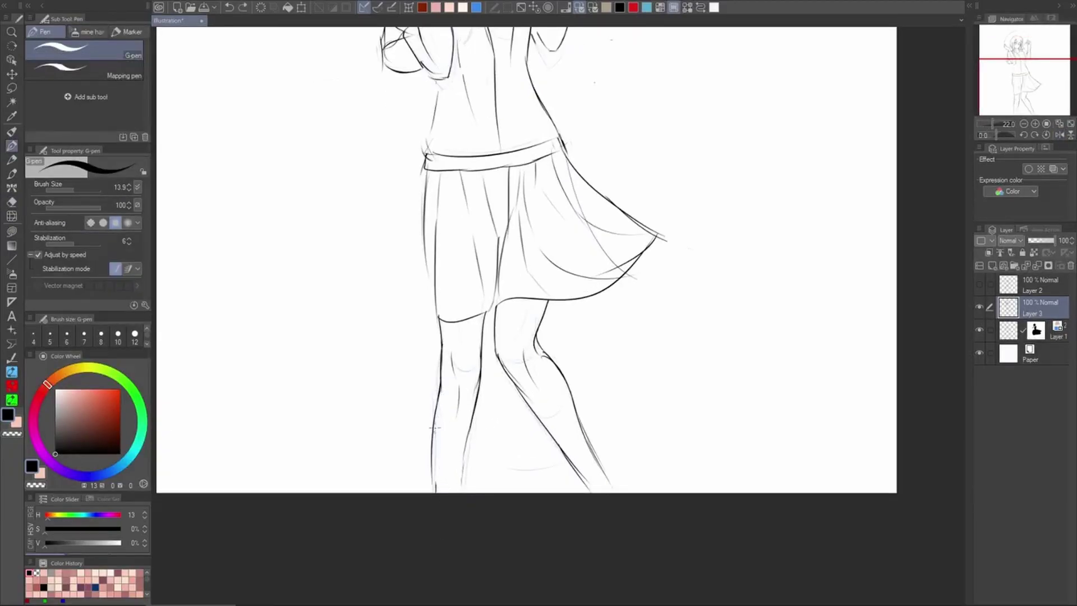
pyautogui.hotkey('ctrl', 'z')
# Rework the straight leg's inner calf contour below the knee down to the canvas edge
pyautogui.moveTo(478, 394); pyautogui.dragTo(465, 477)
pyautogui.hotkey('ctrl', 'z')
pyautogui.hotkey('ctrl', 'z')
pyautogui.press('e')
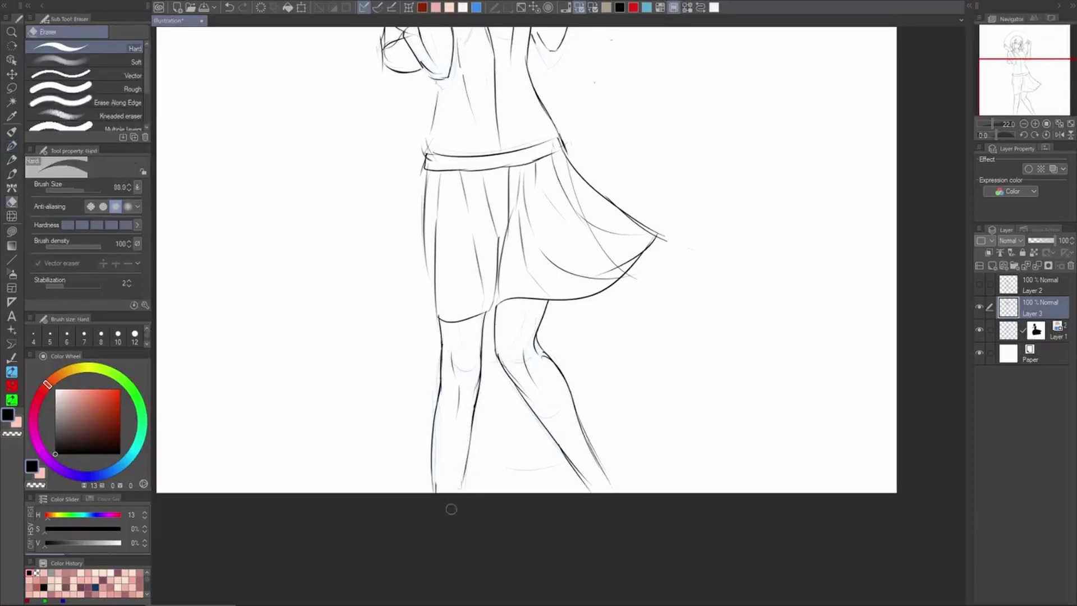
pyautogui.press('p')
pyautogui.hotkey('ctrl', 'z')
# Examine the proportions of the whole figure in both mirrored and normal view
pyautogui.scroll(-3, 605, 463)
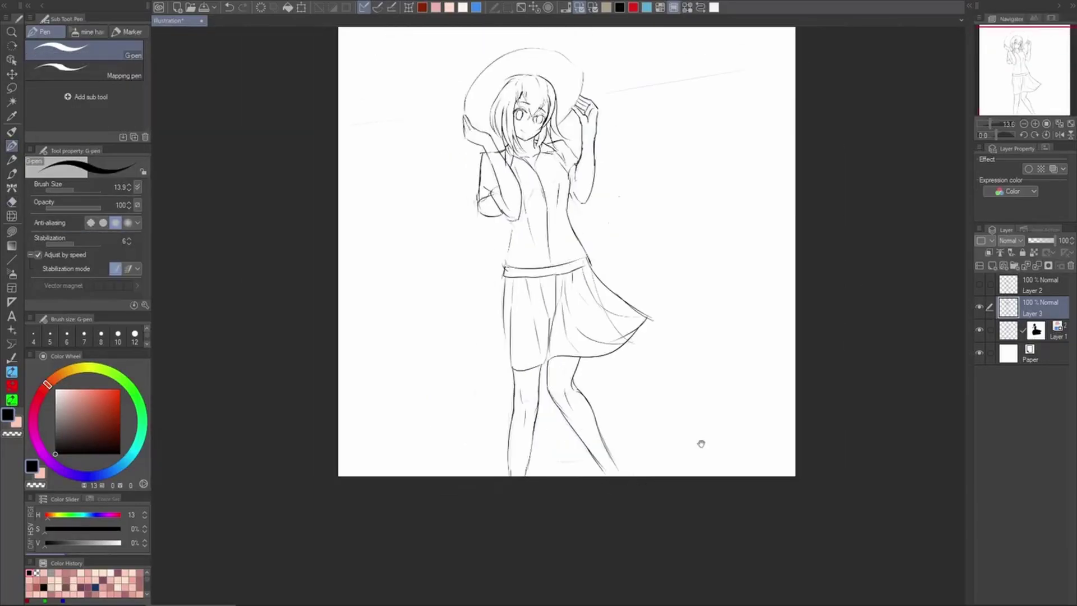
pyautogui.press('h')
pyautogui.moveTo(703, 360); pyautogui.dragTo(708, 378)
pyautogui.press('h')
pyautogui.moveTo(715, 418); pyautogui.dragTo(724, 448)
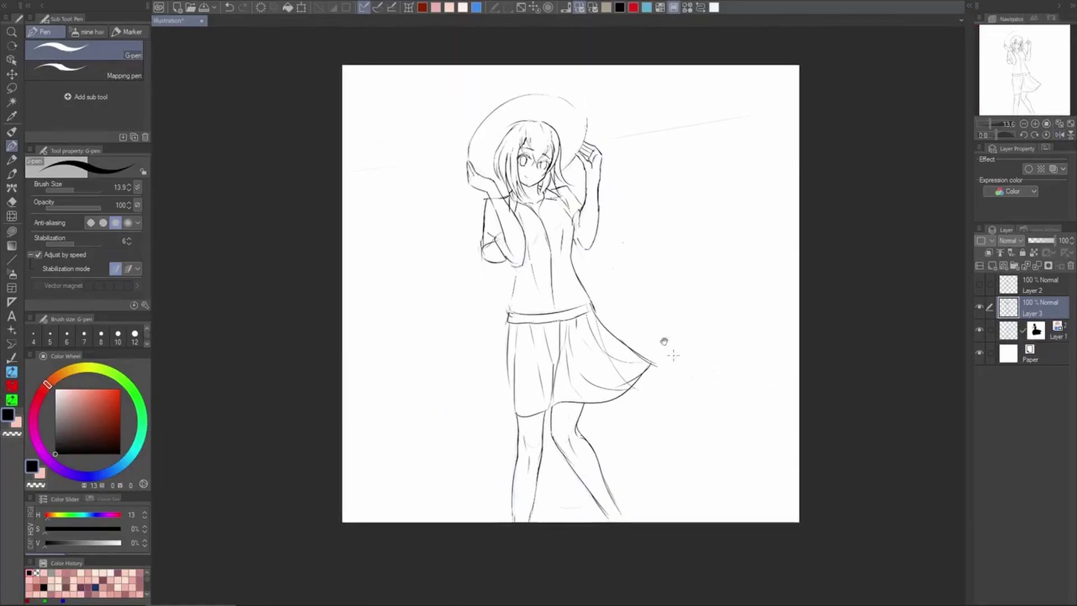
pyautogui.click(626, 513)
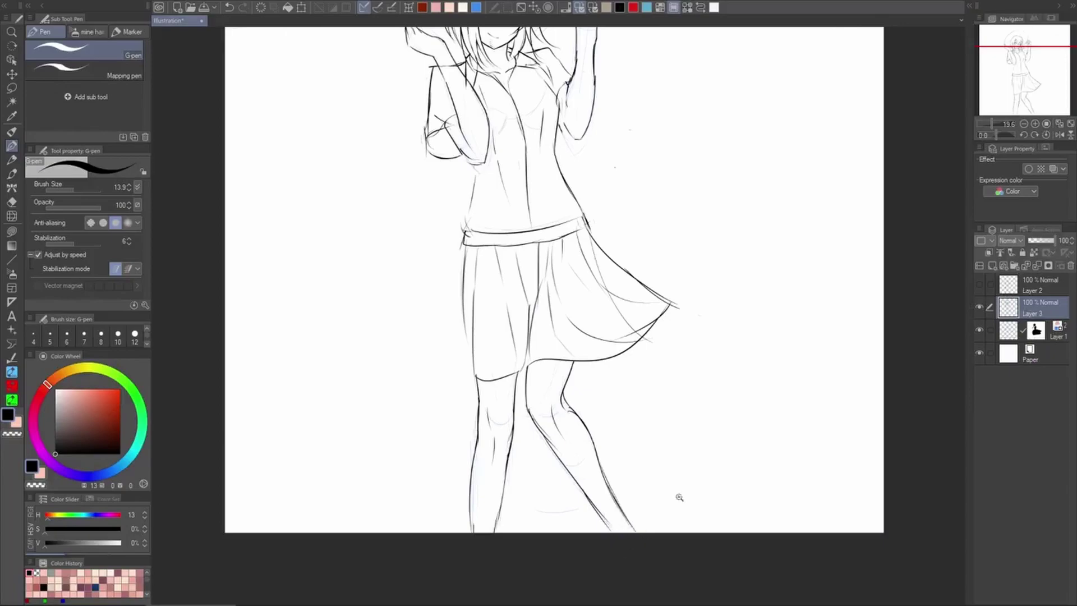
pyautogui.moveTo(673, 502); pyautogui.dragTo(636, 500)
pyautogui.moveTo(674, 459); pyautogui.dragTo(681, 483)
# Draw the side contour of the shirt from below the raised elbow down to the belt
pyautogui.moveTo(543, 299)
pyautogui.mouseDown()
pyautogui.moveTo(541, 278)
pyautogui.moveTo(528, 348)
pyautogui.mouseUp()
pyautogui.hotkey('ctrl', 'z')
pyautogui.hotkey('ctrl', 'z')
pyautogui.moveTo(540, 278); pyautogui.dragTo(528, 347)
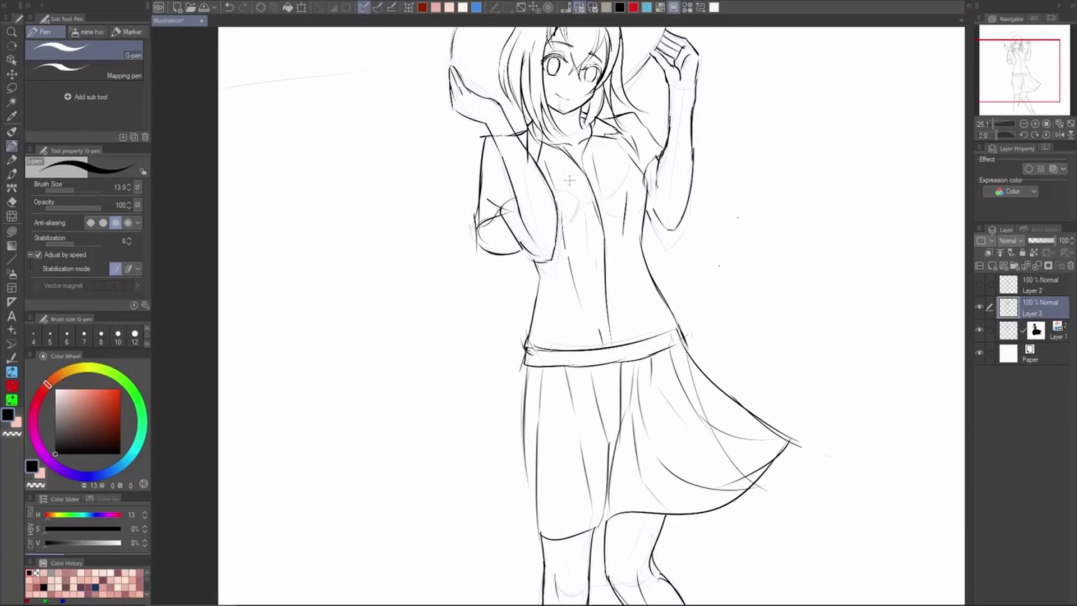
# Add short fold lines to the chest and front of the shirt
pyautogui.scroll(2, 569, 180)
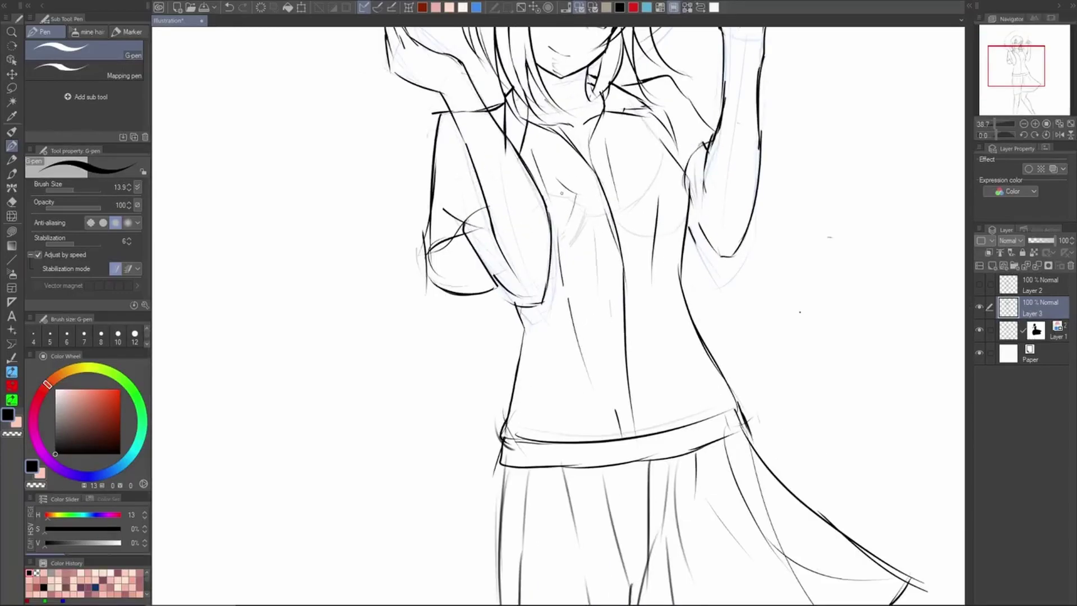
pyautogui.hotkey('ctrl', 'z')
pyautogui.moveTo(596, 223); pyautogui.dragTo(596, 284)
pyautogui.moveTo(637, 180); pyautogui.dragTo(644, 185)
pyautogui.scroll(-5, 670, 191)
pyautogui.scroll(5, 645, 162)
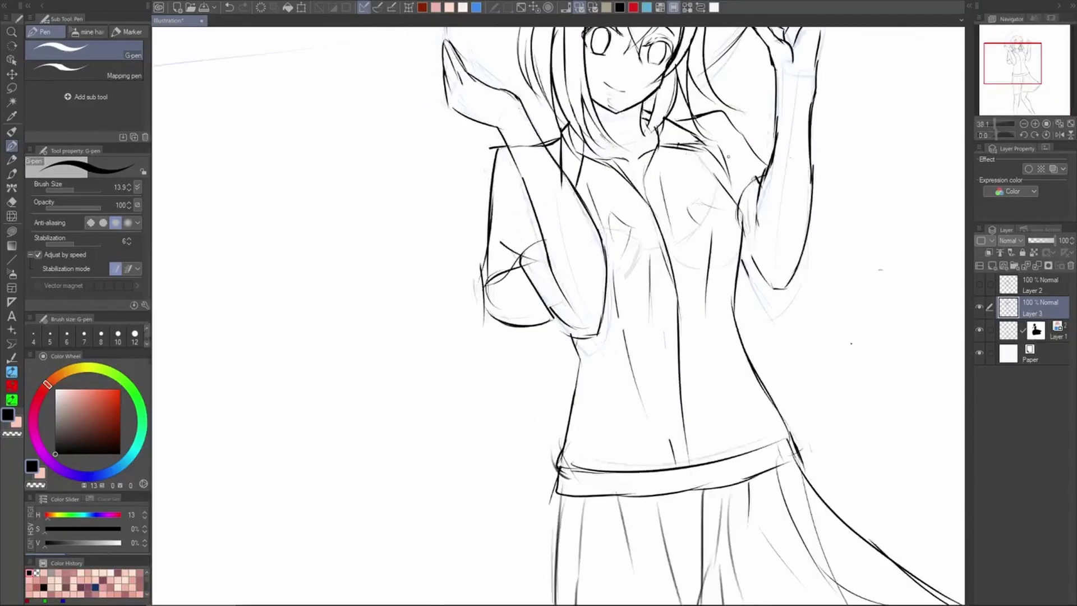
pyautogui.scroll(-5, 557, 315)
pyautogui.scroll(5, 557, 315)
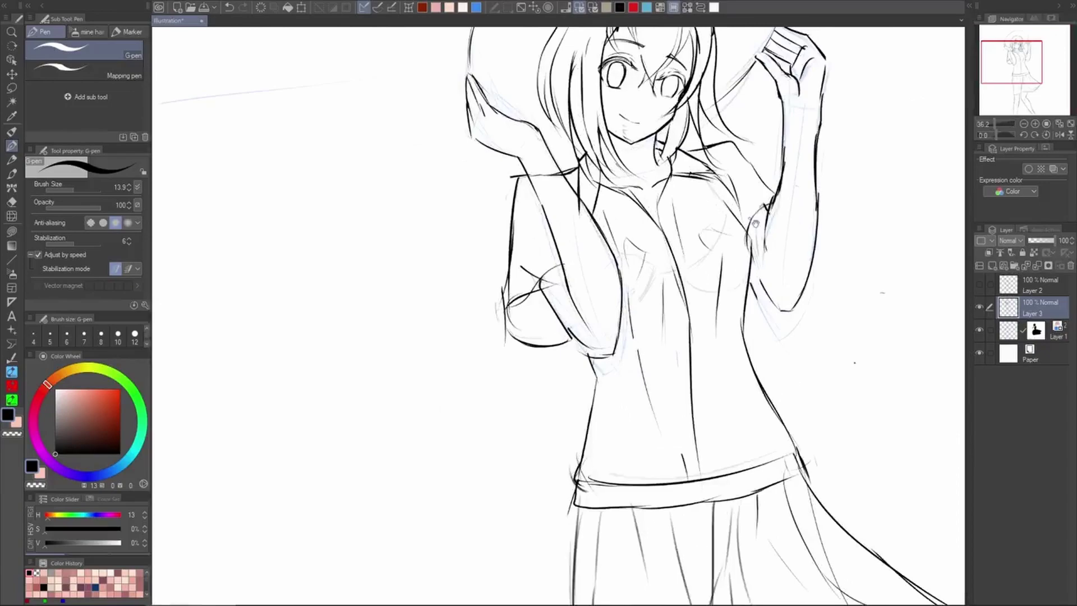
pyautogui.scroll(-5, 730, 233)
pyautogui.scroll(3, 684, 196)
pyautogui.moveTo(870, 368); pyautogui.dragTo(805, 322)
pyautogui.scroll(-2, 813, 342)
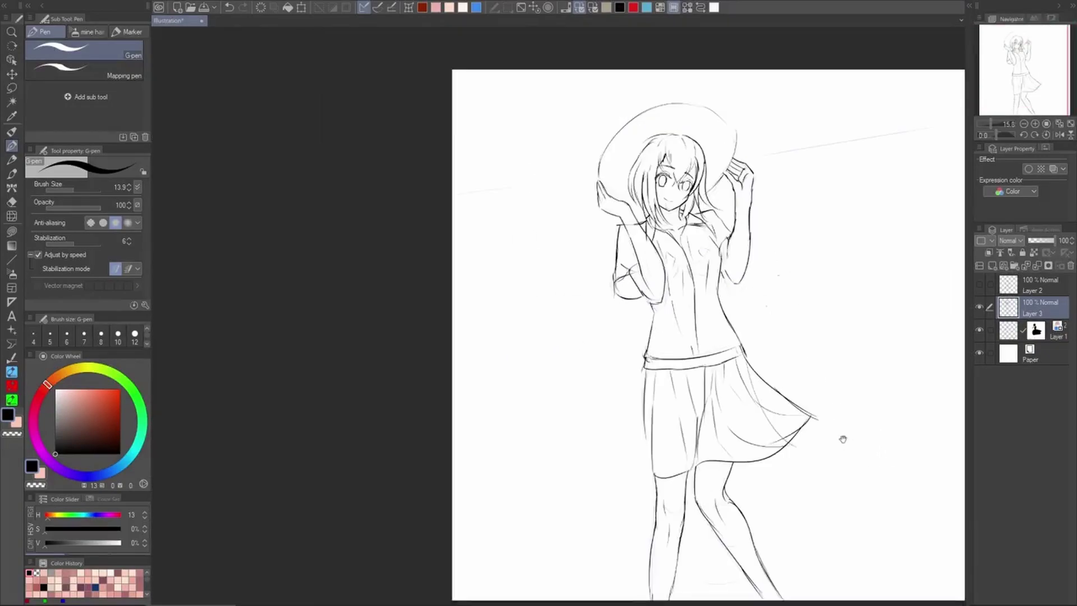
# Rotate the canvas nearly upside down and redraw the outer curve of the hat brim
pyautogui.moveTo(843, 439); pyautogui.dragTo(778, 387)
pyautogui.moveTo(725, 115); pyautogui.dragTo(314, 353)
pyautogui.moveTo(216, 463)
pyautogui.mouseDown()
pyautogui.moveTo(337, 424)
pyautogui.moveTo(310, 421)
pyautogui.moveTo(321, 488)
pyautogui.mouseUp()
pyautogui.hotkey('ctrl', 'z')
pyautogui.moveTo(312, 418)
pyautogui.mouseDown()
pyautogui.moveTo(329, 479)
pyautogui.moveTo(369, 507)
pyautogui.mouseUp()
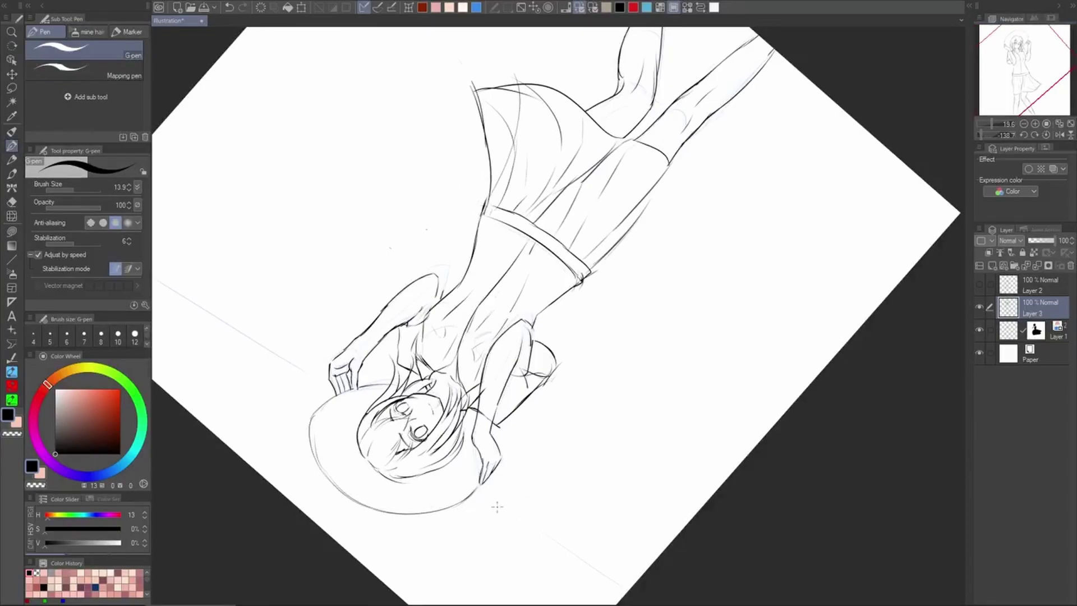
# Reset the canvas rotation and check the whole figure in mirrored and normal view
pyautogui.scroll(-3, 558, 439)
pyautogui.moveTo(618, 450); pyautogui.dragTo(605, 416)
pyautogui.doubleClick(642, 461)
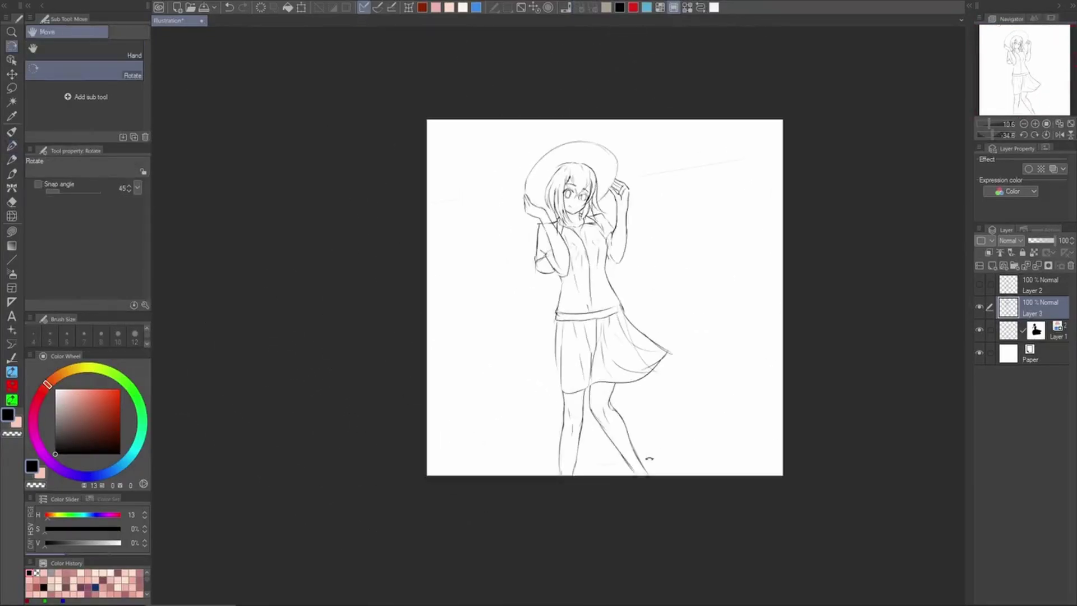
pyautogui.scroll(2, 660, 352)
pyautogui.press('h')
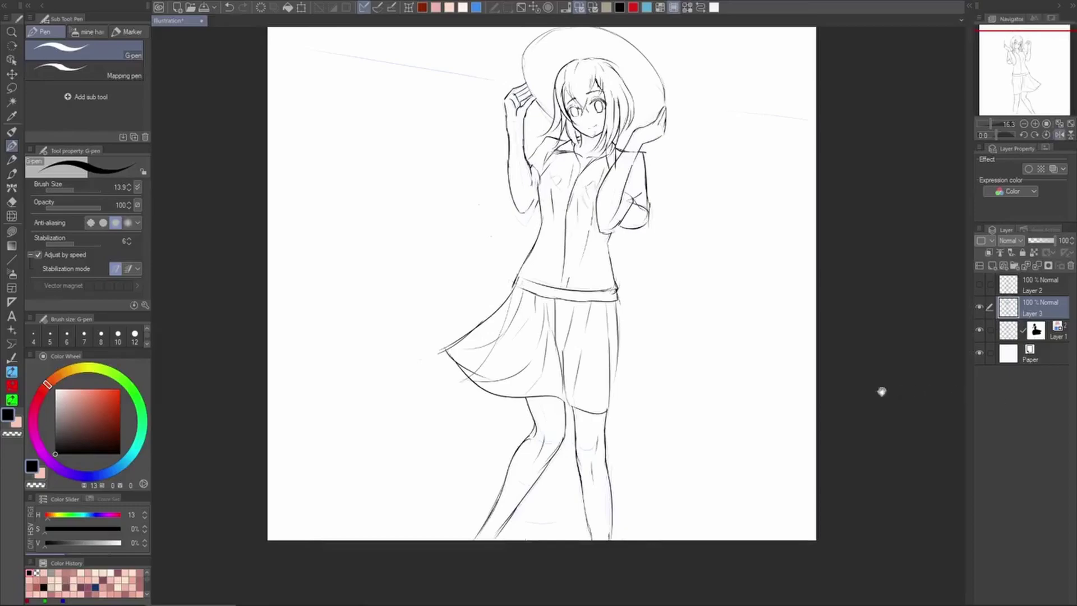
pyautogui.moveTo(894, 391); pyautogui.dragTo(876, 460)
pyautogui.press('h')
pyautogui.scroll(-1, 595, 320)
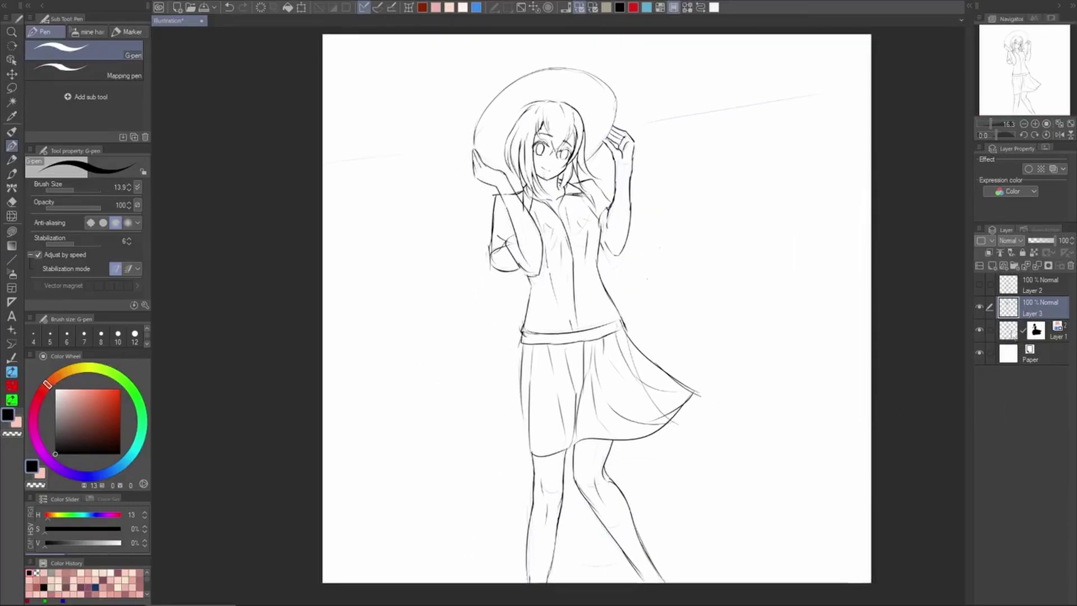
# Add a vector layer above the Layer 1 sketch and a raster layer above Layer 3
pyautogui.click(1009, 335)
pyautogui.hotkey('ctrl', 'shift', 'n')
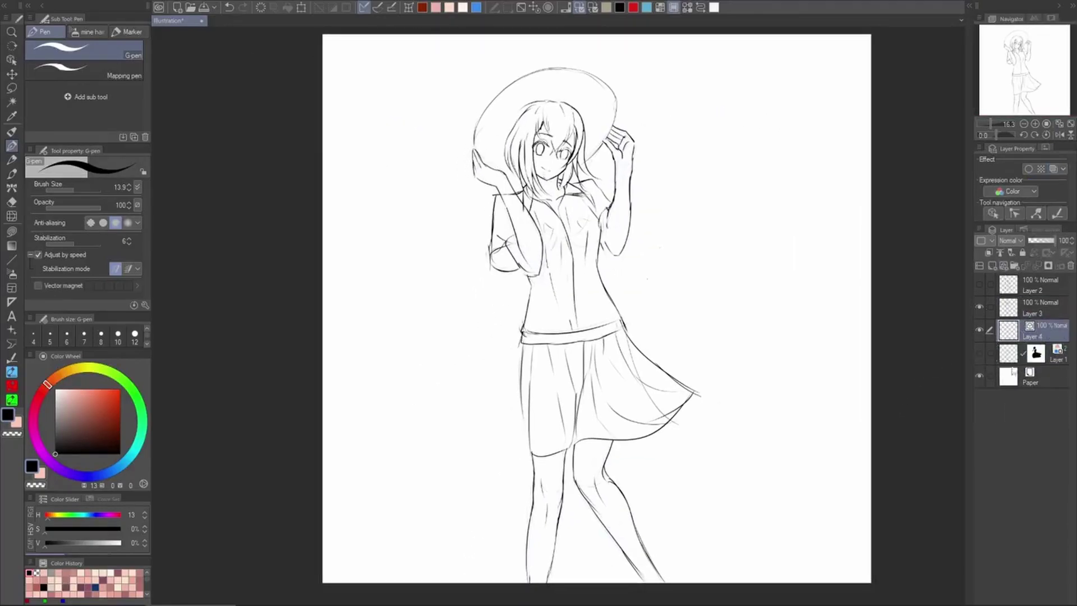
pyautogui.moveTo(977, 355); pyautogui.dragTo(978, 355)
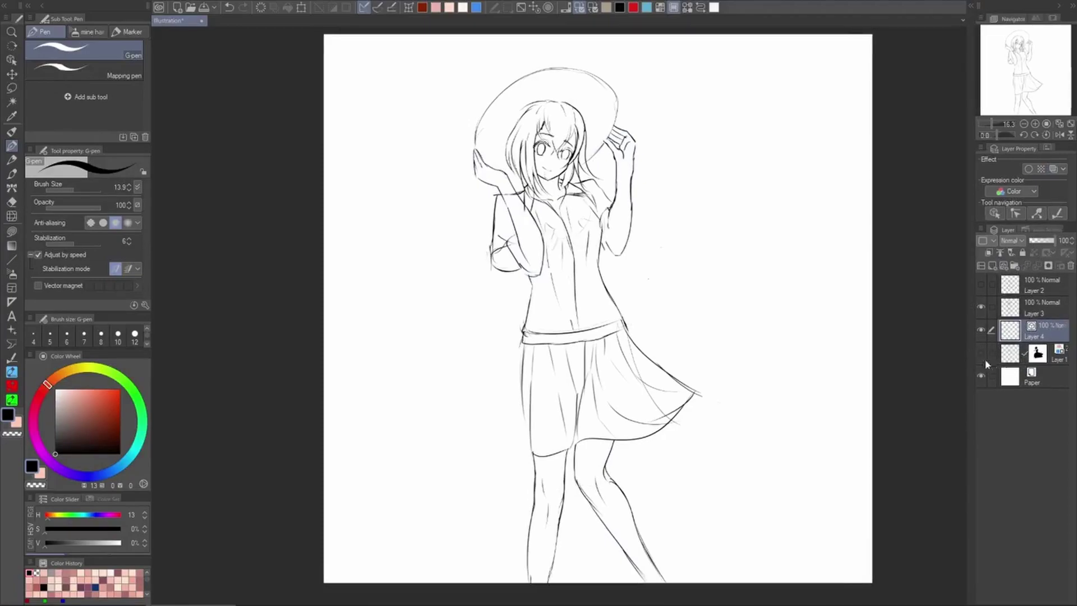
pyautogui.click(991, 354)
pyautogui.click(1022, 309)
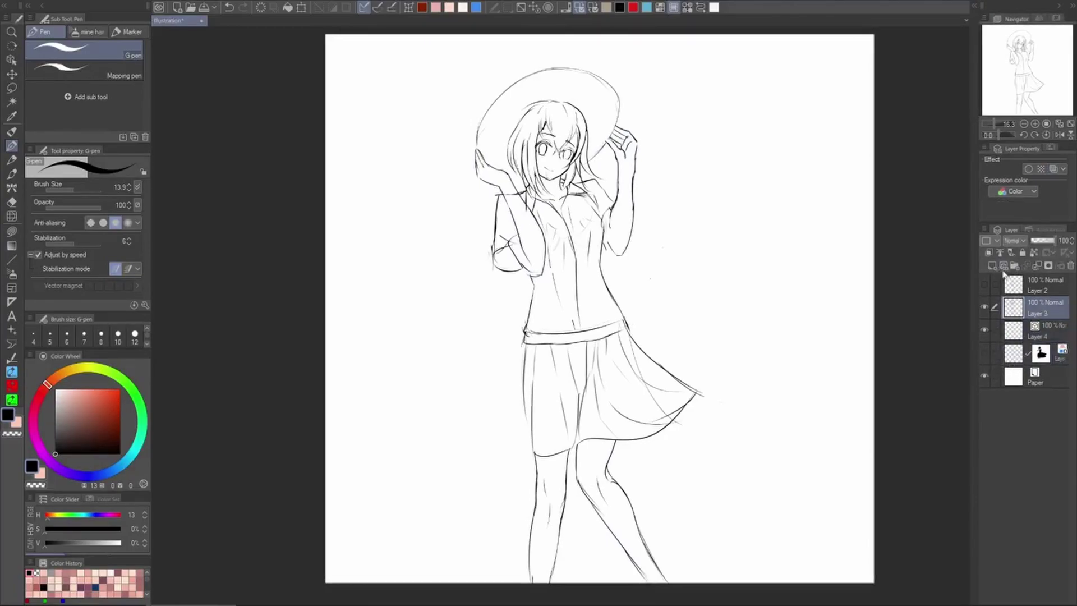
pyautogui.click(993, 266)
# Show the blue Layer 1 sketch more strongly and make the new layer above Layer 3 active again
pyautogui.moveTo(917, 368); pyautogui.dragTo(920, 304)
pyautogui.click(1018, 382)
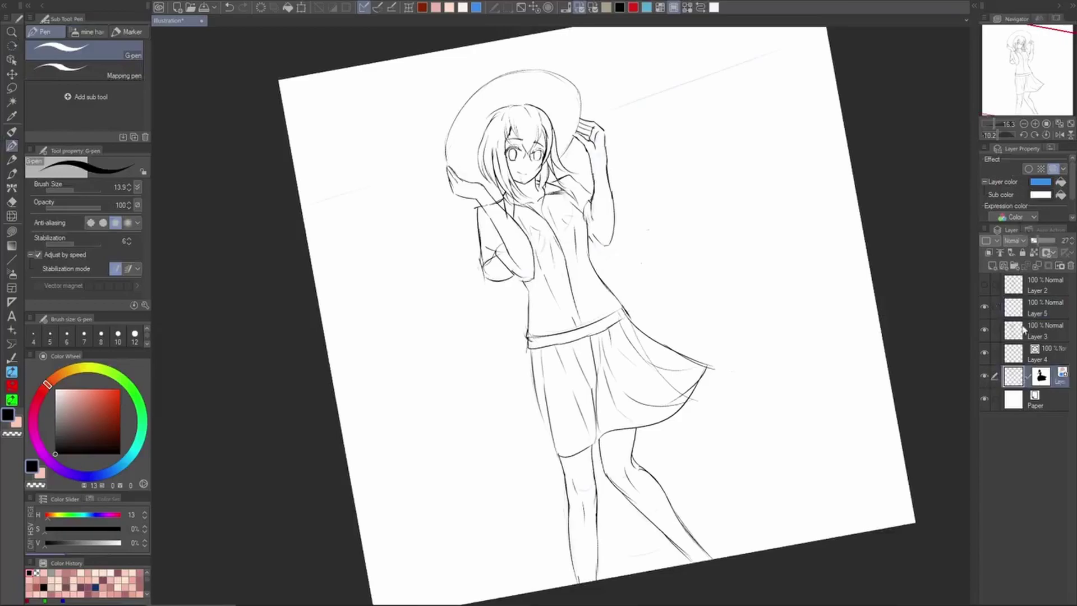
pyautogui.click(985, 376)
pyautogui.click(1030, 313)
pyautogui.moveTo(783, 250); pyautogui.dragTo(769, 217)
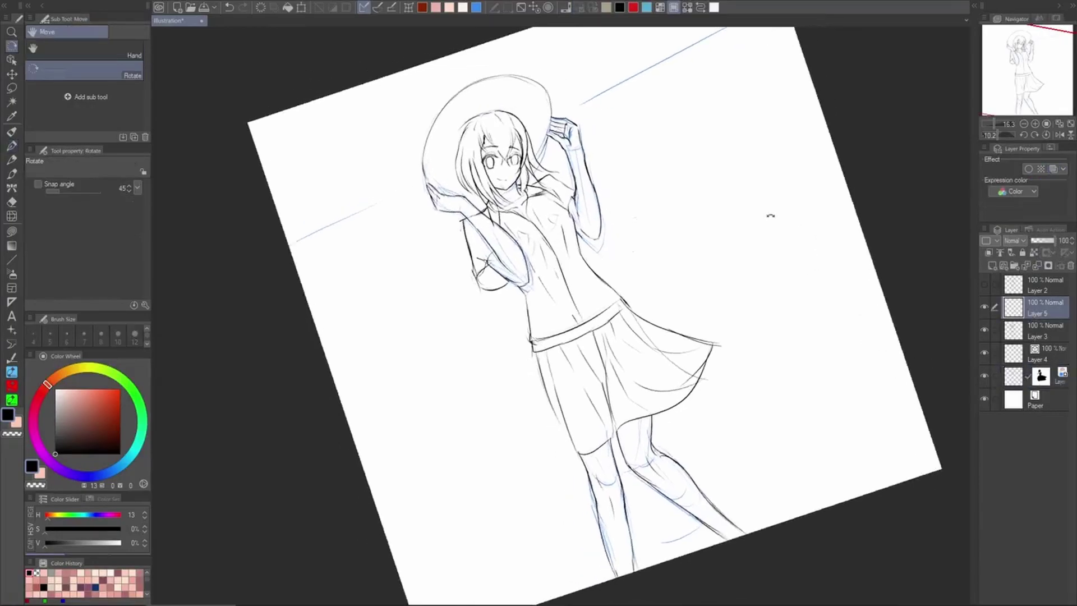
# Trace the slanted horizon line in black on both sides of the girl, following the blue sketch
pyautogui.moveTo(639, 135); pyautogui.dragTo(608, 303)
pyautogui.moveTo(555, 266); pyautogui.dragTo(706, 185)
pyautogui.hotkey('ctrl', 'z')
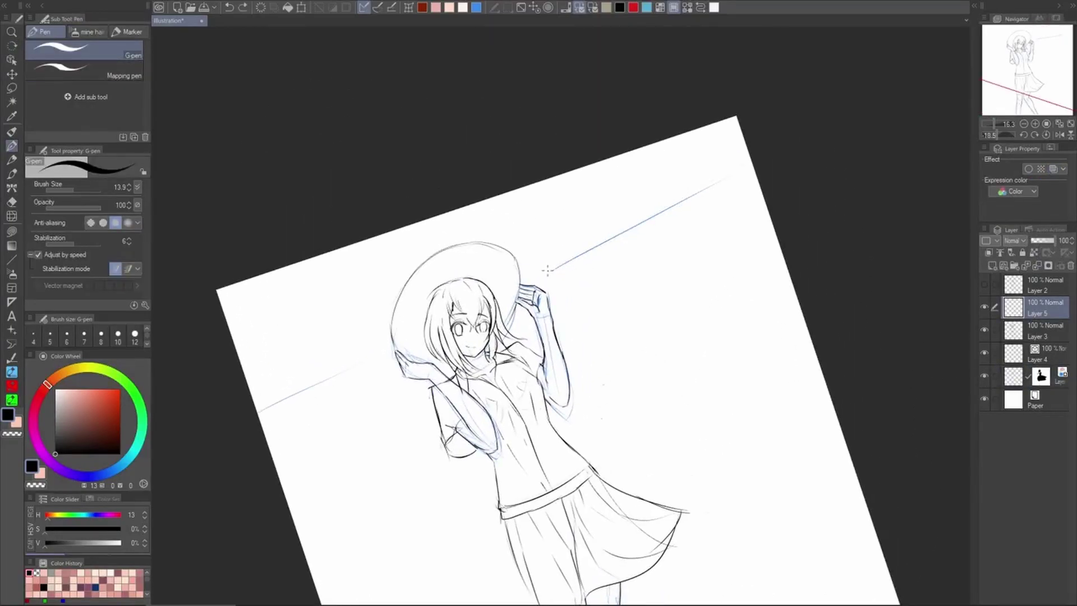
pyautogui.moveTo(550, 273); pyautogui.dragTo(718, 180)
pyautogui.hotkey('ctrl', 'z')
pyautogui.moveTo(338, 375); pyautogui.dragTo(259, 414)
pyautogui.hotkey('ctrl', '0')
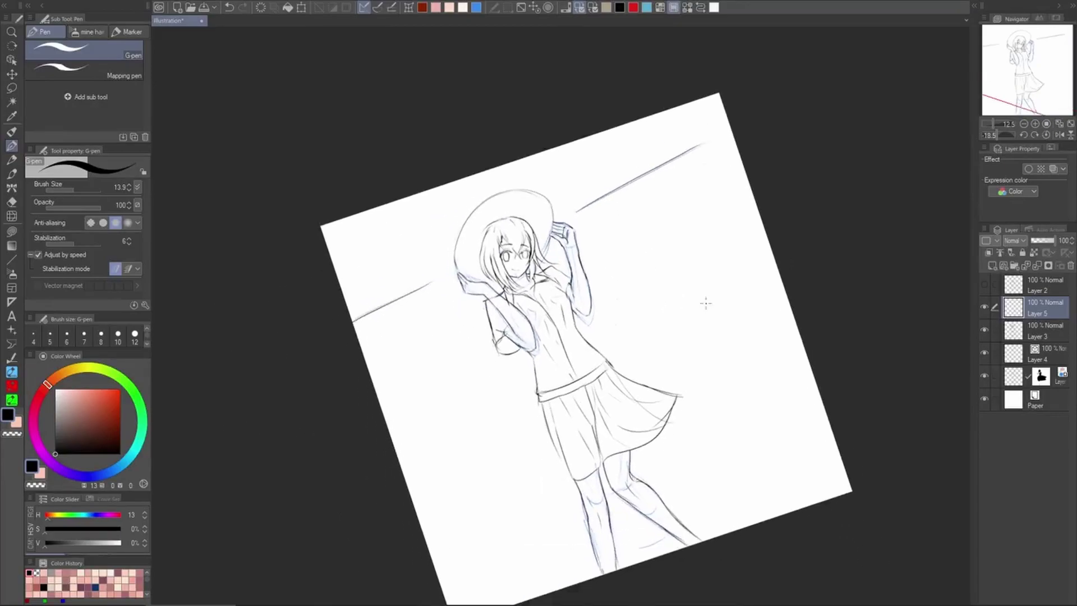
# Hide the Layer 1 sketch and look over the black line art with its horizon line
pyautogui.click(985, 376)
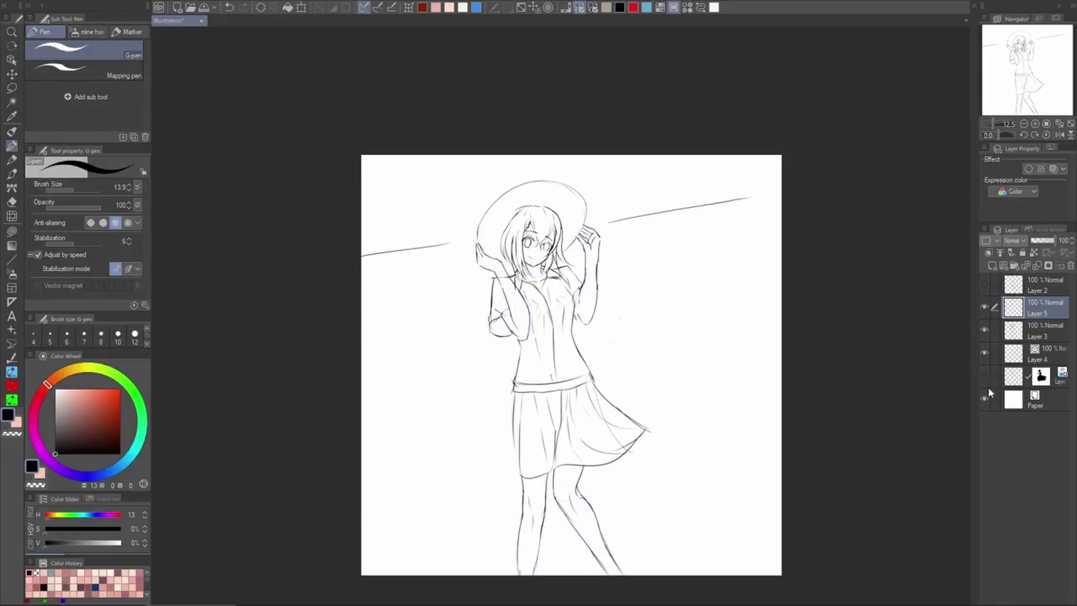
pyautogui.moveTo(785, 414); pyautogui.dragTo(749, 414)
pyautogui.moveTo(870, 465); pyautogui.dragTo(829, 410)
pyautogui.moveTo(705, 430); pyautogui.dragTo(747, 430)
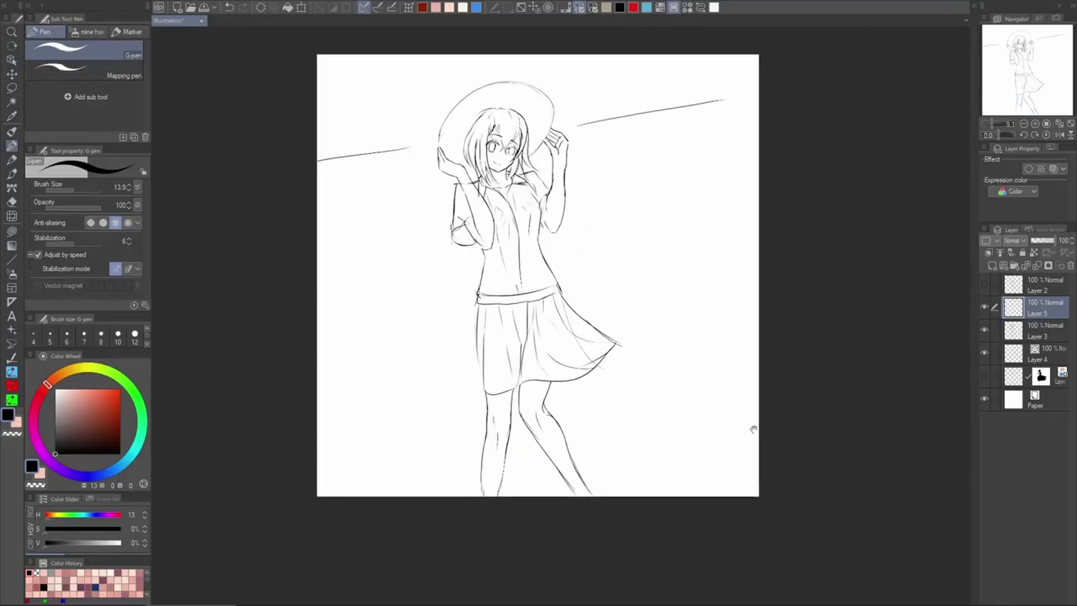
pyautogui.scroll(2, 488, 500)
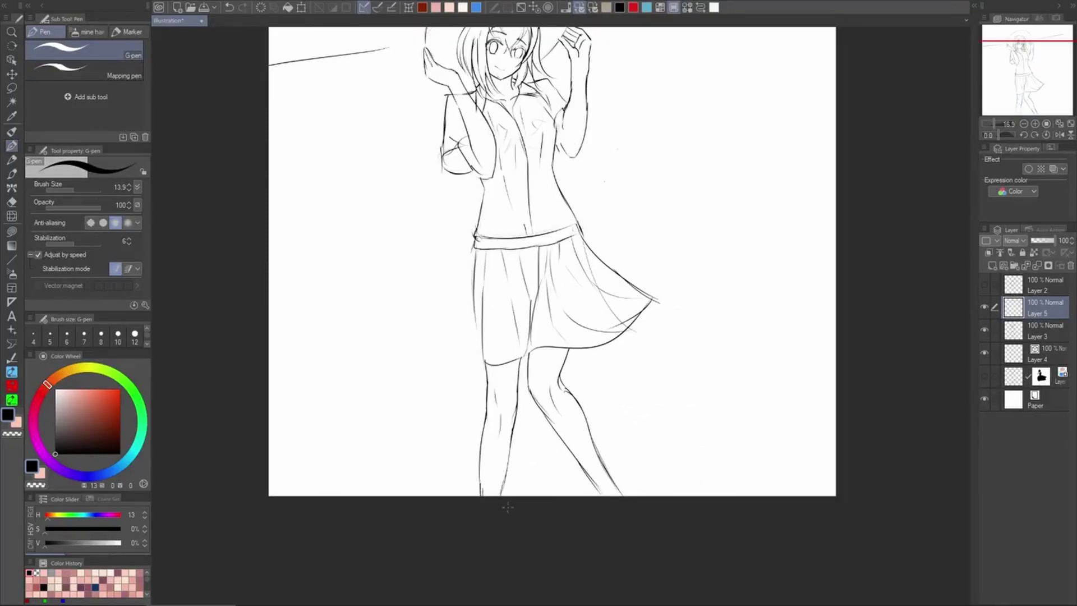
pyautogui.moveTo(791, 444); pyautogui.dragTo(795, 478)
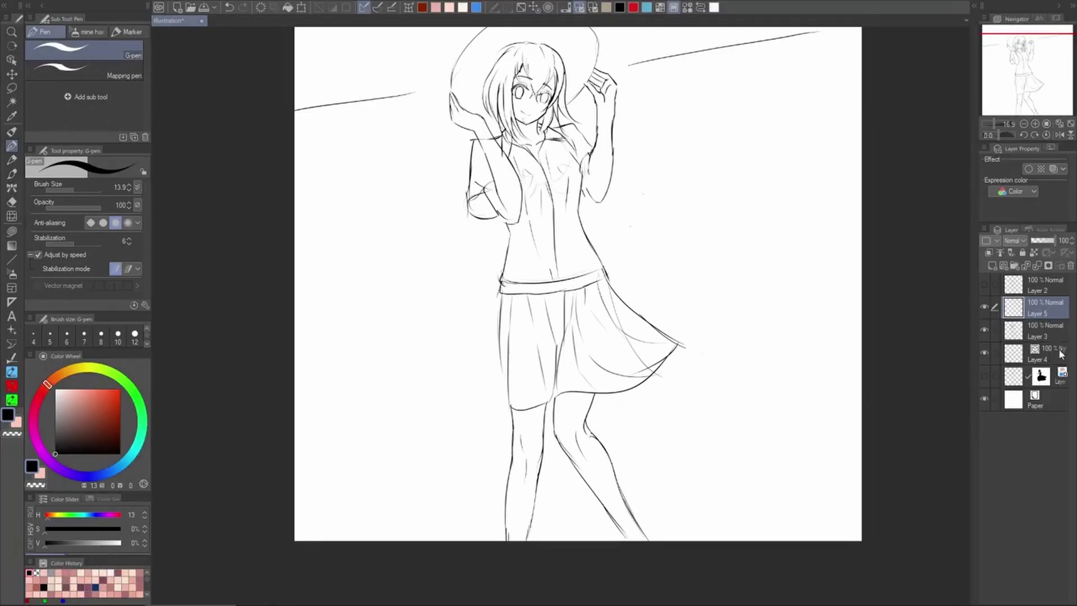
# Merge the horizon line layer and Layer 3 down into Layer 4 to combine all the line art
pyautogui.hotkey('ctrl', 'e')
pyautogui.click(1015, 336)
pyautogui.click(985, 330)
pyautogui.click(985, 330)
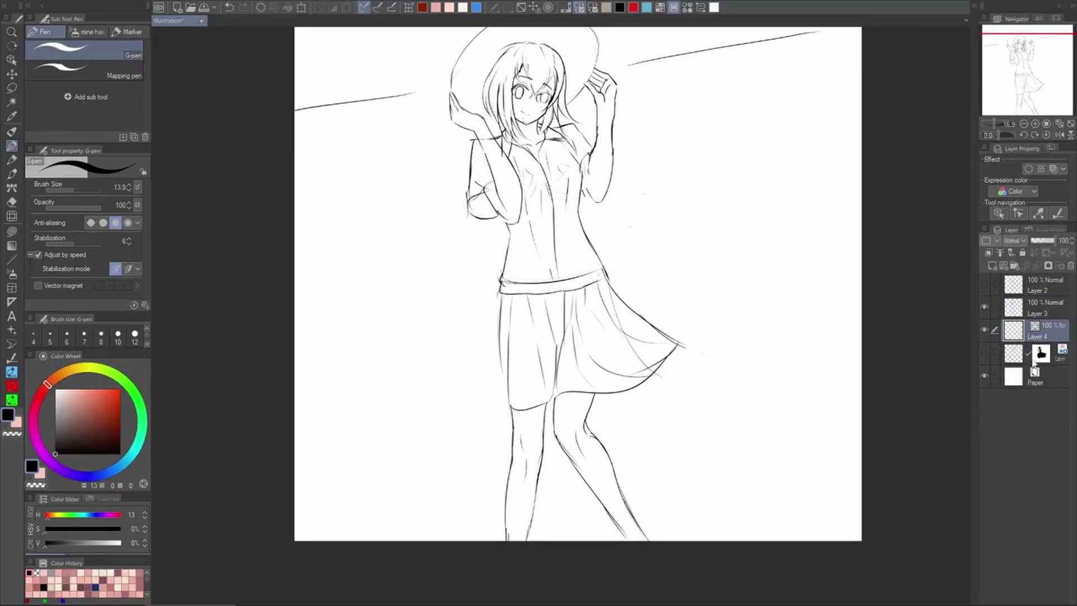
pyautogui.hotkey('ctrl', 'z')
# Add a raster layer between Layer 4 and the Layer 1 sketch and set its opacity to 51
pyautogui.click(1023, 332)
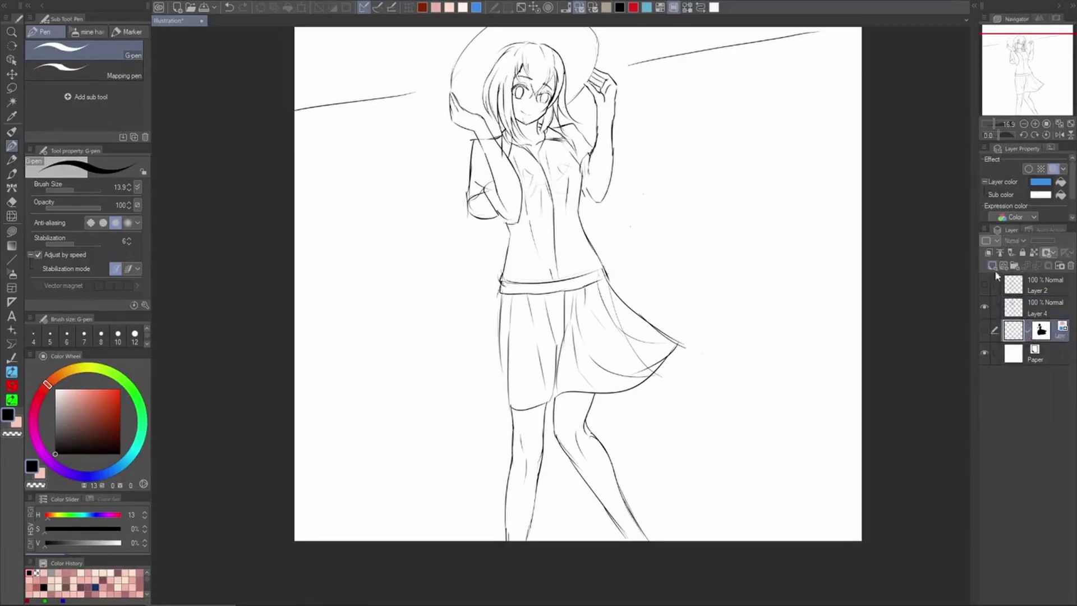
pyautogui.click(993, 266)
pyautogui.click(1044, 241)
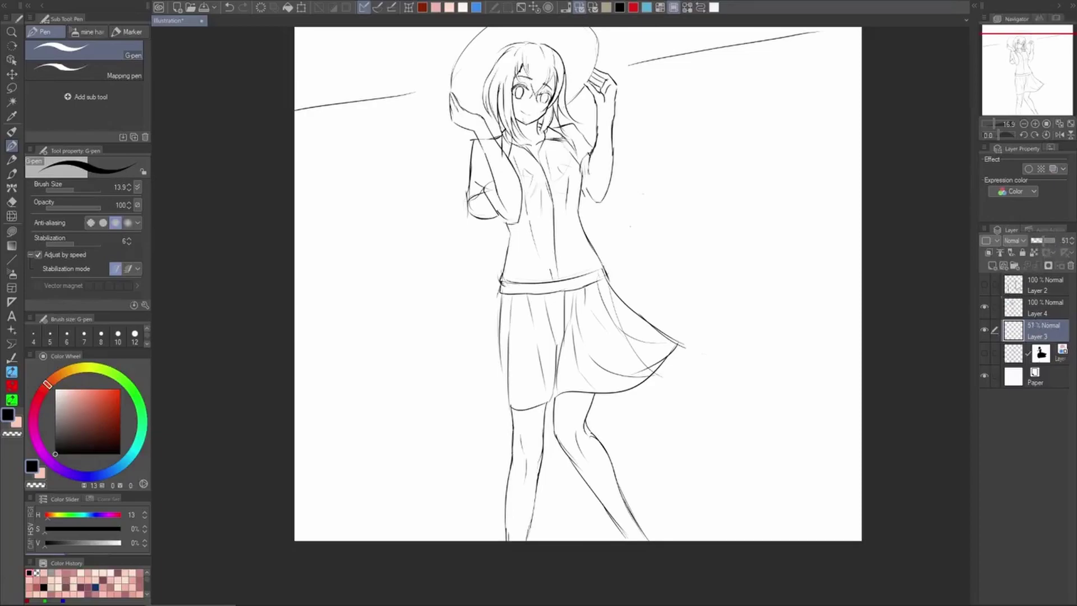
# Use Lasso fill 2 to fill the shaded part of the hat brim beside the hair with black
pyautogui.press('g')
pyautogui.moveTo(666, 358); pyautogui.dragTo(663, 436)
pyautogui.moveTo(568, 195); pyautogui.dragTo(619, 219)
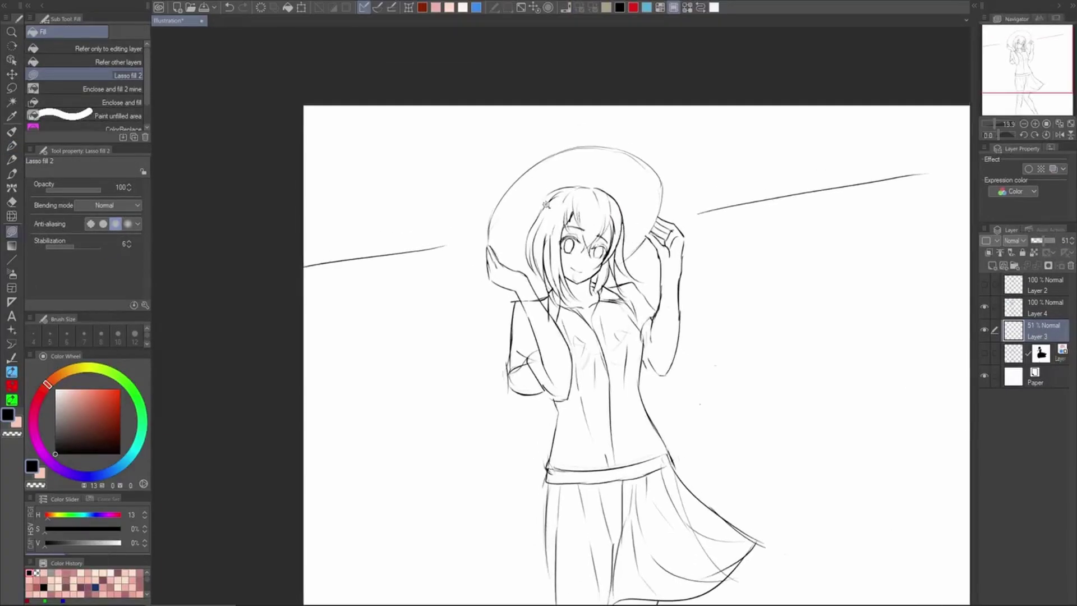
pyautogui.scroll(2, 547, 206)
pyautogui.moveTo(535, 223)
pyautogui.mouseDown()
pyautogui.moveTo(480, 254)
pyautogui.moveTo(563, 117)
pyautogui.mouseUp()
pyautogui.moveTo(564, 157)
pyautogui.mouseDown()
pyautogui.moveTo(504, 199)
pyautogui.moveTo(593, 110)
pyautogui.mouseUp()
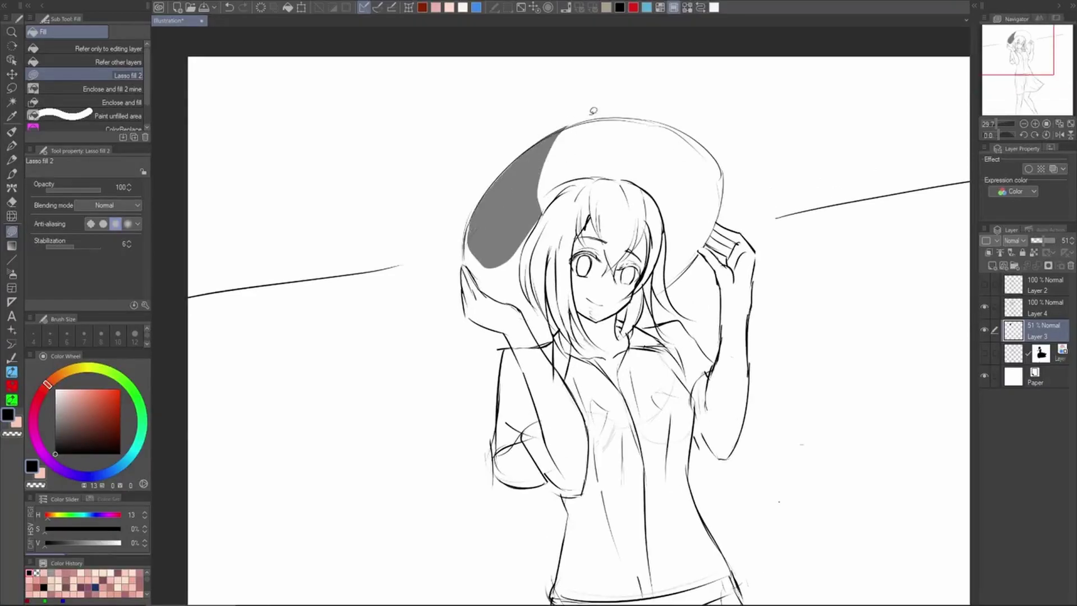
# Extend the hat brim's black fill down behind the hair to the raised hand and wrist
pyautogui.scroll(-2, 556, 214)
pyautogui.scroll(3, 557, 221)
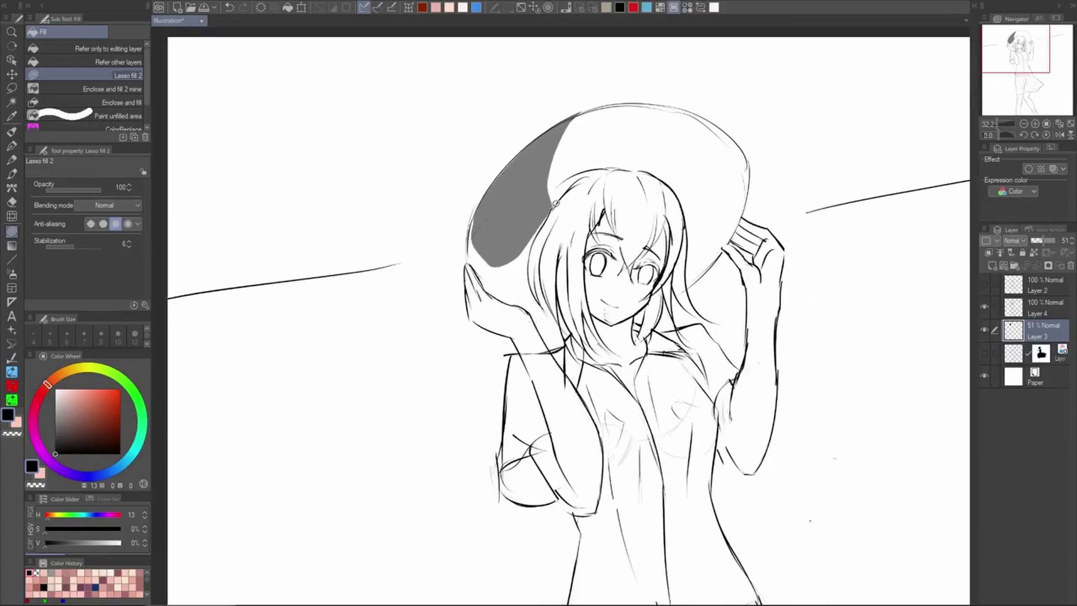
pyautogui.moveTo(547, 220)
pyautogui.mouseDown()
pyautogui.moveTo(532, 257)
pyautogui.moveTo(554, 216)
pyautogui.moveTo(576, 317)
pyautogui.mouseUp()
pyautogui.hotkey('ctrl', 'z')
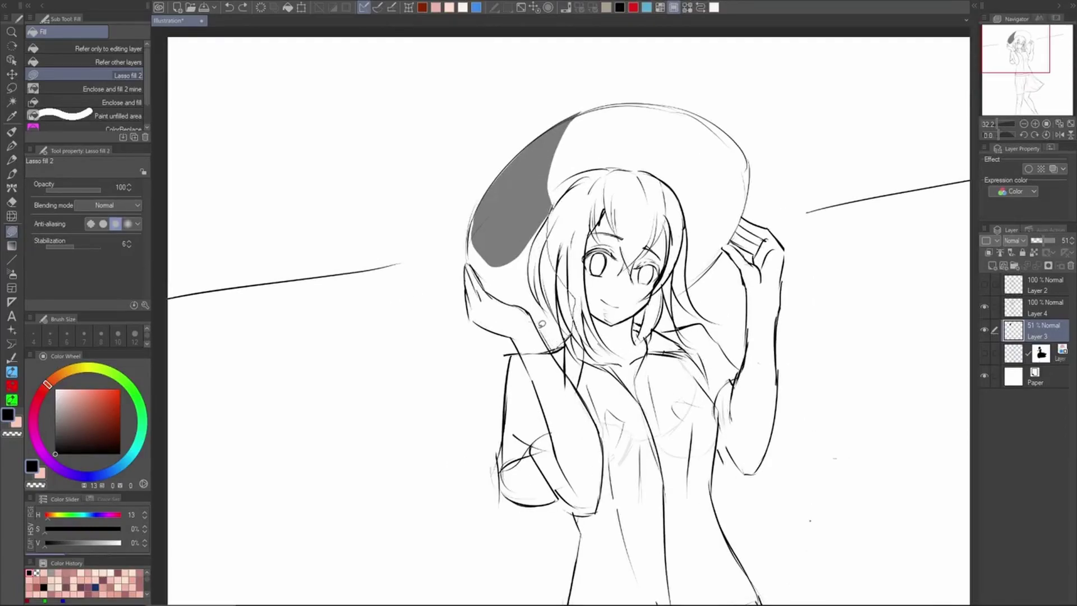
pyautogui.moveTo(485, 274)
pyautogui.mouseDown()
pyautogui.moveTo(471, 239)
pyautogui.moveTo(478, 211)
pyautogui.mouseUp()
pyautogui.scroll(-3, 614, 201)
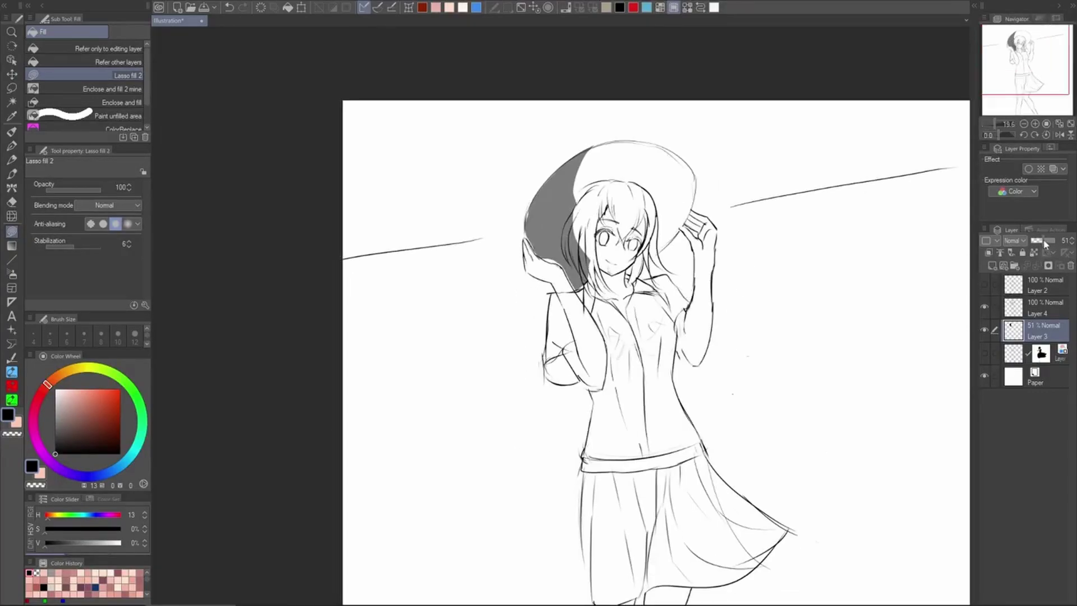
# Set the shading layer's opacity to 33 and change the Layer 4 line art to Multiply blending
pyautogui.moveTo(1041, 252); pyautogui.dragTo(1039, 243)
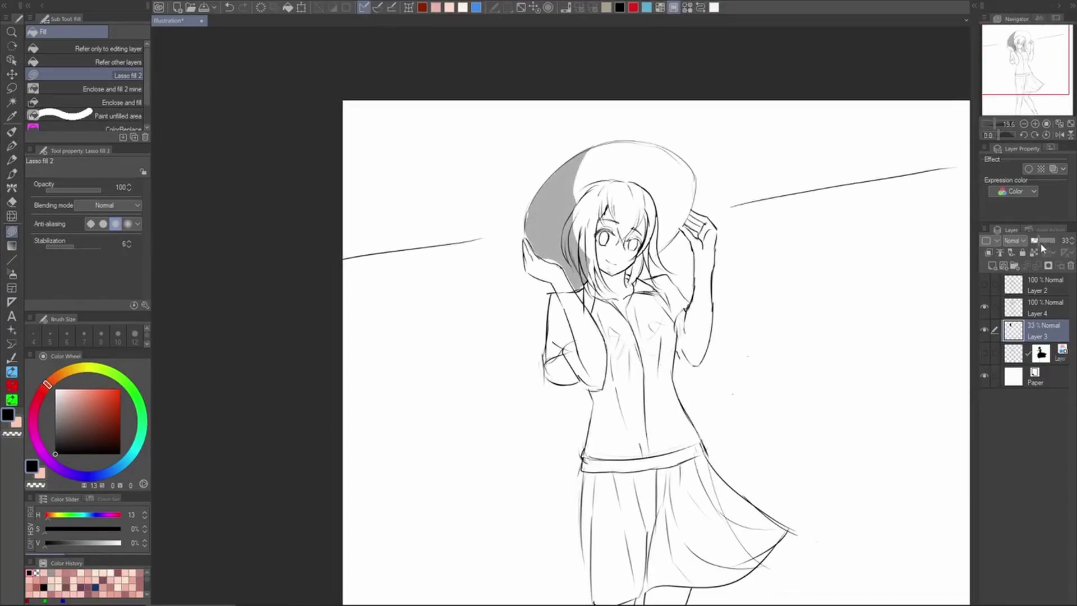
pyautogui.click(1039, 307)
pyautogui.click(1013, 240)
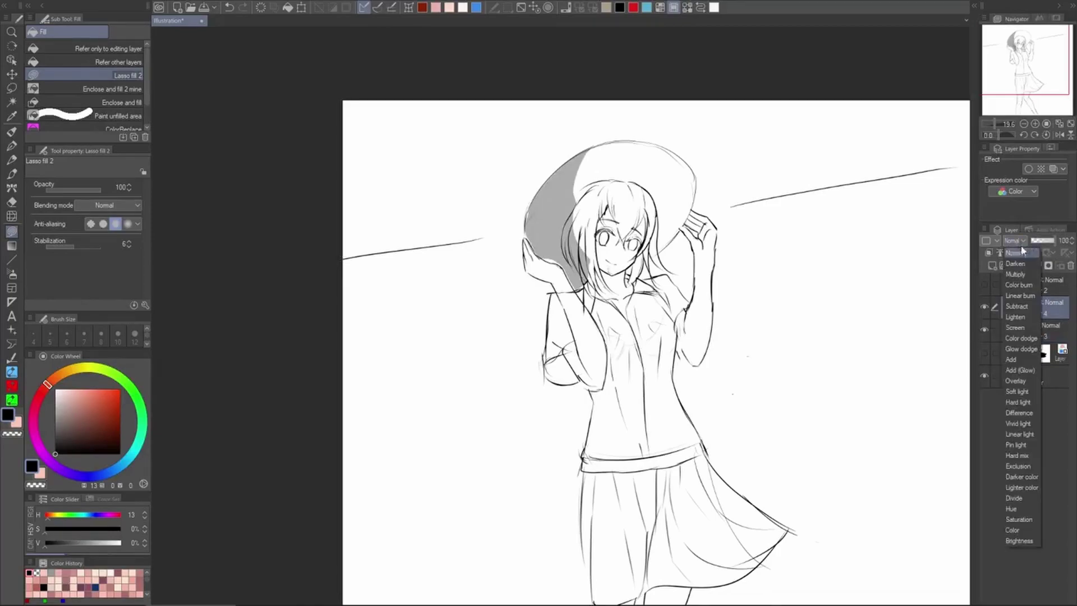
pyautogui.click(1024, 273)
pyautogui.click(1041, 329)
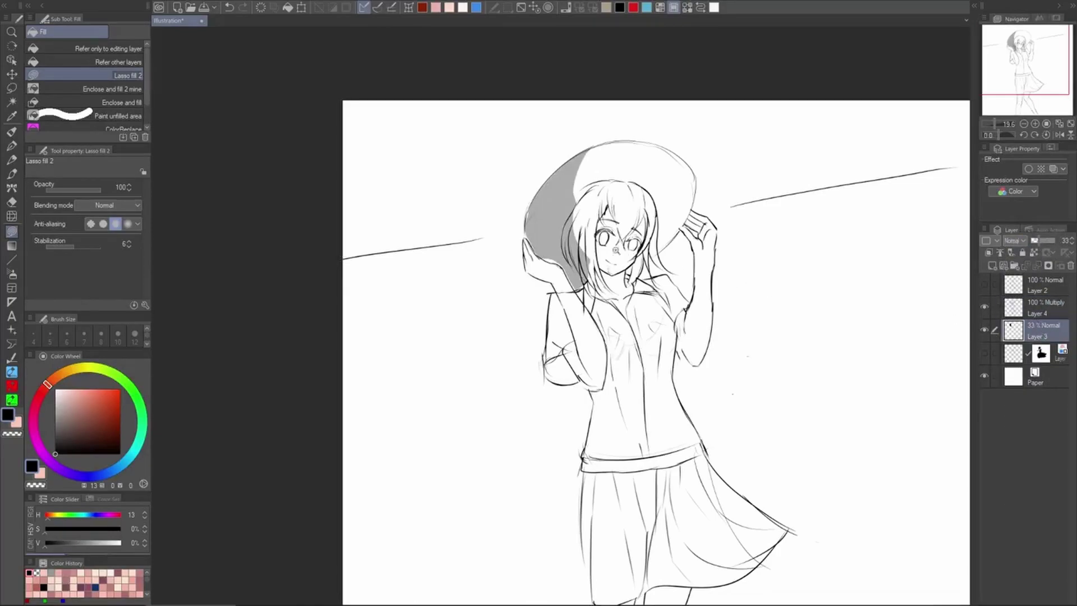
# Touch up the hat brim's shadow beside the raised hand with Lasso fill 2
pyautogui.scroll(3, 616, 249)
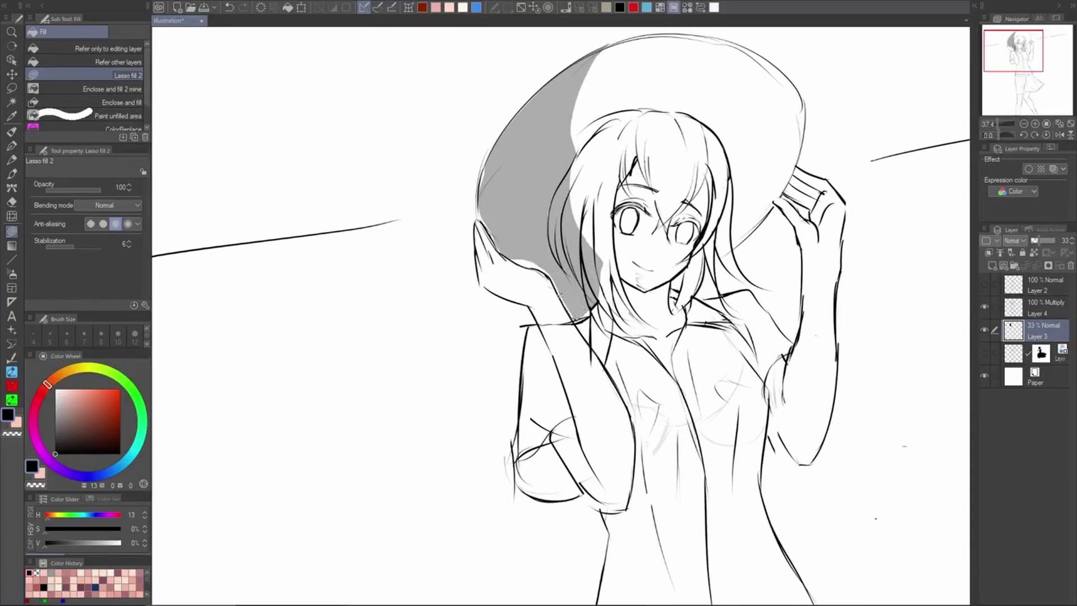
pyautogui.moveTo(538, 263); pyautogui.dragTo(535, 266)
pyautogui.scroll(-2, 496, 221)
pyautogui.scroll(-2, 786, 282)
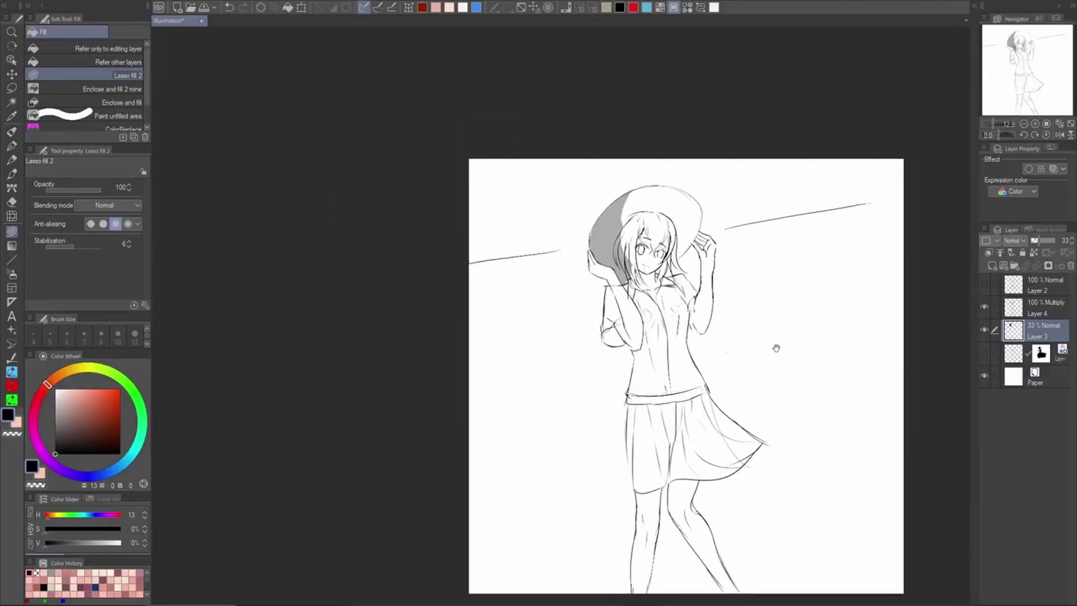
# Sketch a downward light-direction arrow with the G-pen on Layer 4, above the horizon on the unshaded side of the hat
pyautogui.click(1035, 308)
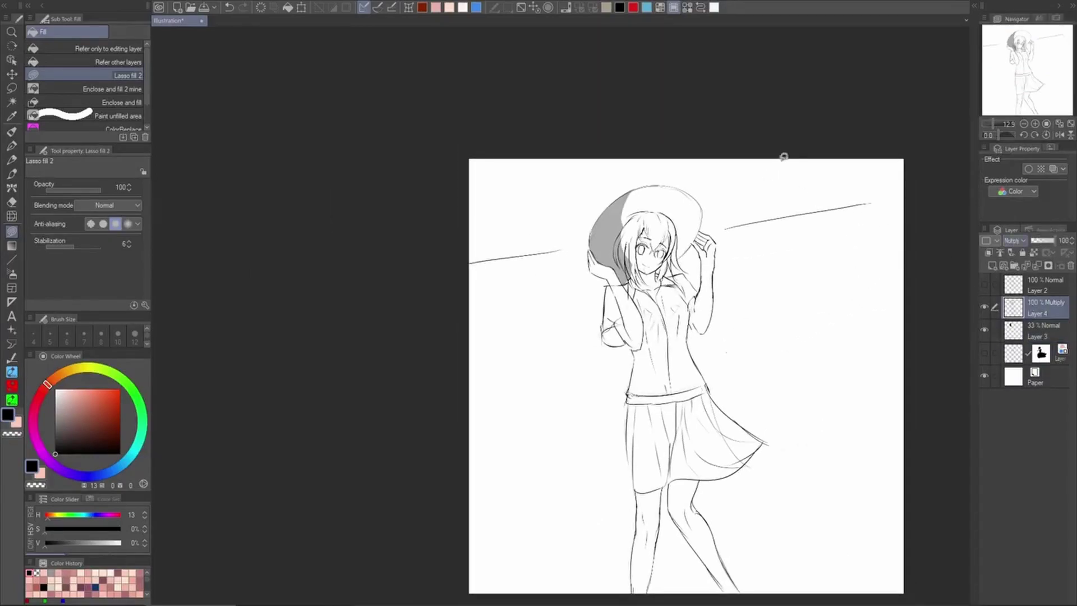
pyautogui.press('p')
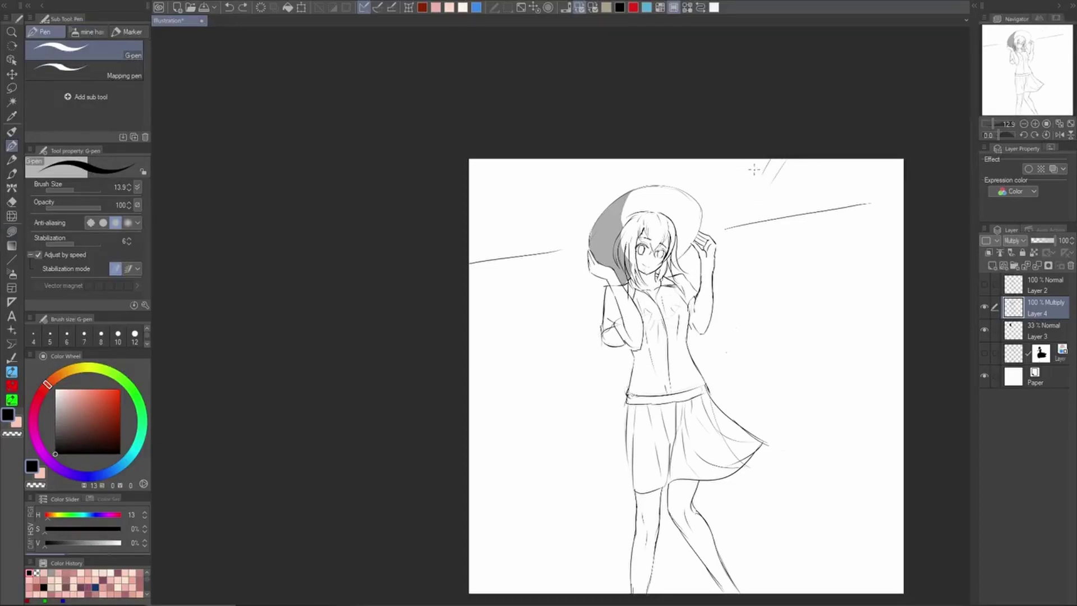
# On the shading layer, fill shadows on the neck under the chin and the lower hair with Lasso fill 2
pyautogui.click(1036, 330)
pyautogui.scroll(3, 645, 277)
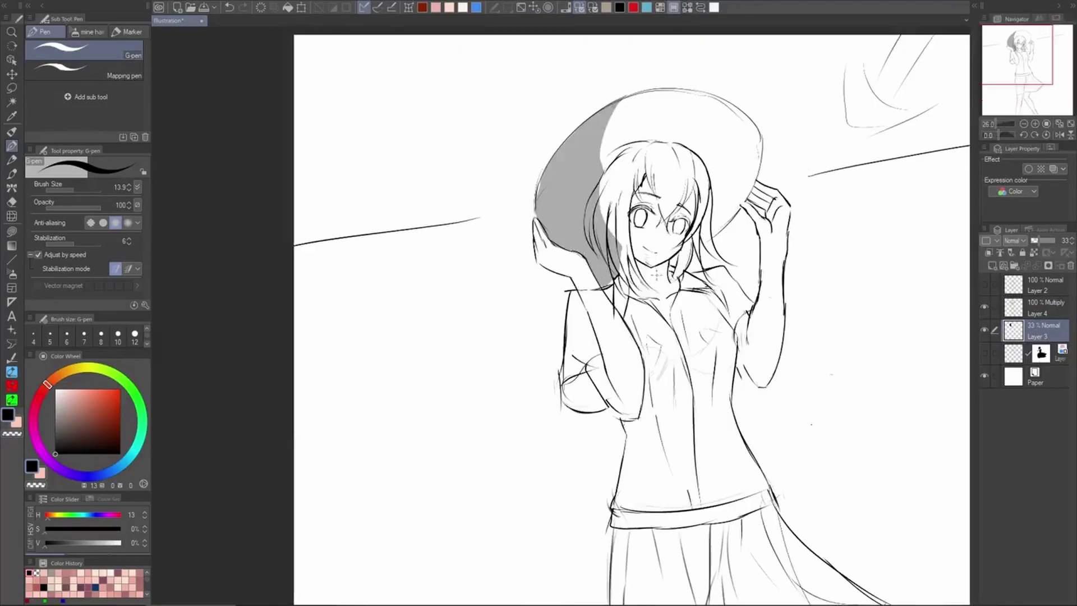
pyautogui.press('g')
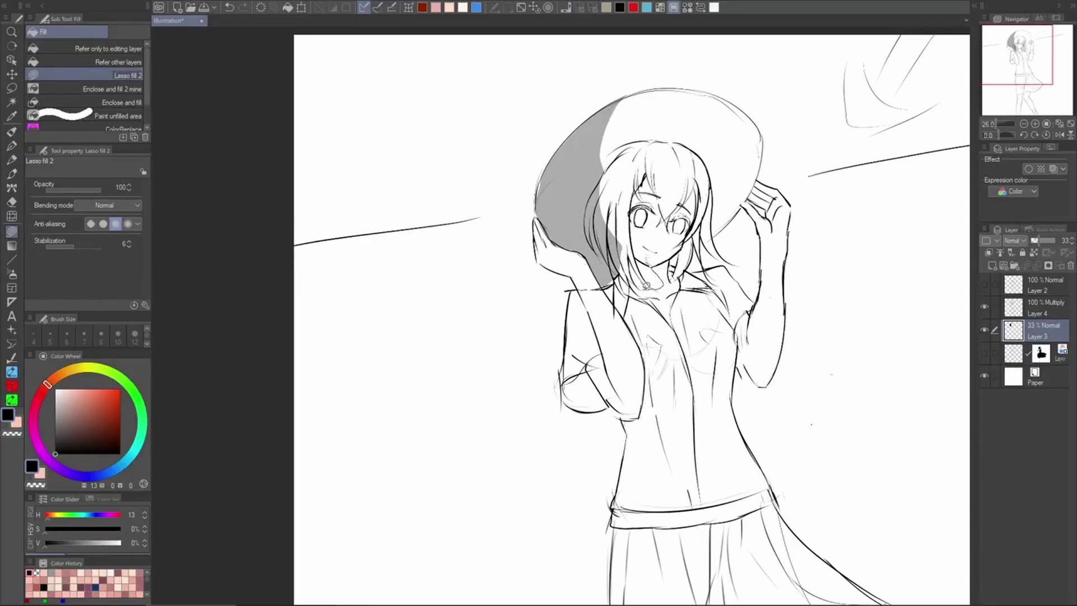
pyautogui.moveTo(654, 281)
pyautogui.mouseDown()
pyautogui.moveTo(640, 263)
pyautogui.moveTo(668, 277)
pyautogui.moveTo(642, 288)
pyautogui.moveTo(638, 263)
pyautogui.moveTo(652, 287)
pyautogui.moveTo(628, 280)
pyautogui.moveTo(648, 292)
pyautogui.mouseUp()
pyautogui.hotkey('ctrl', 'z')
pyautogui.hotkey('ctrl', 'z')
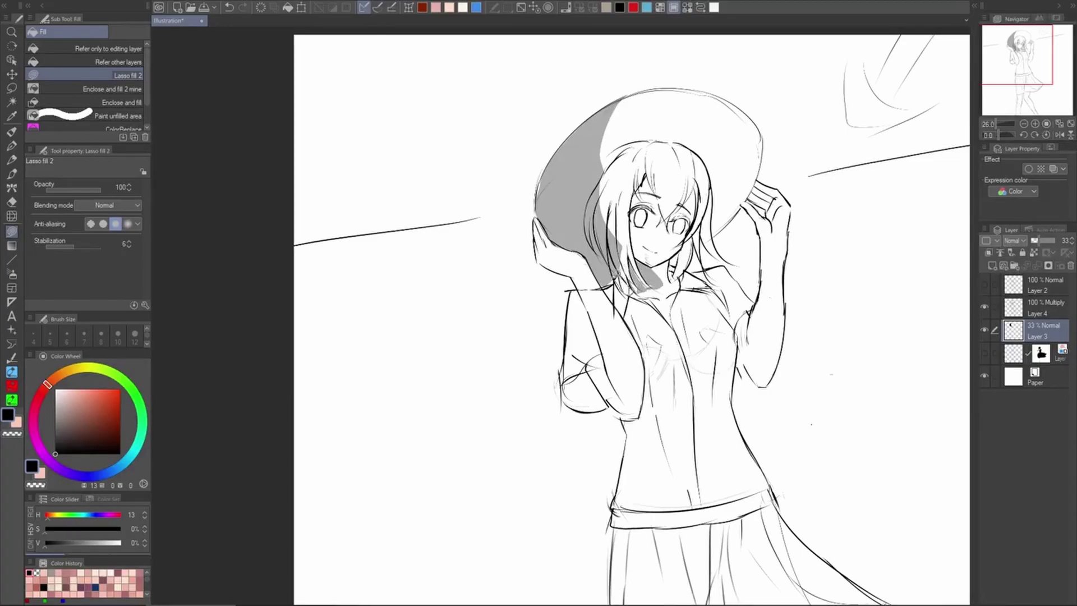
pyautogui.moveTo(621, 243)
pyautogui.mouseDown()
pyautogui.moveTo(631, 285)
pyautogui.moveTo(644, 266)
pyautogui.mouseUp()
# Clean up the edges of the hair and neck shadow using Lasso fill 2 with the transparent color
pyautogui.scroll(-4, 688, 278)
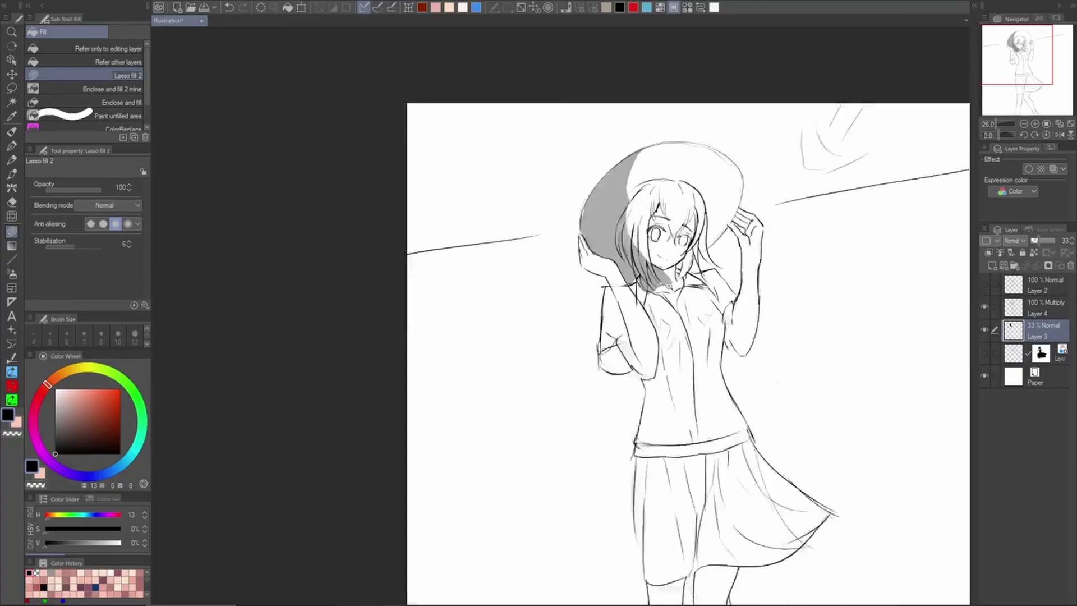
pyautogui.scroll(5, 680, 275)
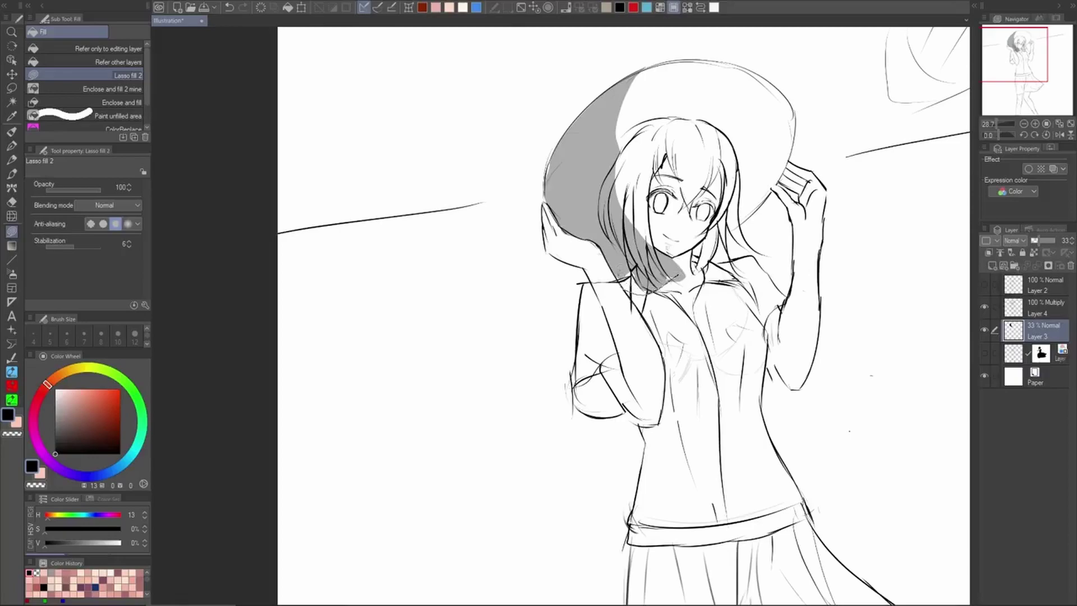
pyautogui.scroll(-2, 623, 272)
pyautogui.scroll(2, 645, 211)
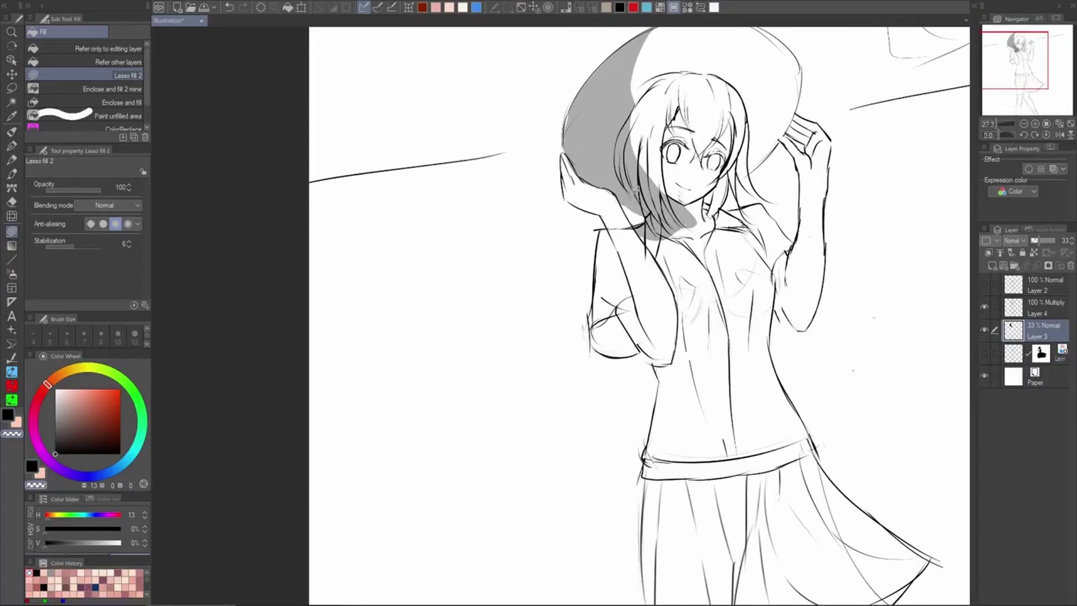
pyautogui.scroll(-2, 704, 210)
pyautogui.scroll(2, 633, 283)
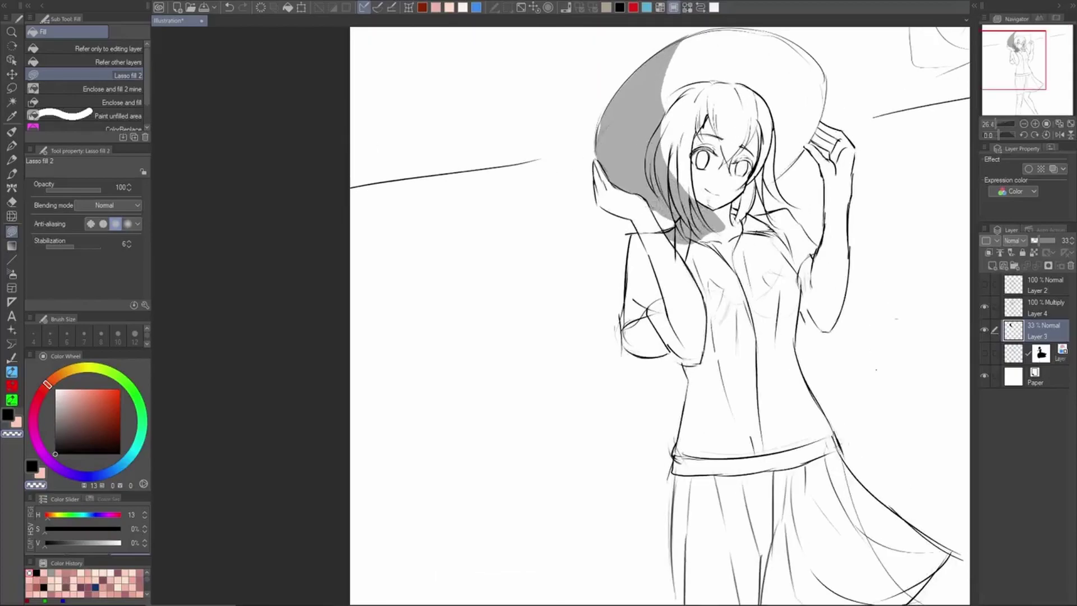
pyautogui.press('c')
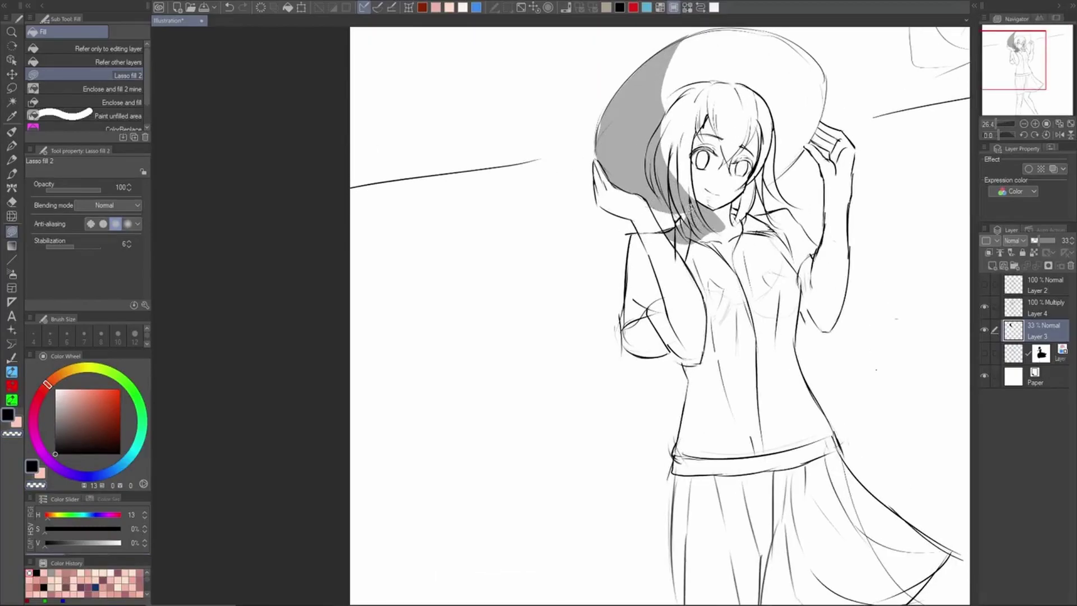
# Fill the inside of the shirt sleeve opening and its underside with shadow behind the bent arm
pyautogui.scroll(-2, 750, 337)
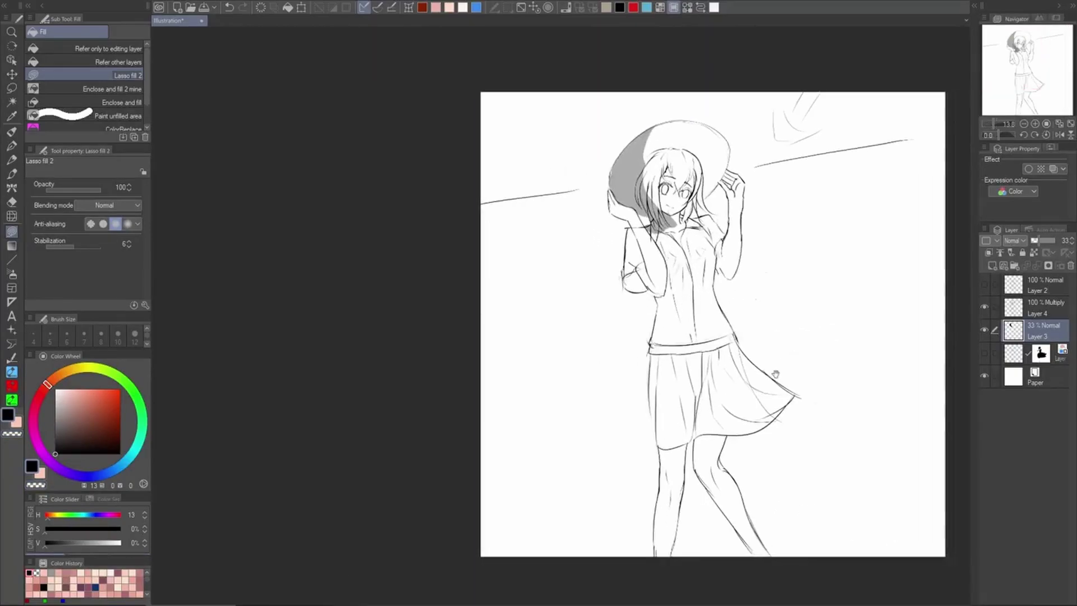
pyautogui.scroll(1, 661, 263)
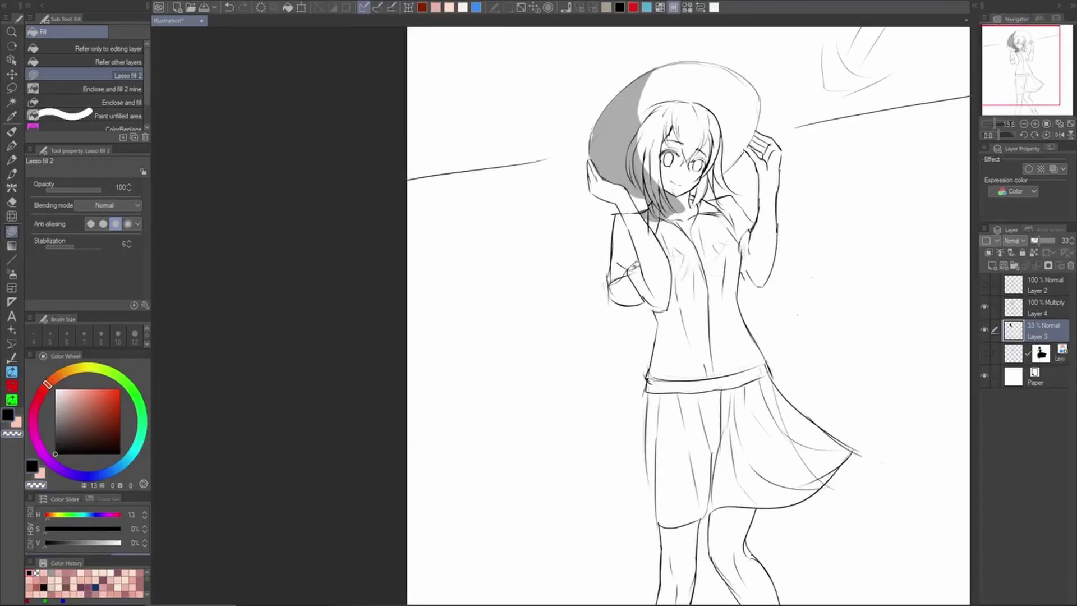
pyautogui.moveTo(616, 279)
pyautogui.mouseDown()
pyautogui.moveTo(637, 298)
pyautogui.moveTo(643, 258)
pyautogui.moveTo(632, 269)
pyautogui.moveTo(656, 306)
pyautogui.mouseUp()
pyautogui.press('c')
pyautogui.hotkey('ctrl', 'z')
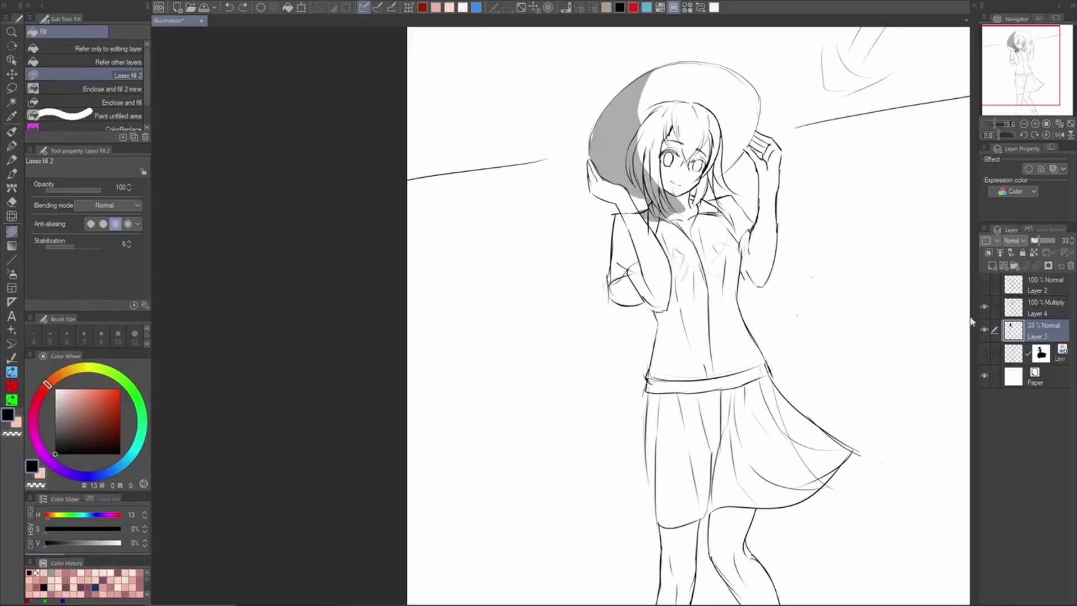
pyautogui.scroll(2, 632, 276)
pyautogui.moveTo(642, 250)
pyautogui.mouseDown()
pyautogui.moveTo(600, 312)
pyautogui.moveTo(651, 316)
pyautogui.moveTo(635, 275)
pyautogui.moveTo(645, 257)
pyautogui.mouseUp()
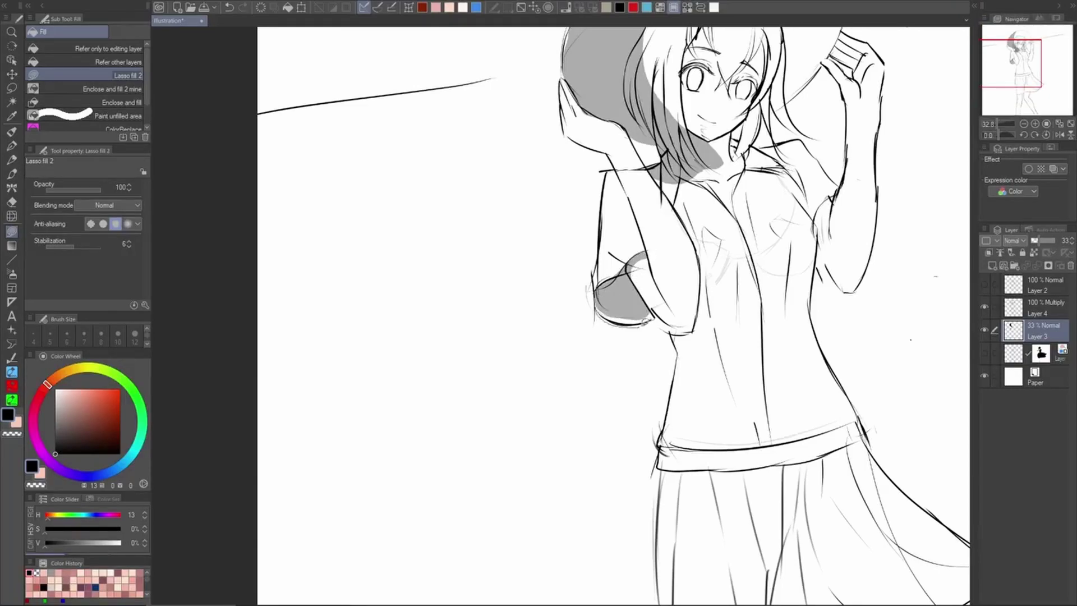
# Fill a small cast shadow on the shirt just beneath the bent elbow
pyautogui.scroll(-3, 656, 304)
pyautogui.scroll(4, 656, 304)
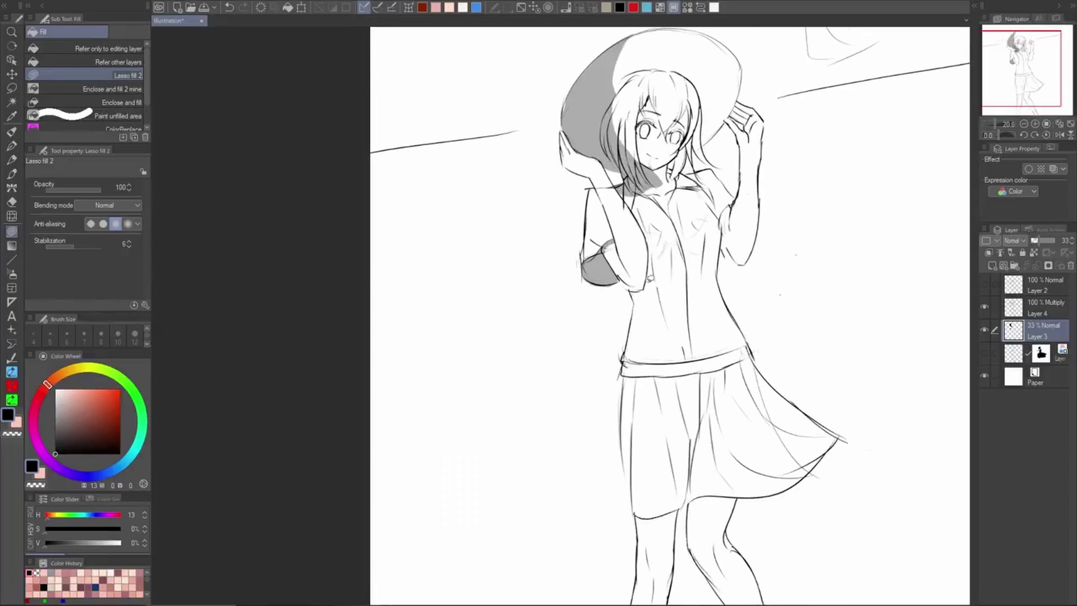
pyautogui.moveTo(655, 247)
pyautogui.mouseDown()
pyautogui.moveTo(655, 308)
pyautogui.moveTo(639, 321)
pyautogui.moveTo(624, 289)
pyautogui.mouseUp()
# Fill a shadow strip along the underside of the bent forearm between the elbow and wrist
pyautogui.scroll(-3, 691, 287)
pyautogui.scroll(2, 643, 268)
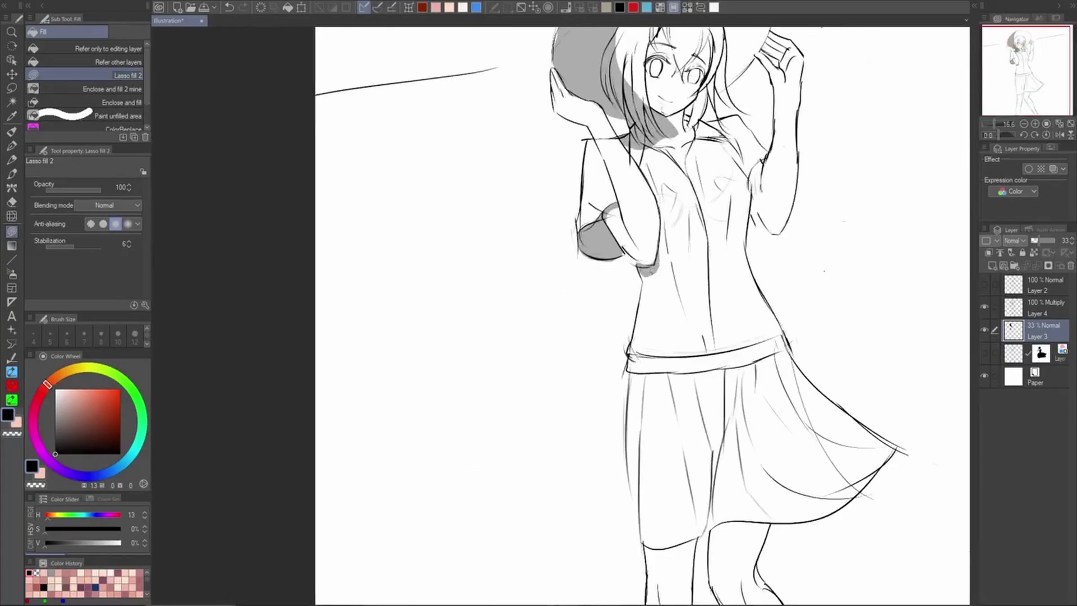
pyautogui.moveTo(607, 212)
pyautogui.mouseDown()
pyautogui.moveTo(647, 257)
pyautogui.moveTo(617, 206)
pyautogui.moveTo(639, 239)
pyautogui.moveTo(628, 219)
pyautogui.moveTo(639, 219)
pyautogui.mouseUp()
pyautogui.hotkey('ctrl', 'z')
pyautogui.hotkey('ctrl', 'z')
pyautogui.moveTo(597, 149)
pyautogui.mouseDown()
pyautogui.moveTo(629, 175)
pyautogui.moveTo(634, 210)
pyautogui.moveTo(602, 149)
pyautogui.moveTo(639, 189)
pyautogui.moveTo(630, 180)
pyautogui.moveTo(640, 229)
pyautogui.mouseUp()
pyautogui.hotkey('ctrl', 'z')
pyautogui.moveTo(628, 174)
pyautogui.mouseDown()
pyautogui.moveTo(635, 225)
pyautogui.moveTo(620, 159)
pyautogui.moveTo(629, 197)
pyautogui.mouseUp()
# Refine the forearm shadow's shape up to the wrist, alternating Lasso fill 2 between black and the transparent color
pyautogui.press('c')
pyautogui.press('c')
pyautogui.press('c')
pyautogui.scroll(-5, 656, 190)
pyautogui.scroll(5, 623, 185)
pyautogui.press('c')
pyautogui.moveTo(613, 160)
pyautogui.mouseDown()
pyautogui.moveTo(620, 206)
pyautogui.moveTo(594, 143)
pyautogui.moveTo(625, 183)
pyautogui.moveTo(608, 152)
pyautogui.moveTo(590, 150)
pyautogui.moveTo(622, 194)
pyautogui.moveTo(613, 187)
pyautogui.moveTo(605, 146)
pyautogui.mouseUp()
pyautogui.hotkey('ctrl', 'z')
pyautogui.press('c')
pyautogui.scroll(-3, 656, 206)
pyautogui.scroll(3, 632, 171)
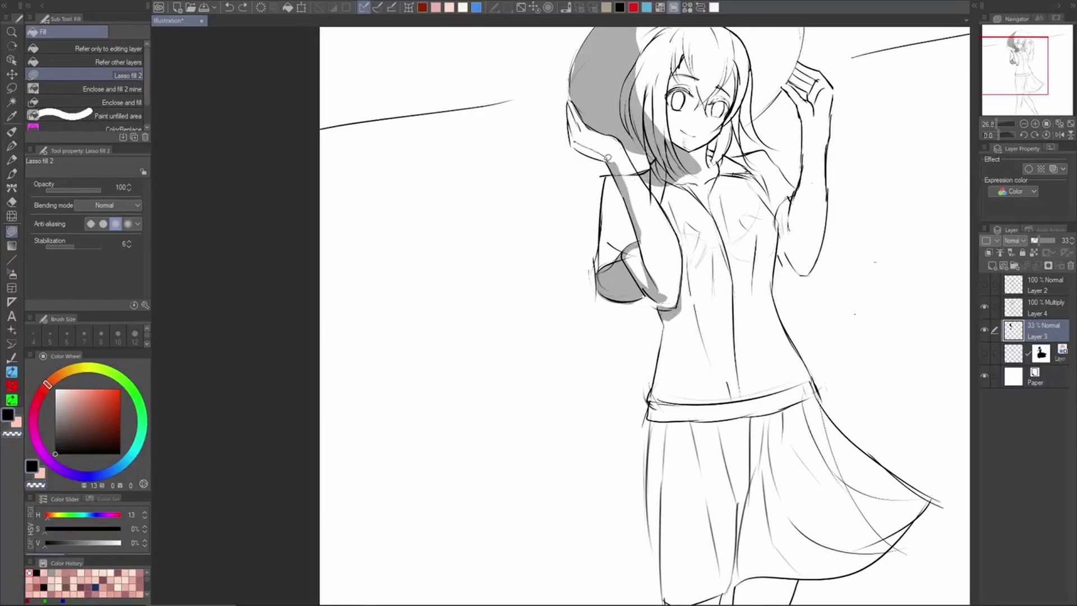
# Fill the shadow under the raised palm and join it cleanly to the forearm shadow, working in a mirrored view
pyautogui.moveTo(611, 158)
pyautogui.mouseDown()
pyautogui.moveTo(575, 142)
pyautogui.moveTo(653, 158)
pyautogui.mouseUp()
pyautogui.hotkey('ctrl', 'z')
pyautogui.press('h')
pyautogui.scroll(3, 510, 165)
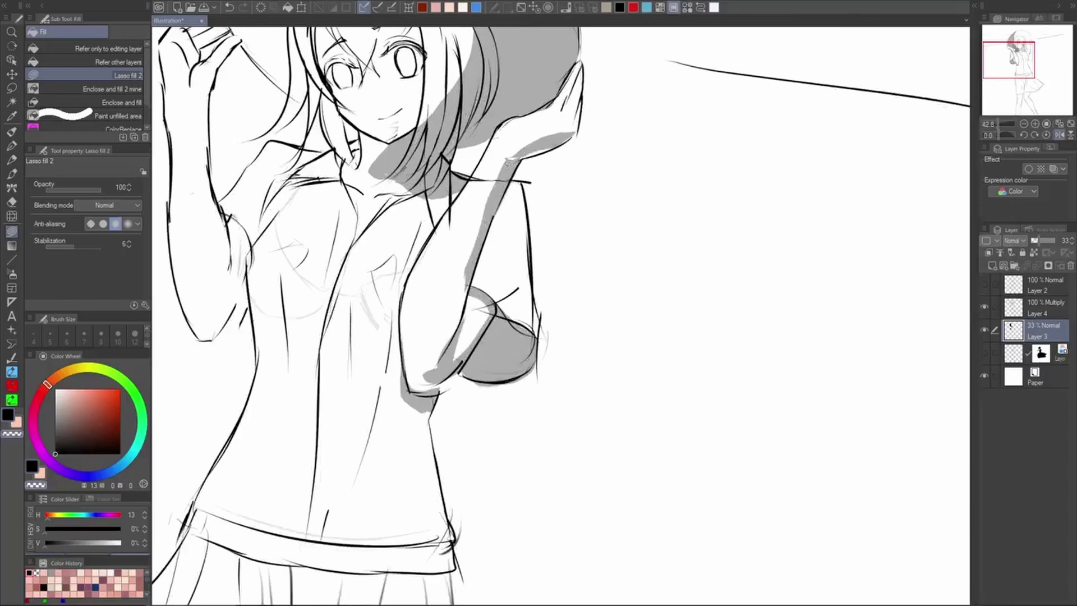
pyautogui.press('c')
pyautogui.moveTo(506, 166)
pyautogui.mouseDown()
pyautogui.moveTo(542, 146)
pyautogui.moveTo(519, 163)
pyautogui.mouseUp()
pyautogui.moveTo(560, 115)
pyautogui.mouseDown()
pyautogui.moveTo(578, 132)
pyautogui.moveTo(569, 111)
pyautogui.moveTo(509, 163)
pyautogui.mouseUp()
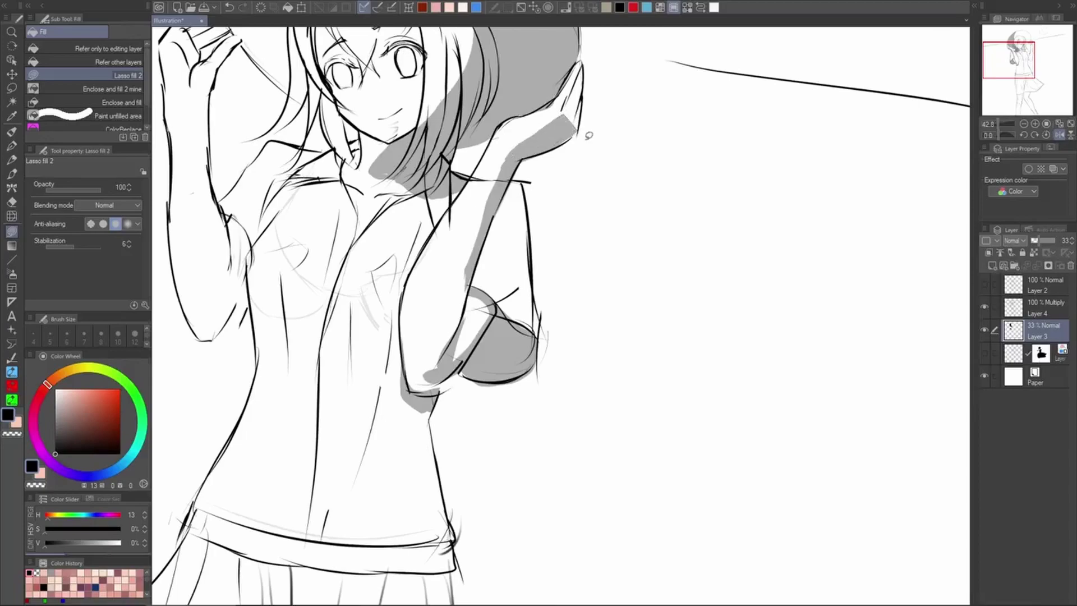
pyautogui.scroll(-4, 587, 135)
pyautogui.press('h')
# Touch up the cast shadow on the shirt beneath the elbow
pyautogui.scroll(1, 580, 308)
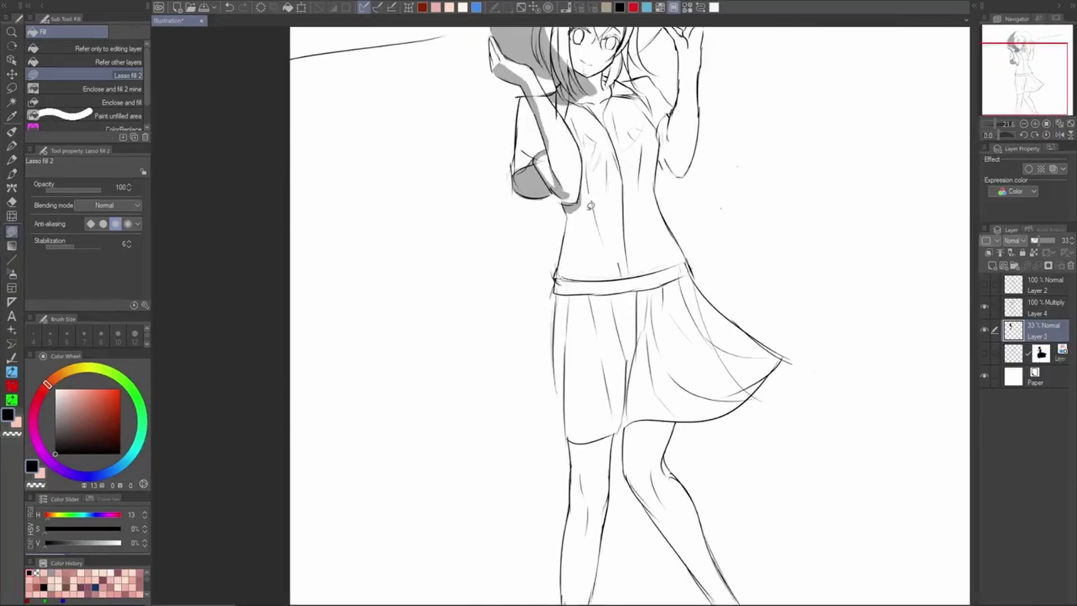
pyautogui.moveTo(580, 194); pyautogui.dragTo(561, 197)
pyautogui.scroll(-2, 624, 201)
# Fill the cast shadows on both thighs directly below the skirt hem
pyautogui.scroll(2, 622, 340)
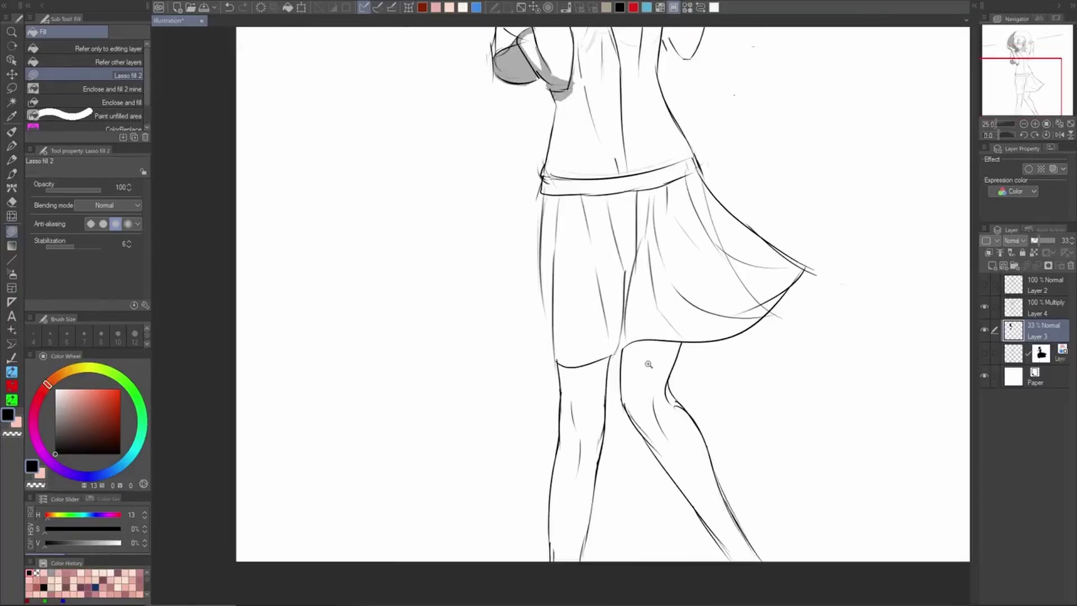
pyautogui.moveTo(620, 360); pyautogui.dragTo(616, 357)
pyautogui.hotkey('ctrl', 'z')
pyautogui.moveTo(638, 341)
pyautogui.mouseDown()
pyautogui.moveTo(685, 340)
pyautogui.moveTo(679, 347)
pyautogui.mouseUp()
pyautogui.hotkey('ctrl', 'z')
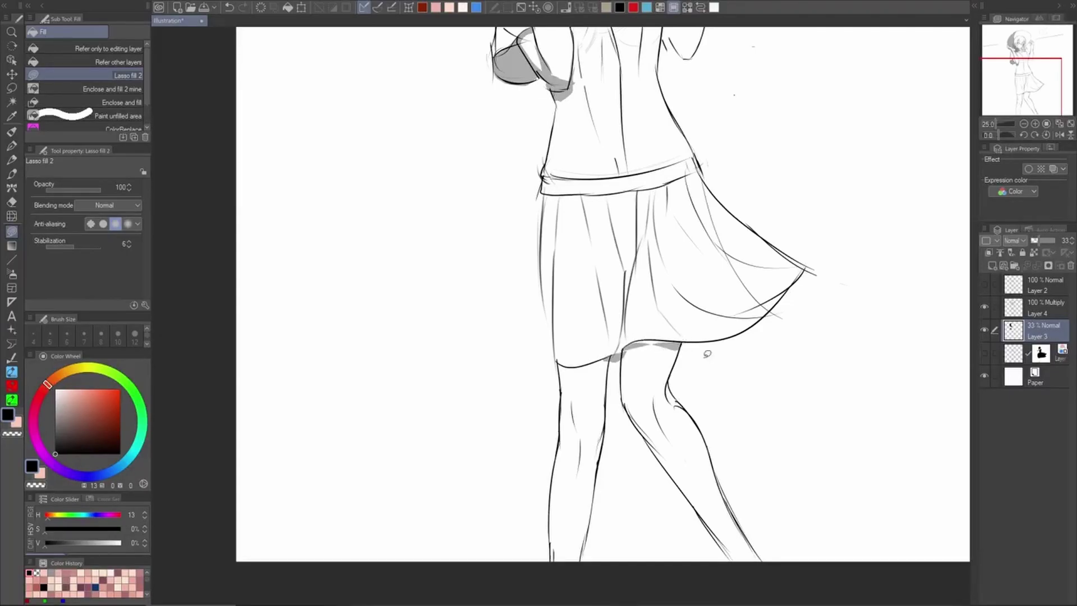
# Reshape the hem shadow on the bent leg's thigh, trimming the excess with the transparent color
pyautogui.scroll(-2, 677, 346)
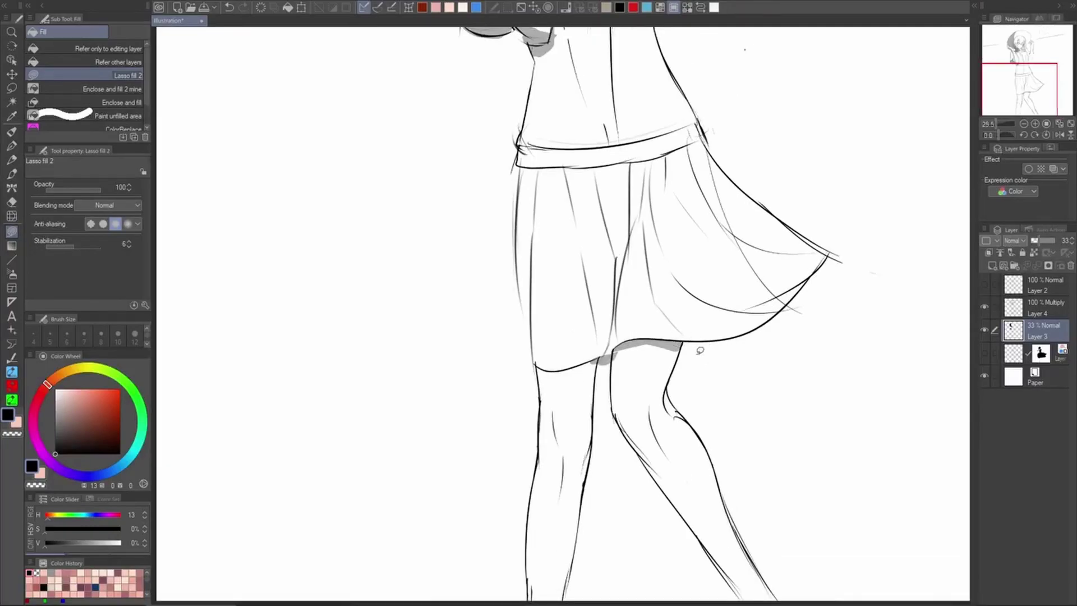
pyautogui.scroll(-2, 697, 365)
pyautogui.scroll(3, 697, 366)
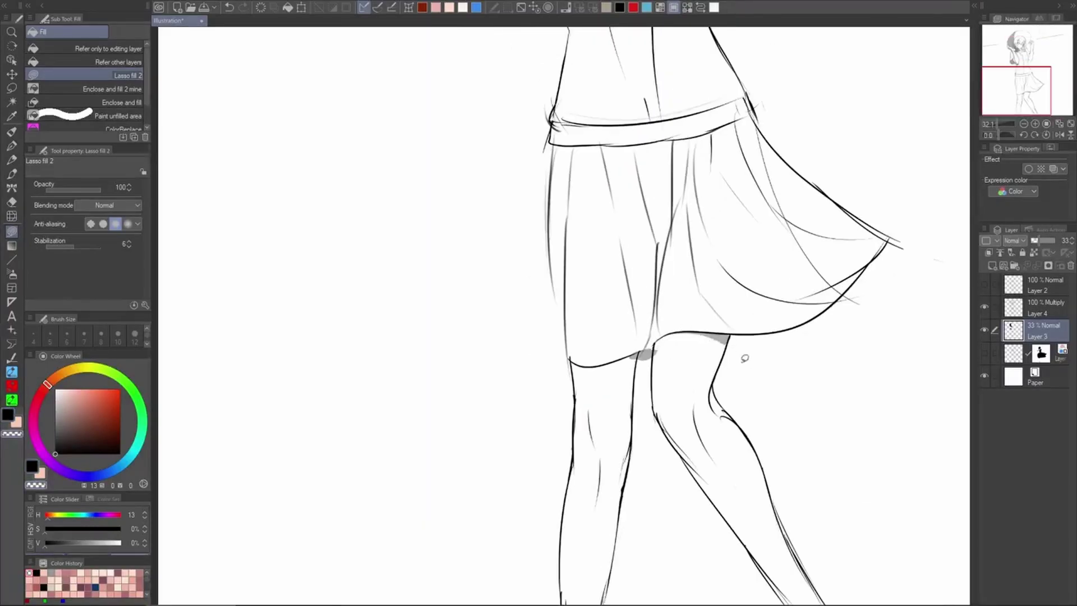
pyautogui.moveTo(663, 336); pyautogui.dragTo(722, 345)
pyautogui.scroll(-3, 765, 377)
pyautogui.press('h')
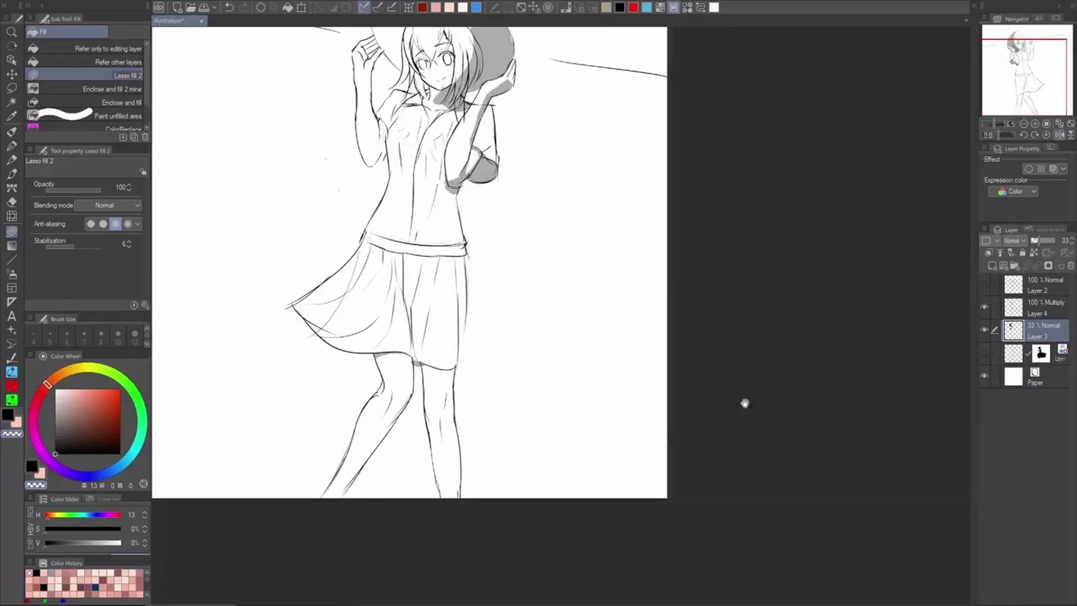
pyautogui.moveTo(636, 426); pyautogui.dragTo(791, 406)
pyautogui.press('b')
pyautogui.press('h')
pyautogui.scroll(1, 552, 249)
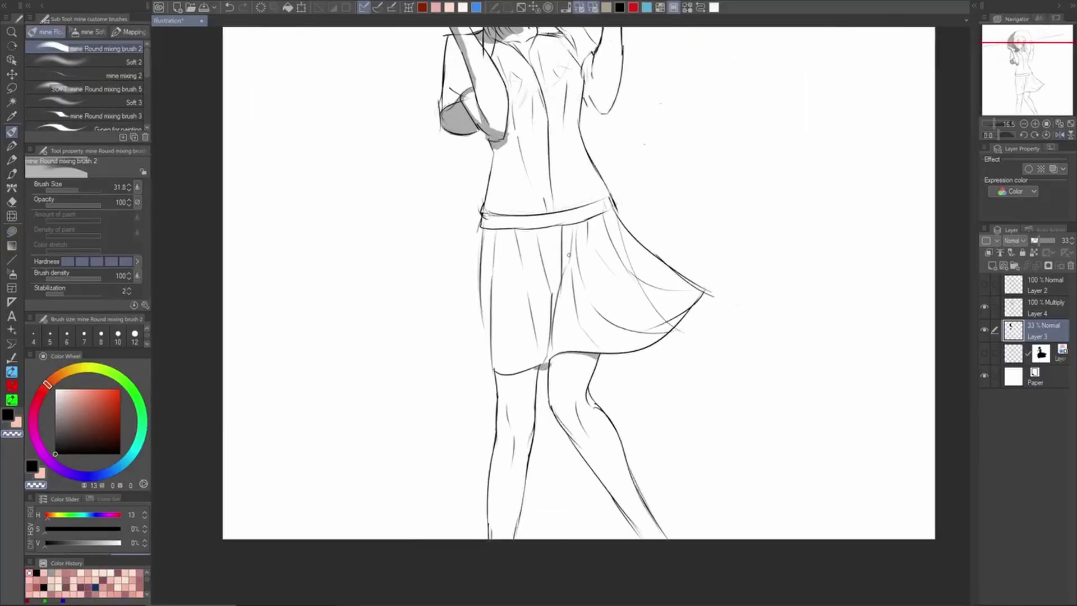
pyautogui.moveTo(573, 238); pyautogui.dragTo(557, 288)
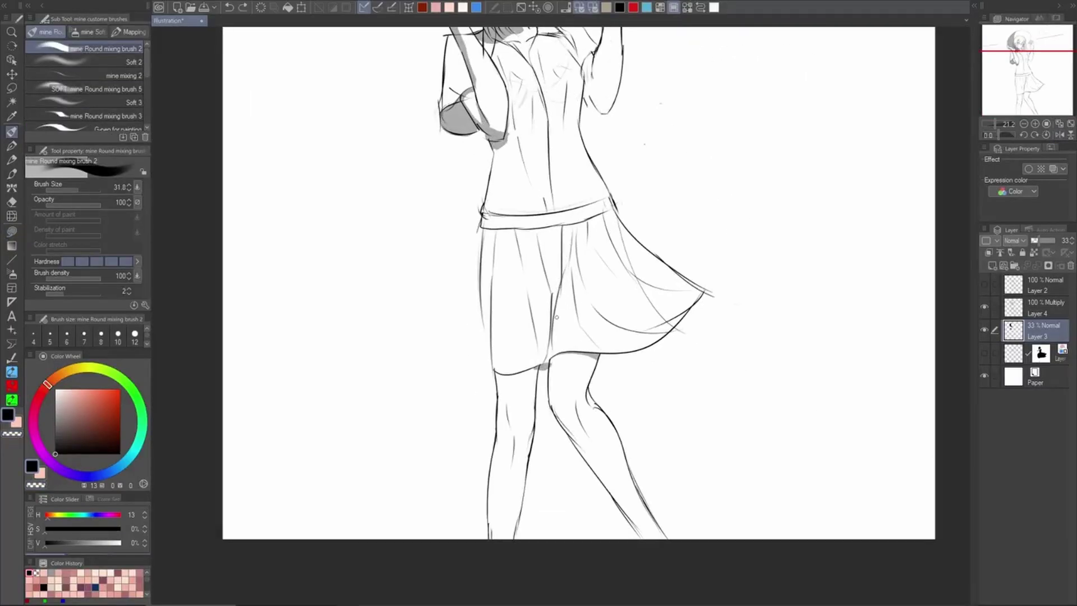
# Fill a shadow along the skirt's central fold down to the hem with Lasso fill 2
pyautogui.press('g')
pyautogui.moveTo(566, 279)
pyautogui.mouseDown()
pyautogui.moveTo(553, 355)
pyautogui.moveTo(552, 298)
pyautogui.moveTo(573, 256)
pyautogui.moveTo(555, 348)
pyautogui.mouseUp()
pyautogui.hotkey('ctrl', 'z')
pyautogui.moveTo(565, 276)
pyautogui.mouseDown()
pyautogui.moveTo(541, 354)
pyautogui.moveTo(552, 310)
pyautogui.mouseUp()
# Fill shadows on the flared side of the skirt at its outer corner, hem fold and just under the waistband
pyautogui.moveTo(690, 307)
pyautogui.mouseDown()
pyautogui.moveTo(659, 326)
pyautogui.moveTo(692, 307)
pyautogui.mouseUp()
pyautogui.moveTo(581, 327)
pyautogui.mouseDown()
pyautogui.moveTo(599, 345)
pyautogui.moveTo(630, 340)
pyautogui.moveTo(619, 352)
pyautogui.moveTo(593, 346)
pyautogui.moveTo(635, 350)
pyautogui.moveTo(589, 333)
pyautogui.moveTo(604, 348)
pyautogui.moveTo(687, 330)
pyautogui.moveTo(601, 337)
pyautogui.moveTo(589, 327)
pyautogui.moveTo(607, 346)
pyautogui.moveTo(586, 326)
pyautogui.mouseUp()
pyautogui.hotkey('ctrl', 'z')
pyautogui.hotkey('ctrl', 'z')
pyautogui.hotkey('ctrl', 'z')
pyautogui.moveTo(608, 220)
pyautogui.mouseDown()
pyautogui.moveTo(601, 234)
pyautogui.moveTo(611, 215)
pyautogui.mouseUp()
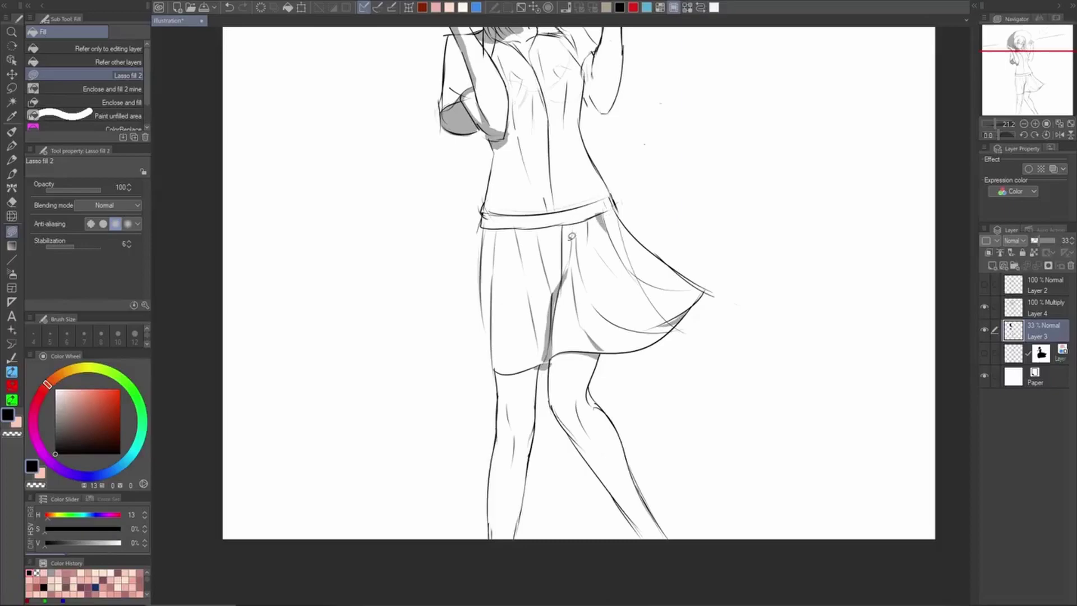
# Fill small fold shadows below the waistband and a long shadow strip down the skirt's straight outer side
pyautogui.hotkey('ctrl', 'z')
pyautogui.moveTo(562, 234)
pyautogui.mouseDown()
pyautogui.moveTo(537, 238)
pyautogui.moveTo(498, 225)
pyautogui.moveTo(493, 254)
pyautogui.moveTo(486, 232)
pyautogui.moveTo(502, 224)
pyautogui.moveTo(493, 225)
pyautogui.moveTo(486, 303)
pyautogui.moveTo(478, 244)
pyautogui.moveTo(498, 208)
pyautogui.moveTo(515, 245)
pyautogui.moveTo(484, 230)
pyautogui.mouseUp()
pyautogui.hotkey('ctrl', 'z')
pyautogui.moveTo(486, 285)
pyautogui.mouseDown()
pyautogui.moveTo(495, 351)
pyautogui.moveTo(485, 276)
pyautogui.mouseUp()
pyautogui.scroll(-3, 535, 303)
pyautogui.scroll(3, 509, 352)
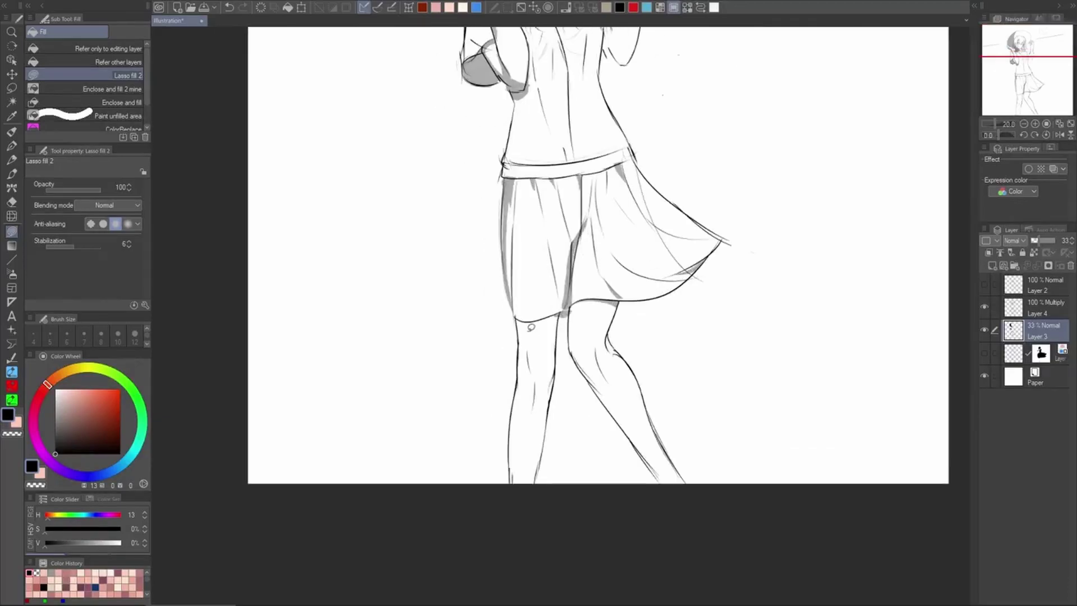
# Fill narrow shadows along the outer edge of the straight leg and the front edge of the bent leg's shin
pyautogui.moveTo(521, 318)
pyautogui.mouseDown()
pyautogui.moveTo(525, 364)
pyautogui.moveTo(520, 308)
pyautogui.mouseUp()
pyautogui.moveTo(521, 389)
pyautogui.mouseDown()
pyautogui.moveTo(517, 378)
pyautogui.moveTo(550, 411)
pyautogui.moveTo(552, 385)
pyautogui.moveTo(587, 373)
pyautogui.moveTo(610, 401)
pyautogui.moveTo(597, 382)
pyautogui.mouseUp()
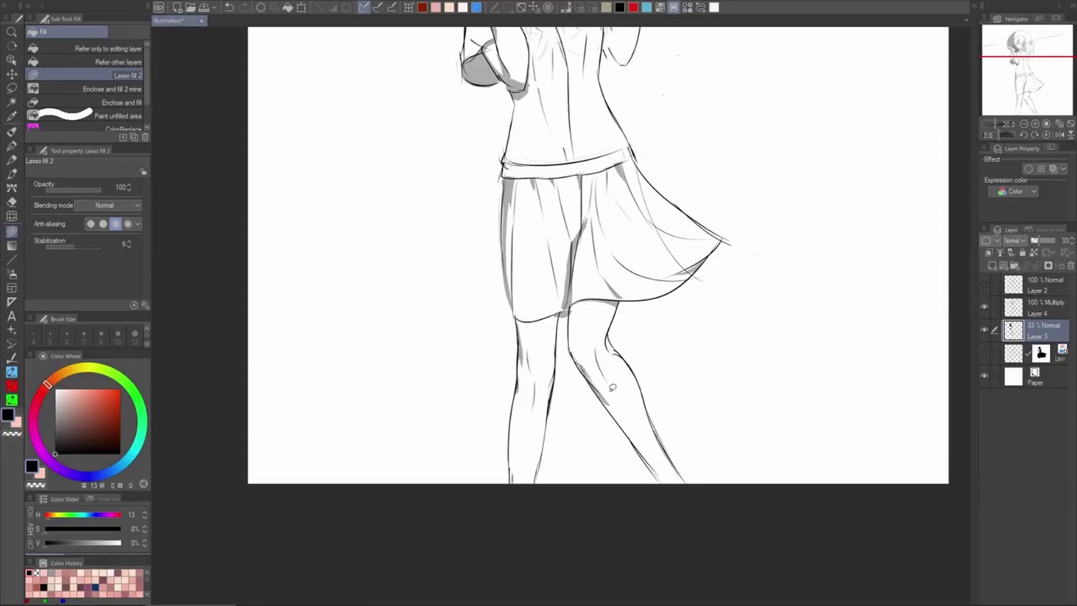
# Extend the shadow strip along the front edge of the bent leg's shin down to the canvas edge
pyautogui.moveTo(640, 434)
pyautogui.mouseDown()
pyautogui.moveTo(671, 478)
pyautogui.moveTo(663, 469)
pyautogui.mouseUp()
pyautogui.moveTo(615, 407)
pyautogui.mouseDown()
pyautogui.moveTo(642, 444)
pyautogui.moveTo(603, 387)
pyautogui.mouseUp()
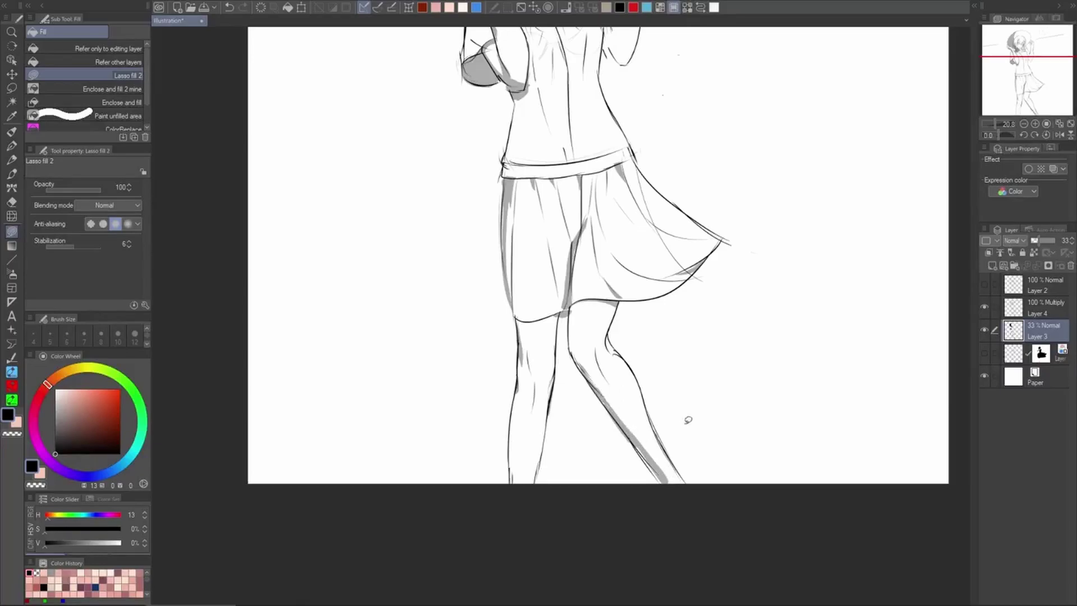
pyautogui.scroll(-2, 699, 432)
pyautogui.moveTo(668, 327); pyautogui.dragTo(675, 411)
# Fill small cast shadows beneath the skirt hem across the top of the straight leg with Lasso fill 2
pyautogui.scroll(5, 601, 402)
pyautogui.moveTo(602, 403)
pyautogui.mouseDown()
pyautogui.moveTo(584, 406)
pyautogui.moveTo(609, 404)
pyautogui.mouseUp()
pyautogui.press('c')
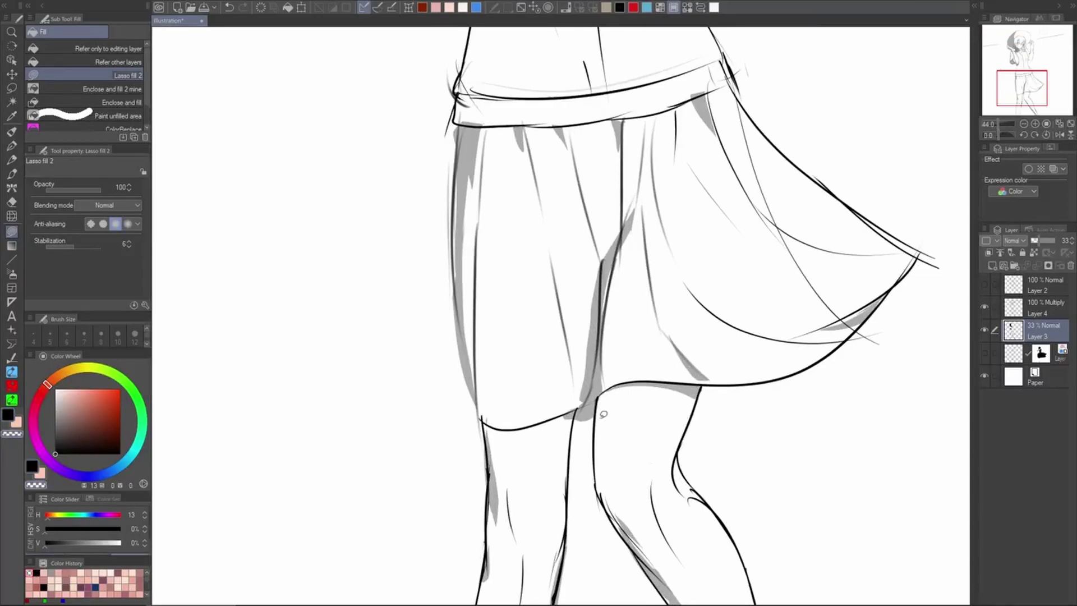
pyautogui.press('c')
pyautogui.moveTo(576, 416); pyautogui.dragTo(557, 414)
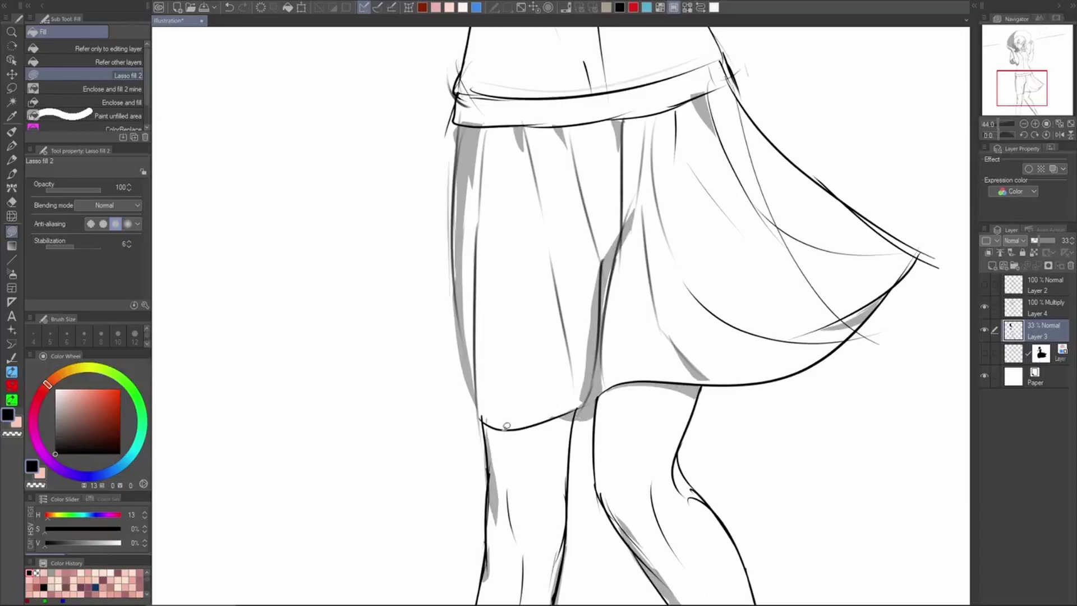
pyautogui.moveTo(486, 429); pyautogui.dragTo(497, 430)
pyautogui.scroll(-5, 566, 415)
pyautogui.moveTo(683, 343); pyautogui.dragTo(684, 388)
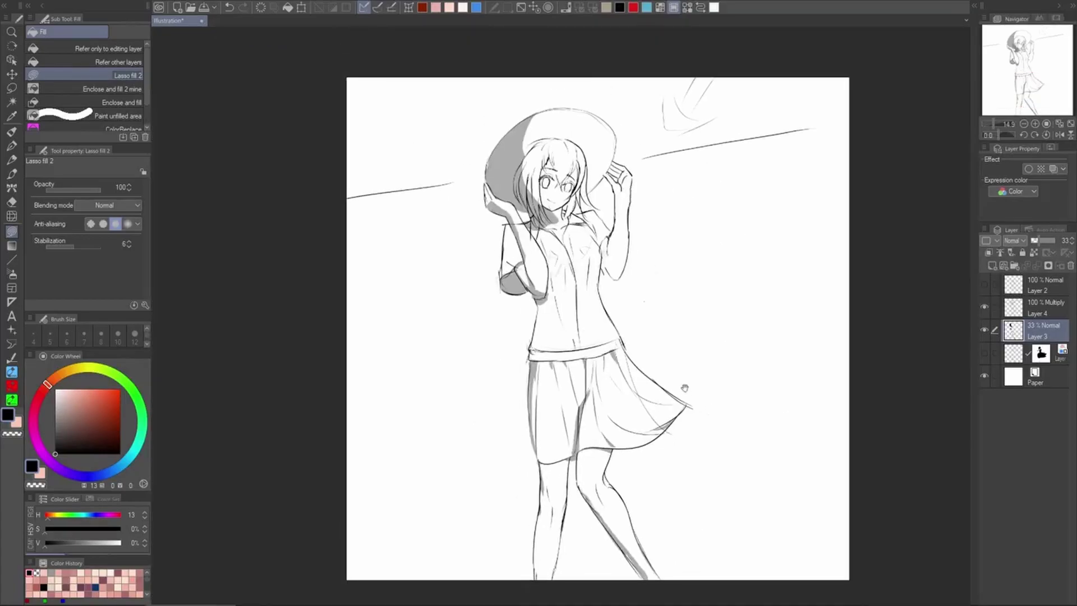
# Fill a shadow on the sleeve opening and upper arm of the arm raised on the hat's unshaded side
pyautogui.scroll(3, 616, 247)
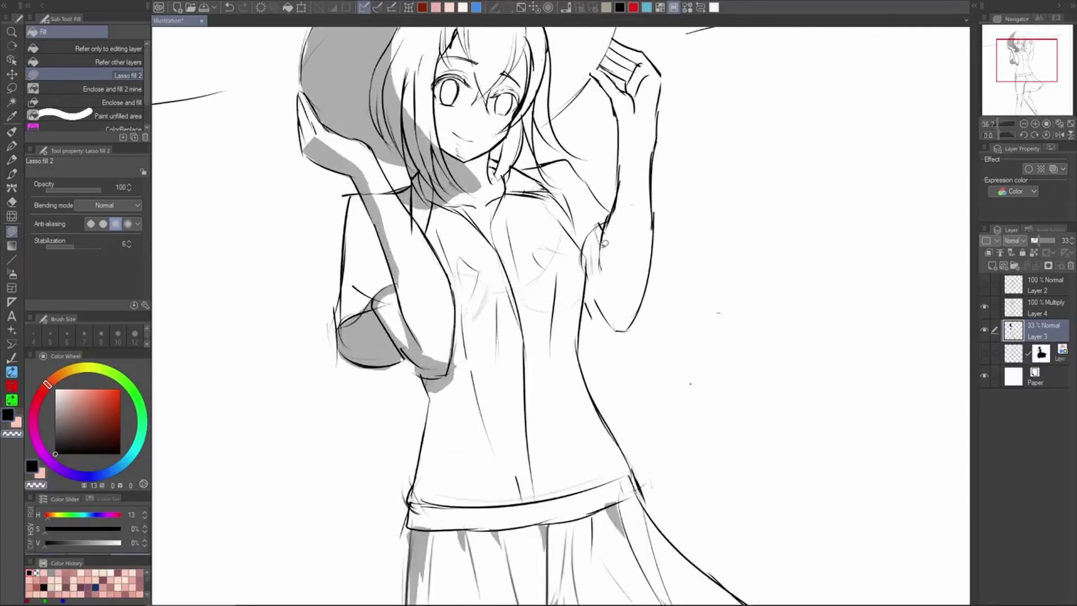
pyautogui.moveTo(602, 253)
pyautogui.mouseDown()
pyautogui.moveTo(600, 291)
pyautogui.moveTo(588, 238)
pyautogui.moveTo(610, 239)
pyautogui.moveTo(597, 228)
pyautogui.moveTo(604, 292)
pyautogui.moveTo(596, 231)
pyautogui.mouseUp()
pyautogui.press('c')
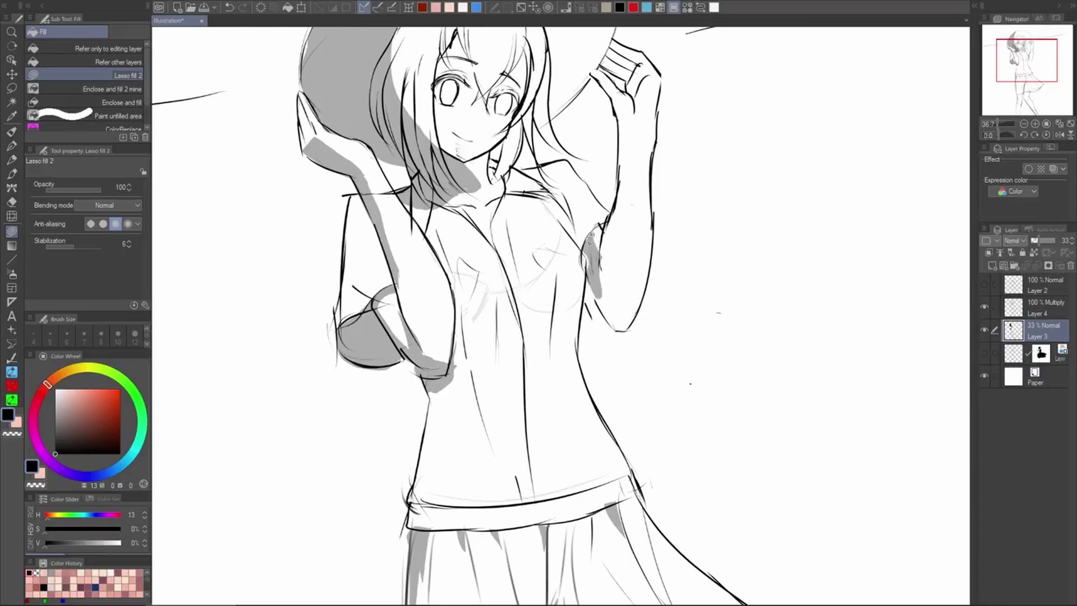
# Lasso the raised hand on the unshaded side of the hat on Layer 4, rotate it about -4.5°, and deselect
pyautogui.scroll(-1, 632, 181)
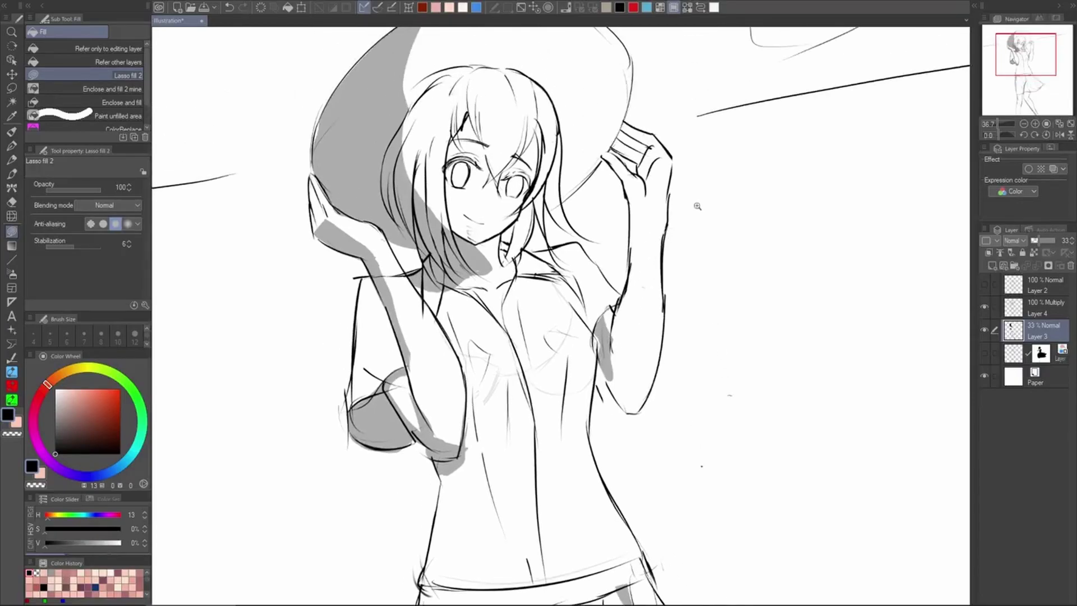
pyautogui.scroll(-1, 687, 218)
pyautogui.scroll(1, 665, 196)
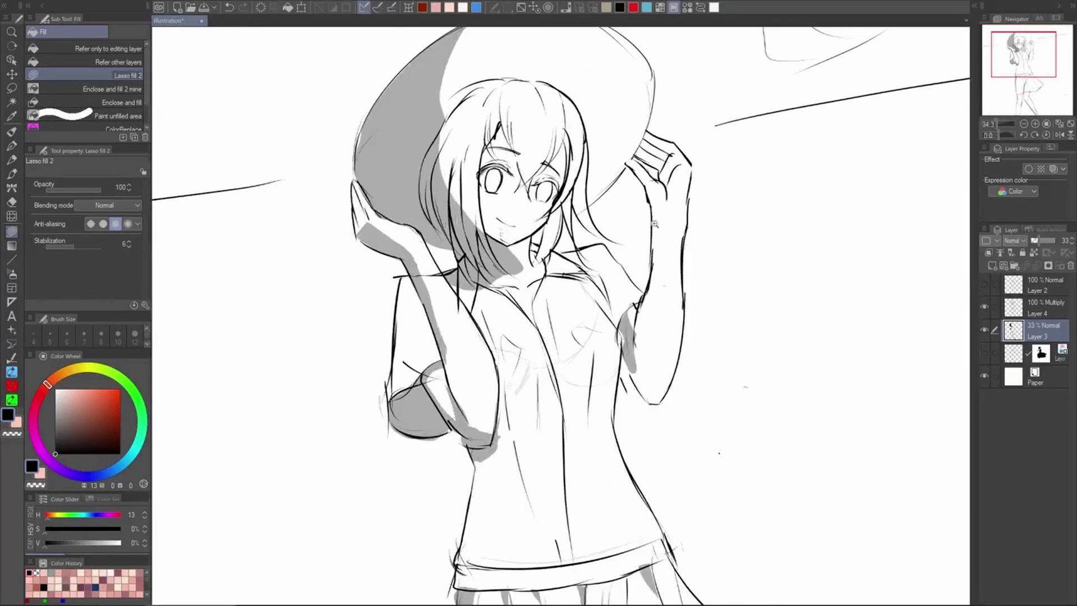
pyautogui.scroll(1, 655, 220)
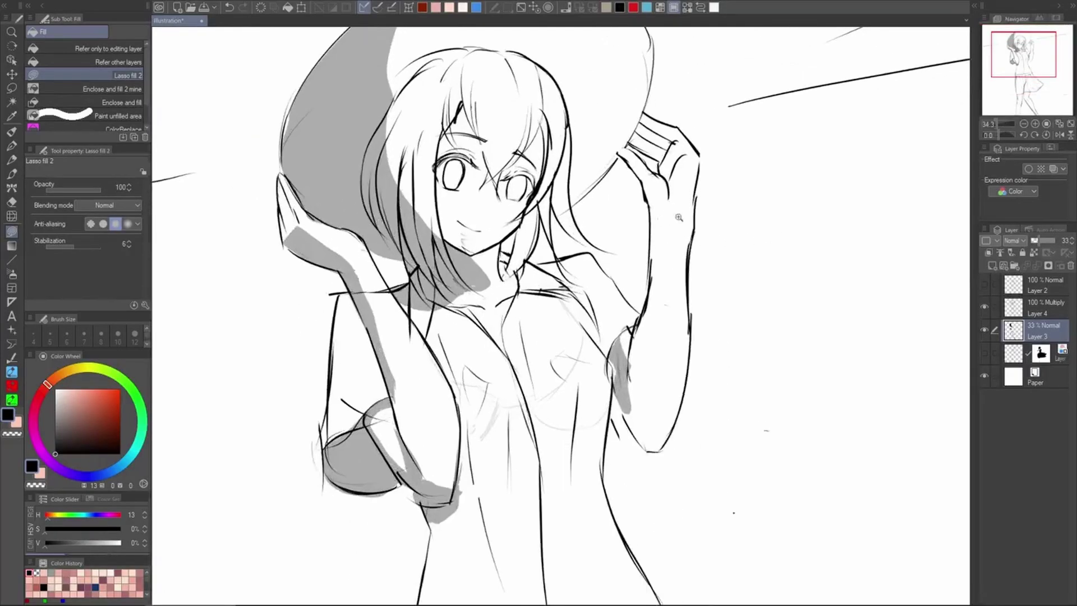
pyautogui.click(1025, 315)
pyautogui.press('e')
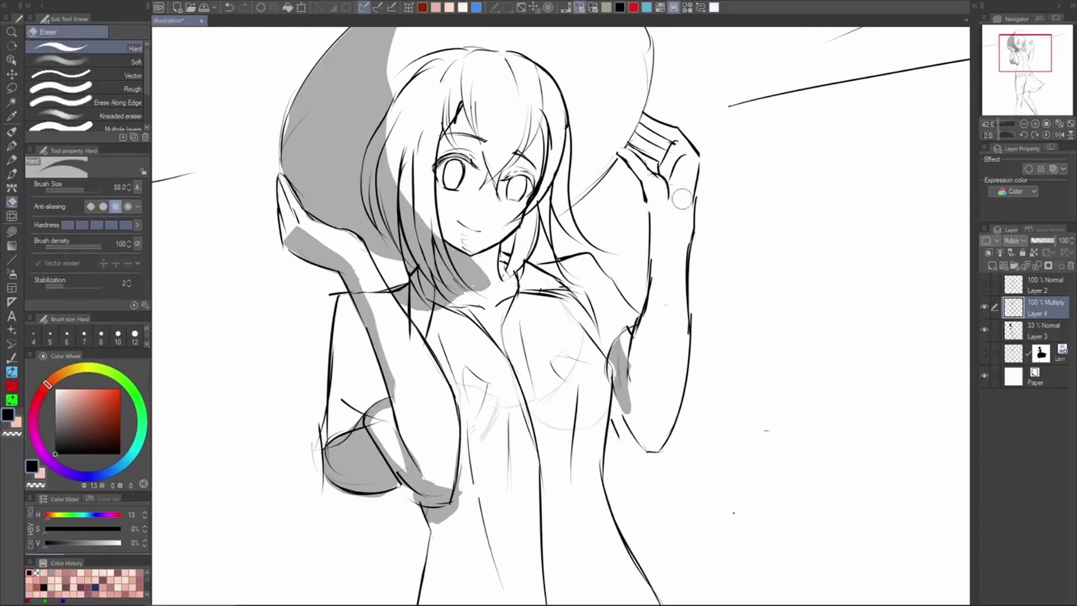
pyautogui.press('m')
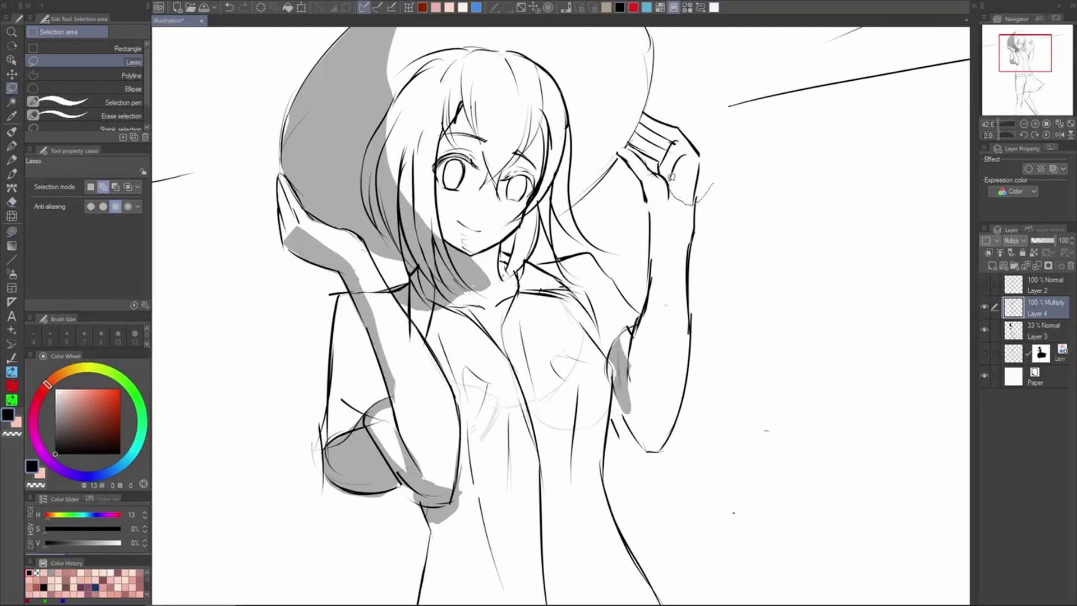
pyautogui.moveTo(695, 114); pyautogui.dragTo(715, 180)
pyautogui.press('e')
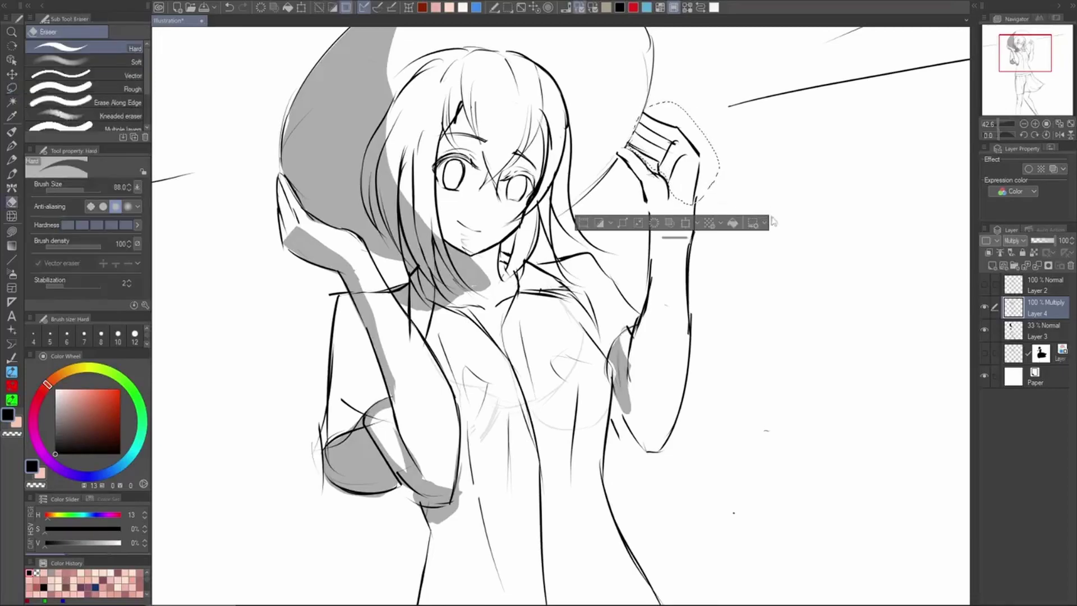
pyautogui.hotkey('ctrl', 't')
pyautogui.moveTo(783, 207)
pyautogui.mouseDown()
pyautogui.moveTo(710, 189)
pyautogui.moveTo(692, 198)
pyautogui.moveTo(728, 193)
pyautogui.moveTo(721, 177)
pyautogui.moveTo(764, 157)
pyautogui.moveTo(709, 165)
pyautogui.moveTo(714, 200)
pyautogui.mouseUp()
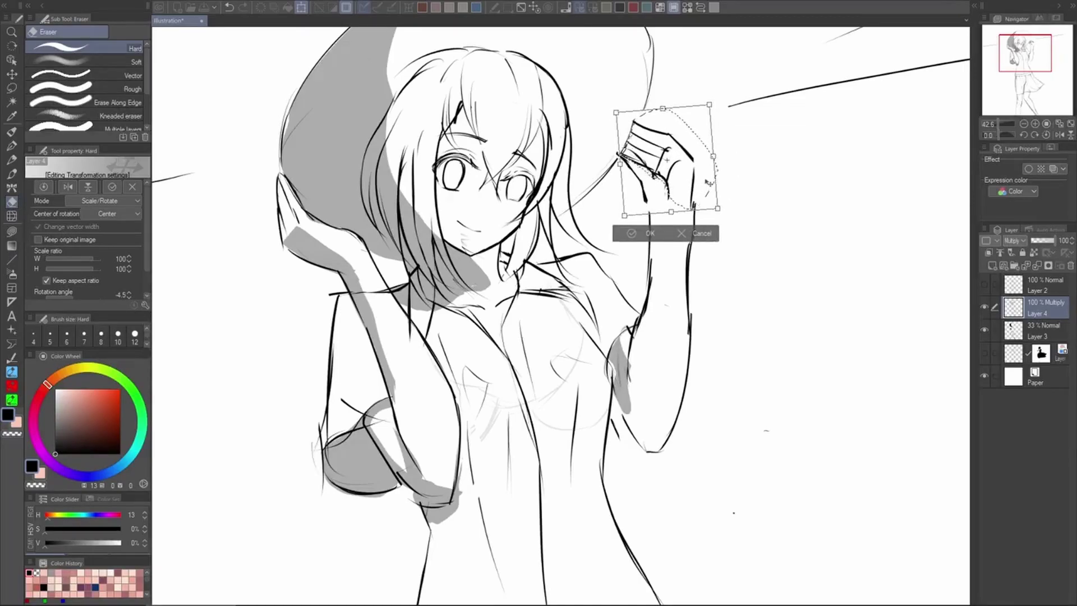
pyautogui.click(646, 234)
pyautogui.press('e')
pyautogui.hotkey('ctrl', 'd')
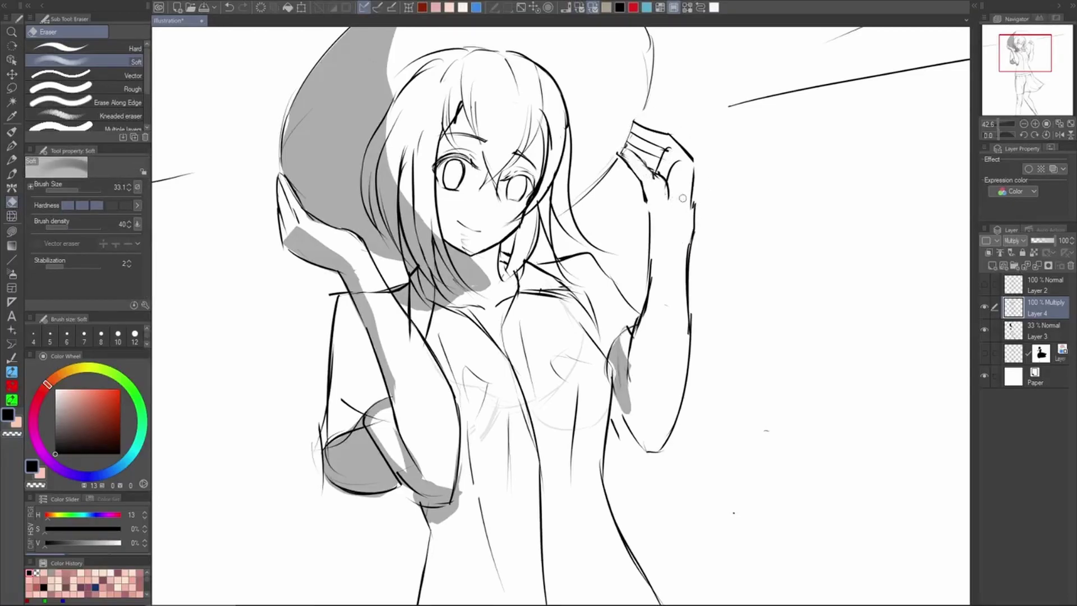
# Redraw the raised hand's finger and wrist lines with the G-pen and erase the forearm's outer line just below the wrist
pyautogui.press('p')
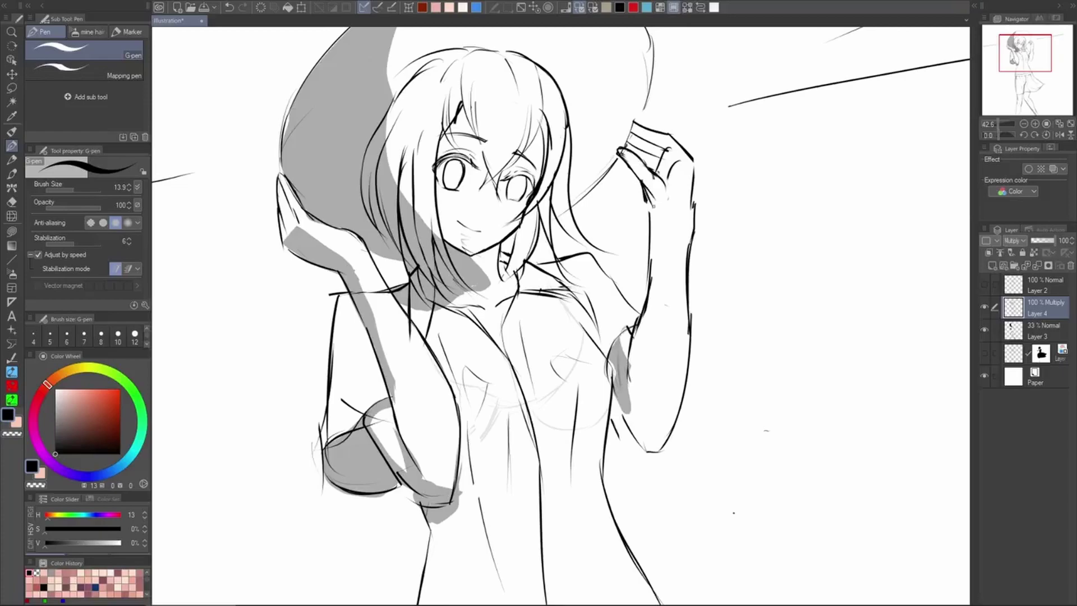
pyautogui.press('e')
pyautogui.moveTo(652, 206)
pyautogui.mouseDown()
pyautogui.moveTo(644, 190)
pyautogui.moveTo(661, 209)
pyautogui.mouseUp()
pyautogui.press('p')
pyautogui.press('e')
pyautogui.press('p')
pyautogui.hotkey('ctrl', 'z')
pyautogui.press('e')
pyautogui.moveTo(694, 205); pyautogui.dragTo(693, 263)
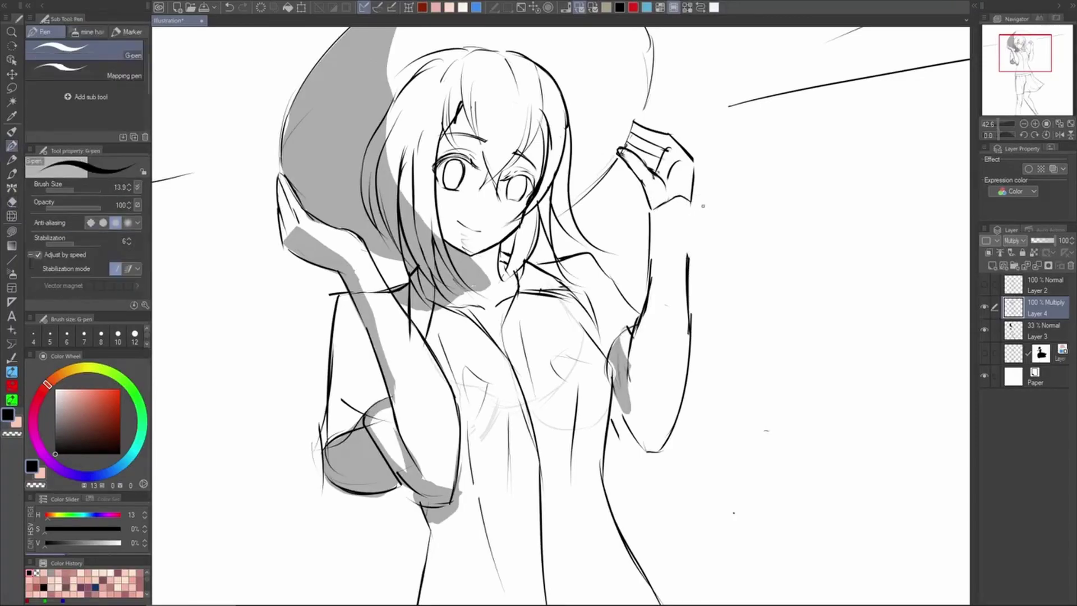
# Redraw the forearm lines connecting to the rotated hand and erase the stray marks along the inner edge
pyautogui.hotkey('ctrl', 'z')
pyautogui.moveTo(691, 199); pyautogui.dragTo(688, 265)
pyautogui.hotkey('ctrl', 'z')
pyautogui.hotkey('ctrl', 'z')
pyautogui.moveTo(651, 210); pyautogui.dragTo(651, 280)
pyautogui.press('e')
pyautogui.moveTo(647, 237); pyautogui.dragTo(643, 278)
pyautogui.press('p')
# Mirror the canvas and rework the outer edge of the raised hand and wrist with the eraser and G-pen
pyautogui.scroll(-5, 717, 234)
pyautogui.press('h')
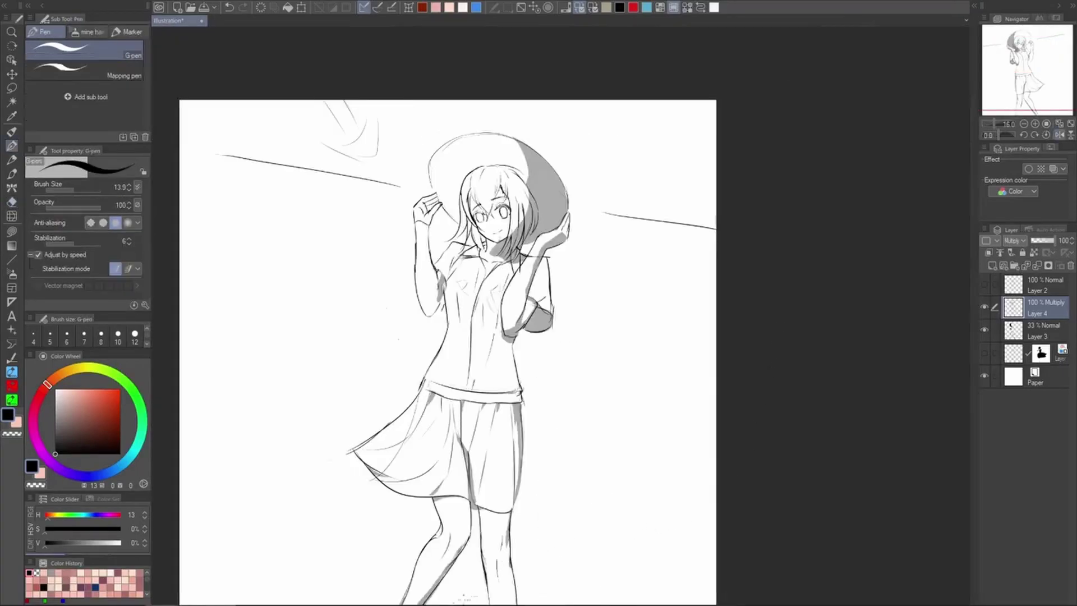
pyautogui.moveTo(421, 211); pyautogui.dragTo(476, 223)
pyautogui.press('e')
pyautogui.moveTo(398, 212)
pyautogui.mouseDown()
pyautogui.moveTo(407, 192)
pyautogui.moveTo(400, 223)
pyautogui.mouseUp()
pyautogui.press('p')
pyautogui.hotkey('ctrl', 'z')
pyautogui.moveTo(418, 182)
pyautogui.mouseDown()
pyautogui.moveTo(398, 241)
pyautogui.moveTo(400, 232)
pyautogui.mouseUp()
pyautogui.hotkey('ctrl', 'z')
pyautogui.hotkey('ctrl', 'z')
pyautogui.hotkey('ctrl', 'z')
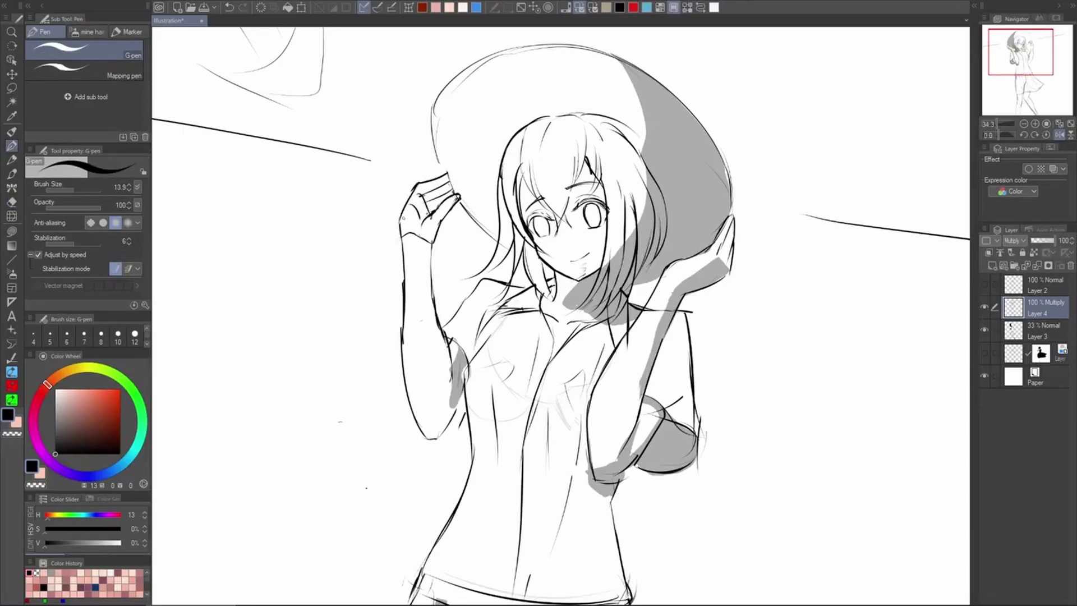
pyautogui.press('h')
pyautogui.press('h')
# Lasso the raised hand again, transform its size and angle to fit the wrist, and restore the unmirrored view
pyautogui.press('m')
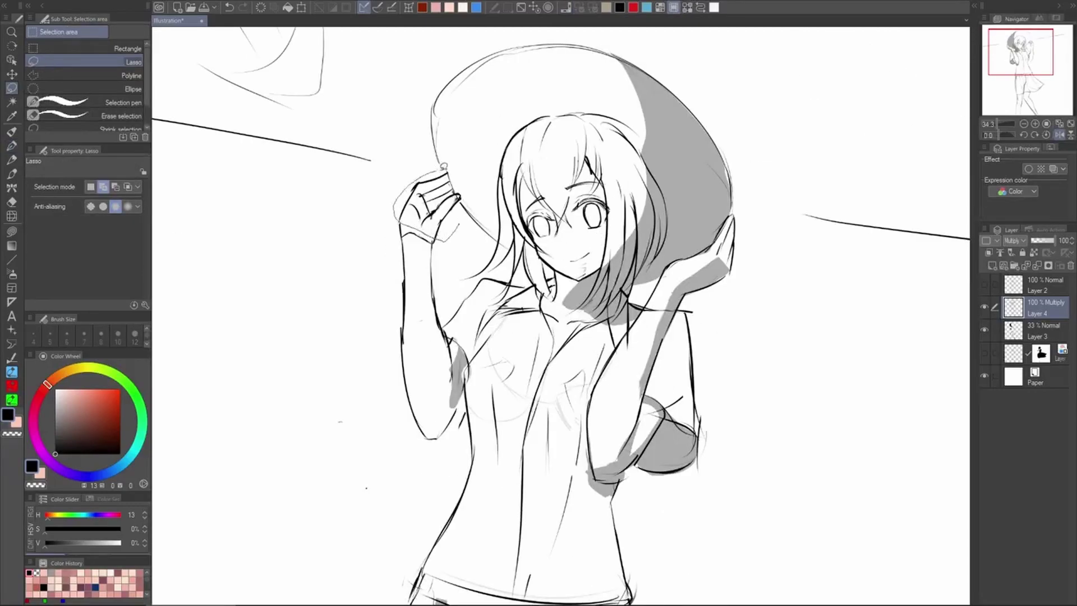
pyautogui.moveTo(453, 169)
pyautogui.mouseDown()
pyautogui.moveTo(468, 194)
pyautogui.moveTo(448, 237)
pyautogui.mouseUp()
pyautogui.press('p')
pyautogui.hotkey('ctrl', 't')
pyautogui.moveTo(541, 226); pyautogui.dragTo(548, 244)
pyautogui.moveTo(393, 178); pyautogui.dragTo(396, 171)
pyautogui.moveTo(459, 224); pyautogui.dragTo(463, 227)
pyautogui.click(409, 279)
pyautogui.hotkey('ctrl', 'd')
pyautogui.press('h')
# Clean up the outer wrist corner and erase the curved thumb-base line inside the raised hand
pyautogui.press('m')
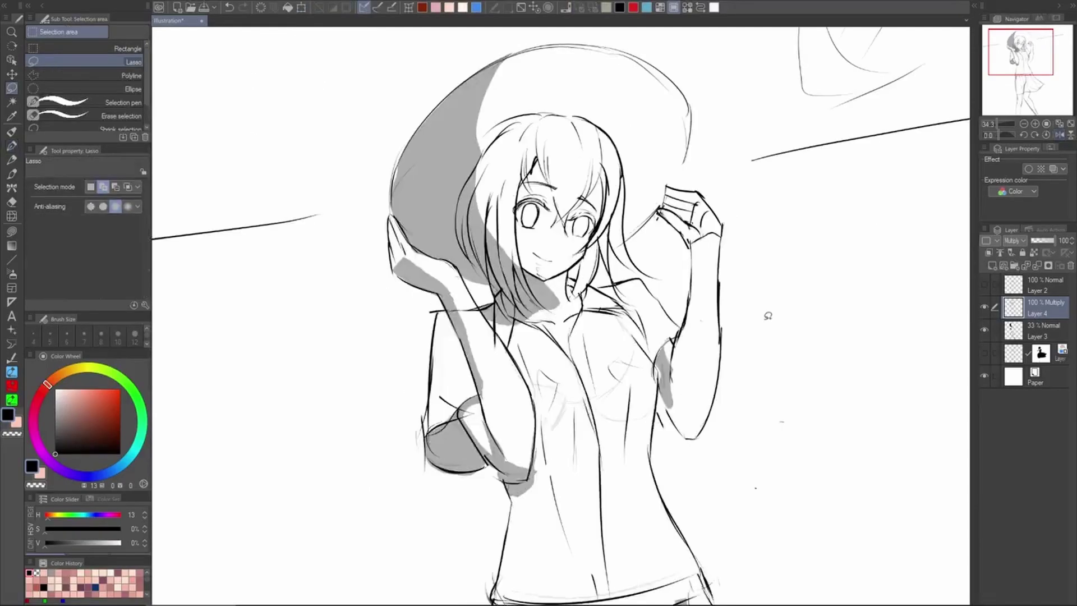
pyautogui.moveTo(722, 223); pyautogui.dragTo(739, 227)
pyautogui.scroll(2, 739, 226)
pyautogui.press('p')
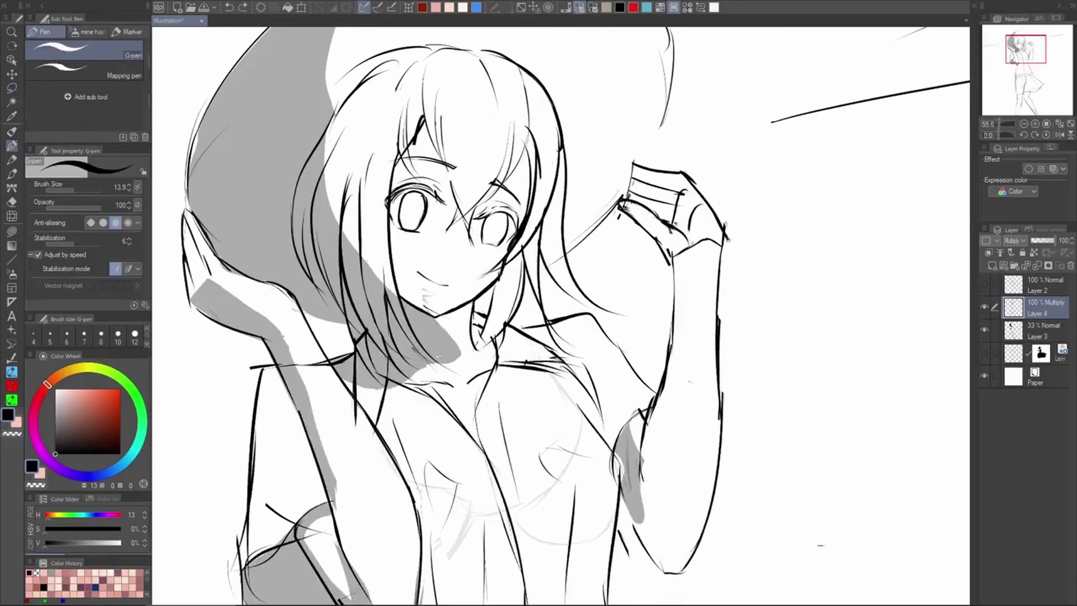
pyautogui.press('e')
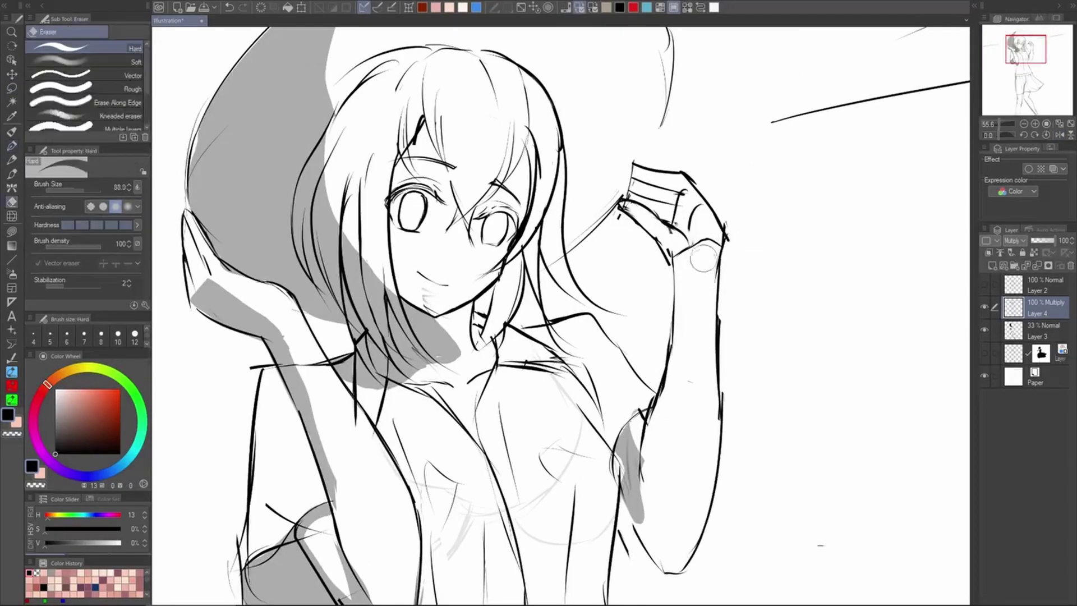
pyautogui.moveTo(731, 212)
pyautogui.mouseDown()
pyautogui.moveTo(722, 289)
pyautogui.moveTo(696, 218)
pyautogui.mouseUp()
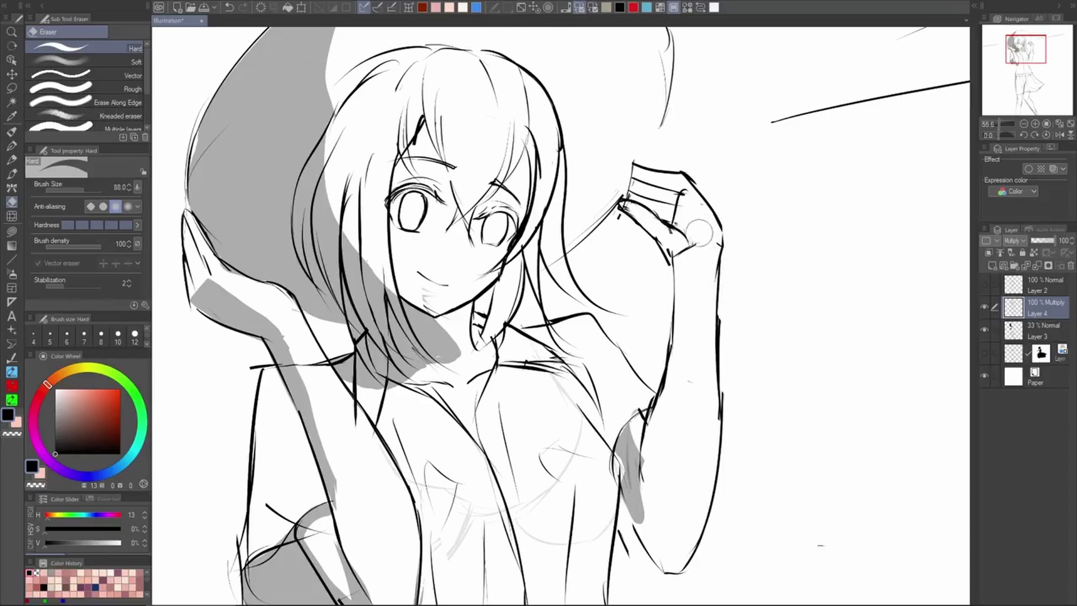
pyautogui.press('p')
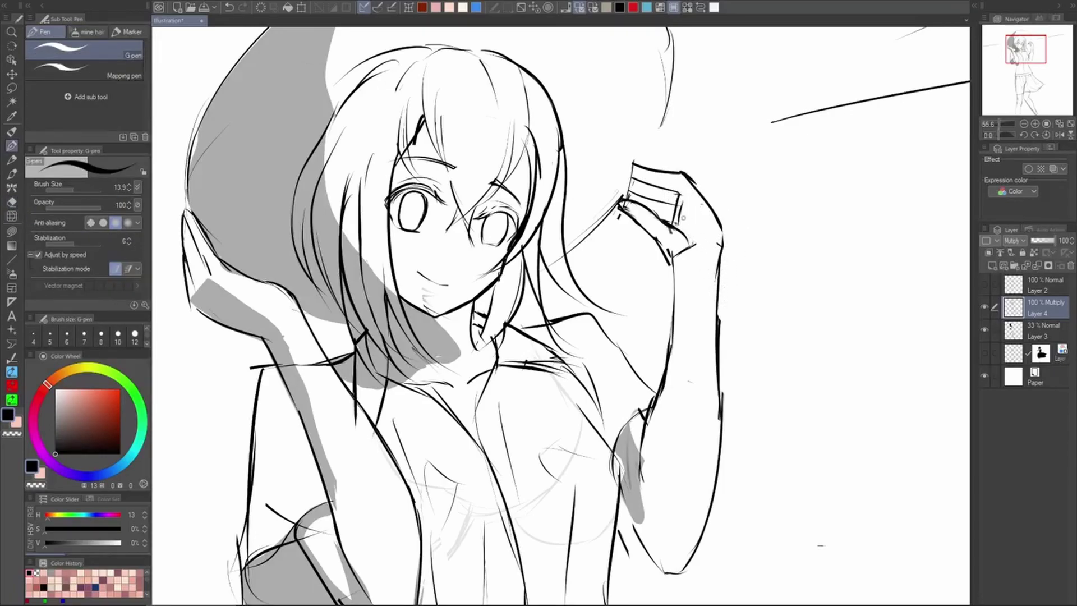
# Redraw the thumb base and the inner wrist line of the raised hand with the G-pen, erasing overlaps
pyautogui.hotkey('ctrl', 'z')
pyautogui.moveTo(679, 205)
pyautogui.mouseDown()
pyautogui.moveTo(693, 242)
pyautogui.moveTo(666, 264)
pyautogui.moveTo(676, 255)
pyautogui.moveTo(675, 303)
pyautogui.mouseUp()
pyautogui.press('e')
pyautogui.press('p')
pyautogui.hotkey('ctrl', 'z')
pyautogui.press('e')
pyautogui.press('p')
pyautogui.hotkey('ctrl', 'z')
pyautogui.moveTo(677, 261); pyautogui.dragTo(670, 323)
pyautogui.press('e')
pyautogui.moveTo(694, 254); pyautogui.dragTo(699, 253)
pyautogui.press('p')
pyautogui.hotkey('ctrl', 'z')
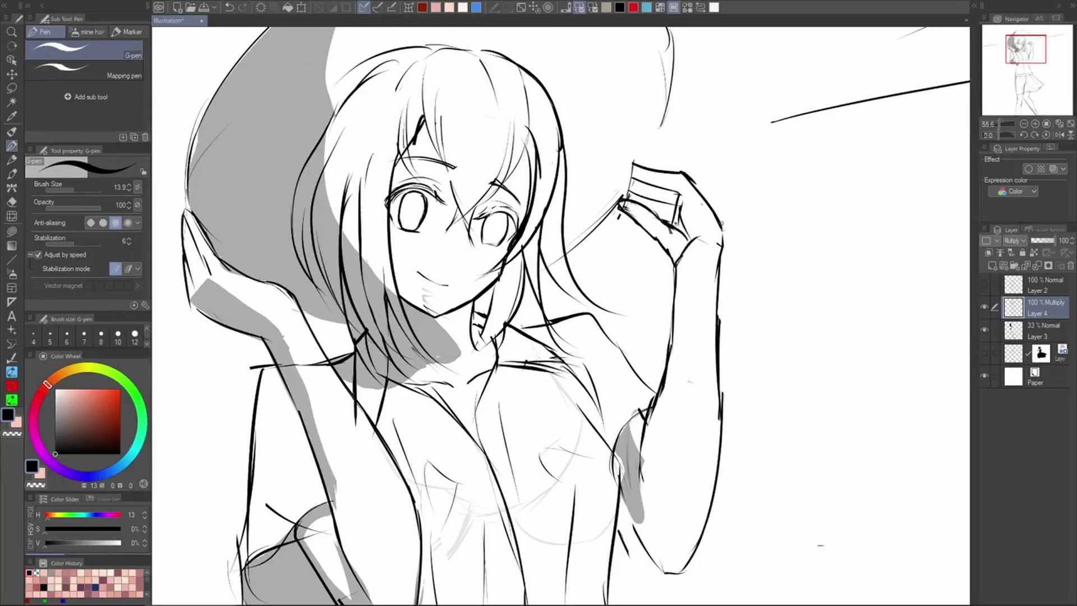
# Try transforming the lassoed lowest finger of the raised hand in the mirrored view
pyautogui.scroll(-6, 773, 261)
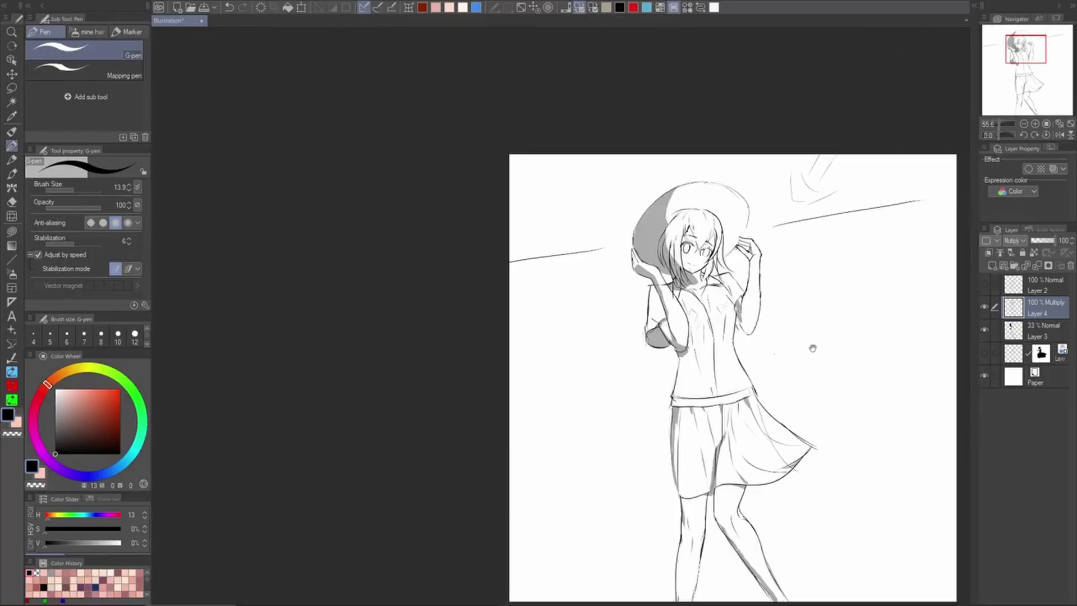
pyautogui.moveTo(805, 342); pyautogui.dragTo(770, 326)
pyautogui.press('h')
pyautogui.scroll(3, 438, 230)
pyautogui.scroll(3, 438, 228)
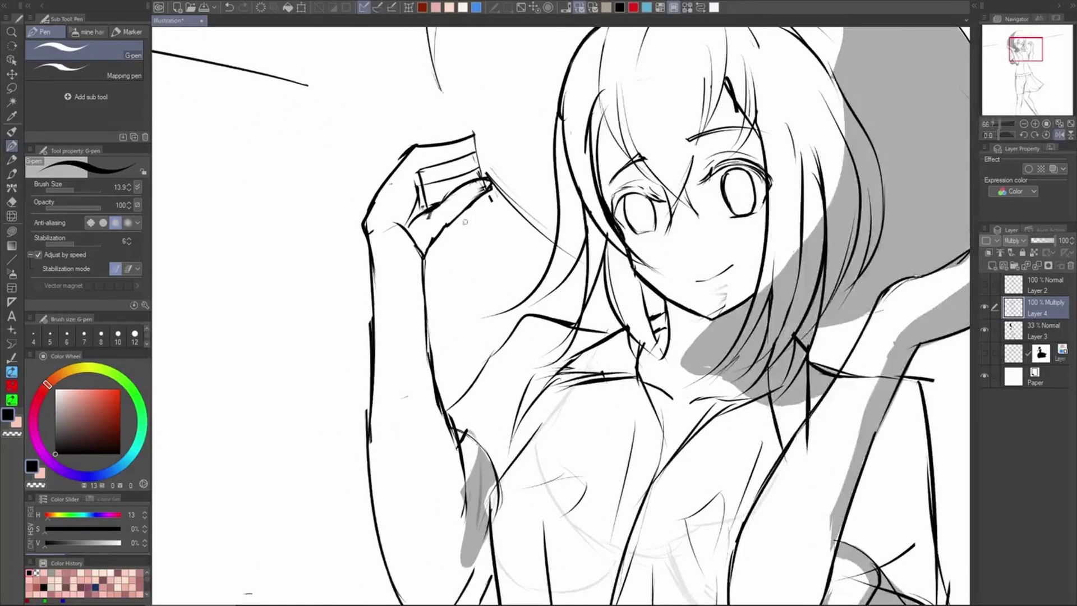
pyautogui.press('e')
pyautogui.press('m')
pyautogui.moveTo(464, 200)
pyautogui.mouseDown()
pyautogui.moveTo(447, 189)
pyautogui.moveTo(488, 173)
pyautogui.moveTo(485, 215)
pyautogui.moveTo(518, 210)
pyautogui.moveTo(500, 224)
pyautogui.moveTo(453, 221)
pyautogui.moveTo(437, 236)
pyautogui.moveTo(439, 208)
pyautogui.moveTo(485, 185)
pyautogui.mouseUp()
pyautogui.press('e')
pyautogui.hotkey('ctrl', 't')
pyautogui.click(499, 247)
pyautogui.hotkey('ctrl', 'd')
# Erase the lowest finger of the raised hand and redraw the lower fingers gripping the brim with the G-pen
pyautogui.press('e')
pyautogui.press('e')
pyautogui.press('e')
pyautogui.press(',')
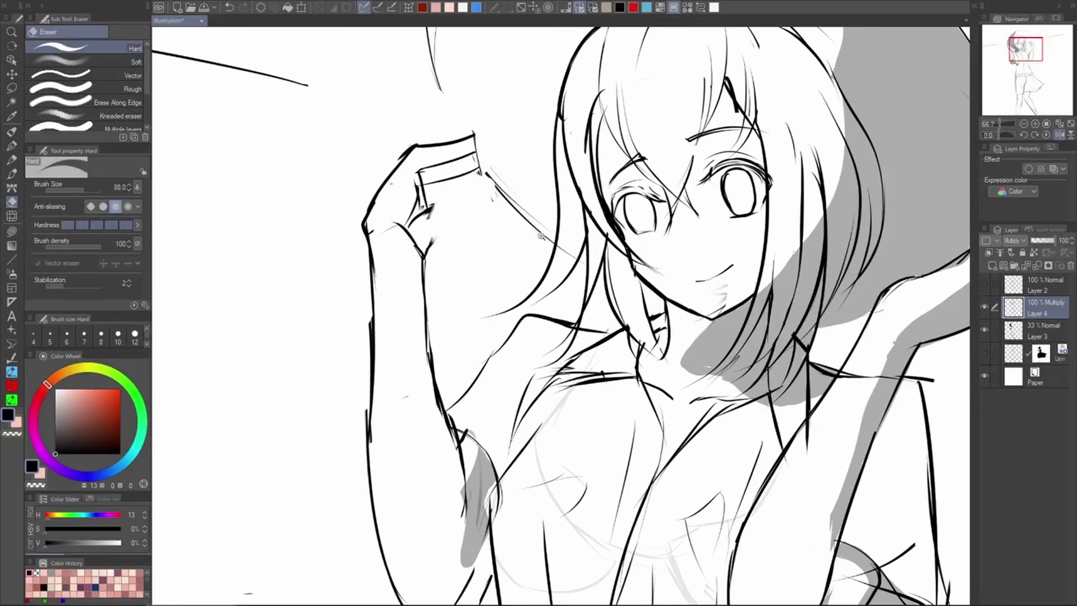
pyautogui.scroll(-3, 708, 341)
pyautogui.scroll(2, 600, 217)
pyautogui.press('p')
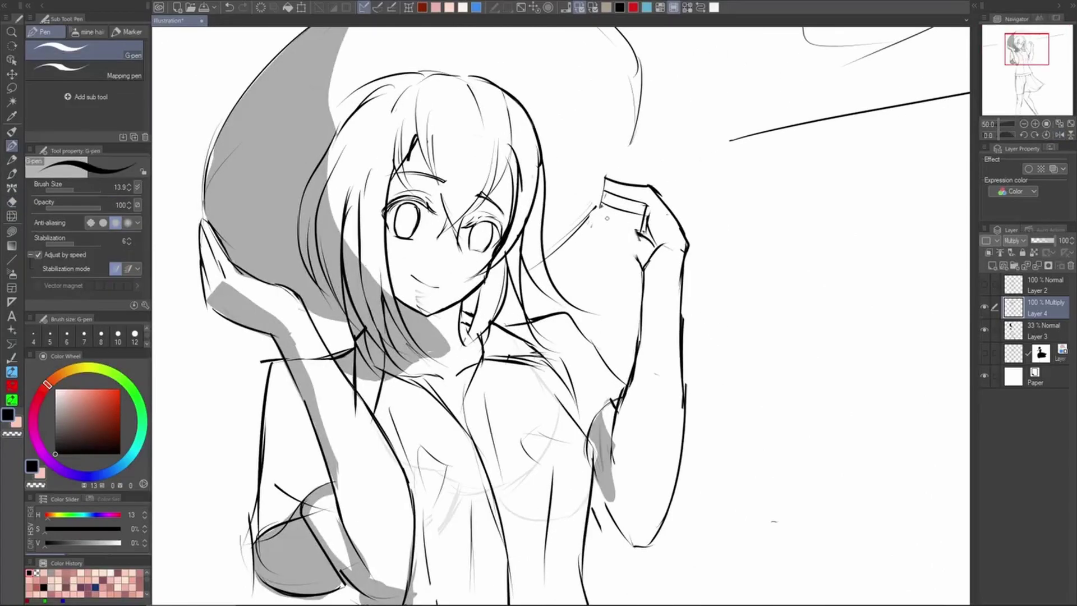
pyautogui.moveTo(597, 216); pyautogui.dragTo(640, 225)
pyautogui.hotkey('ctrl', 'z')
pyautogui.hotkey('ctrl', 'z')
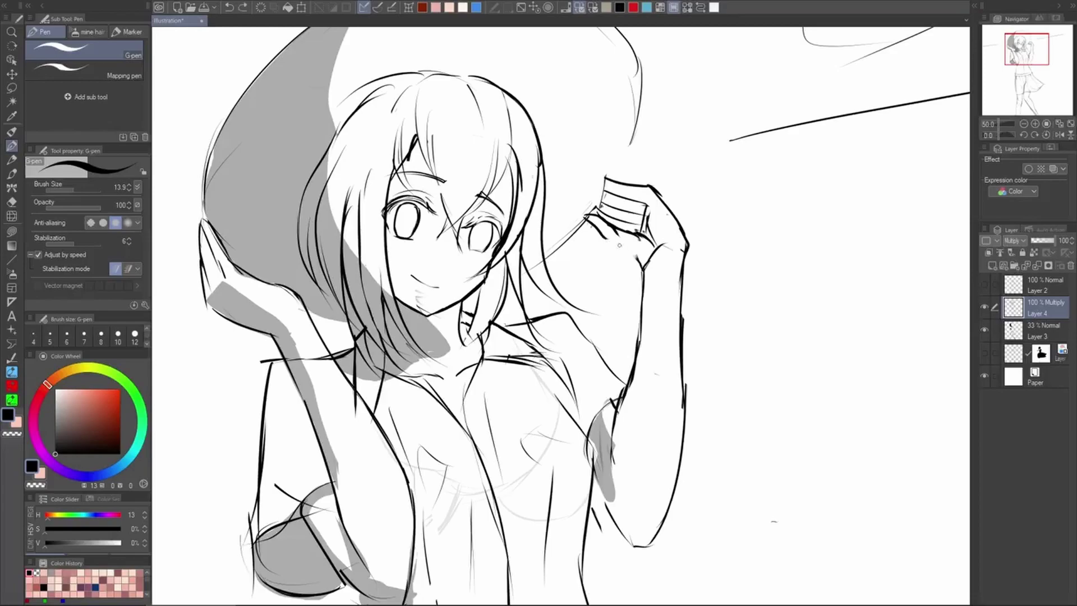
# Extend the hat brim line down behind the raised fingertips and clean up where it meets the hand
pyautogui.scroll(-3, 687, 245)
pyautogui.press('h')
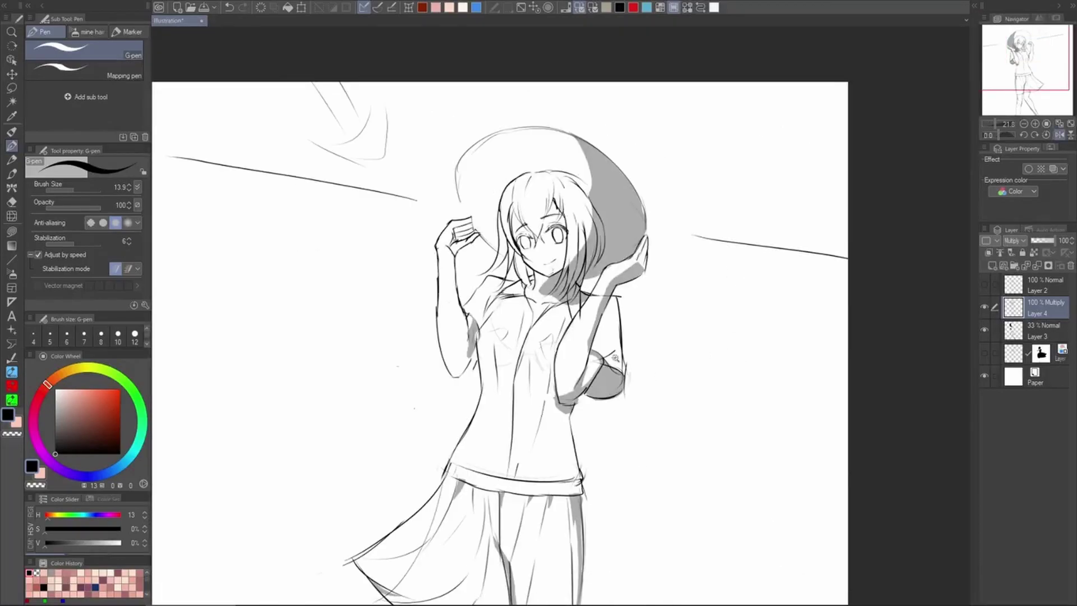
pyautogui.scroll(2, 476, 193)
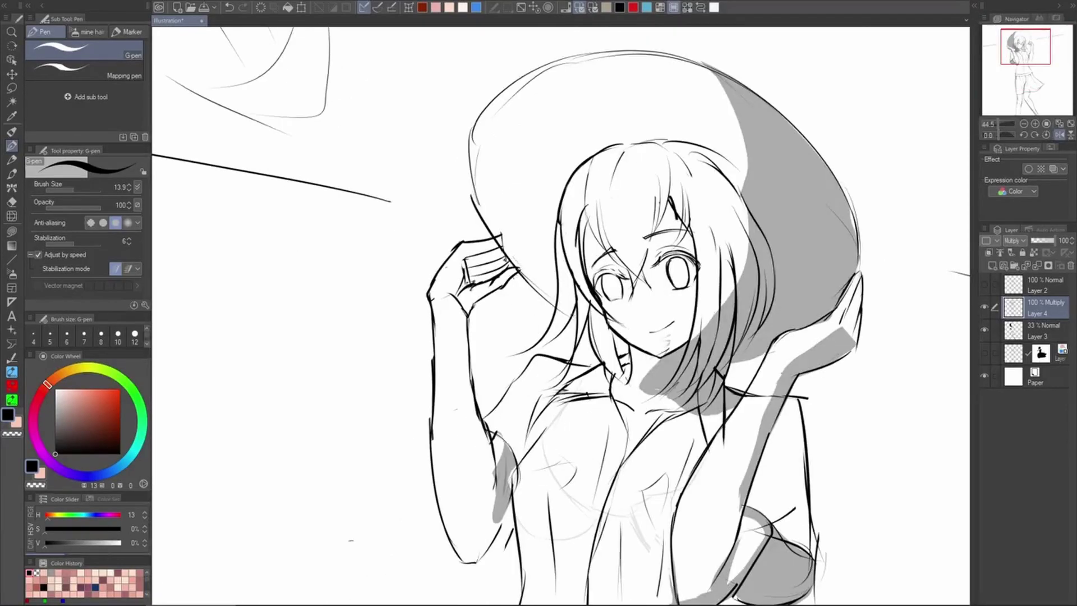
pyautogui.press('e')
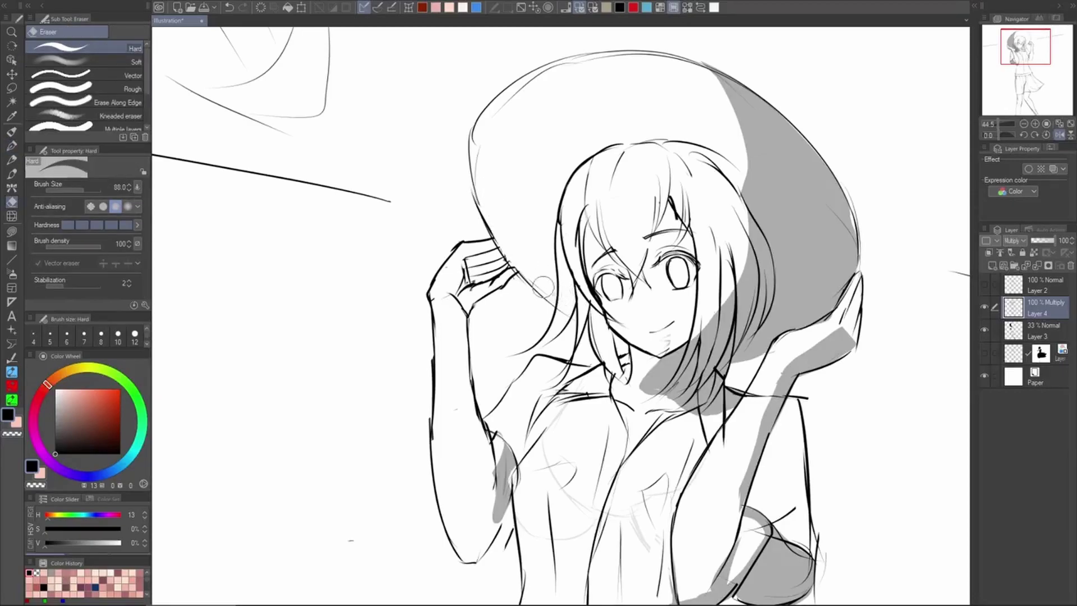
pyautogui.press('p')
pyautogui.scroll(-3, 617, 132)
pyautogui.press('h')
# Touch up the lines around the raised wrist and forearm with the eraser and G-pen
pyautogui.scroll(-3, 754, 411)
pyautogui.moveTo(748, 414); pyautogui.dragTo(728, 361)
pyautogui.scroll(3, 662, 279)
pyautogui.press('e')
pyautogui.moveTo(661, 218); pyautogui.dragTo(660, 294)
pyautogui.press('p')
pyautogui.hotkey('ctrl', 'z')
pyautogui.press('e')
# Lasso-fill a shadow along the inner edge of the forearm gripping the hat brim, on Layer 3
pyautogui.scroll(-3, 664, 298)
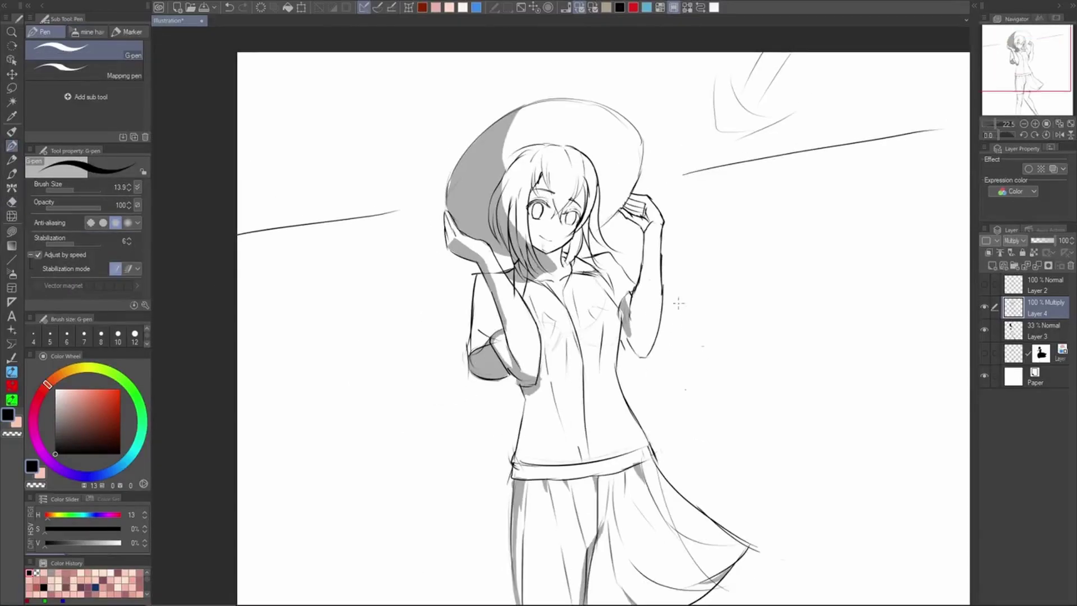
pyautogui.press('g')
pyautogui.click(1024, 337)
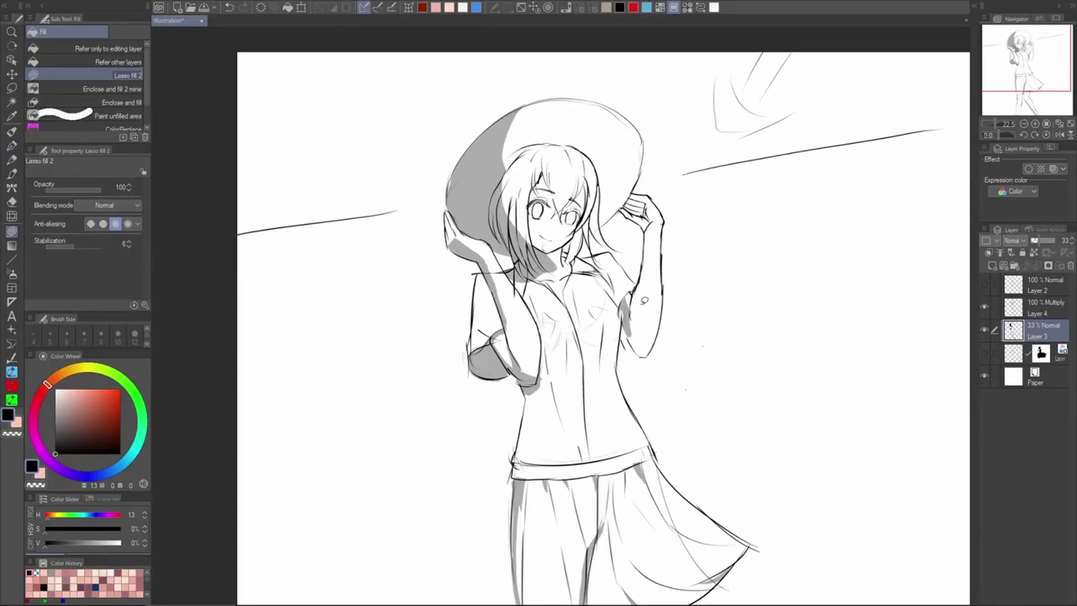
pyautogui.scroll(2, 645, 297)
pyautogui.moveTo(661, 206)
pyautogui.mouseDown()
pyautogui.moveTo(662, 322)
pyautogui.moveTo(645, 343)
pyautogui.moveTo(652, 268)
pyautogui.moveTo(643, 290)
pyautogui.moveTo(639, 272)
pyautogui.moveTo(660, 192)
pyautogui.mouseUp()
pyautogui.moveTo(630, 299); pyautogui.dragTo(634, 290)
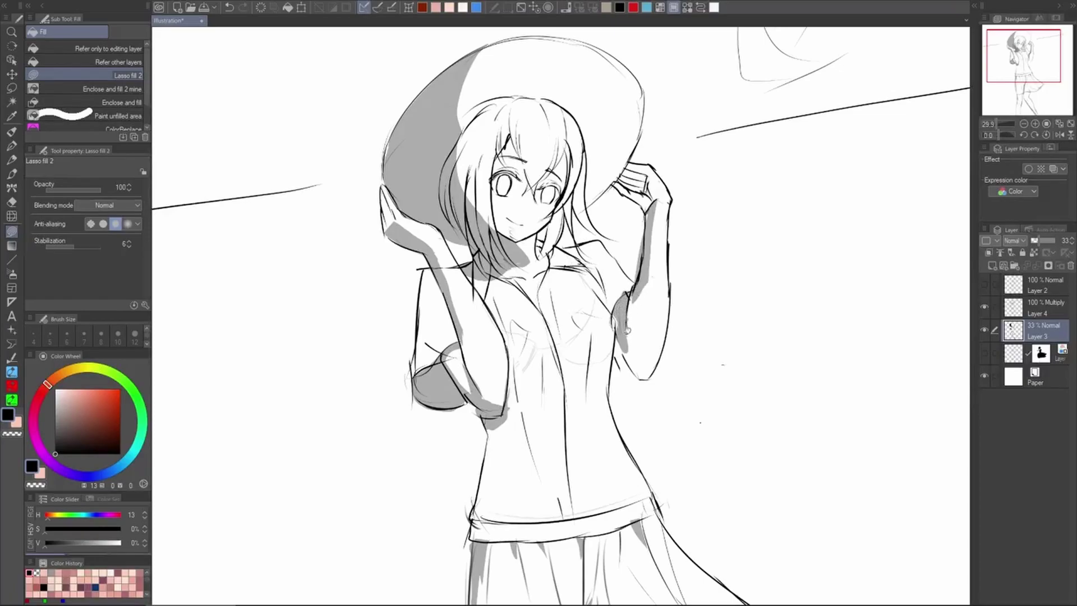
# Extend the forearm shadow from the sleeve opening down to the elbow, undoing misplaced fills, and check it mirrored
pyautogui.moveTo(633, 294); pyautogui.dragTo(642, 341)
pyautogui.hotkey('ctrl', 'z')
pyautogui.moveTo(640, 294)
pyautogui.mouseDown()
pyautogui.moveTo(632, 308)
pyautogui.moveTo(648, 292)
pyautogui.moveTo(643, 381)
pyautogui.moveTo(634, 281)
pyautogui.mouseUp()
pyautogui.hotkey('ctrl', 'z')
pyautogui.hotkey('ctrl', 'z')
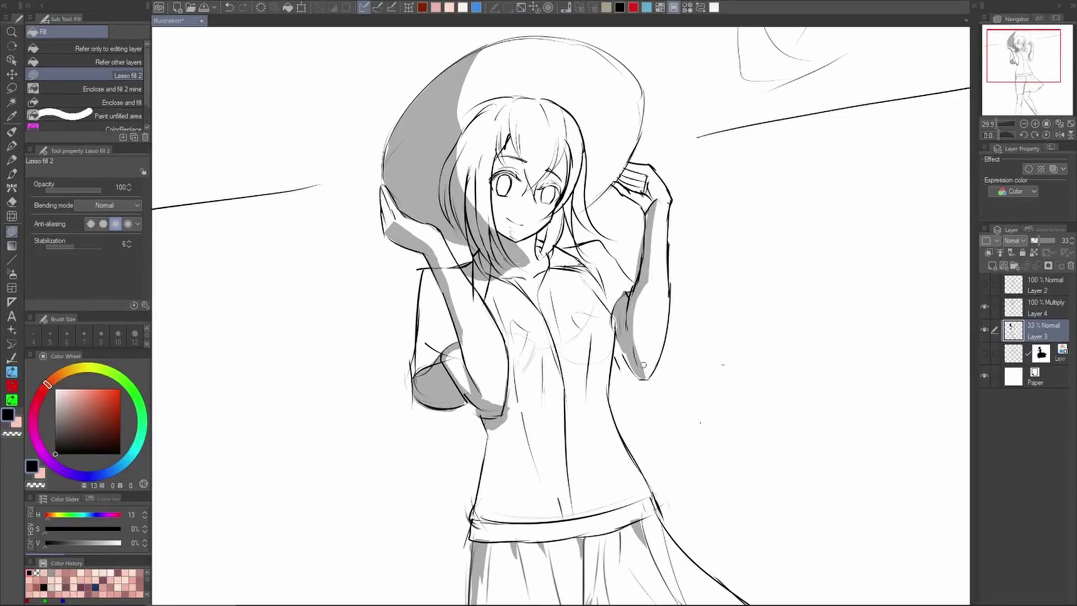
pyautogui.moveTo(645, 320); pyautogui.dragTo(584, 328)
pyautogui.press('h')
pyautogui.press('h')
# Lasso-fill shadows between the fringe strands and in the hair beside the far side of the face
pyautogui.scroll(7, 610, 239)
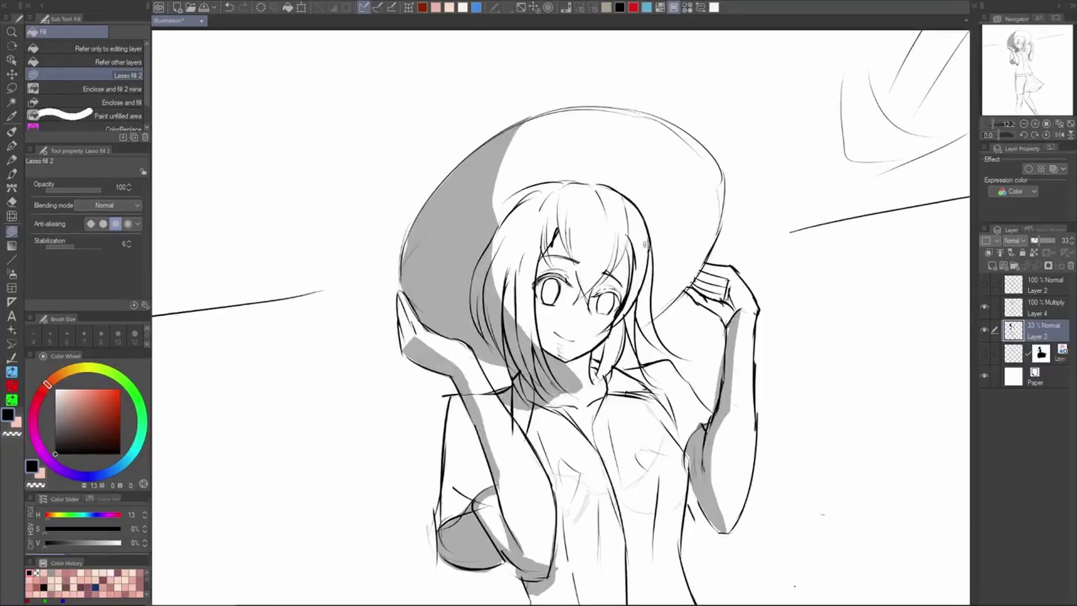
pyautogui.moveTo(625, 310); pyautogui.dragTo(628, 244)
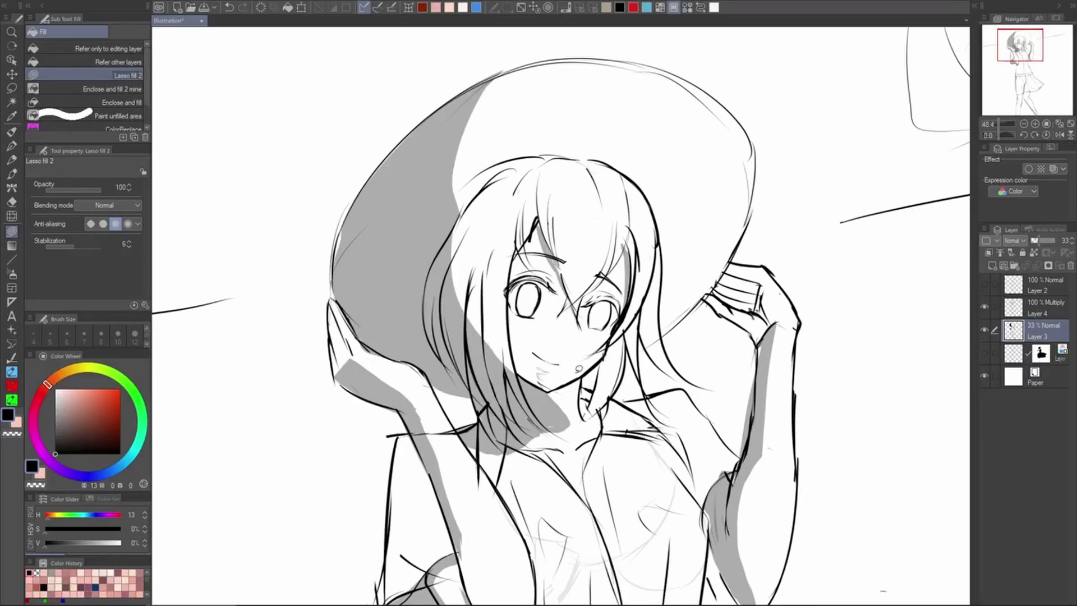
pyautogui.scroll(-2, 628, 367)
pyautogui.scroll(2, 723, 435)
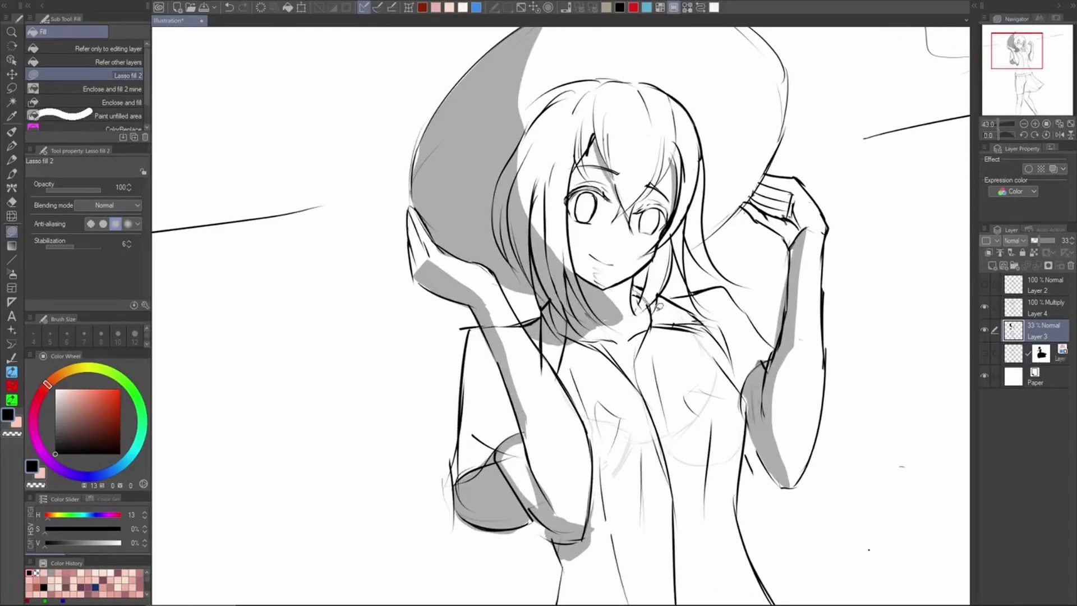
# Fill the shadow on the neck behind the far hair lock and on the shirt's collar opening
pyautogui.moveTo(652, 316); pyautogui.dragTo(638, 303)
pyautogui.scroll(-2, 876, 362)
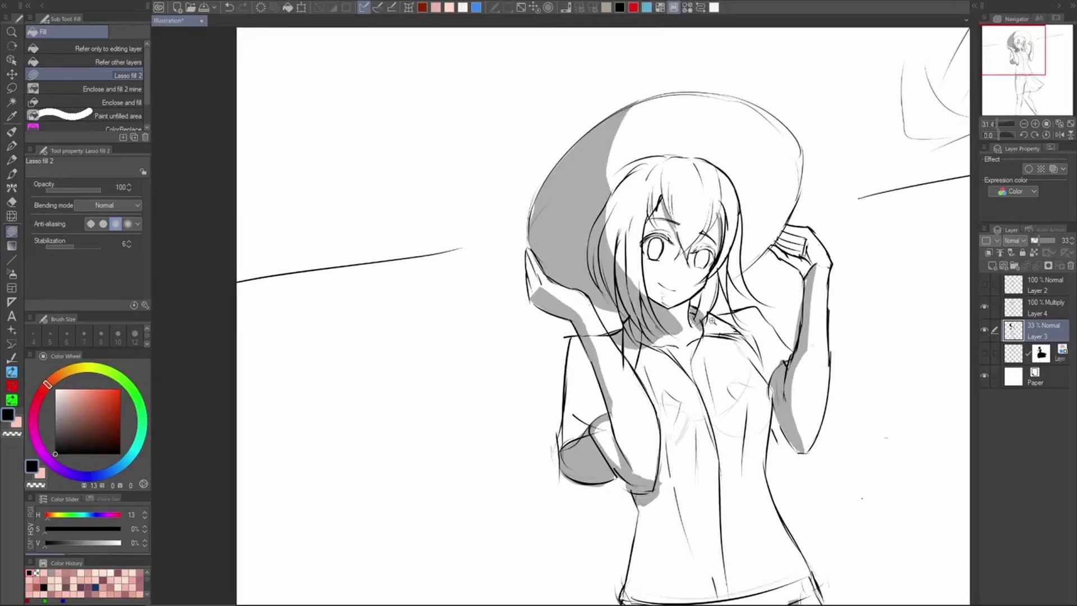
pyautogui.scroll(2, 708, 325)
pyautogui.moveTo(695, 320); pyautogui.dragTo(685, 309)
pyautogui.scroll(-3, 721, 317)
pyautogui.scroll(3, 716, 323)
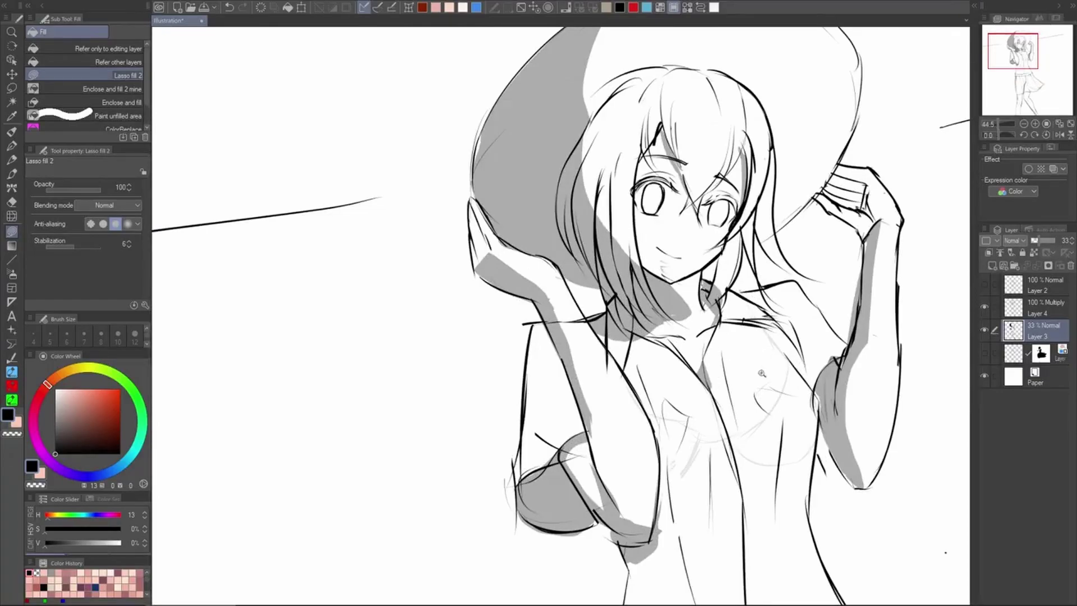
# Lasso-fill wedge-shaped fold shadows below the chest on both sides of the shirt front, undoing misplaced fills
pyautogui.scroll(-2, 715, 383)
pyautogui.scroll(1, 694, 379)
pyautogui.moveTo(684, 332)
pyautogui.mouseDown()
pyautogui.moveTo(678, 394)
pyautogui.moveTo(689, 377)
pyautogui.moveTo(679, 380)
pyautogui.moveTo(684, 333)
pyautogui.moveTo(731, 376)
pyautogui.mouseUp()
pyautogui.hotkey('ctrl', 'z')
pyautogui.hotkey('ctrl', 'z')
pyautogui.moveTo(728, 337)
pyautogui.mouseDown()
pyautogui.moveTo(720, 381)
pyautogui.moveTo(748, 368)
pyautogui.moveTo(722, 404)
pyautogui.moveTo(725, 360)
pyautogui.mouseUp()
pyautogui.hotkey('ctrl', 'z')
pyautogui.hotkey('ctrl', 'z')
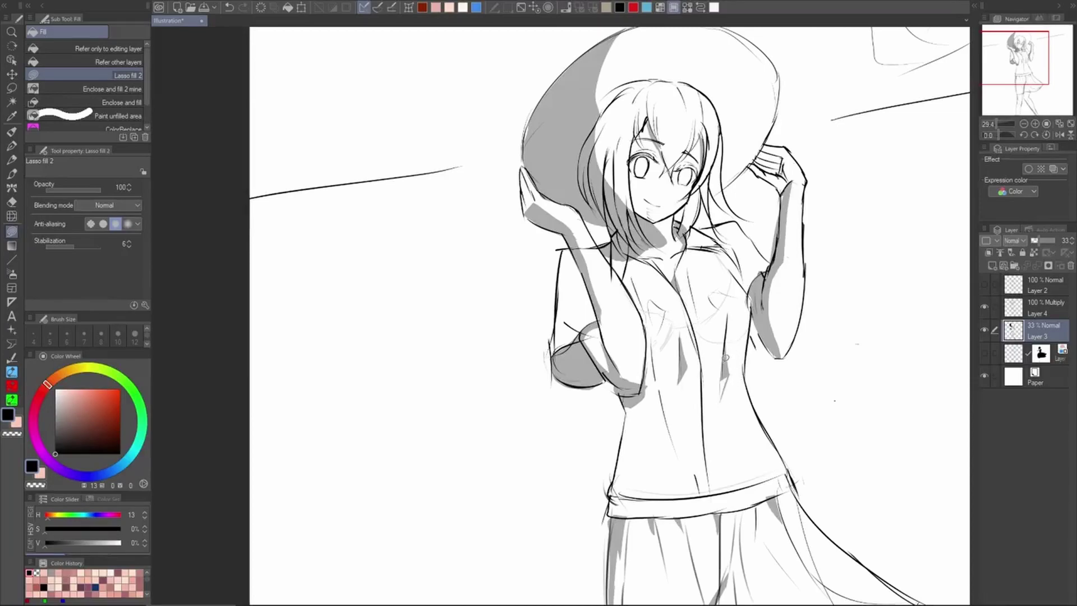
# Shade the shirt fold at the waist below the elbow and the small fold above the hem, checking in the mirrored view
pyautogui.scroll(-3, 725, 396)
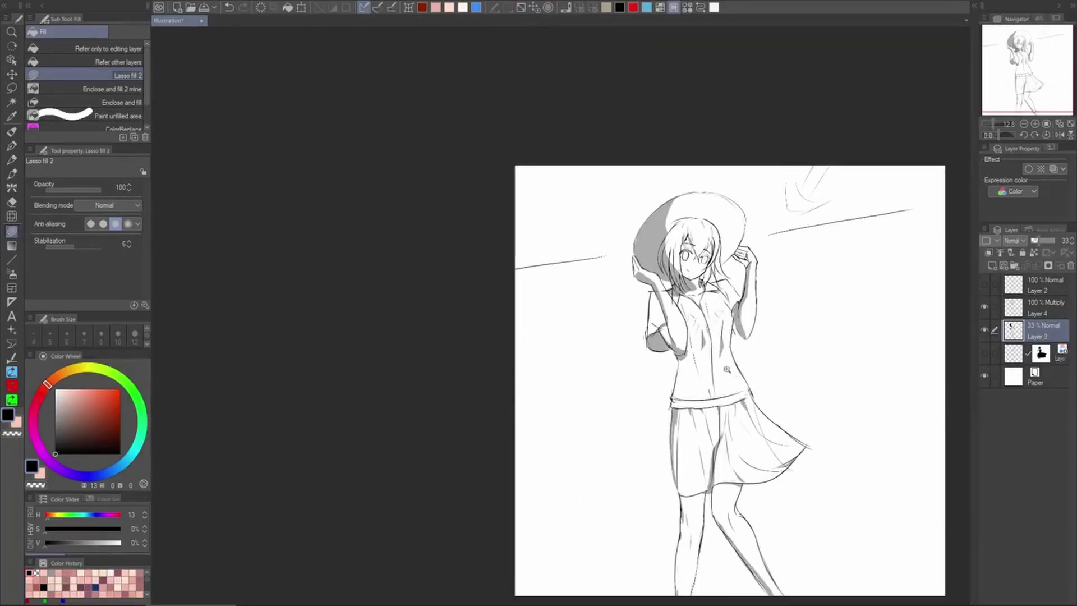
pyautogui.moveTo(679, 335)
pyautogui.mouseDown()
pyautogui.moveTo(689, 378)
pyautogui.moveTo(676, 318)
pyautogui.mouseUp()
pyautogui.scroll(-4, 684, 312)
pyautogui.press('h')
pyautogui.moveTo(582, 417); pyautogui.dragTo(717, 343)
pyautogui.scroll(5, 559, 305)
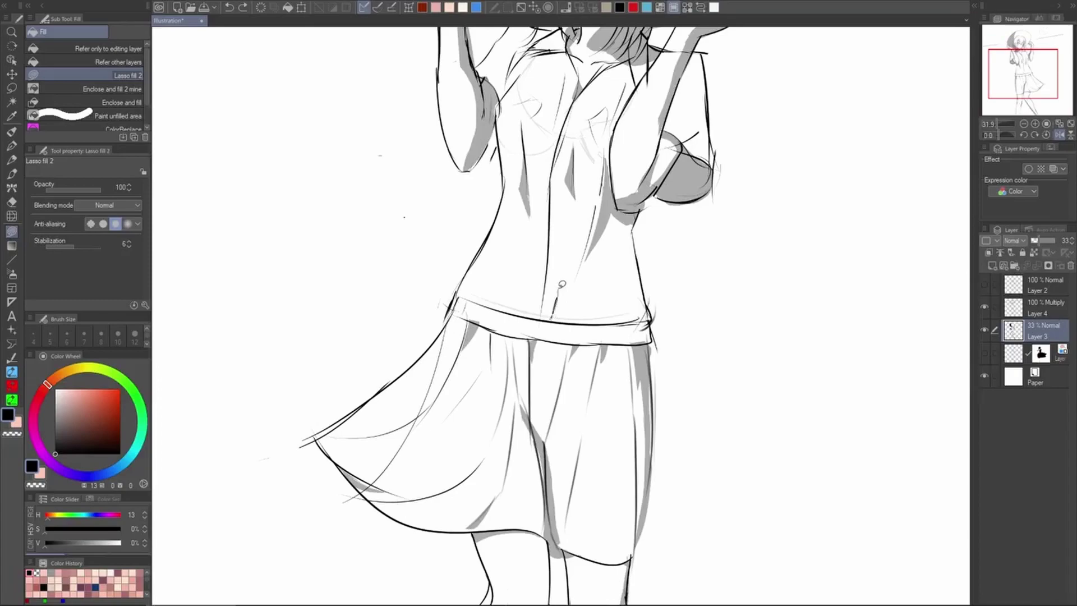
pyautogui.moveTo(559, 312)
pyautogui.mouseDown()
pyautogui.moveTo(561, 289)
pyautogui.moveTo(560, 325)
pyautogui.mouseUp()
pyautogui.press('h')
pyautogui.hotkey('ctrl', 'z')
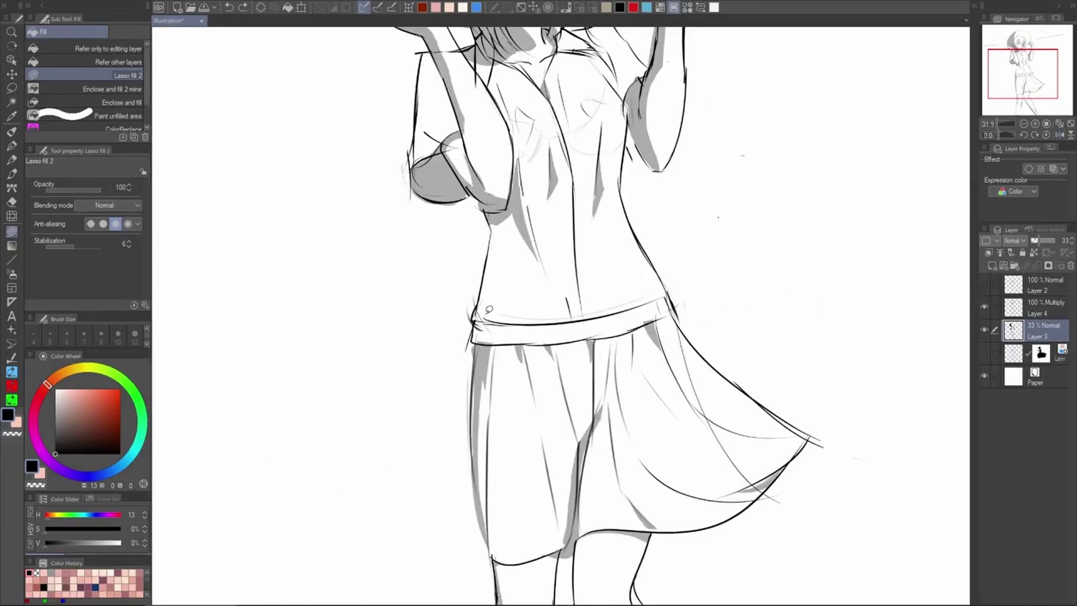
pyautogui.moveTo(537, 317); pyautogui.dragTo(587, 308)
pyautogui.scroll(-5, 636, 329)
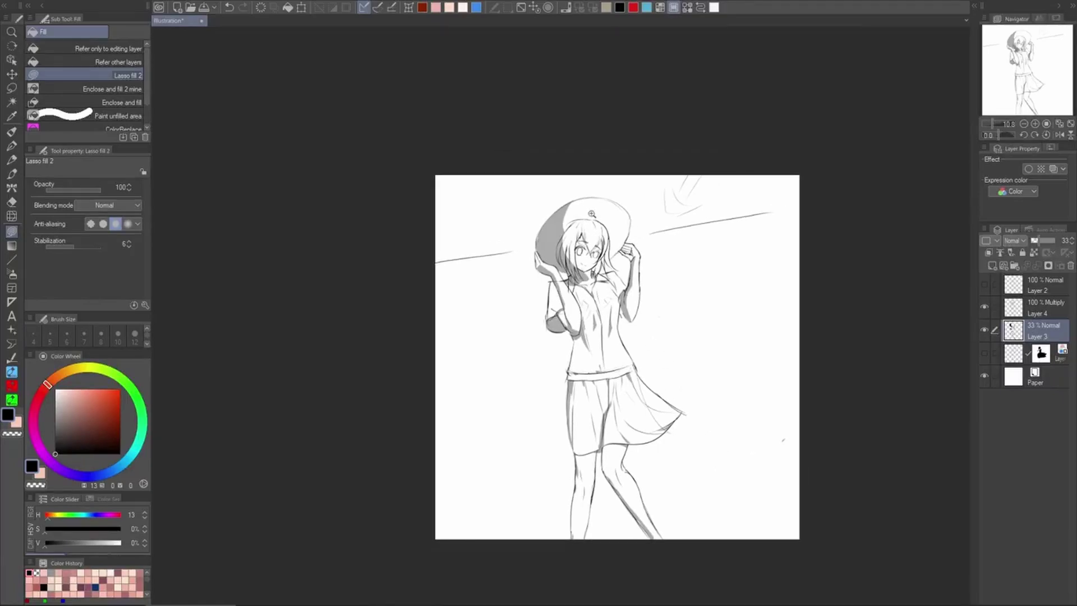
# Examine the face and hair up close in a rotated view, and the whole shaded figure upright
pyautogui.scroll(6, 595, 325)
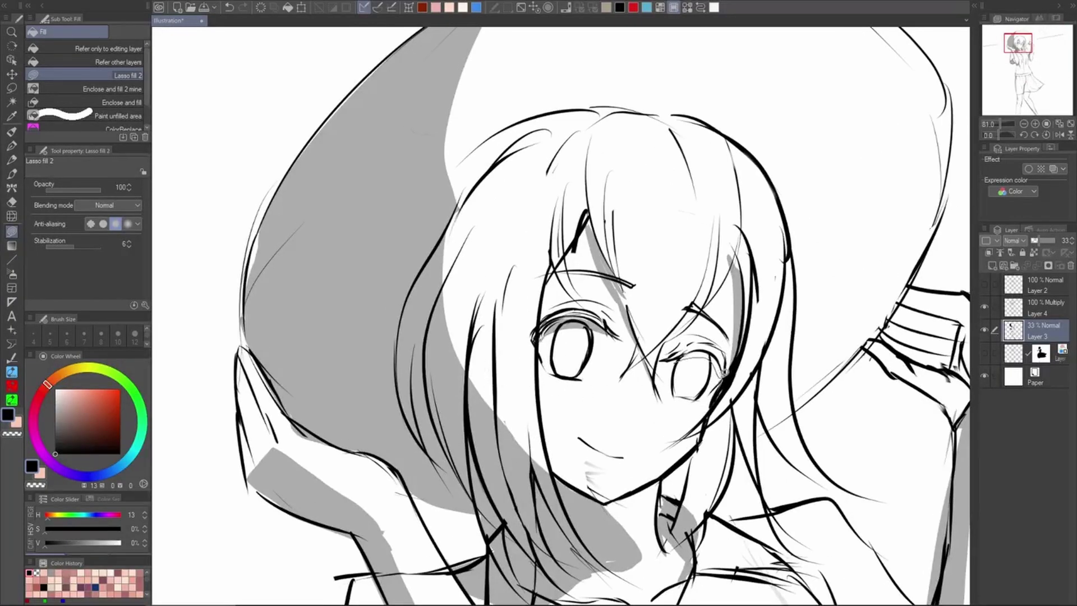
pyautogui.scroll(-3, 726, 369)
pyautogui.press('r')
pyautogui.moveTo(729, 337); pyautogui.dragTo(595, 150)
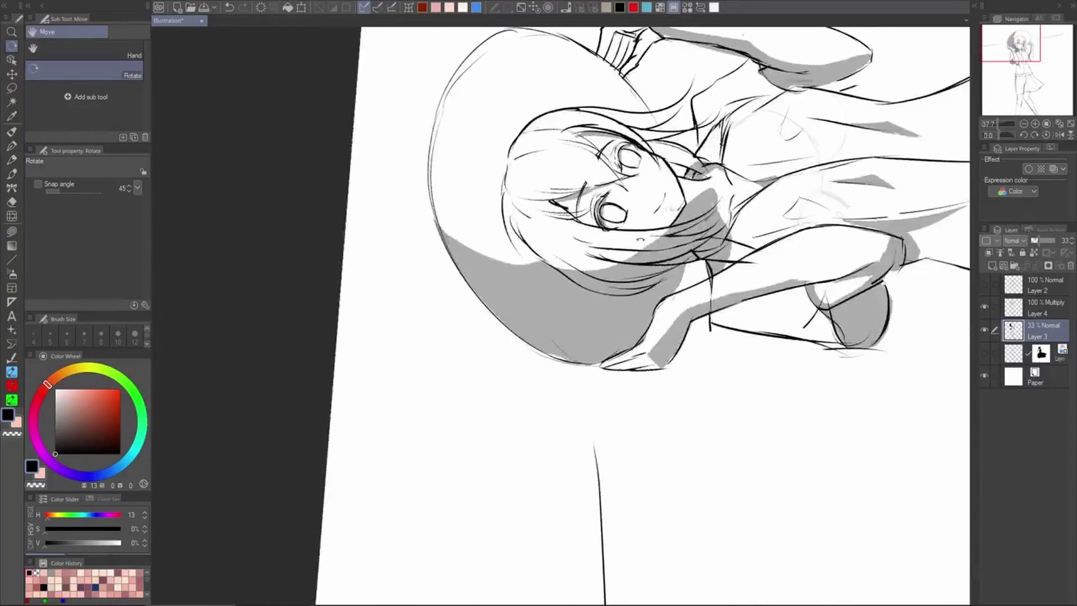
pyautogui.scroll(3, 627, 159)
pyautogui.press('p')
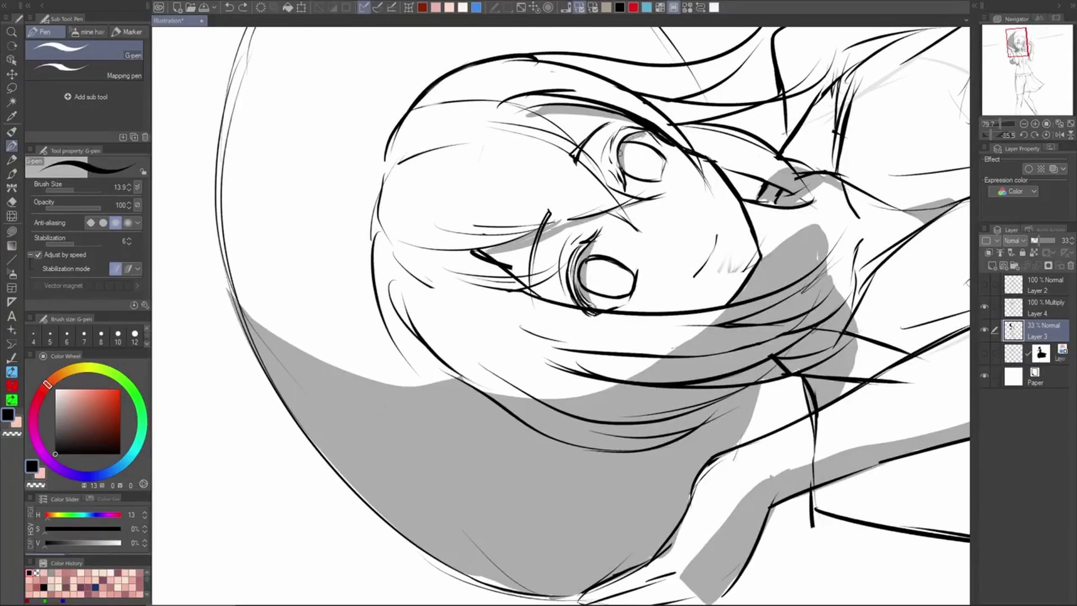
pyautogui.scroll(-4, 507, 158)
pyautogui.press('r')
pyautogui.moveTo(612, 163); pyautogui.dragTo(649, 375)
pyautogui.press('p')
pyautogui.scroll(-2, 814, 384)
pyautogui.scroll(-1, 790, 332)
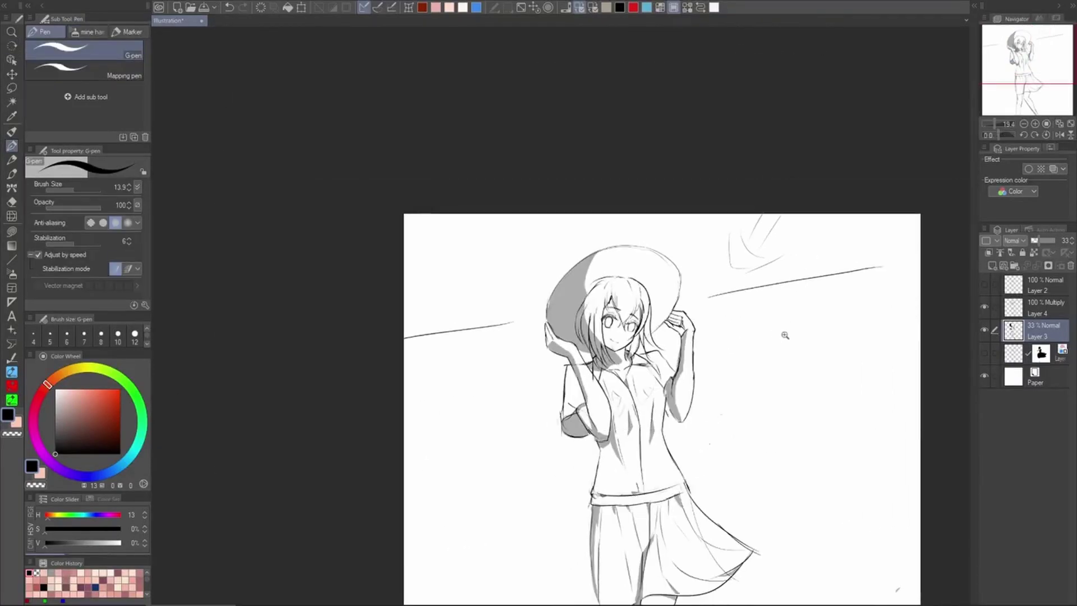
pyautogui.moveTo(758, 403); pyautogui.dragTo(774, 340)
pyautogui.scroll(3, 656, 269)
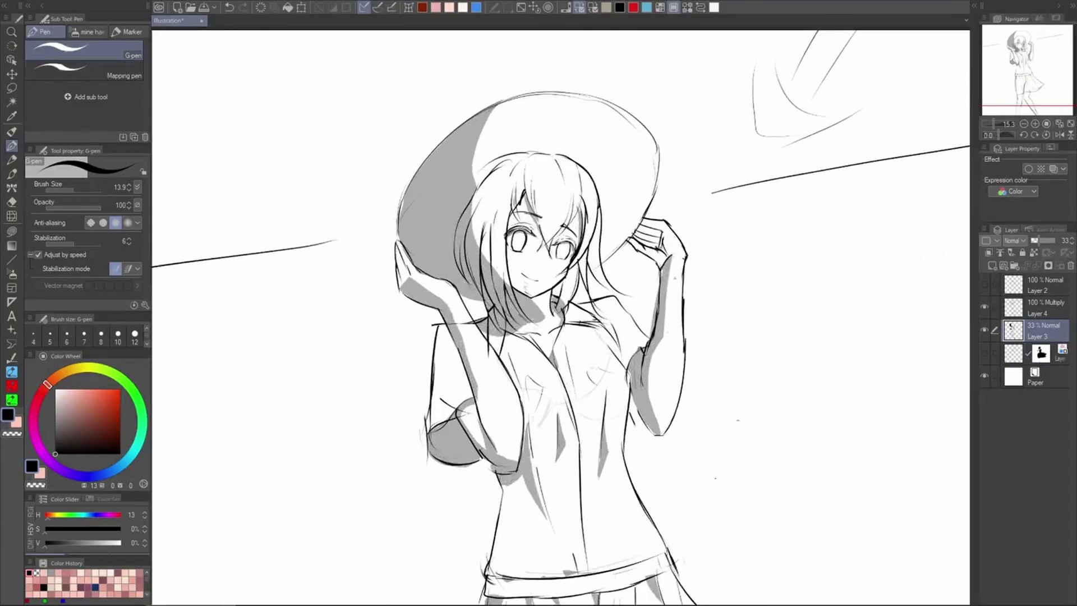
# Trim the shadow edge on the forearm gripping the brim down to the elbow with the Hard eraser
pyautogui.press('e')
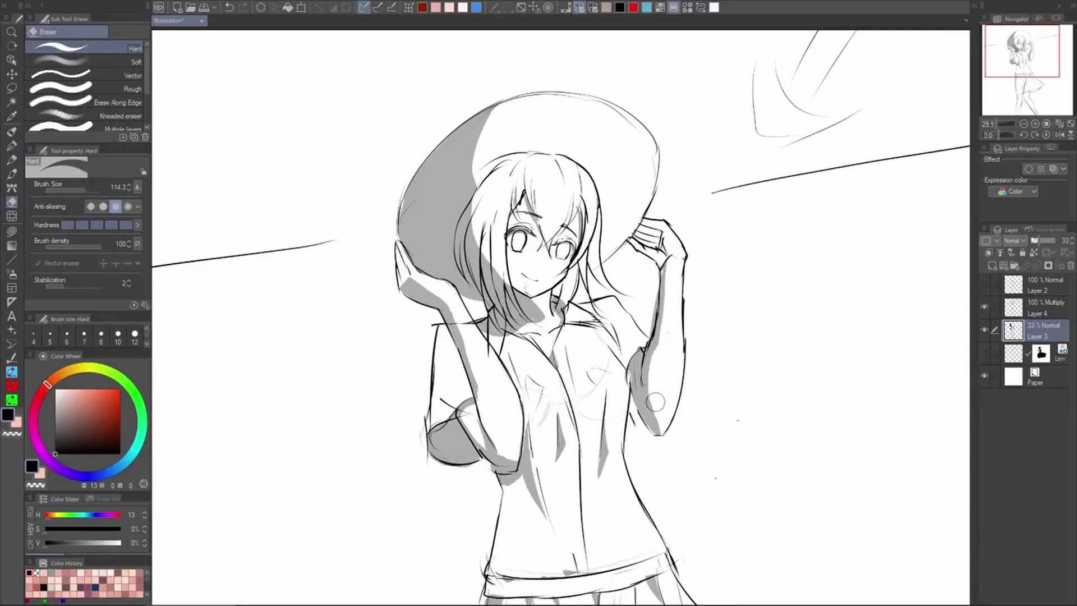
pyautogui.moveTo(668, 329); pyautogui.dragTo(657, 429)
pyautogui.moveTo(663, 366); pyautogui.dragTo(659, 428)
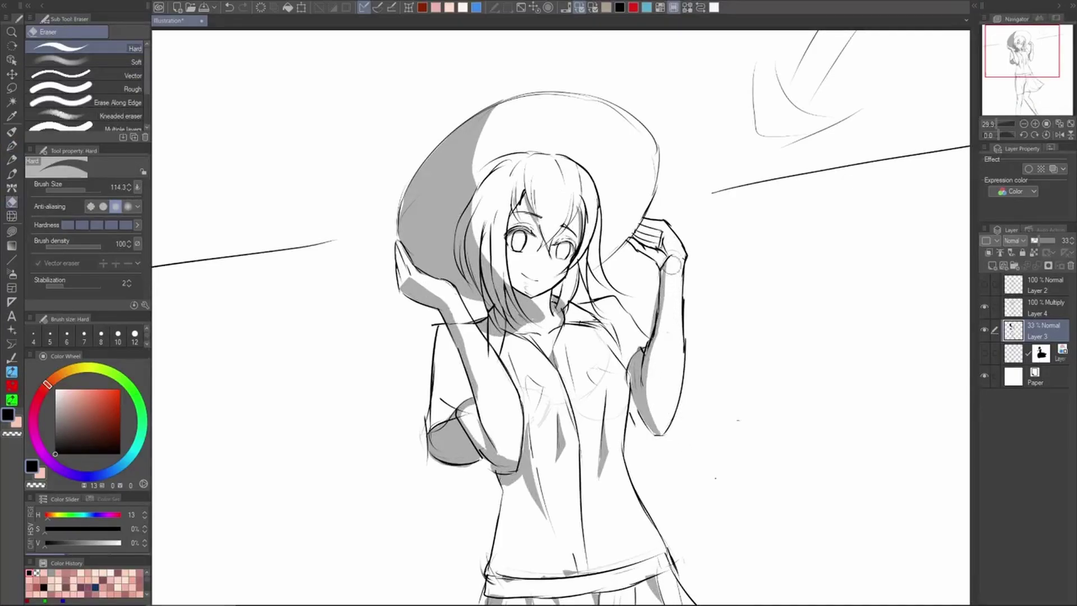
pyautogui.scroll(-3, 684, 372)
pyautogui.scroll(1, 624, 407)
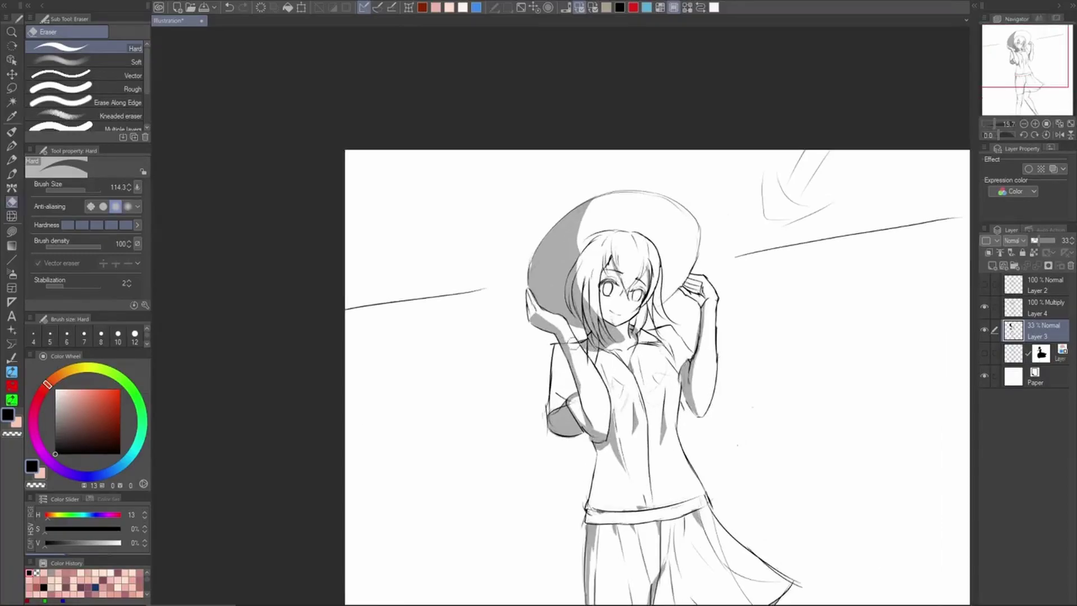
pyautogui.scroll(-1, 904, 433)
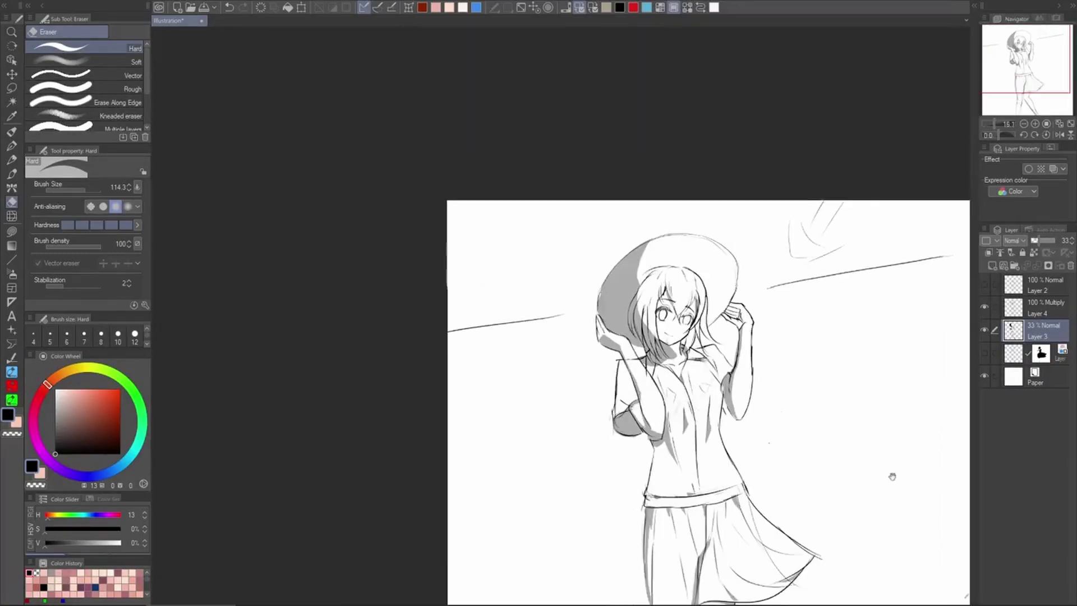
# Add a new raster layer beneath Layer 3 and choose a pale skin color (H 30, S 9, V 100) for Lasso fill
pyautogui.moveTo(899, 483); pyautogui.dragTo(845, 400)
pyautogui.click(1016, 353)
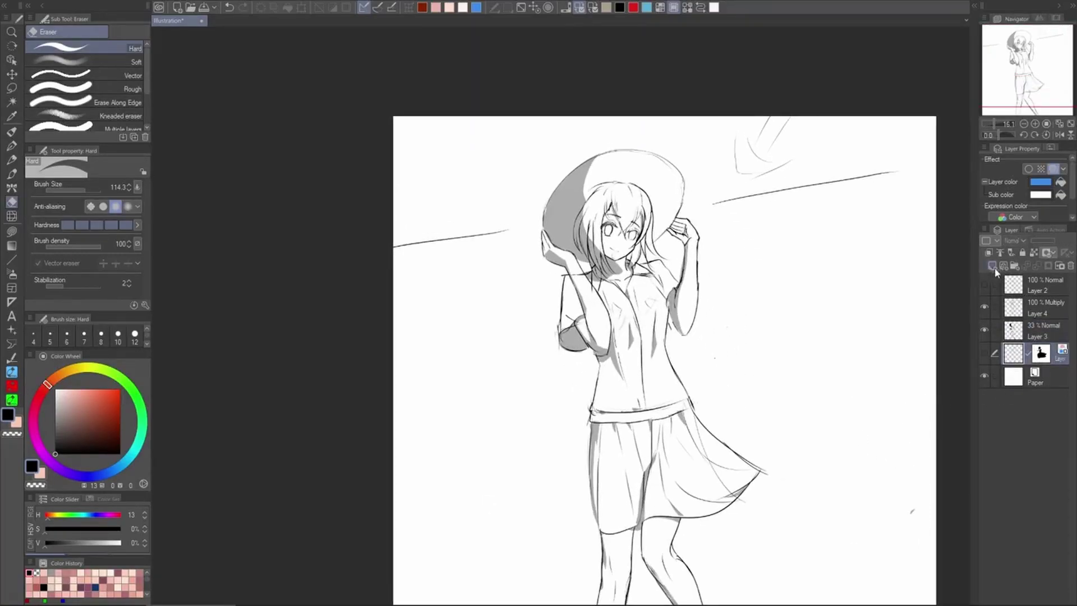
pyautogui.click(992, 266)
pyautogui.moveTo(848, 451)
pyautogui.mouseDown()
pyautogui.moveTo(798, 386)
pyautogui.moveTo(761, 416)
pyautogui.mouseUp()
pyautogui.scroll(-1, 785, 403)
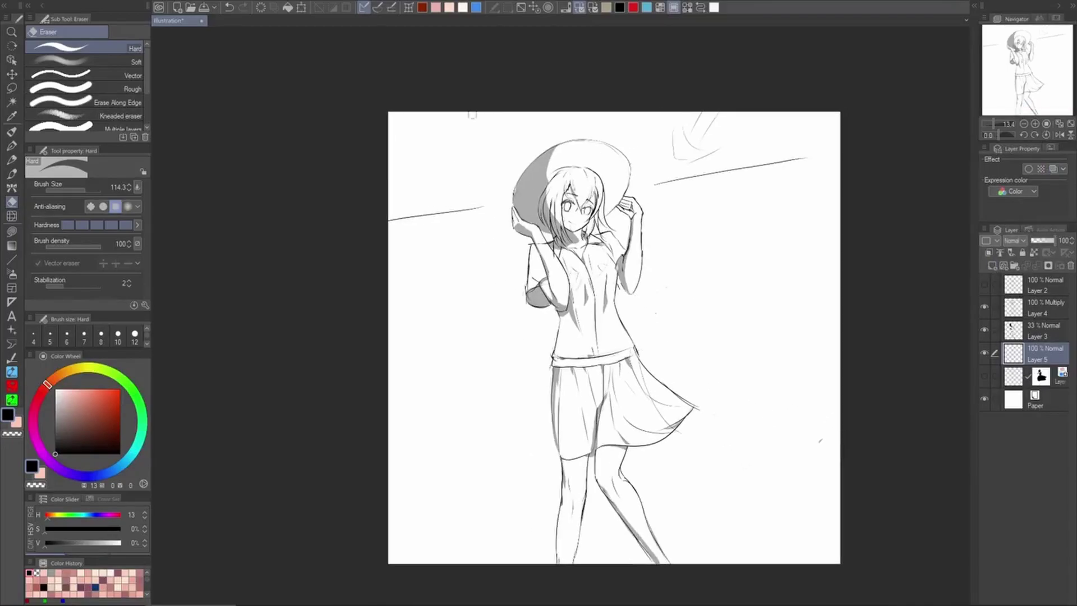
pyautogui.click(463, 7)
pyautogui.press('g')
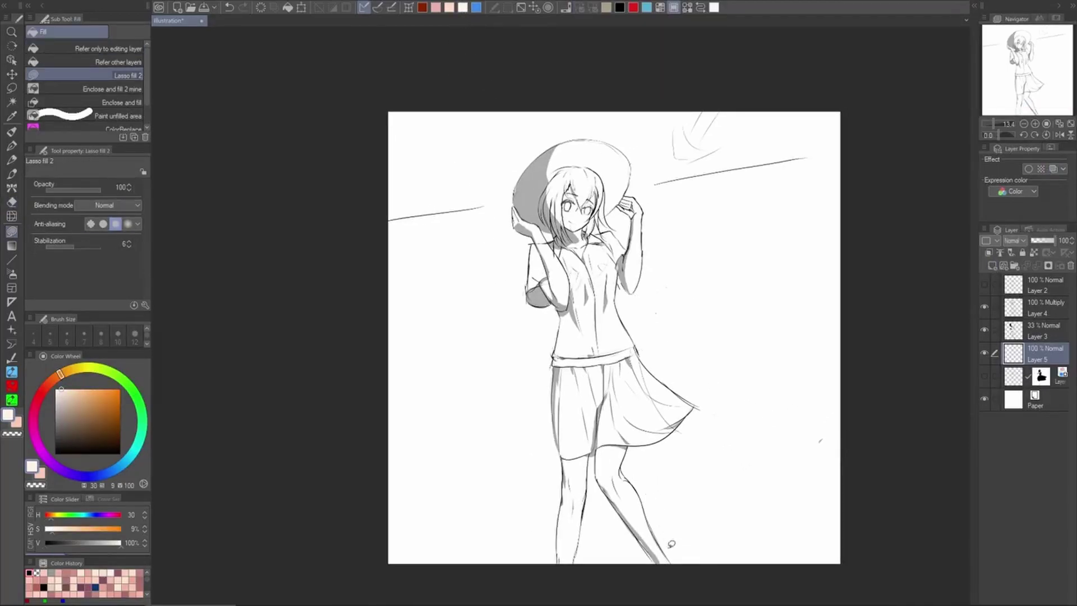
# Lasso-fill both legs below the skirt with the pale skin color
pyautogui.scroll(2, 667, 547)
pyautogui.moveTo(655, 562); pyautogui.dragTo(574, 443)
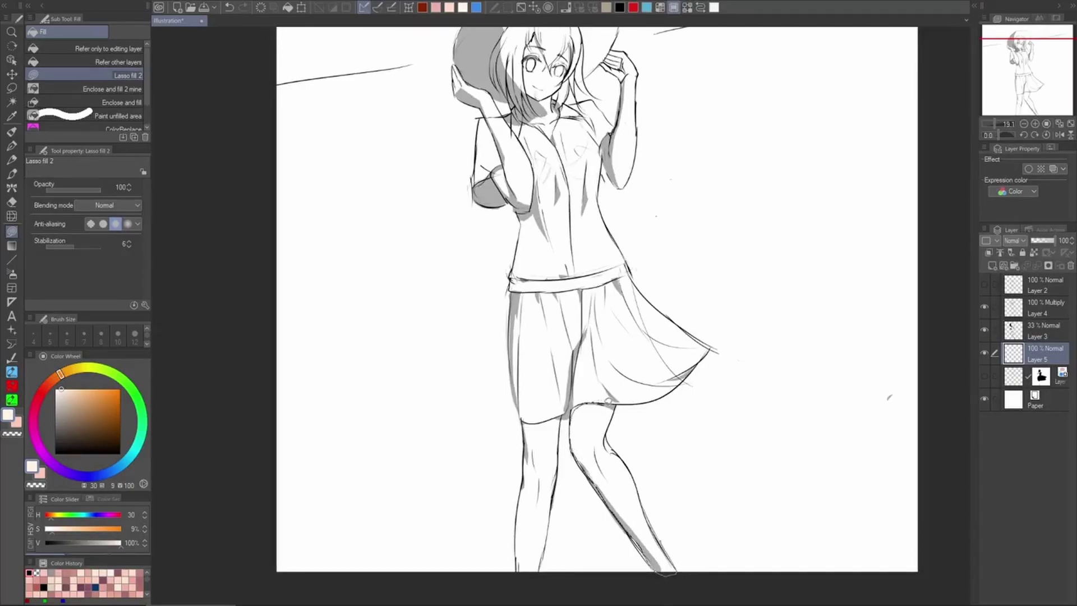
pyautogui.moveTo(609, 430); pyautogui.dragTo(661, 532)
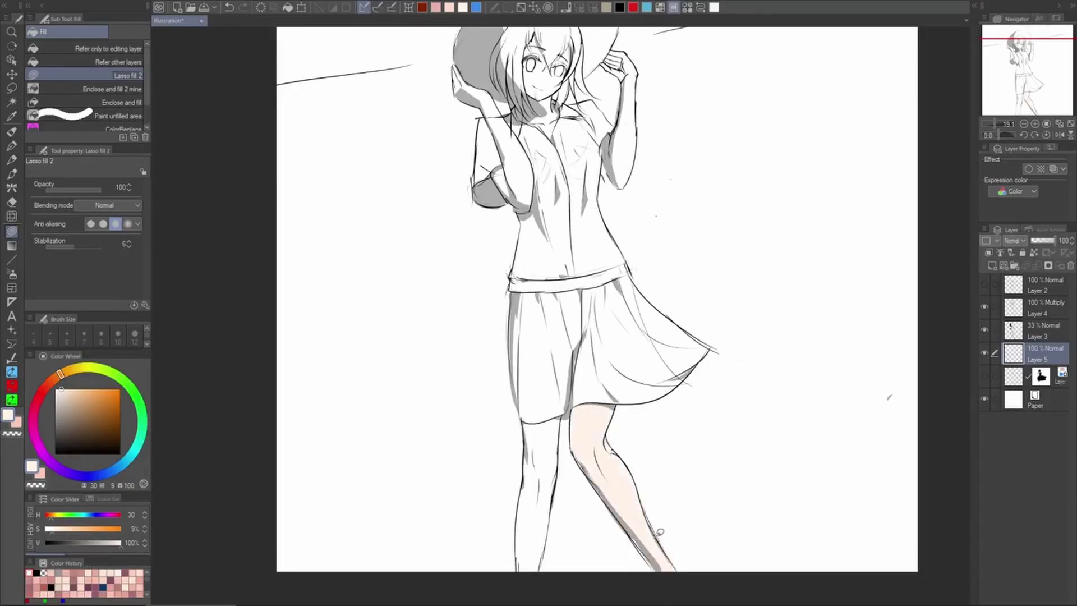
pyautogui.moveTo(619, 453); pyautogui.dragTo(632, 497)
pyautogui.moveTo(562, 429)
pyautogui.mouseDown()
pyautogui.moveTo(549, 537)
pyautogui.moveTo(533, 574)
pyautogui.moveTo(519, 570)
pyautogui.moveTo(520, 510)
pyautogui.mouseUp()
pyautogui.moveTo(527, 466); pyautogui.dragTo(558, 428)
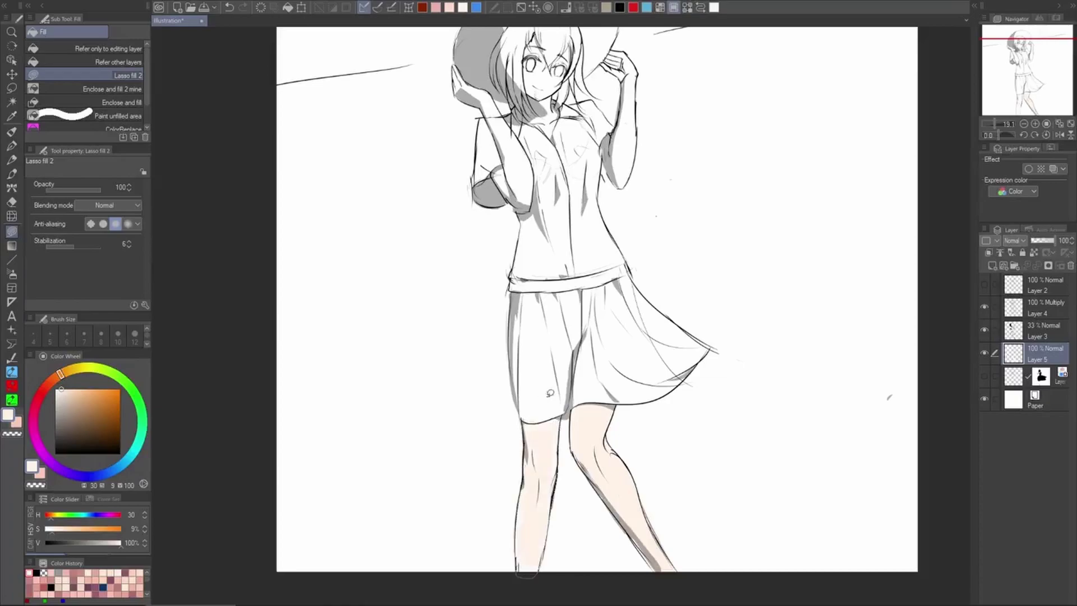
# Lasso-fill the hand gripping the hat brim and its forearm down to the elbow with the skin color
pyautogui.moveTo(659, 301); pyautogui.dragTo(689, 518)
pyautogui.moveTo(649, 373); pyautogui.dragTo(664, 367)
pyautogui.scroll(3, 664, 366)
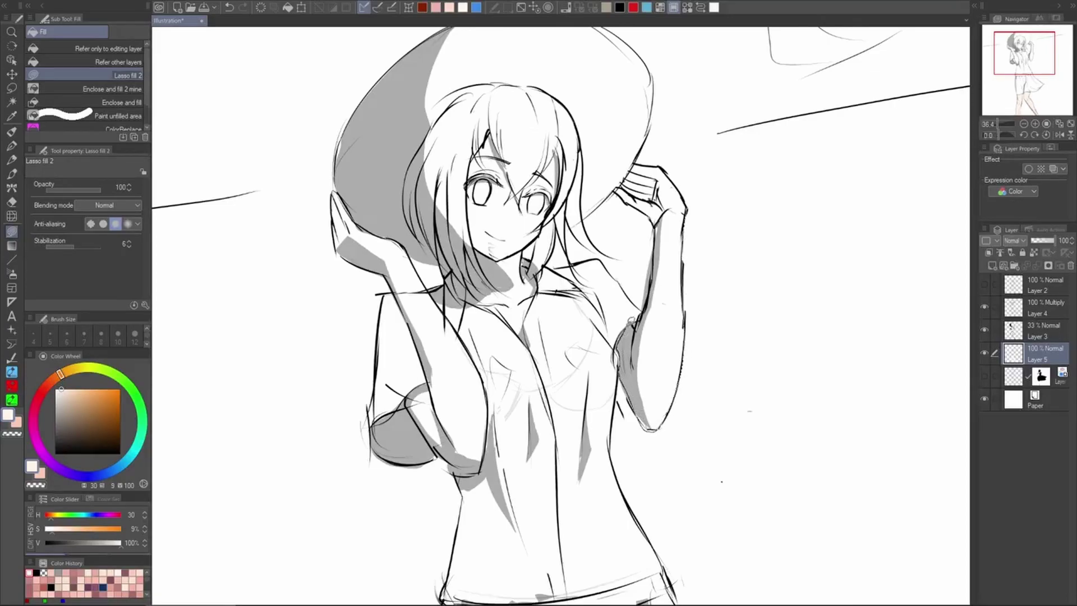
pyautogui.moveTo(666, 213); pyautogui.dragTo(690, 319)
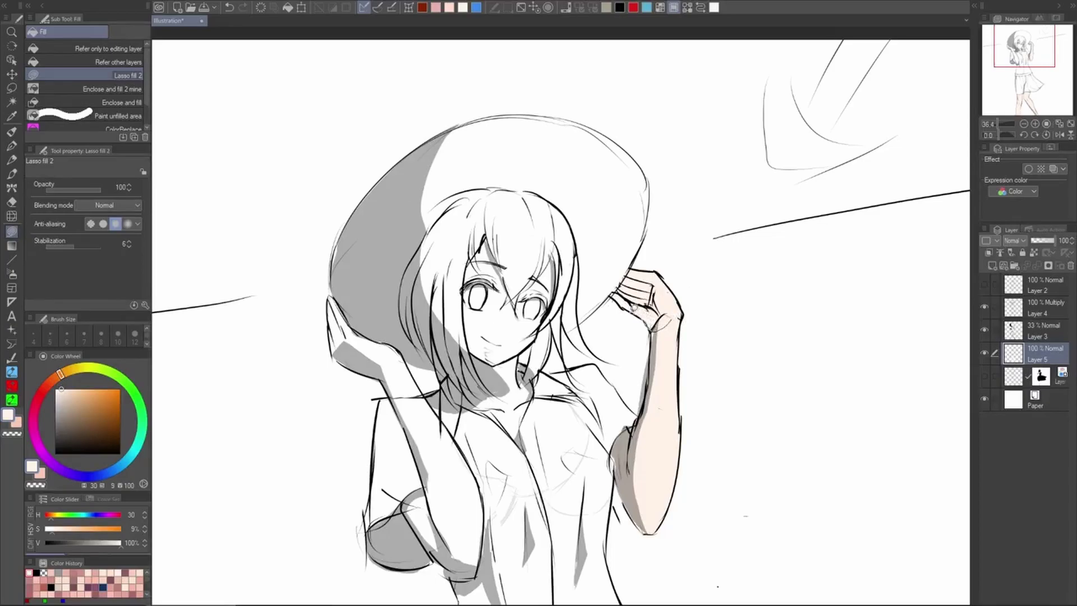
# Fill the open hand supporting the brim, its forearm and the skin inside the sleeve with the skin color
pyautogui.scroll(-3, 657, 326)
pyautogui.scroll(3, 553, 331)
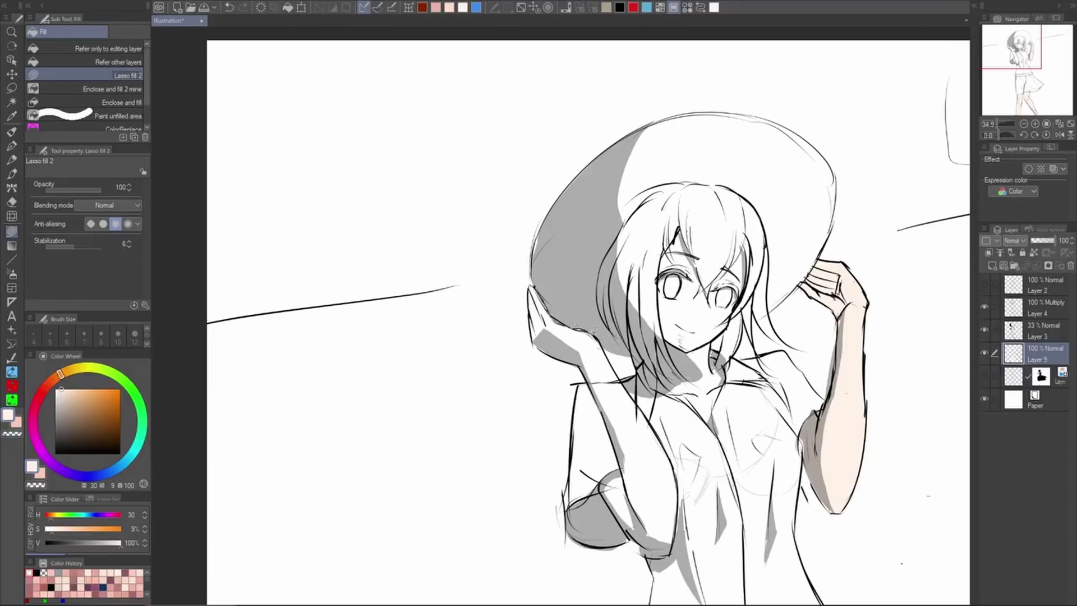
pyautogui.moveTo(676, 469)
pyautogui.mouseDown()
pyautogui.moveTo(673, 537)
pyautogui.moveTo(648, 528)
pyautogui.moveTo(649, 441)
pyautogui.moveTo(663, 464)
pyautogui.moveTo(675, 500)
pyautogui.moveTo(631, 479)
pyautogui.moveTo(625, 390)
pyautogui.moveTo(641, 424)
pyautogui.moveTo(608, 415)
pyautogui.moveTo(583, 341)
pyautogui.mouseUp()
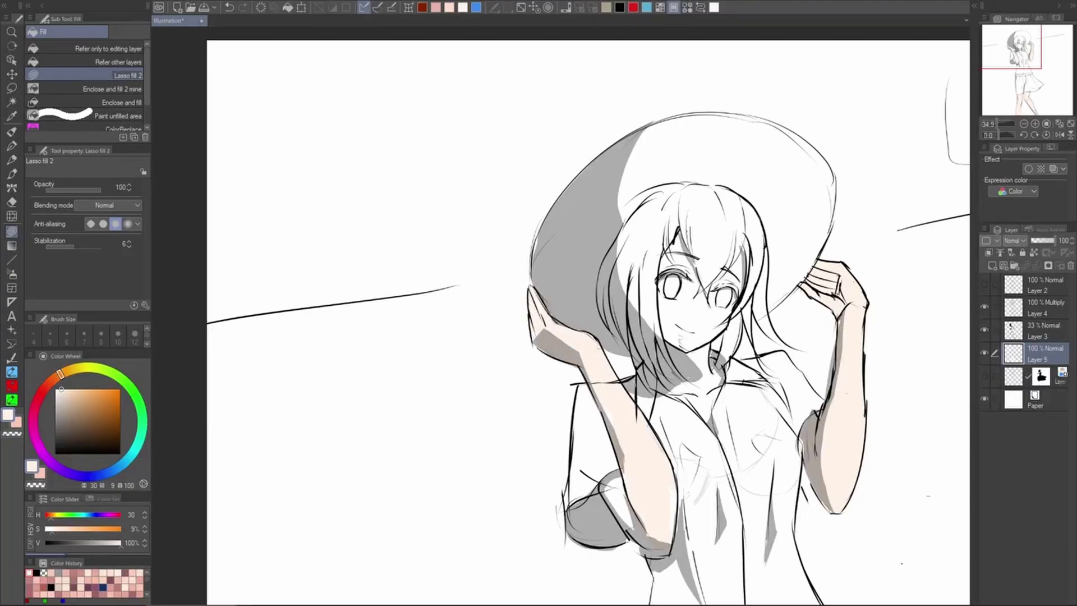
pyautogui.scroll(-3, 603, 362)
pyautogui.scroll(2, 672, 412)
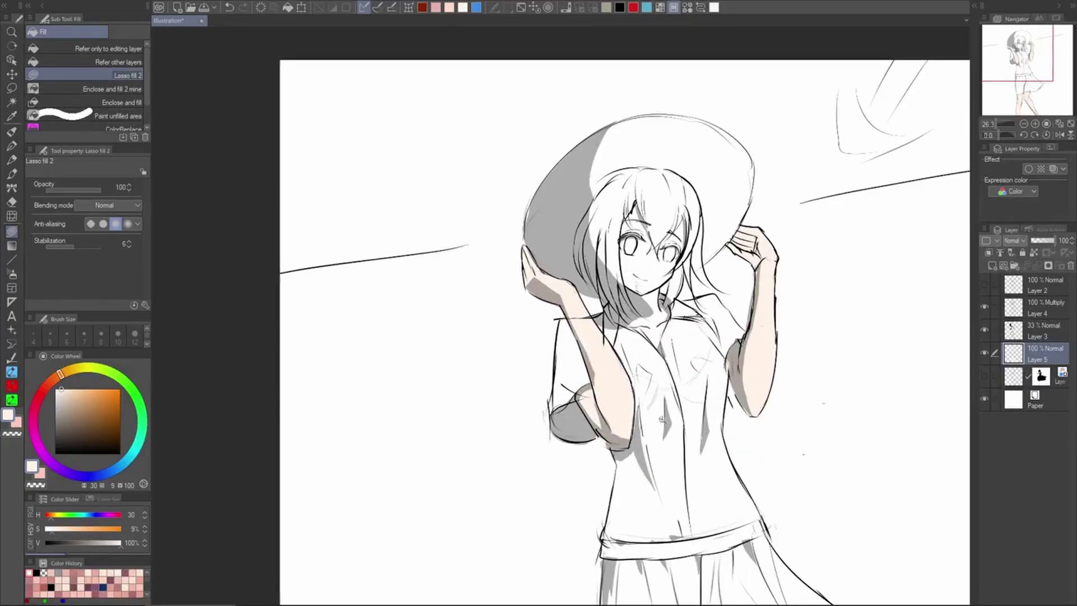
pyautogui.scroll(-2, 628, 421)
pyautogui.scroll(5, 645, 324)
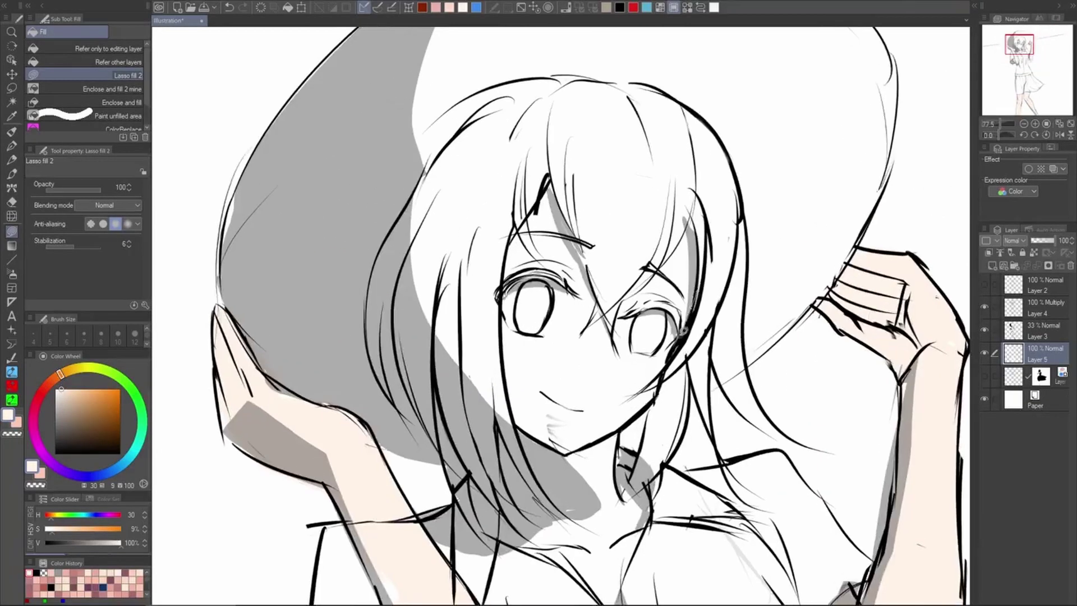
# Lasso-fill the whole face between the hair strands and the jawline with the pale skin color
pyautogui.moveTo(586, 445)
pyautogui.mouseDown()
pyautogui.moveTo(543, 437)
pyautogui.moveTo(515, 414)
pyautogui.moveTo(512, 294)
pyautogui.mouseUp()
pyautogui.moveTo(694, 305)
pyautogui.mouseDown()
pyautogui.moveTo(693, 214)
pyautogui.moveTo(623, 332)
pyautogui.moveTo(741, 365)
pyautogui.mouseUp()
pyautogui.moveTo(616, 343)
pyautogui.mouseDown()
pyautogui.moveTo(586, 265)
pyautogui.moveTo(560, 275)
pyautogui.moveTo(532, 388)
pyautogui.moveTo(542, 401)
pyautogui.mouseUp()
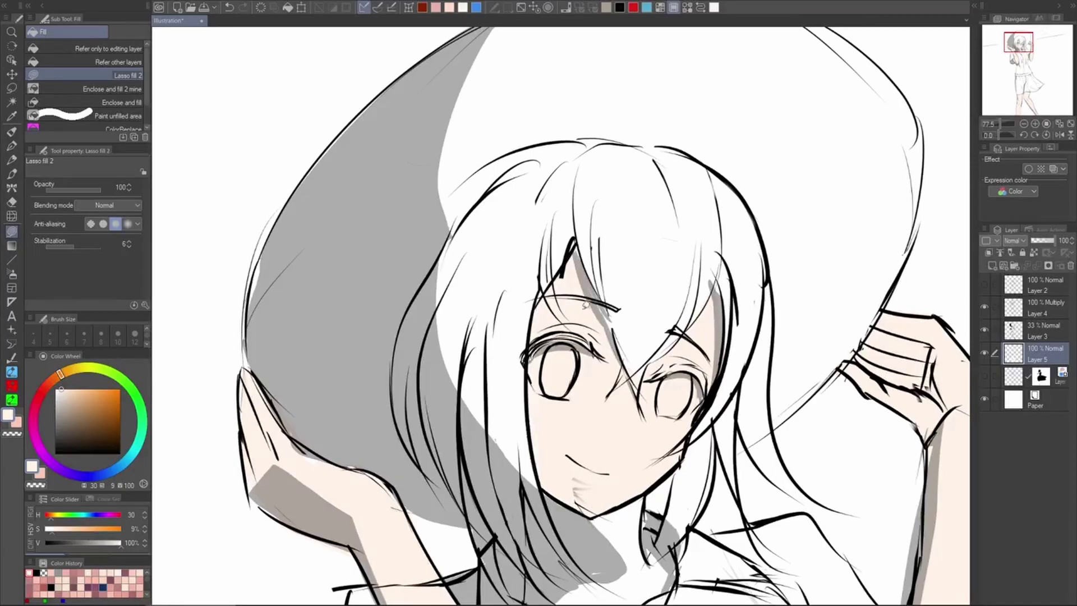
# Lasso-fill the neck and open collar area with the skin color and trim the fill's edge beside the face with transparent color
pyautogui.scroll(-3, 584, 306)
pyautogui.scroll(2, 606, 326)
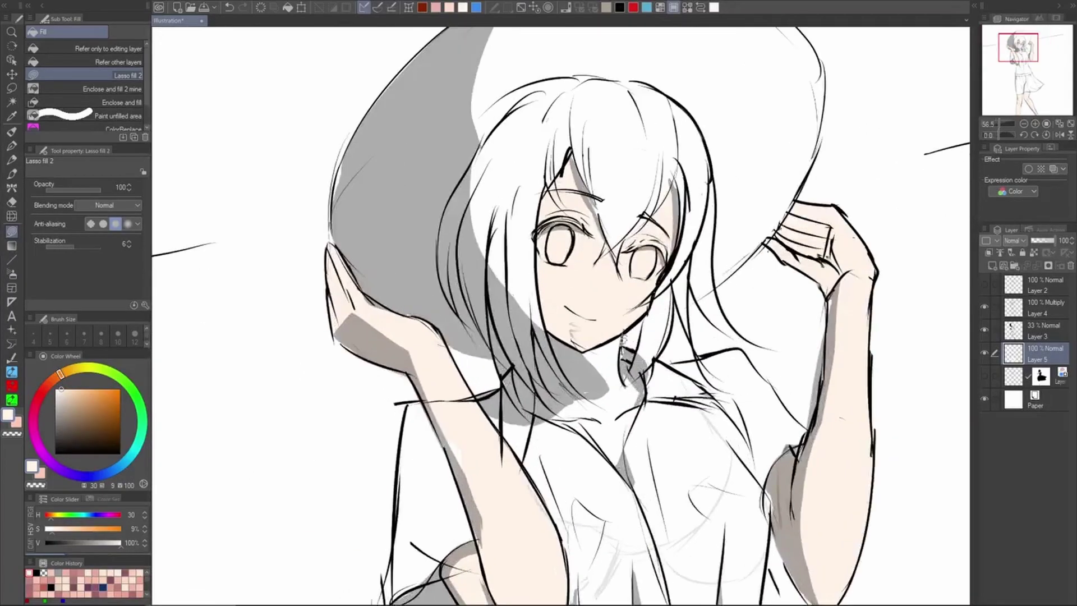
pyautogui.moveTo(647, 374)
pyautogui.mouseDown()
pyautogui.moveTo(624, 457)
pyautogui.moveTo(589, 429)
pyautogui.moveTo(595, 401)
pyautogui.mouseUp()
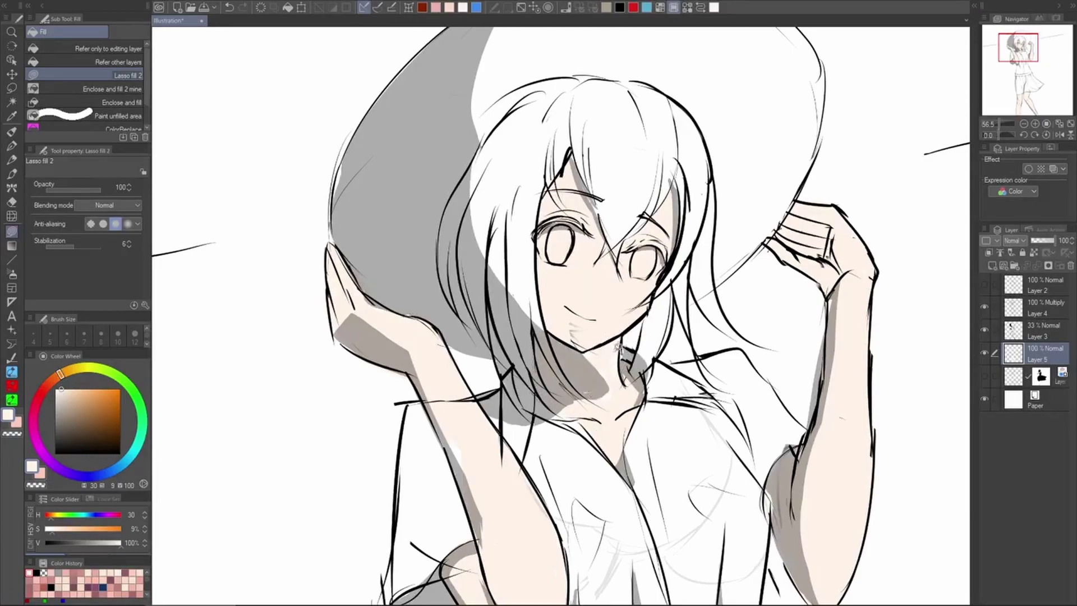
pyautogui.scroll(-5, 729, 314)
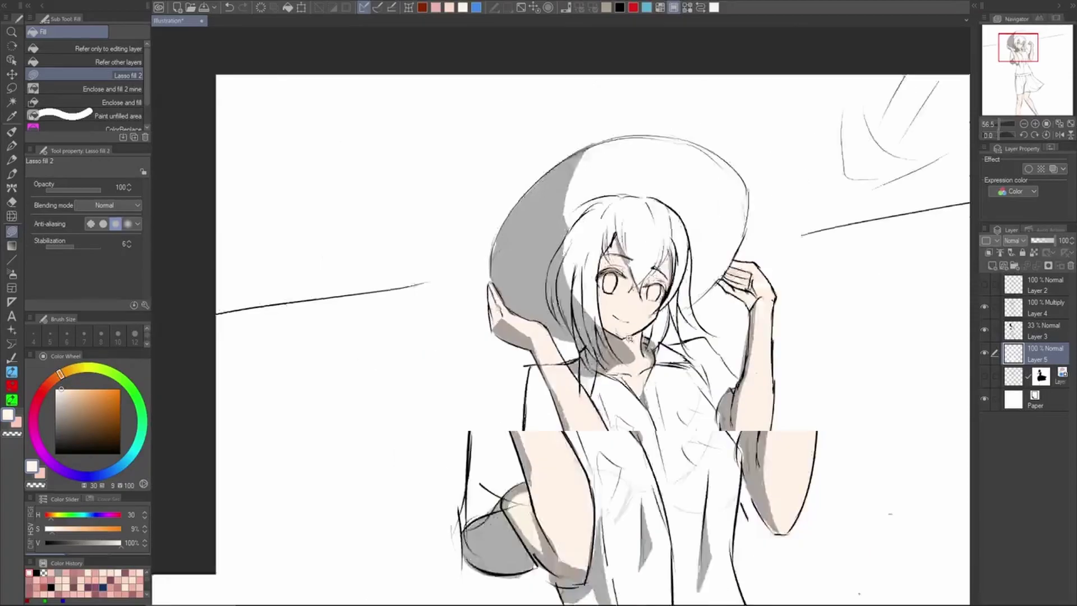
pyautogui.scroll(5, 733, 339)
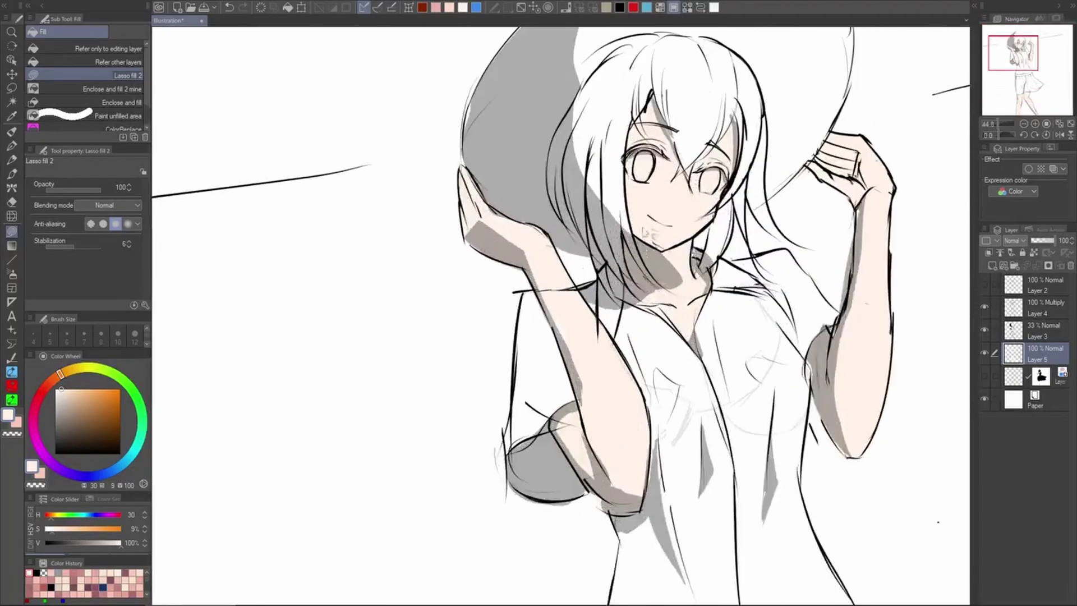
pyautogui.moveTo(629, 202)
pyautogui.mouseDown()
pyautogui.moveTo(619, 171)
pyautogui.moveTo(622, 190)
pyautogui.mouseUp()
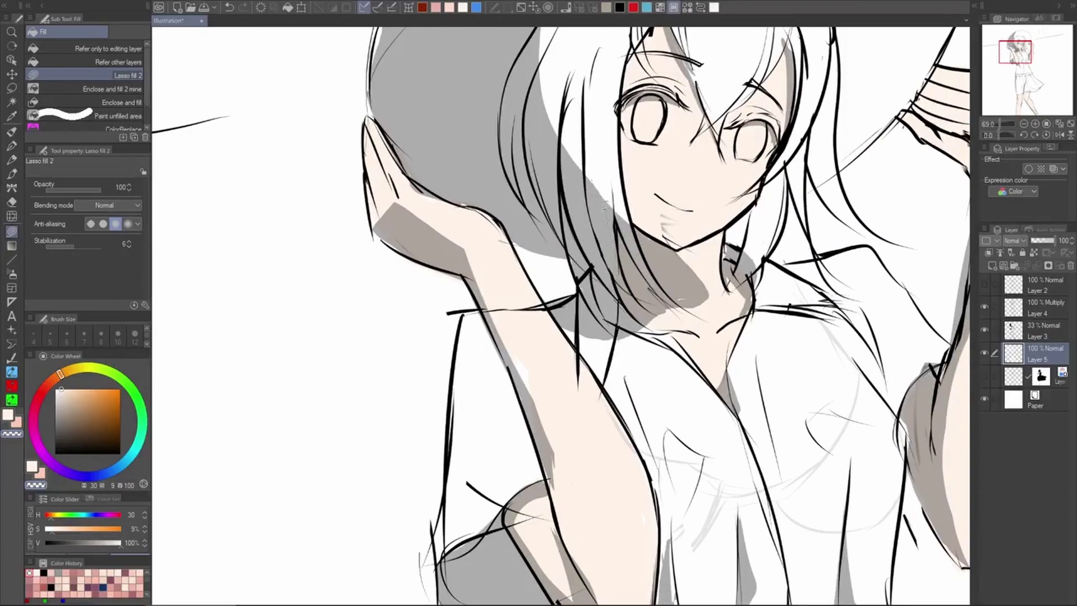
# Add a new raster layer above the skin layer and choose a pale blue (H 198, S 15, V 95)
pyautogui.scroll(-6, 646, 284)
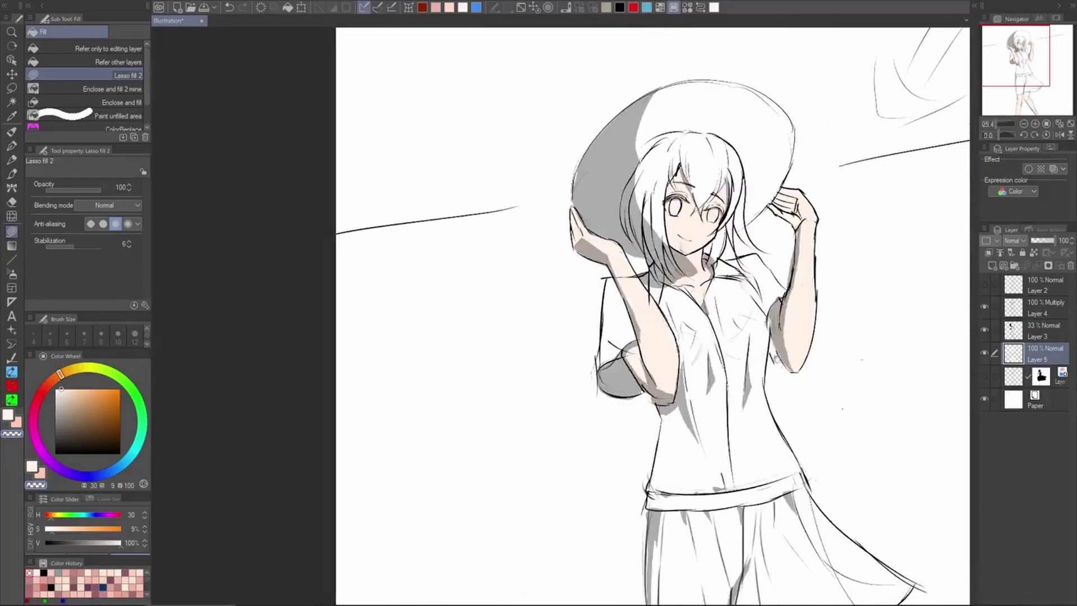
pyautogui.scroll(-3, 731, 313)
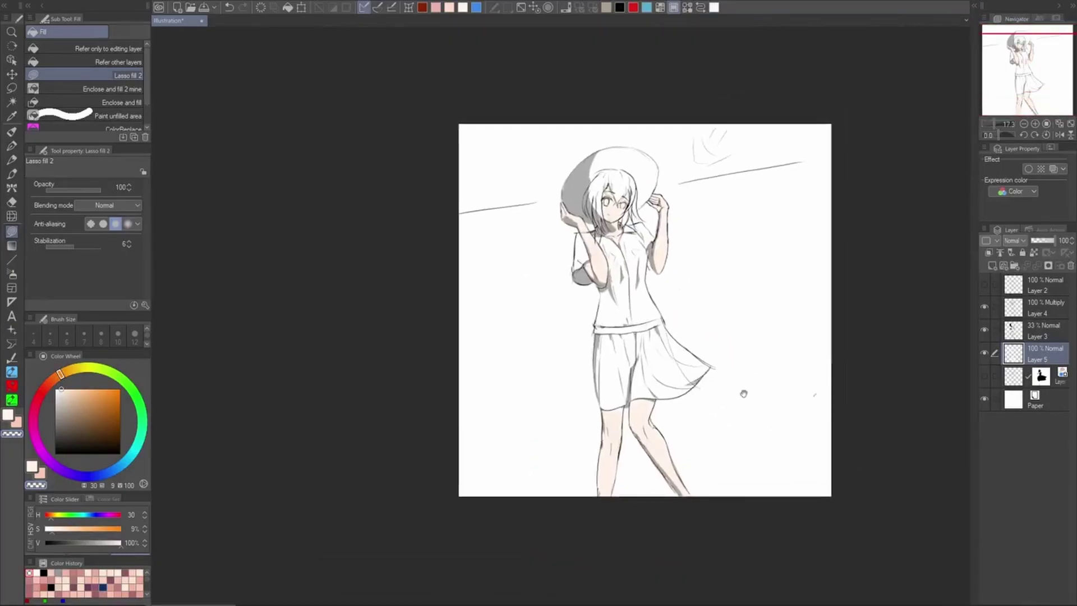
pyautogui.click(992, 266)
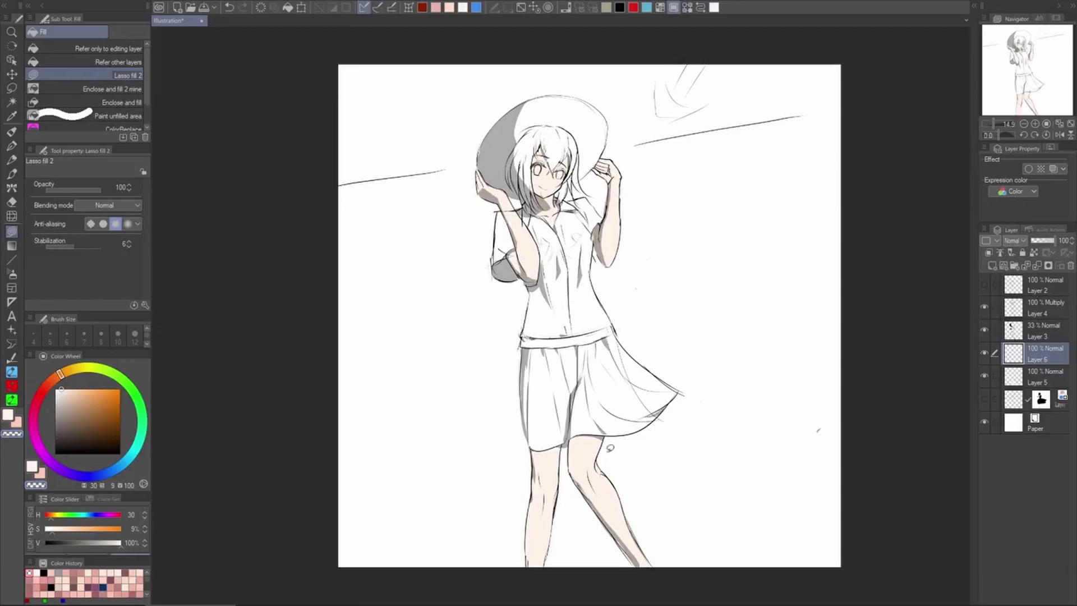
pyautogui.click(646, 7)
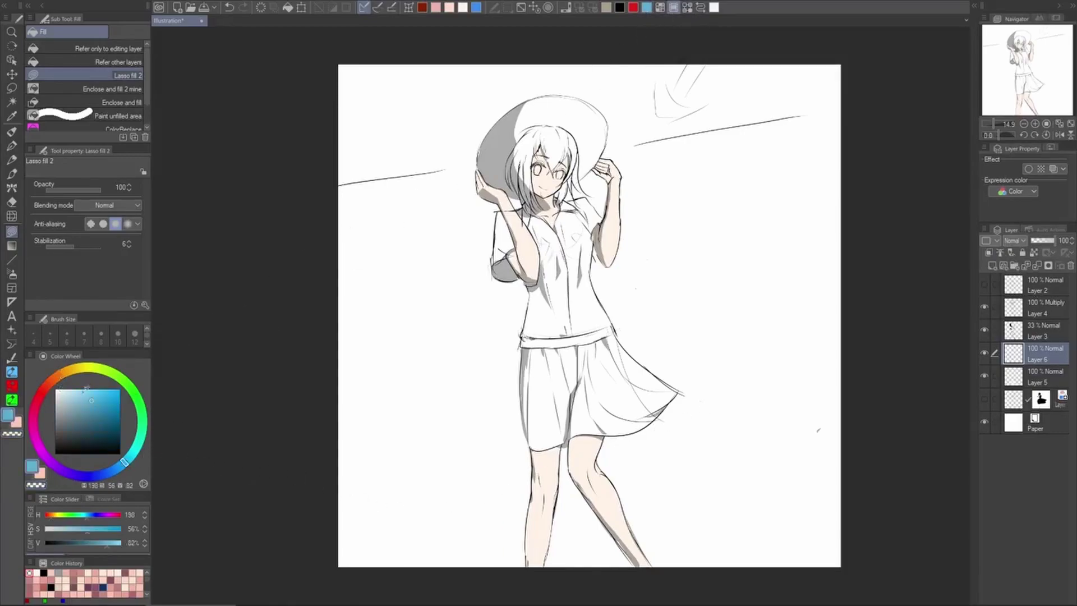
pyautogui.click(62, 389)
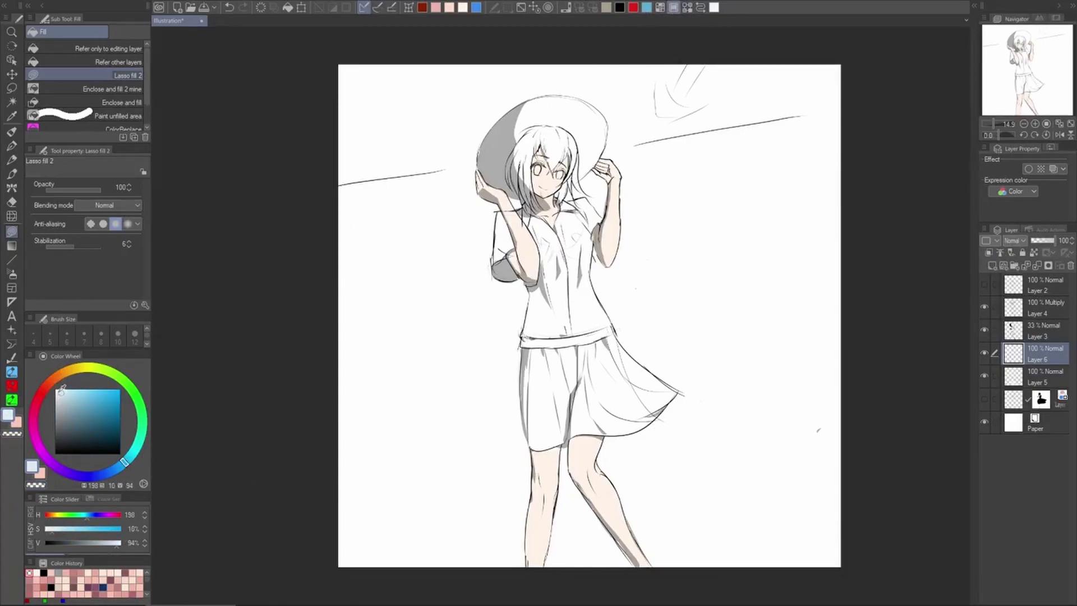
pyautogui.moveTo(645, 328); pyautogui.dragTo(667, 337)
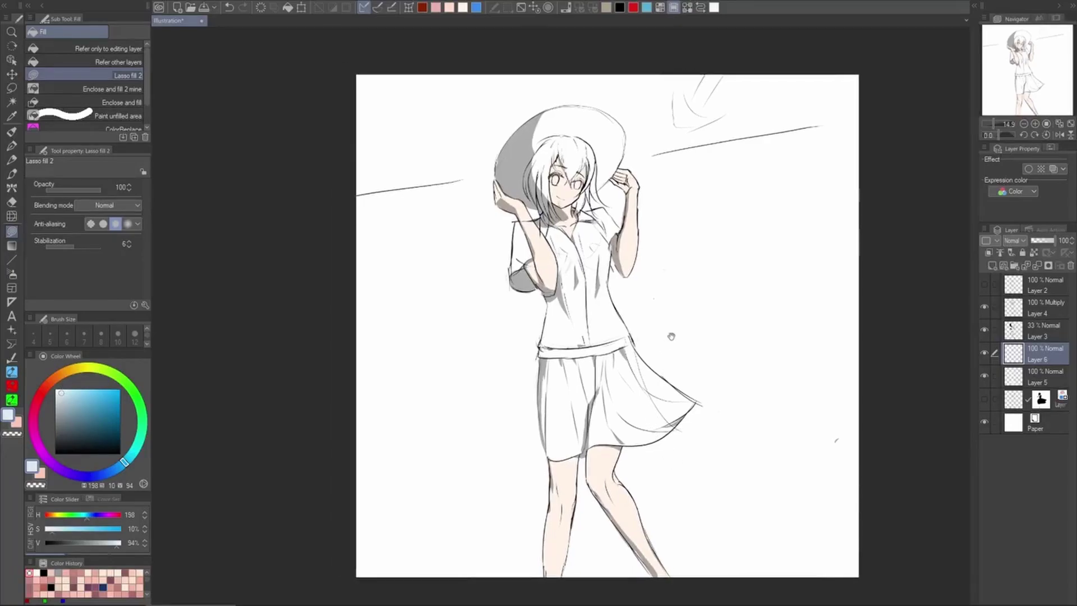
pyautogui.moveTo(70, 390); pyautogui.dragTo(71, 389)
# Lasso-fill the skirt below the waistband with the pale blue and set the layer's opacity to 60%
pyautogui.scroll(3, 667, 387)
pyautogui.moveTo(728, 411)
pyautogui.mouseDown()
pyautogui.moveTo(595, 305)
pyautogui.moveTo(725, 473)
pyautogui.mouseUp()
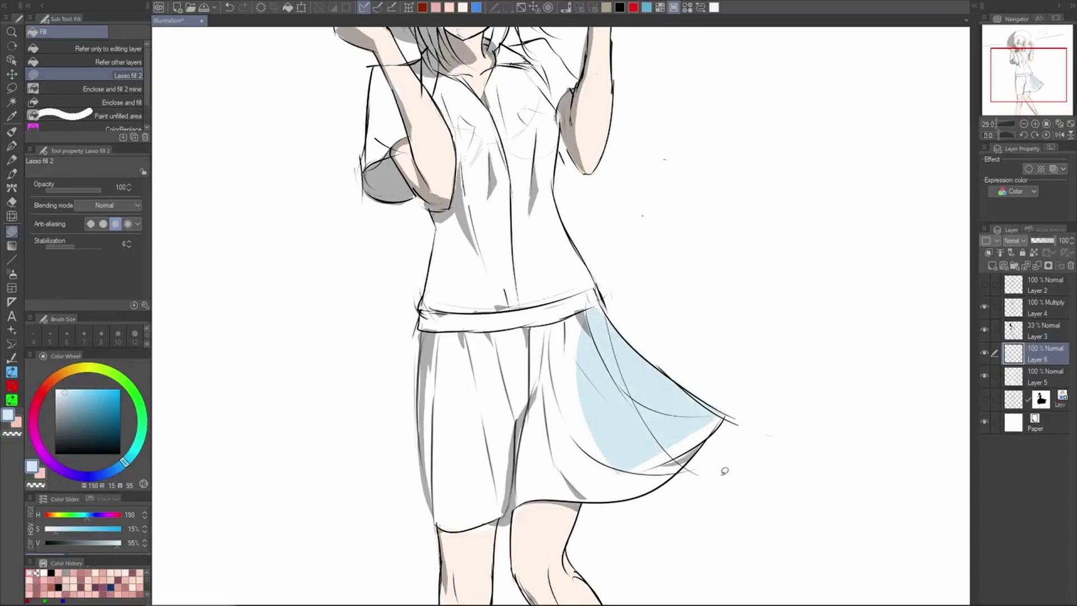
pyautogui.scroll(1, 703, 438)
pyautogui.click(1044, 243)
pyautogui.moveTo(744, 420)
pyautogui.mouseDown()
pyautogui.moveTo(710, 432)
pyautogui.moveTo(665, 484)
pyautogui.moveTo(609, 507)
pyautogui.moveTo(463, 480)
pyautogui.moveTo(681, 350)
pyautogui.mouseUp()
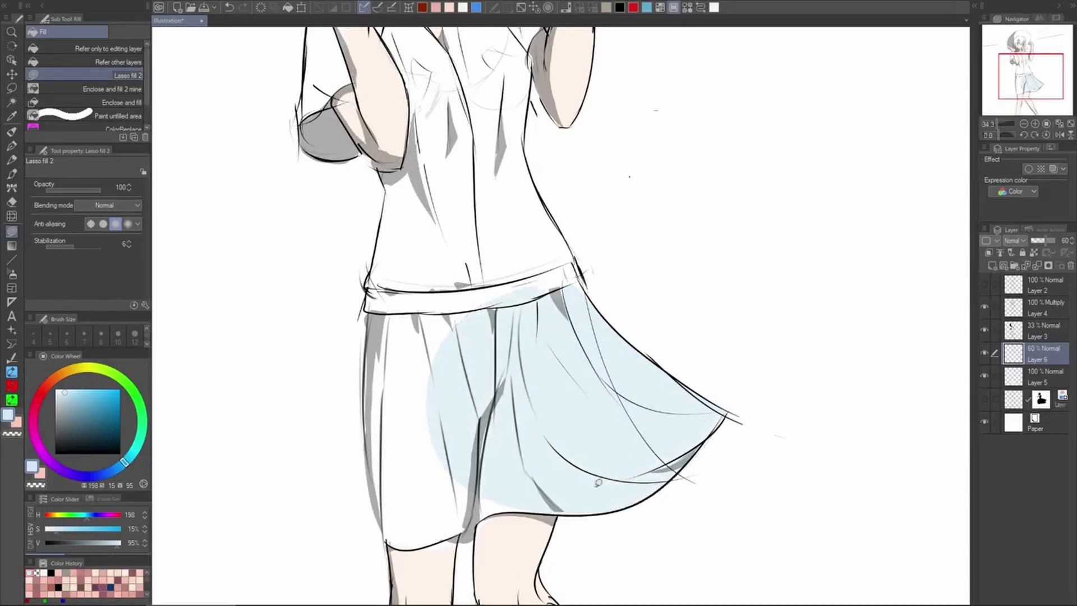
pyautogui.moveTo(533, 511)
pyautogui.mouseDown()
pyautogui.moveTo(401, 544)
pyautogui.moveTo(366, 480)
pyautogui.moveTo(365, 342)
pyautogui.moveTo(661, 312)
pyautogui.mouseUp()
pyautogui.scroll(-5, 622, 360)
pyautogui.moveTo(643, 395); pyautogui.dragTo(650, 420)
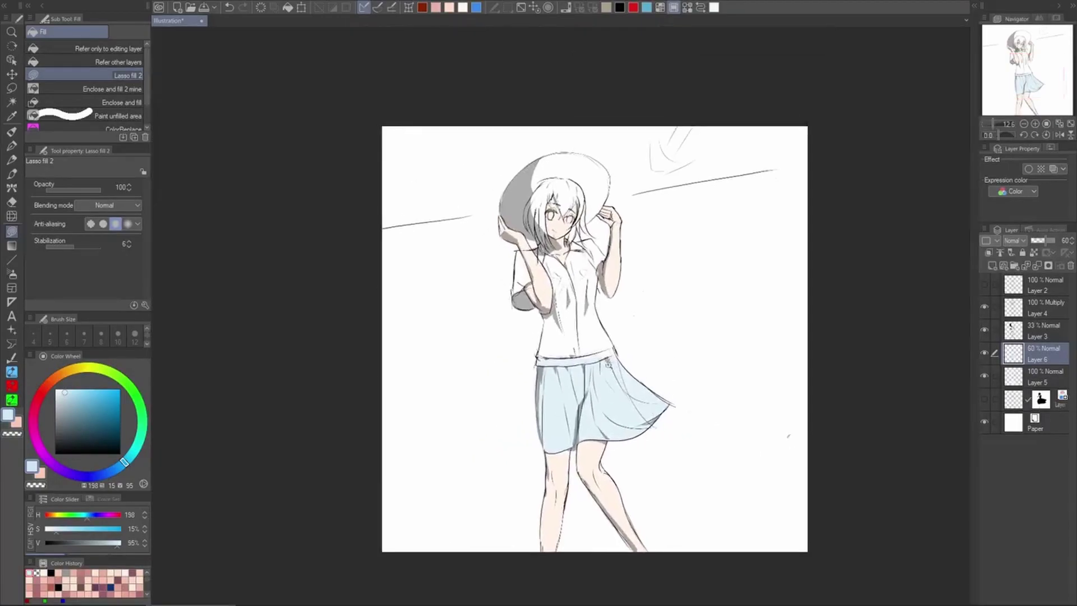
# Fill the skirt's waistband with the same pale blue
pyautogui.scroll(4, 608, 364)
pyautogui.moveTo(629, 326)
pyautogui.mouseDown()
pyautogui.moveTo(469, 352)
pyautogui.moveTo(440, 370)
pyautogui.mouseUp()
pyautogui.hotkey('ctrl', '0')
pyautogui.moveTo(676, 447); pyautogui.dragTo(672, 461)
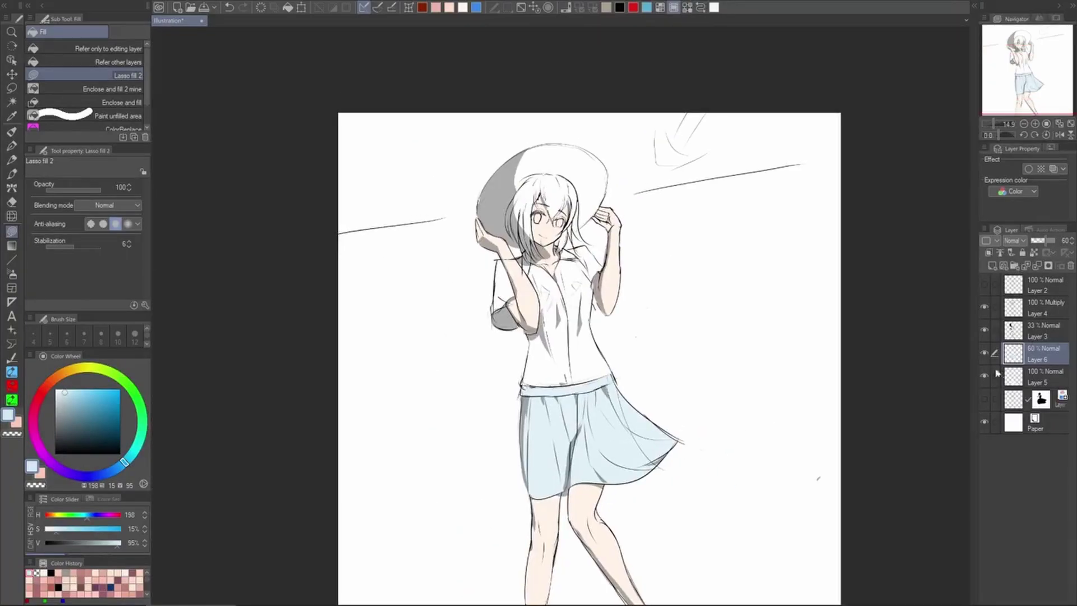
# Sample the skirt's lighter blue (H 197, S 9, V 97), add a new layer and lasso-fill the shirt from waist to lower chest
pyautogui.keyDown('alt'); pyautogui.click(612, 425); pyautogui.keyUp('alt')
pyautogui.click(993, 266)
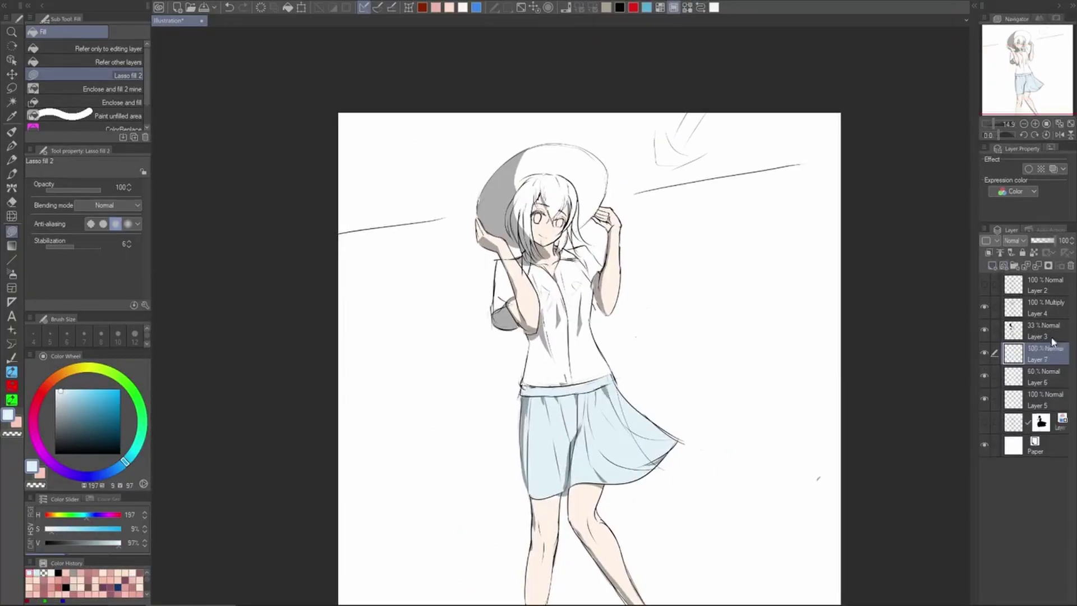
pyautogui.scroll(4, 581, 345)
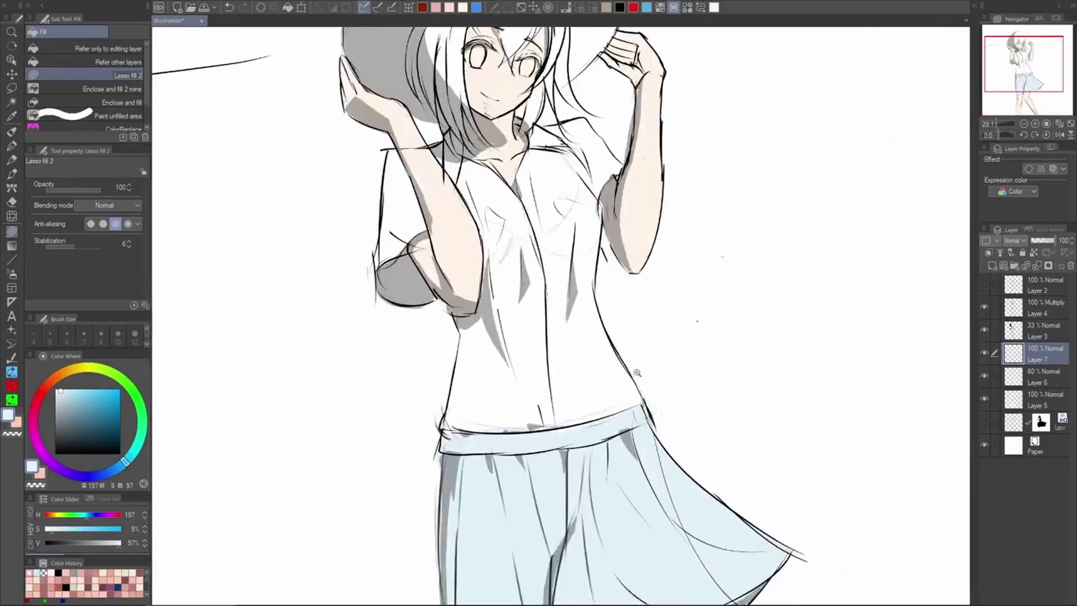
pyautogui.moveTo(642, 386)
pyautogui.mouseDown()
pyautogui.moveTo(581, 258)
pyautogui.moveTo(488, 345)
pyautogui.mouseUp()
pyautogui.moveTo(465, 464)
pyautogui.mouseDown()
pyautogui.moveTo(442, 447)
pyautogui.moveTo(497, 310)
pyautogui.mouseUp()
pyautogui.moveTo(505, 385)
pyautogui.mouseDown()
pyautogui.moveTo(519, 463)
pyautogui.moveTo(473, 447)
pyautogui.moveTo(474, 407)
pyautogui.moveTo(560, 308)
pyautogui.moveTo(600, 350)
pyautogui.mouseUp()
pyautogui.moveTo(580, 390)
pyautogui.mouseDown()
pyautogui.moveTo(565, 418)
pyautogui.moveTo(583, 467)
pyautogui.mouseUp()
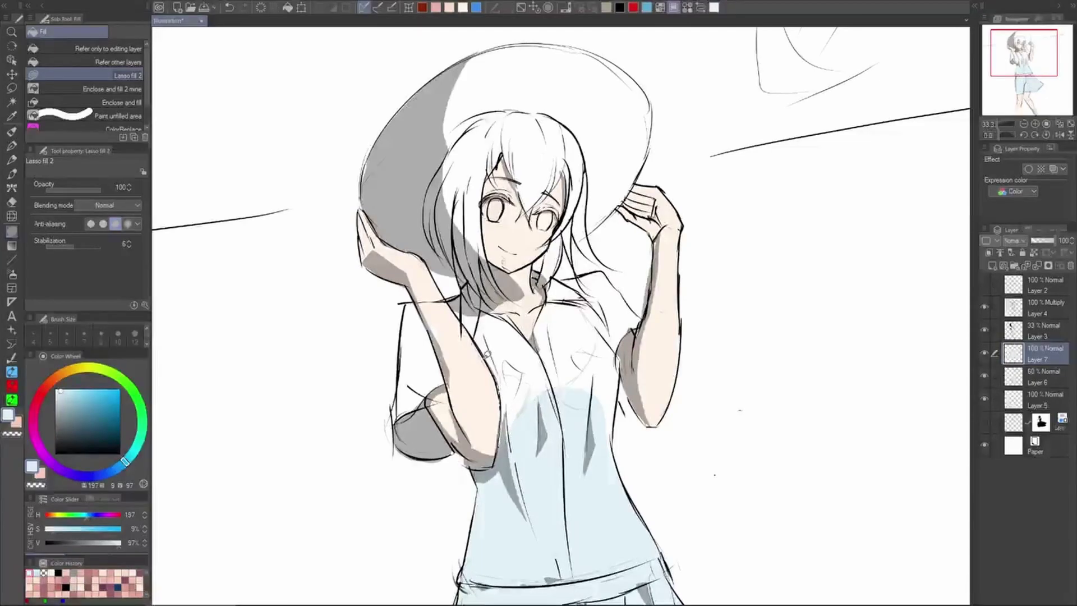
# Lasso-fill the shirt's upper chest, the front opening and the sleeve of the arm gripping the brim with light blue
pyautogui.moveTo(487, 354); pyautogui.dragTo(524, 387)
pyautogui.moveTo(554, 367)
pyautogui.mouseDown()
pyautogui.moveTo(547, 303)
pyautogui.moveTo(589, 397)
pyautogui.mouseUp()
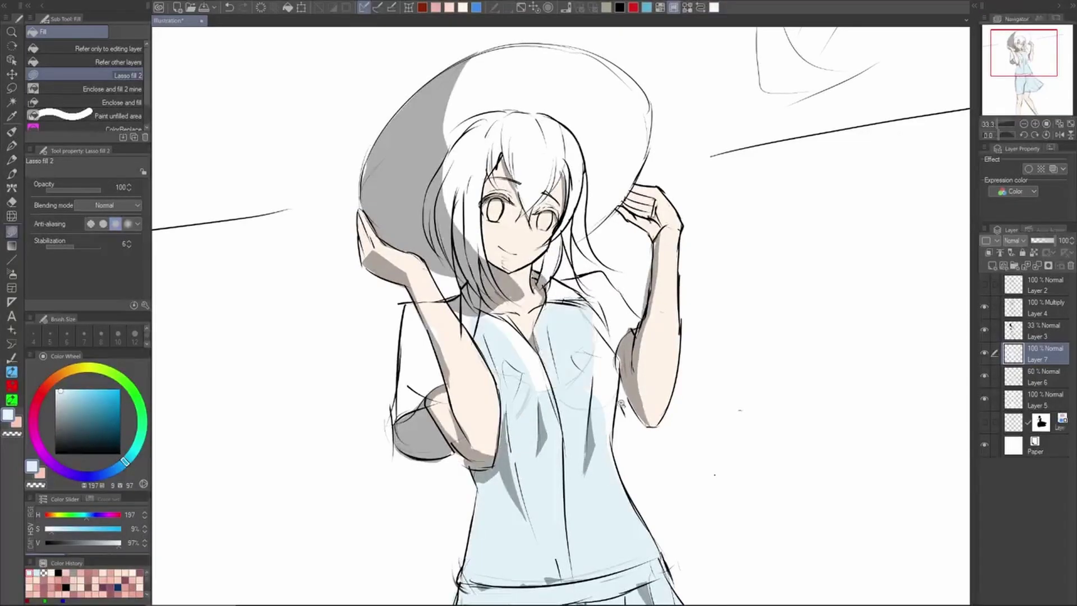
pyautogui.scroll(-5, 621, 405)
pyautogui.scroll(4, 604, 405)
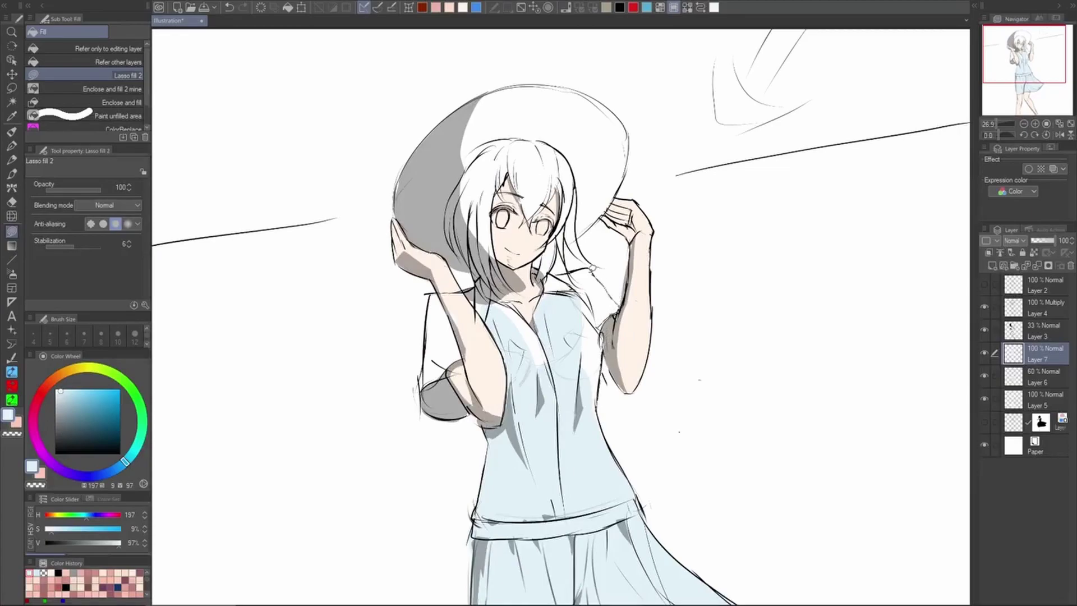
pyautogui.moveTo(561, 269)
pyautogui.mouseDown()
pyautogui.moveTo(538, 334)
pyautogui.moveTo(617, 393)
pyautogui.mouseUp()
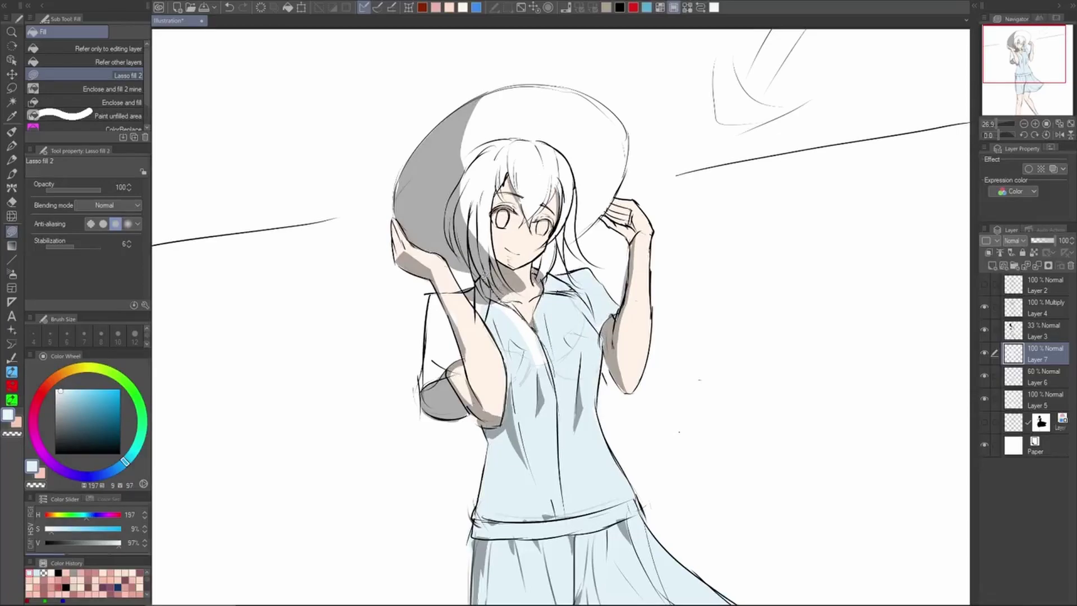
pyautogui.scroll(-3, 577, 366)
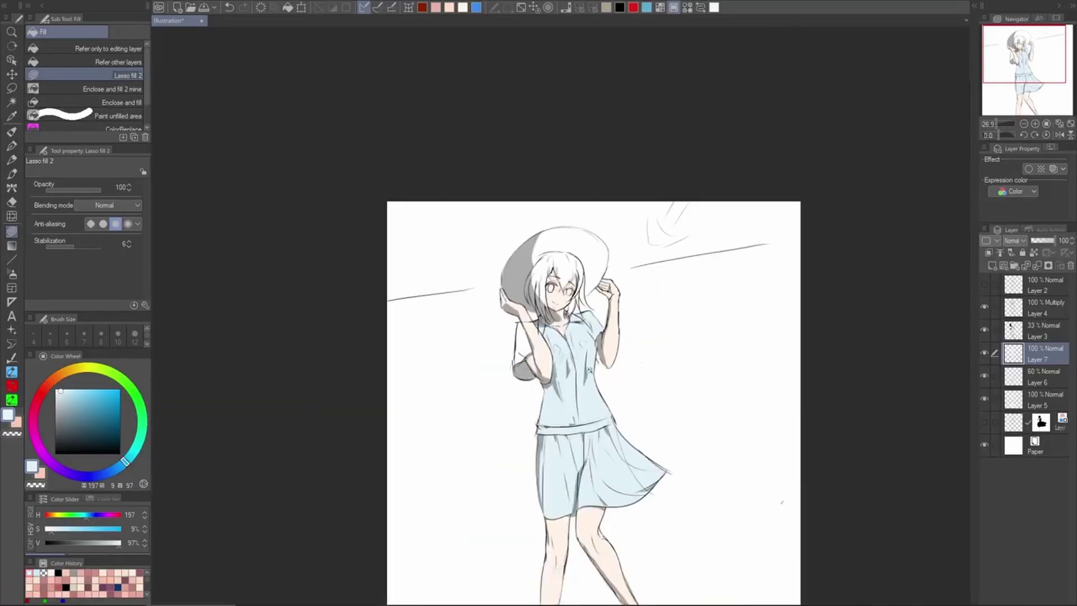
pyautogui.scroll(2, 561, 381)
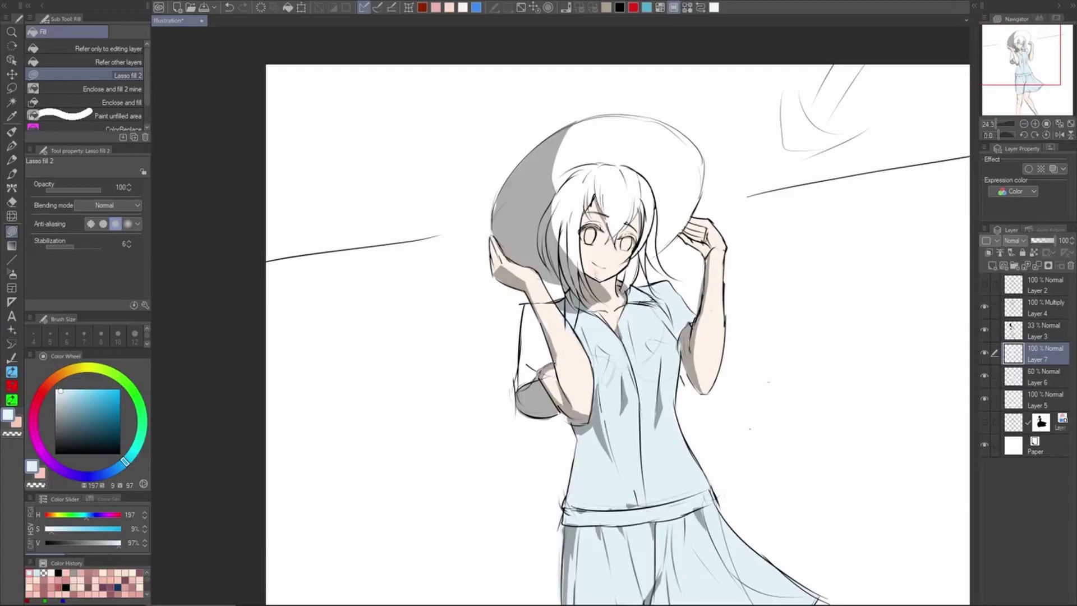
# Fill the remaining shirt sleeve behind the open hand's forearm with light blue, and merge the shirt layer into the skirt layer
pyautogui.moveTo(536, 417)
pyautogui.mouseDown()
pyautogui.moveTo(519, 394)
pyautogui.moveTo(526, 303)
pyautogui.moveTo(556, 306)
pyautogui.mouseUp()
pyautogui.scroll(-3, 583, 351)
pyautogui.moveTo(733, 399); pyautogui.dragTo(717, 274)
pyautogui.moveTo(727, 313); pyautogui.dragTo(745, 340)
pyautogui.hotkey('ctrl', 'e')
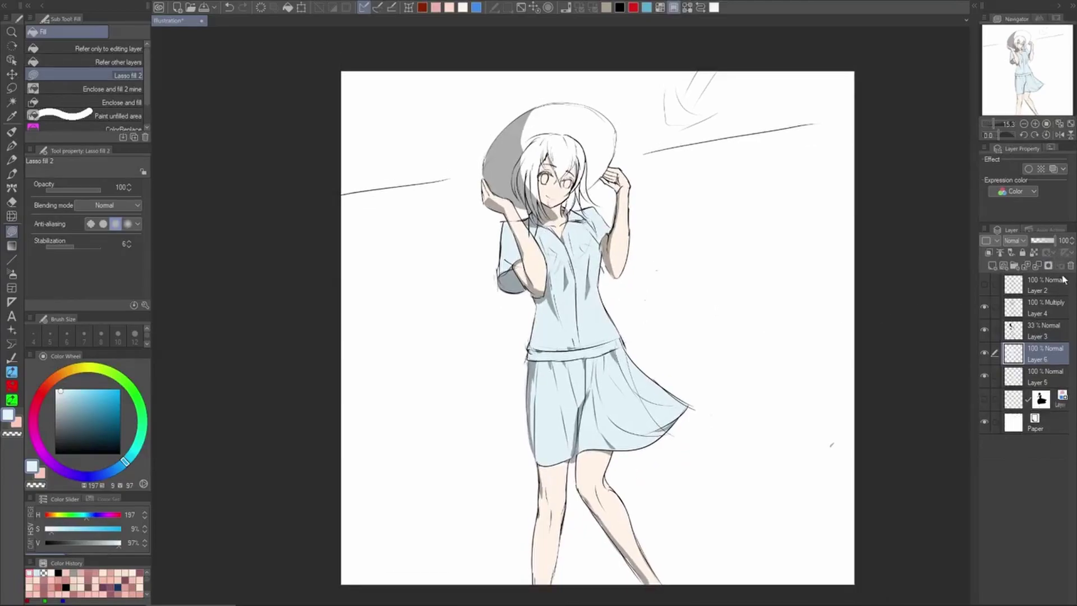
# Lower Layer 6's opacity to sample a near-white blue (H 200, S 2, V 99), lock its transparent pixels and restore opacity to 100%
pyautogui.click(1045, 243)
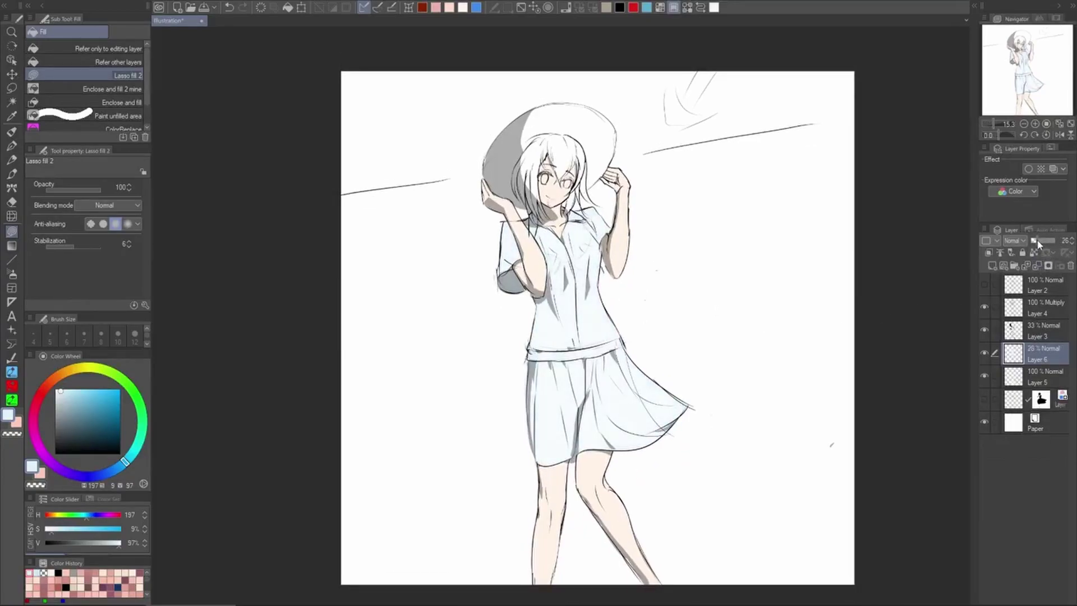
pyautogui.moveTo(1039, 242); pyautogui.dragTo(1038, 242)
pyautogui.keyDown('alt'); pyautogui.click(599, 325); pyautogui.keyUp('alt')
pyautogui.click(1035, 254)
pyautogui.moveTo(1041, 241); pyautogui.dragTo(1057, 241)
# Recolor the entire outfit on Layer 6 with the near-white blue using a full-canvas selection, and clear the selection
pyautogui.hotkey('ctrl', 'a')
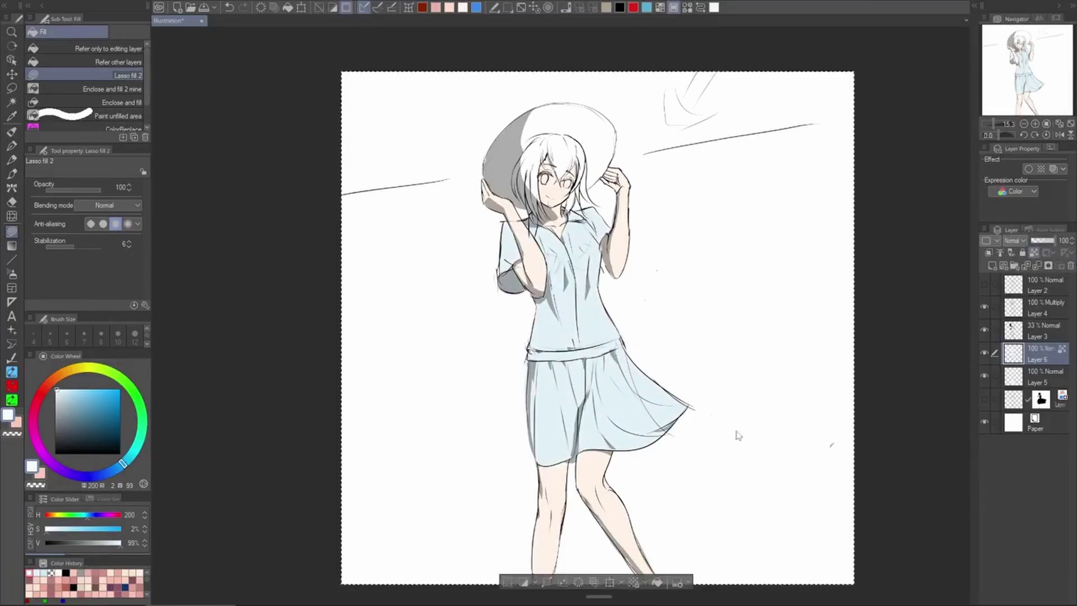
pyautogui.click(657, 582)
pyautogui.hotkey('ctrl', 'd')
pyautogui.moveTo(703, 376); pyautogui.dragTo(705, 414)
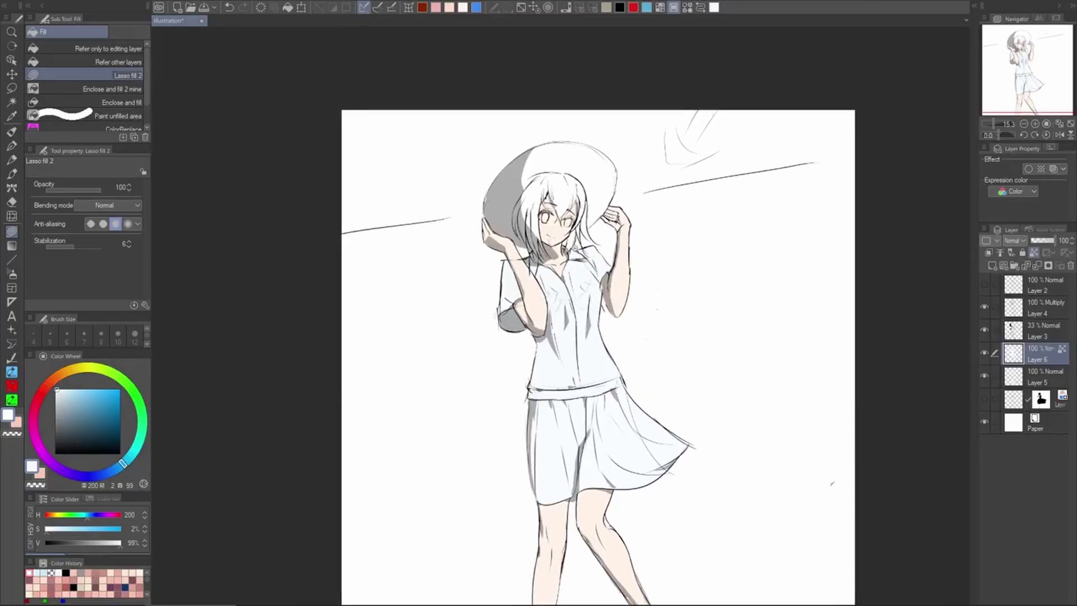
pyautogui.scroll(3, 752, 339)
pyautogui.scroll(-2, 736, 298)
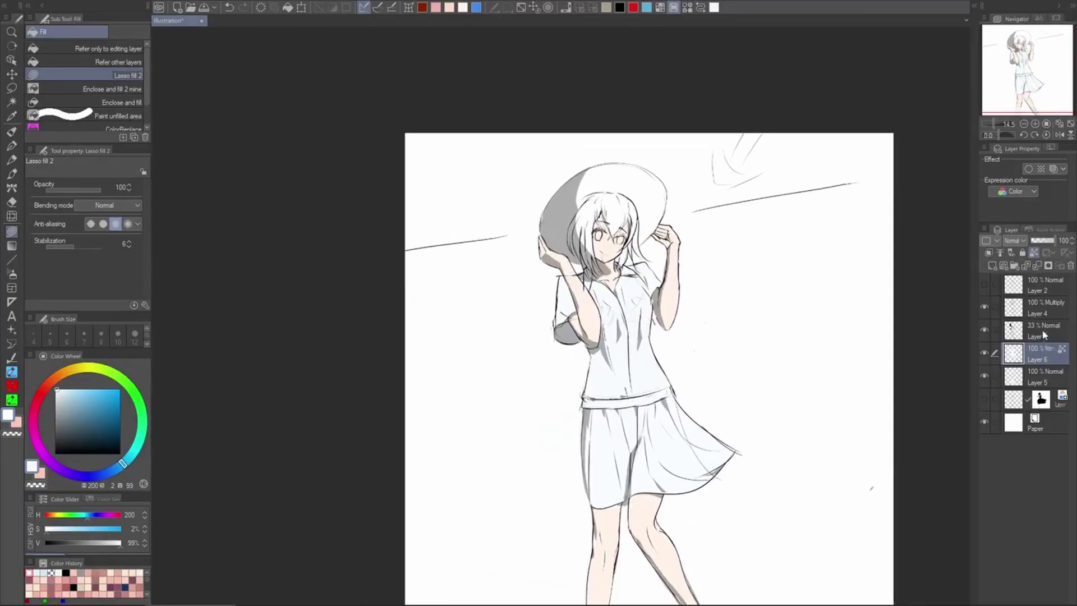
# Try Color burn on the gray shading of Layer 3, and set the layer's blending mode to Multiply
pyautogui.click(1042, 328)
pyautogui.click(1015, 240)
pyautogui.click(1018, 284)
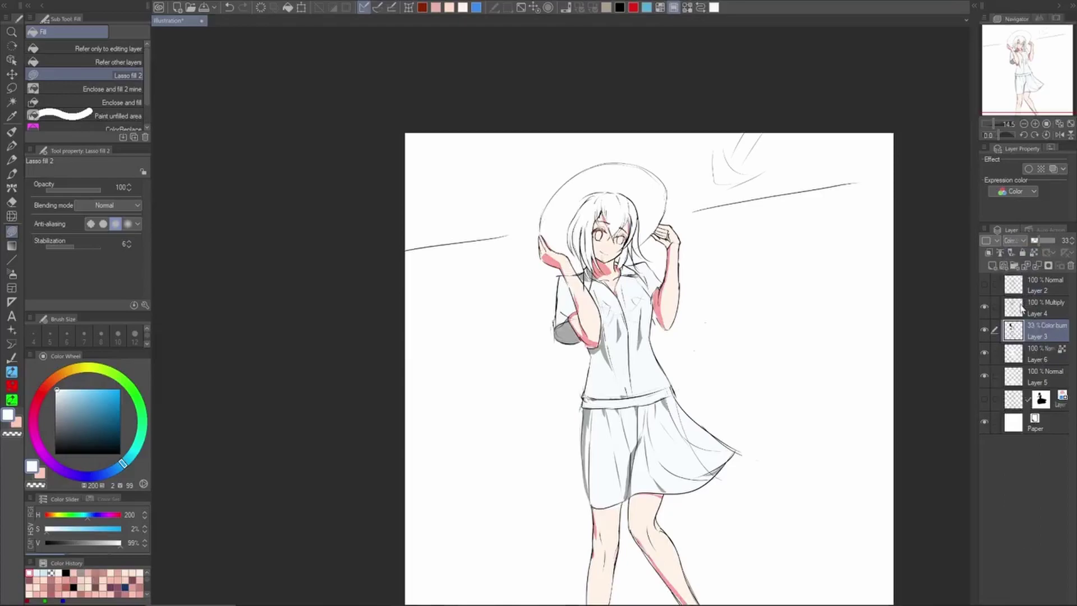
pyautogui.click(1014, 241)
pyautogui.click(1019, 266)
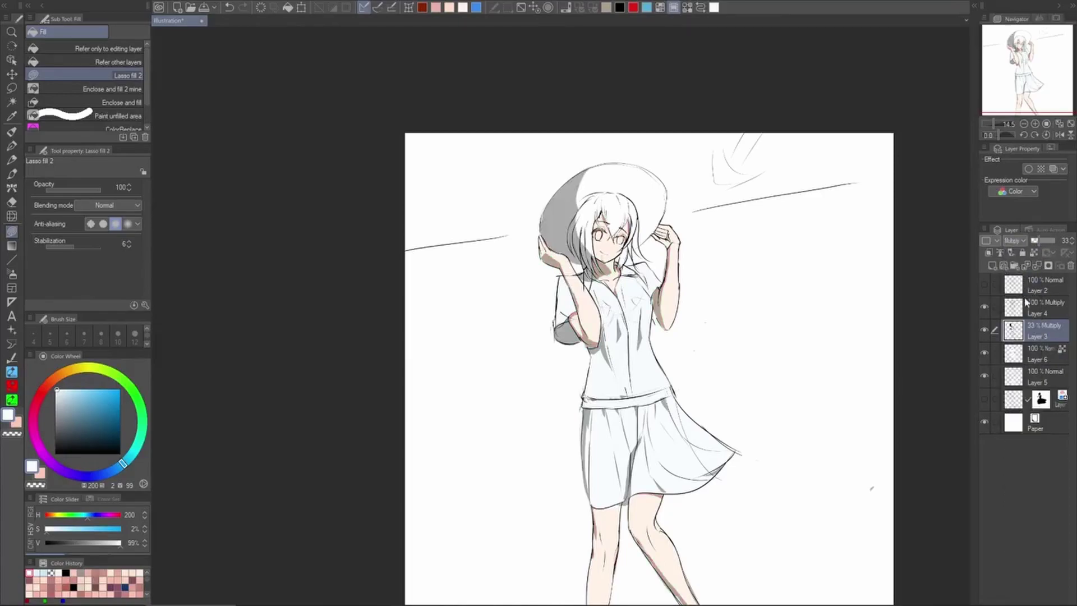
pyautogui.click(1017, 240)
pyautogui.click(1024, 243)
# Load Layer 5's skin as a selection, fill Layer 3's transparency-locked shading there with peach (H 20, S 22, V 100), and set its opacity to 60%
pyautogui.click(1048, 381)
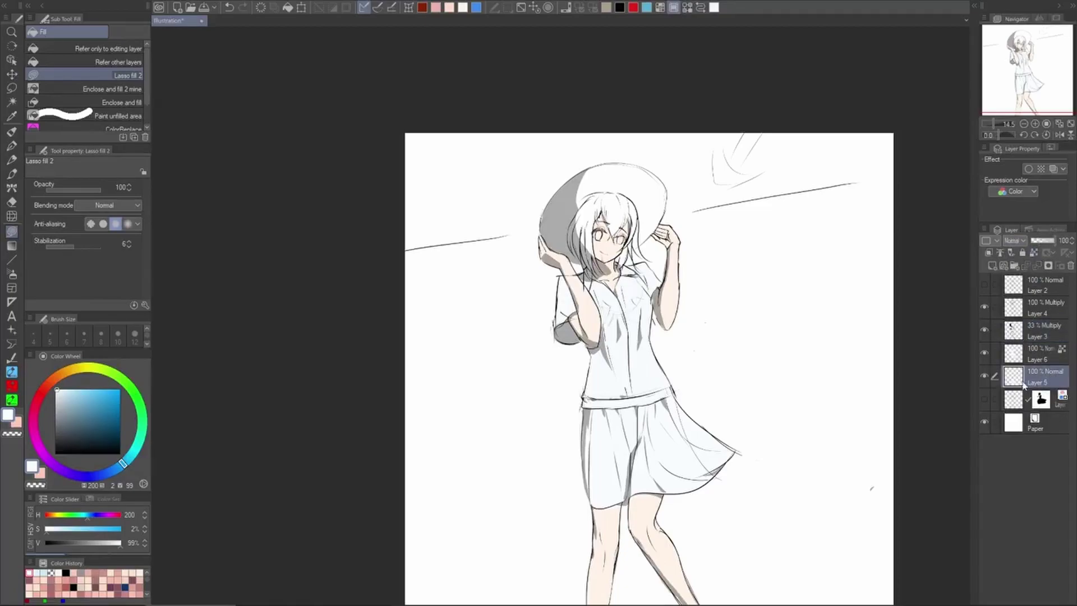
pyautogui.keyDown('ctrl'); pyautogui.click(1021, 384); pyautogui.keyUp('ctrl')
pyautogui.click(1029, 337)
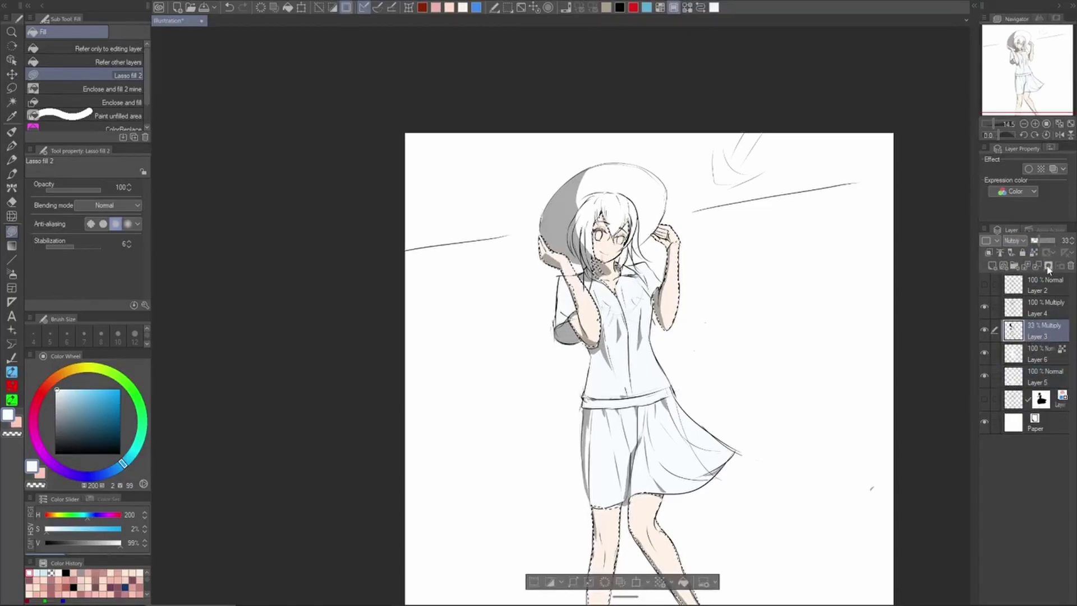
pyautogui.click(454, 8)
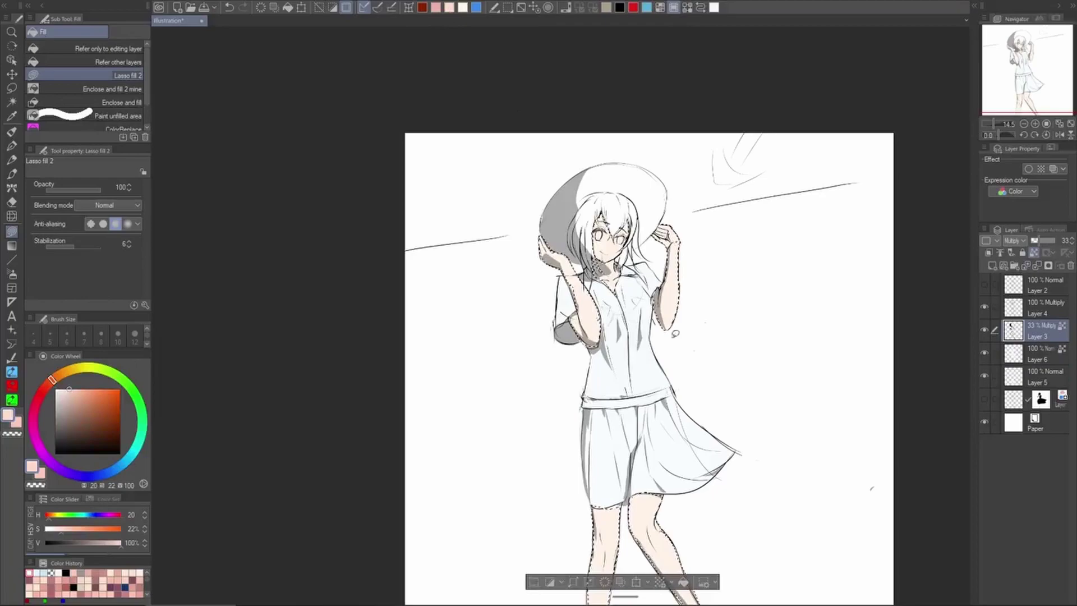
pyautogui.click(683, 583)
pyautogui.moveTo(1049, 241); pyautogui.dragTo(1047, 244)
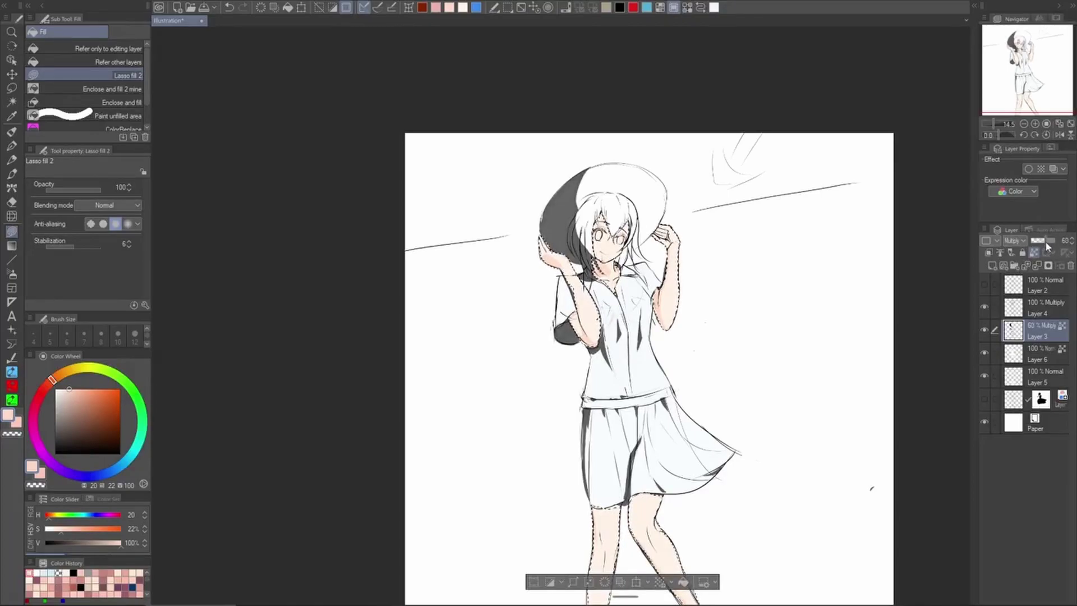
# Adjust the opacity of Layer 3's shading to 63% and clear the selection
pyautogui.moveTo(1046, 244); pyautogui.dragTo(1038, 243)
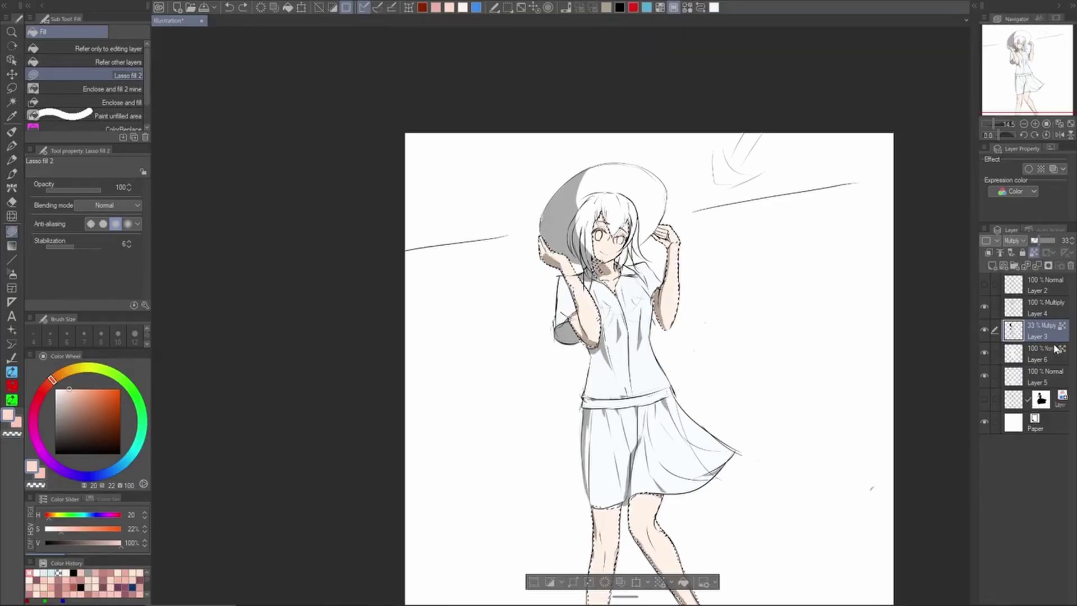
pyautogui.moveTo(1035, 244); pyautogui.dragTo(1049, 244)
pyautogui.hotkey('ctrl', 'd')
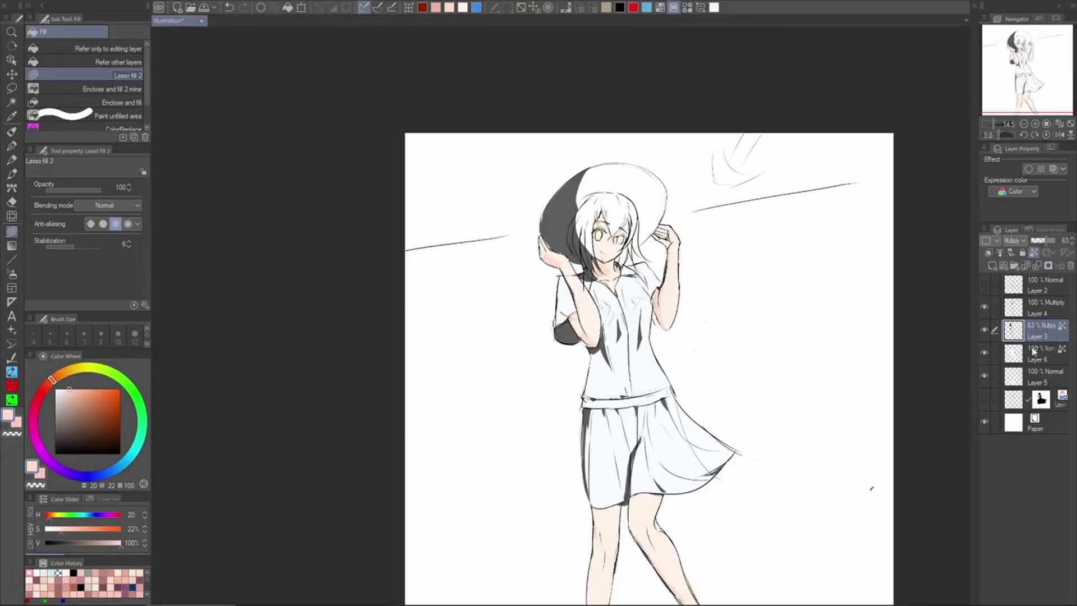
# Examine the peach shading on the girl's face, neck, arms and legs up close and at full-figure size
pyautogui.scroll(3, 668, 283)
pyautogui.press('p')
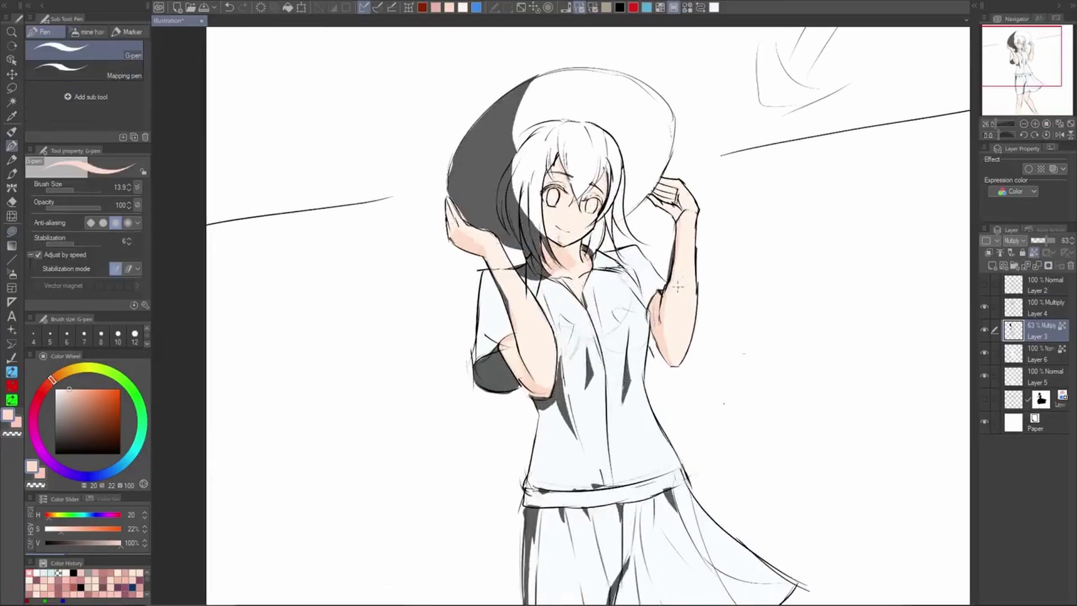
pyautogui.press('g')
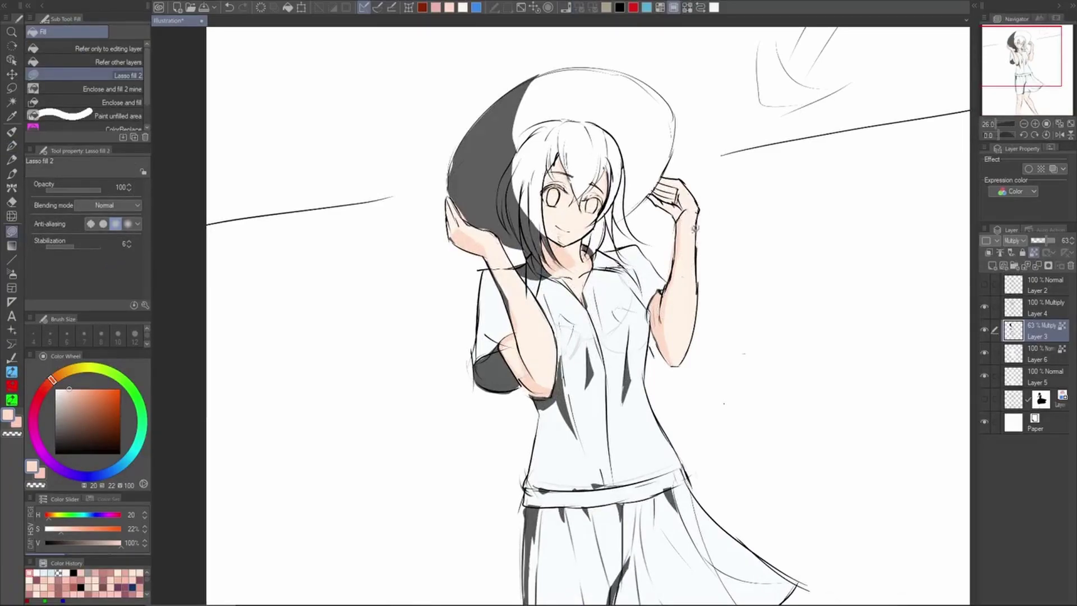
pyautogui.moveTo(510, 271)
pyautogui.mouseDown()
pyautogui.moveTo(519, 311)
pyautogui.moveTo(492, 250)
pyautogui.mouseUp()
pyautogui.scroll(-5, 626, 343)
pyautogui.scroll(3, 639, 426)
pyautogui.moveTo(655, 473)
pyautogui.mouseDown()
pyautogui.moveTo(583, 515)
pyautogui.moveTo(644, 461)
pyautogui.mouseUp()
pyautogui.moveTo(577, 548)
pyautogui.mouseDown()
pyautogui.moveTo(609, 425)
pyautogui.moveTo(527, 500)
pyautogui.mouseUp()
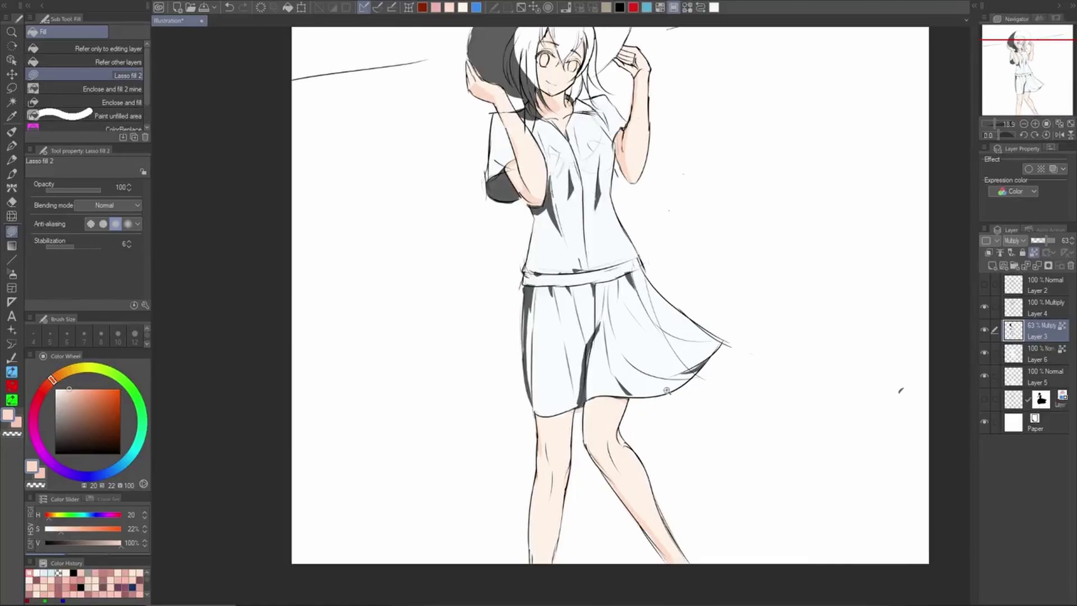
pyautogui.scroll(-2, 667, 390)
pyautogui.scroll(5, 609, 301)
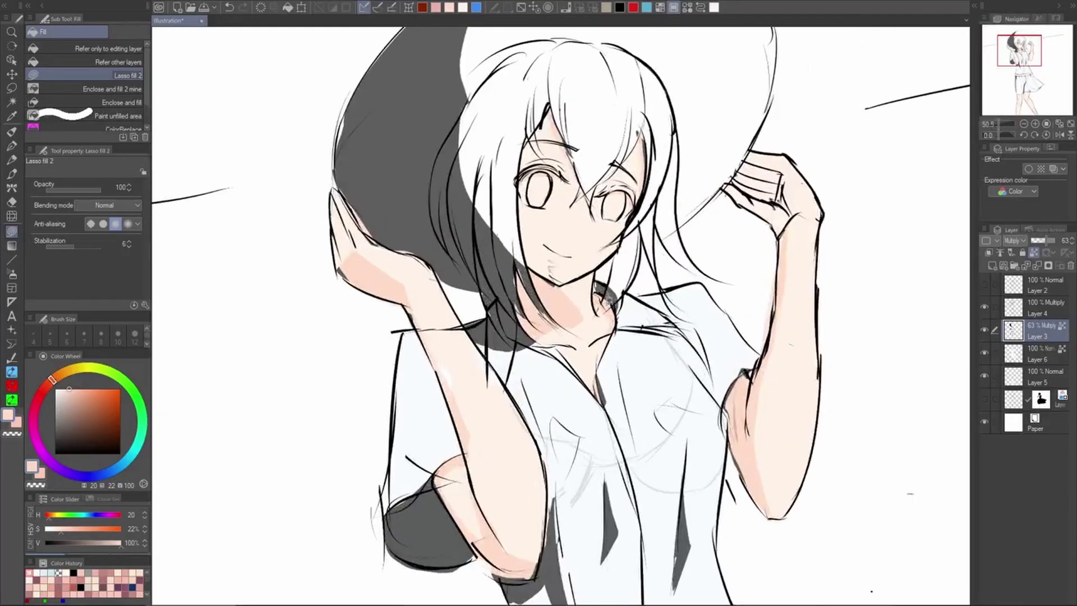
pyautogui.moveTo(575, 330); pyautogui.dragTo(598, 396)
pyautogui.scroll(-5, 663, 318)
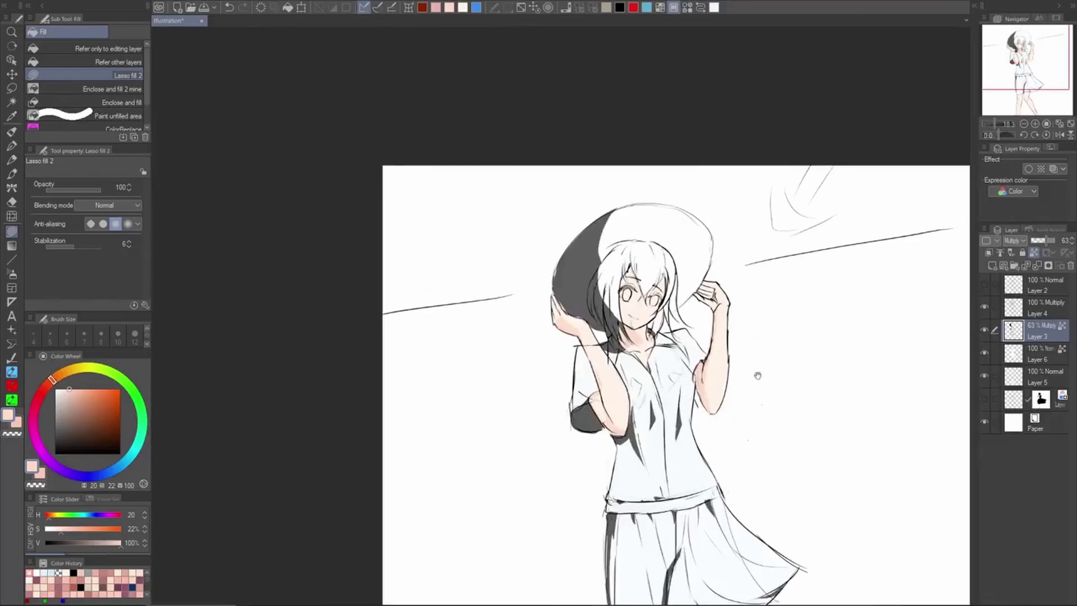
pyautogui.scroll(-3, 761, 384)
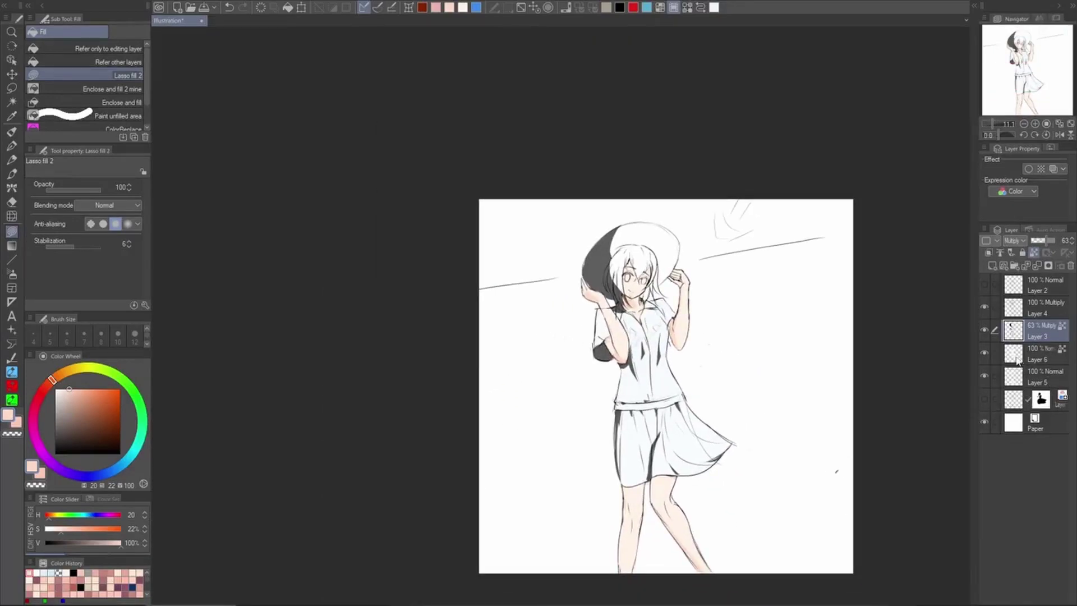
# Load Layer 6's outfit as a selection, fill Layer 3's shading there with light blue (H 207, S 13, V 89), and set its opacity to 58%
pyautogui.keyDown('ctrl'); pyautogui.click(1018, 361); pyautogui.keyUp('ctrl')
pyautogui.moveTo(811, 412); pyautogui.dragTo(782, 405)
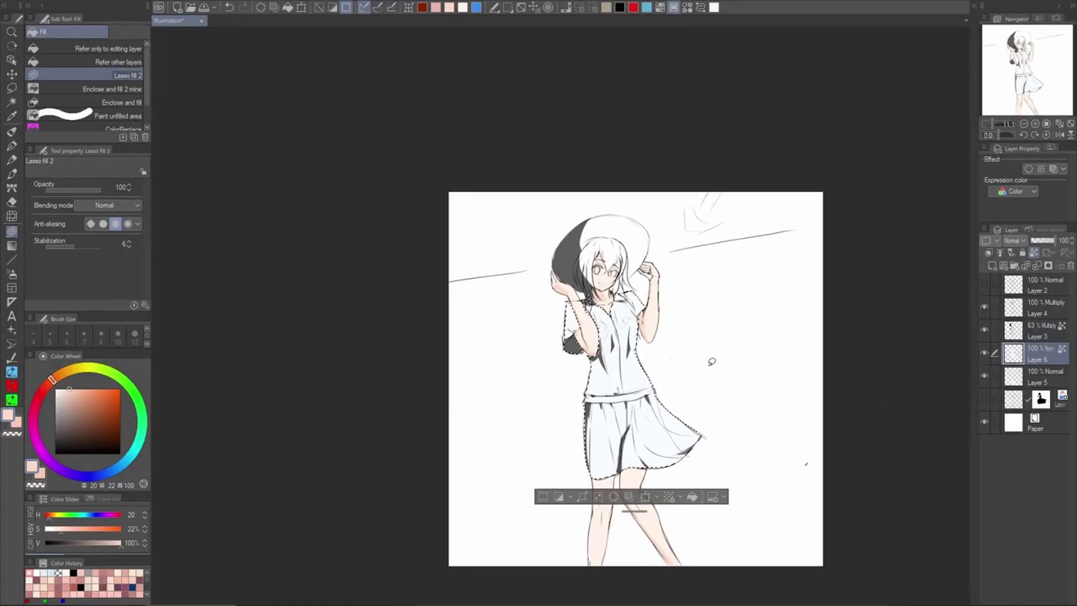
pyautogui.keyDown('alt'); pyautogui.click(673, 377); pyautogui.keyUp('alt')
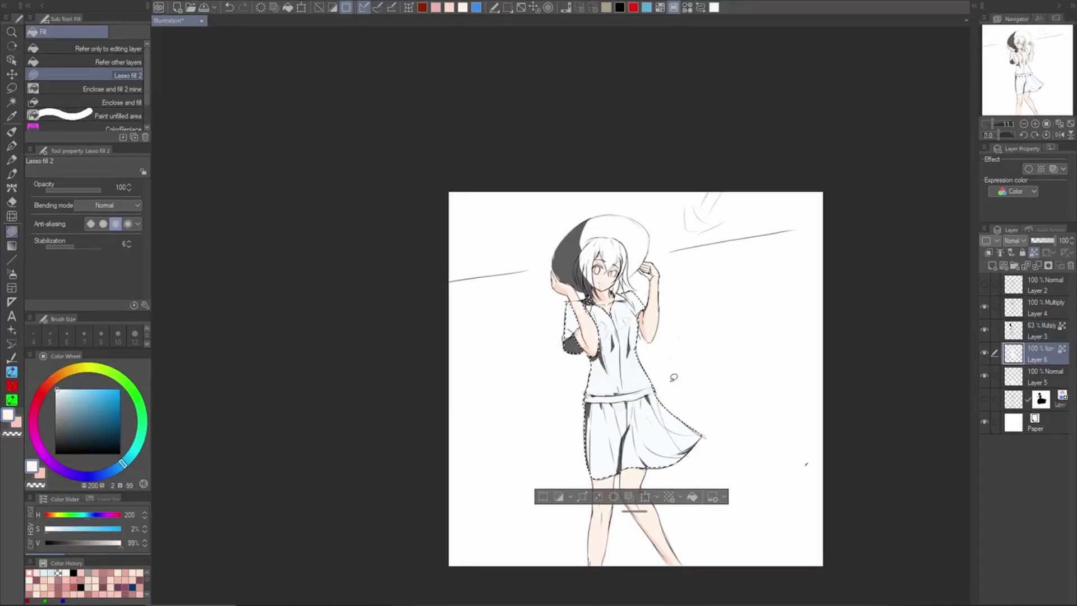
pyautogui.click(1027, 336)
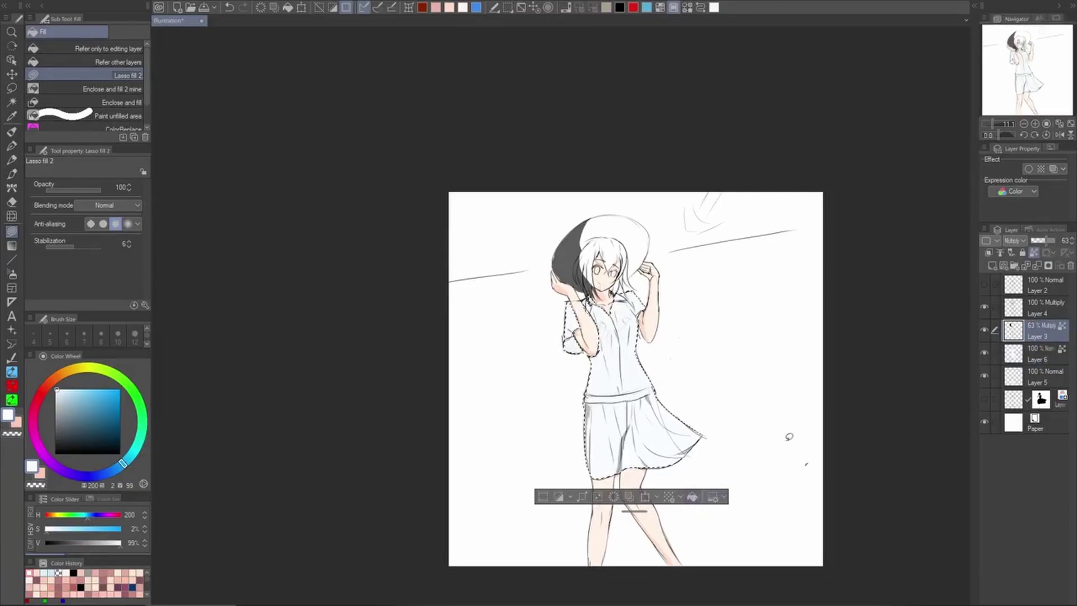
pyautogui.moveTo(62, 387); pyautogui.dragTo(65, 392)
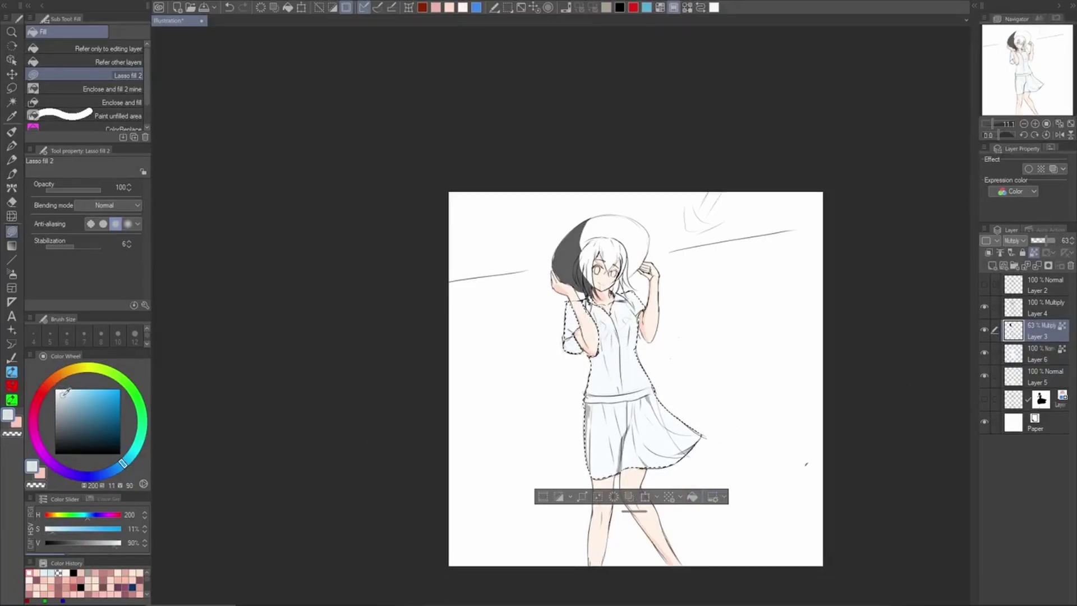
pyautogui.moveTo(133, 479); pyautogui.dragTo(118, 466)
pyautogui.click(694, 497)
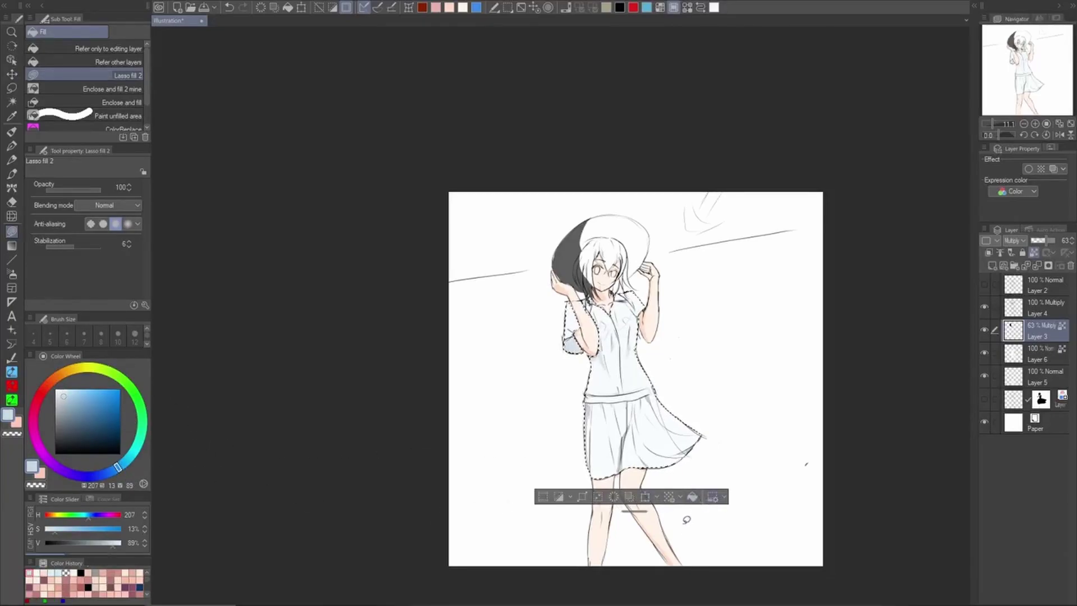
pyautogui.hotkey('ctrl', 'd')
pyautogui.moveTo(1052, 247); pyautogui.dragTo(1046, 240)
# Fill the whole hat on Layer 6 with pale cream (H 38, S 13, V 100) using Lasso fill, leaving out the hair
pyautogui.click(1035, 359)
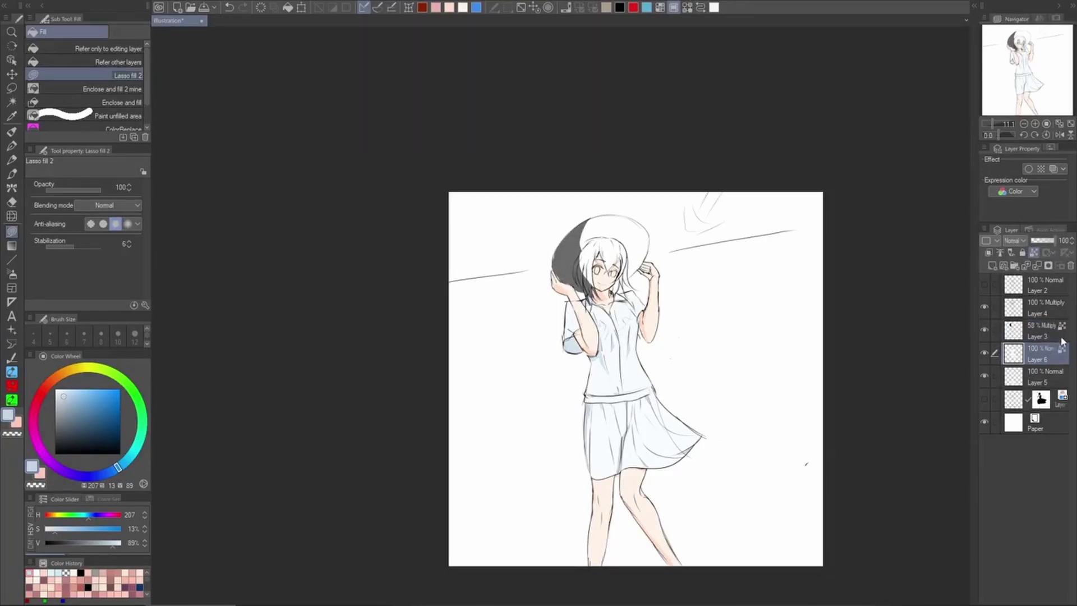
pyautogui.moveTo(681, 343); pyautogui.dragTo(688, 398)
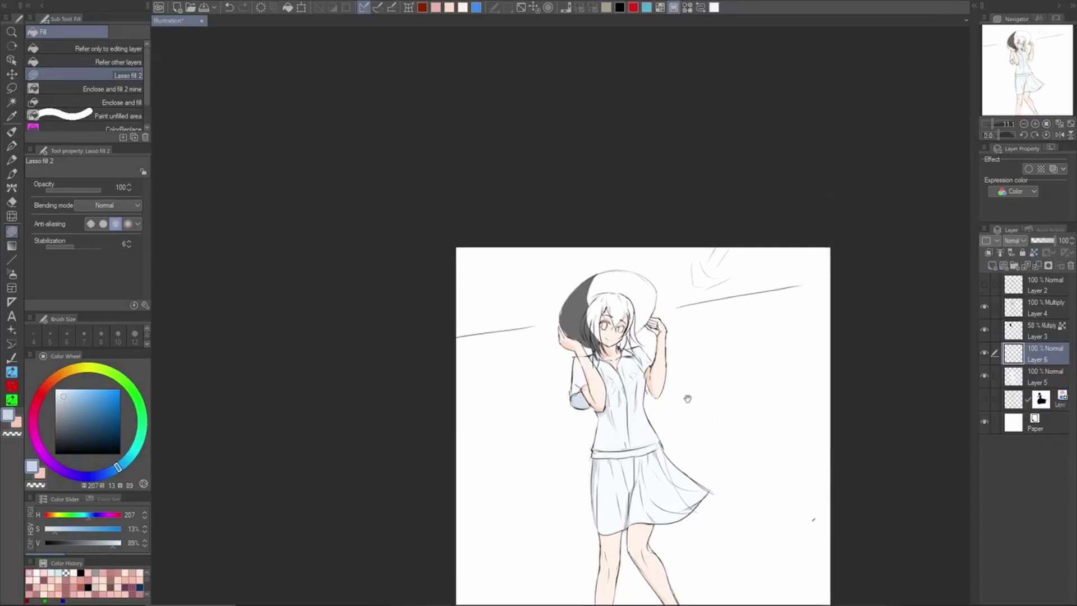
pyautogui.scroll(5, 688, 399)
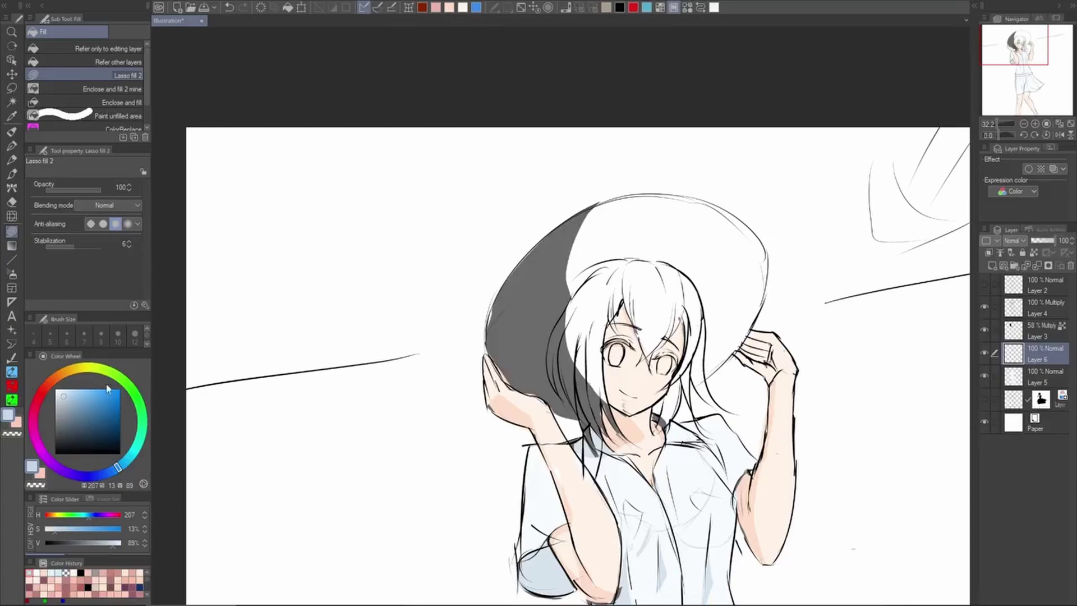
pyautogui.click(67, 370)
pyautogui.click(63, 391)
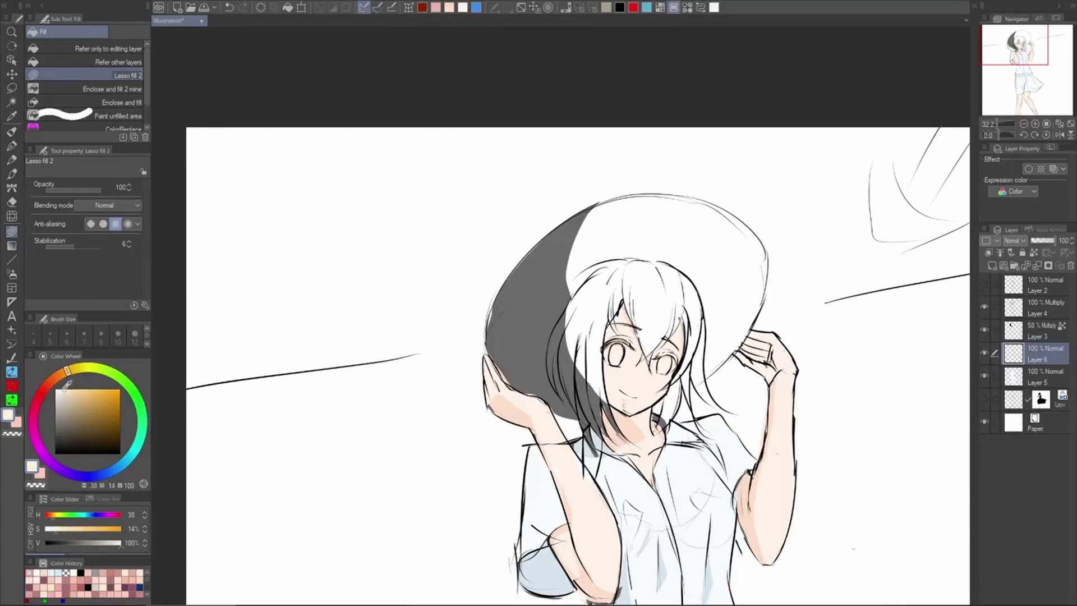
pyautogui.moveTo(732, 356)
pyautogui.mouseDown()
pyautogui.moveTo(709, 377)
pyautogui.moveTo(703, 304)
pyautogui.moveTo(761, 288)
pyautogui.moveTo(768, 247)
pyautogui.moveTo(702, 199)
pyautogui.moveTo(753, 285)
pyautogui.mouseUp()
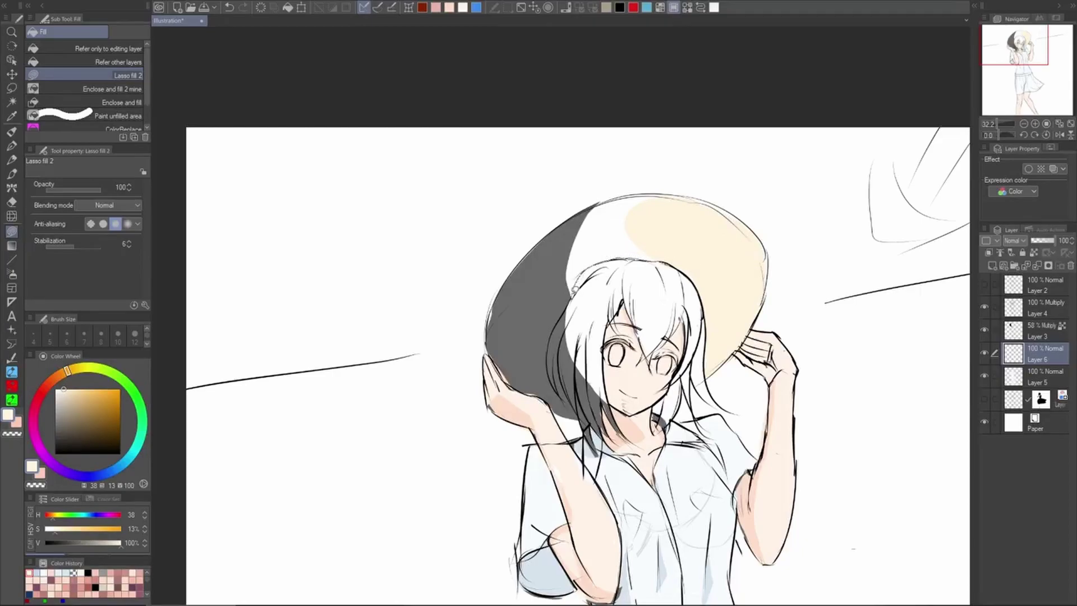
pyautogui.moveTo(555, 326)
pyautogui.mouseDown()
pyautogui.moveTo(540, 246)
pyautogui.moveTo(643, 251)
pyautogui.mouseUp()
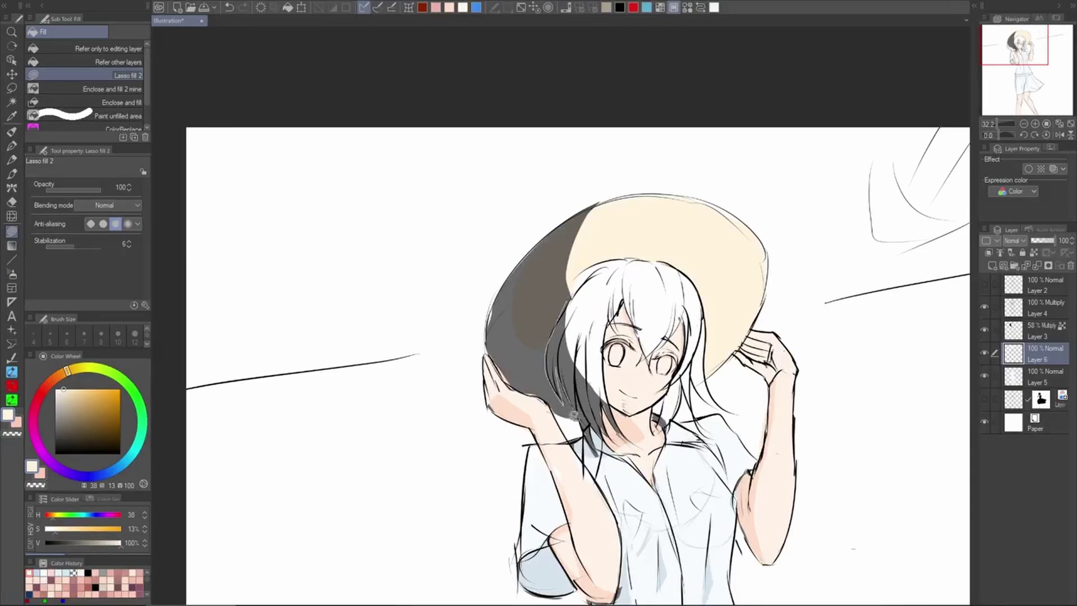
pyautogui.moveTo(557, 404)
pyautogui.mouseDown()
pyautogui.moveTo(494, 367)
pyautogui.moveTo(571, 228)
pyautogui.mouseUp()
# Load Layer 6's hat as a selection, fill Layer 3's shading there with tan (H 35, S 27, V 82), and clear the selection
pyautogui.scroll(-4, 542, 303)
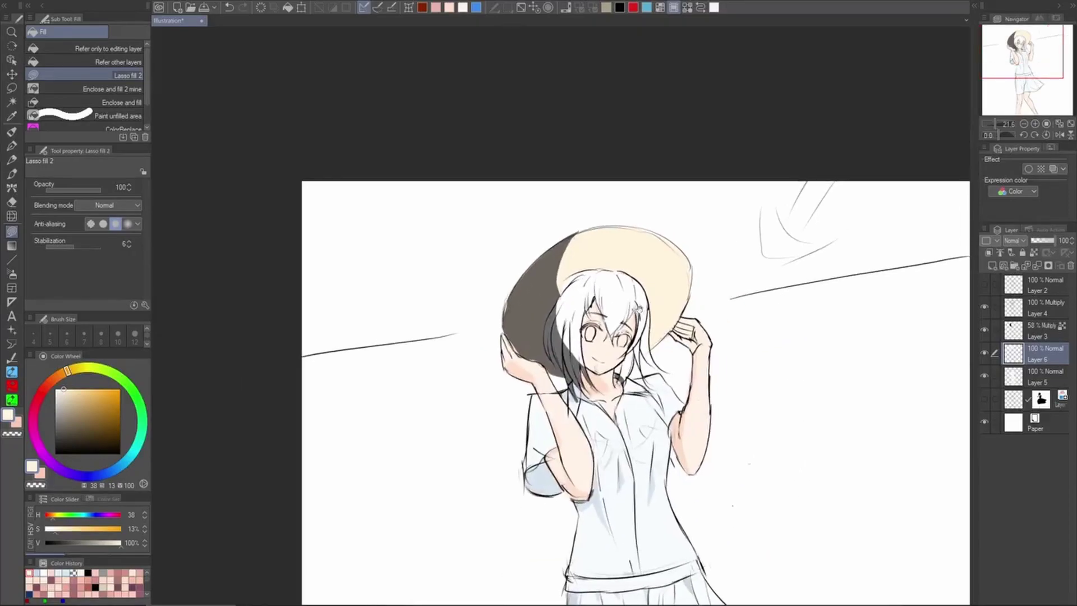
pyautogui.scroll(-4, 699, 267)
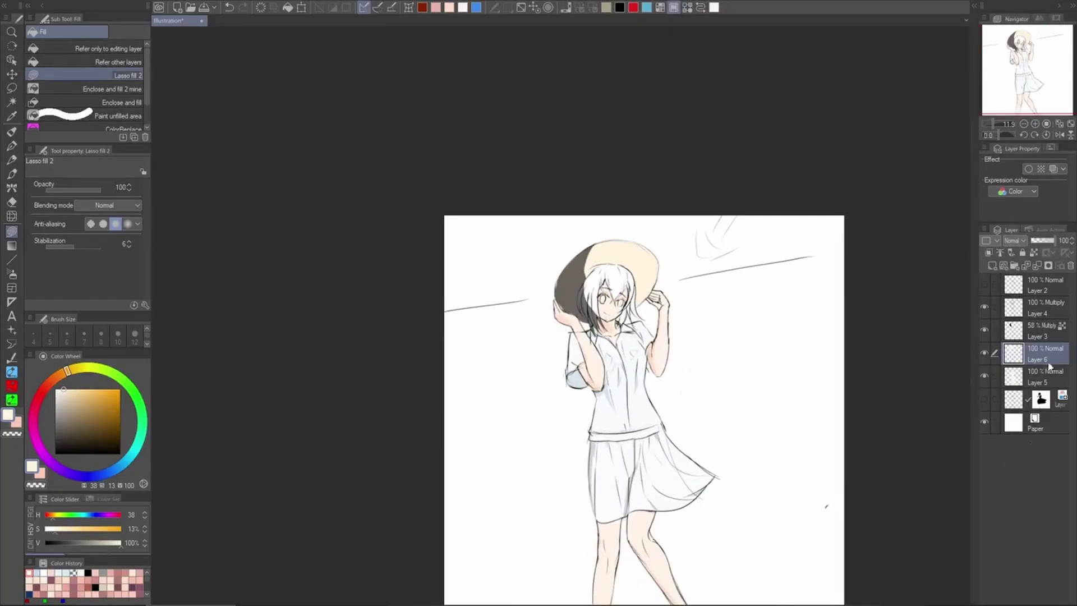
pyautogui.keyDown('ctrl'); pyautogui.click(1013, 355); pyautogui.keyUp('ctrl')
pyautogui.click(1022, 331)
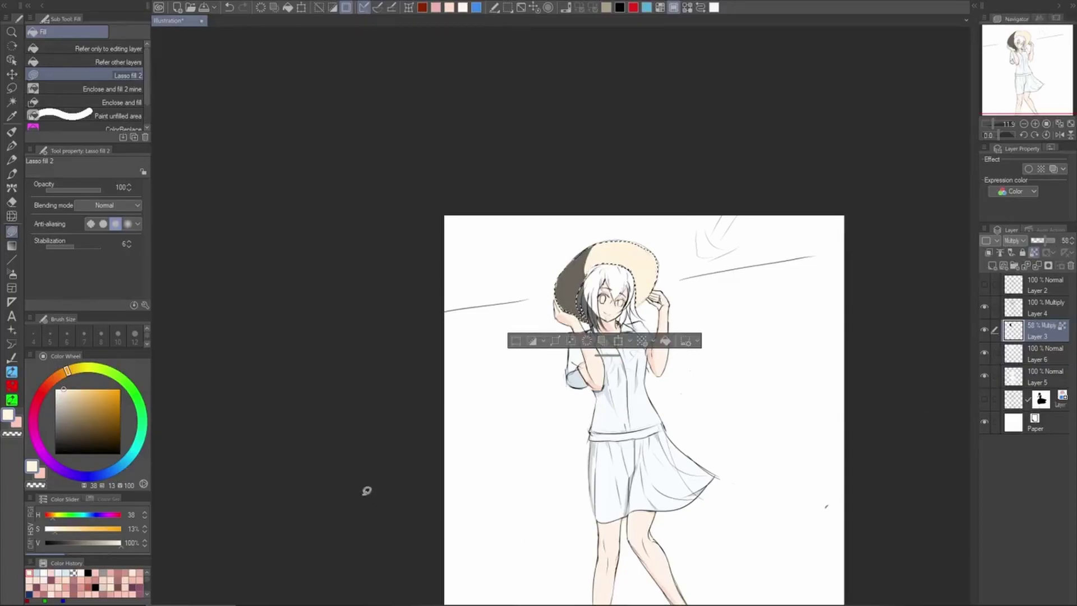
pyautogui.click(64, 372)
pyautogui.click(67, 393)
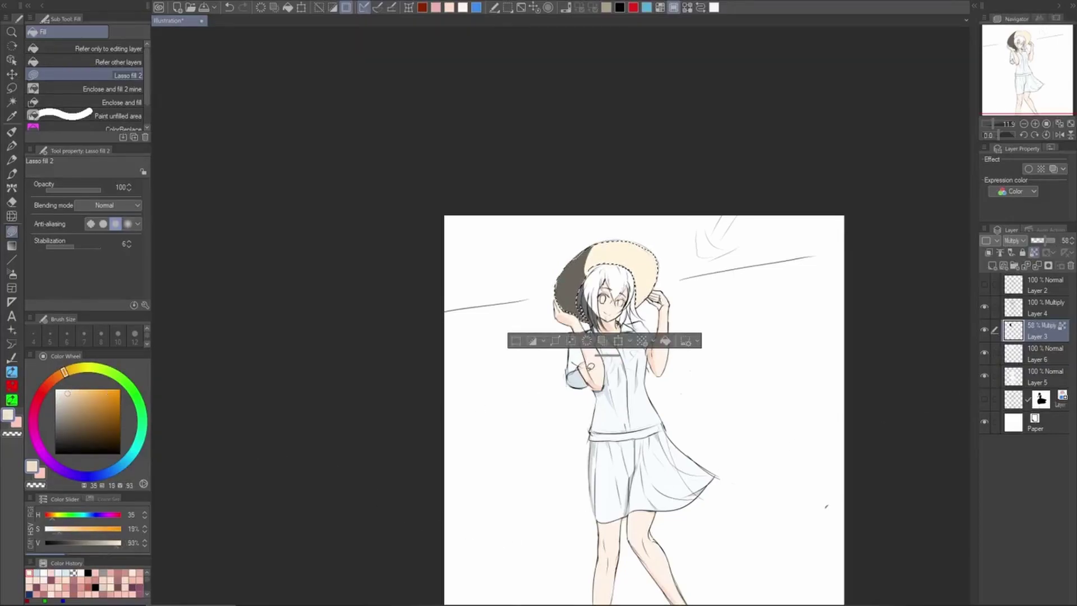
pyautogui.click(666, 346)
pyautogui.click(72, 401)
pyautogui.click(666, 340)
pyautogui.hotkey('ctrl', 'd')
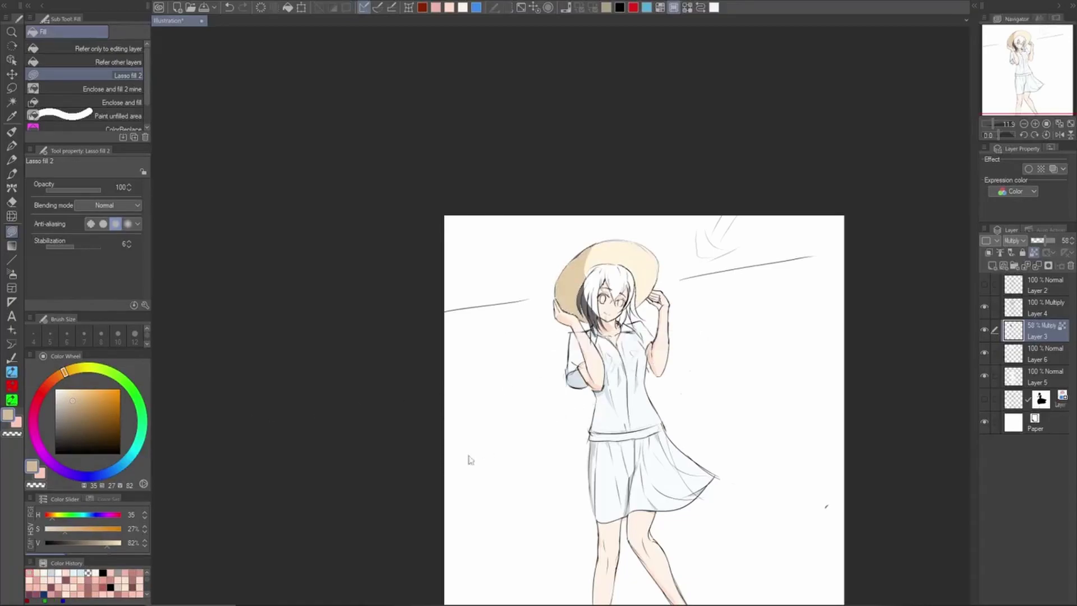
# Examine the colored hat, outfit and skin with their shading at several zoom levels
pyautogui.scroll(-2, 665, 448)
pyautogui.scroll(5, 914, 428)
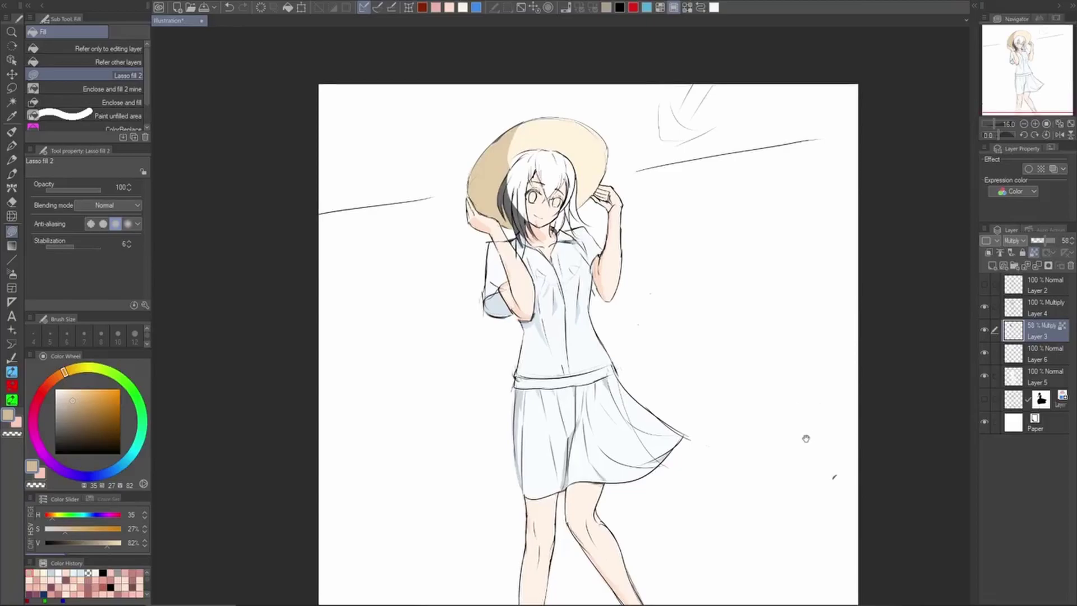
pyautogui.moveTo(806, 436); pyautogui.dragTo(906, 514)
pyautogui.click(1033, 312)
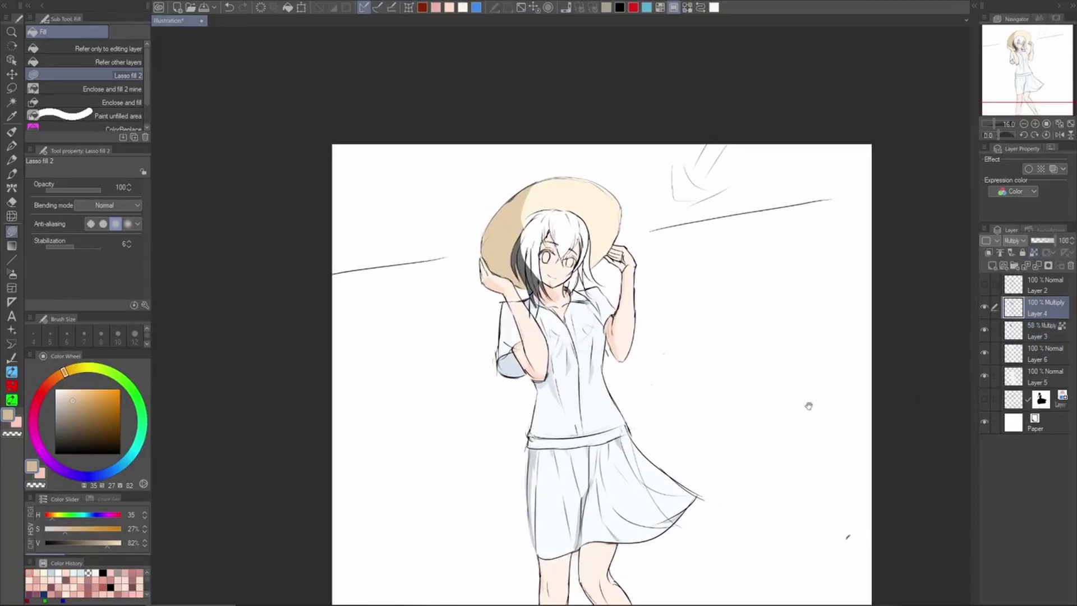
pyautogui.scroll(-1, 861, 447)
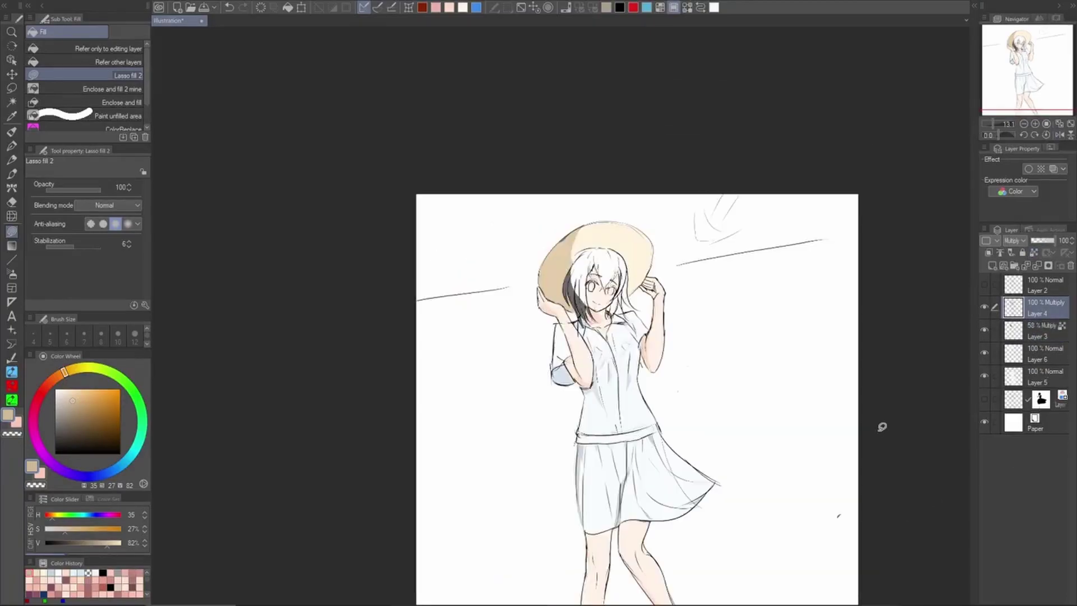
pyautogui.moveTo(906, 456); pyautogui.dragTo(899, 384)
pyautogui.moveTo(808, 461); pyautogui.dragTo(805, 476)
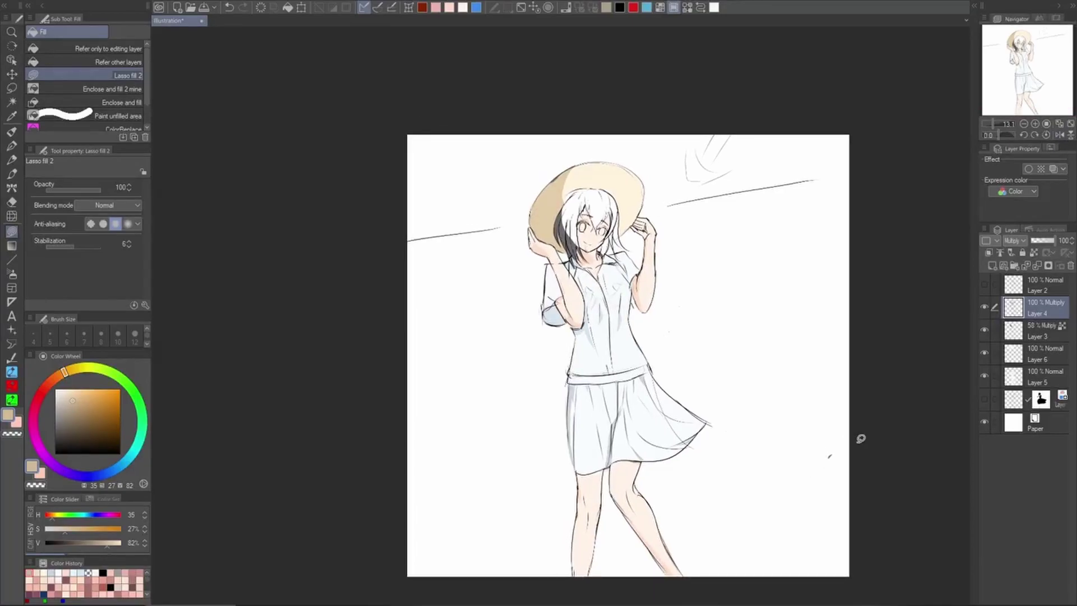
pyautogui.moveTo(821, 401); pyautogui.dragTo(825, 425)
pyautogui.scroll(3, 578, 228)
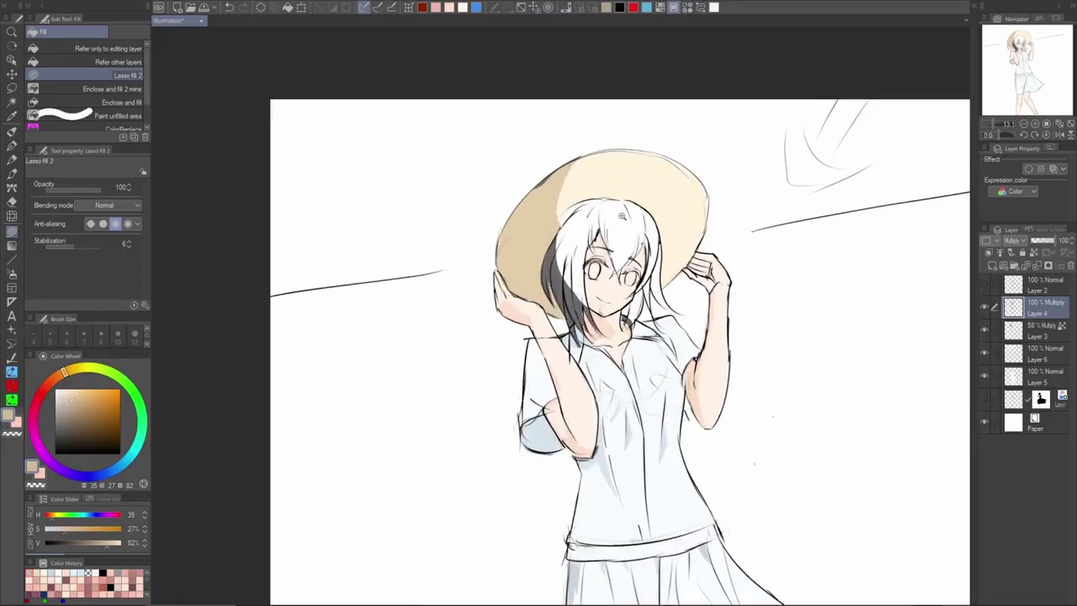
# Add a new raster layer directly above Layer 6, beneath the Layer 3 shading
pyautogui.click(1032, 336)
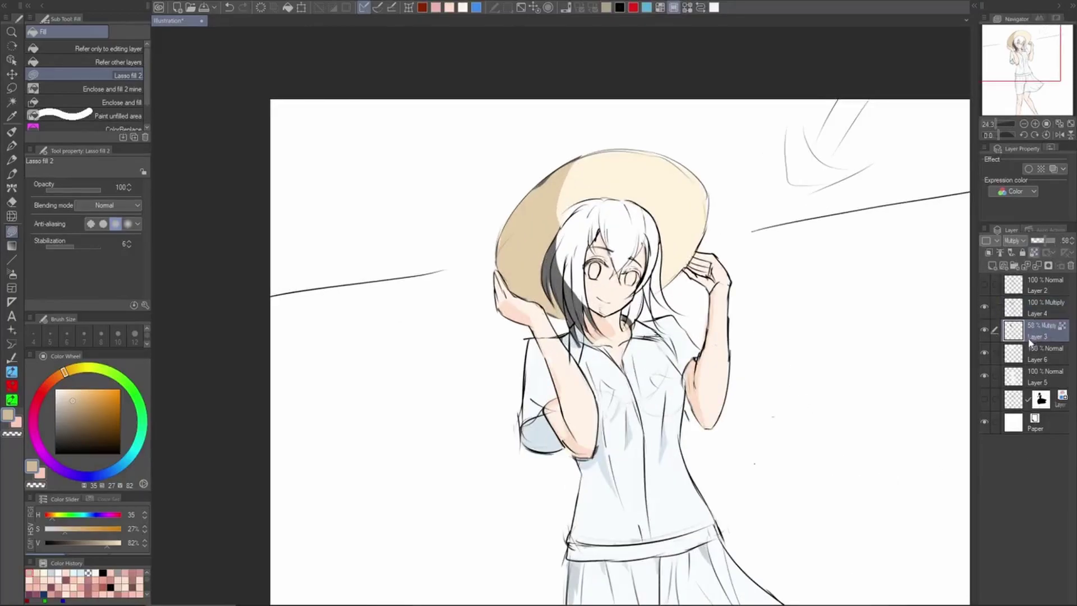
pyautogui.click(1044, 353)
pyautogui.click(992, 266)
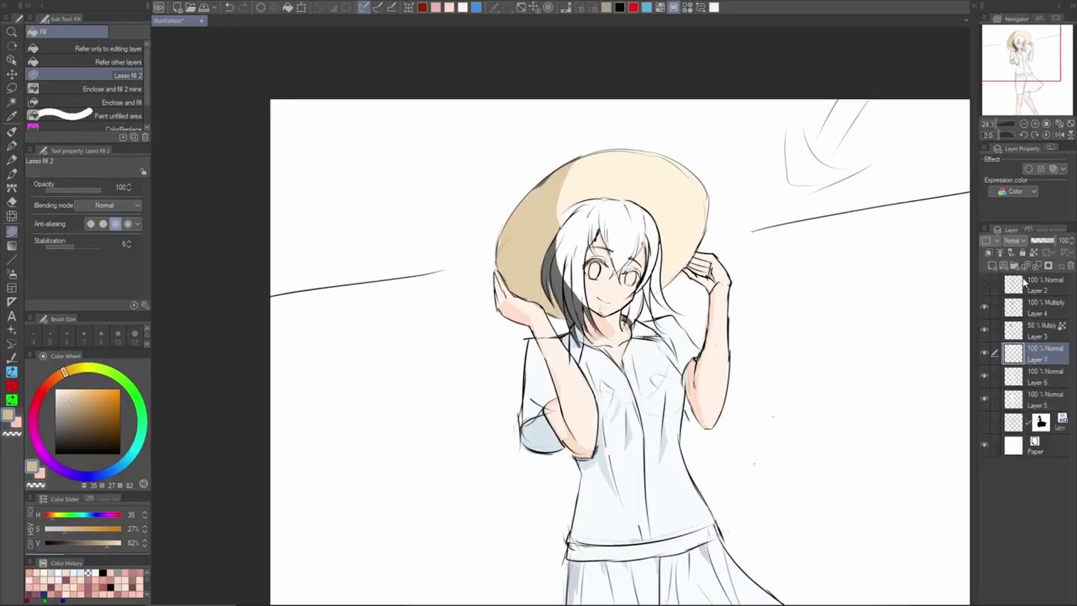
pyautogui.moveTo(758, 376); pyautogui.dragTo(778, 463)
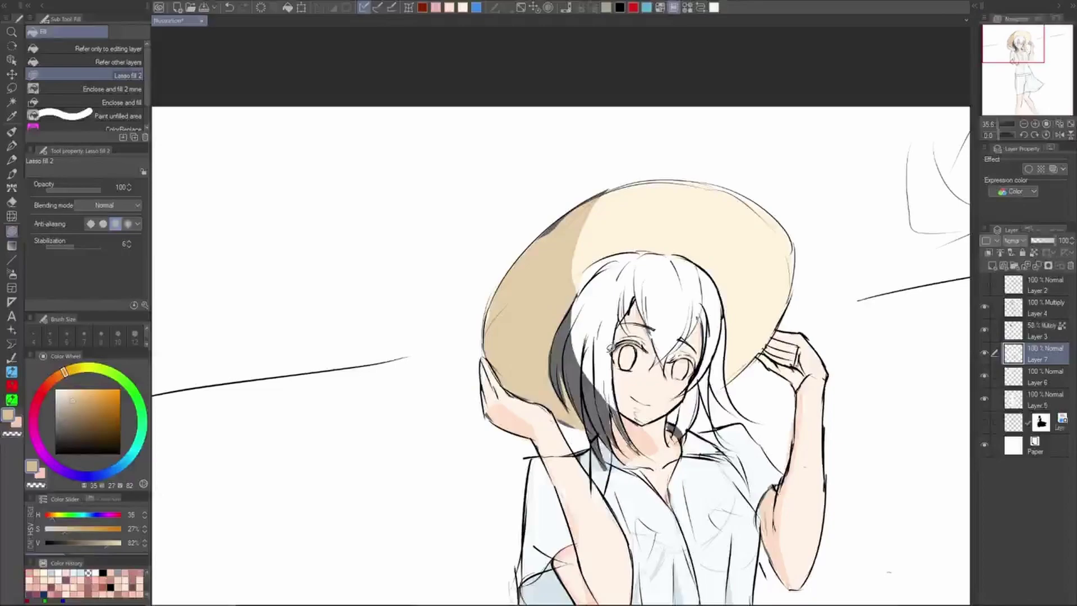
pyautogui.hotkey('ctrl', 'z')
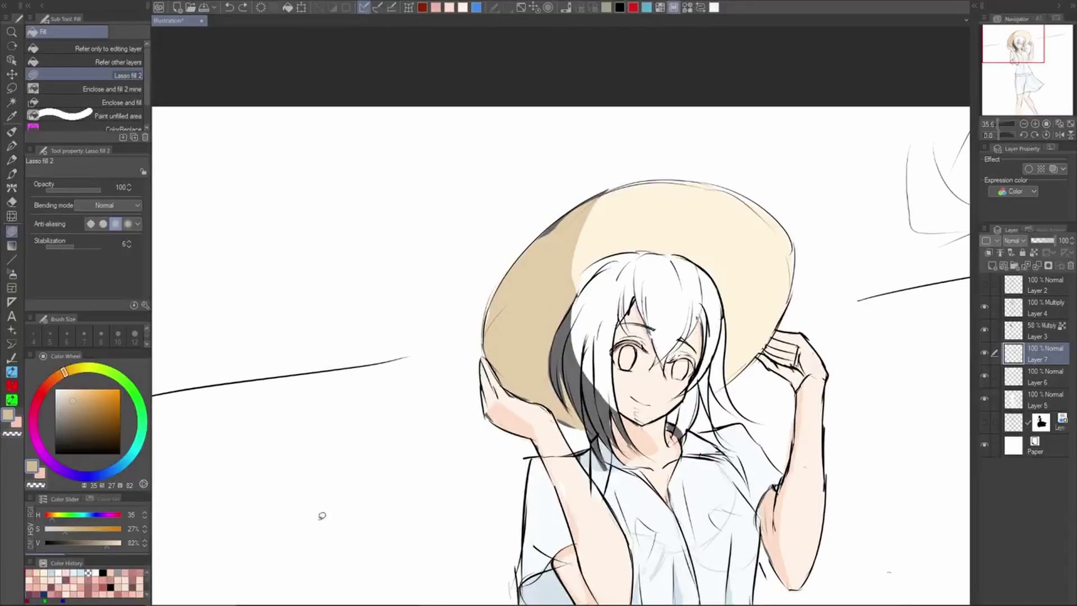
pyautogui.click(133, 455)
pyautogui.click(66, 390)
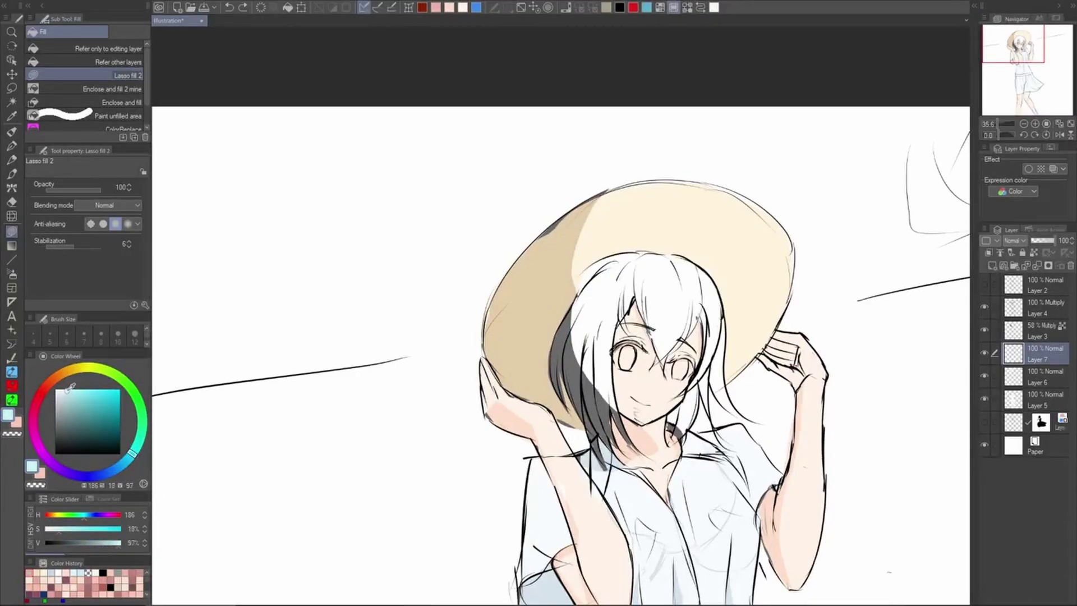
pyautogui.moveTo(61, 379); pyautogui.dragTo(62, 391)
# Fill the shaded-side hair locks beside the face with blue (H 213, S 74, V 93) on Layer 7 using Lasso fill
pyautogui.click(476, 7)
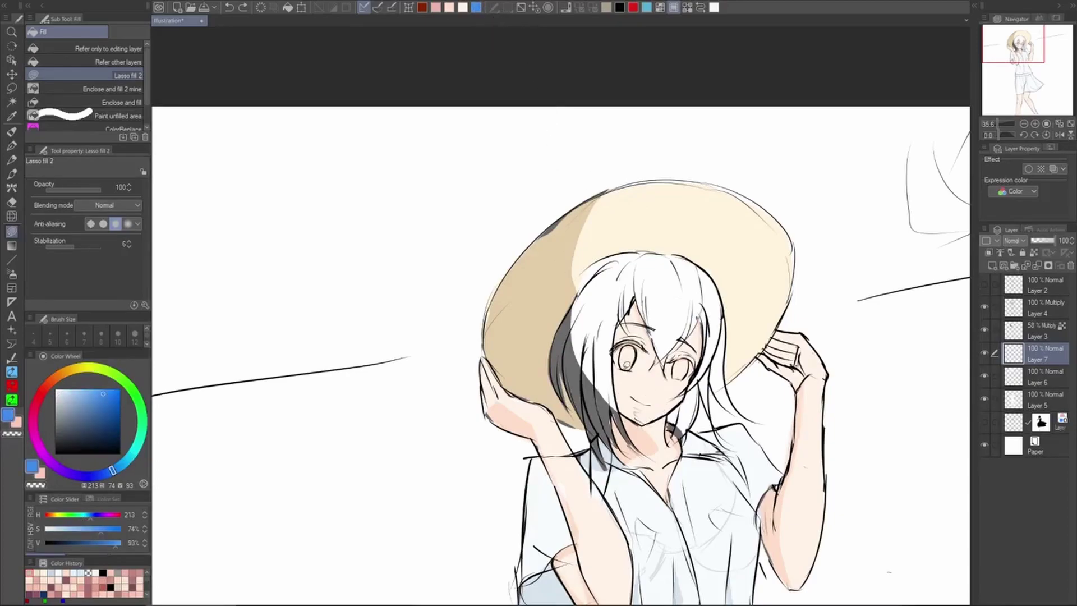
pyautogui.scroll(2, 615, 382)
pyautogui.moveTo(597, 327); pyautogui.dragTo(604, 410)
pyautogui.hotkey('ctrl', 'z')
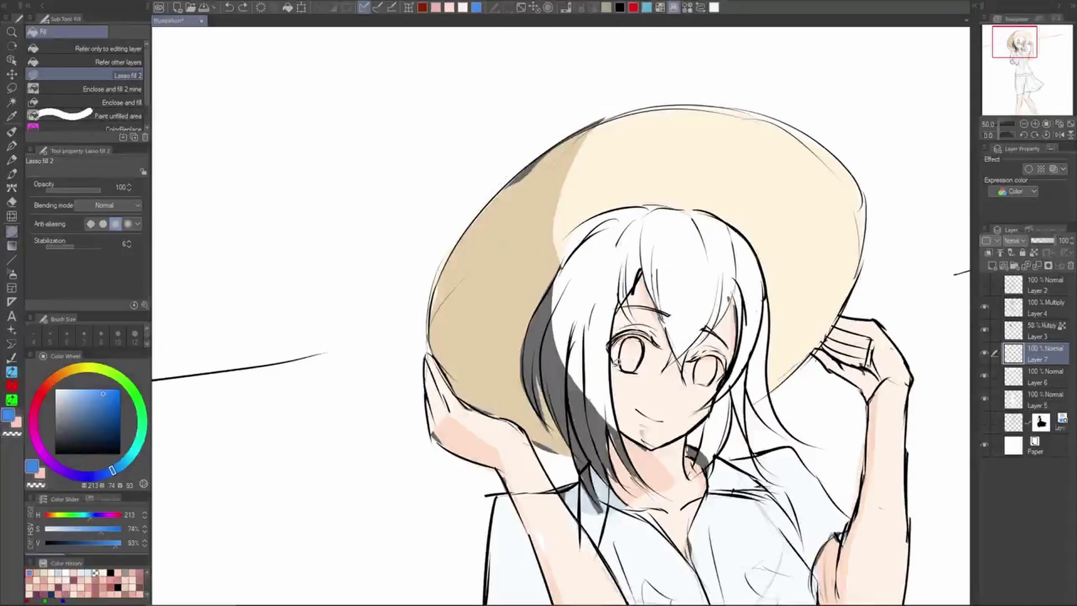
pyautogui.moveTo(617, 362)
pyautogui.mouseDown()
pyautogui.moveTo(598, 332)
pyautogui.moveTo(637, 476)
pyautogui.moveTo(588, 364)
pyautogui.moveTo(617, 479)
pyautogui.moveTo(578, 340)
pyautogui.mouseUp()
pyautogui.hotkey('ctrl', 'z')
pyautogui.moveTo(607, 458)
pyautogui.mouseDown()
pyautogui.moveTo(612, 485)
pyautogui.moveTo(570, 366)
pyautogui.mouseUp()
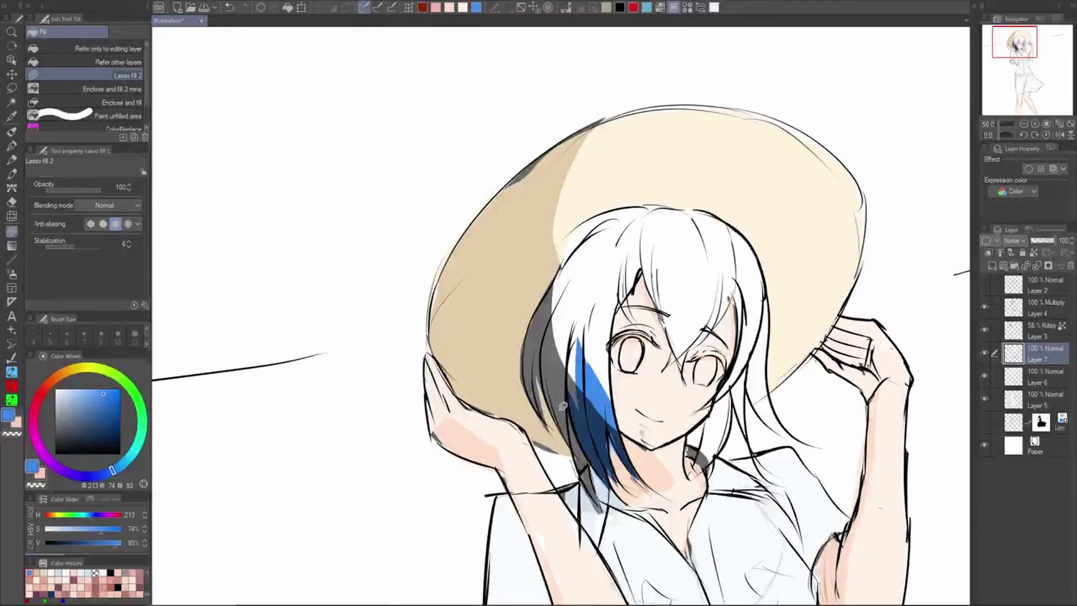
pyautogui.moveTo(562, 405)
pyautogui.mouseDown()
pyautogui.moveTo(586, 449)
pyautogui.moveTo(549, 393)
pyautogui.moveTo(544, 341)
pyautogui.moveTo(543, 387)
pyautogui.moveTo(553, 397)
pyautogui.moveTo(533, 322)
pyautogui.moveTo(542, 427)
pyautogui.moveTo(524, 315)
pyautogui.mouseUp()
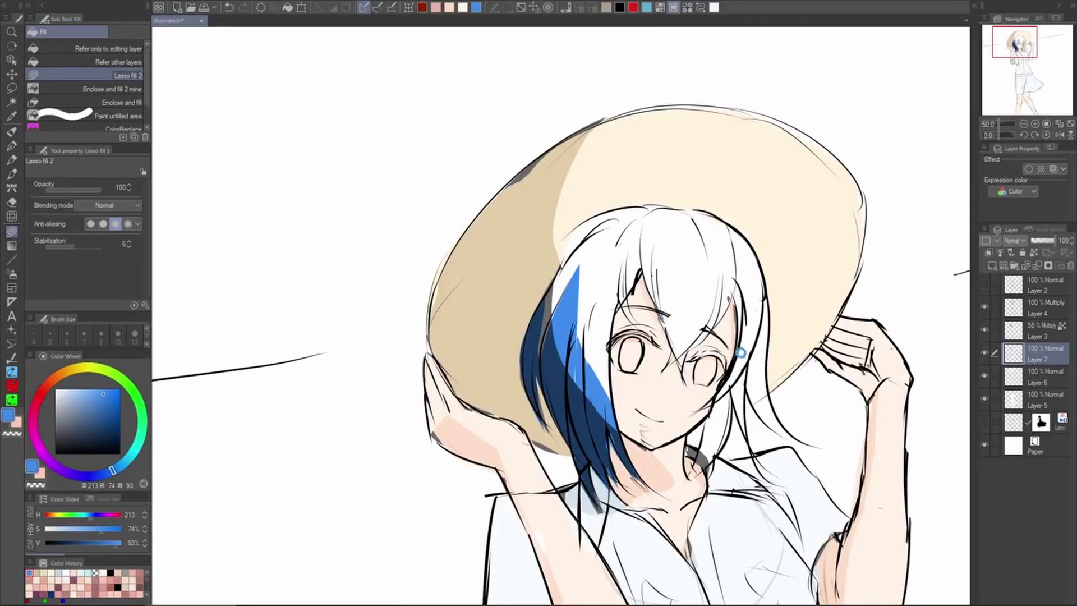
# Fill the hair locks on the light-facing side of the face with the same blue, including the flicked-out strand and the lock by the neck
pyautogui.scroll(3, 784, 427)
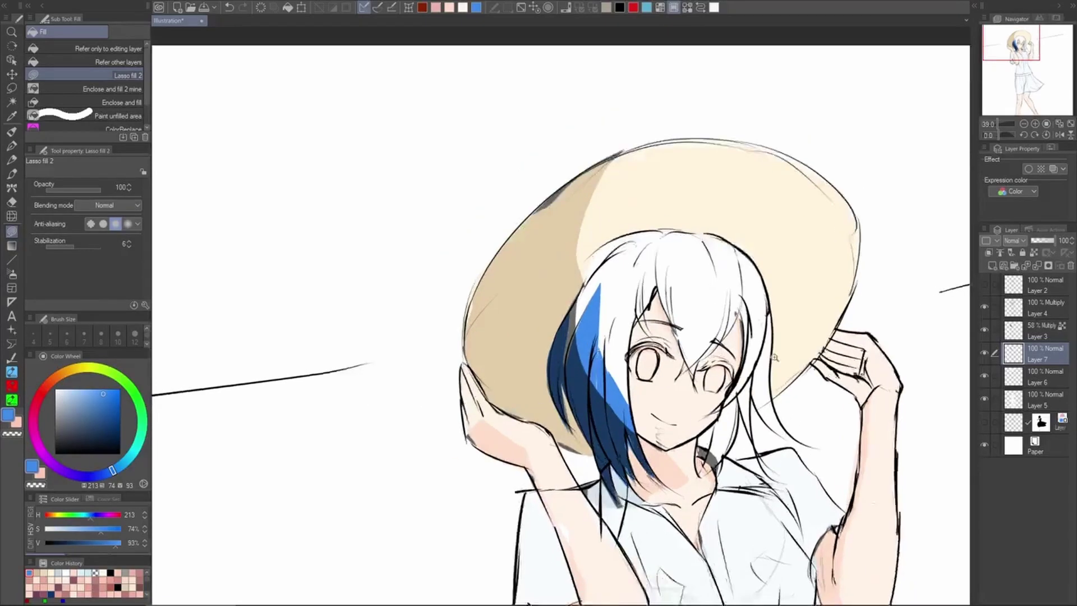
pyautogui.moveTo(780, 403)
pyautogui.mouseDown()
pyautogui.moveTo(810, 460)
pyautogui.moveTo(752, 333)
pyautogui.mouseUp()
pyautogui.moveTo(788, 438)
pyautogui.mouseDown()
pyautogui.moveTo(761, 416)
pyautogui.moveTo(820, 464)
pyautogui.moveTo(752, 386)
pyautogui.mouseUp()
pyautogui.moveTo(825, 463); pyautogui.dragTo(829, 467)
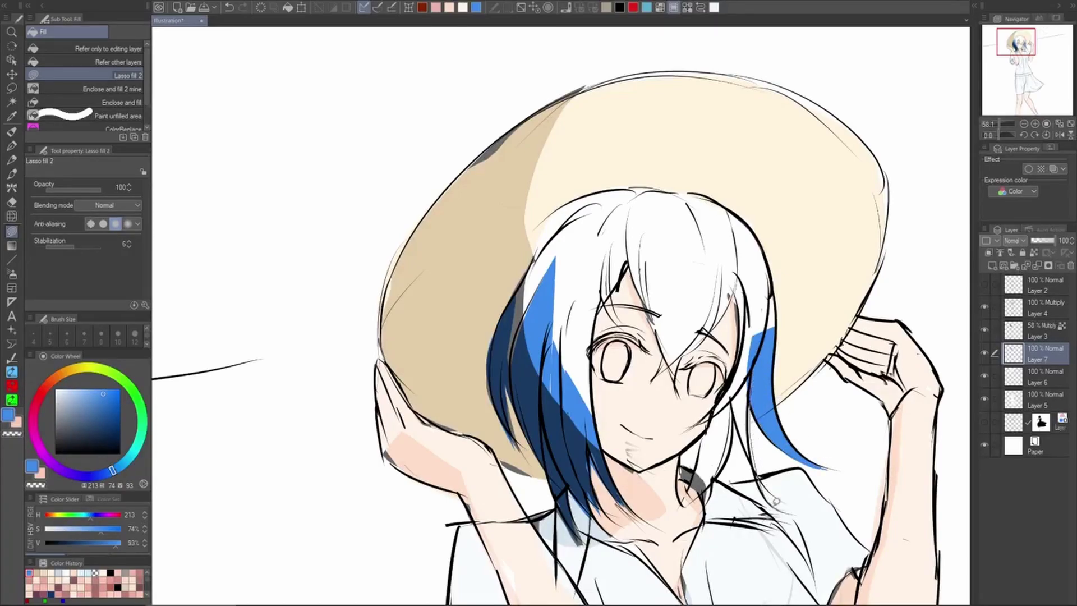
pyautogui.moveTo(748, 451); pyautogui.dragTo(758, 336)
pyautogui.scroll(-5, 673, 395)
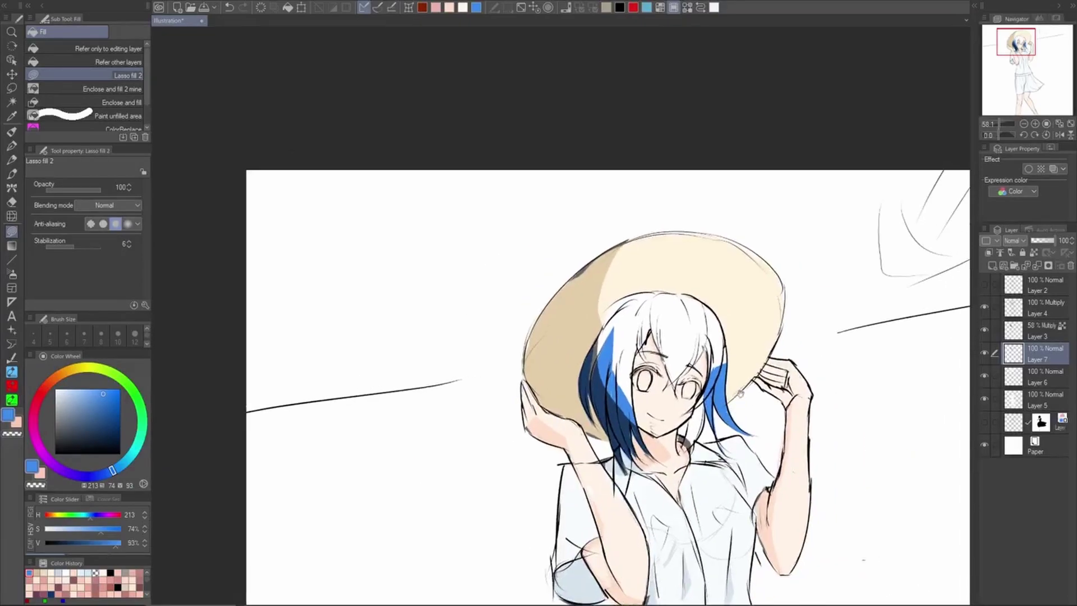
pyautogui.scroll(3, 698, 401)
pyautogui.moveTo(690, 451)
pyautogui.mouseDown()
pyautogui.moveTo(696, 392)
pyautogui.moveTo(689, 429)
pyautogui.moveTo(701, 386)
pyautogui.mouseUp()
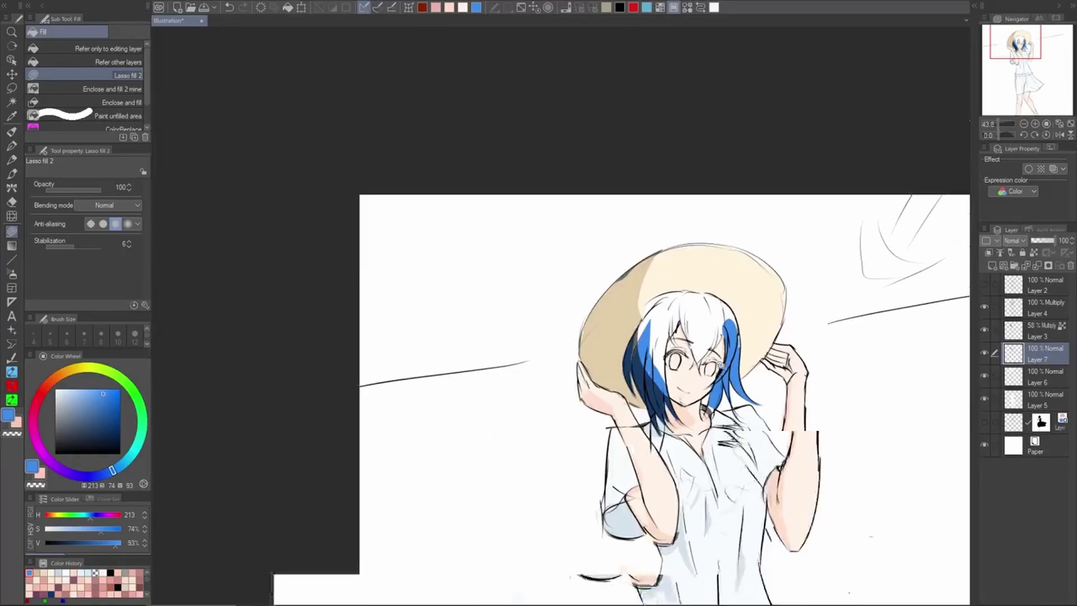
# Fill the crown, side hair and bangs with the same blue, leaving the face clear
pyautogui.scroll(-3, 726, 352)
pyautogui.hotkey('shift', 'space')
pyautogui.moveTo(798, 400); pyautogui.dragTo(535, 290)
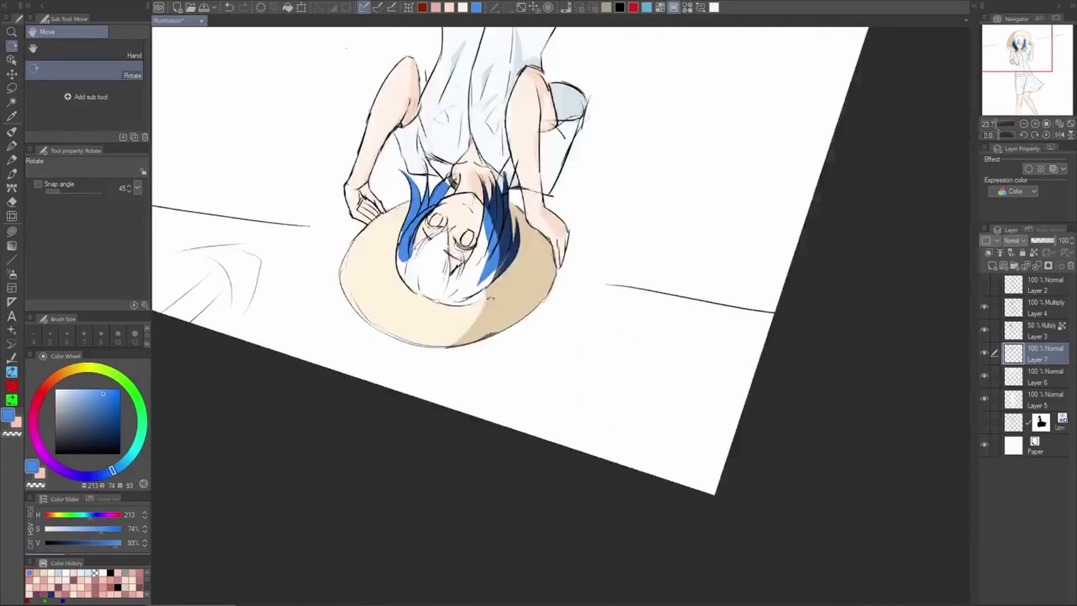
pyautogui.scroll(3, 477, 239)
pyautogui.moveTo(499, 219)
pyautogui.mouseDown()
pyautogui.moveTo(471, 324)
pyautogui.moveTo(511, 328)
pyautogui.mouseUp()
pyautogui.moveTo(563, 259)
pyautogui.mouseDown()
pyautogui.moveTo(494, 351)
pyautogui.moveTo(443, 372)
pyautogui.moveTo(493, 302)
pyautogui.moveTo(506, 344)
pyautogui.moveTo(473, 366)
pyautogui.moveTo(389, 352)
pyautogui.moveTo(402, 285)
pyautogui.moveTo(448, 303)
pyautogui.mouseUp()
pyautogui.moveTo(600, 279)
pyautogui.mouseDown()
pyautogui.moveTo(549, 296)
pyautogui.moveTo(586, 354)
pyautogui.mouseUp()
pyautogui.moveTo(653, 280)
pyautogui.mouseDown()
pyautogui.moveTo(610, 407)
pyautogui.moveTo(524, 412)
pyautogui.moveTo(480, 381)
pyautogui.mouseUp()
pyautogui.moveTo(632, 323); pyautogui.dragTo(645, 314)
pyautogui.scroll(6, 645, 313)
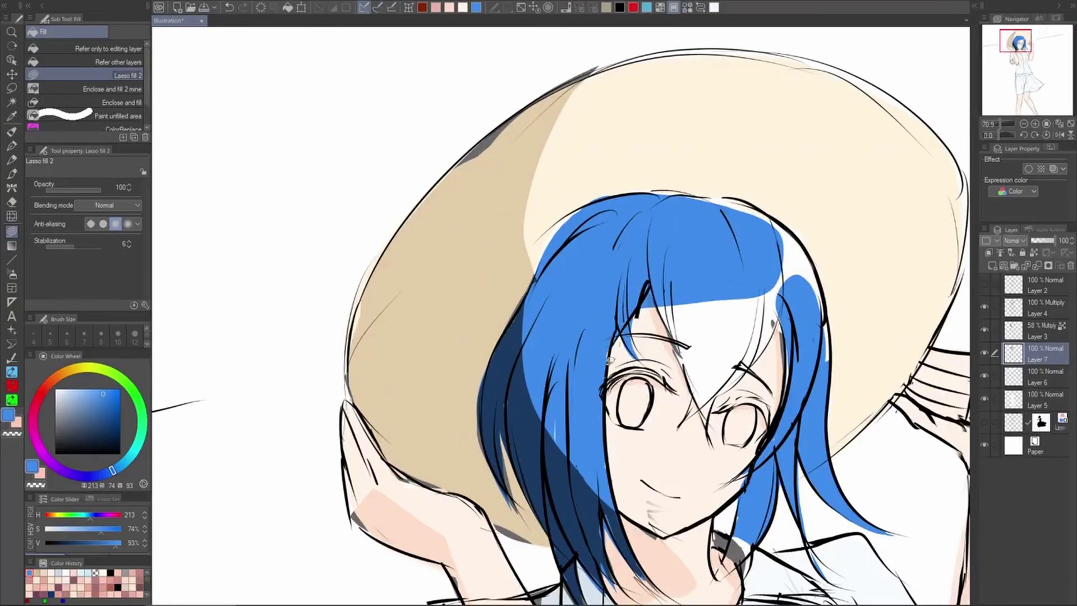
pyautogui.scroll(-6, 614, 236)
pyautogui.scroll(3, 653, 287)
pyautogui.moveTo(653, 286)
pyautogui.mouseDown()
pyautogui.moveTo(667, 342)
pyautogui.moveTo(696, 326)
pyautogui.moveTo(731, 272)
pyautogui.moveTo(706, 218)
pyautogui.moveTo(738, 240)
pyautogui.mouseUp()
pyautogui.scroll(-4, 738, 240)
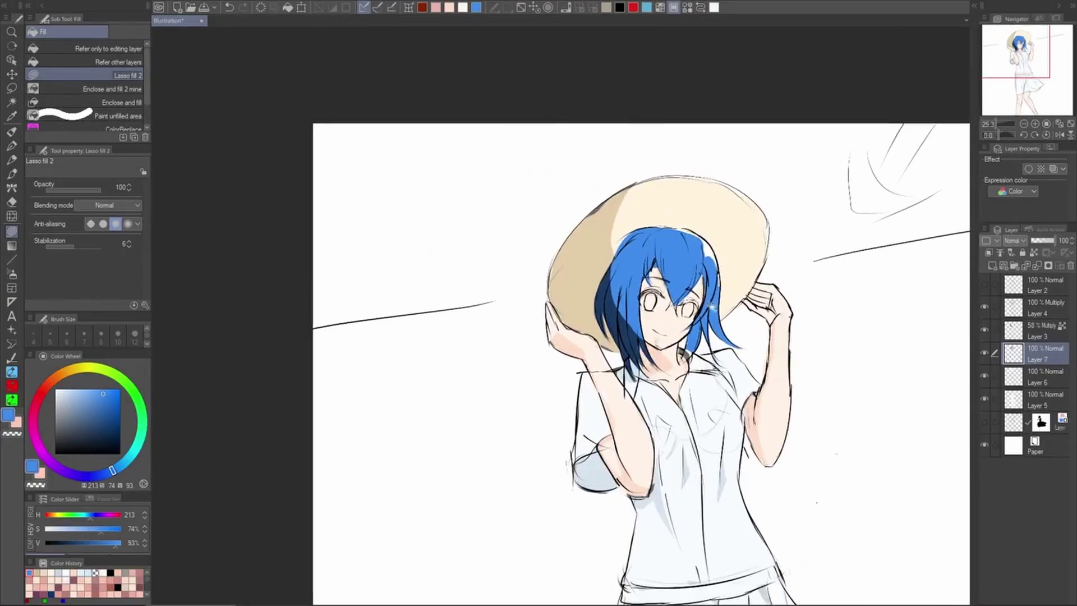
# Examine the blue hair against the hat and outfit at several zoom levels and with the canvas mirrored
pyautogui.scroll(7, 676, 300)
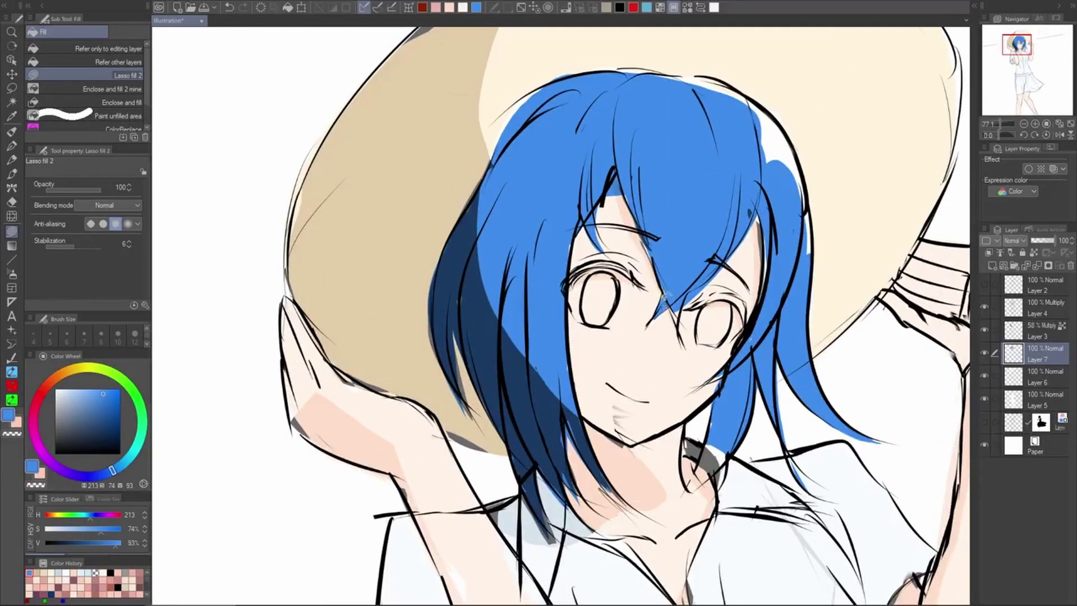
pyautogui.scroll(-2, 730, 268)
pyautogui.scroll(-1, 733, 290)
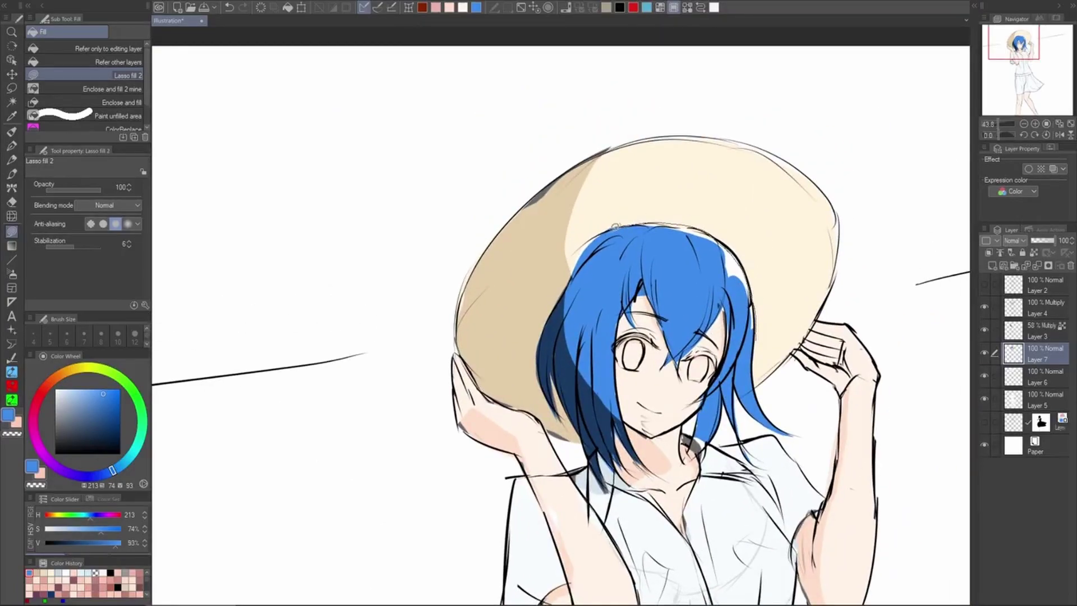
pyautogui.scroll(-3, 712, 289)
pyautogui.scroll(-3, 822, 331)
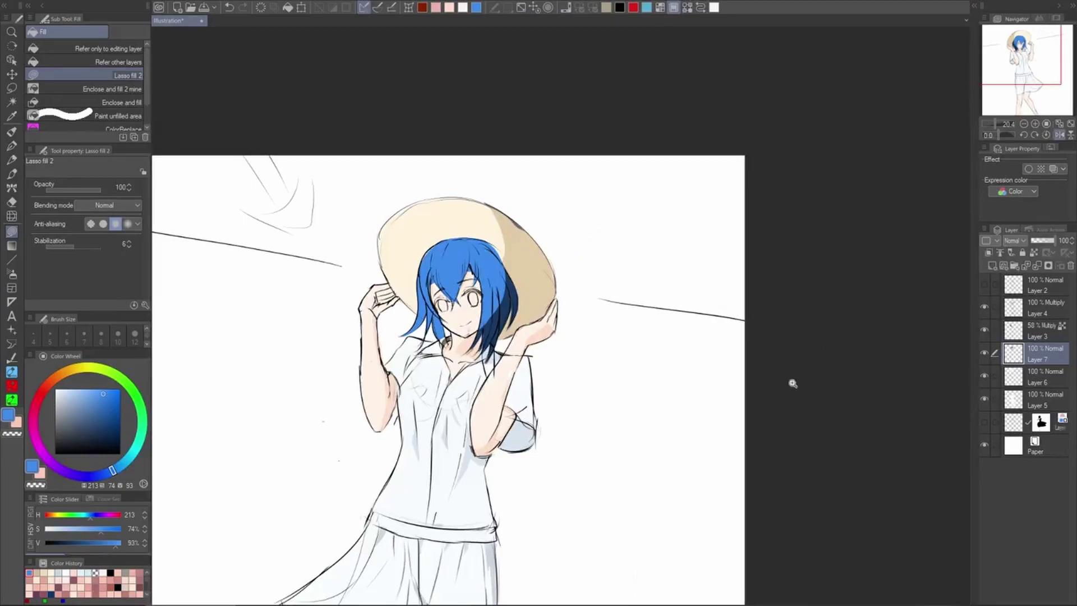
pyautogui.scroll(1, 584, 261)
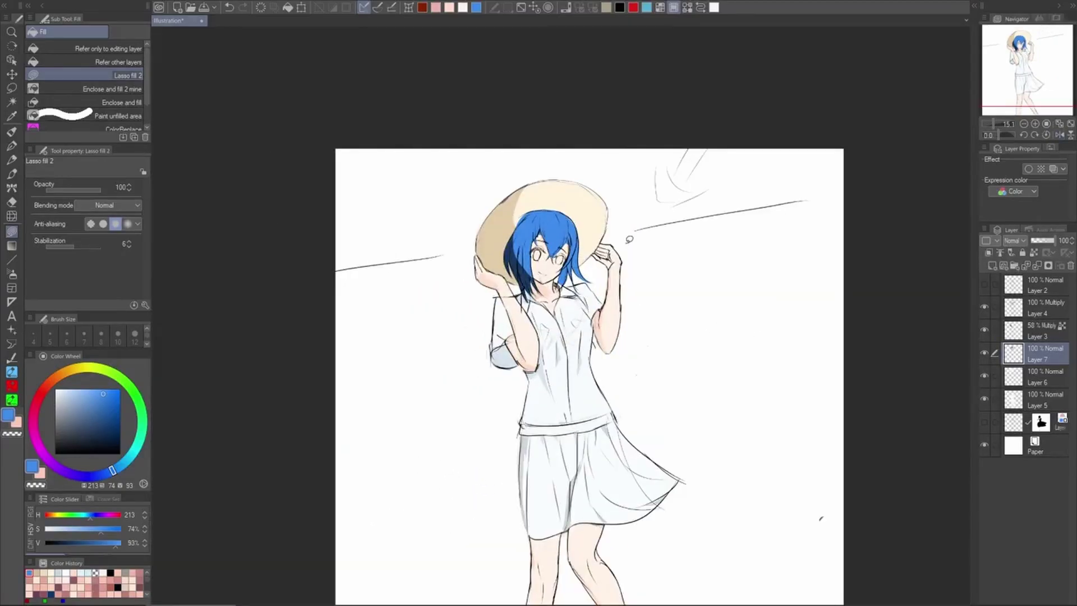
# Toggle the visibility of Layer 4 and Layer 6 to check what each contains
pyautogui.click(1046, 331)
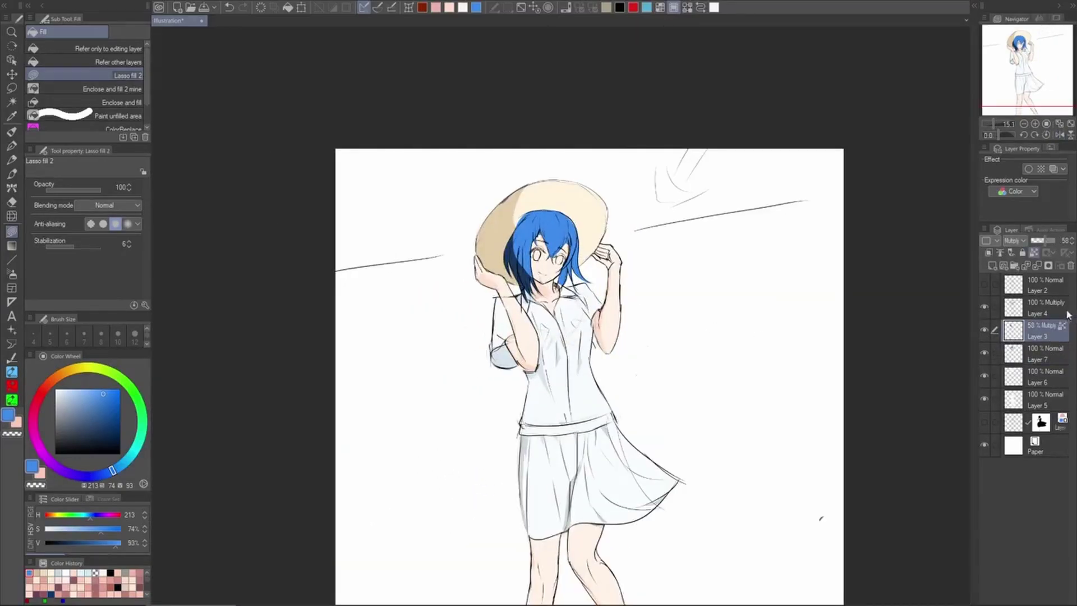
pyautogui.click(1050, 306)
pyautogui.click(985, 308)
pyautogui.click(985, 308)
pyautogui.click(984, 308)
pyautogui.click(985, 308)
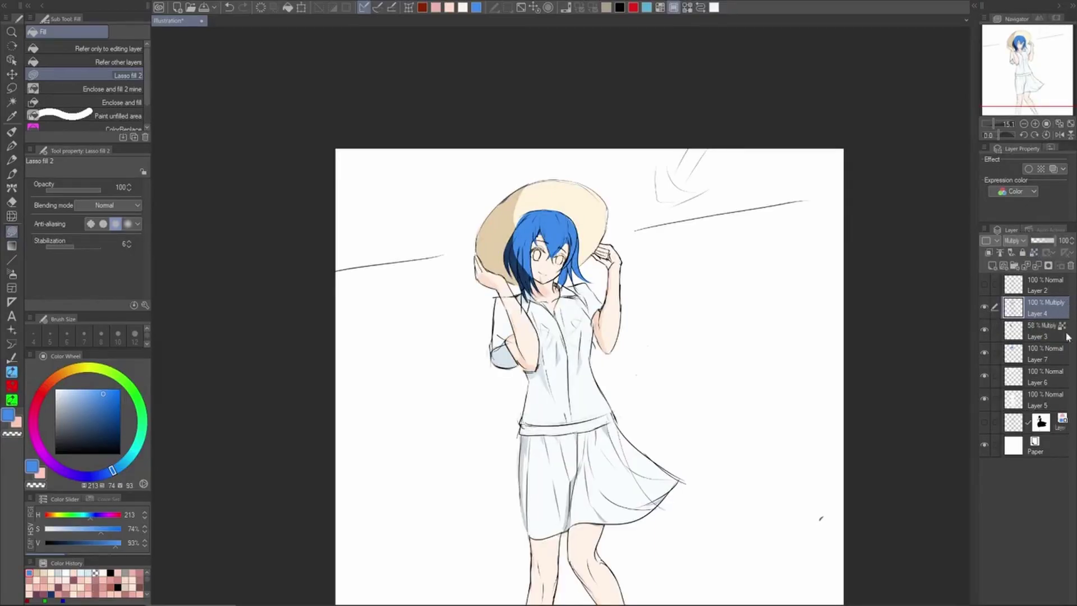
pyautogui.click(1022, 383)
pyautogui.click(984, 376)
pyautogui.click(984, 376)
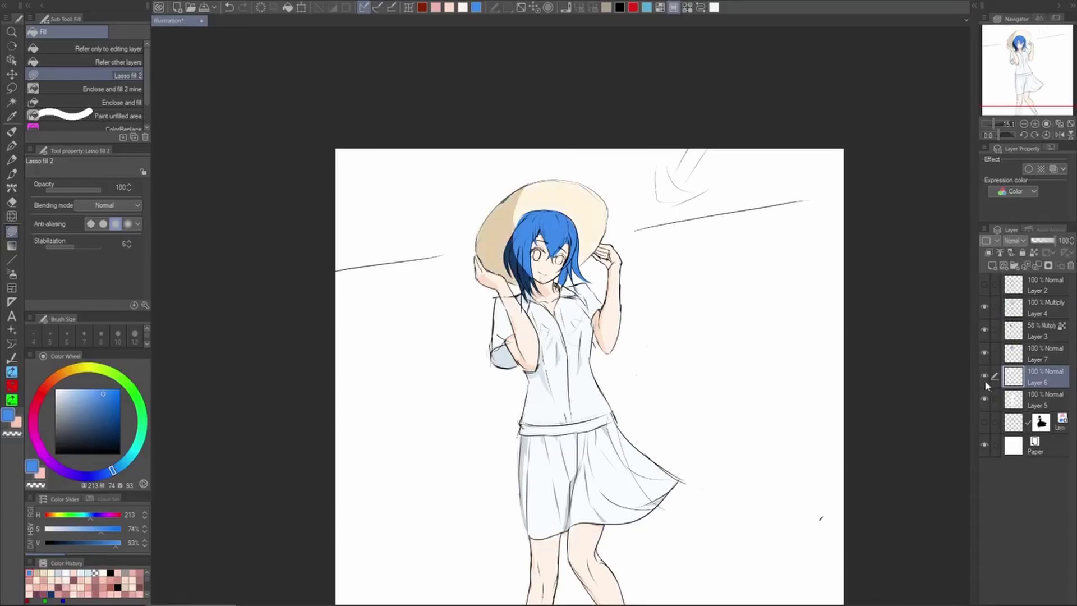
pyautogui.moveTo(806, 417); pyautogui.dragTo(832, 414)
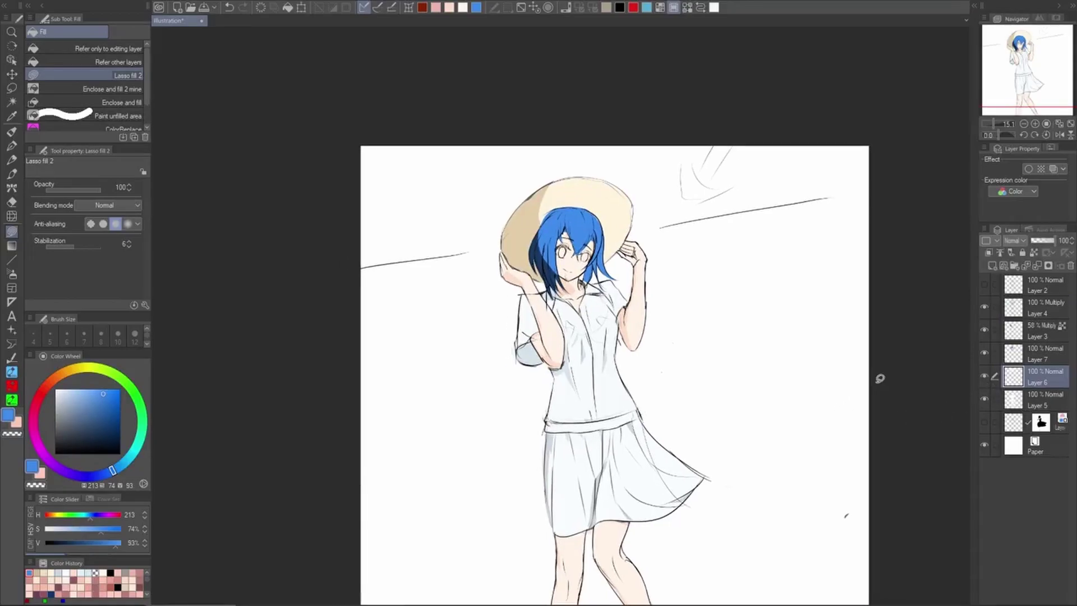
# Identify Layer 4 as the line art and lock its transparent pixels
pyautogui.click(1034, 331)
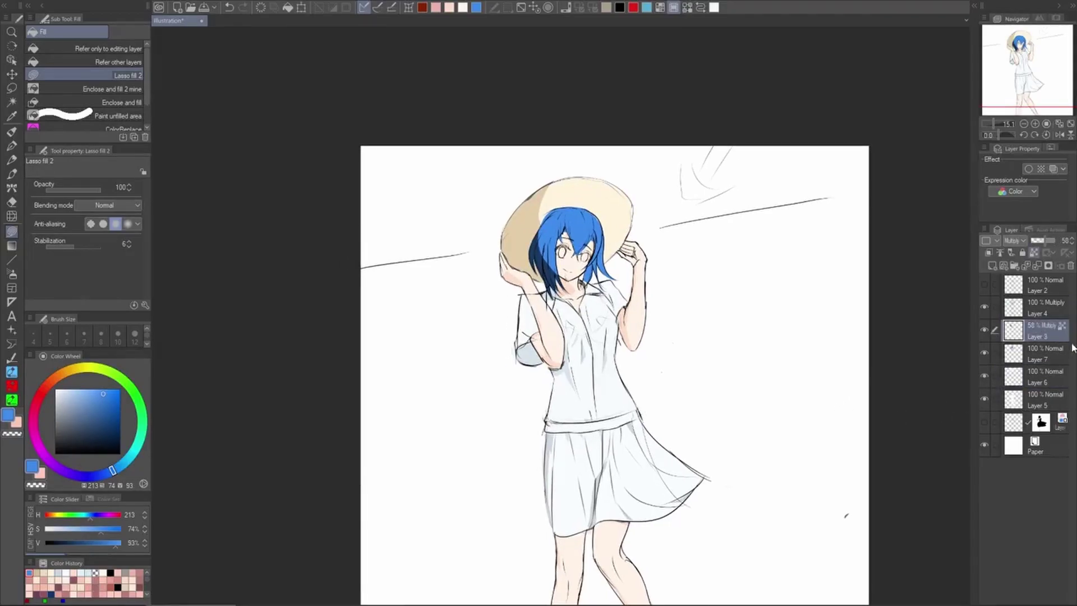
pyautogui.click(1039, 312)
pyautogui.click(984, 306)
pyautogui.click(984, 307)
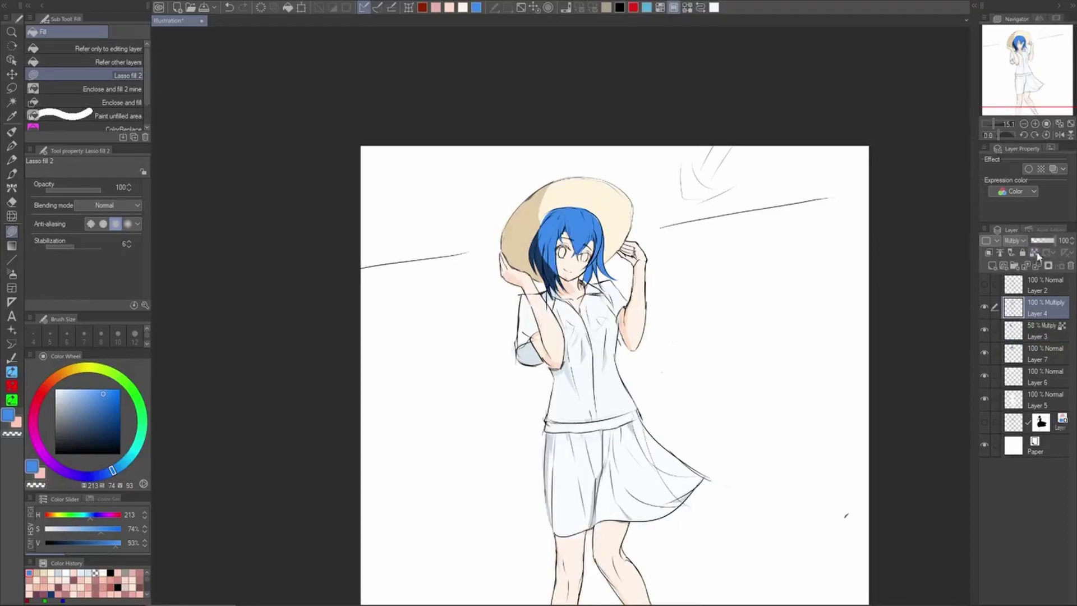
pyautogui.click(1048, 265)
# Recolor the line art of the arm and hand nearer the arrow sketch with dark red (H 15, S 99, V 52)
pyautogui.click(421, 7)
pyautogui.scroll(2, 656, 318)
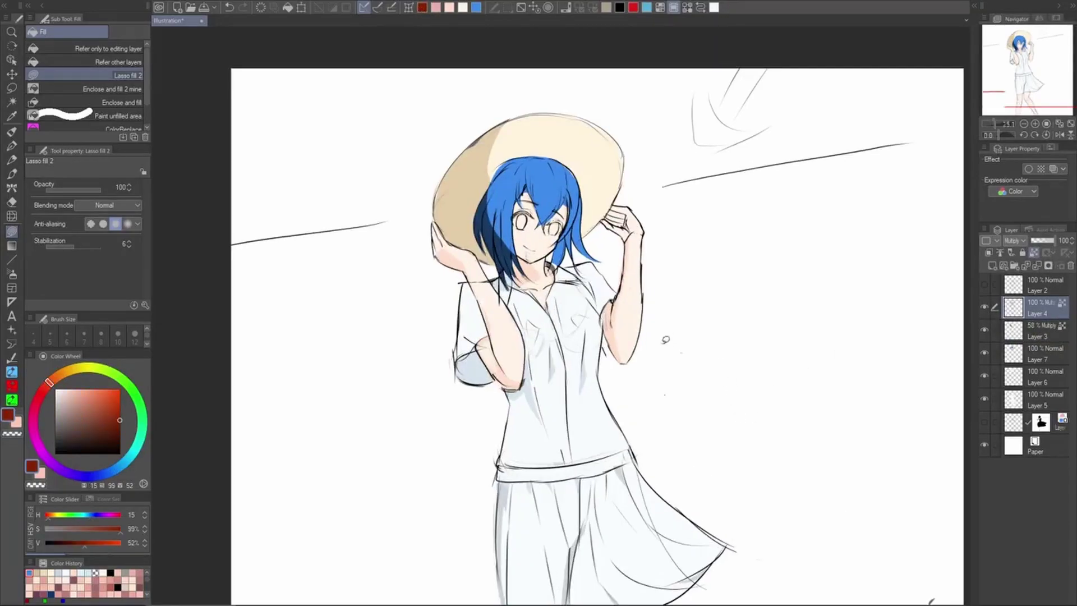
pyautogui.moveTo(657, 360)
pyautogui.mouseDown()
pyautogui.moveTo(620, 360)
pyautogui.moveTo(608, 326)
pyautogui.mouseUp()
pyautogui.moveTo(619, 290)
pyautogui.mouseDown()
pyautogui.moveTo(611, 243)
pyautogui.moveTo(639, 200)
pyautogui.moveTo(646, 210)
pyautogui.mouseUp()
pyautogui.scroll(1, 620, 218)
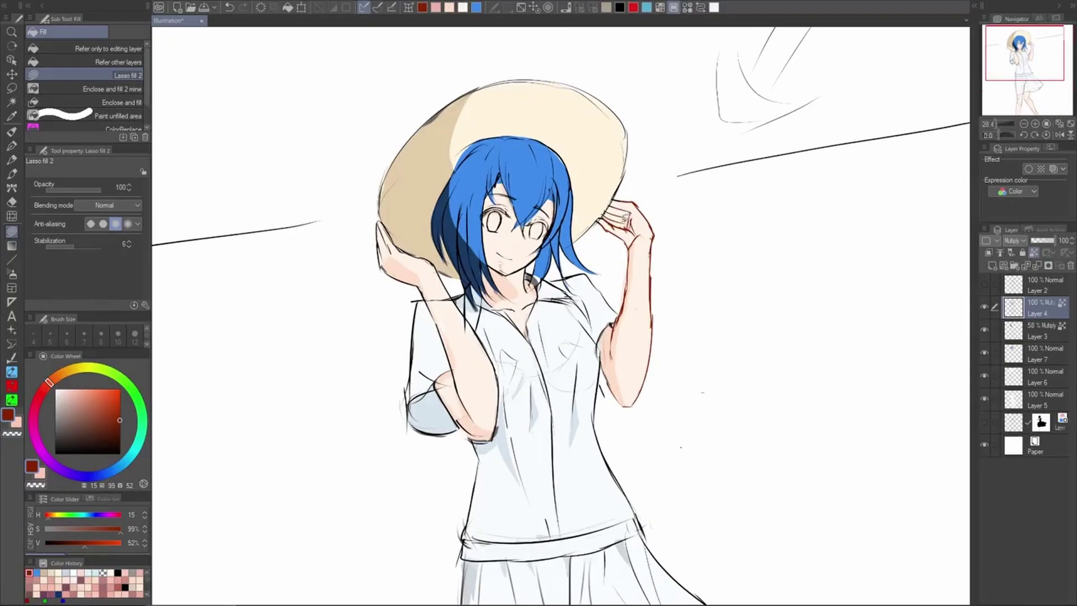
pyautogui.moveTo(682, 344)
pyautogui.mouseDown()
pyautogui.moveTo(647, 420)
pyautogui.moveTo(612, 393)
pyautogui.moveTo(606, 365)
pyautogui.moveTo(625, 285)
pyautogui.moveTo(601, 240)
pyautogui.moveTo(646, 208)
pyautogui.mouseUp()
# Recolor the line art of the other hand and arm, on the hat's shaded side, with the same dark red
pyautogui.moveTo(376, 226); pyautogui.dragTo(417, 299)
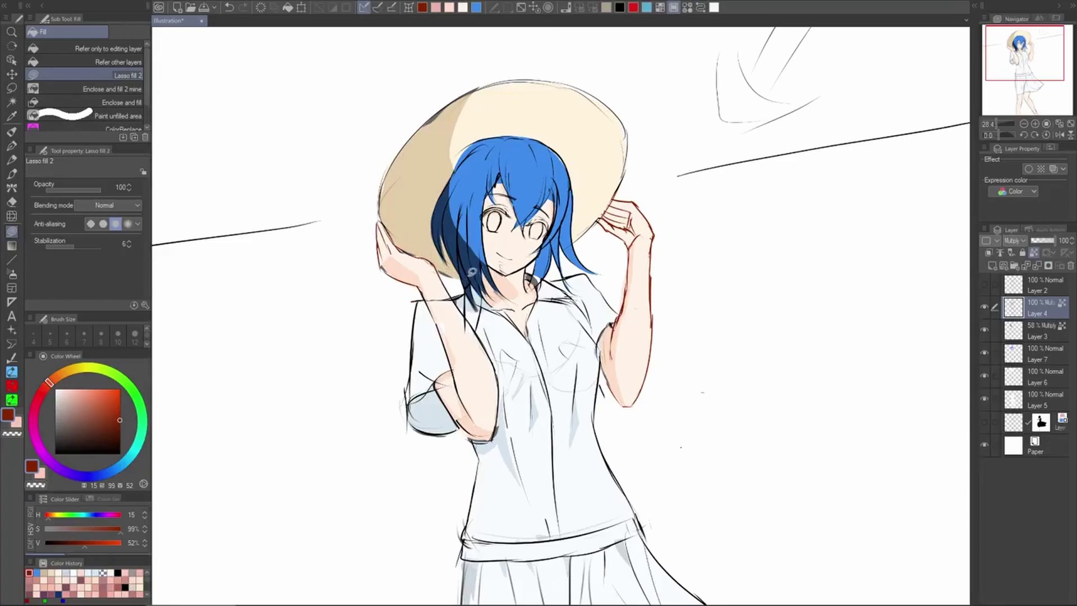
pyautogui.scroll(-1, 506, 361)
pyautogui.scroll(1, 502, 356)
pyautogui.moveTo(506, 372)
pyautogui.mouseDown()
pyautogui.moveTo(512, 427)
pyautogui.moveTo(466, 441)
pyautogui.moveTo(446, 393)
pyautogui.moveTo(469, 354)
pyautogui.moveTo(447, 337)
pyautogui.moveTo(450, 302)
pyautogui.moveTo(497, 345)
pyautogui.moveTo(472, 310)
pyautogui.mouseUp()
pyautogui.scroll(-3, 534, 303)
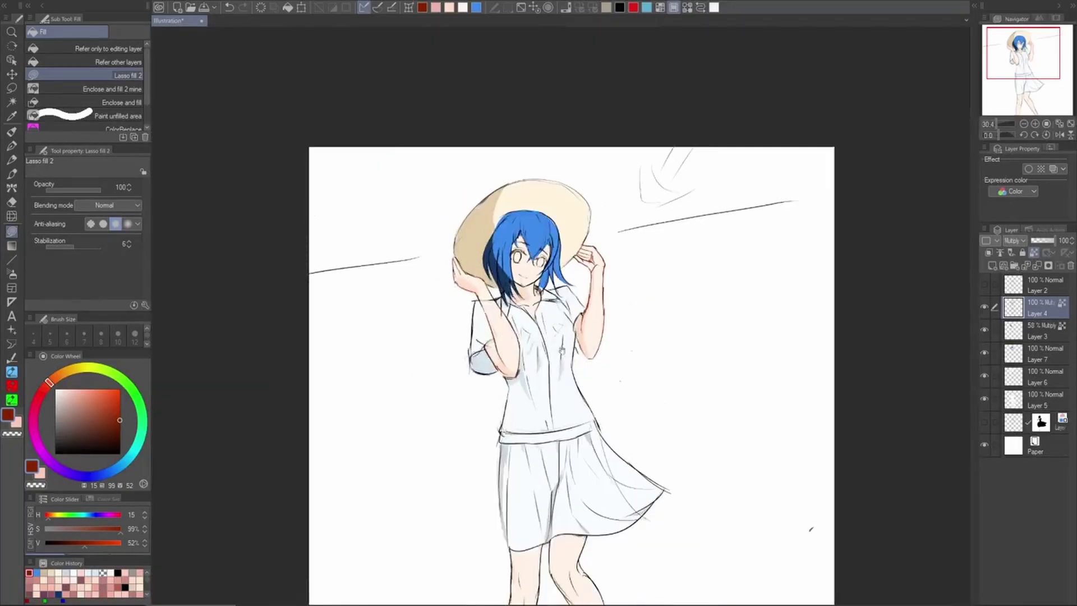
# Recolor the line art of both legs below the skirt with the same dark red
pyautogui.moveTo(606, 549); pyautogui.dragTo(633, 435)
pyautogui.moveTo(671, 497)
pyautogui.mouseDown()
pyautogui.moveTo(656, 433)
pyautogui.moveTo(665, 397)
pyautogui.mouseUp()
pyautogui.moveTo(630, 479)
pyautogui.mouseDown()
pyautogui.moveTo(688, 444)
pyautogui.moveTo(618, 328)
pyautogui.moveTo(512, 349)
pyautogui.moveTo(502, 464)
pyautogui.mouseUp()
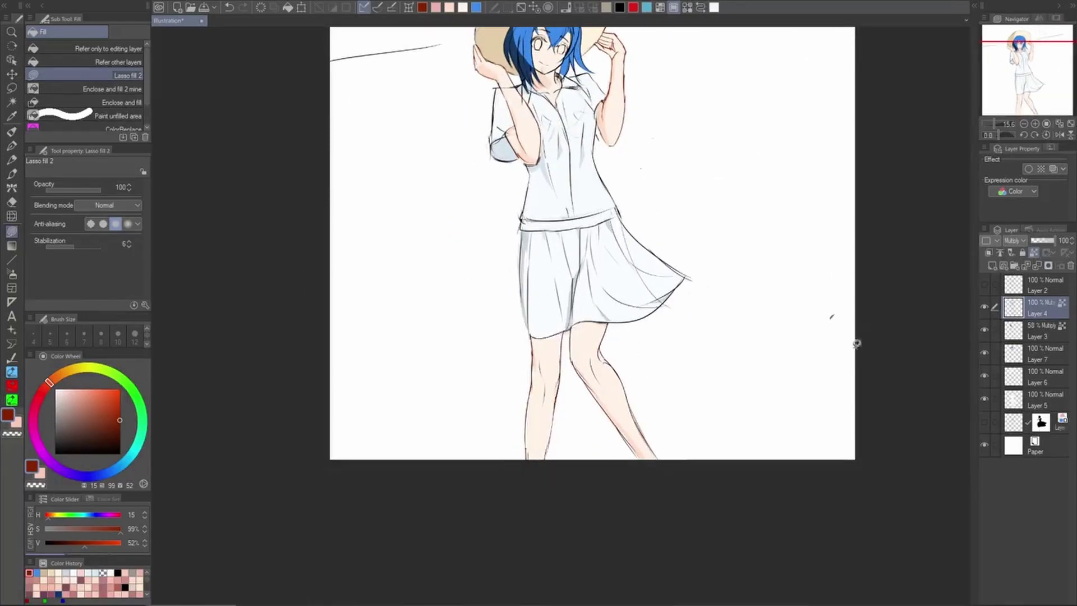
pyautogui.moveTo(742, 343); pyautogui.dragTo(731, 449)
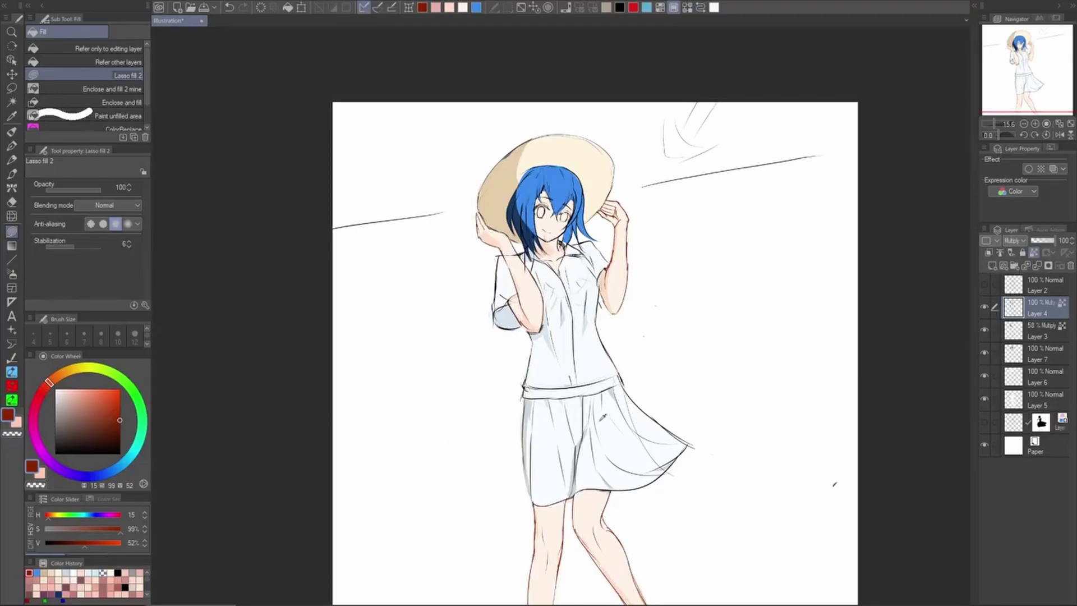
# Recolor the skirt and waistband line art on Layer 4 with muted blue (H 213, S 41, V 74) using Lasso fill
pyautogui.keyDown('alt'); pyautogui.click(600, 420); pyautogui.keyUp('alt')
pyautogui.moveTo(57, 390); pyautogui.dragTo(67, 403)
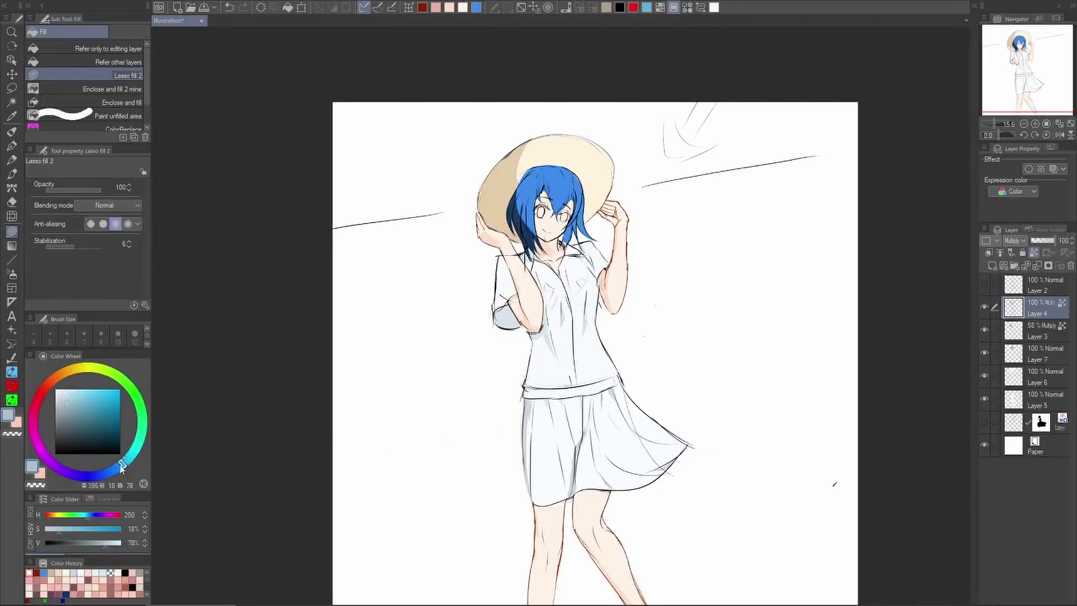
pyautogui.moveTo(127, 462); pyautogui.dragTo(112, 472)
pyautogui.moveTo(67, 401); pyautogui.dragTo(82, 405)
pyautogui.moveTo(705, 436); pyautogui.dragTo(695, 365)
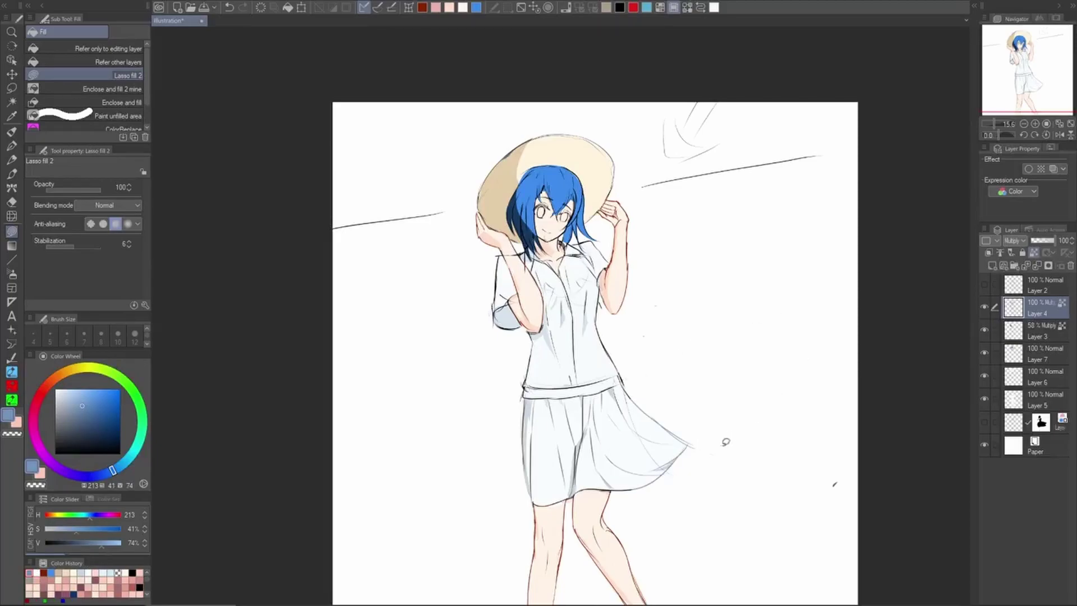
pyautogui.moveTo(559, 502)
pyautogui.mouseDown()
pyautogui.moveTo(497, 433)
pyautogui.moveTo(620, 370)
pyautogui.moveTo(645, 395)
pyautogui.moveTo(654, 433)
pyautogui.moveTo(605, 330)
pyautogui.moveTo(576, 356)
pyautogui.mouseUp()
pyautogui.moveTo(595, 447)
pyautogui.mouseDown()
pyautogui.moveTo(540, 454)
pyautogui.moveTo(539, 393)
pyautogui.moveTo(592, 359)
pyautogui.mouseUp()
pyautogui.moveTo(563, 402)
pyautogui.mouseDown()
pyautogui.moveTo(569, 452)
pyautogui.moveTo(539, 412)
pyautogui.moveTo(524, 334)
pyautogui.moveTo(503, 406)
pyautogui.mouseUp()
# Recolor the blouse, collar and sleeve line art on Layer 4 with muted blue (H 213, S 41, V 74) using Lasso fill
pyautogui.scroll(2, 538, 440)
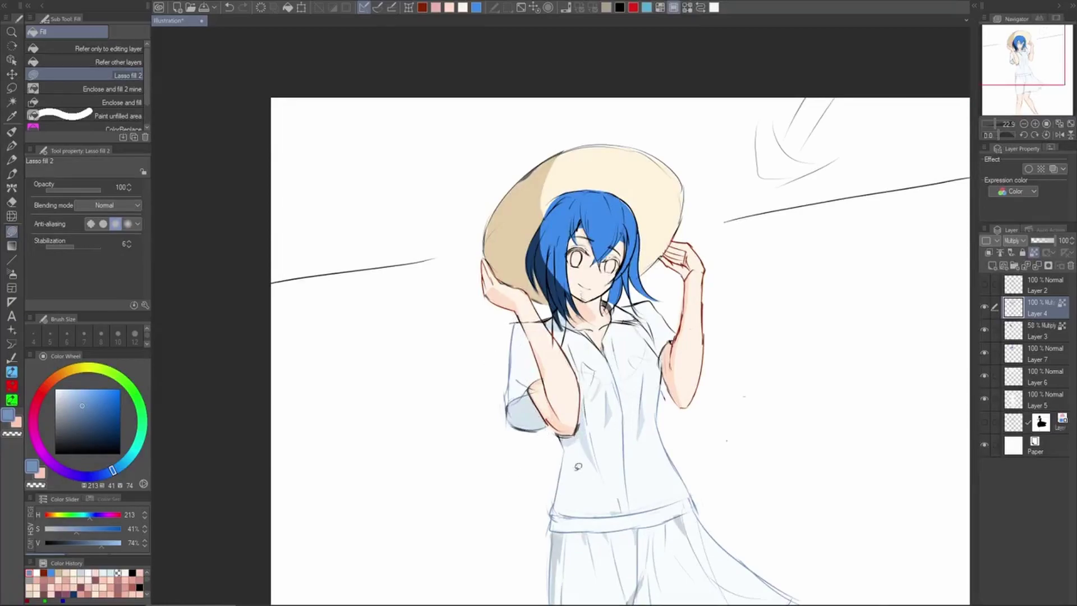
pyautogui.moveTo(654, 397); pyautogui.dragTo(645, 459)
pyautogui.scroll(2, 645, 458)
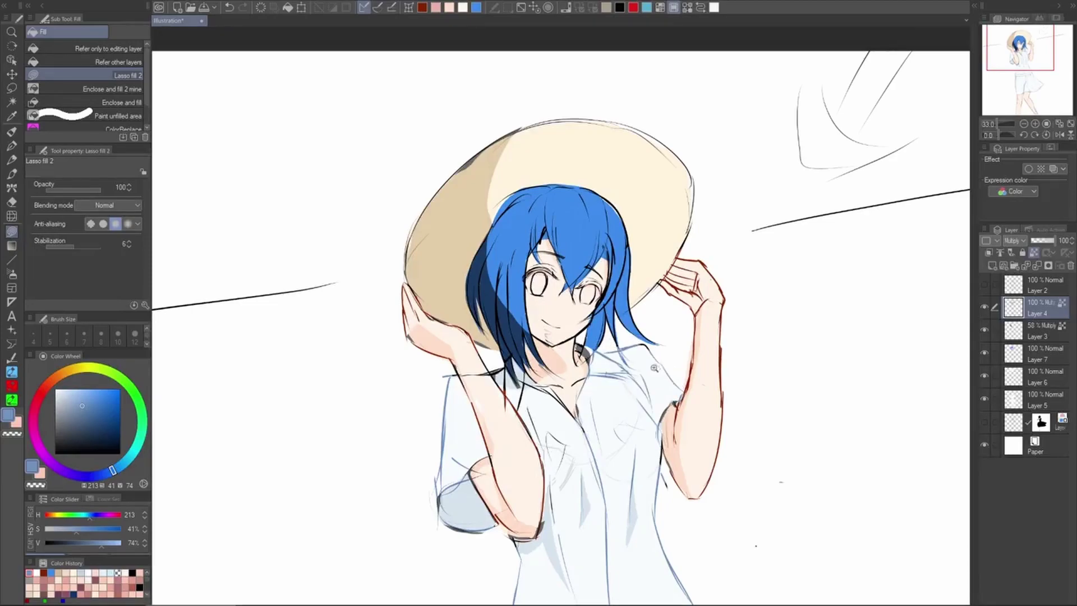
pyautogui.scroll(-2, 671, 374)
pyautogui.scroll(1, 671, 375)
pyautogui.scroll(1, 611, 363)
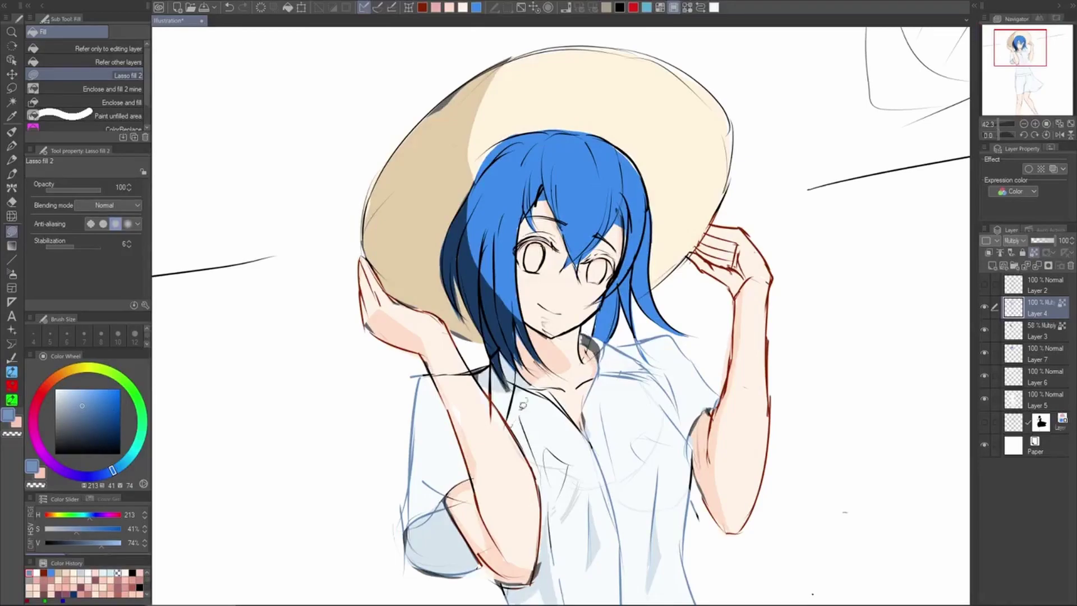
pyautogui.scroll(-2, 615, 452)
pyautogui.scroll(1, 615, 452)
pyautogui.scroll(-2, 652, 368)
pyautogui.scroll(2, 651, 369)
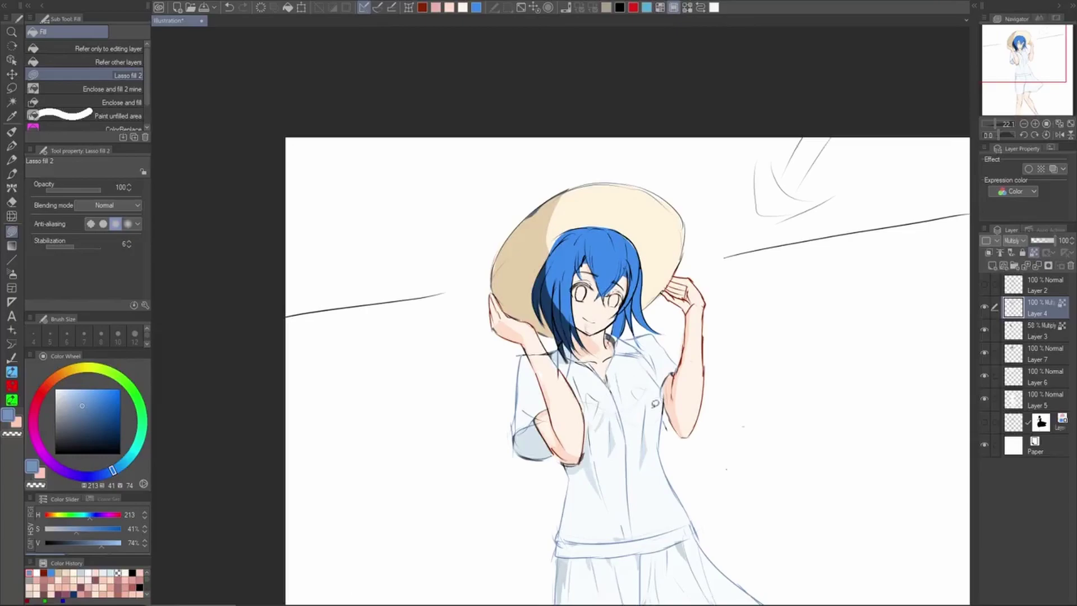
pyautogui.scroll(-3, 696, 393)
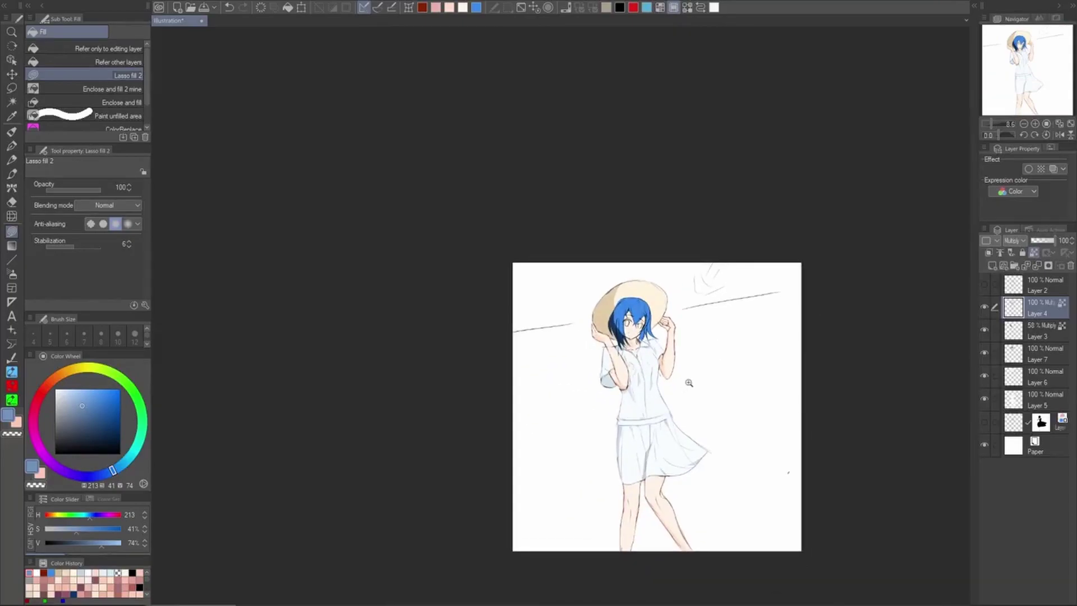
pyautogui.scroll(2, 717, 354)
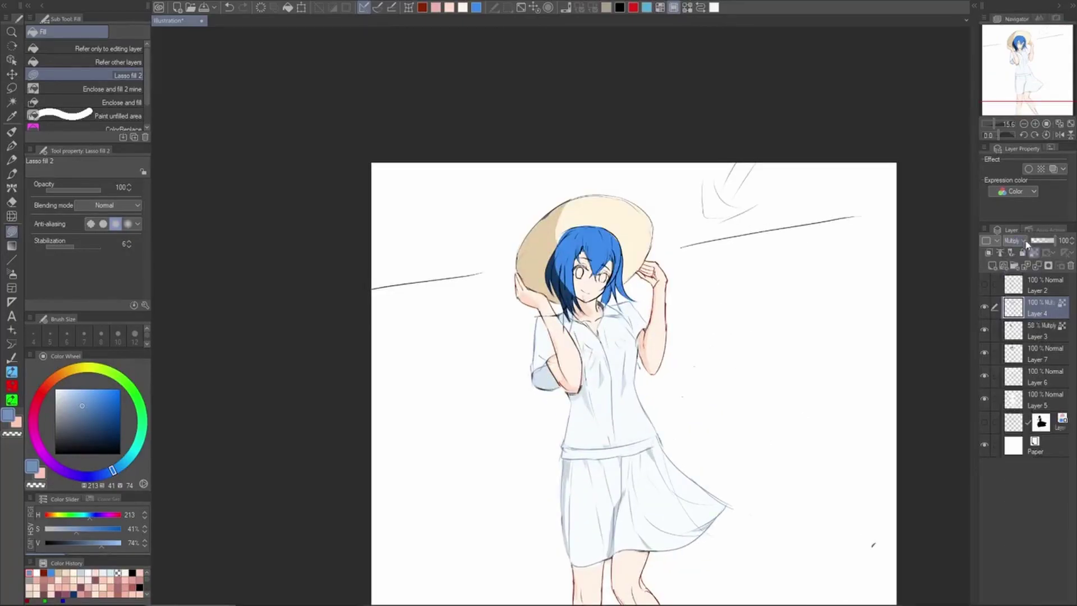
# Merge the shading layer, Layer 3, and the color layers, Layer 7 and Layer 6, down into Layer 5
pyautogui.click(1046, 339)
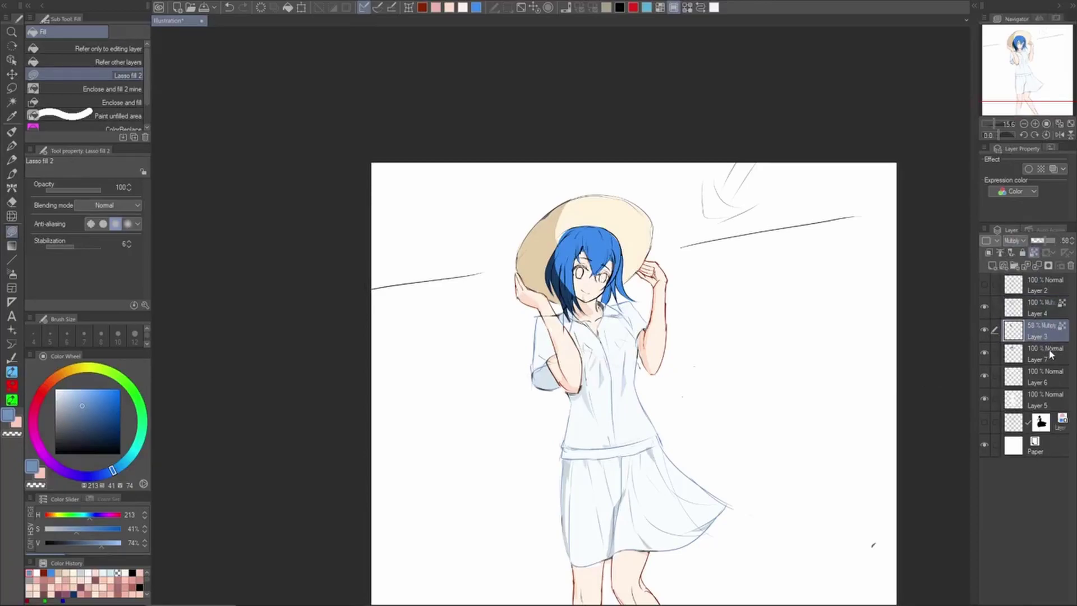
pyautogui.click(1019, 363)
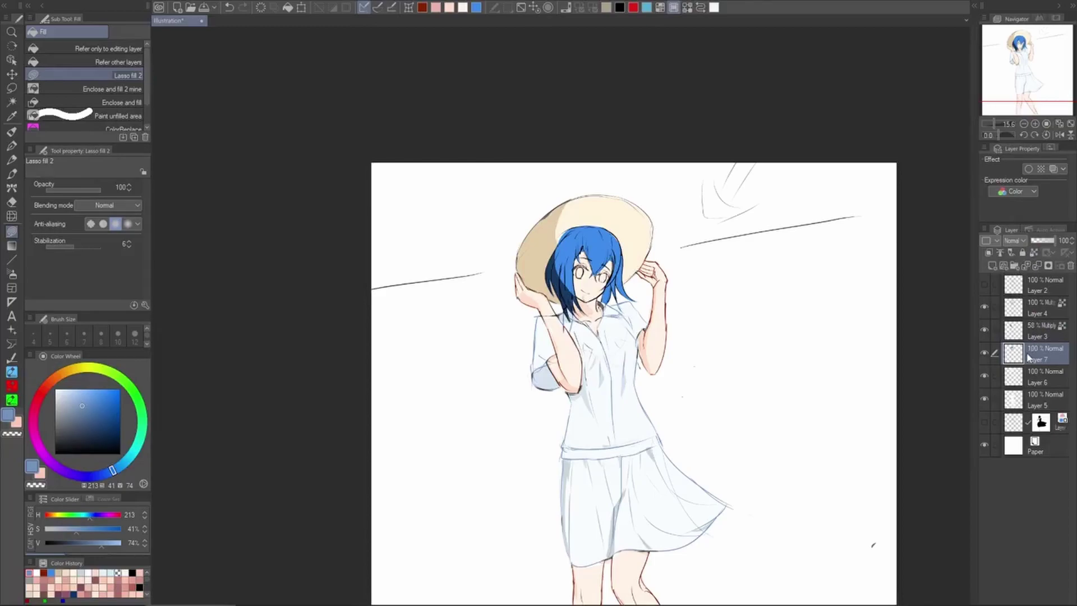
pyautogui.click(1037, 316)
pyautogui.click(1045, 335)
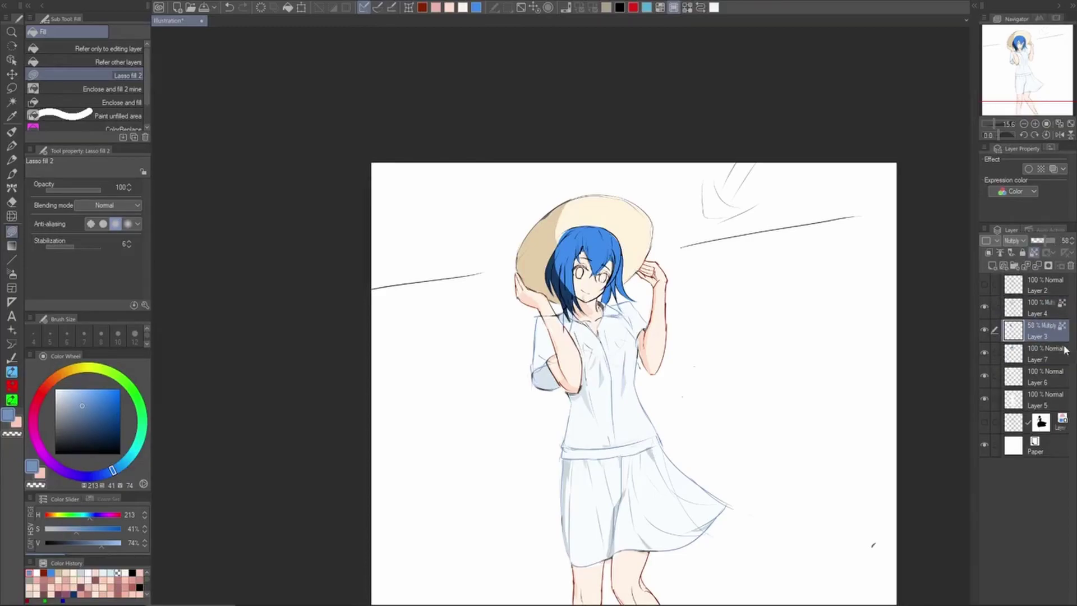
pyautogui.hotkey('ctrl', 'e')
pyautogui.hotkey('ctrl', 'e')
pyautogui.hotkey('ctrl', 'e')
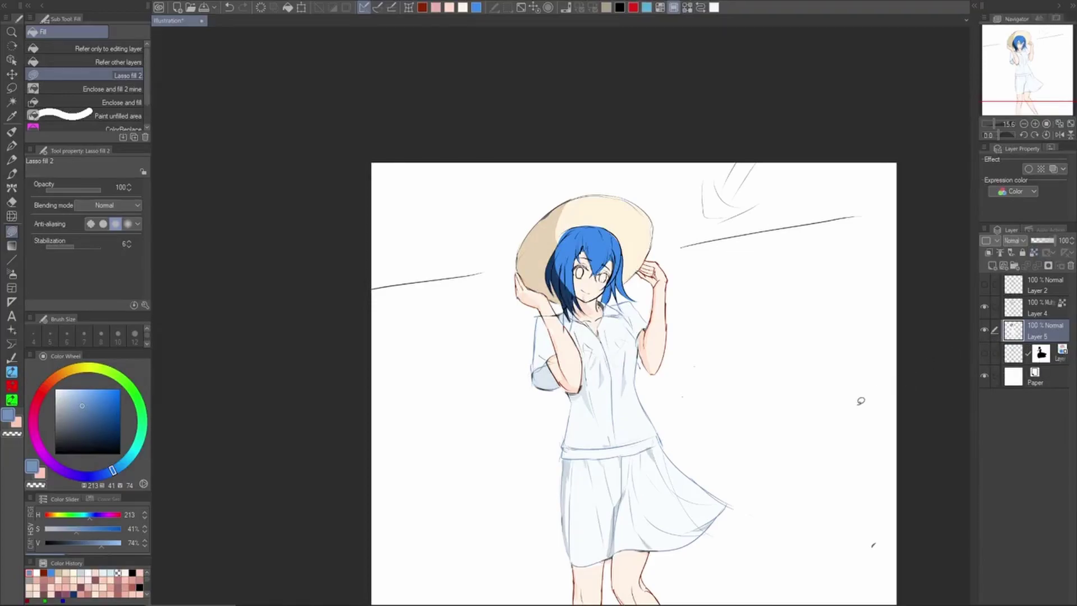
# Add a new layer between Layer 4 and Layer 5, set its blending mode to Multiply, and sample the skirt's pale color
pyautogui.press('h')
pyautogui.moveTo(749, 469); pyautogui.dragTo(772, 354)
pyautogui.press('h')
pyautogui.moveTo(828, 431); pyautogui.dragTo(821, 464)
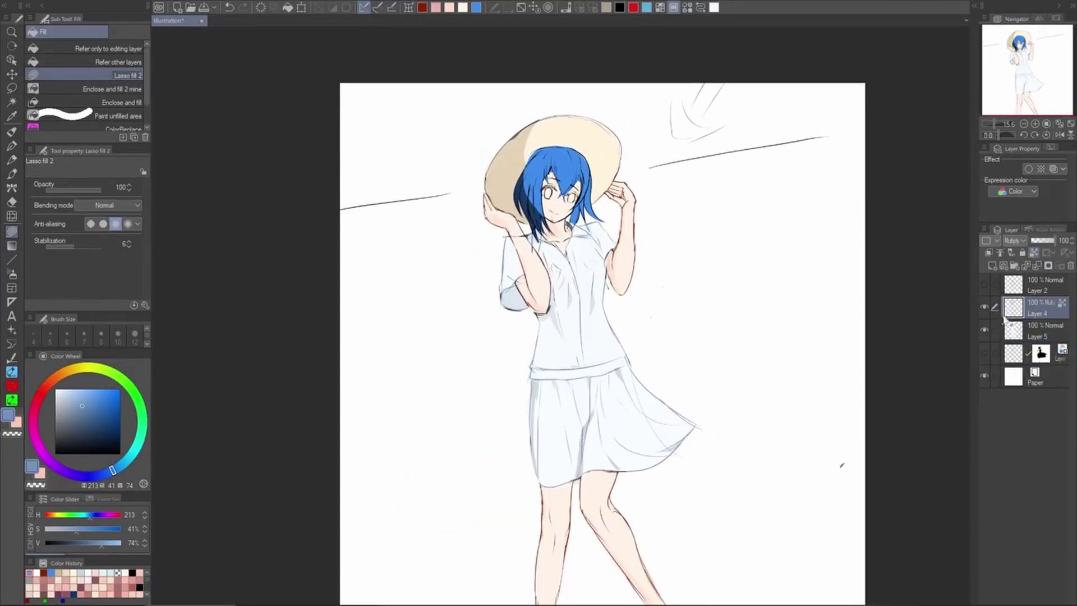
pyautogui.hotkey('ctrl', 'shift', 'n')
pyautogui.click(1014, 240)
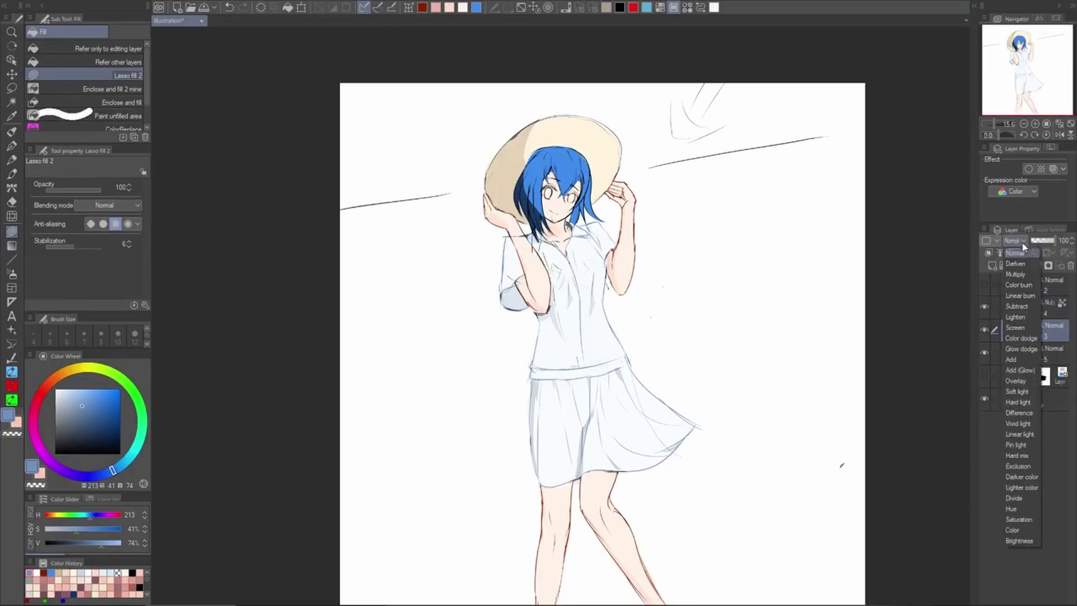
pyautogui.click(1020, 280)
pyautogui.keyDown('alt'); pyautogui.click(629, 421); pyautogui.keyUp('alt')
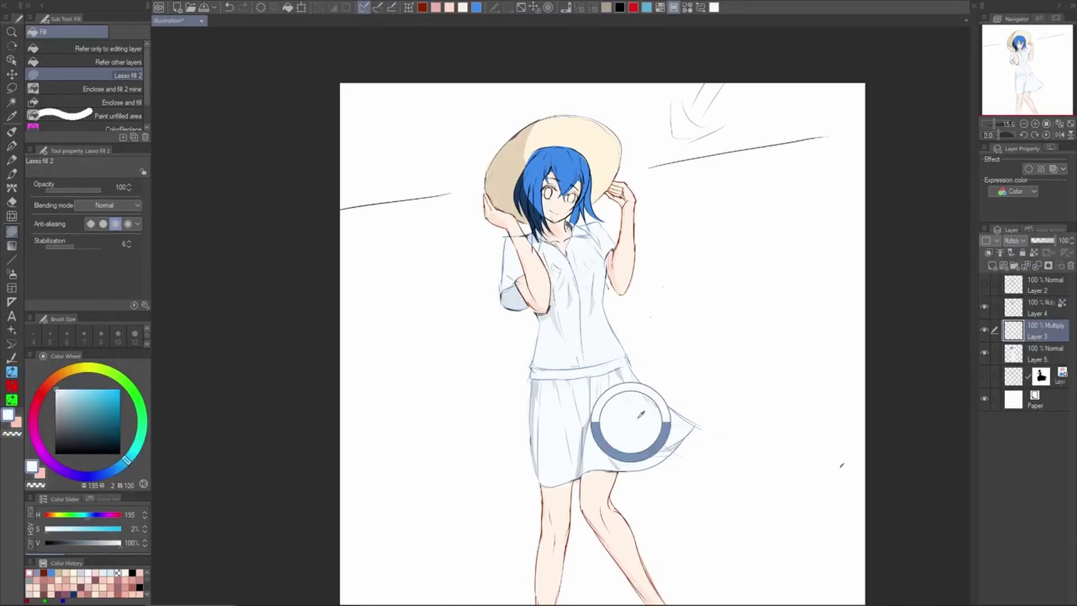
# Try the Color burn blending mode on the new layer with the pen and a gray-beige color, and return the layer to Multiply
pyautogui.click(1015, 240)
pyautogui.click(1019, 285)
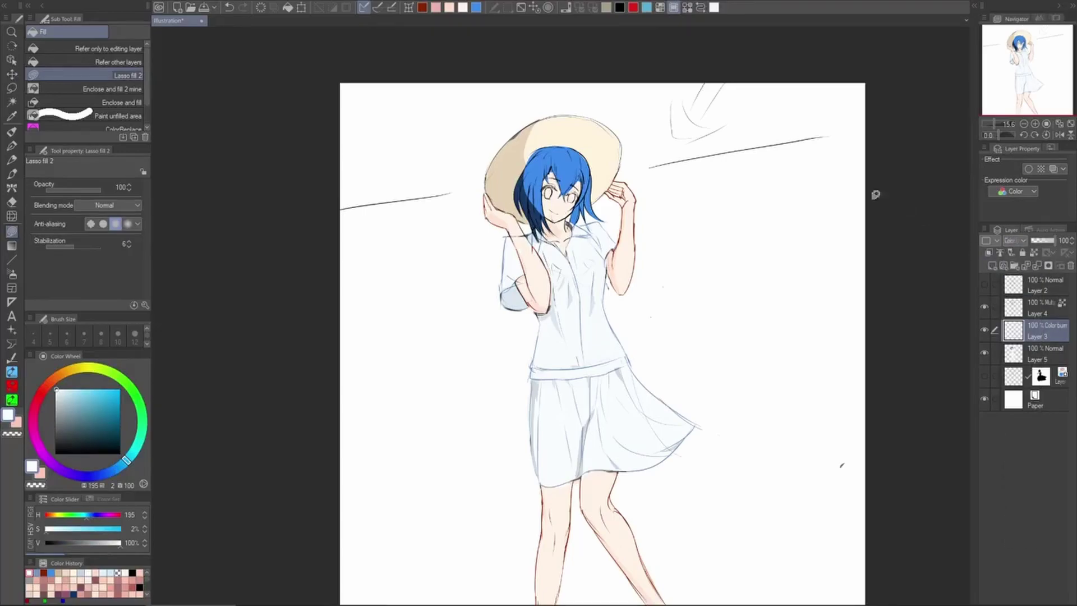
pyautogui.click(606, 7)
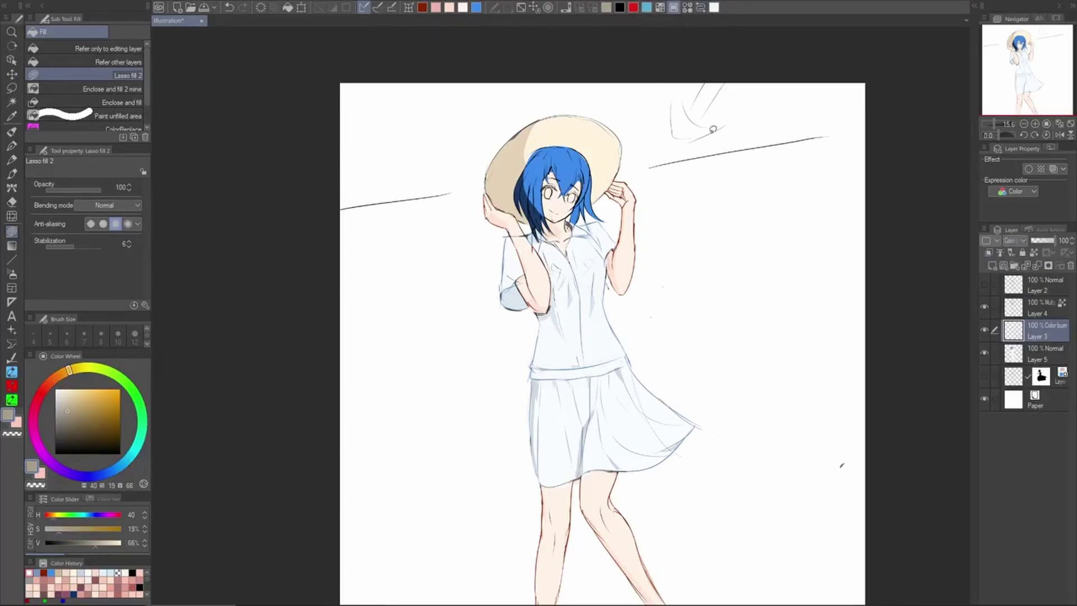
pyautogui.press('p')
pyautogui.scroll(2, 594, 412)
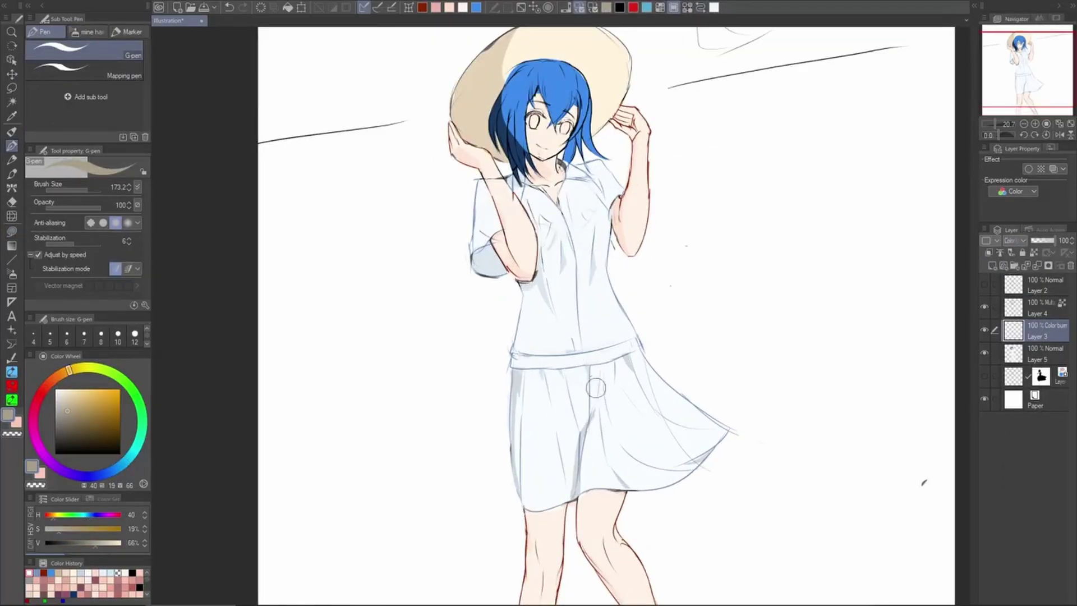
pyautogui.press('x')
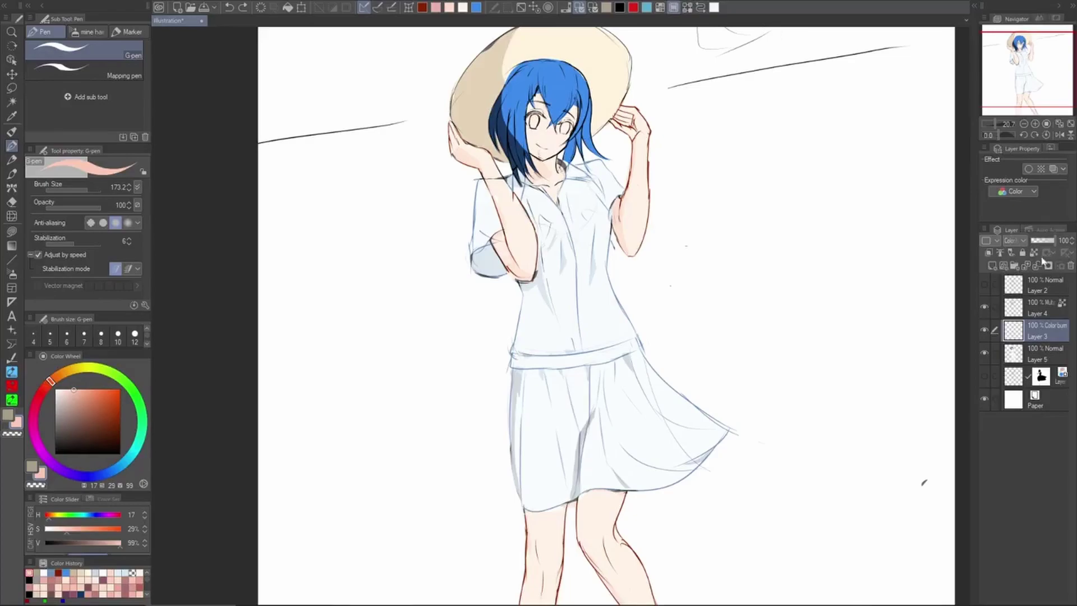
pyautogui.click(1055, 242)
pyautogui.click(1025, 242)
pyautogui.click(1026, 276)
# Add a new layer beneath Layer 5 for the background and place it in a layer folder
pyautogui.scroll(-5, 766, 313)
pyautogui.moveTo(801, 375); pyautogui.dragTo(736, 433)
pyautogui.moveTo(705, 519); pyautogui.dragTo(727, 496)
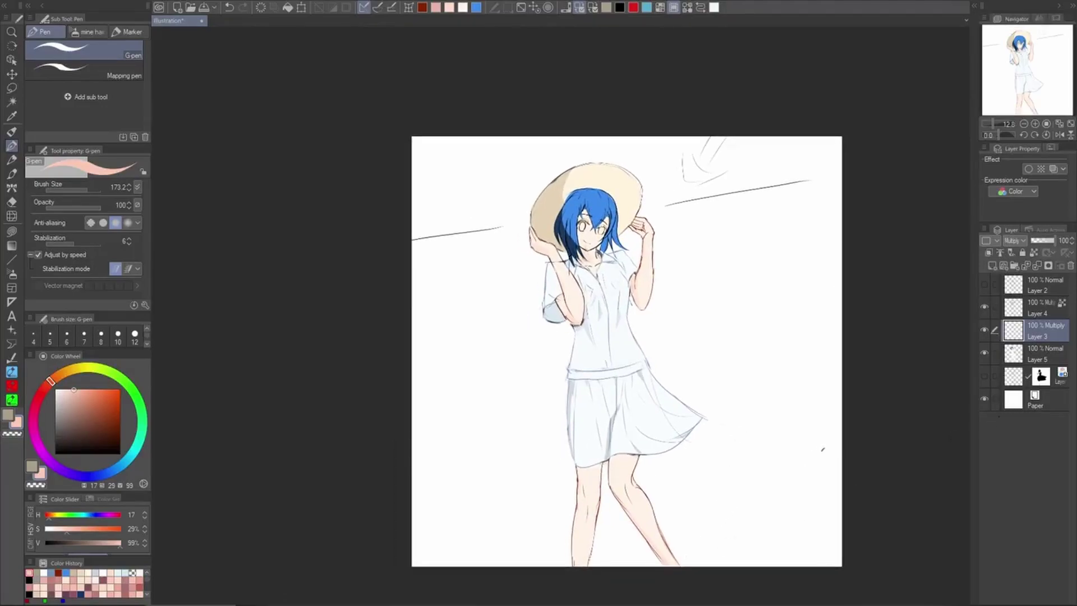
pyautogui.click(1021, 376)
pyautogui.click(1004, 266)
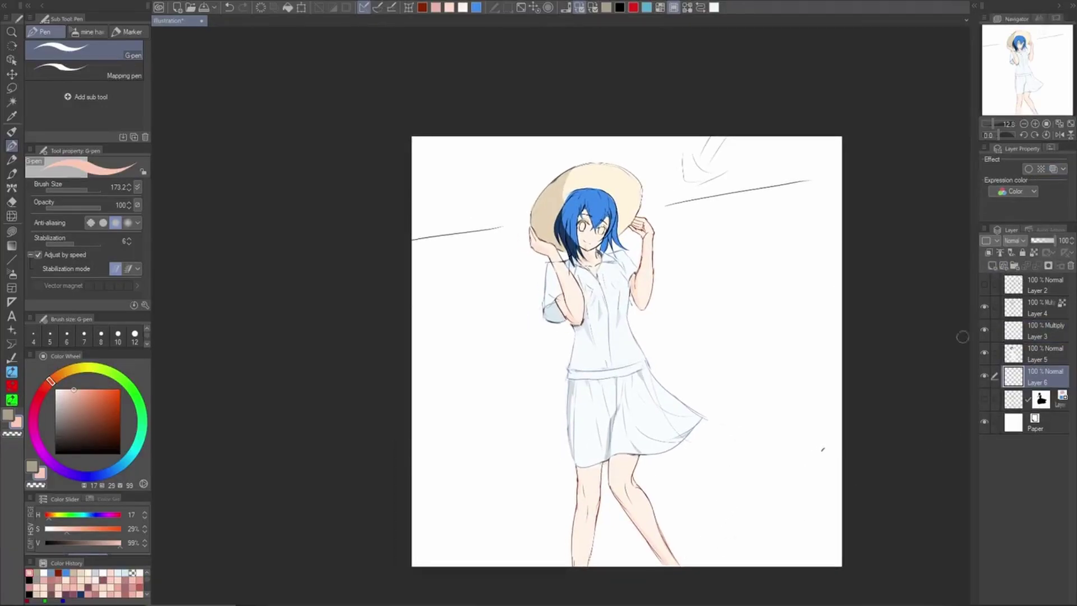
pyautogui.press('g')
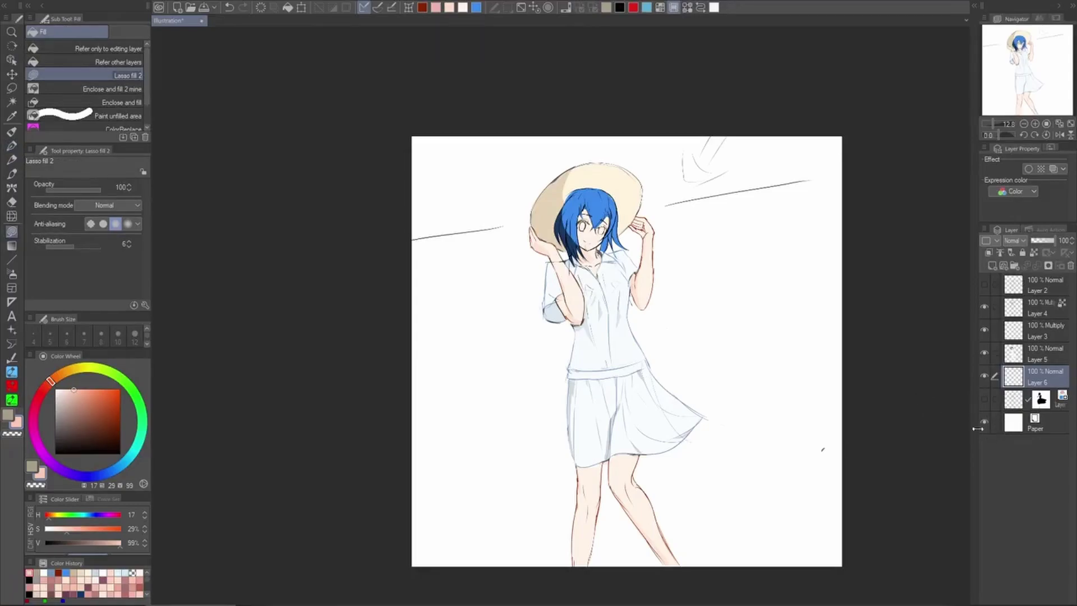
pyautogui.hotkey('ctrl', 'g')
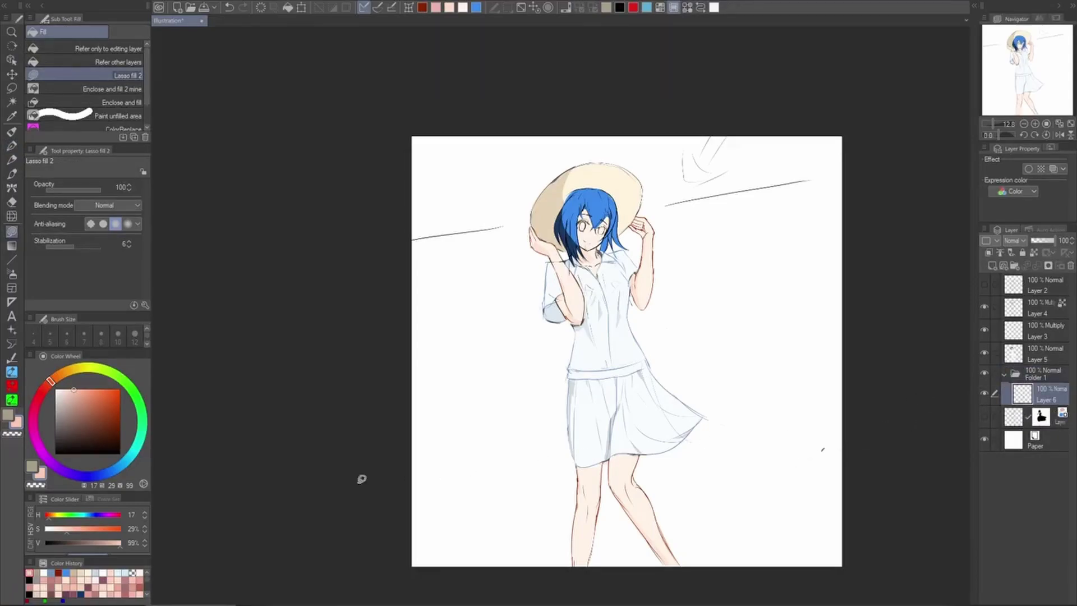
# Try filling a shape beside the skirt with warm gray using Lasso fill
pyautogui.click(65, 391)
pyautogui.click(68, 371)
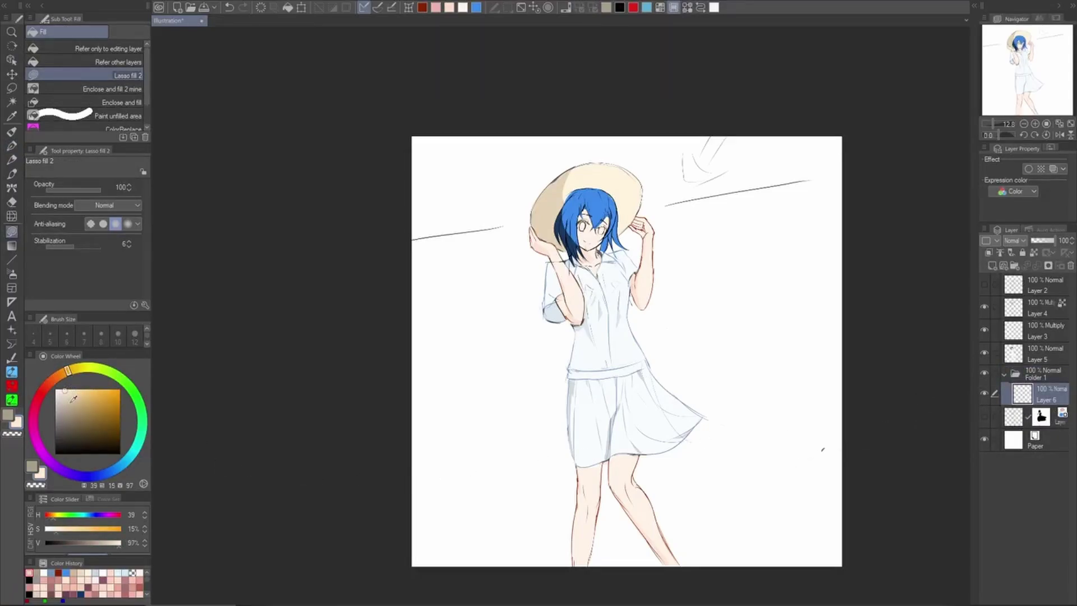
pyautogui.moveTo(70, 389); pyautogui.dragTo(65, 405)
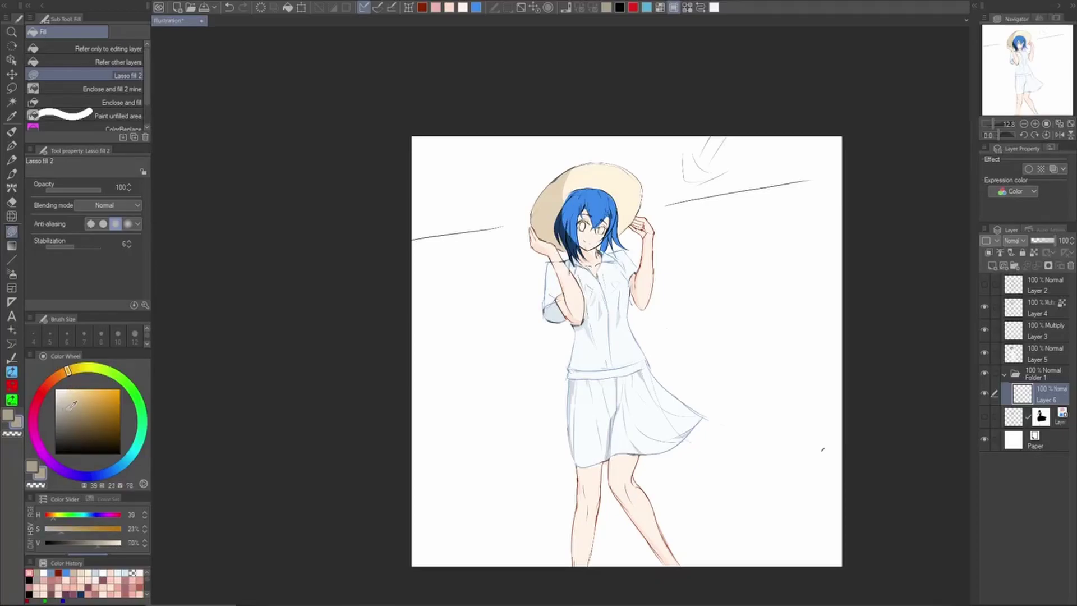
pyautogui.moveTo(691, 395); pyautogui.dragTo(692, 412)
pyautogui.hotkey('ctrl', 'z')
pyautogui.moveTo(718, 349); pyautogui.dragTo(663, 432)
pyautogui.hotkey('ctrl', 'z')
# Try filling shapes on both sides of the skirt with neutral gray (H 39, S 0, V 66)
pyautogui.moveTo(67, 419); pyautogui.dragTo(55, 411)
pyautogui.moveTo(663, 340); pyautogui.dragTo(747, 446)
pyautogui.hotkey('ctrl', 'z')
pyautogui.moveTo(726, 353)
pyautogui.mouseDown()
pyautogui.moveTo(682, 381)
pyautogui.moveTo(734, 428)
pyautogui.mouseUp()
pyautogui.hotkey('ctrl', 'z')
pyautogui.moveTo(533, 387); pyautogui.dragTo(502, 486)
pyautogui.hotkey('ctrl', 'z')
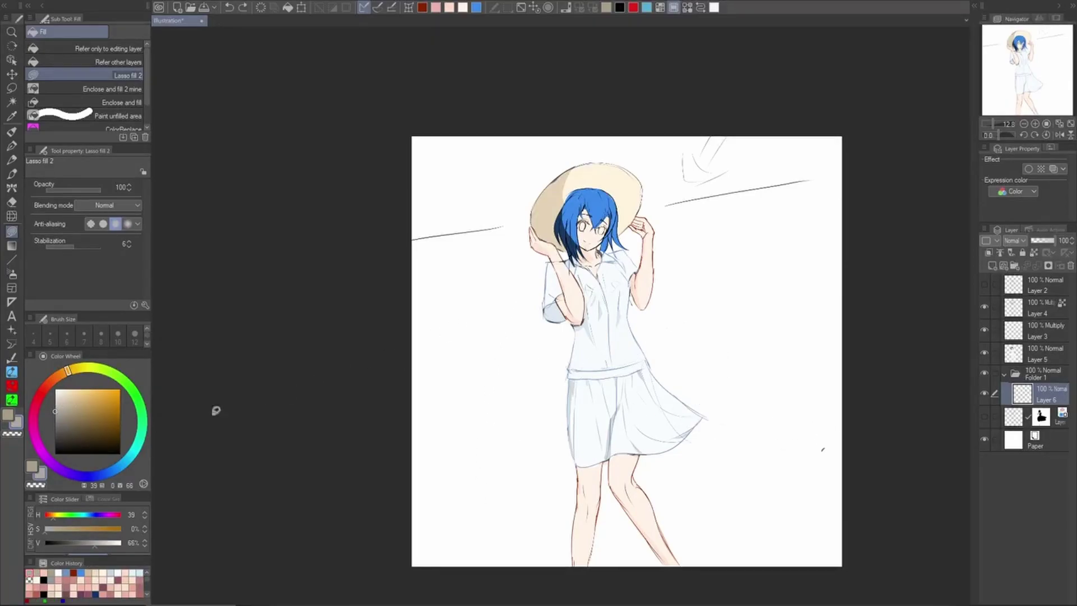
# Set the drawing color to blue-gray (H 199, S 11, V 60)
pyautogui.moveTo(55, 412); pyautogui.dragTo(63, 413)
pyautogui.click(124, 462)
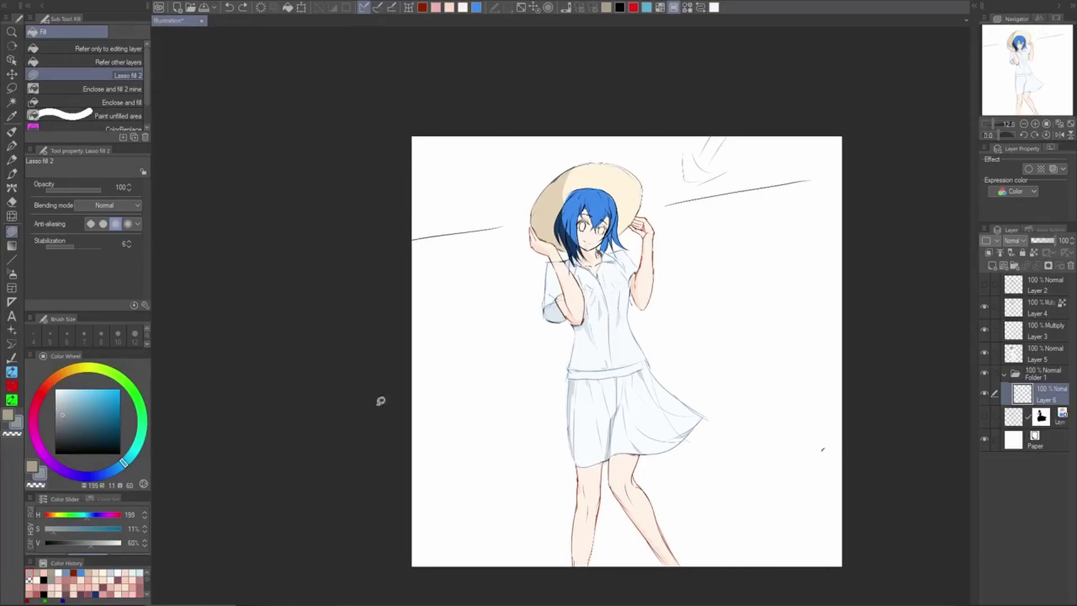
# Try filling a rounded and a more angular blue-gray shape in the empty area beside the skirt
pyautogui.moveTo(675, 341)
pyautogui.mouseDown()
pyautogui.moveTo(679, 413)
pyautogui.moveTo(770, 400)
pyautogui.mouseUp()
pyautogui.moveTo(728, 331)
pyautogui.mouseDown()
pyautogui.moveTo(752, 300)
pyautogui.moveTo(789, 356)
pyautogui.moveTo(719, 402)
pyautogui.mouseUp()
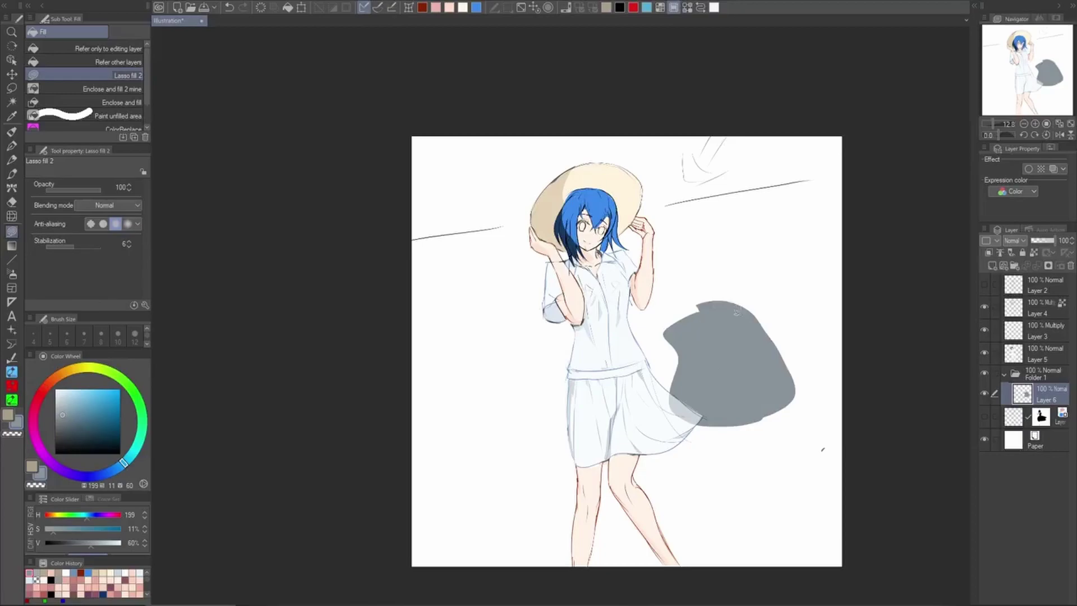
pyautogui.hotkey('ctrl', 'z')
pyautogui.hotkey('ctrl', 'z')
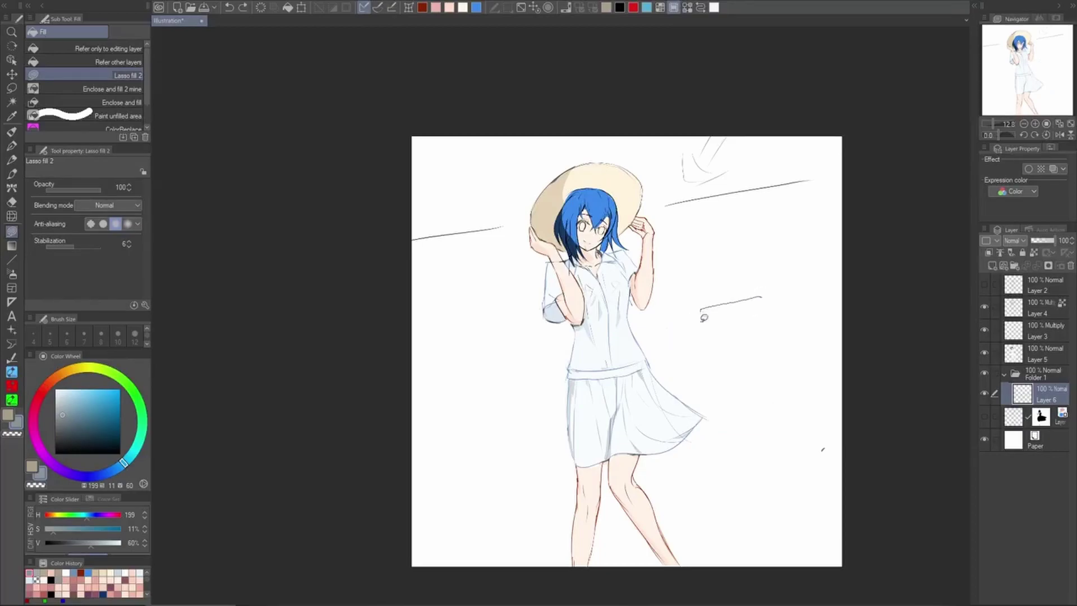
pyautogui.moveTo(827, 356); pyautogui.dragTo(808, 306)
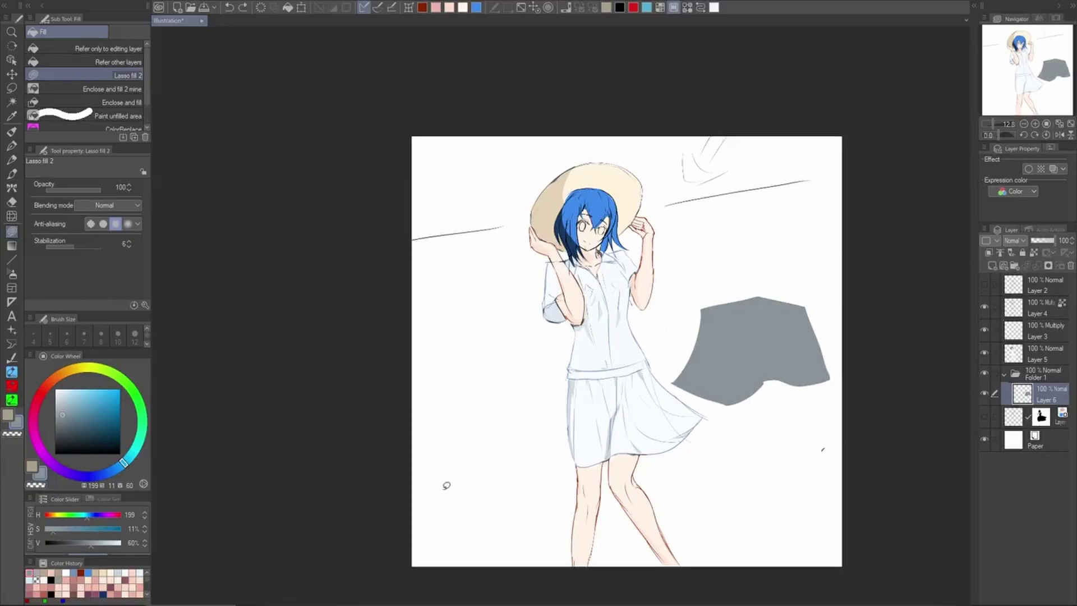
pyautogui.hotkey('ctrl', 'z')
# Try outlining a blue-gray background area along the girl's side, starting from the raised hand on the hat's shaded side
pyautogui.moveTo(519, 229)
pyautogui.mouseDown()
pyautogui.moveTo(472, 336)
pyautogui.moveTo(494, 477)
pyautogui.moveTo(499, 244)
pyautogui.moveTo(408, 310)
pyautogui.moveTo(515, 292)
pyautogui.mouseUp()
pyautogui.hotkey('ctrl', 'z')
pyautogui.hotkey('ctrl', 'z')
pyautogui.moveTo(529, 223)
pyautogui.mouseDown()
pyautogui.moveTo(483, 234)
pyautogui.moveTo(459, 285)
pyautogui.moveTo(407, 477)
pyautogui.moveTo(471, 543)
pyautogui.moveTo(503, 544)
pyautogui.mouseUp()
pyautogui.hotkey('ctrl', 'z')
# Try filling a large blue-gray ground area behind the girl, from the horizon line down to the canvas edge
pyautogui.moveTo(697, 196)
pyautogui.mouseDown()
pyautogui.moveTo(449, 247)
pyautogui.moveTo(447, 298)
pyautogui.moveTo(561, 271)
pyautogui.moveTo(651, 196)
pyautogui.moveTo(515, 245)
pyautogui.mouseUp()
pyautogui.hotkey('ctrl', 'z')
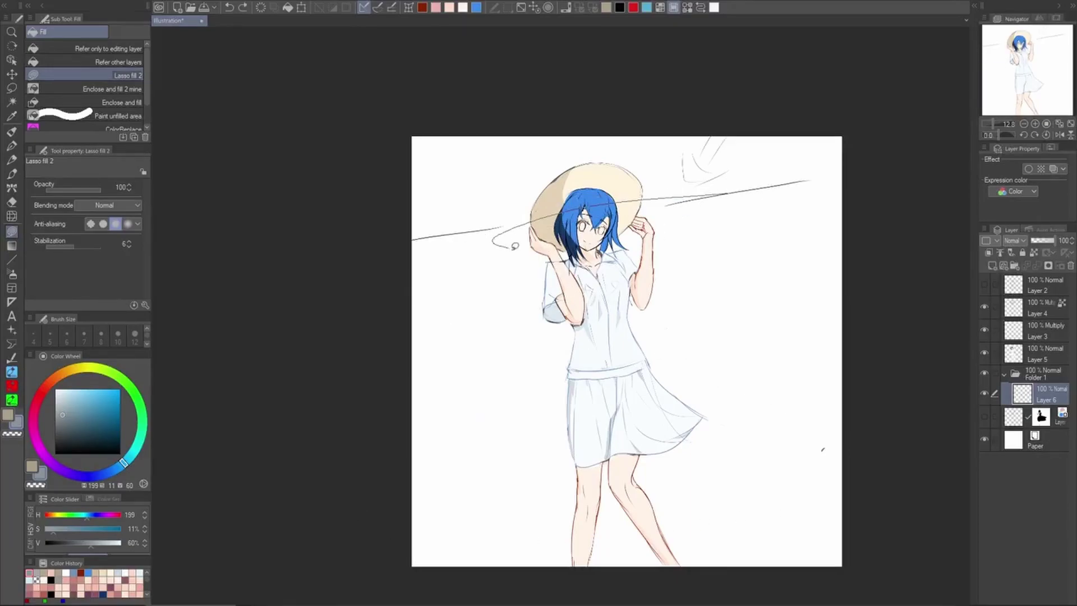
pyautogui.moveTo(460, 278)
pyautogui.mouseDown()
pyautogui.moveTo(385, 331)
pyautogui.moveTo(420, 548)
pyautogui.moveTo(1050, 465)
pyautogui.mouseUp()
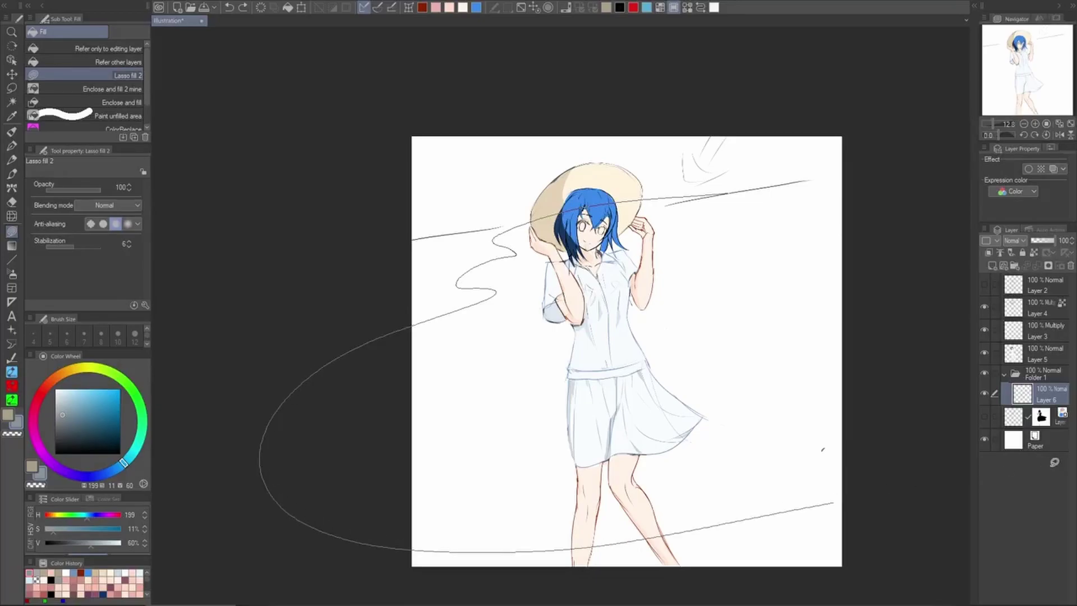
pyautogui.moveTo(810, 556); pyautogui.dragTo(760, 515)
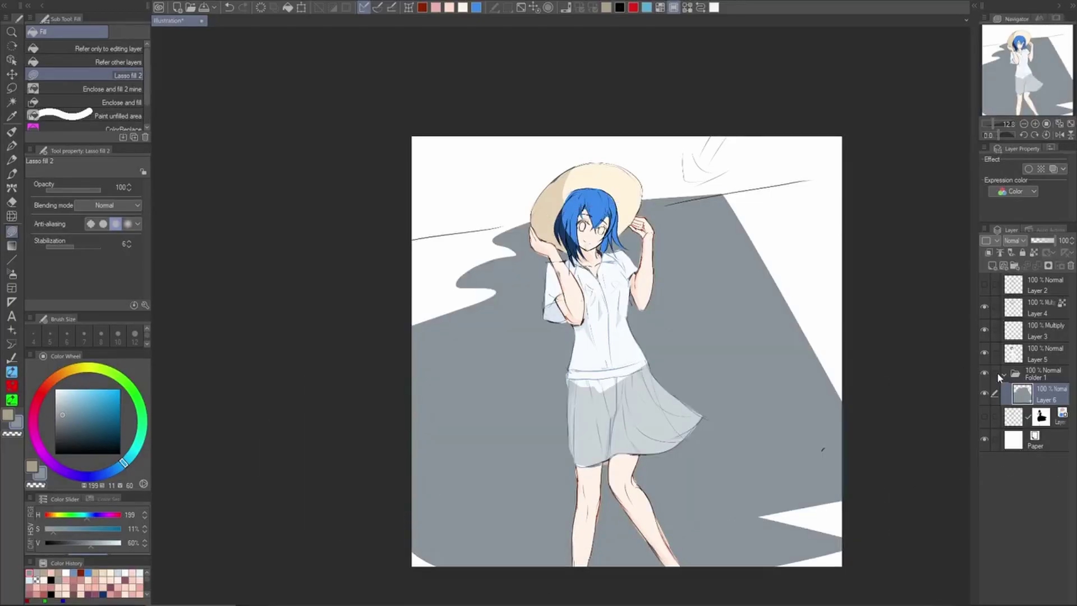
pyautogui.moveTo(862, 521); pyautogui.dragTo(831, 393)
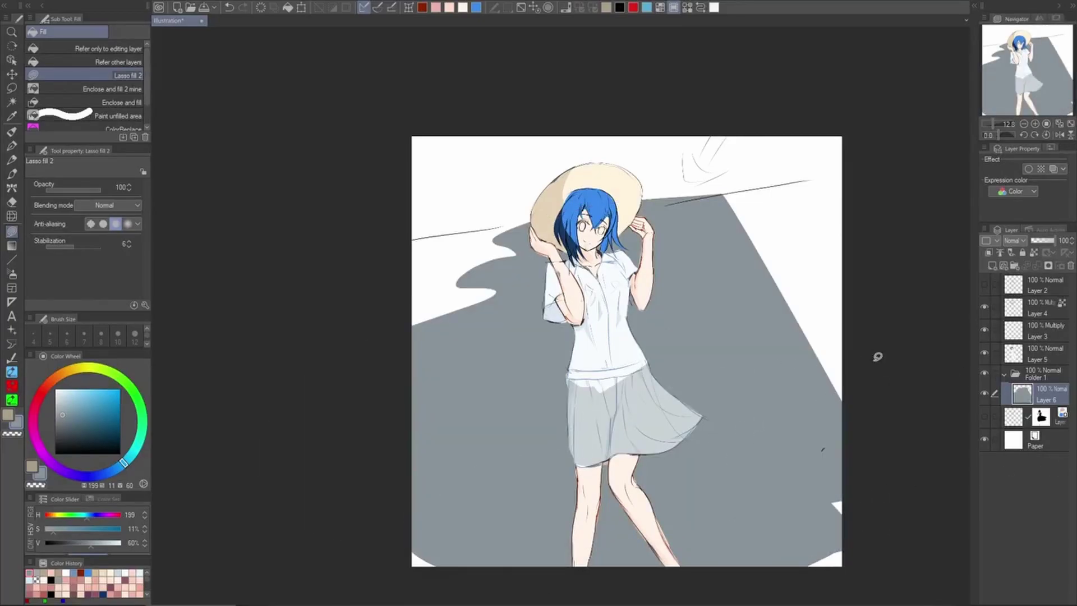
pyautogui.hotkey('ctrl', 'z')
pyautogui.hotkey('ctrl', 'z')
pyautogui.hotkey('ctrl', 'z')
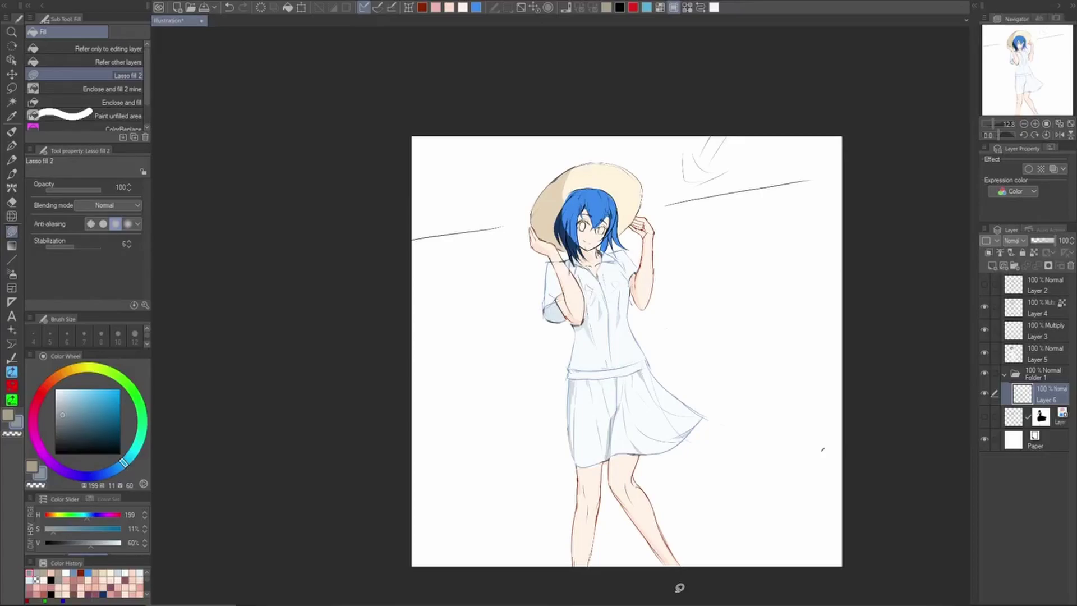
# Merge Layer 4 into Layer 3, keeping the combined line art layer in Multiply mode
pyautogui.moveTo(709, 516); pyautogui.dragTo(581, 490)
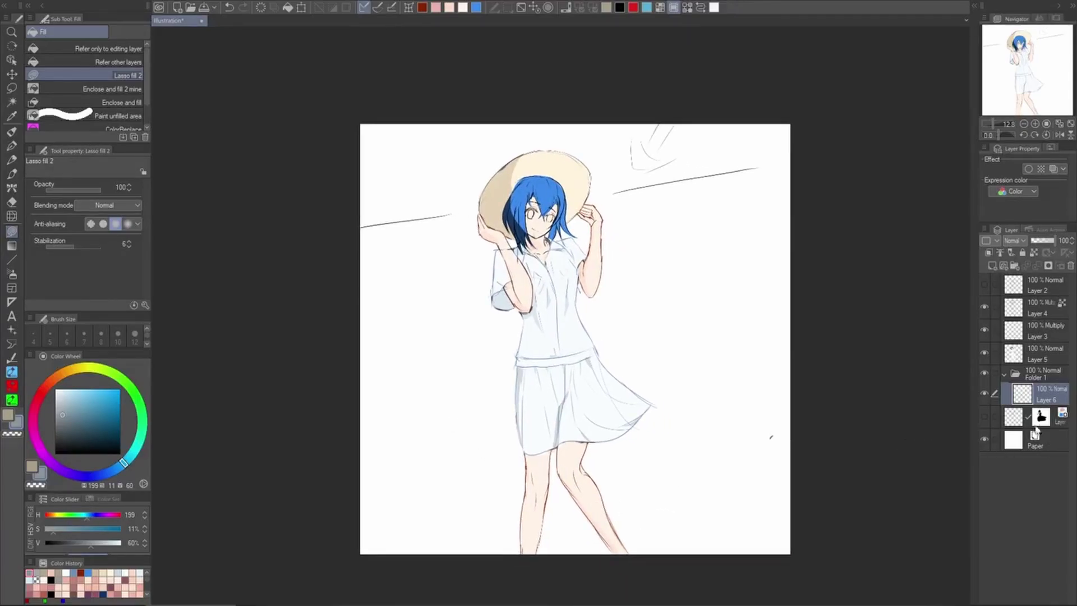
pyautogui.click(1037, 345)
pyautogui.click(1047, 321)
pyautogui.click(1025, 299)
pyautogui.click(1037, 339)
pyautogui.click(1054, 318)
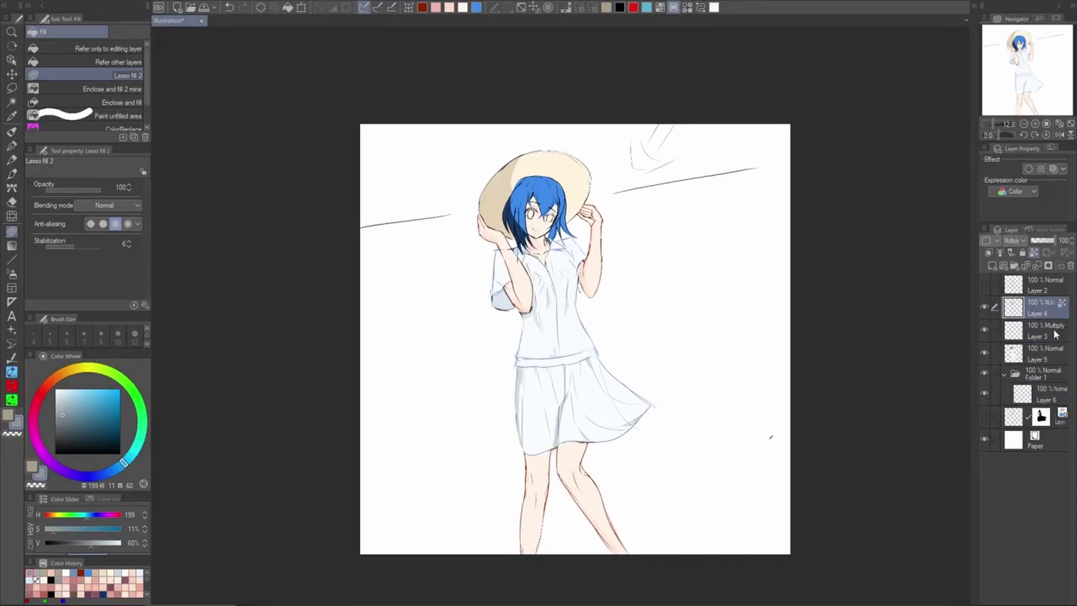
pyautogui.keyDown('shift'); pyautogui.click(1057, 353); pyautogui.keyUp('shift')
pyautogui.hotkey('shift', 'alt', 'e')
pyautogui.hotkey('ctrl', 'z')
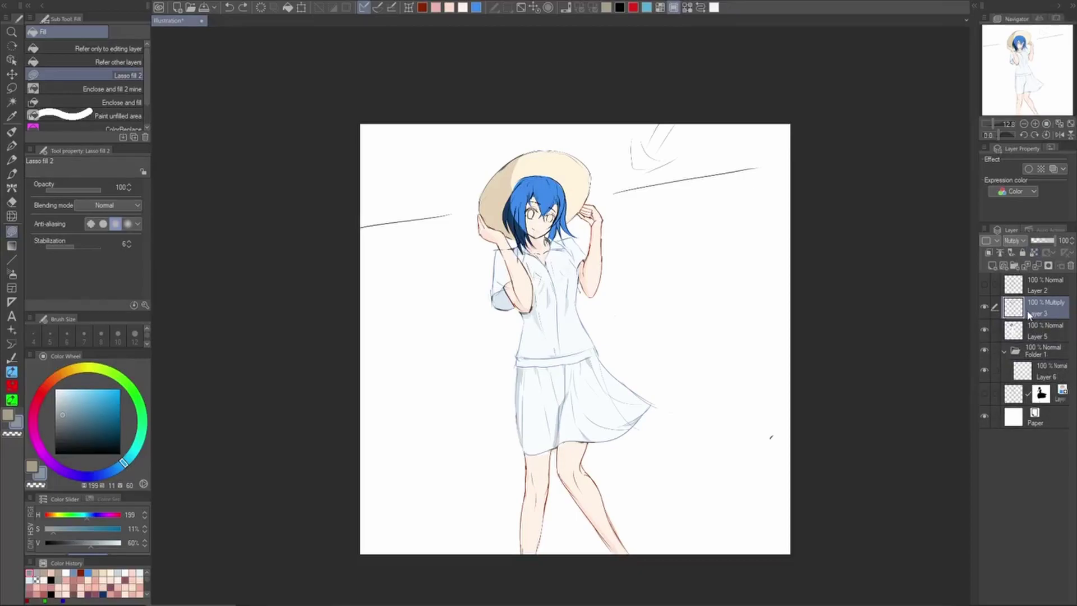
# Erase stray sketch marks around the girl's neck and collar on the line art layer with a small hard eraser
pyautogui.press('e')
pyautogui.scroll(3, 515, 258)
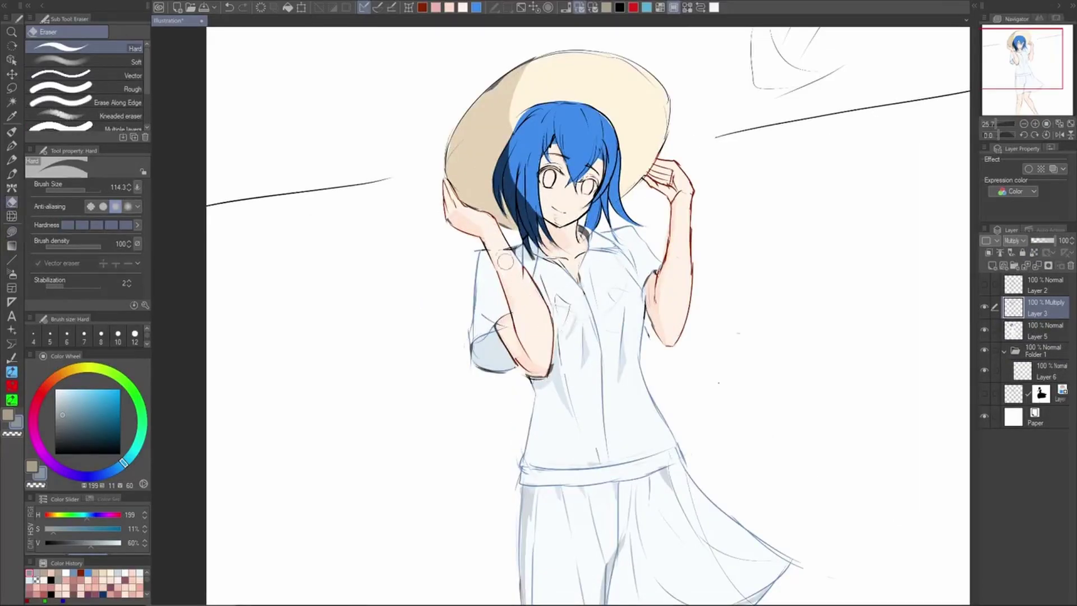
pyautogui.press('[')
pyautogui.scroll(1, 470, 228)
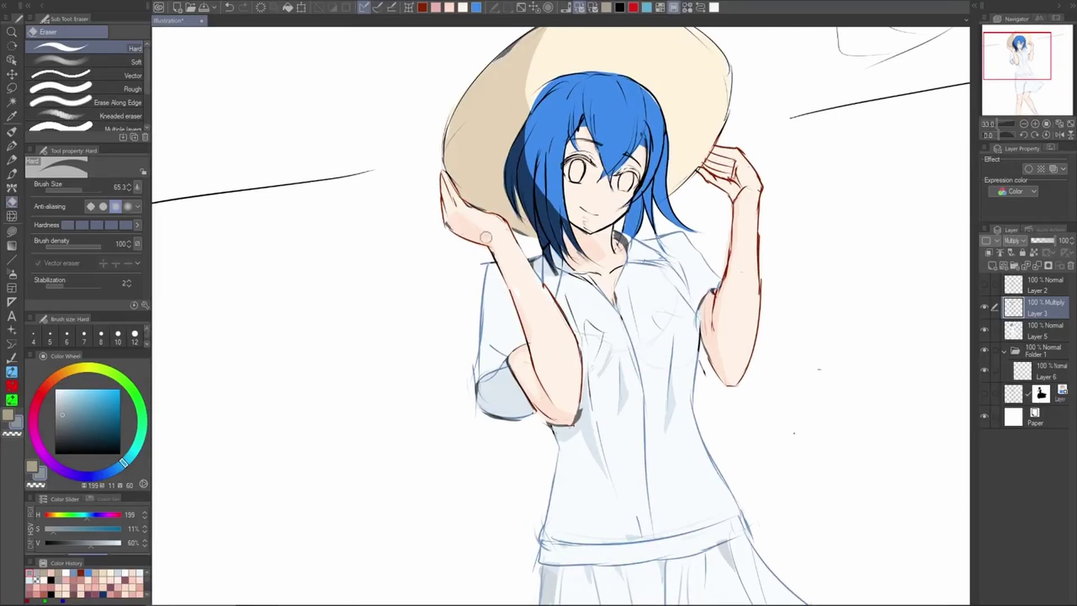
pyautogui.scroll(-1, 542, 204)
pyautogui.scroll(3, 605, 212)
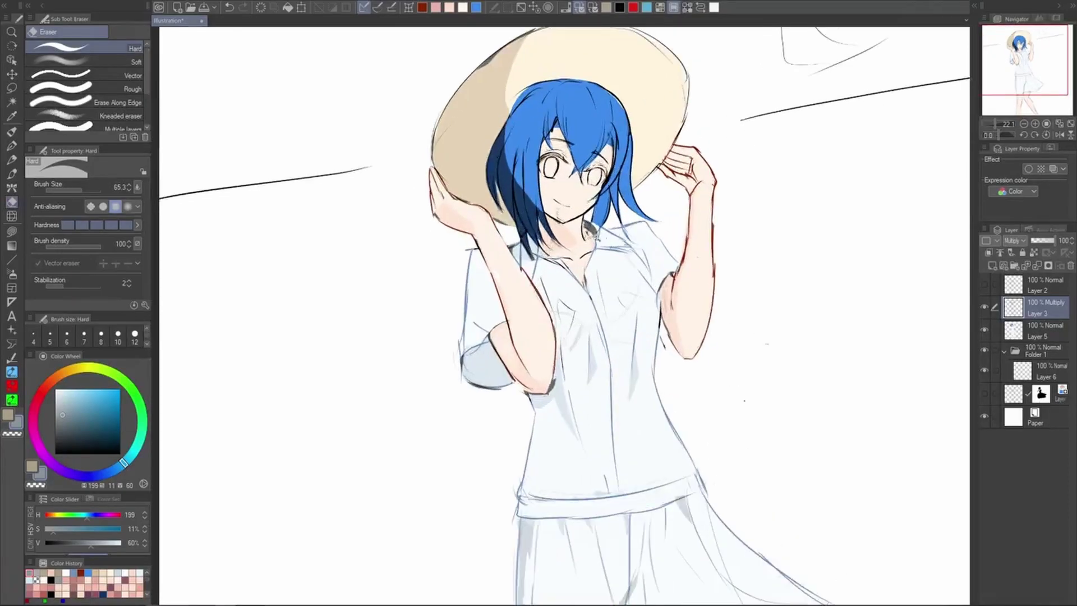
pyautogui.scroll(1, 604, 212)
pyautogui.moveTo(598, 224); pyautogui.dragTo(600, 265)
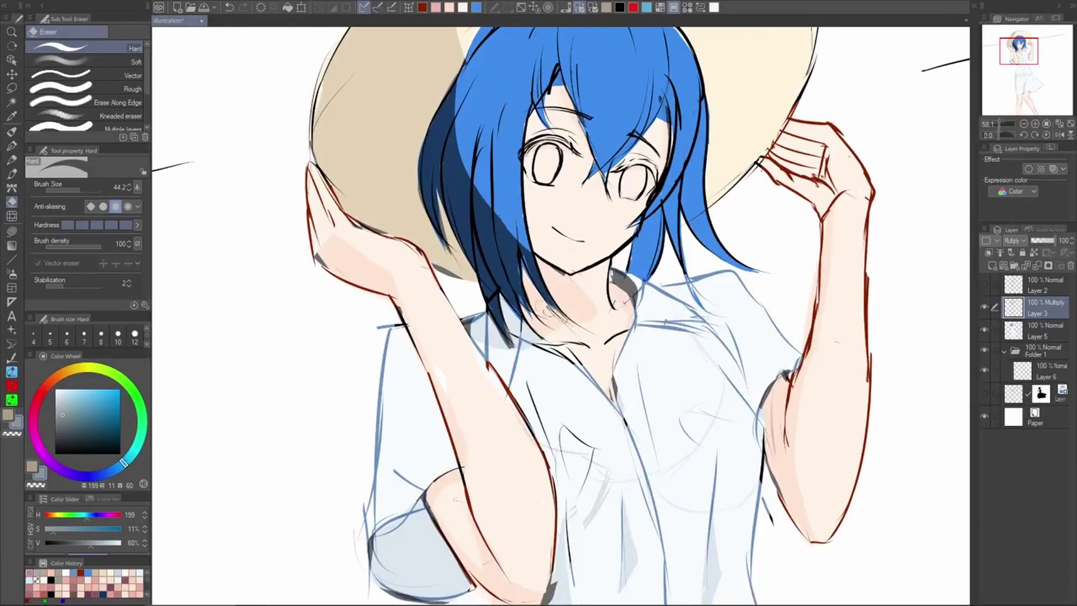
pyautogui.moveTo(547, 309)
pyautogui.mouseDown()
pyautogui.moveTo(531, 293)
pyautogui.moveTo(535, 303)
pyautogui.mouseUp()
# Try erasing more stray marks from the figure's line art with a larger eraser
pyautogui.scroll(-5, 604, 279)
pyautogui.scroll(3, 662, 320)
pyautogui.moveTo(580, 391); pyautogui.dragTo(593, 391)
pyautogui.hotkey('ctrl', 'z')
pyautogui.scroll(-2, 762, 389)
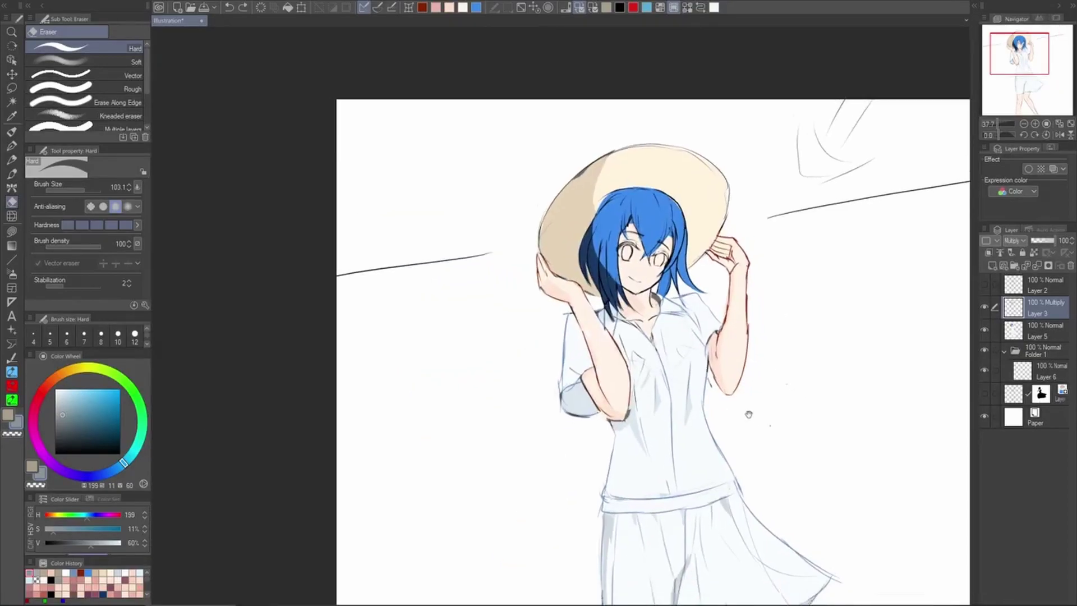
pyautogui.scroll(2, 749, 414)
pyautogui.scroll(-2, 729, 410)
pyautogui.scroll(1, 719, 399)
pyautogui.scroll(1, 719, 399)
pyautogui.scroll(-3, 747, 429)
# Try merging the line art layer into the color layer below and add an empty Normal layer above it
pyautogui.press('p')
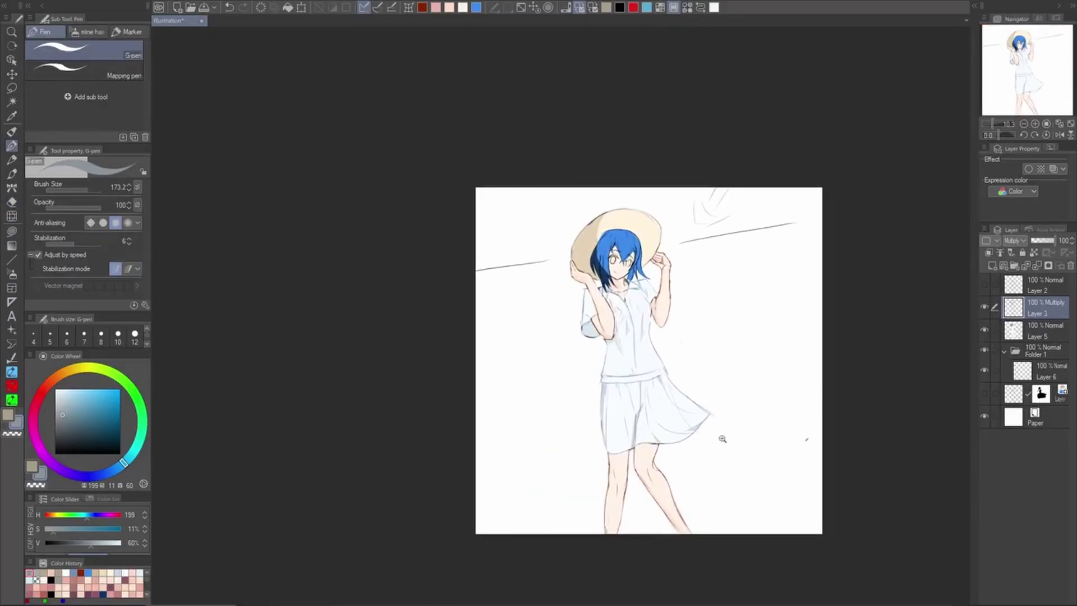
pyautogui.scroll(1, 723, 439)
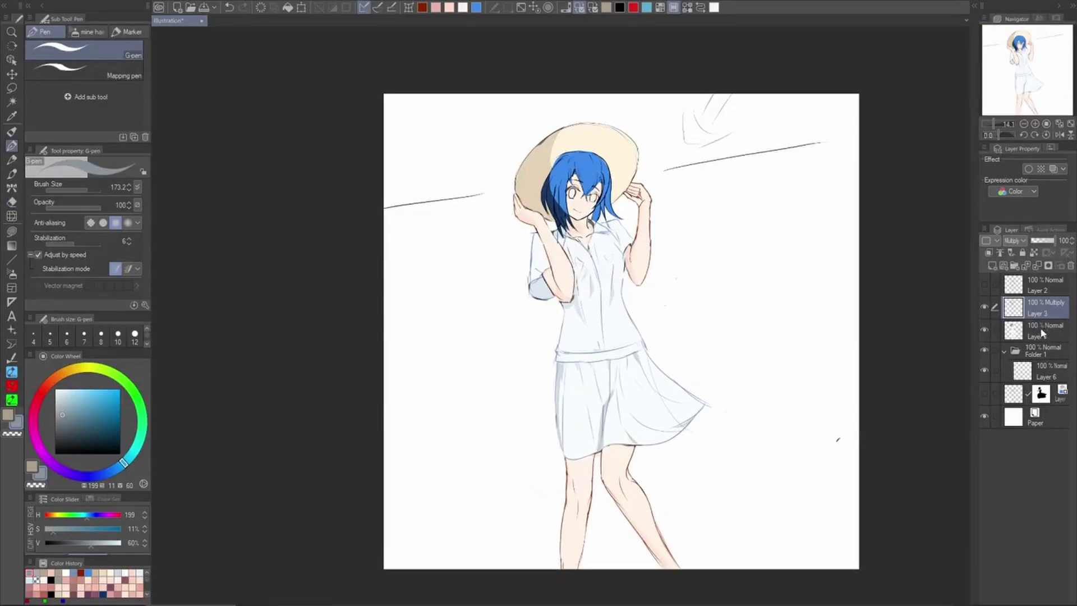
pyautogui.hotkey('ctrl', 'e')
pyautogui.click(992, 266)
# Try drawing fold shadows on the skirt with the G-pen in pale gray-blue (H 195, S 14, V 77)
pyautogui.keyDown('alt'); pyautogui.click(579, 405); pyautogui.keyUp('alt')
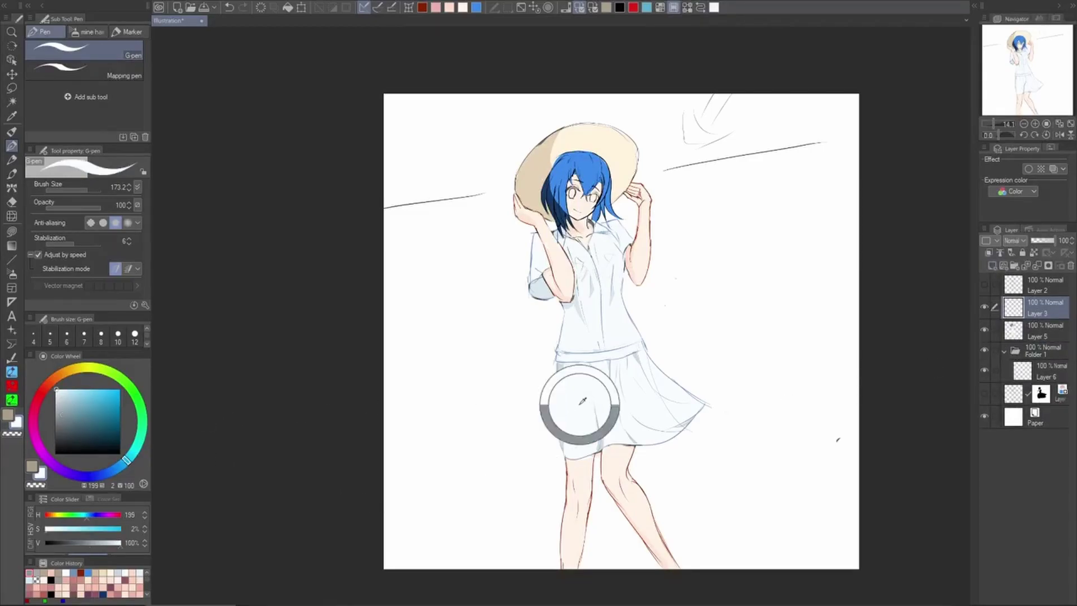
pyautogui.moveTo(64, 394); pyautogui.dragTo(65, 404)
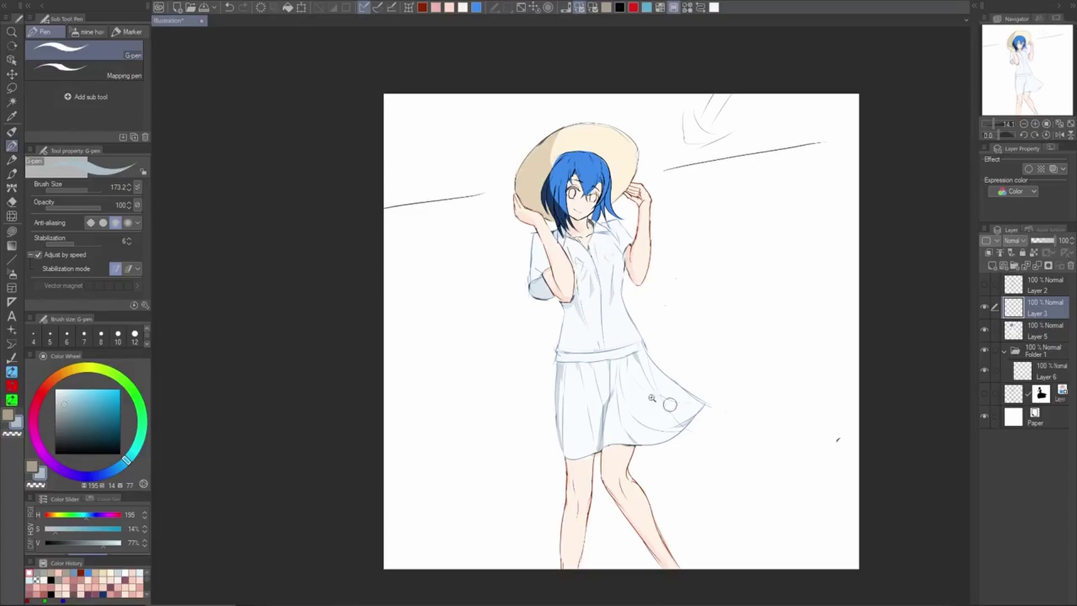
pyautogui.scroll(5, 600, 373)
pyautogui.moveTo(622, 362)
pyautogui.mouseDown()
pyautogui.moveTo(616, 413)
pyautogui.moveTo(609, 390)
pyautogui.mouseUp()
pyautogui.hotkey('ctrl', 'z')
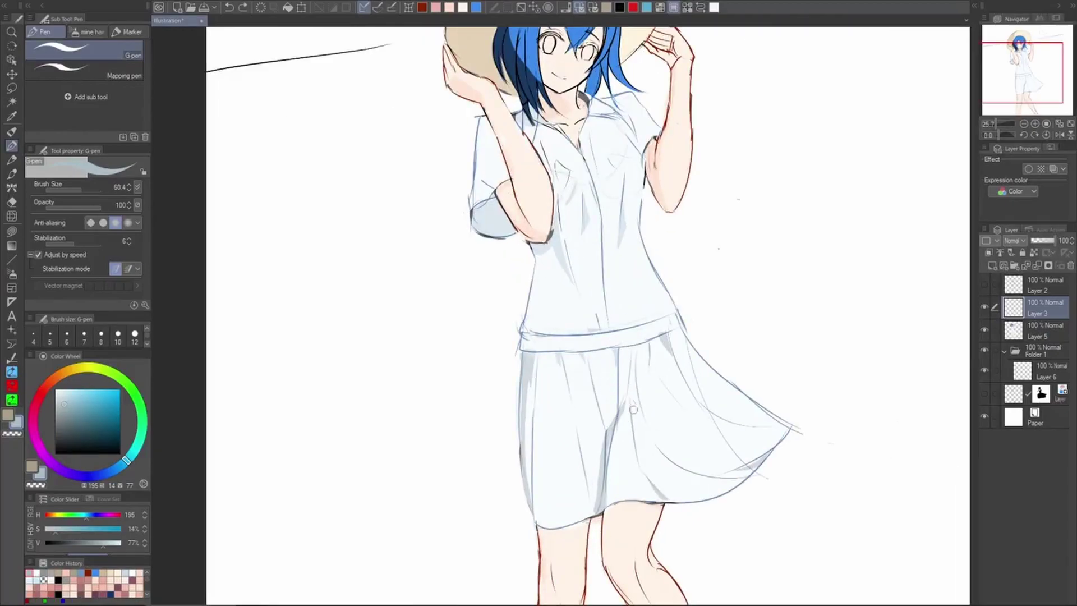
pyautogui.hotkey('ctrl', 'y')
pyautogui.moveTo(617, 347); pyautogui.dragTo(615, 416)
# Try blocking in the skirt's fold shadows with Lasso fill instead of the pen
pyautogui.press('g')
pyautogui.hotkey('ctrl', 'z')
pyautogui.moveTo(615, 366); pyautogui.dragTo(622, 351)
pyautogui.moveTo(788, 375)
pyautogui.mouseDown()
pyautogui.moveTo(798, 433)
pyautogui.moveTo(745, 418)
pyautogui.mouseUp()
pyautogui.hotkey('ctrl', 'z')
pyautogui.hotkey('ctrl', 'y')
pyautogui.hotkey('ctrl', 'y')
# Add a new layer clipped to the color layer, set it to Multiply, and switch to the round mixing brush
pyautogui.click(1031, 332)
pyautogui.click(991, 267)
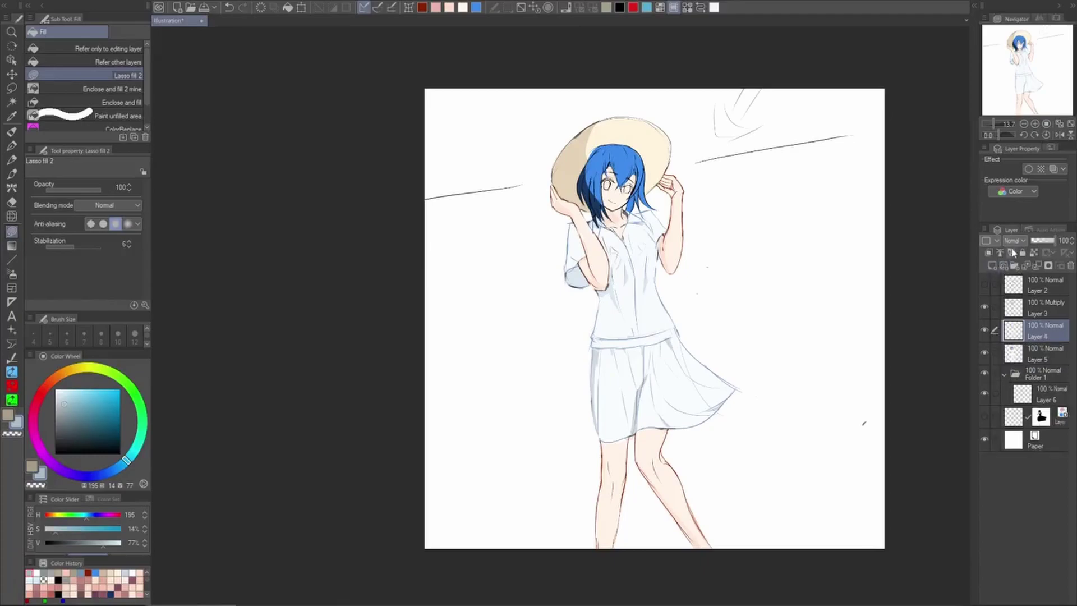
pyautogui.click(989, 254)
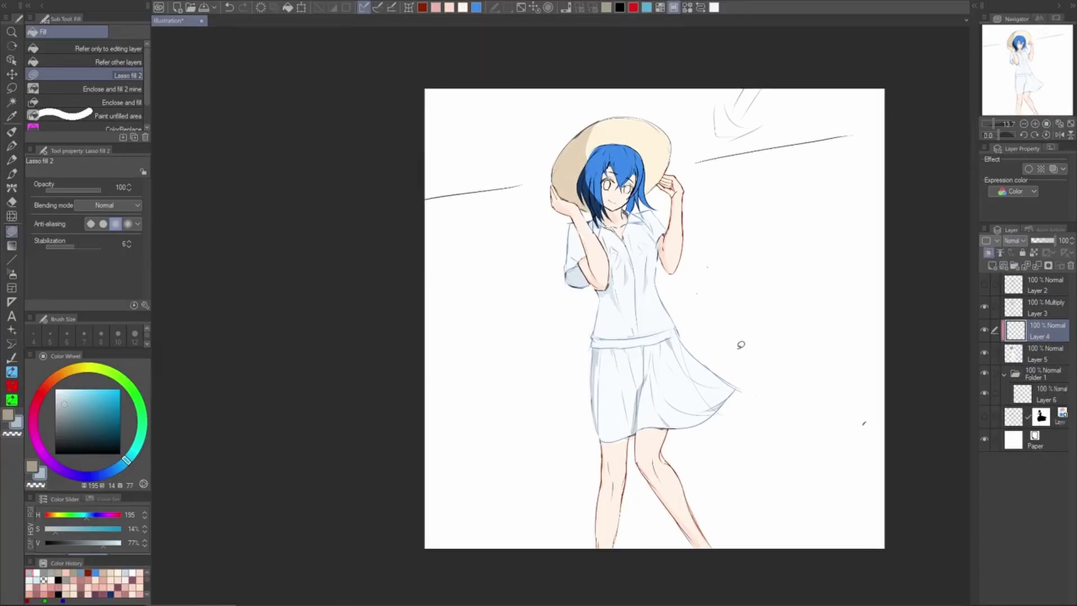
pyautogui.press('b')
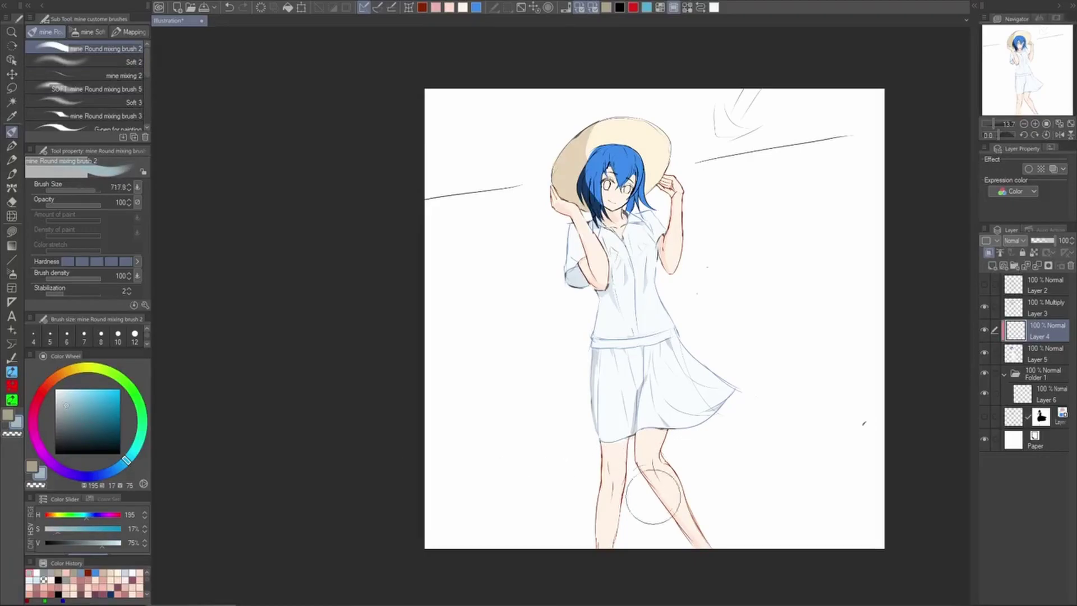
pyautogui.click(1014, 240)
pyautogui.click(1018, 275)
# Paint soft gray-blue shading (H 195, S 17, V 75) over the skirt and the lower blouse
pyautogui.moveTo(611, 436)
pyautogui.mouseDown()
pyautogui.moveTo(577, 452)
pyautogui.moveTo(609, 412)
pyautogui.mouseUp()
pyautogui.hotkey('ctrl', 'z')
pyautogui.moveTo(665, 433)
pyautogui.mouseDown()
pyautogui.moveTo(600, 382)
pyautogui.moveTo(686, 318)
pyautogui.mouseUp()
pyautogui.hotkey('ctrl', 'z')
pyautogui.moveTo(635, 424); pyautogui.dragTo(609, 316)
pyautogui.moveTo(602, 367)
pyautogui.mouseDown()
pyautogui.moveTo(613, 348)
pyautogui.moveTo(645, 336)
pyautogui.moveTo(653, 358)
pyautogui.mouseUp()
pyautogui.moveTo(613, 307); pyautogui.dragTo(575, 318)
# Brush soft gray-blue shading onto the blouse's sleeve and chest with a smaller brush
pyautogui.moveTo(558, 267)
pyautogui.mouseDown()
pyautogui.moveTo(573, 275)
pyautogui.moveTo(566, 216)
pyautogui.moveTo(571, 236)
pyautogui.mouseUp()
pyautogui.hotkey('ctrl', 'z')
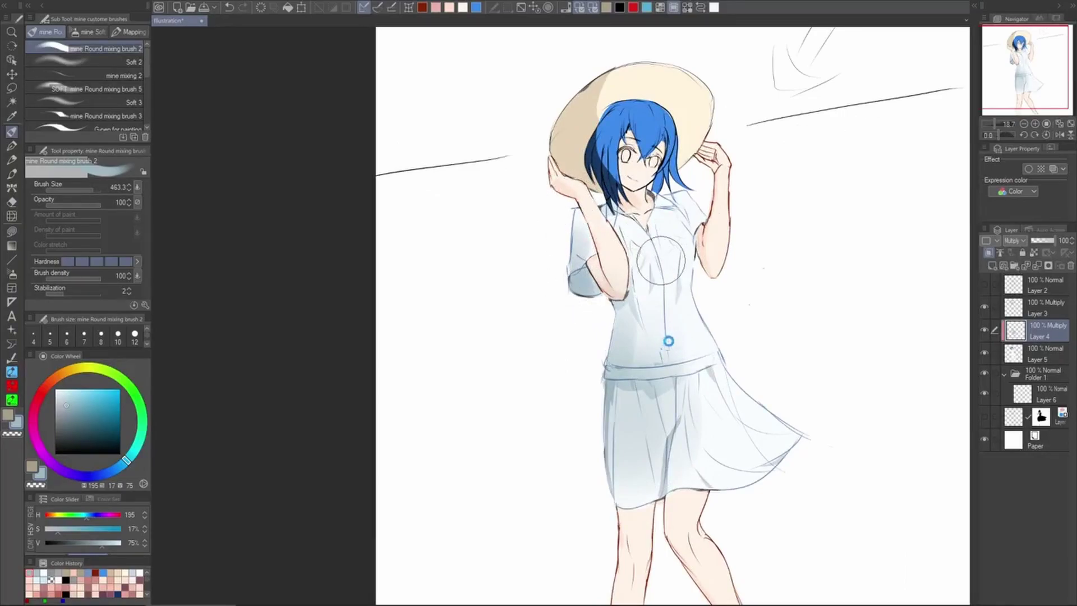
pyautogui.moveTo(677, 312)
pyautogui.mouseDown()
pyautogui.moveTo(648, 323)
pyautogui.moveTo(652, 275)
pyautogui.mouseUp()
pyautogui.hotkey('ctrl', 'z')
pyautogui.moveTo(652, 326); pyautogui.dragTo(650, 269)
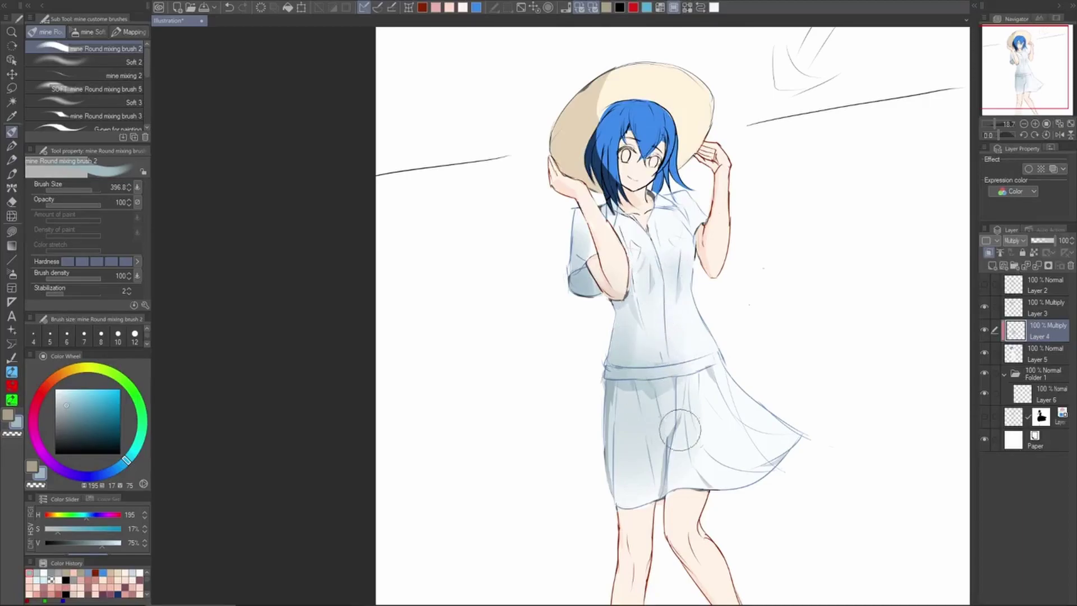
# Lighten parts of the skirt's shading by brushing over them with transparent color
pyautogui.press('c')
pyautogui.moveTo(702, 416)
pyautogui.mouseDown()
pyautogui.moveTo(695, 451)
pyautogui.moveTo(698, 402)
pyautogui.moveTo(723, 442)
pyautogui.mouseUp()
pyautogui.press('c')
pyautogui.hotkey('ctrl', 'z')
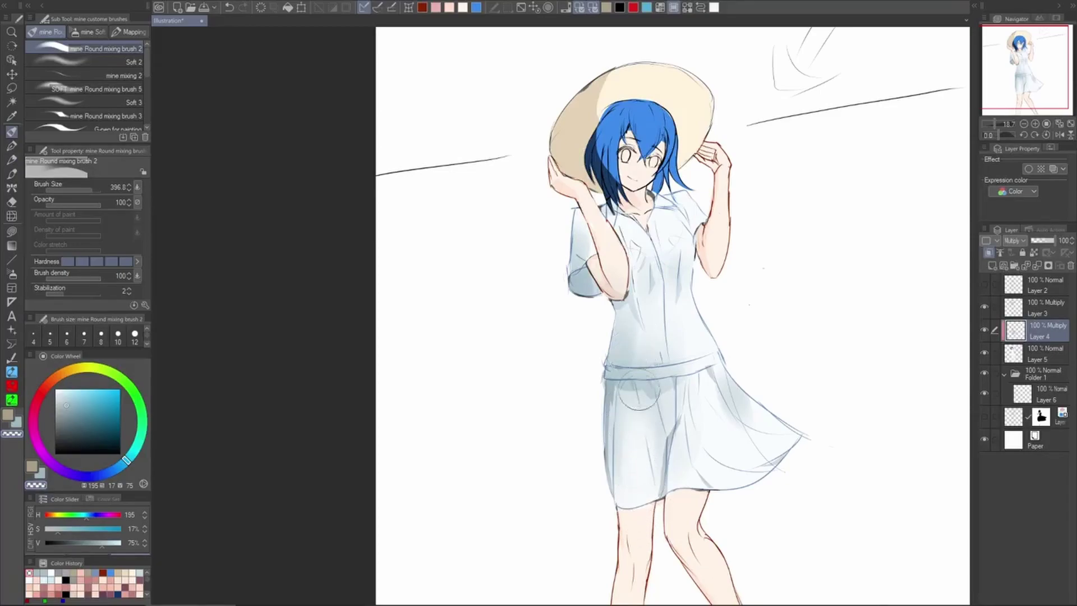
pyautogui.moveTo(782, 355); pyautogui.dragTo(749, 346)
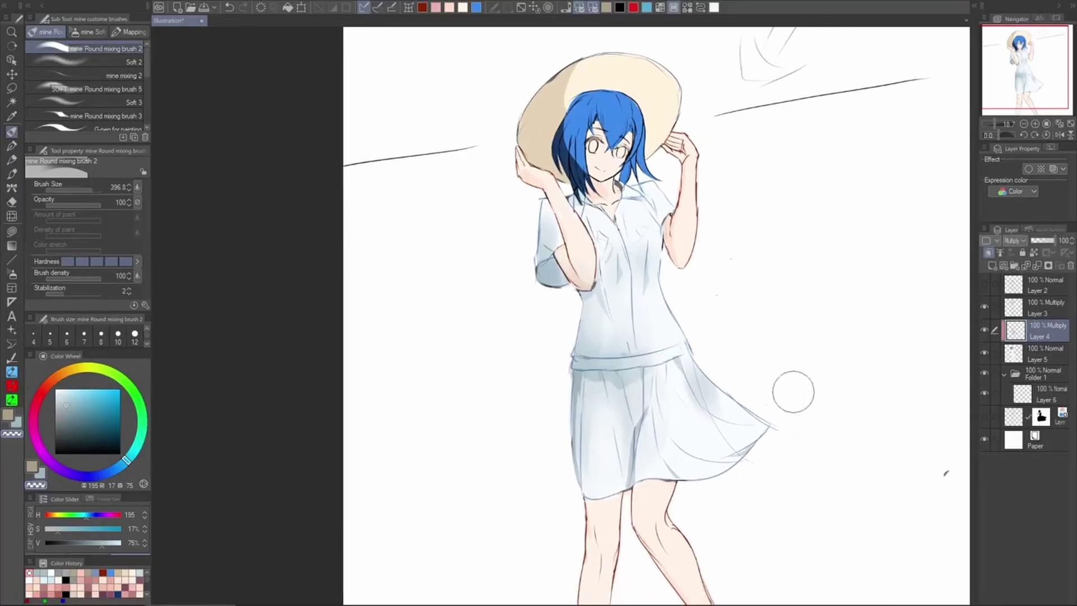
# Check the figure mirrored and lower the clothing shading layer's opacity to 56%
pyautogui.press('h')
pyautogui.moveTo(605, 453); pyautogui.dragTo(651, 457)
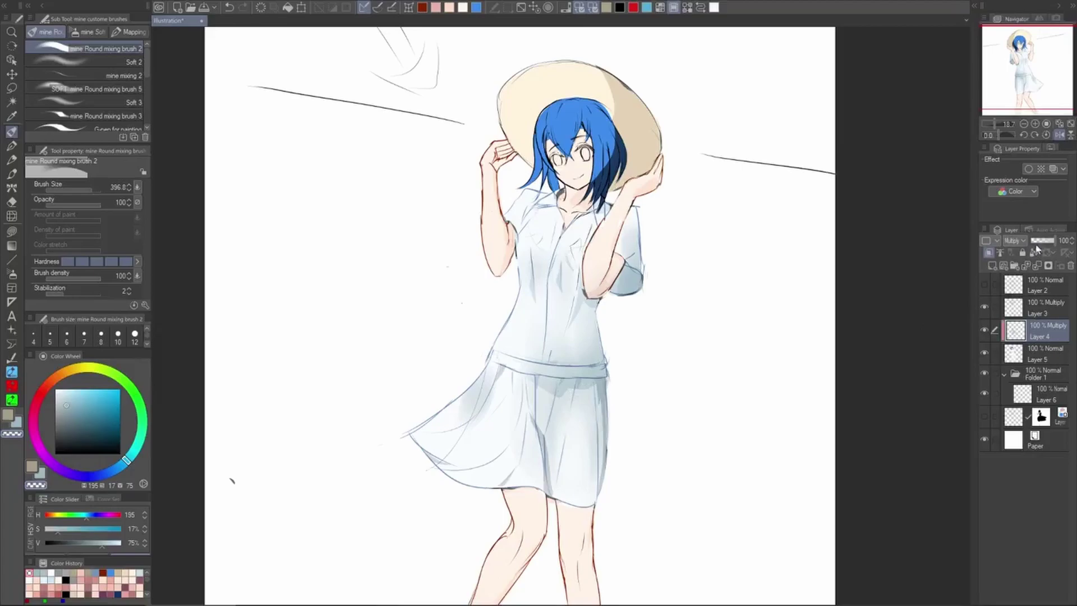
pyautogui.click(1045, 241)
pyautogui.press('h')
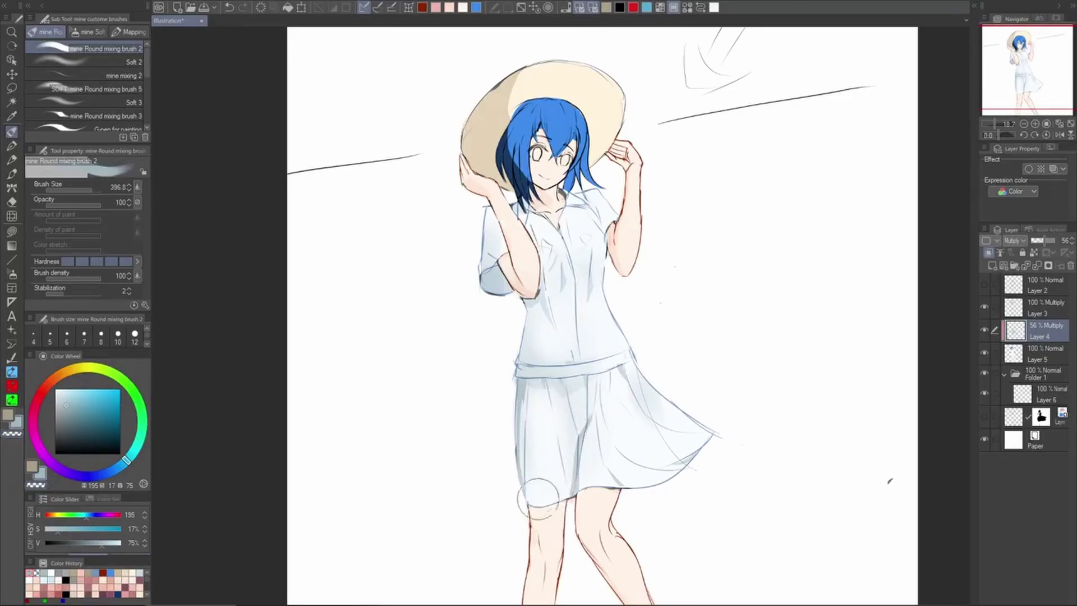
# Refine the gray-blue shading on the skirt and blouse with the brush size reduced to 210.8
pyautogui.moveTo(497, 298); pyautogui.dragTo(521, 380)
pyautogui.press('[')
pyautogui.press('[')
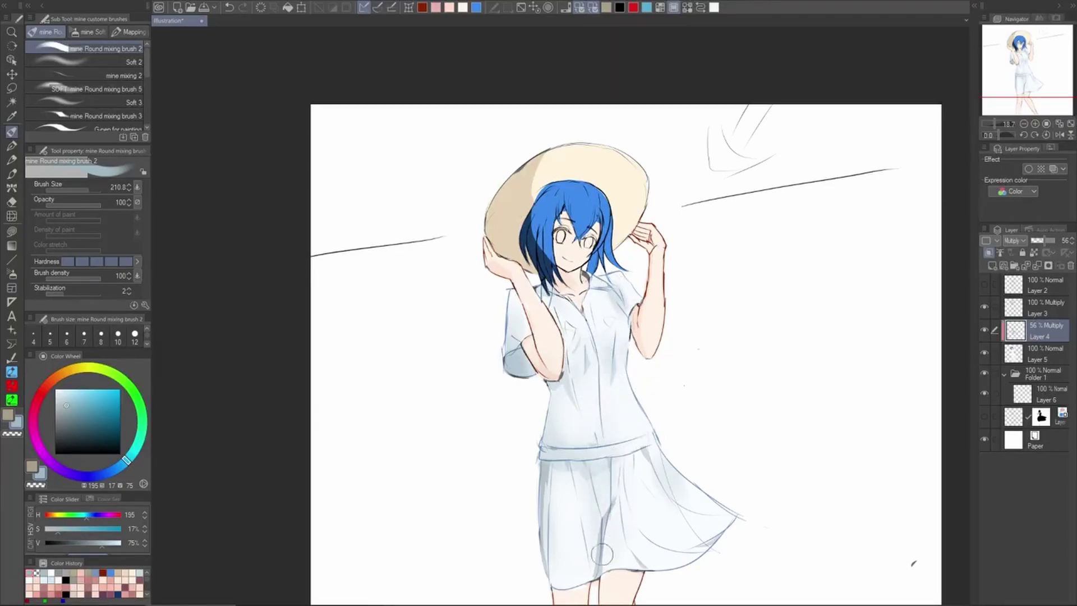
pyautogui.moveTo(666, 493); pyautogui.dragTo(622, 430)
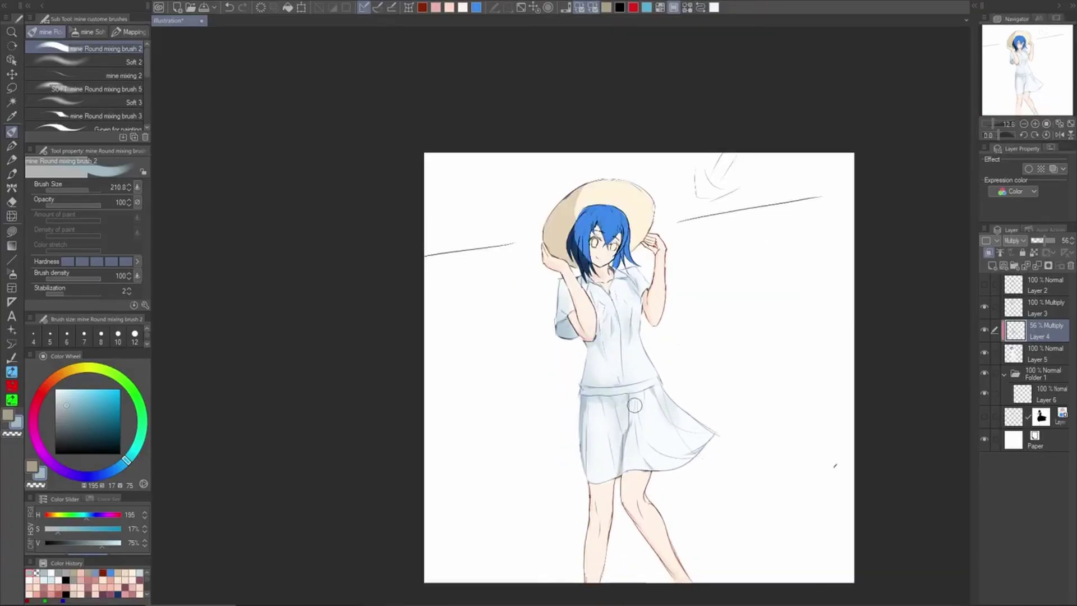
pyautogui.scroll(1, 642, 315)
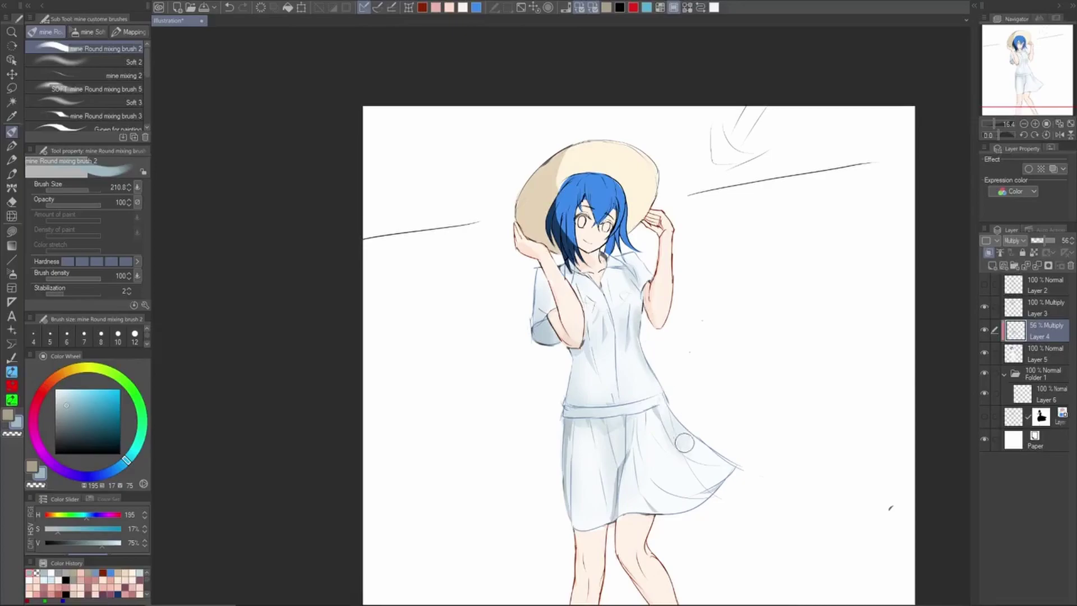
pyautogui.scroll(-4, 729, 446)
pyautogui.moveTo(735, 479); pyautogui.dragTo(707, 448)
pyautogui.press('h')
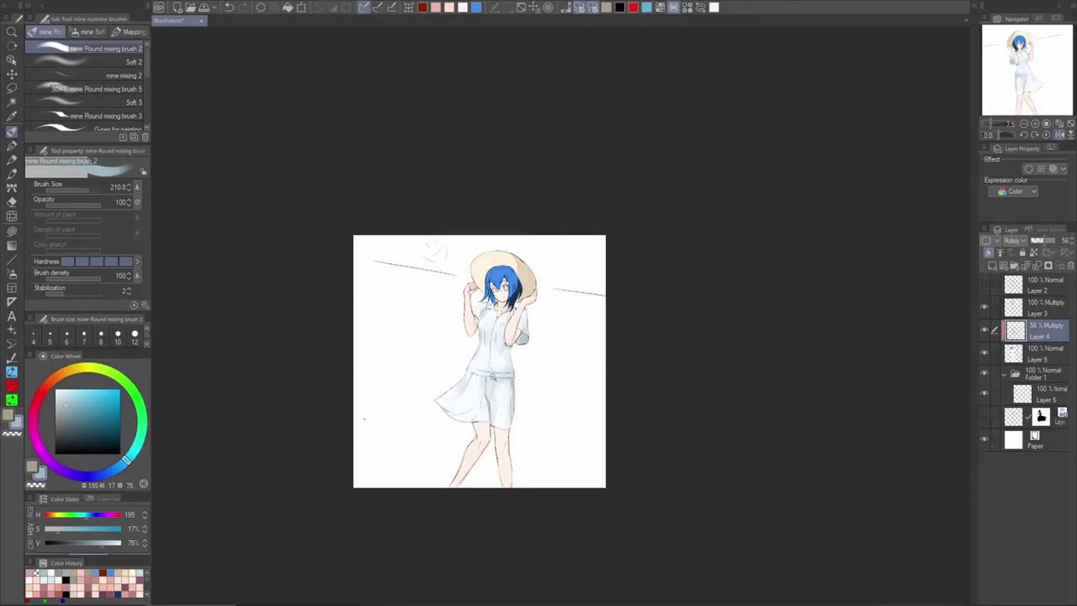
pyautogui.scroll(2, 486, 380)
pyautogui.press('h')
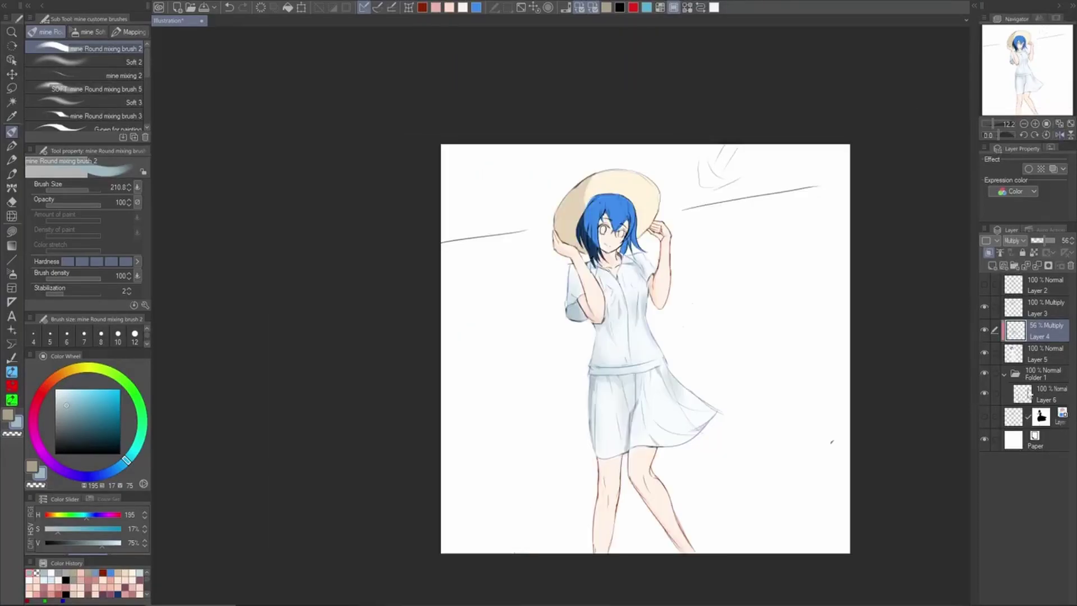
# Add another clipped layer in Multiply mode and pick a light peach color (H 20, S 22, V 100)
pyautogui.click(992, 266)
pyautogui.click(1014, 240)
pyautogui.click(1020, 275)
pyautogui.click(449, 7)
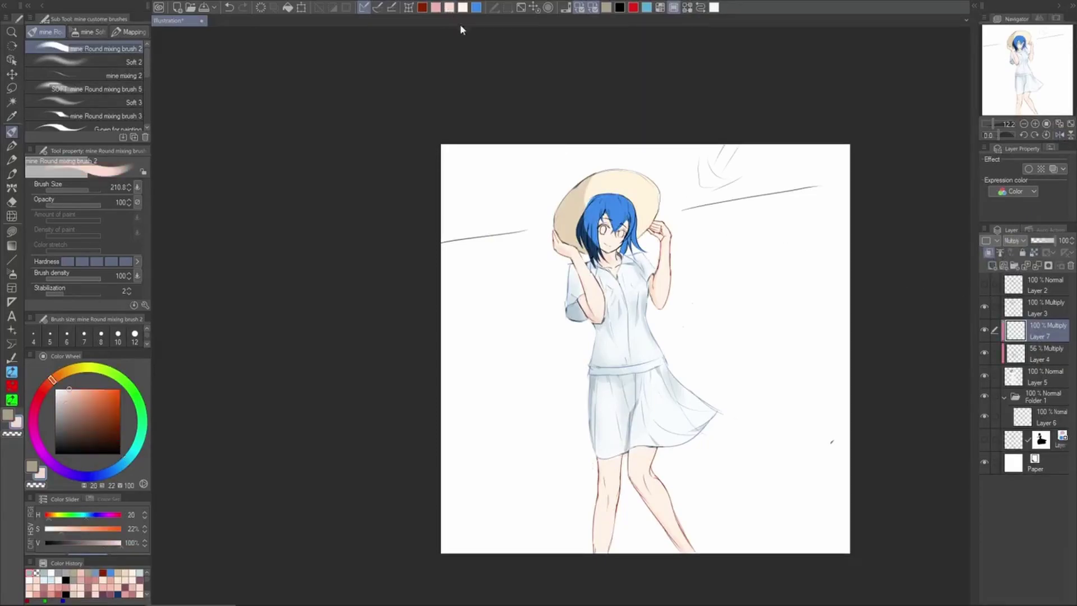
# Paint peach shadows along the raised forearm, elbow and hand on the hat's shaded side
pyautogui.scroll(3, 604, 273)
pyautogui.moveTo(542, 245)
pyautogui.mouseDown()
pyautogui.moveTo(608, 374)
pyautogui.moveTo(561, 282)
pyautogui.mouseUp()
pyautogui.hotkey('ctrl', 'z')
pyautogui.moveTo(537, 240); pyautogui.dragTo(577, 368)
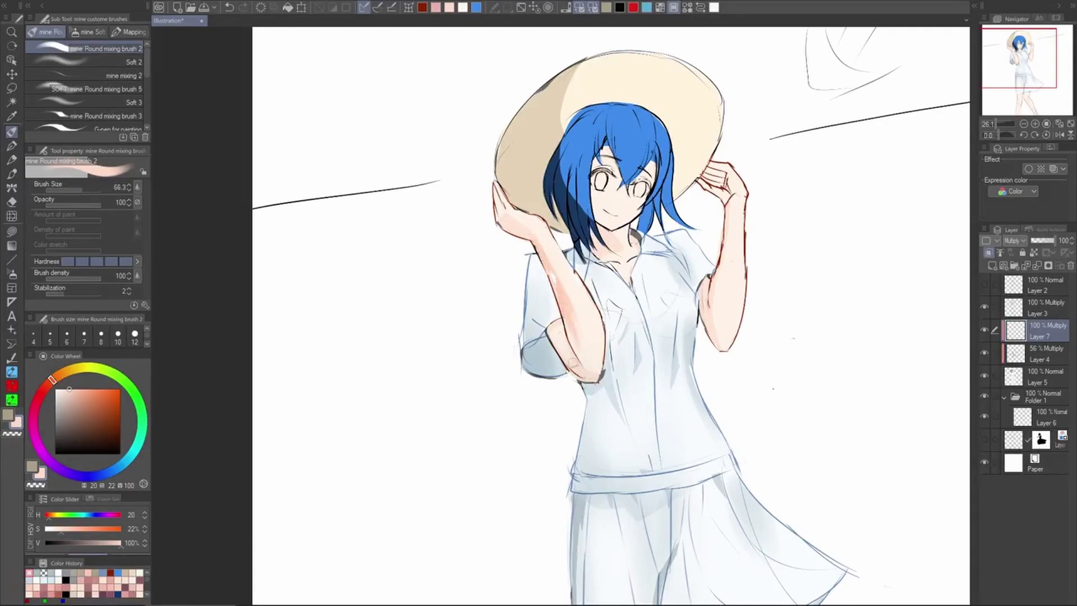
pyautogui.moveTo(550, 333)
pyautogui.mouseDown()
pyautogui.moveTo(588, 373)
pyautogui.moveTo(548, 319)
pyautogui.moveTo(591, 377)
pyautogui.moveTo(553, 336)
pyautogui.mouseUp()
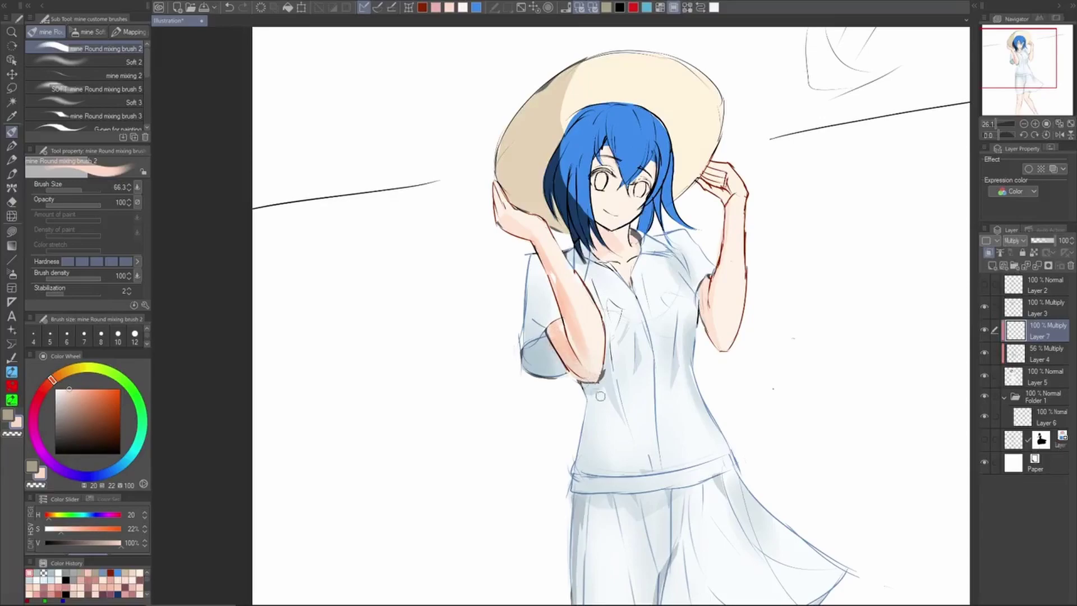
pyautogui.scroll(-3, 621, 324)
pyautogui.scroll(3, 568, 265)
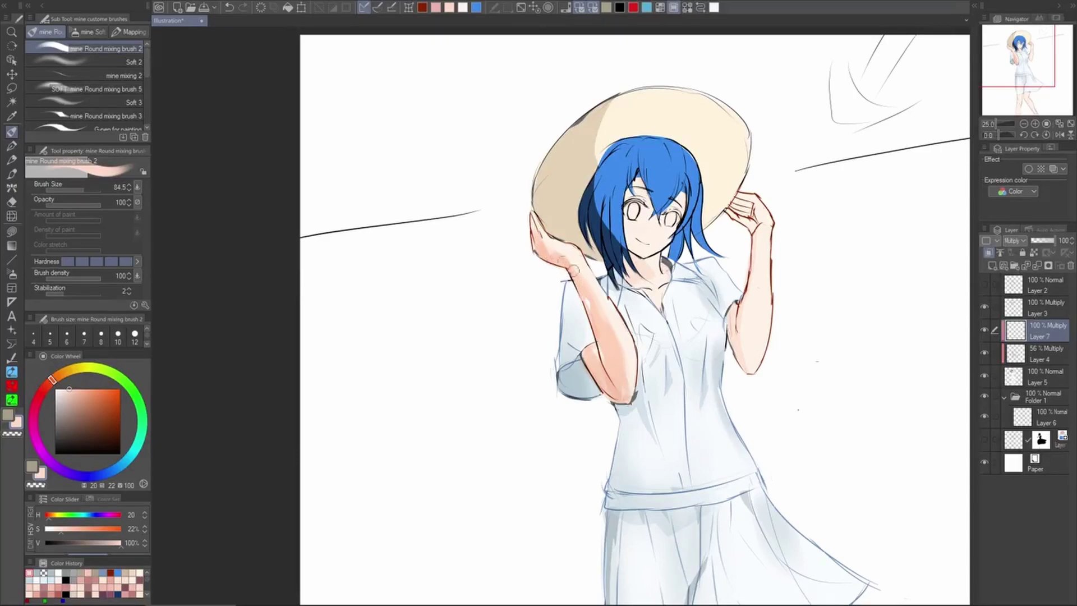
# Paint peach shadows on the other raised hand and forearm, on the hat's lit side
pyautogui.moveTo(653, 286); pyautogui.dragTo(616, 303)
pyautogui.moveTo(731, 341); pyautogui.dragTo(682, 337)
pyautogui.moveTo(637, 279); pyautogui.dragTo(669, 256)
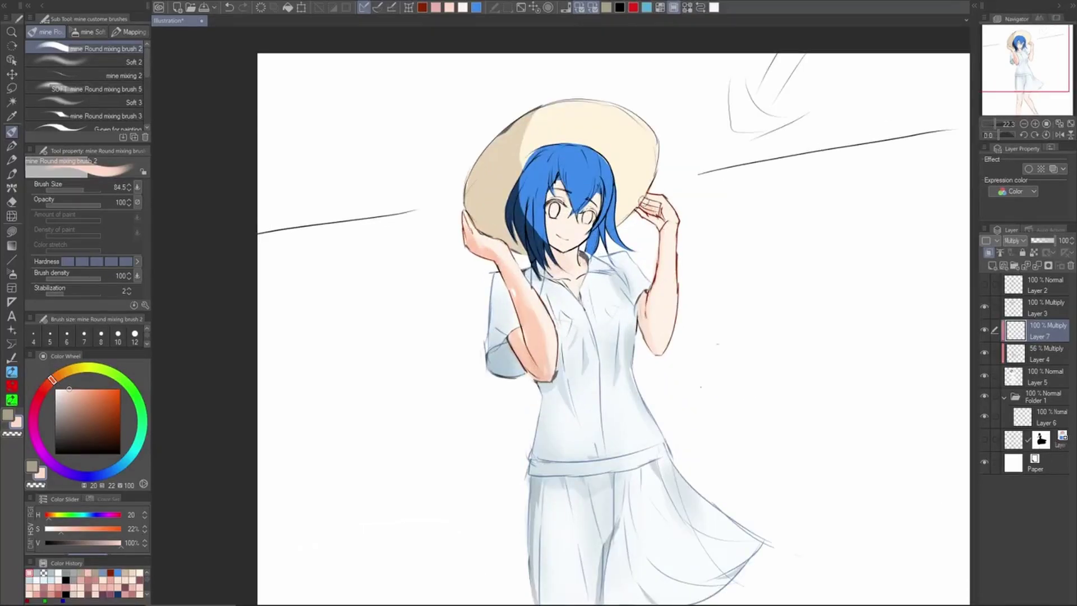
pyautogui.moveTo(669, 224)
pyautogui.mouseDown()
pyautogui.moveTo(653, 317)
pyautogui.moveTo(664, 259)
pyautogui.moveTo(661, 339)
pyautogui.moveTo(662, 288)
pyautogui.moveTo(657, 327)
pyautogui.moveTo(662, 336)
pyautogui.moveTo(663, 272)
pyautogui.moveTo(668, 348)
pyautogui.mouseUp()
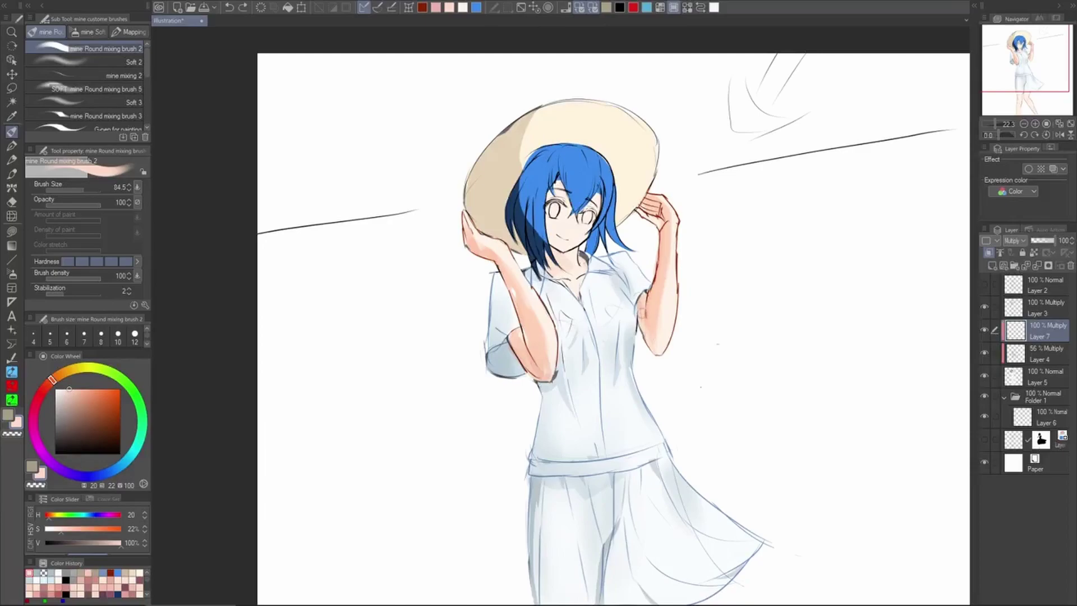
pyautogui.moveTo(662, 288)
pyautogui.mouseDown()
pyautogui.moveTo(681, 356)
pyautogui.moveTo(656, 323)
pyautogui.moveTo(663, 343)
pyautogui.mouseUp()
pyautogui.scroll(2, 558, 231)
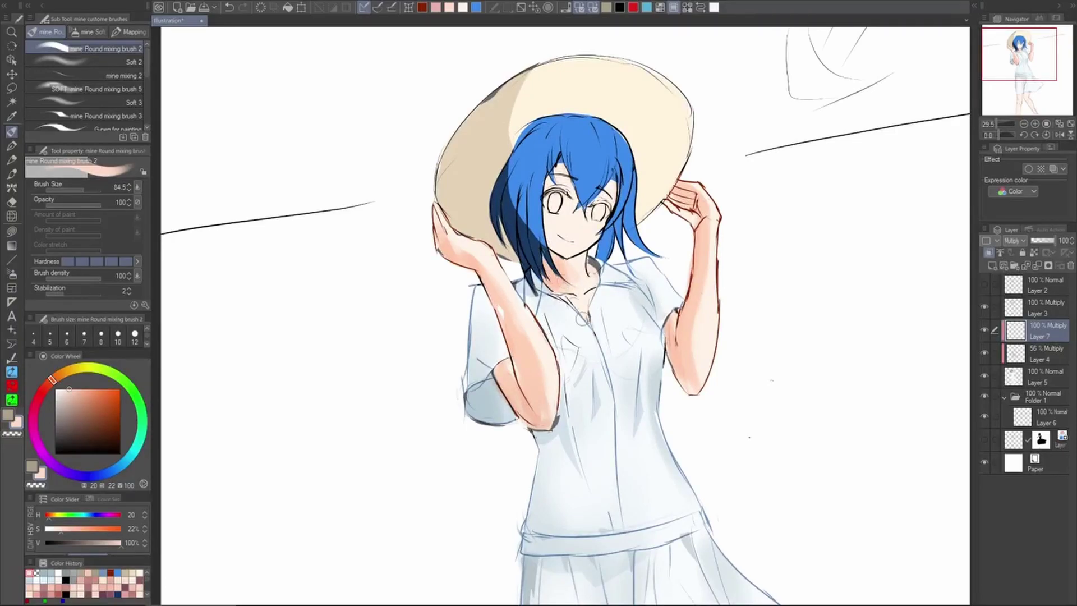
pyautogui.scroll(-4, 747, 360)
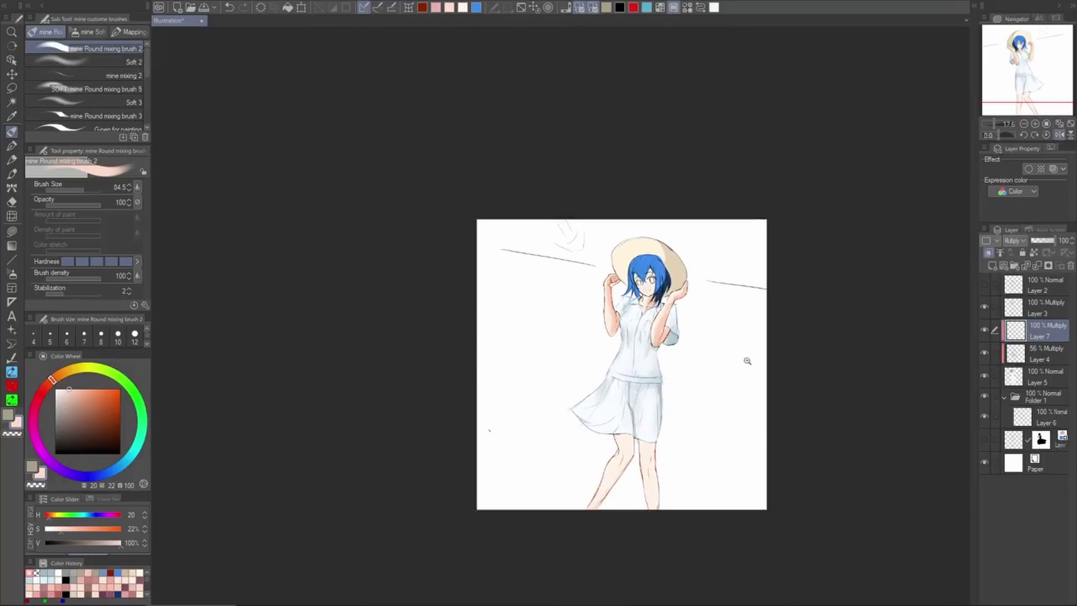
# Undo the last stroke and refine the peach shading on the neck below the chin, checking it in a mirrored view
pyautogui.scroll(4, 653, 297)
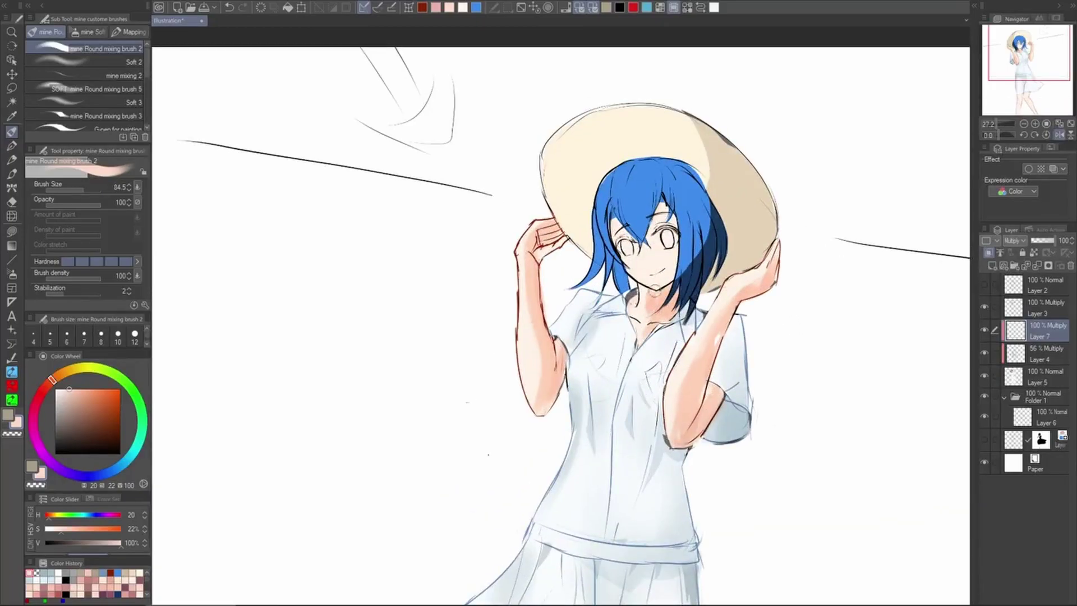
pyautogui.hotkey('ctrl', 'z')
pyautogui.moveTo(631, 294); pyautogui.dragTo(649, 335)
pyautogui.moveTo(687, 297); pyautogui.dragTo(617, 321)
pyautogui.press('h')
pyautogui.scroll(3, 457, 291)
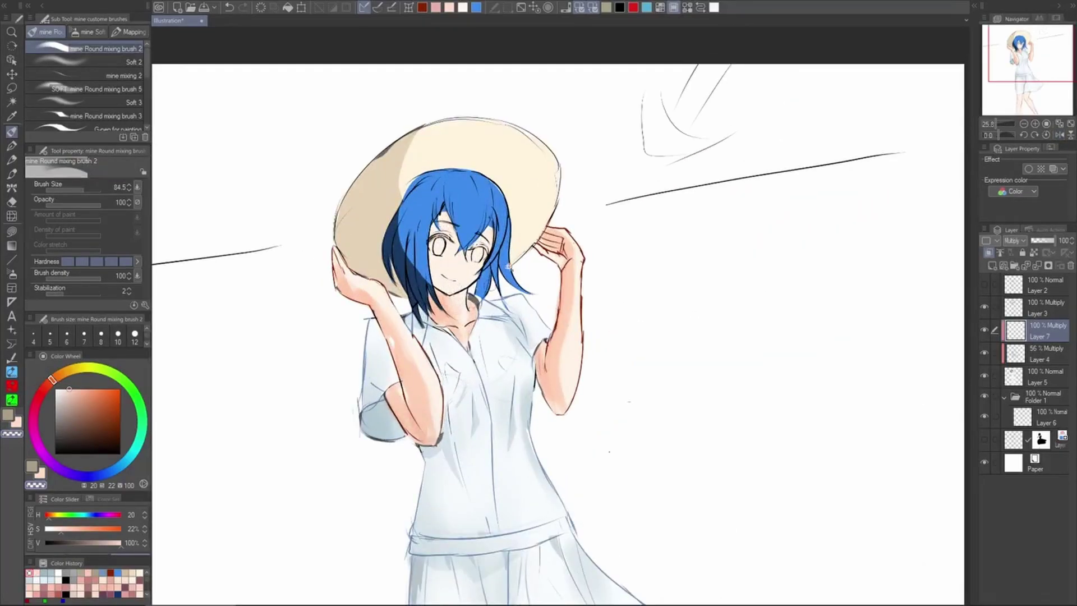
pyautogui.scroll(2, 337, 218)
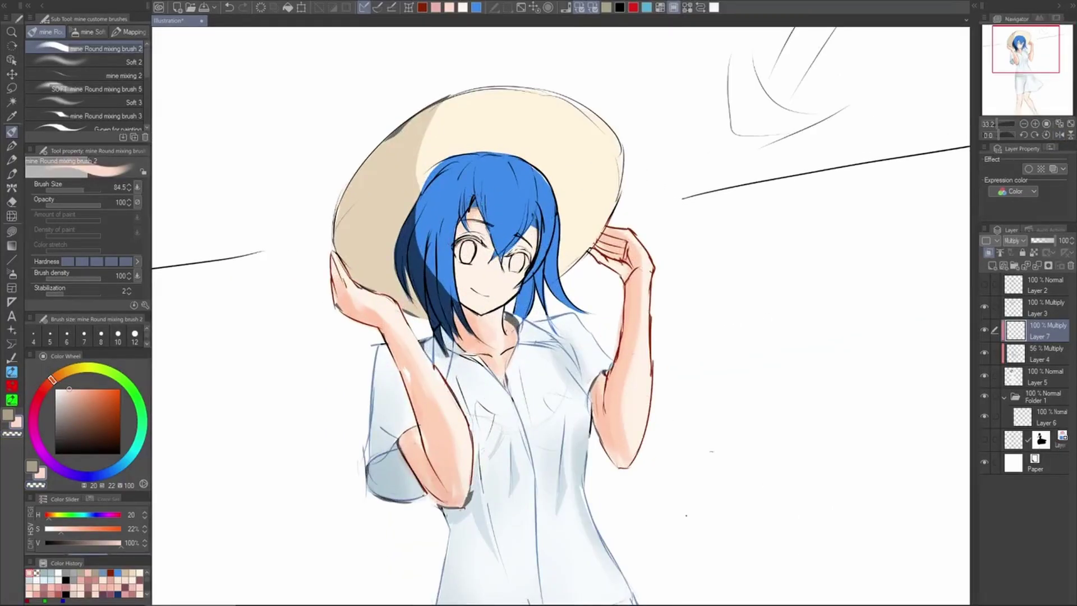
pyautogui.scroll(-5, 551, 409)
pyautogui.scroll(3, 568, 426)
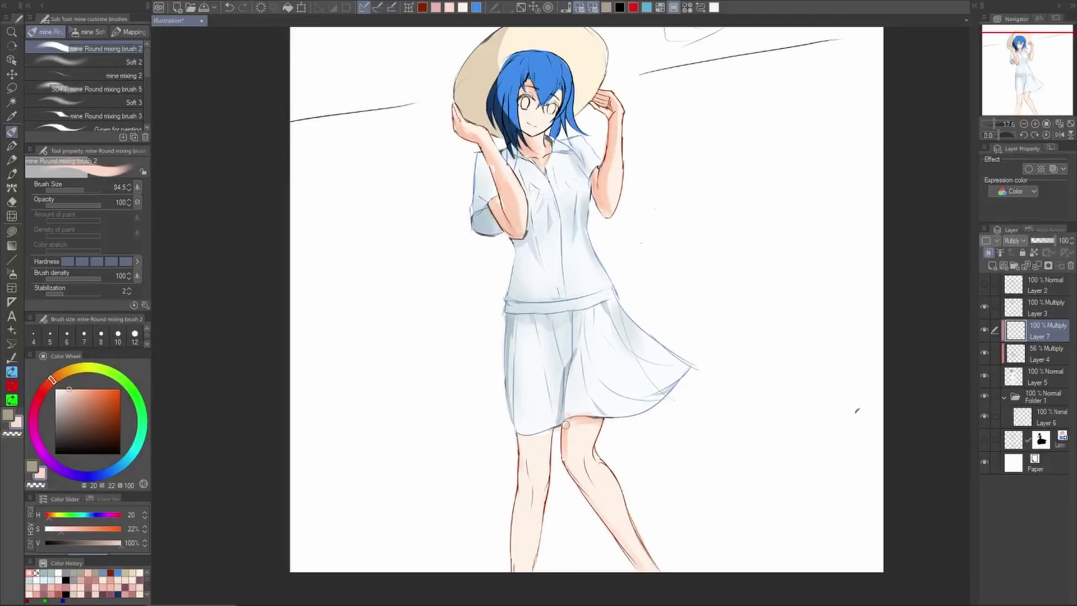
# Paint a peach shadow on the bent leg's thigh just below the skirt hem
pyautogui.press('c')
pyautogui.press('c')
pyautogui.moveTo(596, 427)
pyautogui.mouseDown()
pyautogui.moveTo(595, 459)
pyautogui.moveTo(606, 460)
pyautogui.mouseUp()
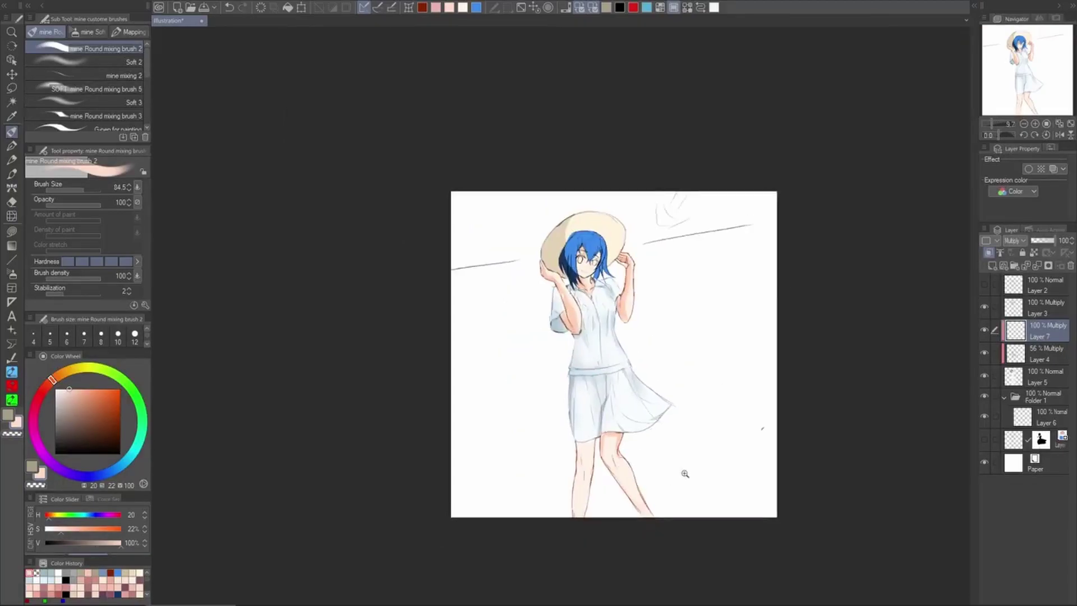
pyautogui.press('h')
pyautogui.moveTo(677, 519); pyautogui.dragTo(738, 436)
pyautogui.scroll(1, 606, 390)
pyautogui.press('h')
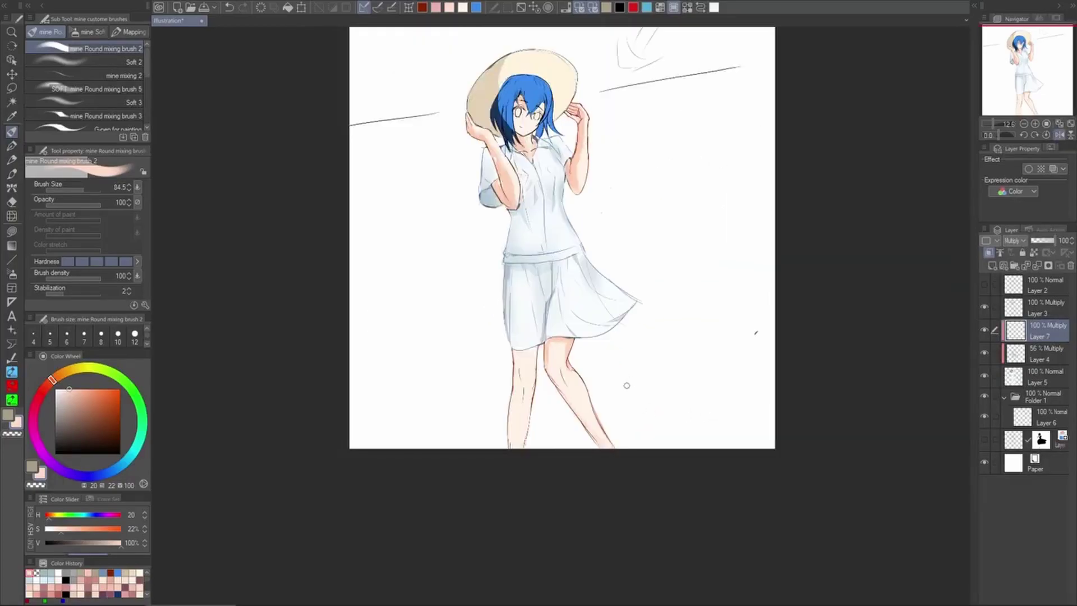
# Paint peach shadows down the straighter leg from the skirt hem with a brush size of 181.9
pyautogui.scroll(1, 516, 389)
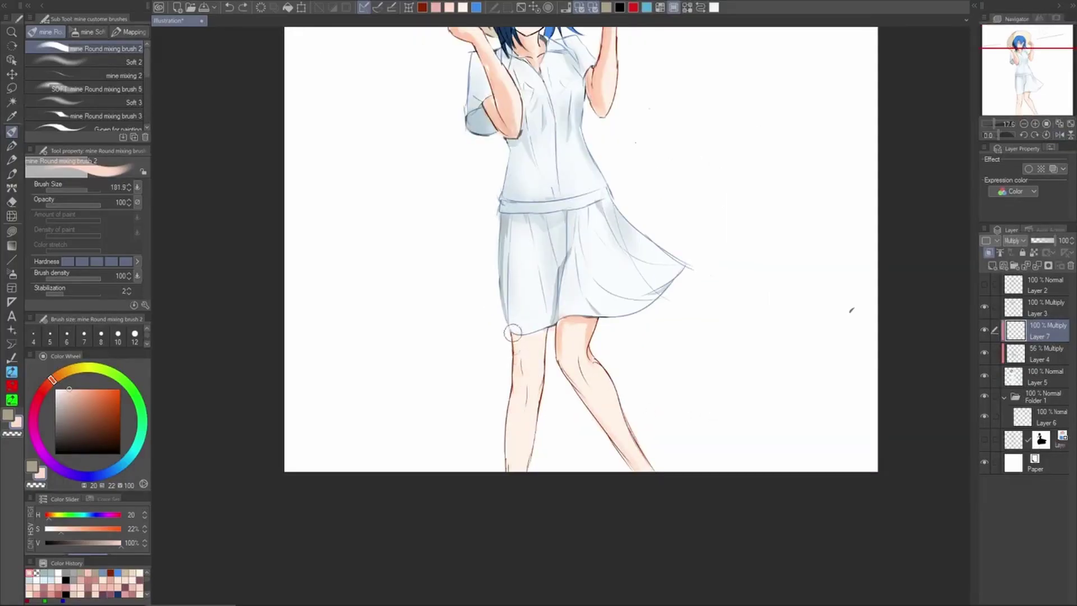
pyautogui.moveTo(518, 393); pyautogui.dragTo(514, 339)
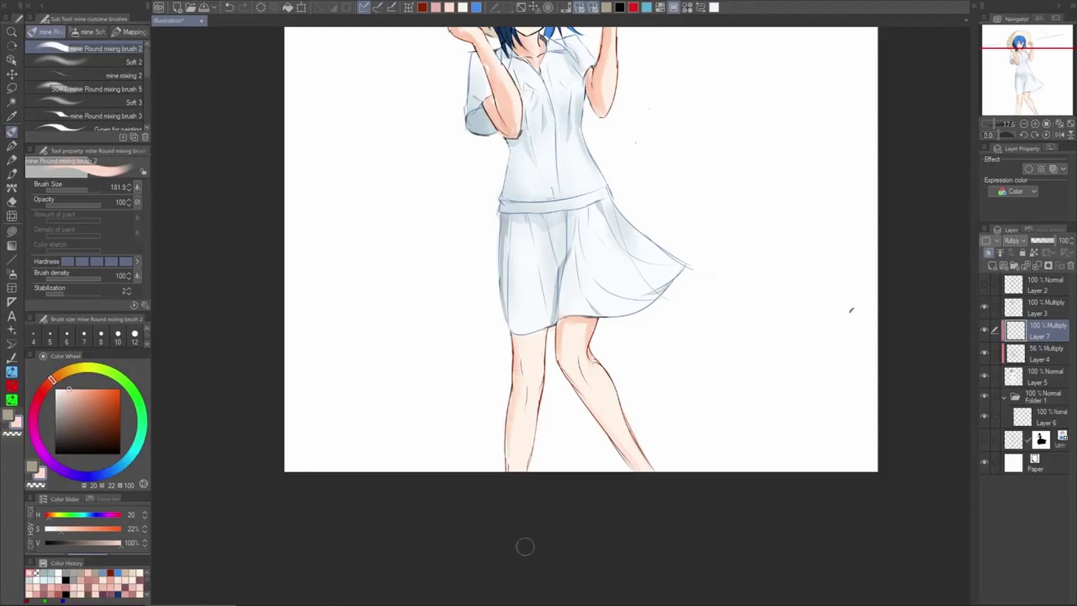
pyautogui.moveTo(515, 405); pyautogui.dragTo(516, 457)
pyautogui.hotkey('ctrl', 'z')
pyautogui.press('c')
pyautogui.moveTo(521, 429); pyautogui.dragTo(529, 515)
pyautogui.press('c')
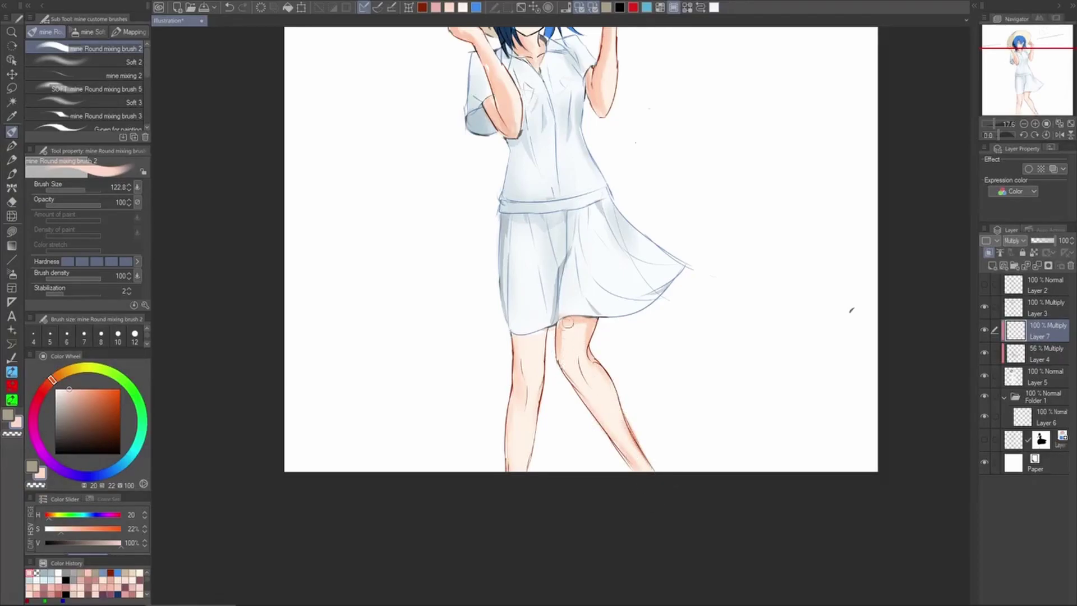
# Refine the peach shadows on the bent leg and the lit-side forearm with the brush size reduced to 122.8
pyautogui.press('c')
pyautogui.moveTo(623, 331)
pyautogui.mouseDown()
pyautogui.moveTo(598, 355)
pyautogui.moveTo(635, 433)
pyautogui.mouseUp()
pyautogui.moveTo(628, 280); pyautogui.dragTo(684, 261)
pyautogui.press('c')
pyautogui.moveTo(616, 199)
pyautogui.mouseDown()
pyautogui.moveTo(596, 267)
pyautogui.moveTo(639, 394)
pyautogui.mouseUp()
pyautogui.press('c')
pyautogui.moveTo(621, 220); pyautogui.dragTo(620, 303)
pyautogui.moveTo(623, 241); pyautogui.dragTo(619, 310)
pyautogui.press('c')
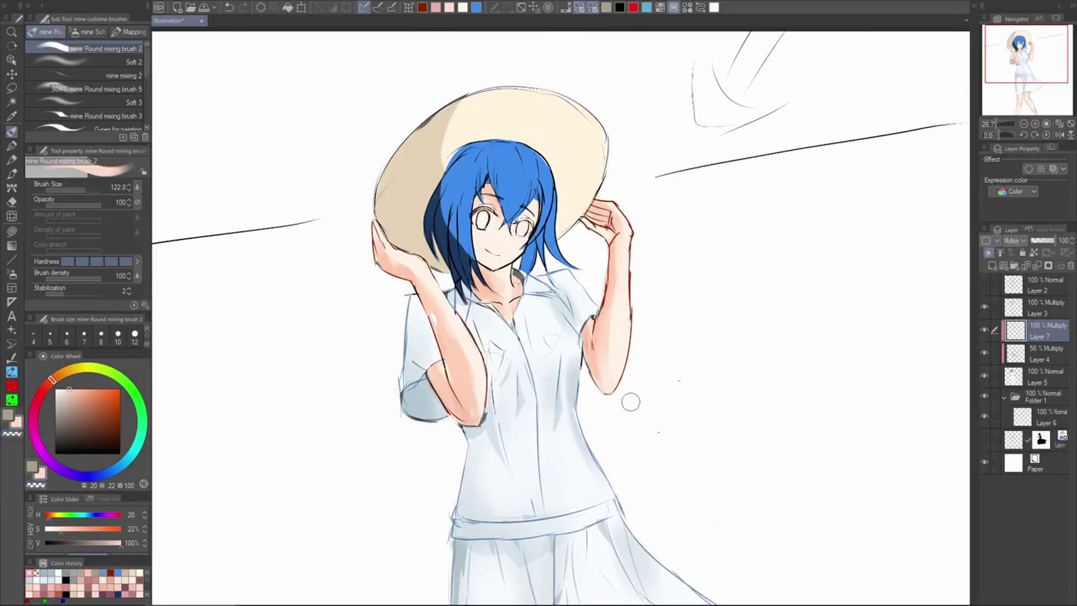
# Soften the excess peach shading around the forearms and neck by brushing with the transparent color
pyautogui.moveTo(686, 332); pyautogui.dragTo(645, 334)
pyautogui.moveTo(575, 317); pyautogui.dragTo(601, 317)
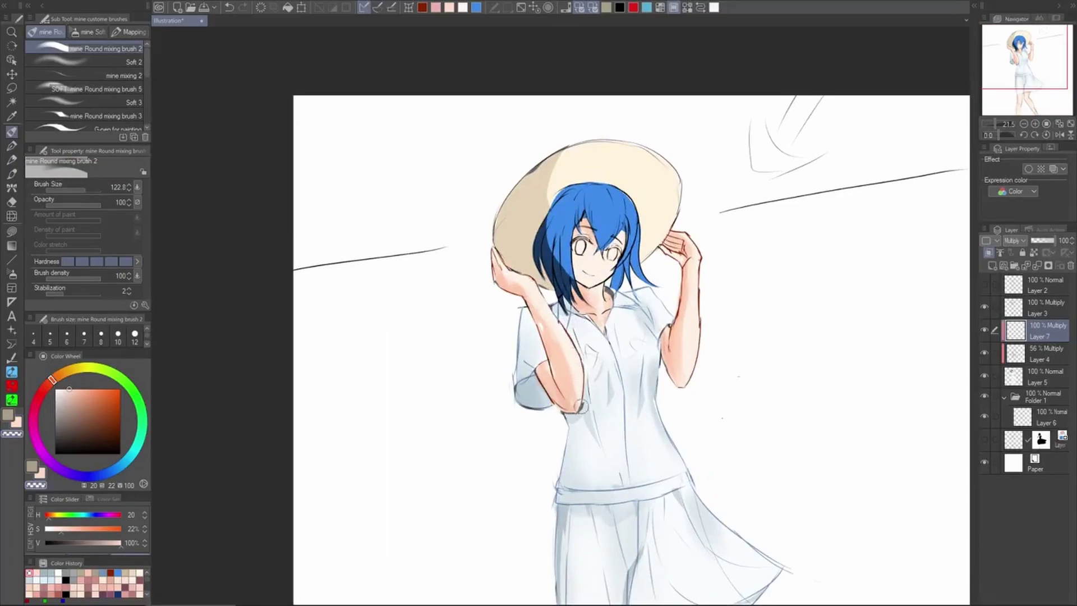
pyautogui.moveTo(559, 324); pyautogui.dragTo(581, 395)
pyautogui.moveTo(635, 298); pyautogui.dragTo(566, 298)
pyautogui.moveTo(627, 272); pyautogui.dragTo(679, 281)
pyautogui.moveTo(757, 399); pyautogui.dragTo(727, 361)
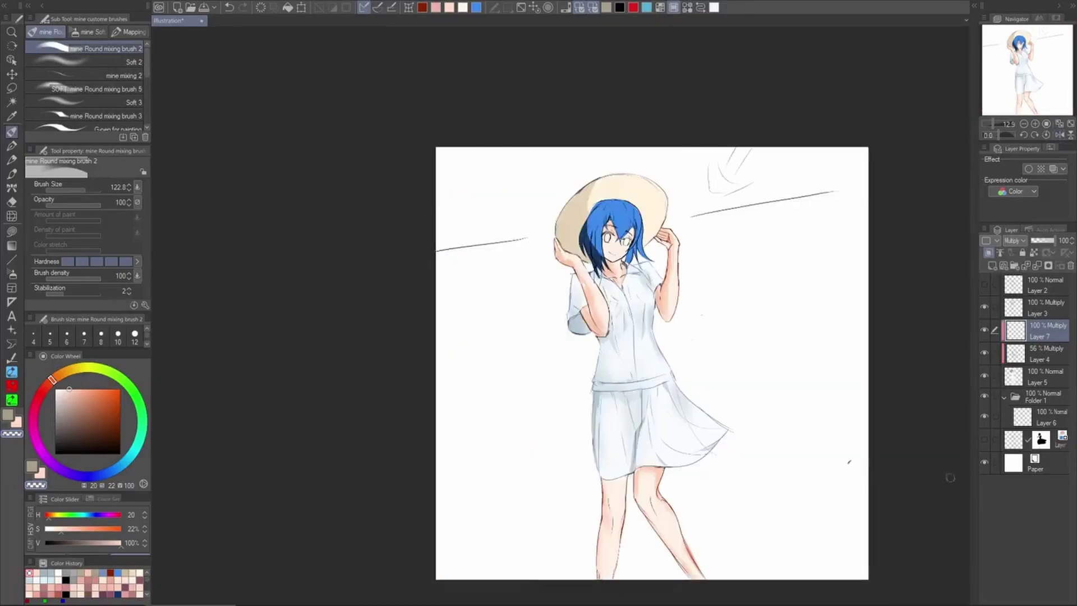
pyautogui.scroll(3, 641, 375)
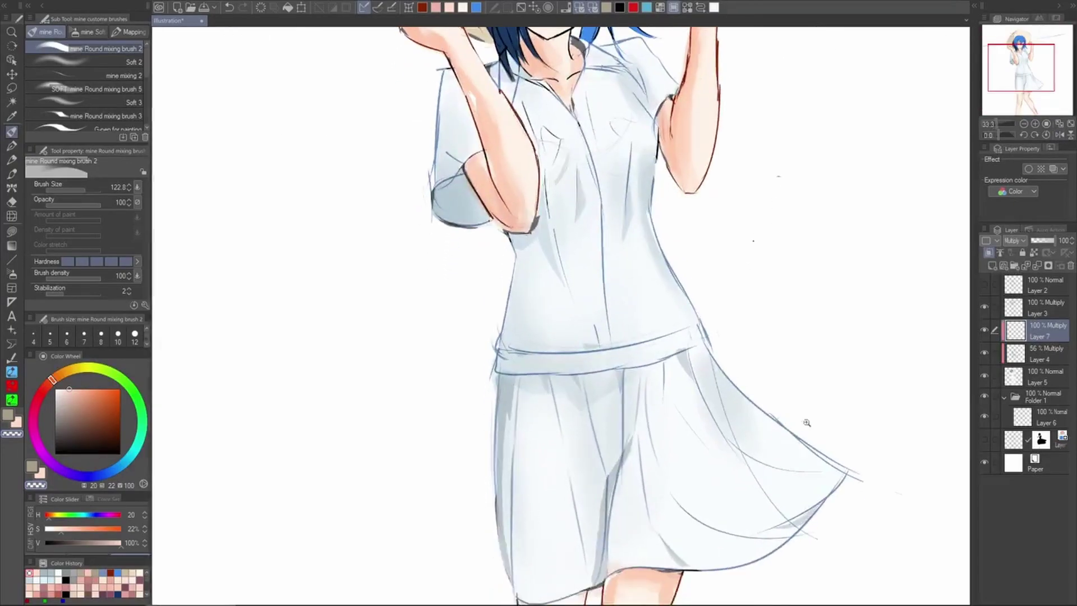
pyautogui.scroll(-2, 868, 476)
pyautogui.moveTo(841, 499); pyautogui.dragTo(819, 505)
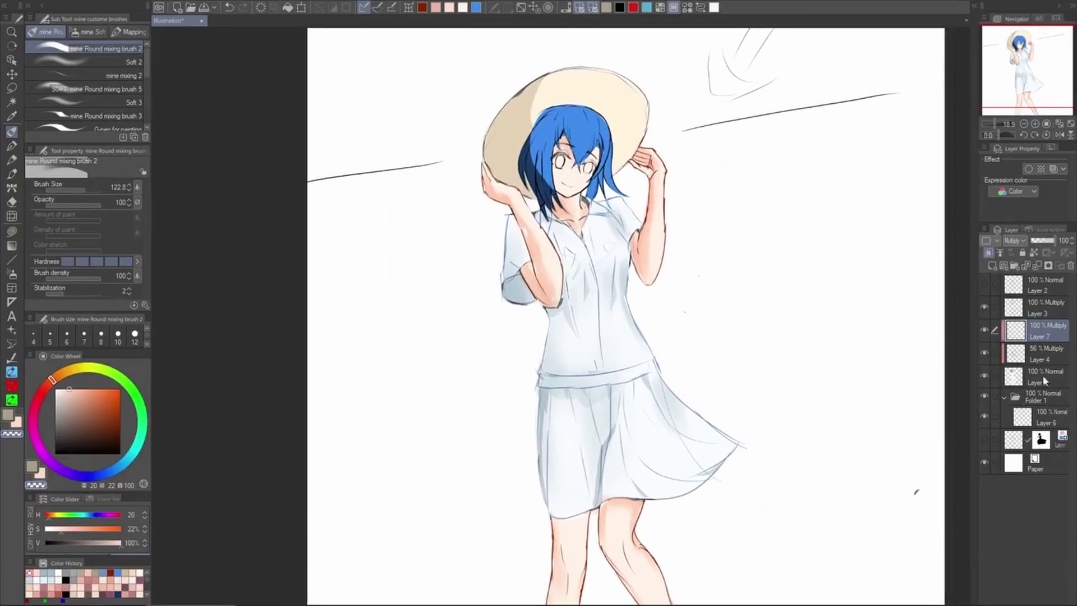
# Add another clipped layer in Multiply mode and sample the beige of the hat's shaded side (H 37, S 20, V 89)
pyautogui.click(992, 266)
pyautogui.click(1013, 241)
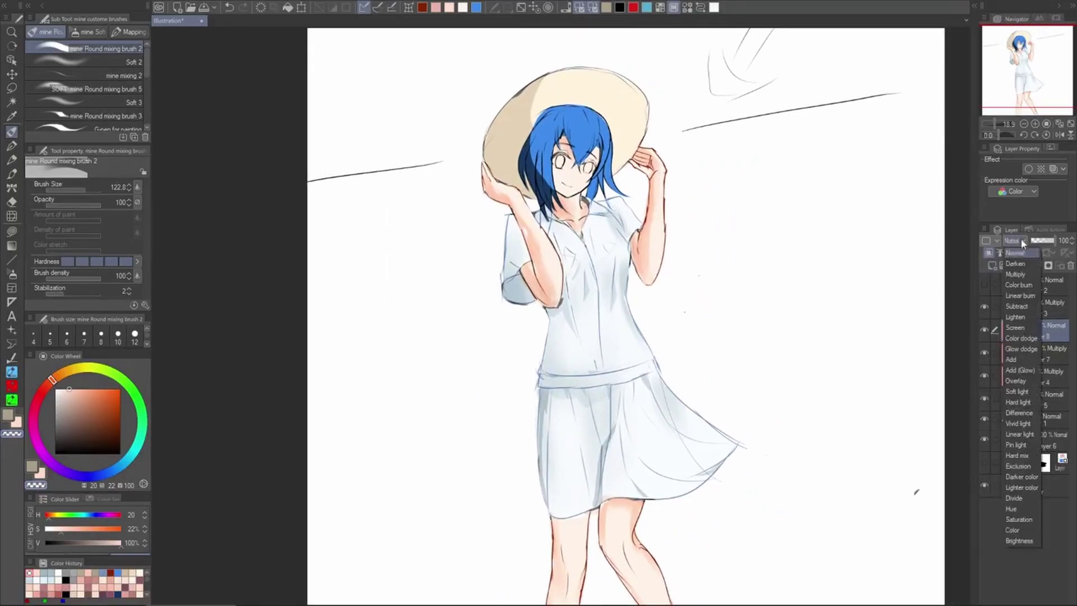
pyautogui.click(1021, 263)
pyautogui.keyDown('alt'); pyautogui.click(514, 124); pyautogui.keyUp('alt')
pyautogui.keyDown('alt'); pyautogui.click(519, 132); pyautogui.keyUp('alt')
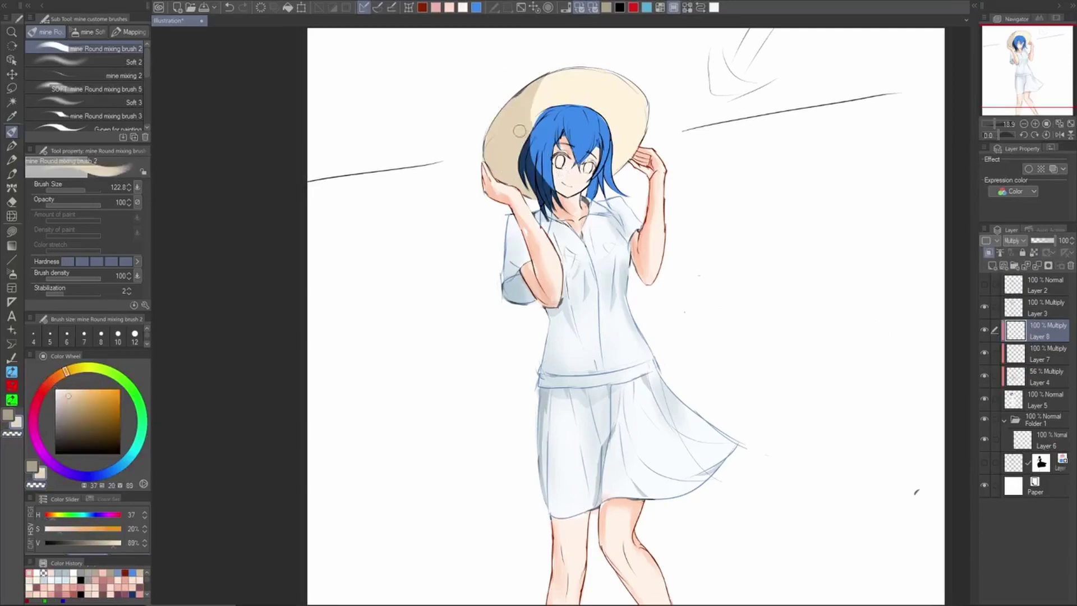
# Paint a beige shadow over the shaded side of the hat with a brush size of 160.4
pyautogui.scroll(1, 515, 128)
pyautogui.moveTo(517, 102)
pyautogui.mouseDown()
pyautogui.moveTo(506, 161)
pyautogui.moveTo(533, 160)
pyautogui.moveTo(514, 179)
pyautogui.mouseUp()
pyautogui.hotkey('ctrl', 'z')
pyautogui.moveTo(536, 124)
pyautogui.mouseDown()
pyautogui.moveTo(517, 158)
pyautogui.moveTo(547, 222)
pyautogui.moveTo(509, 122)
pyautogui.moveTo(527, 103)
pyautogui.moveTo(491, 124)
pyautogui.moveTo(538, 84)
pyautogui.mouseUp()
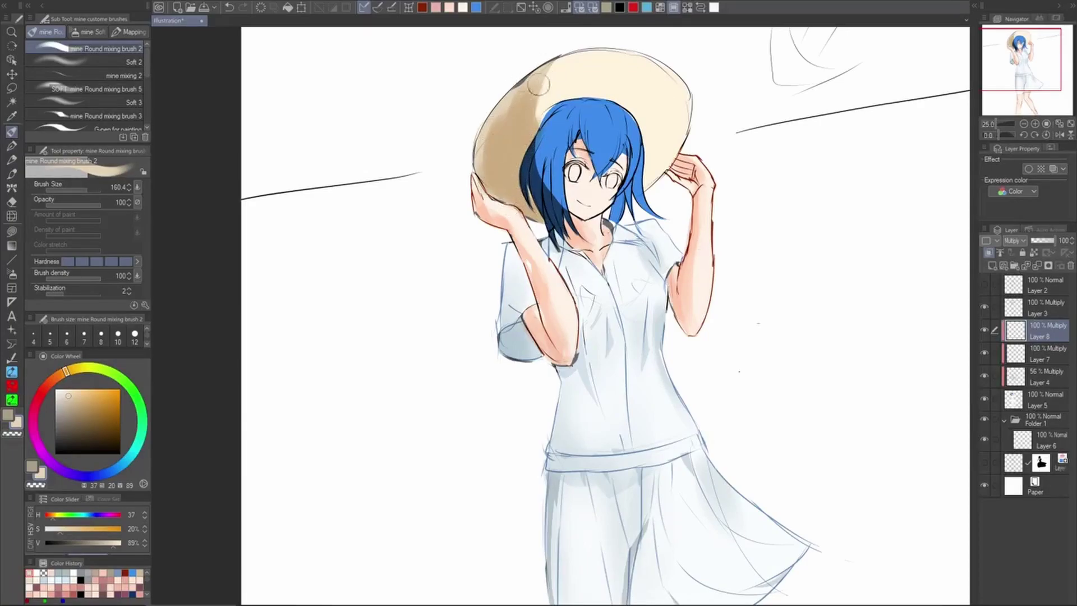
pyautogui.scroll(-4, 673, 196)
pyautogui.scroll(2, 677, 200)
pyautogui.moveTo(597, 133)
pyautogui.mouseDown()
pyautogui.moveTo(581, 140)
pyautogui.moveTo(603, 124)
pyautogui.moveTo(601, 152)
pyautogui.moveTo(624, 126)
pyautogui.mouseUp()
pyautogui.hotkey('ctrl', 'z')
pyautogui.moveTo(578, 160)
pyautogui.mouseDown()
pyautogui.moveTo(649, 174)
pyautogui.moveTo(640, 147)
pyautogui.moveTo(610, 135)
pyautogui.moveTo(631, 158)
pyautogui.moveTo(600, 178)
pyautogui.moveTo(604, 190)
pyautogui.mouseUp()
pyautogui.hotkey('ctrl', 'z')
# Spread a soft beige shade across the lit part of the hat brim with the brush size enlarged to 604.0
pyautogui.press('c')
pyautogui.scroll(-4, 662, 192)
pyautogui.press('h')
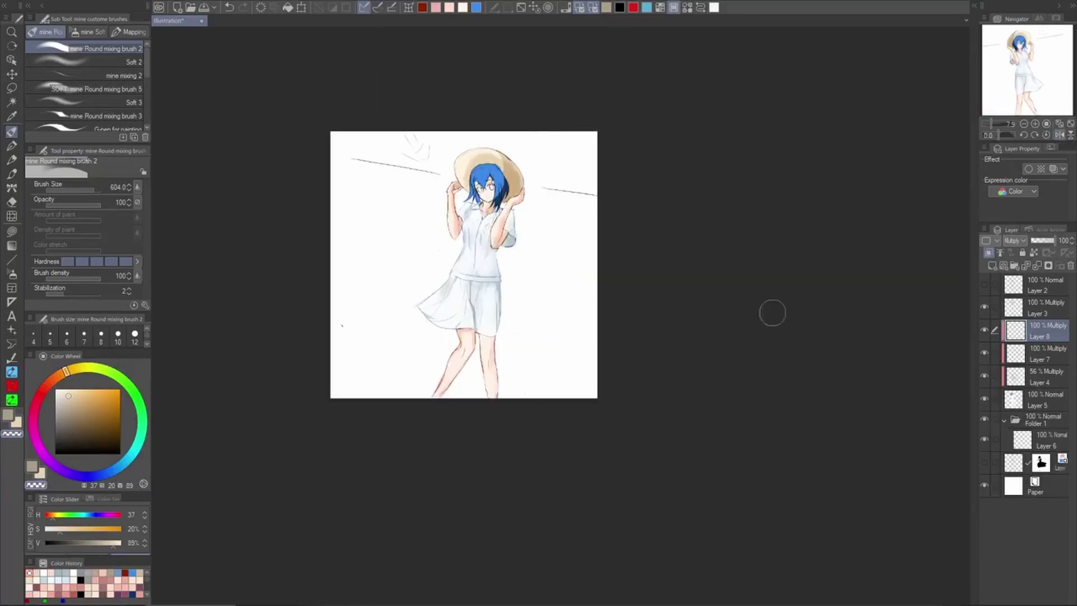
pyautogui.scroll(3, 475, 164)
pyautogui.moveTo(462, 184)
pyautogui.mouseDown()
pyautogui.moveTo(484, 164)
pyautogui.moveTo(507, 164)
pyautogui.mouseUp()
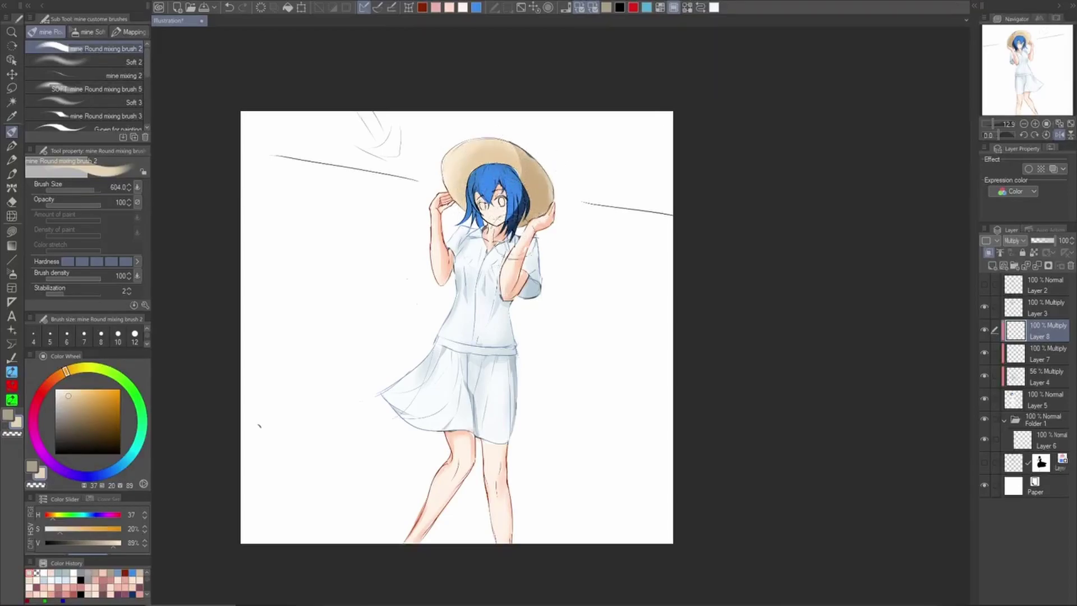
# Sample a deeper tan (H 35, S 36, V 80) and shade the inner hat brim around the head with brush size 393.4
pyautogui.press('h')
pyautogui.scroll(3, 639, 196)
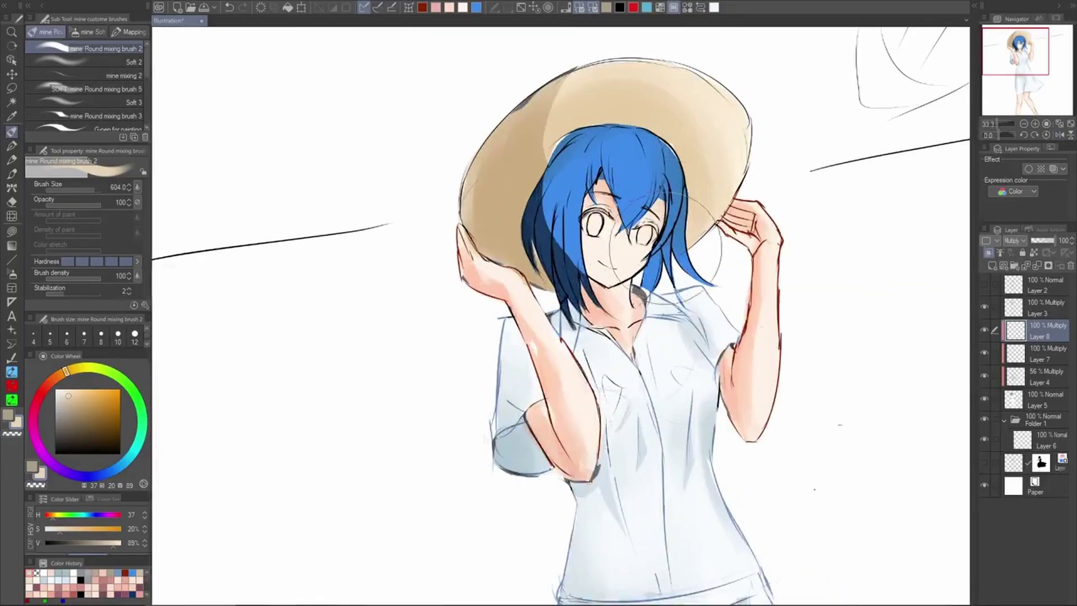
pyautogui.press('[')
pyautogui.press('[')
pyautogui.moveTo(631, 150); pyautogui.dragTo(593, 155)
pyautogui.hotkey('ctrl', 'z')
pyautogui.keyDown('alt'); pyautogui.click(524, 201); pyautogui.keyUp('alt')
pyautogui.moveTo(552, 238)
pyautogui.mouseDown()
pyautogui.moveTo(563, 144)
pyautogui.moveTo(610, 135)
pyautogui.moveTo(648, 148)
pyautogui.moveTo(640, 136)
pyautogui.mouseUp()
pyautogui.moveTo(518, 247); pyautogui.dragTo(543, 180)
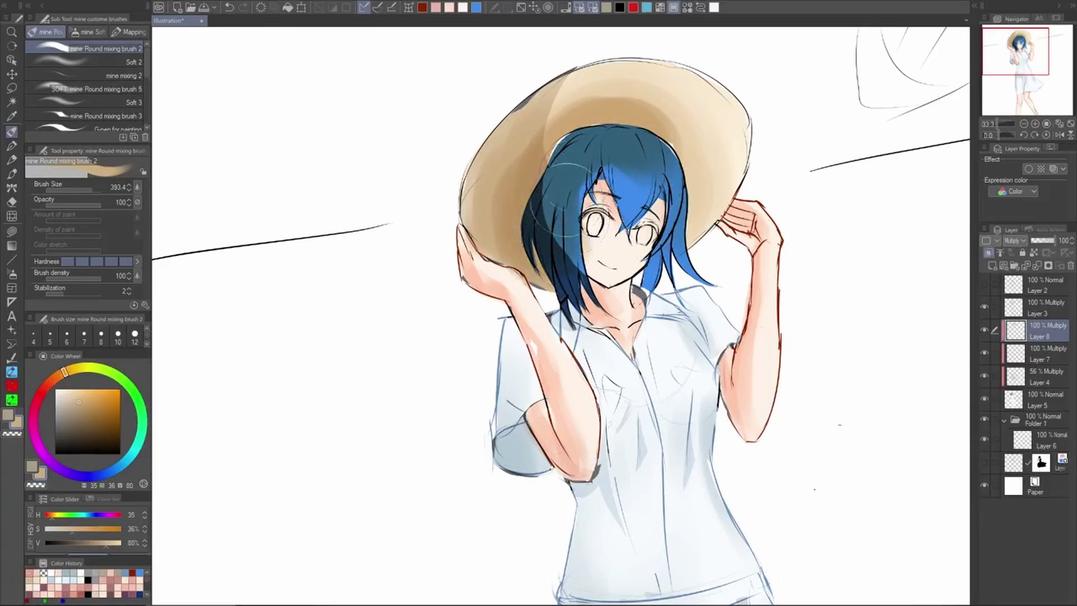
pyautogui.moveTo(643, 132)
pyautogui.mouseDown()
pyautogui.moveTo(671, 186)
pyautogui.moveTo(669, 221)
pyautogui.mouseUp()
# Sample a darker brown from the hat and deepen the shading closest to the hair with brush size 325.0
pyautogui.press('[')
pyautogui.press('[')
pyautogui.press('[')
pyautogui.keyDown('alt'); pyautogui.click(537, 183); pyautogui.keyUp('alt')
pyautogui.moveTo(550, 183)
pyautogui.mouseDown()
pyautogui.moveTo(553, 227)
pyautogui.moveTo(561, 184)
pyautogui.moveTo(598, 143)
pyautogui.mouseUp()
pyautogui.moveTo(640, 179)
pyautogui.mouseDown()
pyautogui.moveTo(645, 141)
pyautogui.moveTo(679, 202)
pyautogui.moveTo(538, 224)
pyautogui.moveTo(611, 264)
pyautogui.mouseUp()
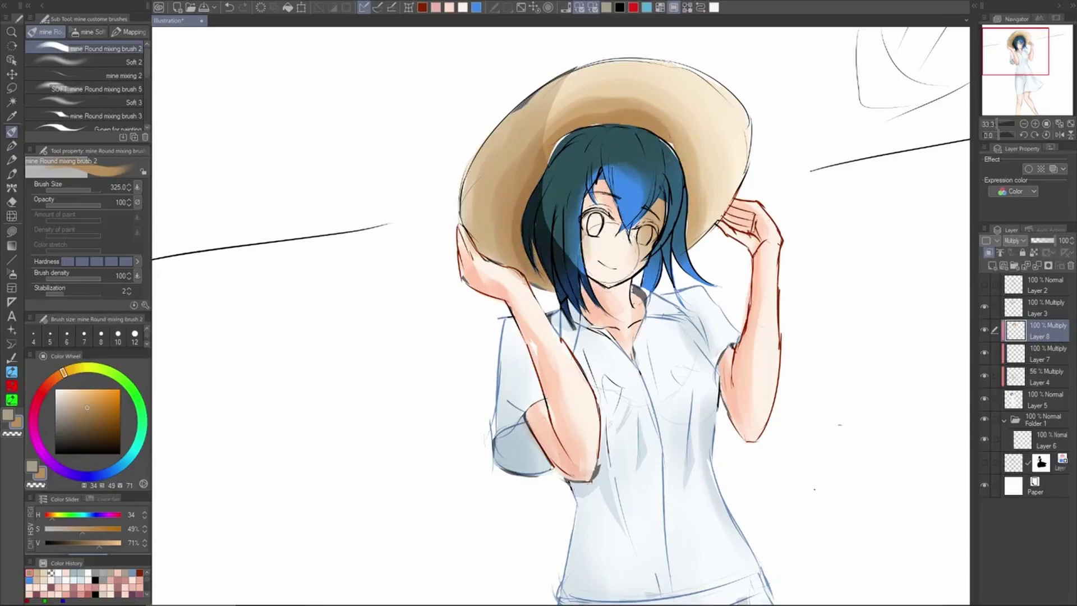
pyautogui.hotkey('ctrl', 'z')
pyautogui.hotkey('ctrl', 'z')
pyautogui.hotkey('ctrl', 'z')
pyautogui.hotkey('ctrl', 'z')
pyautogui.hotkey('ctrl', 'z')
pyautogui.hotkey('ctrl', 'z')
pyautogui.hotkey('ctrl', 'z')
pyautogui.hotkey('ctrl', 'z')
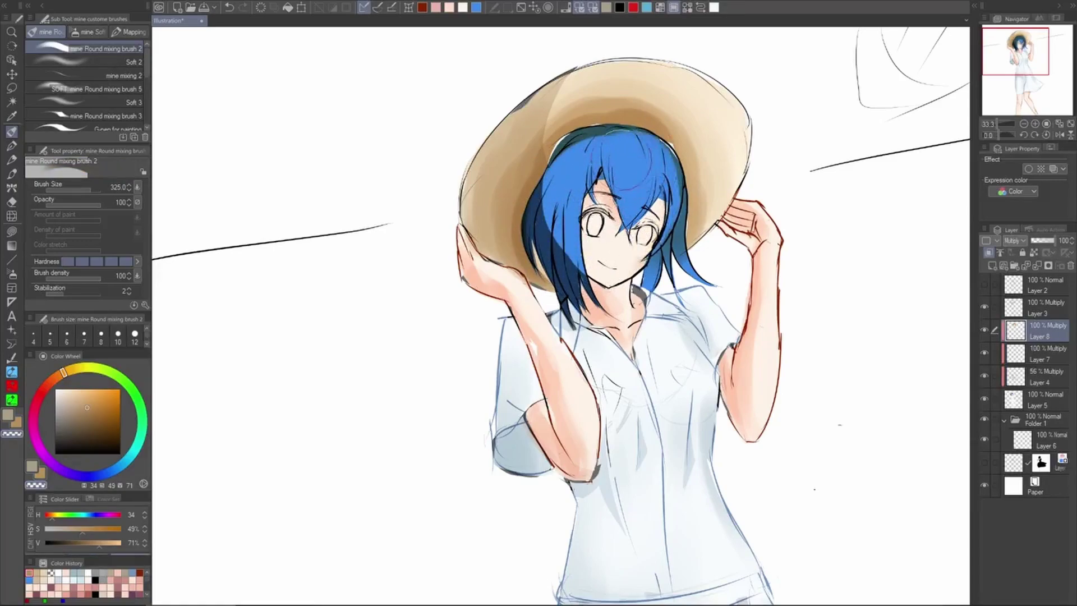
pyautogui.press('[')
pyautogui.press('[')
pyautogui.press('[')
pyautogui.press('[')
pyautogui.moveTo(610, 153)
pyautogui.mouseDown()
pyautogui.moveTo(579, 144)
pyautogui.moveTo(611, 155)
pyautogui.mouseUp()
pyautogui.moveTo(555, 256); pyautogui.dragTo(561, 289)
pyautogui.moveTo(662, 160); pyautogui.dragTo(661, 178)
pyautogui.hotkey('ctrl', 'z')
pyautogui.hotkey('ctrl', 'z')
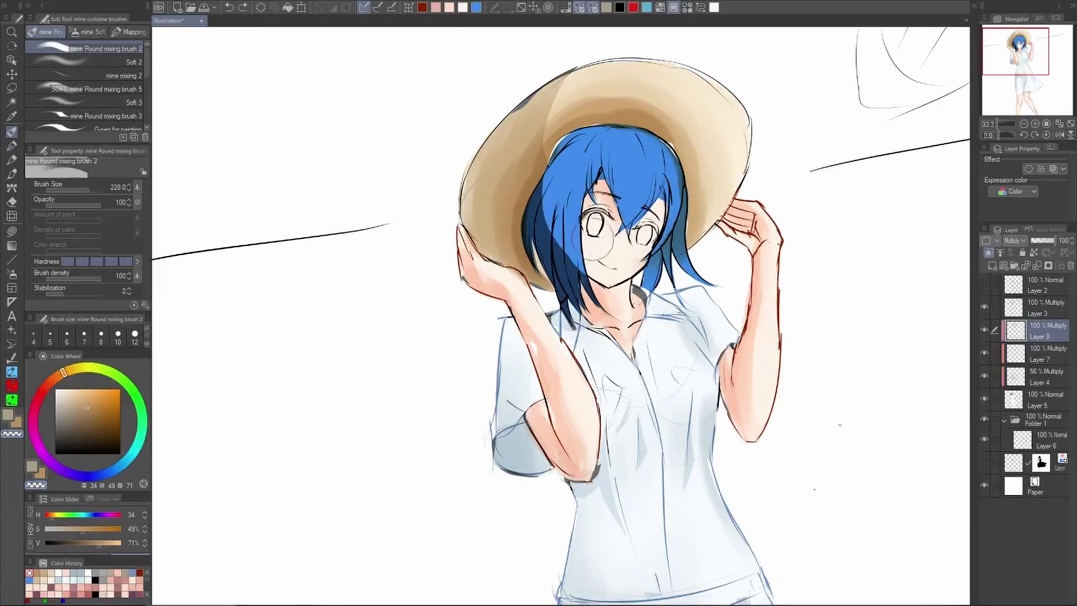
pyautogui.hotkey('ctrl', 'z')
pyautogui.hotkey('ctrl', 'z')
pyautogui.hotkey('ctrl', 'z')
pyautogui.press('c')
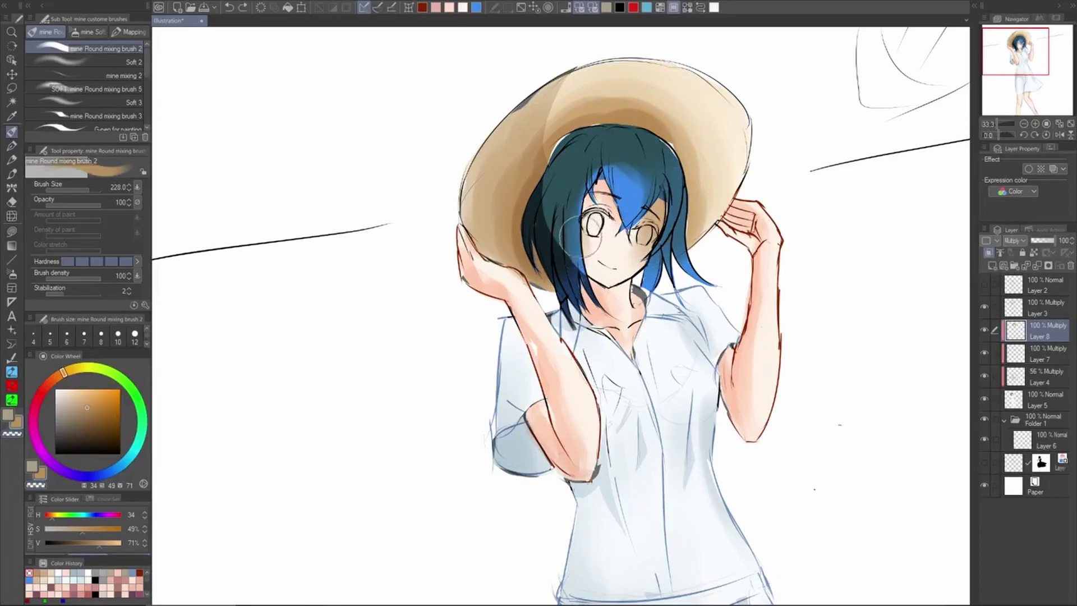
# Switch to Lasso fill 2 with the transparent color and try clearing the hat shading from the shaded-side hair
pyautogui.press('g')
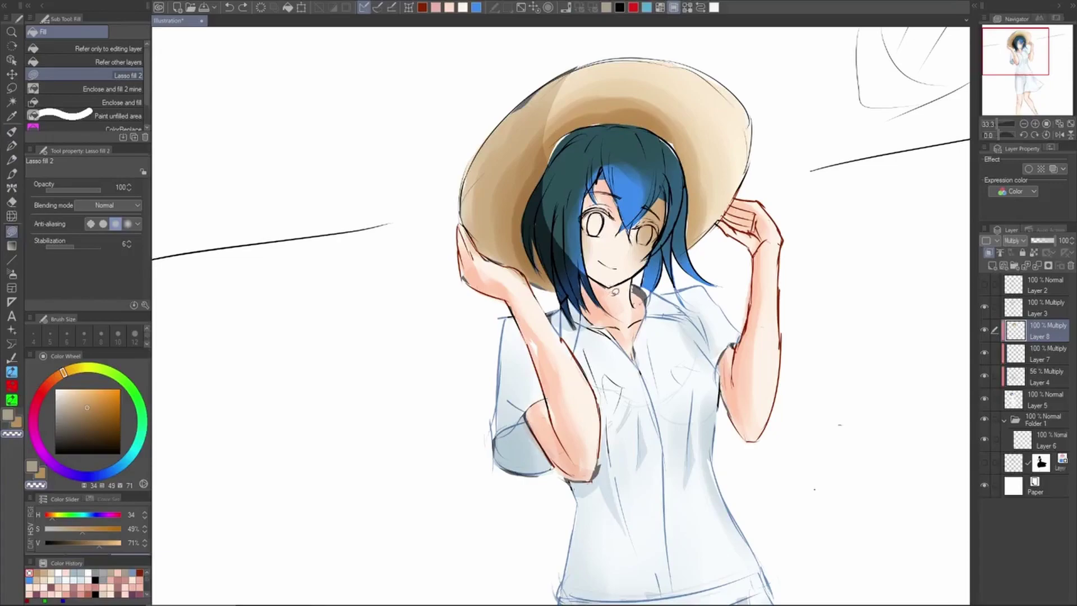
pyautogui.moveTo(560, 287)
pyautogui.mouseDown()
pyautogui.moveTo(621, 167)
pyautogui.moveTo(554, 279)
pyautogui.moveTo(542, 277)
pyautogui.moveTo(541, 201)
pyautogui.moveTo(533, 254)
pyautogui.moveTo(550, 171)
pyautogui.mouseUp()
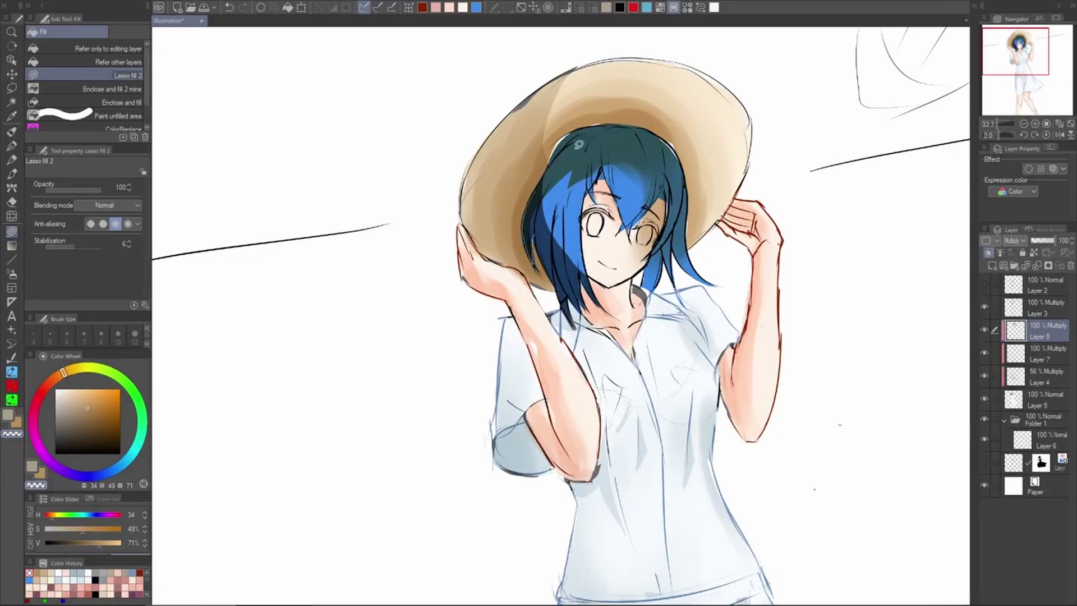
pyautogui.scroll(-3, 645, 187)
pyautogui.hotkey('ctrl', 'z')
pyautogui.hotkey('ctrl', 'z')
pyautogui.hotkey('ctrl', 'z')
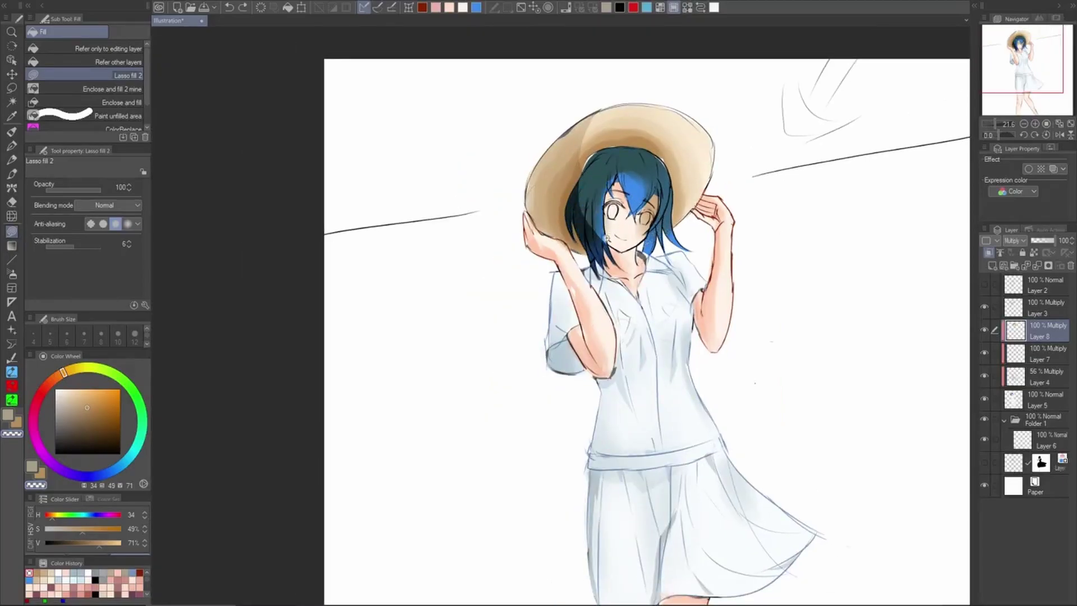
pyautogui.scroll(2, 606, 235)
pyautogui.moveTo(610, 242)
pyautogui.mouseDown()
pyautogui.moveTo(591, 221)
pyautogui.moveTo(579, 170)
pyautogui.moveTo(652, 173)
pyautogui.mouseUp()
pyautogui.moveTo(588, 206); pyautogui.dragTo(650, 168)
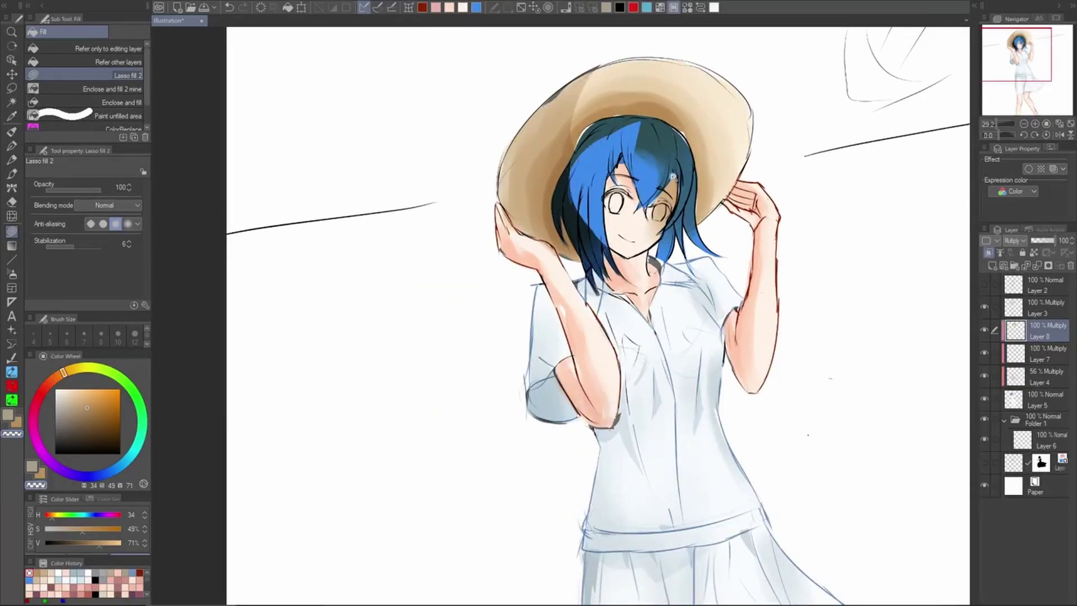
pyautogui.scroll(-2, 672, 176)
pyautogui.press('h')
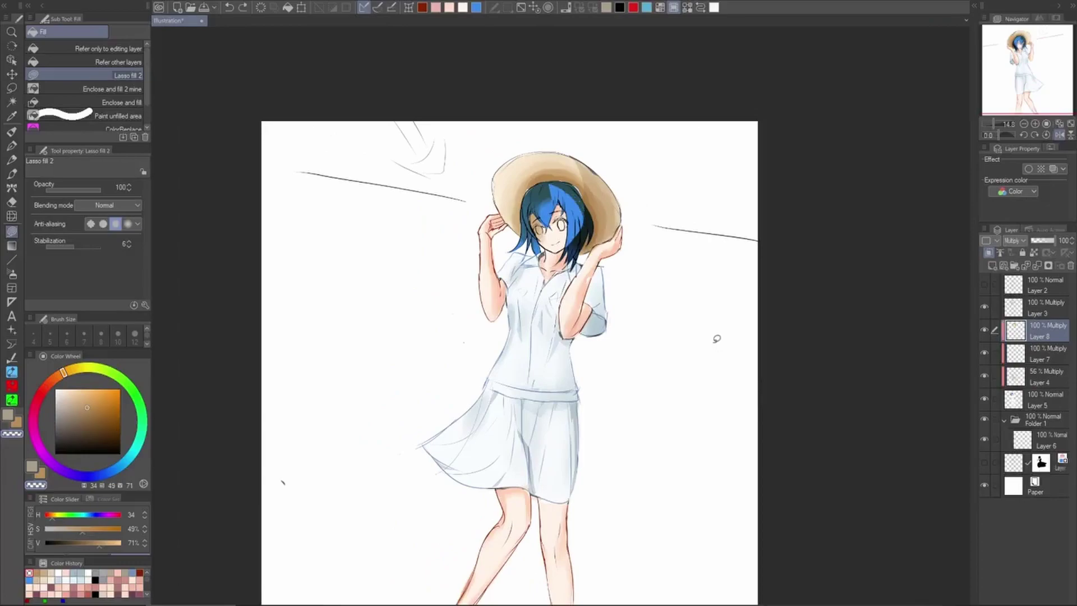
pyautogui.hotkey('ctrl', 'z')
pyautogui.hotkey('ctrl', 'z')
pyautogui.press('h')
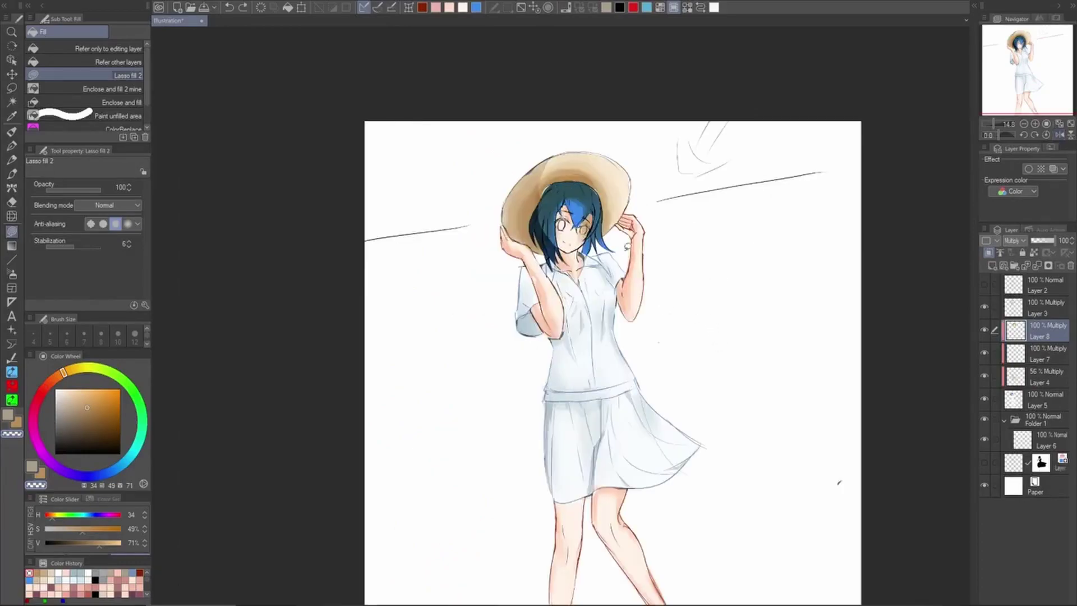
# Clear the hat shading that spills over the face, bangs and crown of the hair with transparent lasso fills
pyautogui.scroll(2, 627, 247)
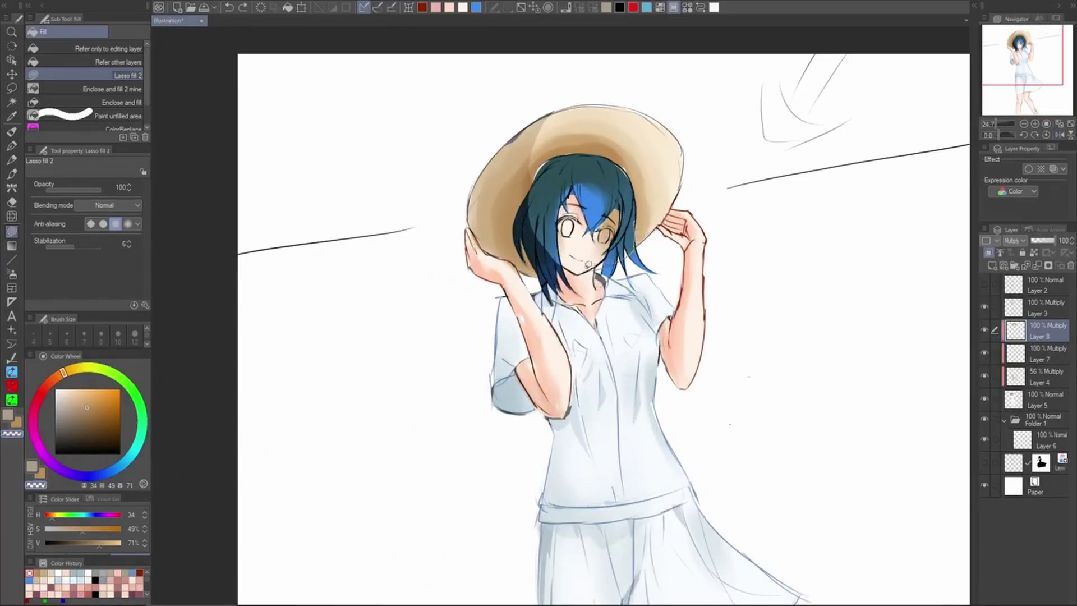
pyautogui.moveTo(589, 264); pyautogui.dragTo(617, 203)
pyautogui.moveTo(540, 236)
pyautogui.mouseDown()
pyautogui.moveTo(594, 199)
pyautogui.moveTo(564, 162)
pyautogui.moveTo(554, 201)
pyautogui.mouseUp()
pyautogui.moveTo(534, 194); pyautogui.dragTo(567, 158)
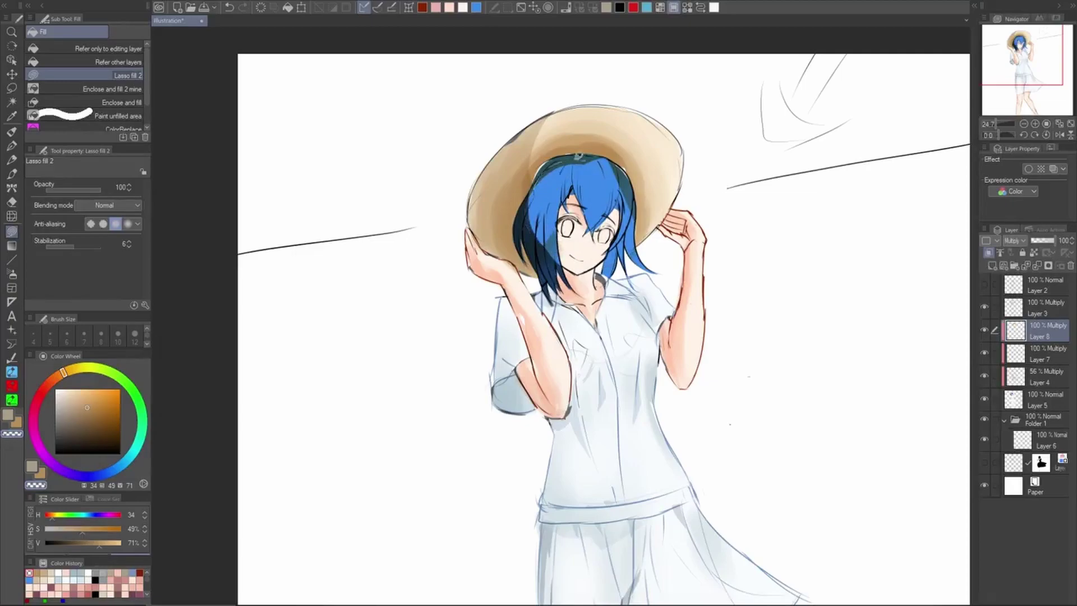
pyautogui.scroll(1, 412, 309)
pyautogui.moveTo(614, 189); pyautogui.dragTo(618, 154)
pyautogui.moveTo(614, 281)
pyautogui.mouseDown()
pyautogui.moveTo(577, 223)
pyautogui.moveTo(584, 144)
pyautogui.mouseUp()
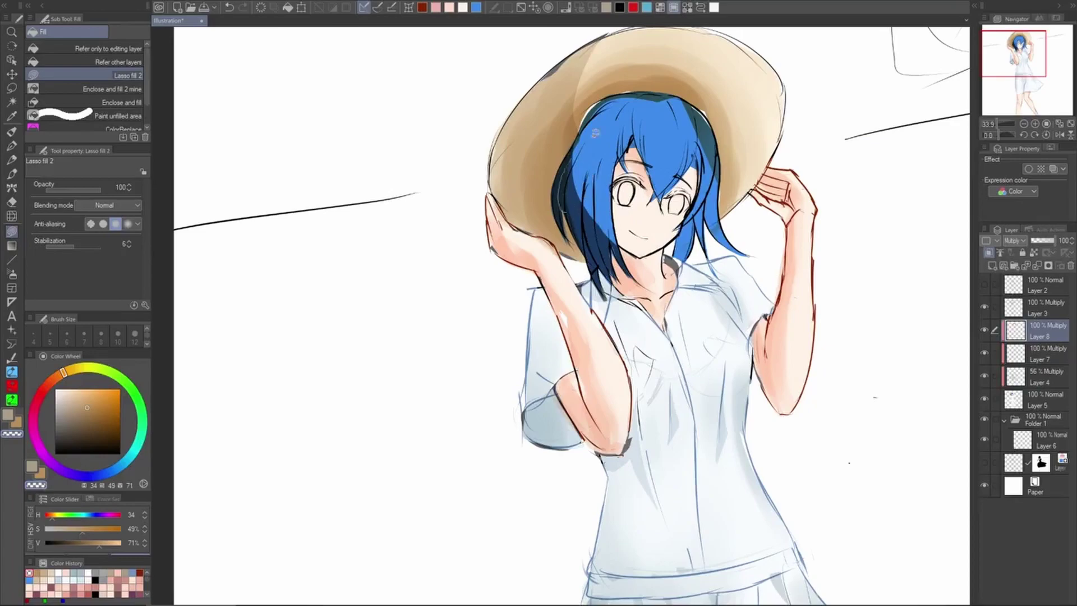
pyautogui.scroll(-2, 584, 143)
pyautogui.scroll(1, 714, 148)
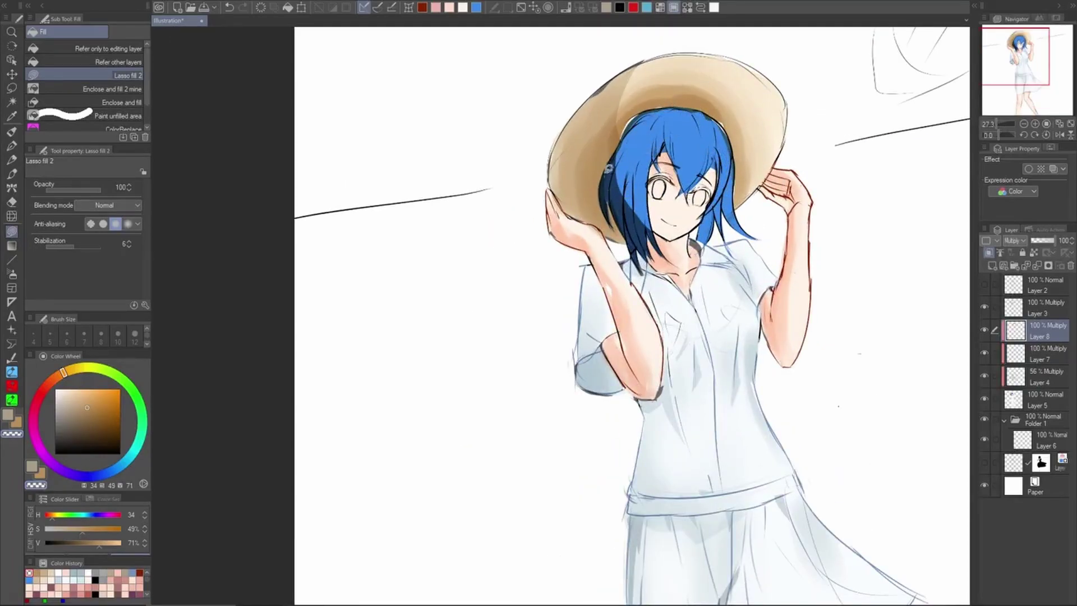
# Add a new Multiply layer above the hat shading layer and sample a light blue-gray (H 195, S 9, V 87) from the shirt
pyautogui.scroll(-1, 725, 208)
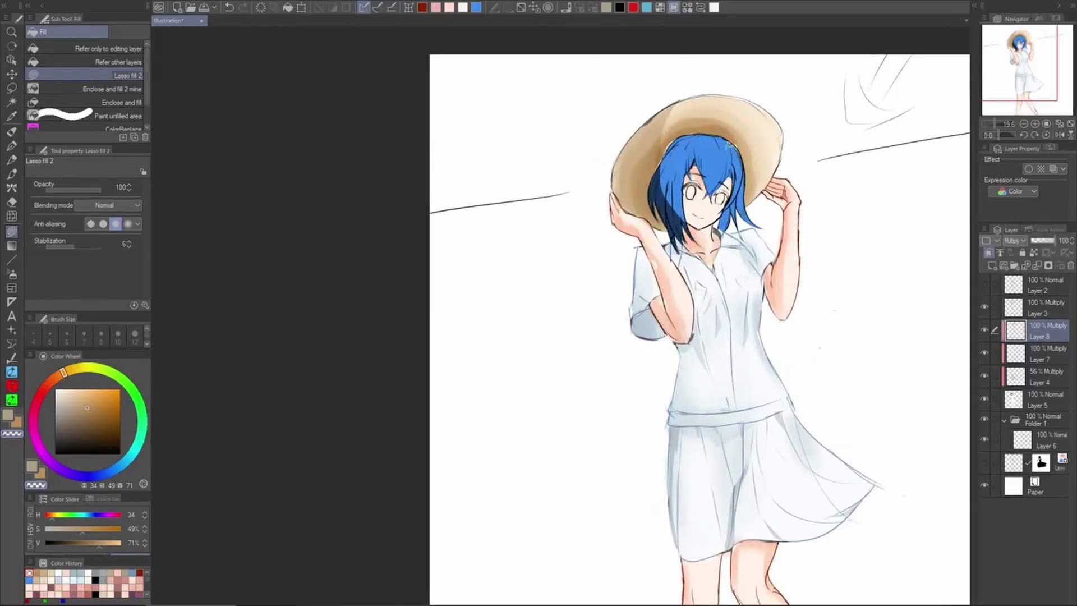
pyautogui.scroll(-2, 798, 247)
pyautogui.scroll(3, 736, 320)
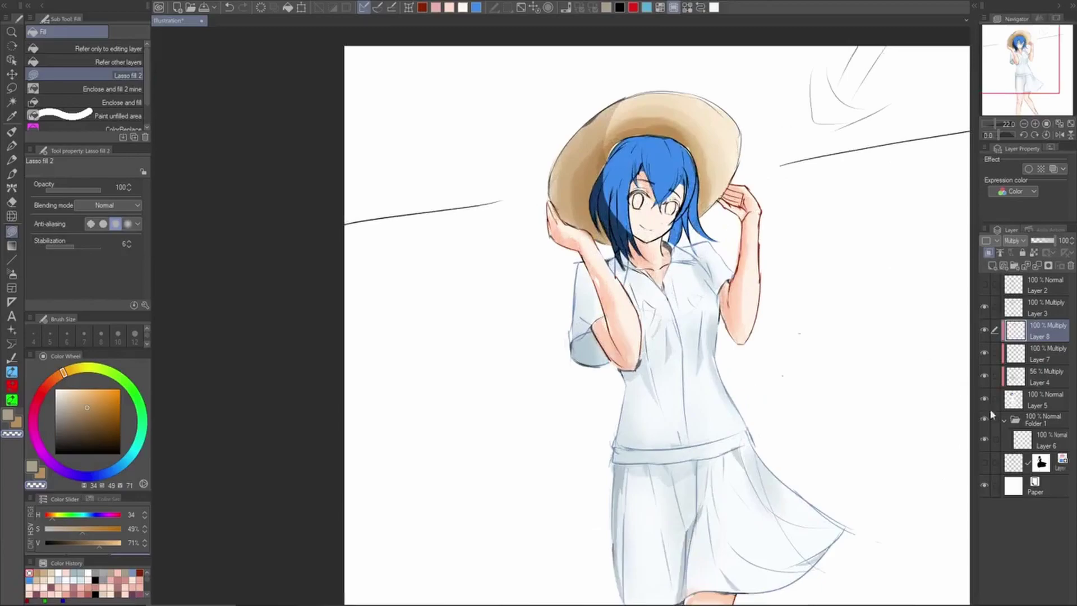
pyautogui.click(993, 267)
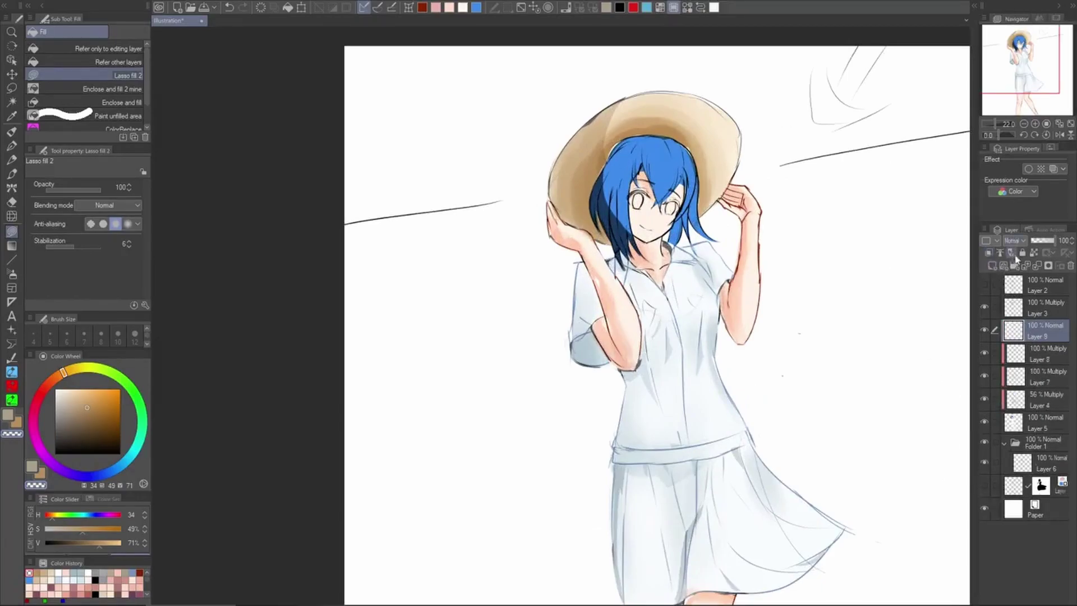
pyautogui.click(1018, 241)
pyautogui.click(1019, 280)
pyautogui.keyDown('alt'); pyautogui.click(681, 270); pyautogui.keyUp('alt')
pyautogui.keyDown('alt'); pyautogui.click(713, 336); pyautogui.keyUp('alt')
pyautogui.scroll(3, 687, 271)
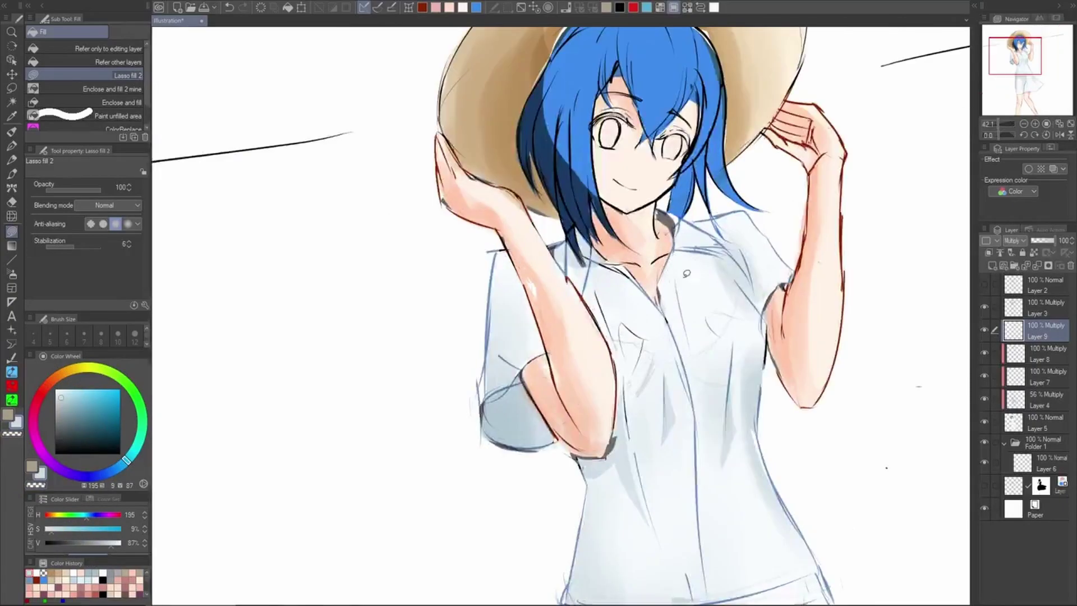
# Shade the shirt just below the open collar with lasso fills, undoing the misplaced fills
pyautogui.moveTo(658, 278); pyautogui.dragTo(714, 256)
pyautogui.hotkey('ctrl', 'z')
pyautogui.moveTo(671, 217); pyautogui.dragTo(660, 213)
pyautogui.hotkey('ctrl', 'z')
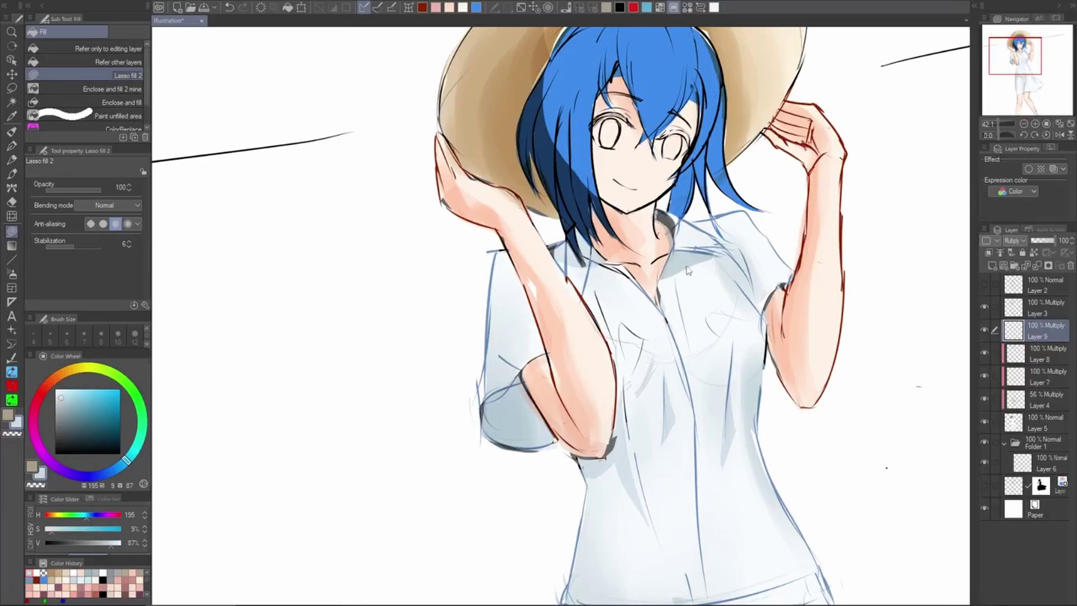
pyautogui.scroll(1, 578, 255)
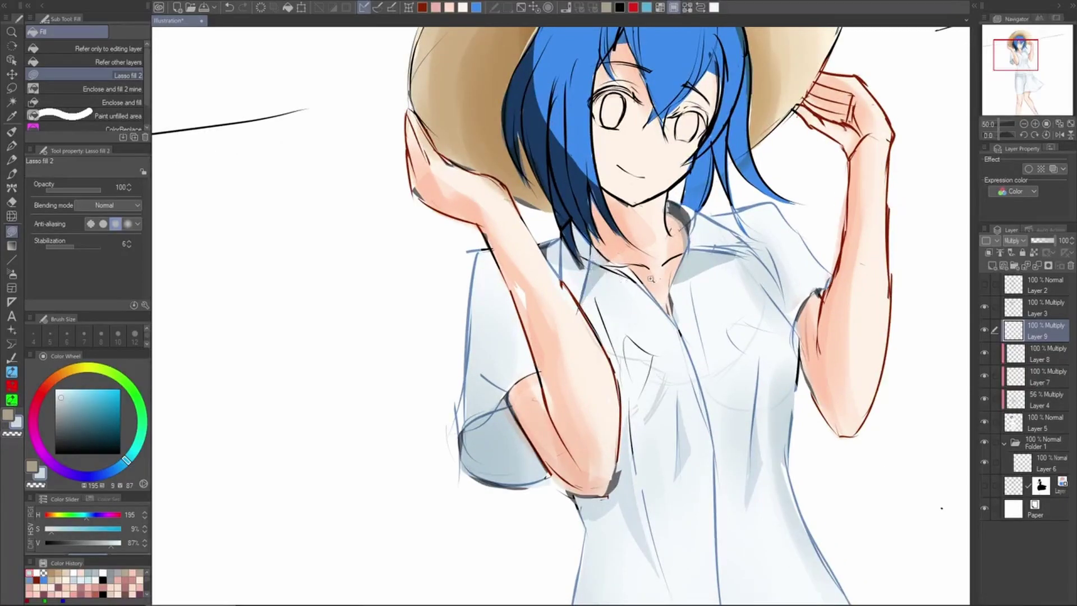
pyautogui.scroll(-3, 650, 279)
pyautogui.scroll(1, 650, 278)
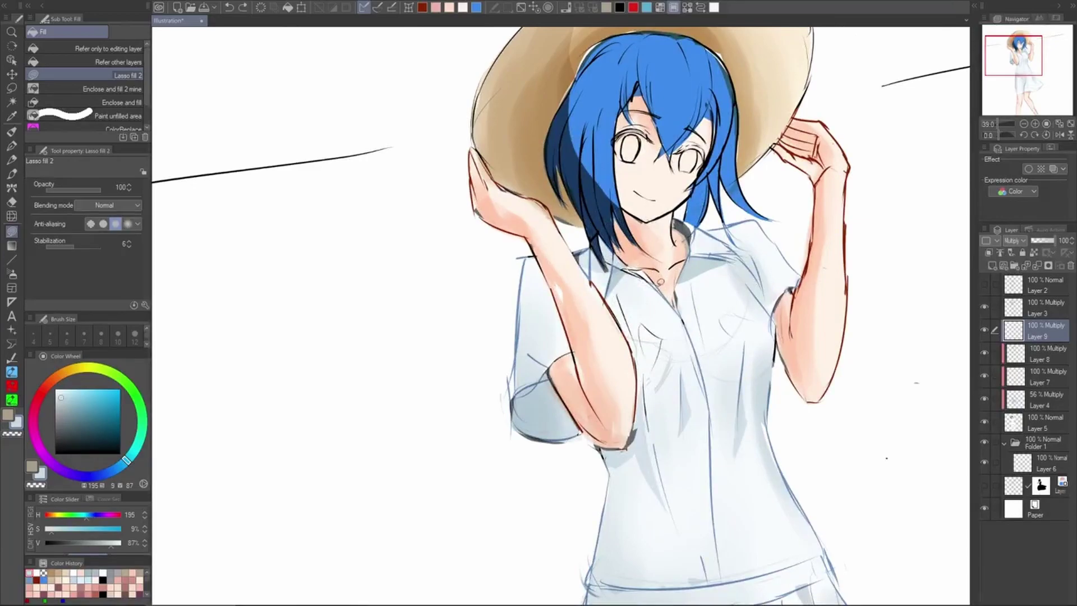
pyautogui.scroll(-4, 701, 278)
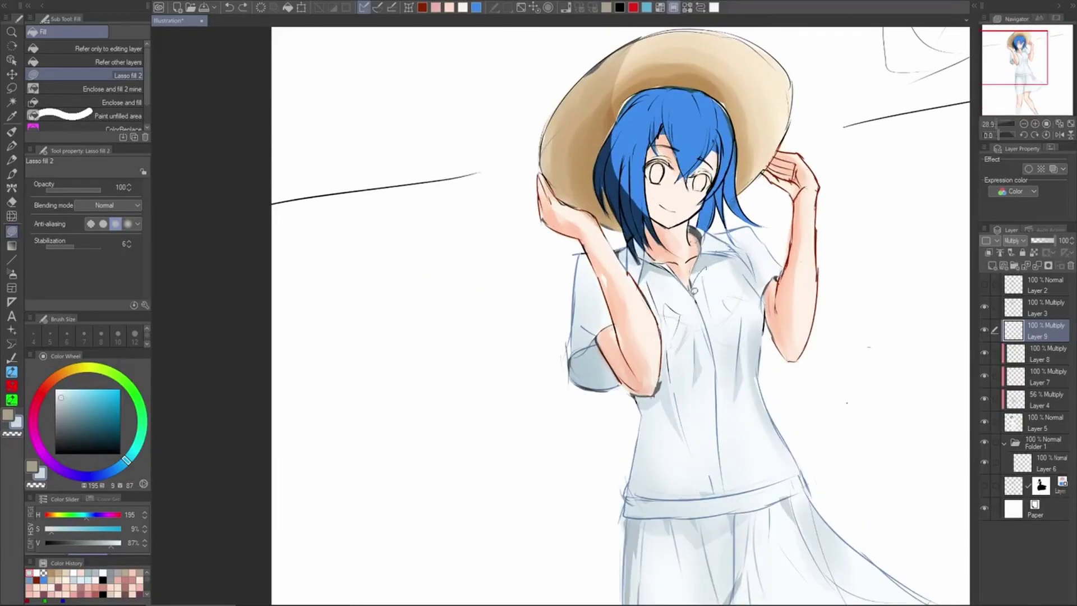
pyautogui.scroll(-3, 742, 277)
pyautogui.scroll(2, 746, 272)
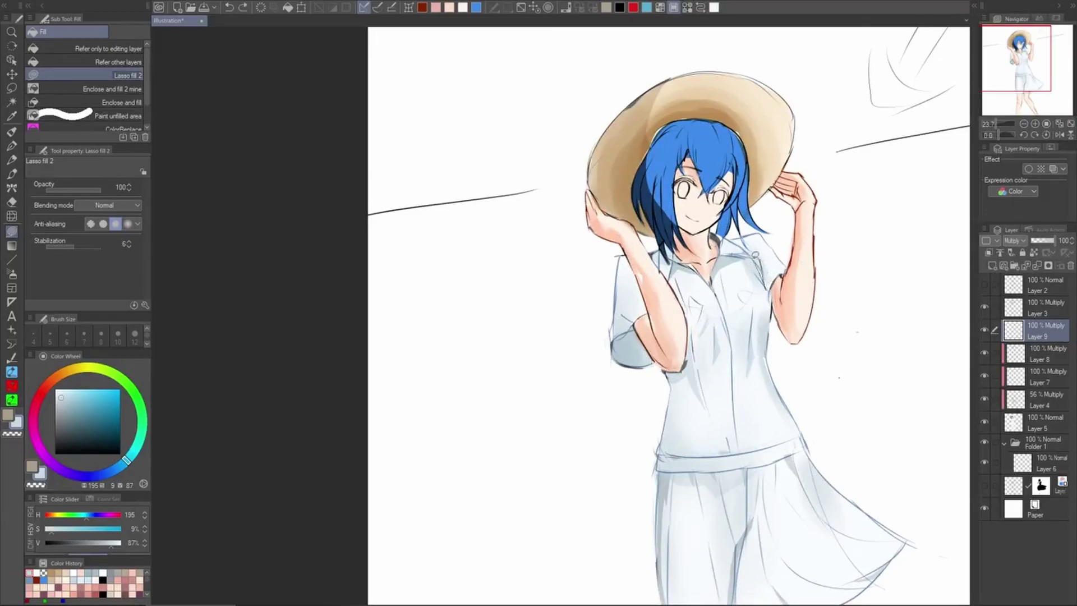
# Switch to the G-pen at brush size 91.2 and paint fold shadows on the shirt around the raised arm, undoing unwanted strokes
pyautogui.press('p')
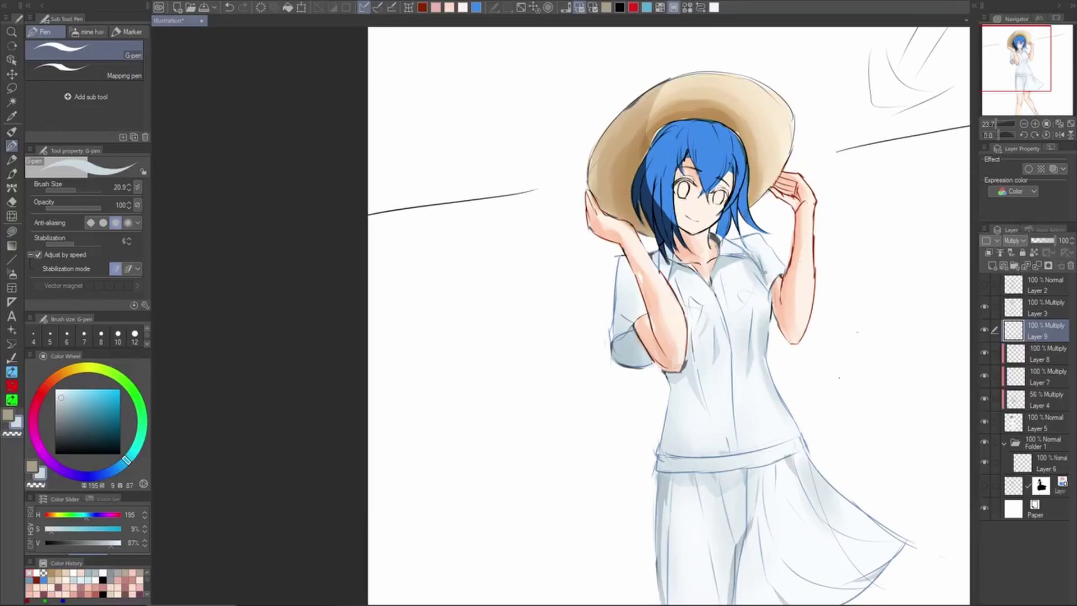
pyautogui.scroll(-2, 784, 295)
pyautogui.scroll(3, 777, 314)
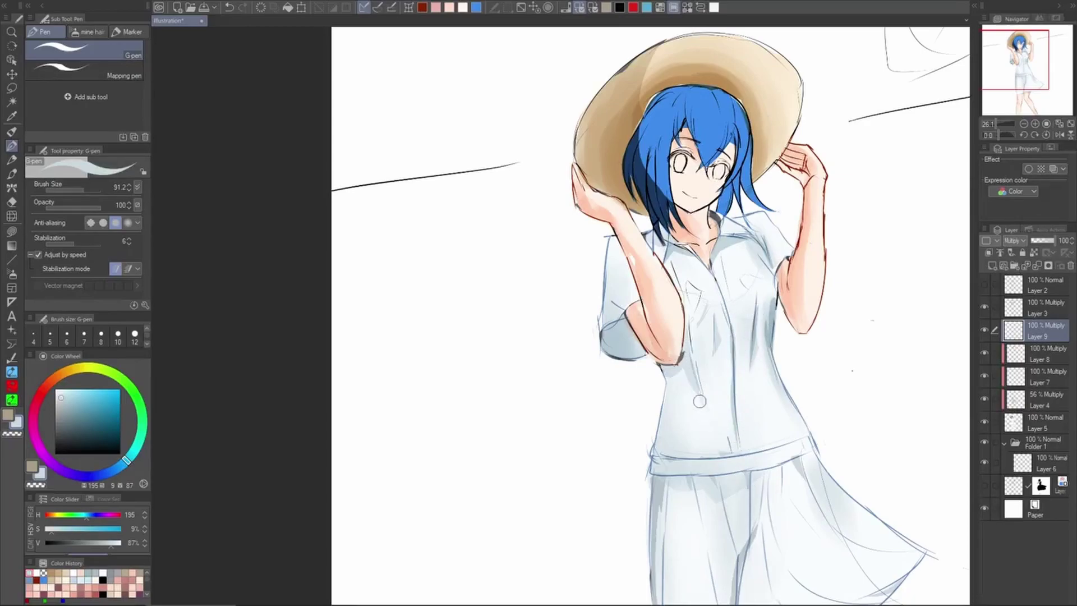
pyautogui.moveTo(686, 323)
pyautogui.mouseDown()
pyautogui.moveTo(681, 366)
pyautogui.moveTo(656, 365)
pyautogui.mouseUp()
pyautogui.moveTo(839, 399)
pyautogui.mouseDown()
pyautogui.moveTo(763, 160)
pyautogui.moveTo(494, 110)
pyautogui.mouseUp()
pyautogui.moveTo(542, 227)
pyautogui.mouseDown()
pyautogui.moveTo(586, 225)
pyautogui.moveTo(524, 238)
pyautogui.moveTo(533, 223)
pyautogui.moveTo(555, 233)
pyautogui.moveTo(533, 234)
pyautogui.moveTo(712, 378)
pyautogui.moveTo(772, 406)
pyautogui.mouseUp()
pyautogui.hotkey('ctrl', 'z')
pyautogui.scroll(3, 688, 162)
pyautogui.hotkey('ctrl', 'z')
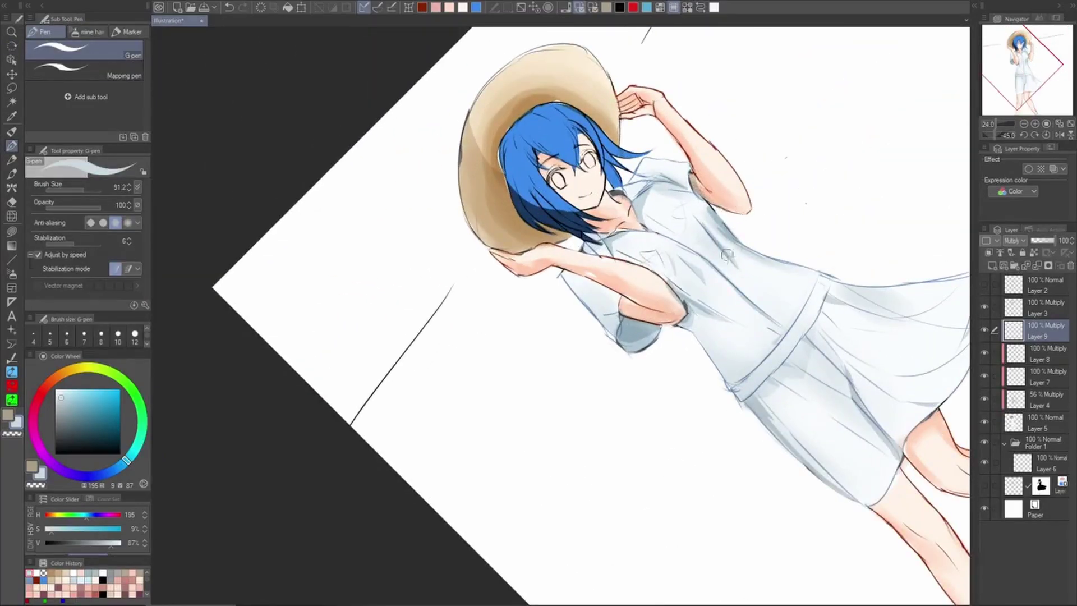
pyautogui.moveTo(622, 300); pyautogui.dragTo(625, 312)
pyautogui.scroll(-3, 711, 319)
# Paint a fold shadow down the middle of the skirt from just below the waistband, redoing the stroke until it fits
pyautogui.moveTo(823, 457)
pyautogui.mouseDown()
pyautogui.moveTo(783, 499)
pyautogui.moveTo(748, 403)
pyautogui.mouseUp()
pyautogui.scroll(-4, 786, 496)
pyautogui.scroll(4, 718, 394)
pyautogui.hotkey('ctrl', 'z')
pyautogui.moveTo(718, 368)
pyautogui.mouseDown()
pyautogui.moveTo(712, 428)
pyautogui.moveTo(715, 409)
pyautogui.mouseUp()
pyautogui.hotkey('ctrl', 'z')
pyautogui.moveTo(719, 368); pyautogui.dragTo(716, 393)
pyautogui.scroll(-2, 771, 397)
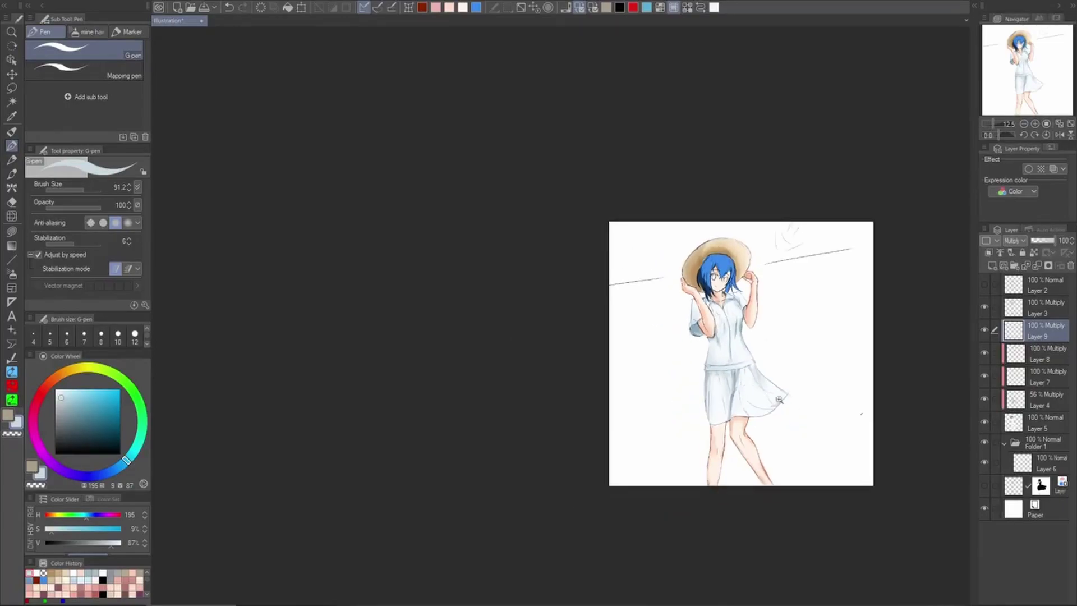
pyautogui.scroll(5, 749, 386)
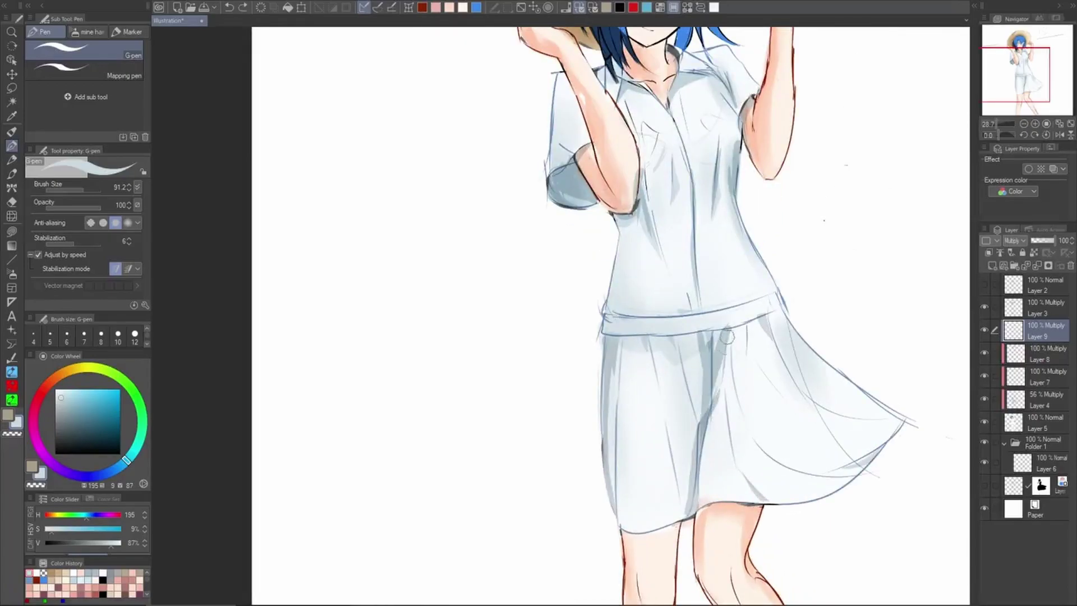
# Paint a fold shadow down the middle of the skirt to the hem and trim shading near the waistband
pyautogui.moveTo(721, 396); pyautogui.dragTo(736, 471)
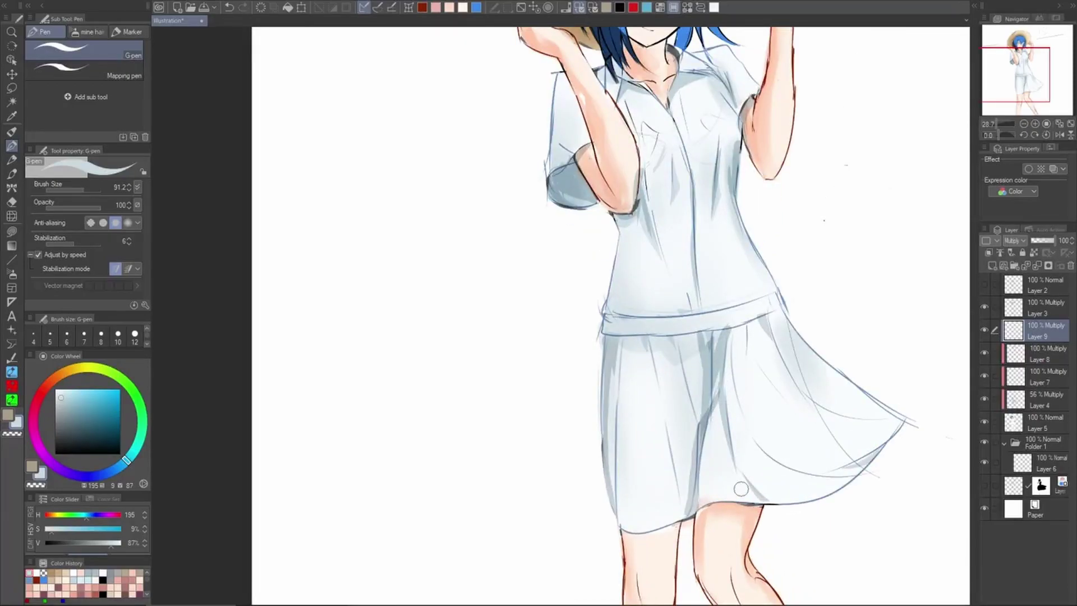
pyautogui.moveTo(736, 469); pyautogui.dragTo(768, 503)
pyautogui.press('c')
pyautogui.moveTo(732, 346); pyautogui.dragTo(730, 396)
pyautogui.moveTo(726, 322)
pyautogui.mouseDown()
pyautogui.moveTo(749, 331)
pyautogui.moveTo(692, 333)
pyautogui.moveTo(729, 339)
pyautogui.moveTo(760, 328)
pyautogui.moveTo(703, 332)
pyautogui.moveTo(780, 314)
pyautogui.mouseUp()
pyautogui.press('c')
pyautogui.hotkey('ctrl', 'z')
# Check the figure mirrored and paint short fold shadows on the skirt just below the waistband
pyautogui.scroll(-5, 798, 313)
pyautogui.press('h')
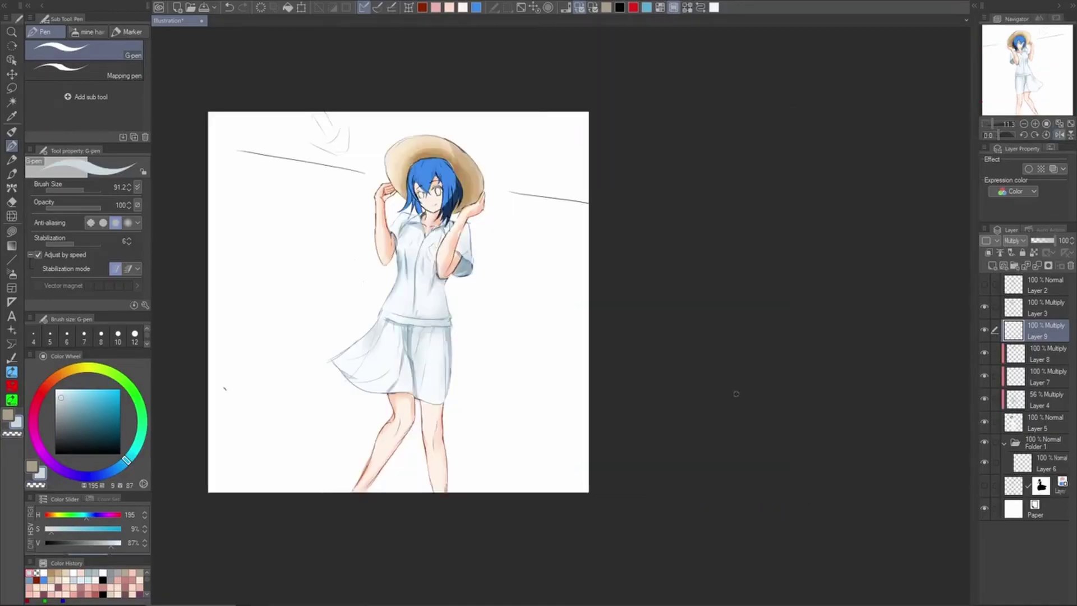
pyautogui.scroll(5, 423, 333)
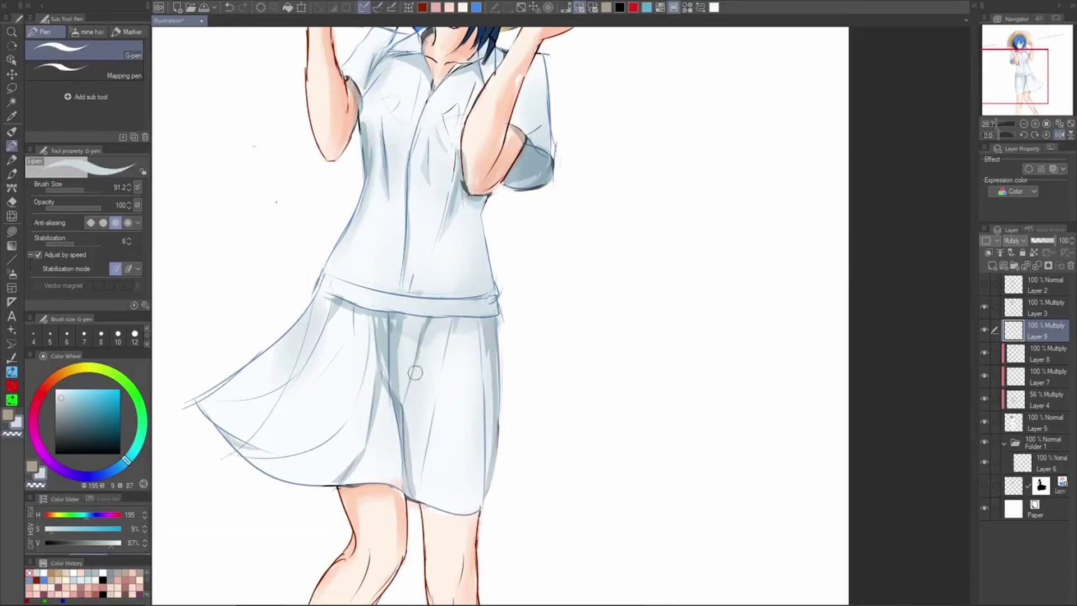
pyautogui.moveTo(456, 312); pyautogui.dragTo(443, 372)
pyautogui.moveTo(482, 324); pyautogui.dragTo(487, 374)
pyautogui.scroll(-5, 537, 370)
pyautogui.press('h')
pyautogui.scroll(5, 613, 338)
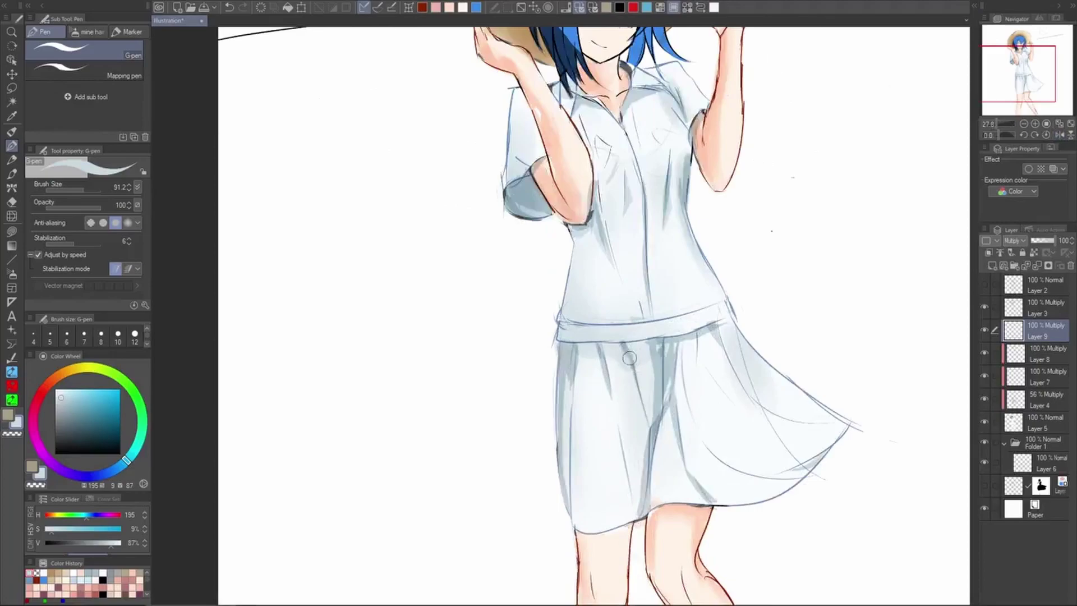
# With the canvas rotated, shade the long folds running from the waistband to the hem across the skirt front
pyautogui.moveTo(768, 350)
pyautogui.mouseDown()
pyautogui.moveTo(740, 224)
pyautogui.moveTo(582, 272)
pyautogui.moveTo(585, 317)
pyautogui.mouseUp()
pyautogui.moveTo(628, 222); pyautogui.dragTo(711, 161)
pyautogui.moveTo(631, 183)
pyautogui.mouseDown()
pyautogui.moveTo(725, 146)
pyautogui.moveTo(684, 162)
pyautogui.mouseUp()
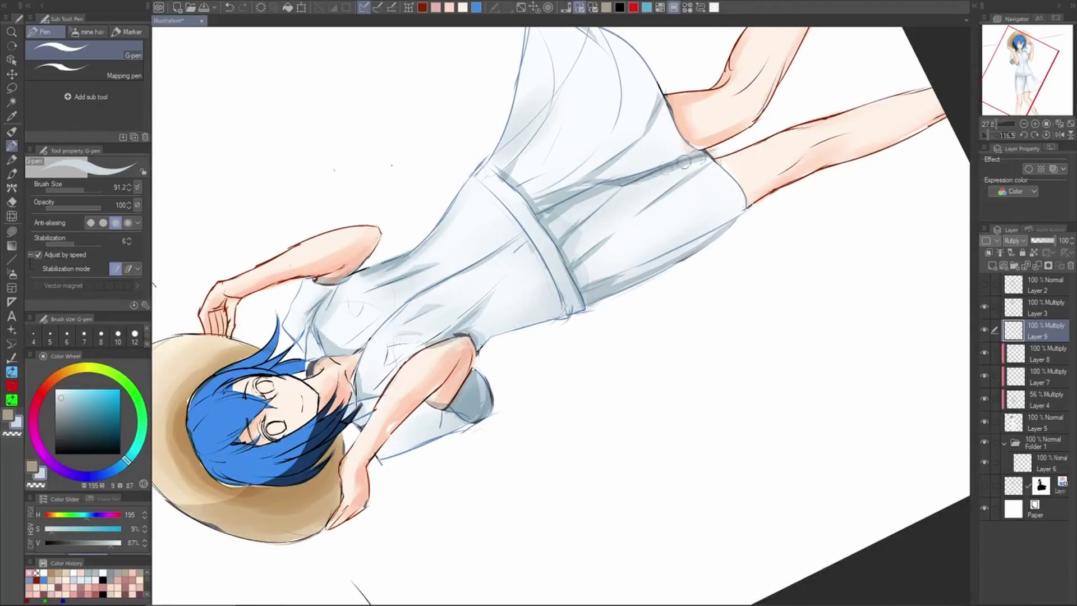
pyautogui.moveTo(628, 183); pyautogui.dragTo(573, 231)
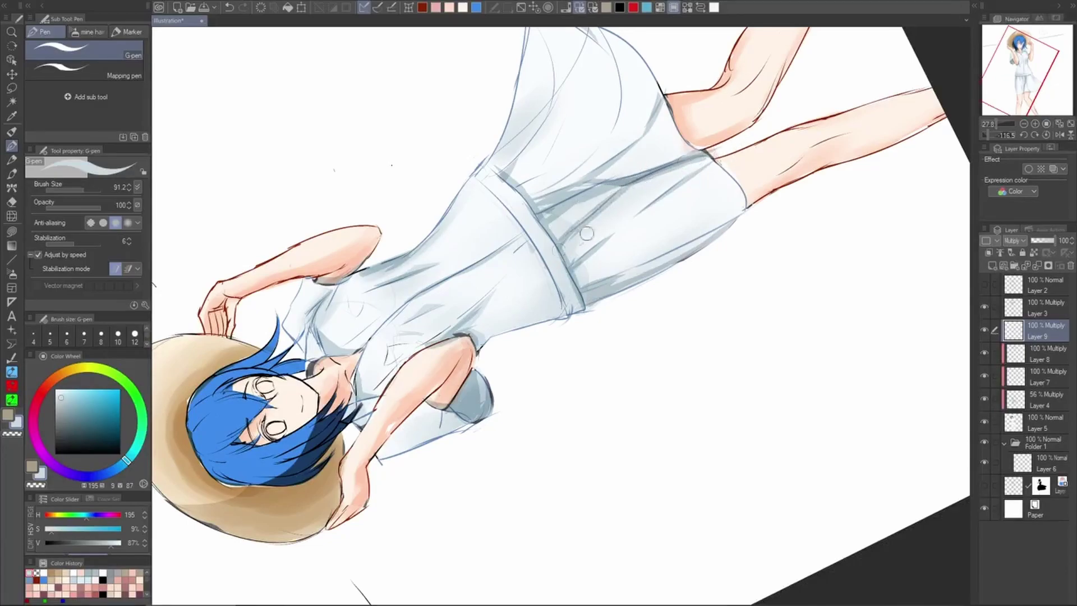
pyautogui.moveTo(743, 216); pyautogui.dragTo(642, 275)
pyautogui.moveTo(695, 242); pyautogui.dragTo(606, 289)
pyautogui.moveTo(752, 209); pyautogui.dragTo(618, 281)
pyautogui.moveTo(713, 230); pyautogui.dragTo(587, 296)
# Paint fold shadows along the flared side of the skirt, undoing the strokes that do not fit
pyautogui.scroll(-4, 673, 314)
pyautogui.moveTo(718, 356); pyautogui.dragTo(580, 493)
pyautogui.moveTo(695, 264)
pyautogui.mouseDown()
pyautogui.moveTo(705, 424)
pyautogui.moveTo(661, 358)
pyautogui.moveTo(718, 369)
pyautogui.moveTo(700, 359)
pyautogui.moveTo(754, 315)
pyautogui.mouseUp()
pyautogui.scroll(3, 661, 358)
pyautogui.hotkey('ctrl', 'z')
pyautogui.hotkey('ctrl', 'z')
pyautogui.hotkey('ctrl', 'z')
pyautogui.moveTo(671, 316)
pyautogui.mouseDown()
pyautogui.moveTo(734, 328)
pyautogui.moveTo(662, 305)
pyautogui.moveTo(645, 264)
pyautogui.moveTo(704, 324)
pyautogui.mouseUp()
pyautogui.hotkey('ctrl', 'z')
pyautogui.moveTo(644, 264); pyautogui.dragTo(710, 360)
pyautogui.hotkey('ctrl', 'z')
pyautogui.moveTo(675, 317); pyautogui.dragTo(749, 328)
pyautogui.moveTo(770, 346); pyautogui.dragTo(717, 339)
pyautogui.moveTo(648, 285); pyautogui.dragTo(691, 280)
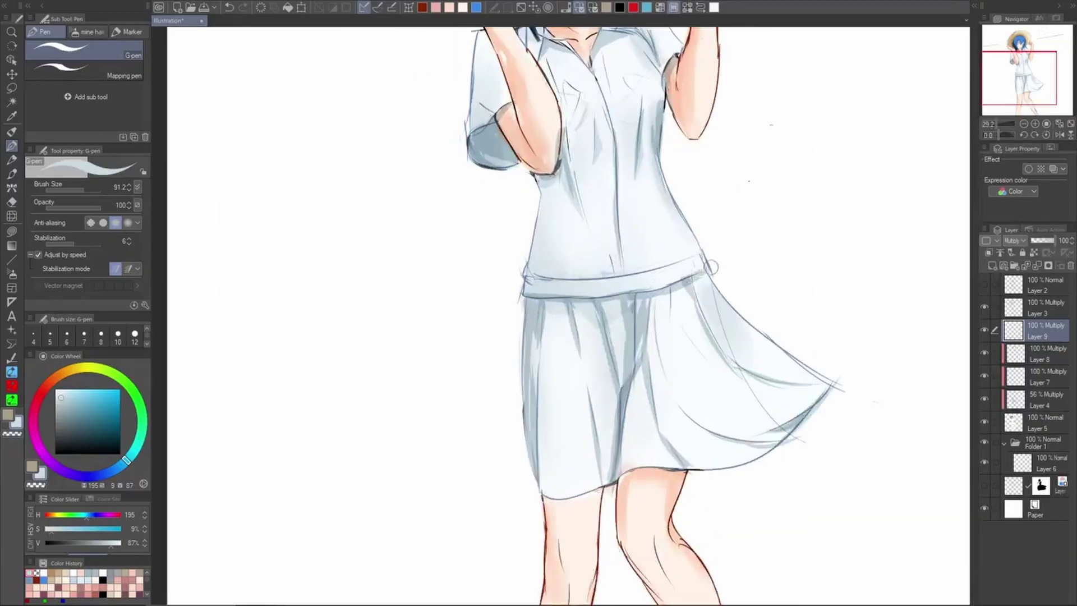
# Dab small shadows along the shirt hem and its corner above the skirt's waistband, undoing the last stroke
pyautogui.scroll(-5, 700, 273)
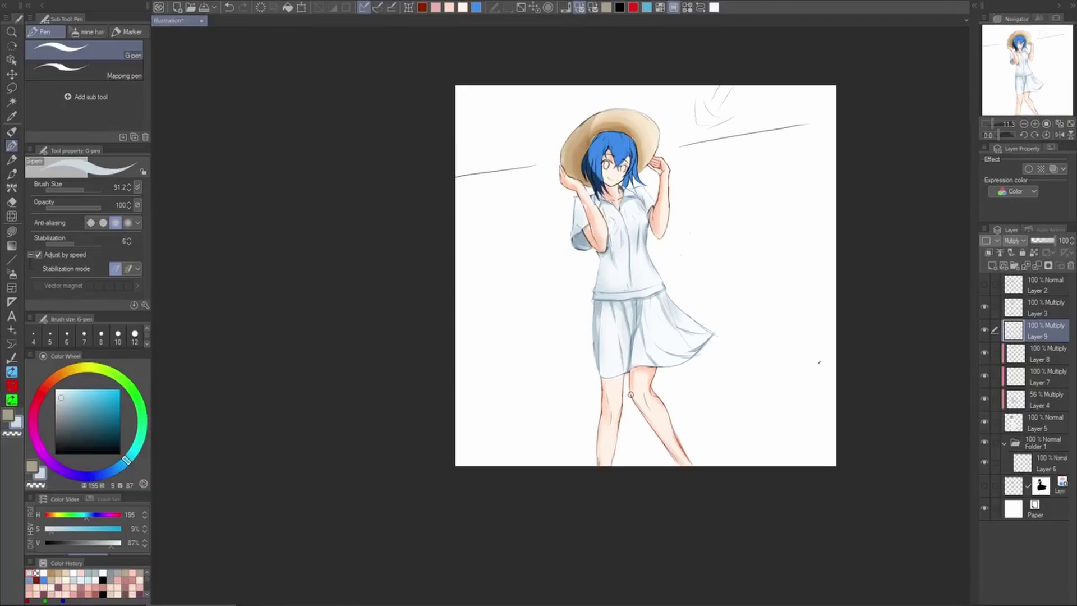
pyautogui.moveTo(699, 404); pyautogui.dragTo(584, 403)
pyautogui.scroll(4, 522, 216)
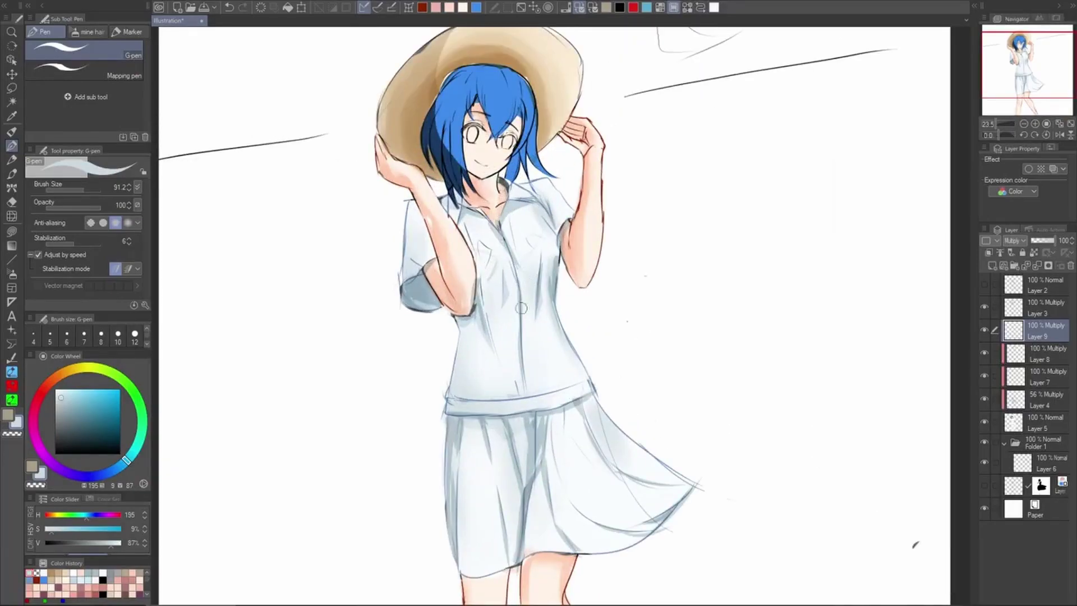
pyautogui.scroll(2, 548, 371)
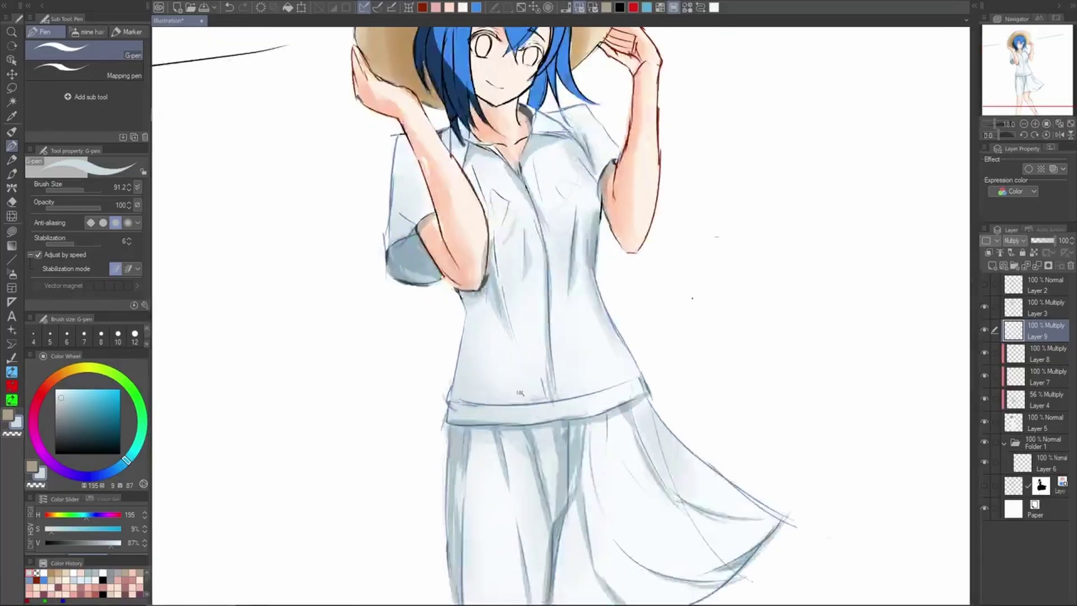
pyautogui.click(507, 399)
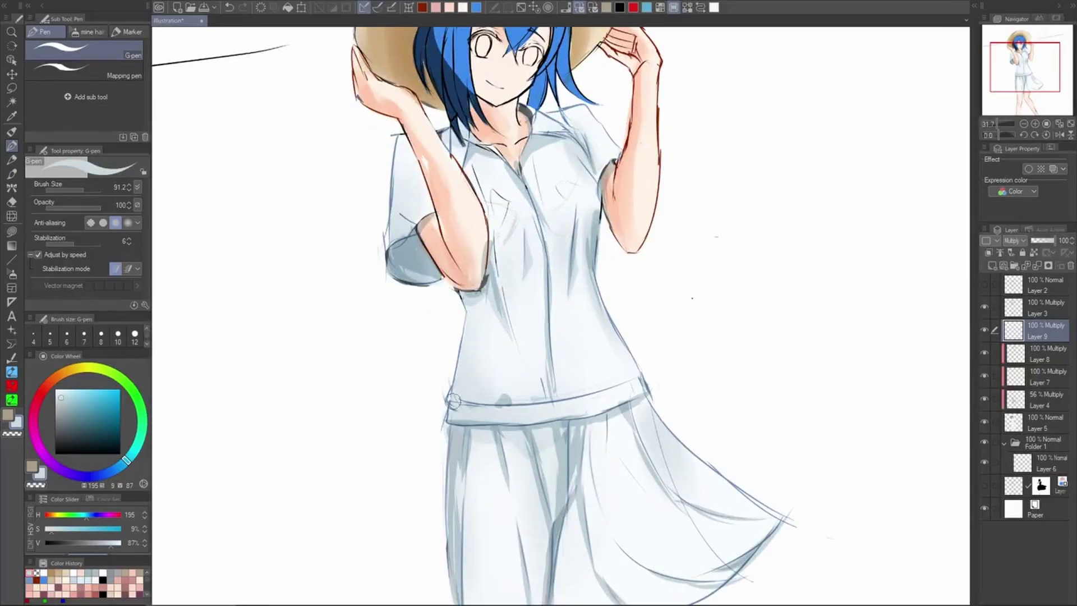
pyautogui.moveTo(451, 400); pyautogui.dragTo(464, 394)
pyautogui.scroll(-7, 563, 387)
pyautogui.scroll(5, 554, 392)
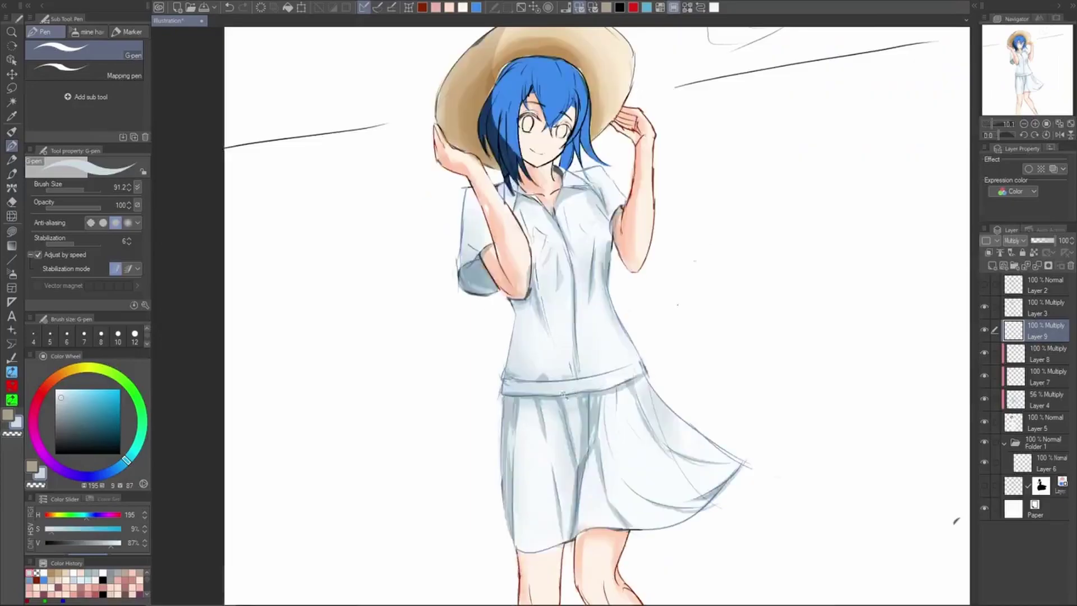
pyautogui.hotkey('ctrl', 'z')
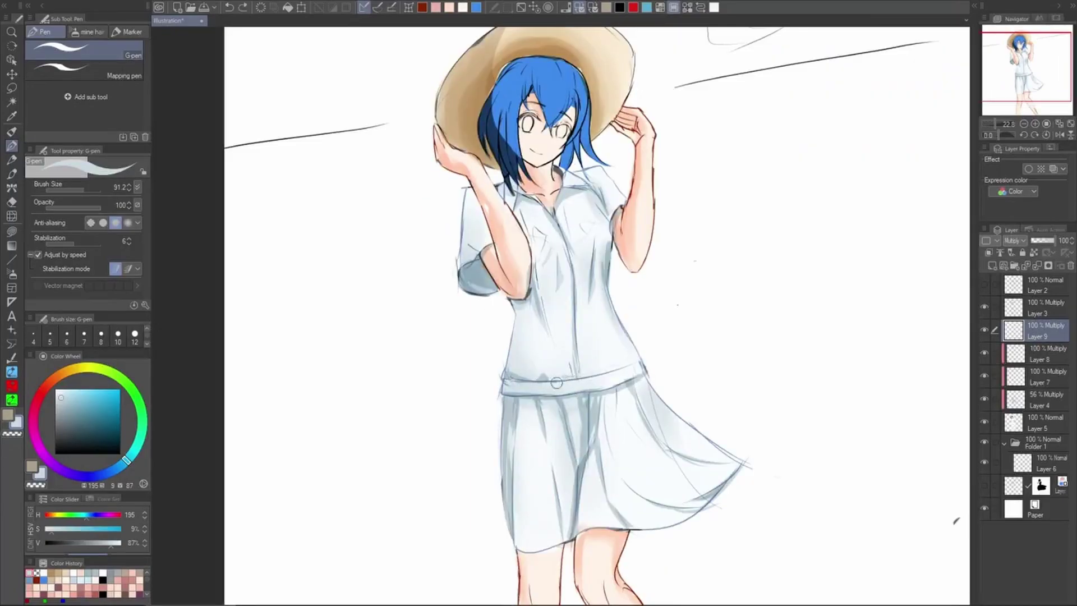
pyautogui.scroll(-3, 645, 359)
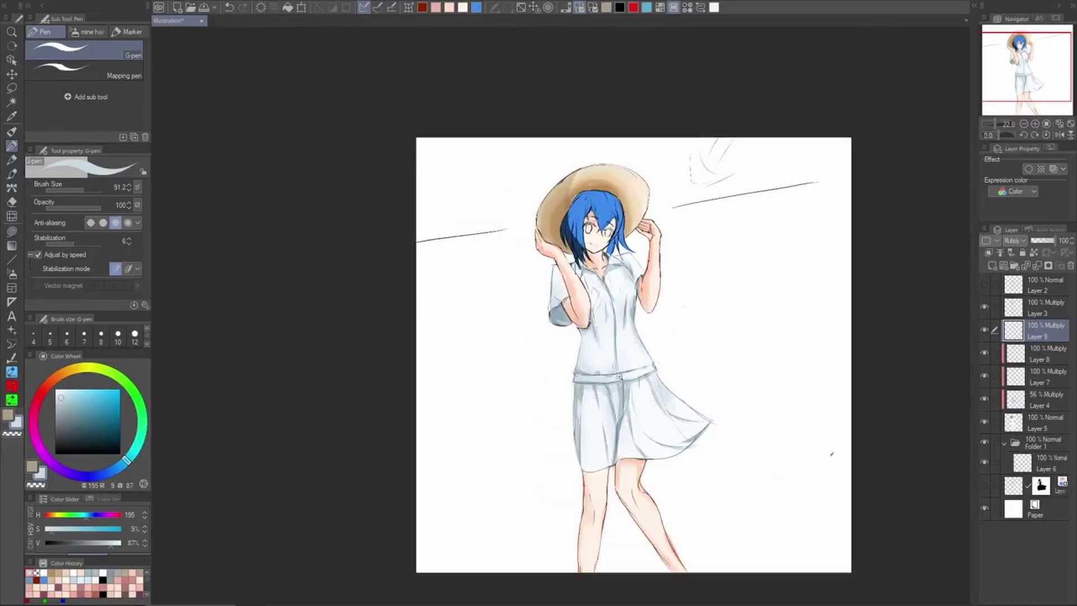
# Block in a shadow on the shirt sleeve beside the raised arm with Lasso fill 2, undoing the first attempts
pyautogui.moveTo(737, 415); pyautogui.dragTo(608, 368)
pyautogui.press('m')
pyautogui.press('h')
pyautogui.press('h')
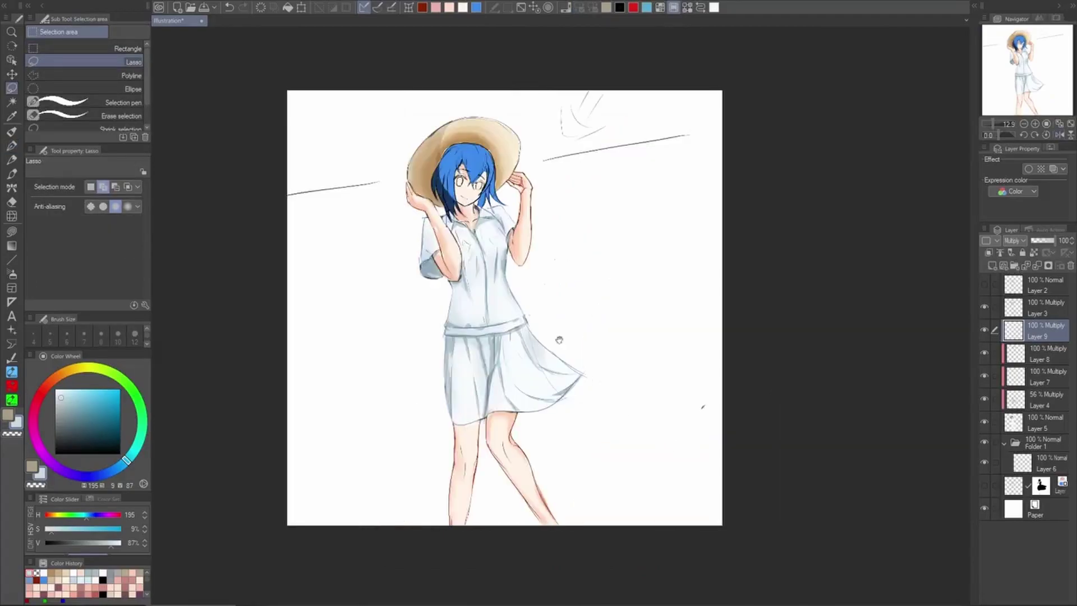
pyautogui.scroll(3, 421, 243)
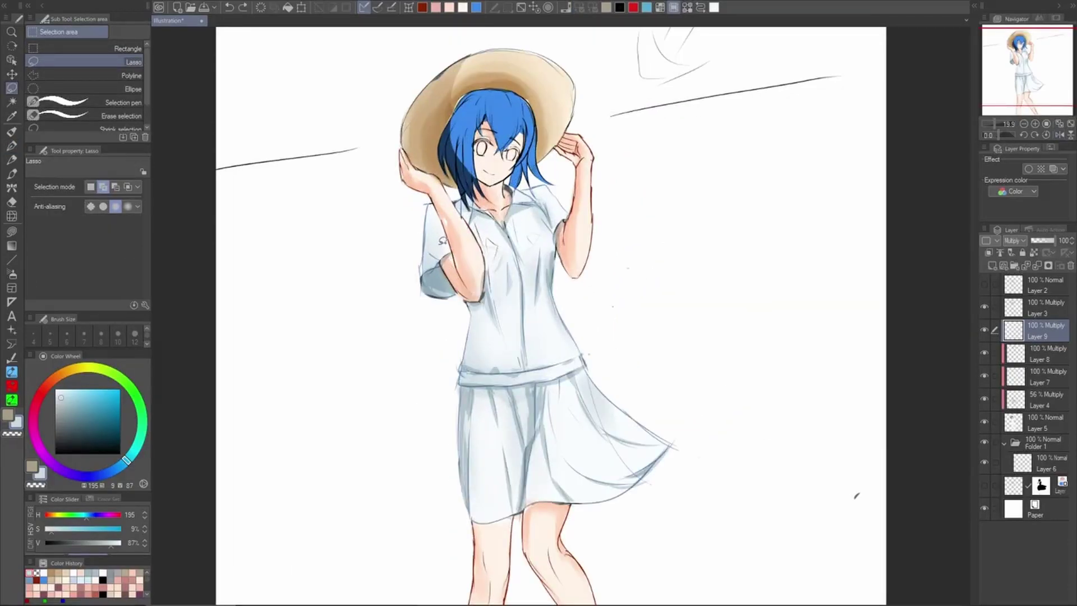
pyautogui.press('g')
pyautogui.moveTo(436, 263); pyautogui.dragTo(437, 264)
pyautogui.hotkey('ctrl', 'z')
pyautogui.moveTo(428, 222); pyautogui.dragTo(434, 264)
pyautogui.hotkey('ctrl', 'z')
pyautogui.moveTo(429, 223)
pyautogui.mouseDown()
pyautogui.moveTo(431, 263)
pyautogui.moveTo(434, 189)
pyautogui.moveTo(428, 227)
pyautogui.mouseUp()
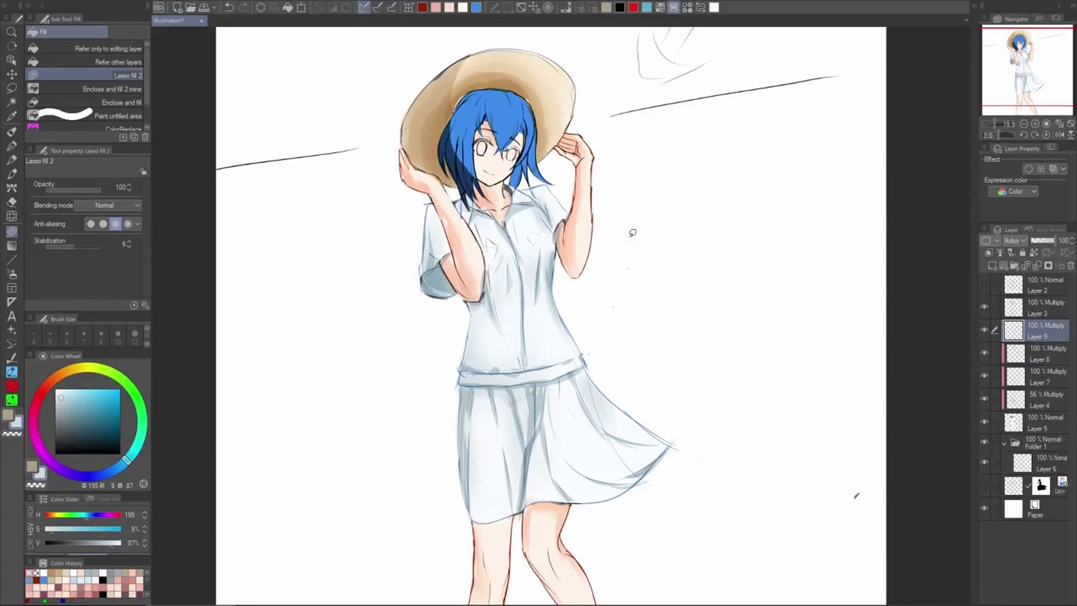
# Try clipping Layer 9 to the layer below it
pyautogui.scroll(-3, 602, 222)
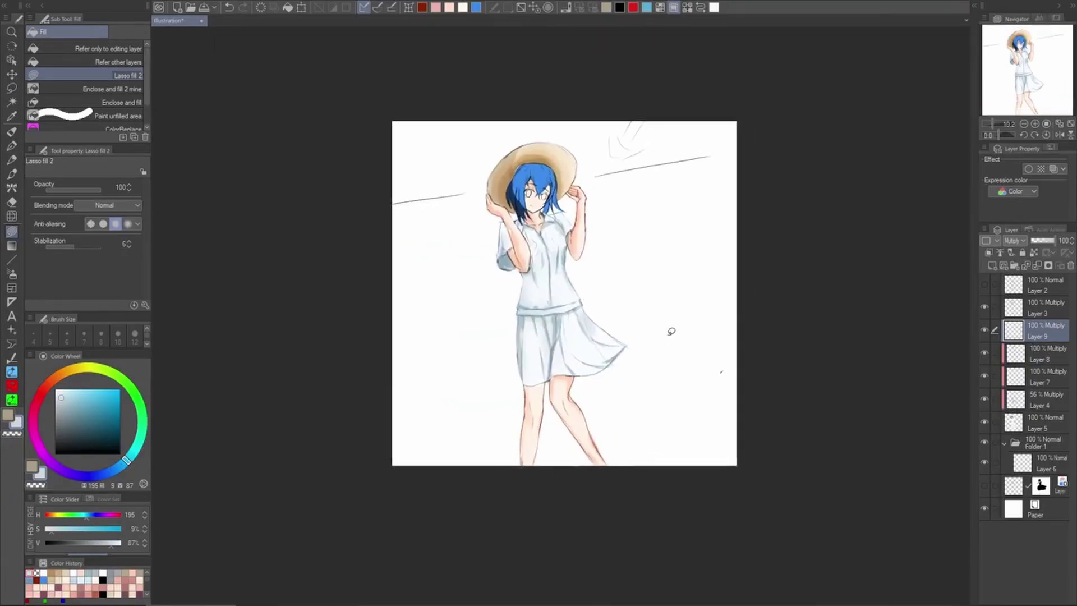
pyautogui.click(988, 253)
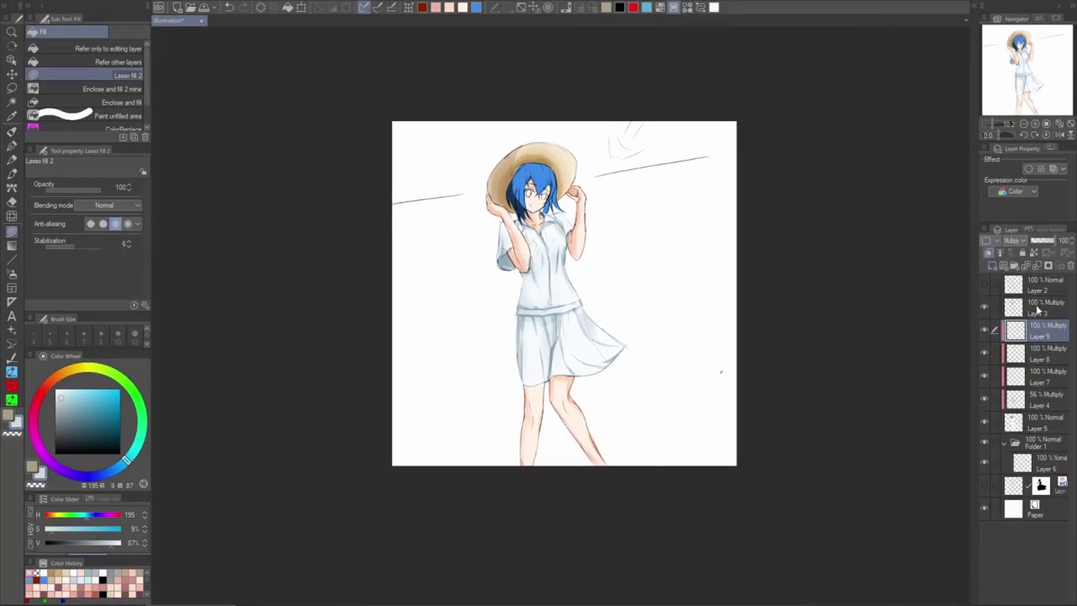
pyautogui.hotkey('ctrl', 'z')
pyautogui.click(627, 308)
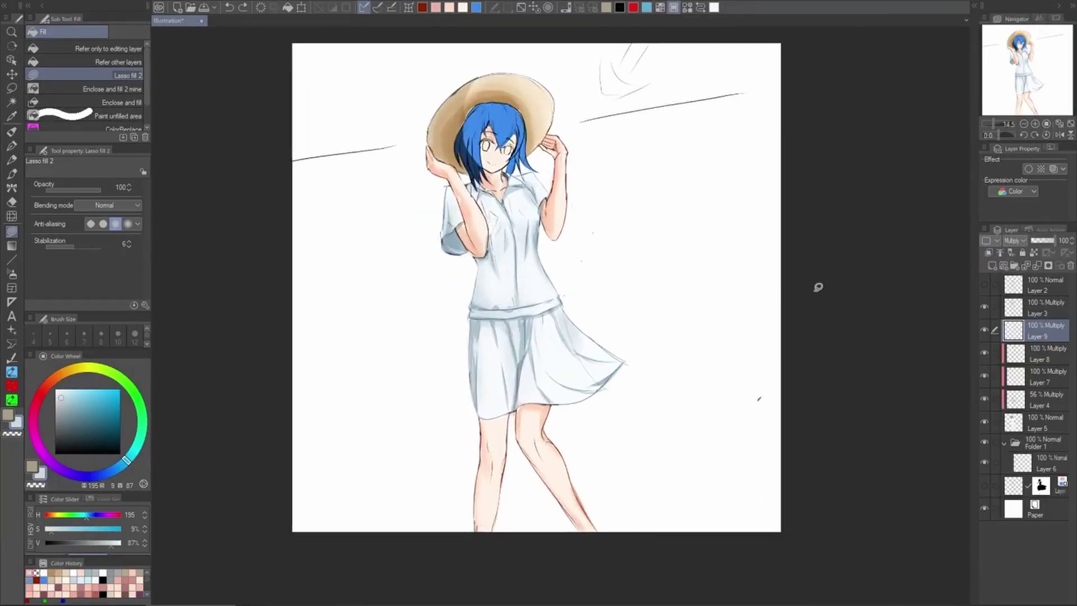
# Add a Multiply layer above Layer 9 and ready the mine Round mixing brush 2 with the sleeve's grey-blue shadow color
pyautogui.click(993, 265)
pyautogui.click(1014, 241)
pyautogui.click(1020, 275)
pyautogui.scroll(3, 444, 231)
pyautogui.keyDown('alt'); pyautogui.click(470, 245); pyautogui.keyUp('alt')
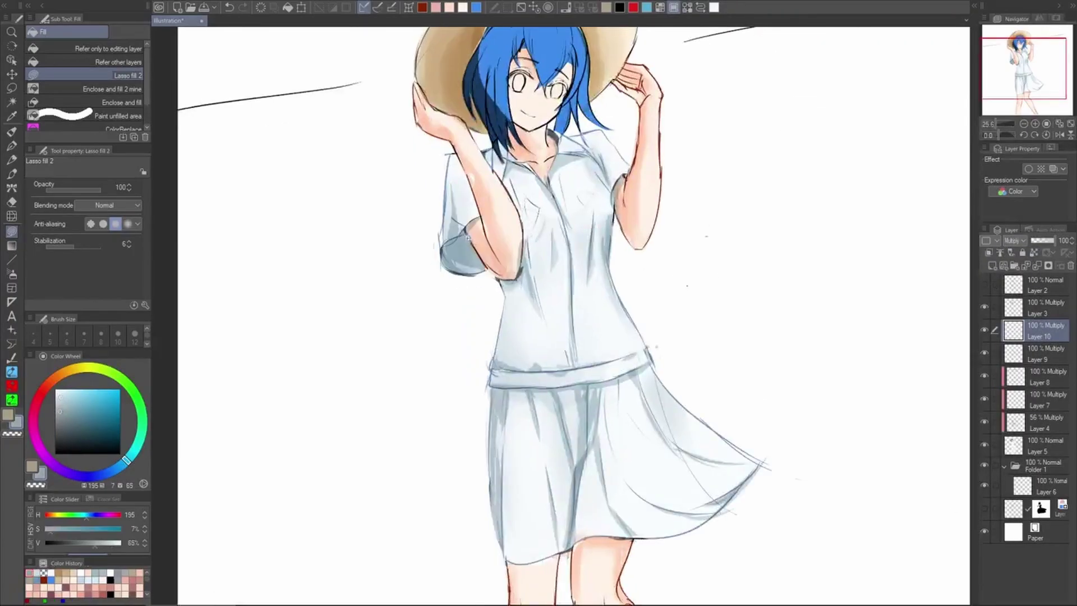
pyautogui.scroll(2, 467, 239)
pyautogui.press('b')
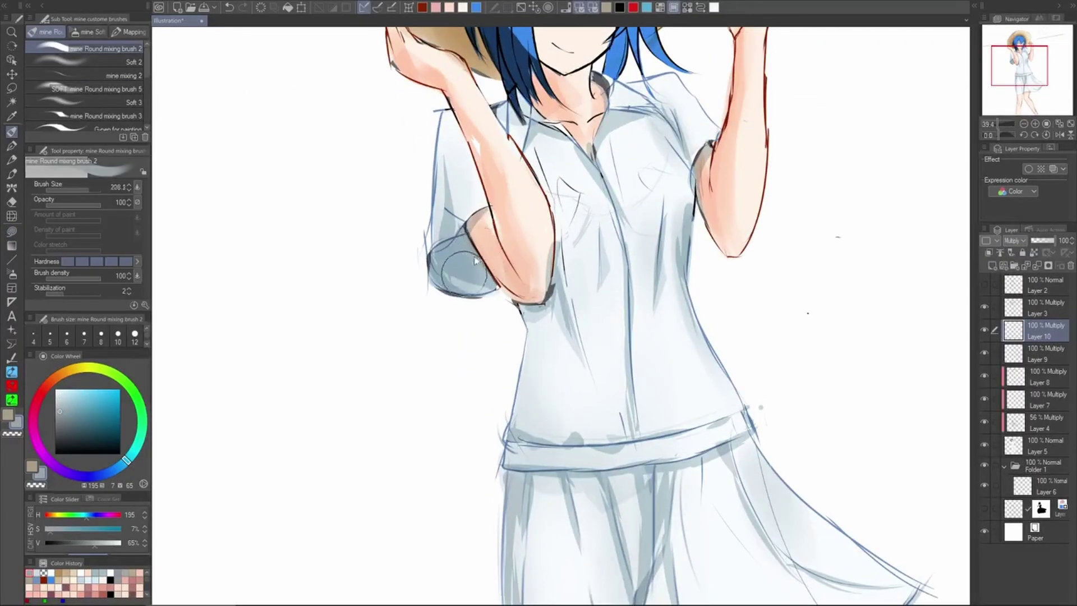
# Try darkening the inside of the shadowed sleeve with the grey-blue color
pyautogui.hotkey('ctrl', 'z')
pyautogui.moveTo(470, 232)
pyautogui.mouseDown()
pyautogui.moveTo(484, 258)
pyautogui.moveTo(474, 214)
pyautogui.moveTo(486, 272)
pyautogui.moveTo(462, 246)
pyautogui.moveTo(491, 291)
pyautogui.moveTo(461, 231)
pyautogui.moveTo(476, 285)
pyautogui.moveTo(452, 243)
pyautogui.moveTo(497, 288)
pyautogui.mouseUp()
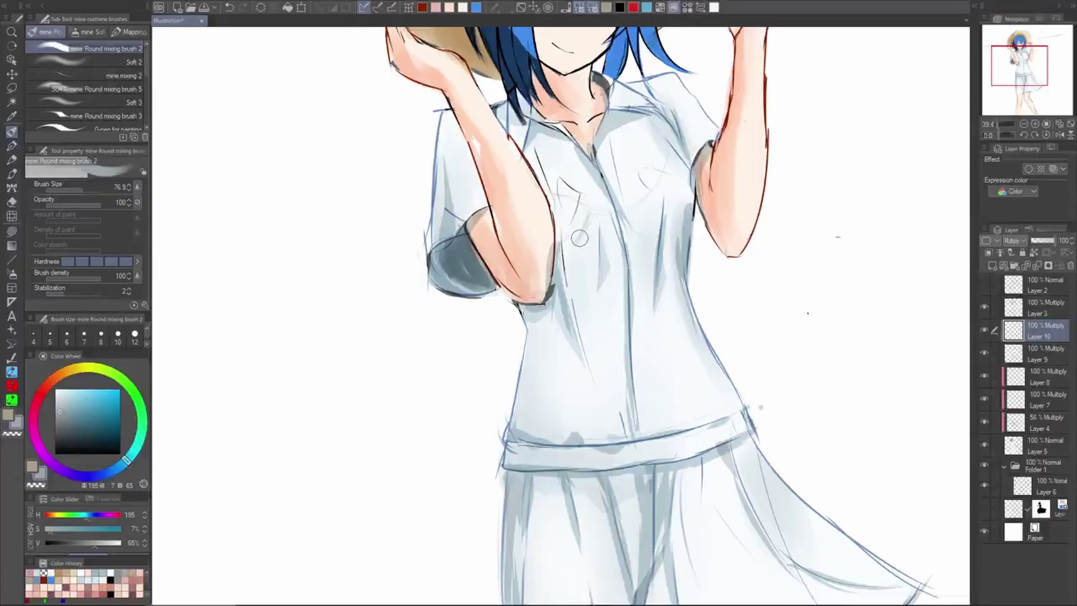
pyautogui.hotkey('ctrl', 'z')
# Sample the skin tone from the arm and brush it inside the shadowed sleeve opening, undoing unsuitable strokes
pyautogui.keyDown('alt'); pyautogui.click(478, 243); pyautogui.keyUp('alt')
pyautogui.moveTo(478, 241); pyautogui.dragTo(467, 278)
pyautogui.hotkey('ctrl', 'z')
pyautogui.keyDown('alt'); pyautogui.click(481, 234); pyautogui.keyUp('alt')
pyautogui.hotkey('ctrl', 'z')
pyautogui.moveTo(466, 232)
pyautogui.mouseDown()
pyautogui.moveTo(516, 271)
pyautogui.moveTo(487, 283)
pyautogui.moveTo(458, 228)
pyautogui.moveTo(484, 275)
pyautogui.moveTo(458, 258)
pyautogui.moveTo(477, 273)
pyautogui.mouseUp()
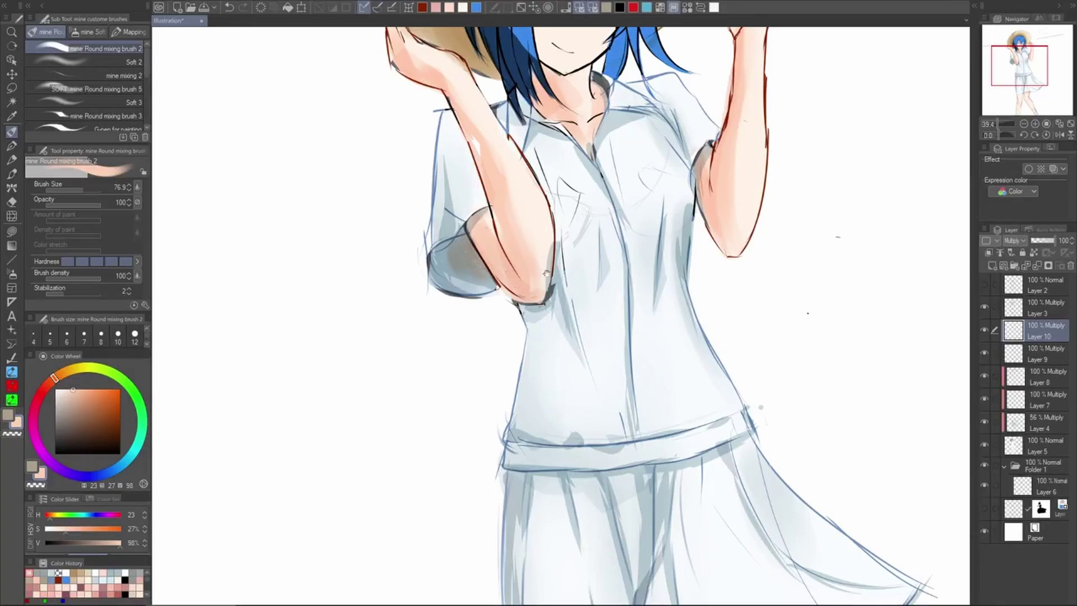
# Tint the side of the shirt below the other raised arm with the skin tone
pyautogui.moveTo(546, 273); pyautogui.dragTo(641, 330)
pyautogui.moveTo(627, 273); pyautogui.dragTo(629, 234)
pyautogui.scroll(2, 630, 234)
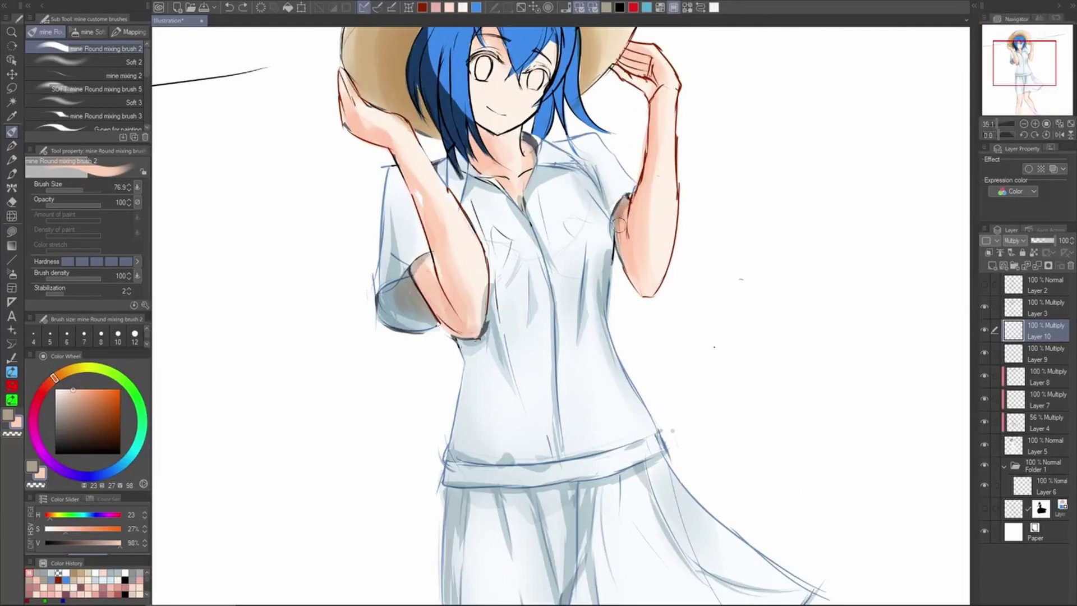
pyautogui.moveTo(614, 267); pyautogui.dragTo(604, 299)
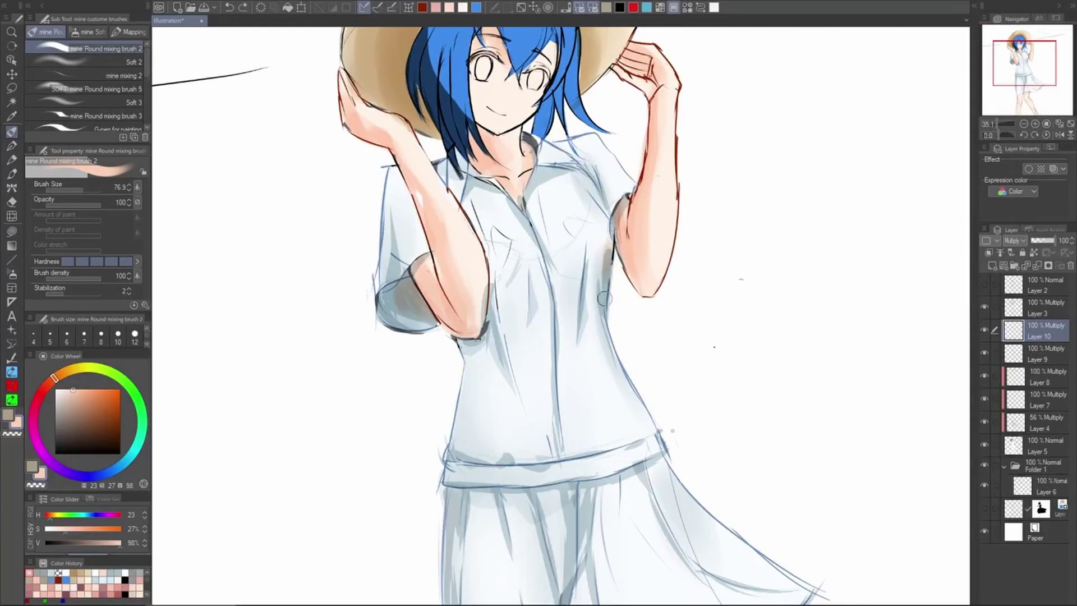
# Lower Layer 10's opacity to 53% and tint the skirt above the bent knee with the skin tone
pyautogui.scroll(-3, 638, 259)
pyautogui.scroll(2, 582, 414)
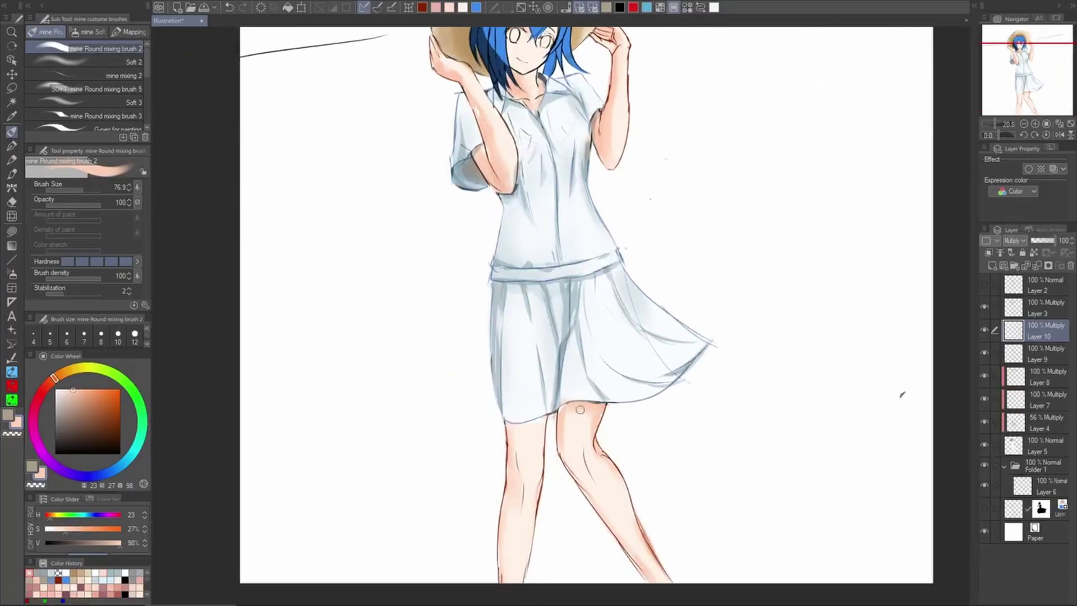
pyautogui.moveTo(575, 358); pyautogui.dragTo(566, 408)
pyautogui.hotkey('ctrl', 'z')
pyautogui.moveTo(574, 361); pyautogui.dragTo(564, 402)
pyautogui.hotkey('ctrl', 'z')
pyautogui.click(1037, 240)
pyautogui.moveTo(577, 353); pyautogui.dragTo(576, 402)
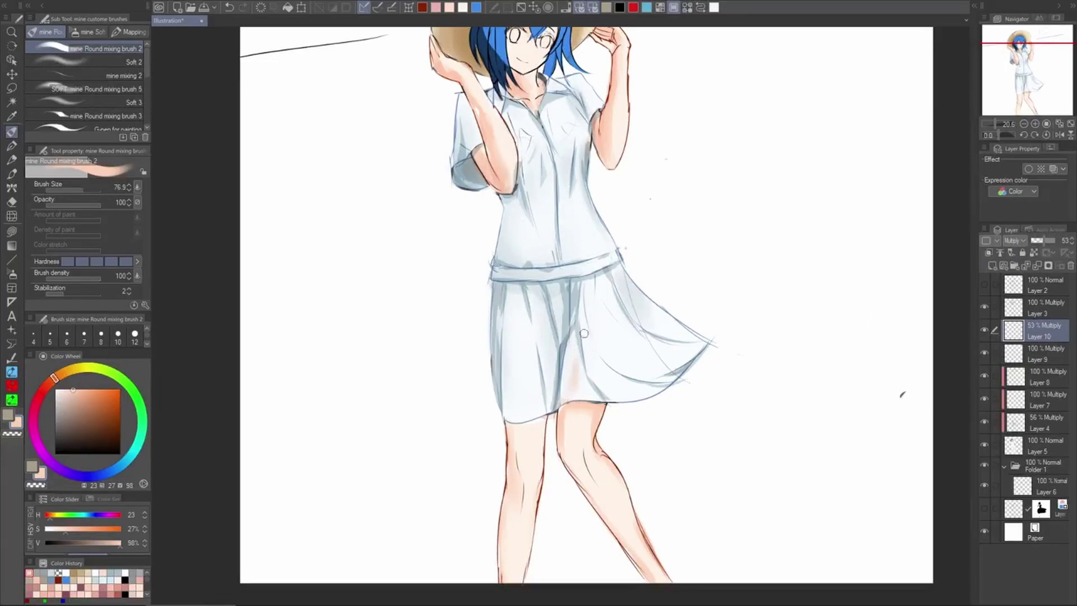
# Add soft skin-tone tints to the chest on both sides of the shirt's button line
pyautogui.scroll(2, 582, 230)
pyautogui.scroll(2, 566, 216)
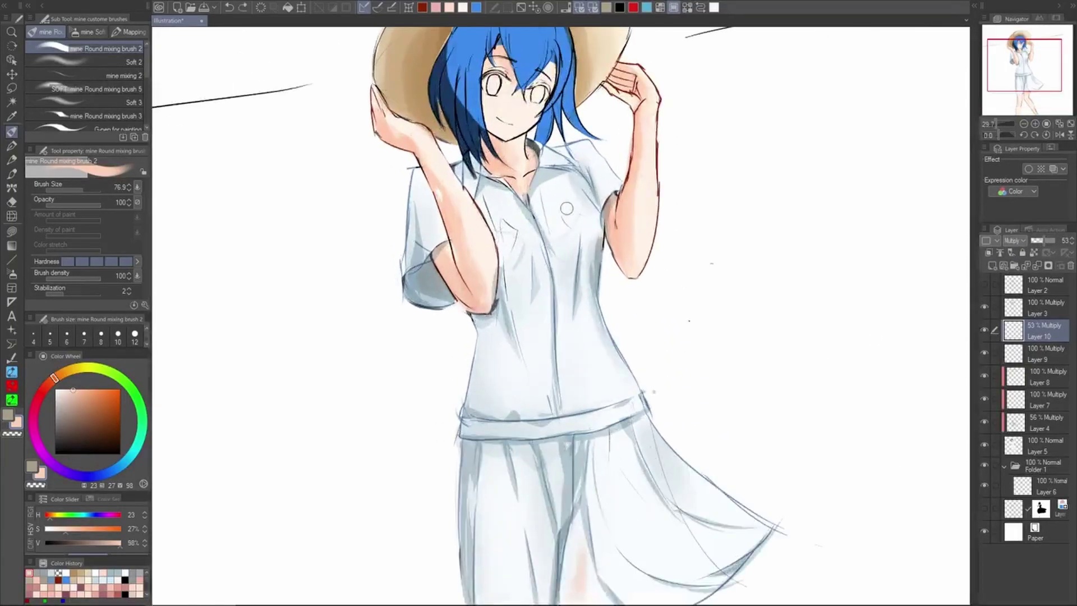
pyautogui.moveTo(568, 207)
pyautogui.mouseDown()
pyautogui.moveTo(574, 229)
pyautogui.moveTo(561, 199)
pyautogui.moveTo(576, 209)
pyautogui.mouseUp()
pyautogui.scroll(2, 566, 204)
pyautogui.hotkey('ctrl', 'z')
pyautogui.moveTo(507, 227)
pyautogui.mouseDown()
pyautogui.moveTo(503, 258)
pyautogui.moveTo(495, 256)
pyautogui.moveTo(506, 260)
pyautogui.mouseUp()
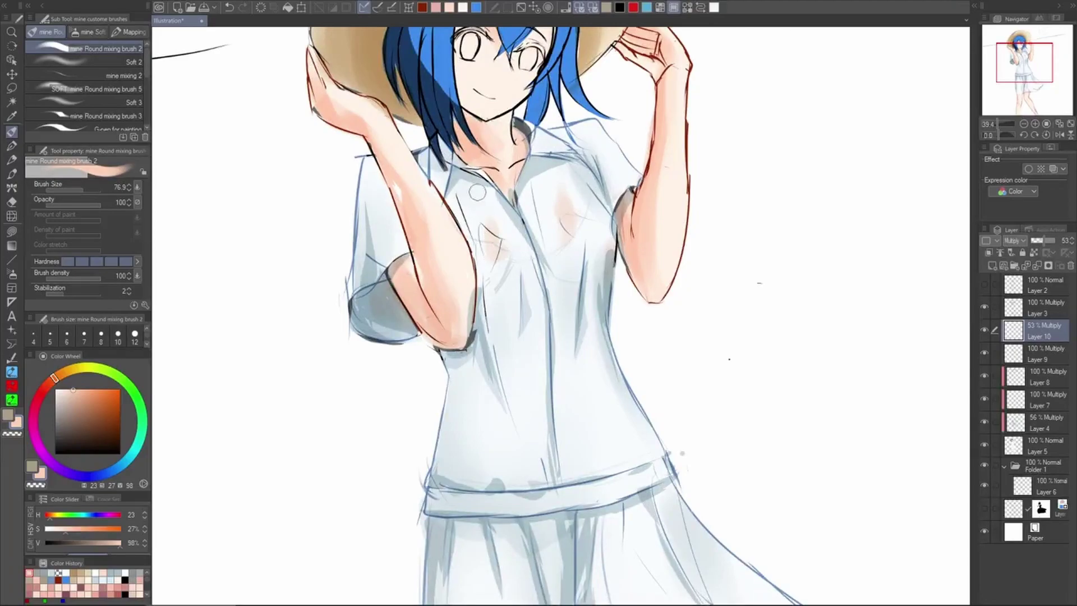
# With the canvas rotated, brush skin-tone tints onto the shirt's abdomen on both sides of the button line
pyautogui.scroll(-3, 589, 229)
pyautogui.moveTo(613, 283); pyautogui.dragTo(556, 279)
pyautogui.moveTo(668, 375); pyautogui.dragTo(524, 236)
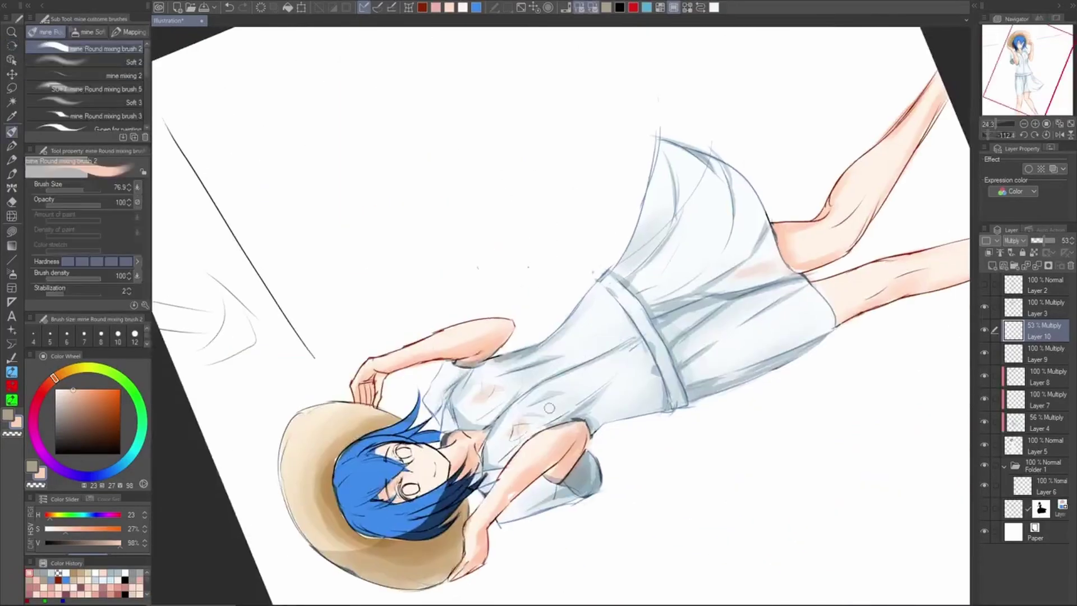
pyautogui.moveTo(599, 366)
pyautogui.mouseDown()
pyautogui.moveTo(617, 359)
pyautogui.moveTo(594, 342)
pyautogui.mouseUp()
pyautogui.scroll(-5, 701, 326)
pyautogui.scroll(3, 700, 309)
pyautogui.hotkey('ctrl', 'z')
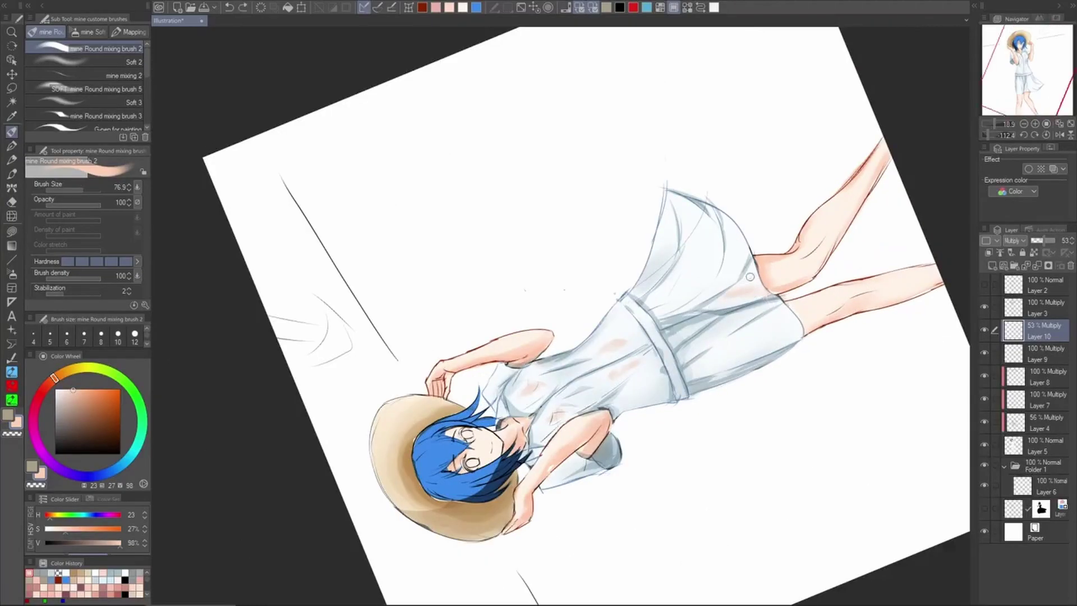
# Tint the skirt over the straight leg with the skin tone and trim its edge with transparent color
pyautogui.moveTo(776, 351)
pyautogui.mouseDown()
pyautogui.moveTo(748, 331)
pyautogui.moveTo(773, 333)
pyautogui.moveTo(782, 318)
pyautogui.moveTo(793, 399)
pyautogui.moveTo(682, 358)
pyautogui.mouseUp()
pyautogui.moveTo(682, 358); pyautogui.dragTo(658, 453)
pyautogui.doubleClick(659, 452)
pyautogui.scroll(5, 560, 419)
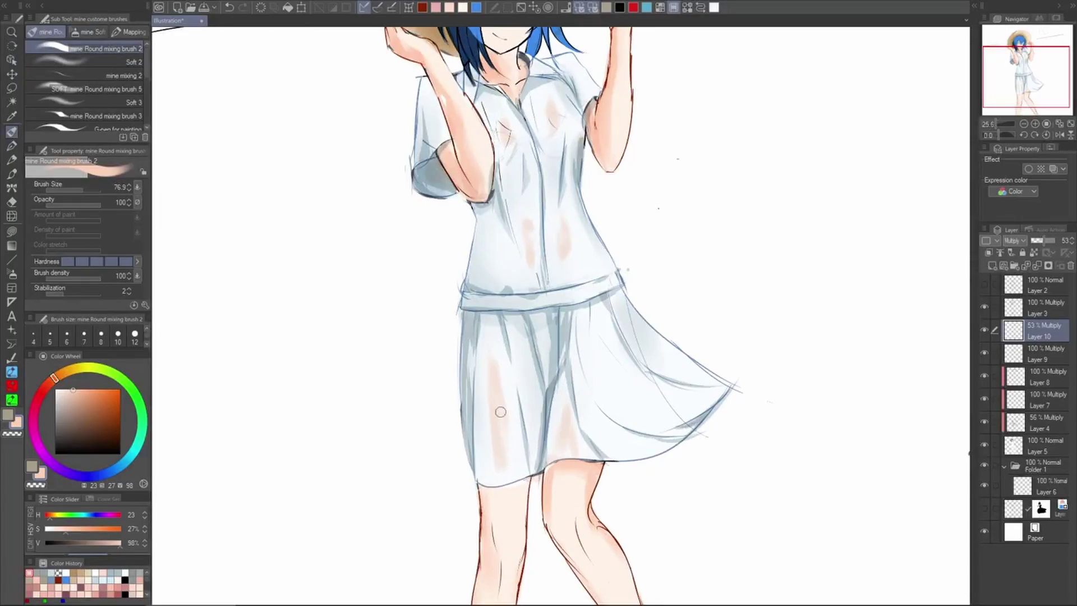
pyautogui.press('c')
pyautogui.moveTo(503, 362); pyautogui.dragTo(508, 402)
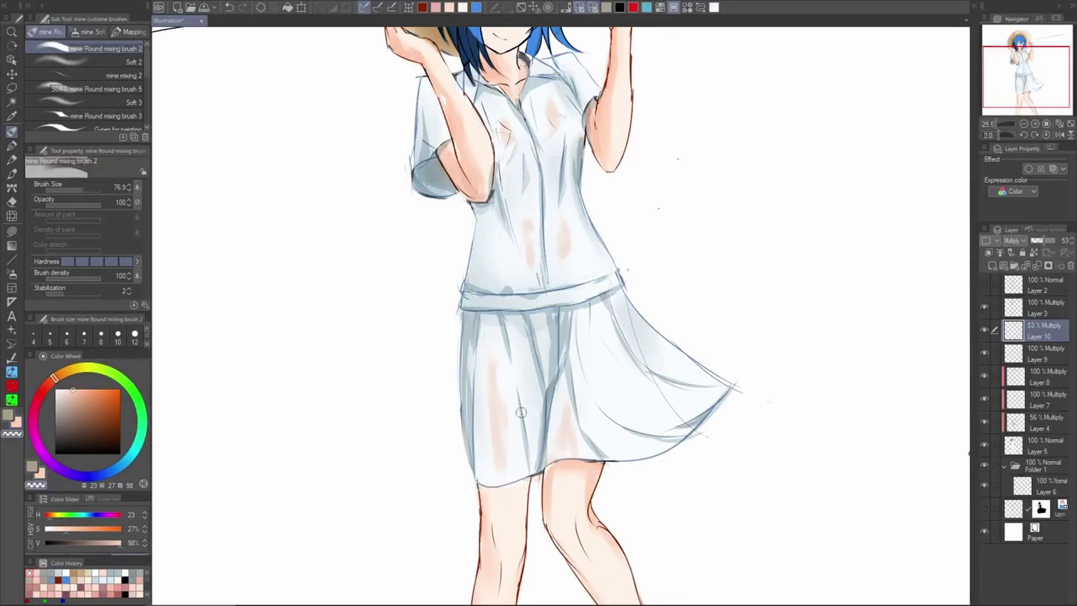
pyautogui.press('c')
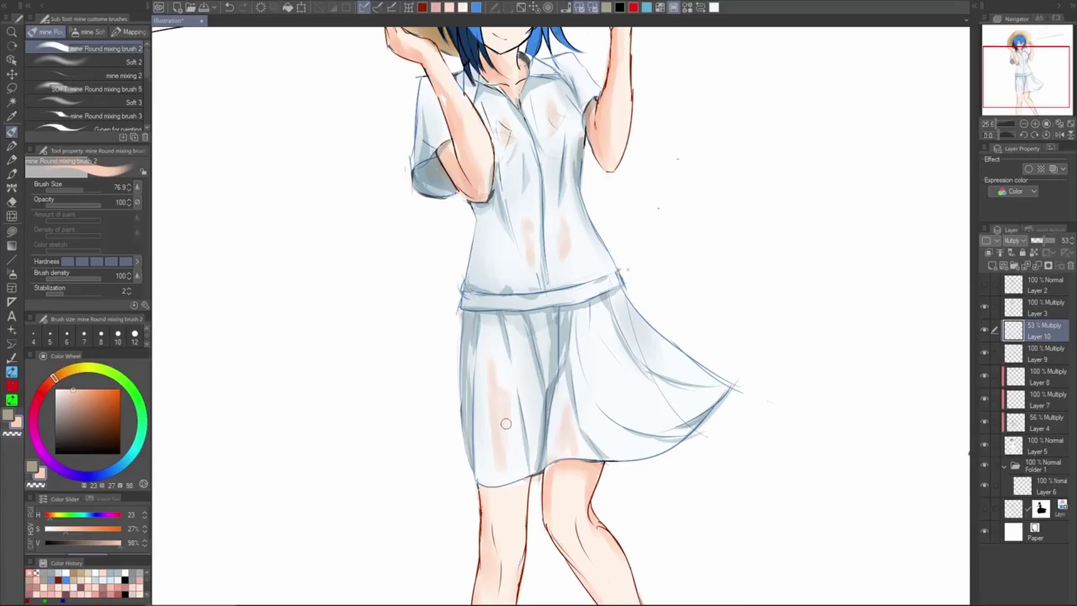
# Add a skin-tone tint to the middle of the skirt's flared side and extend the tint on the shirt's chest
pyautogui.scroll(-5, 572, 433)
pyautogui.scroll(3, 593, 425)
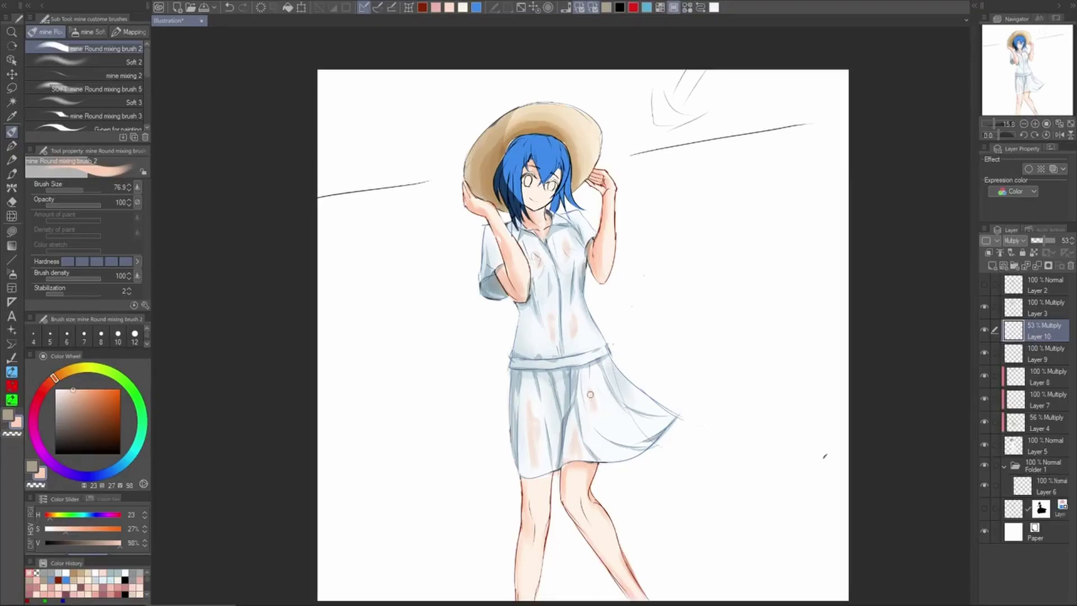
pyautogui.scroll(2, 632, 368)
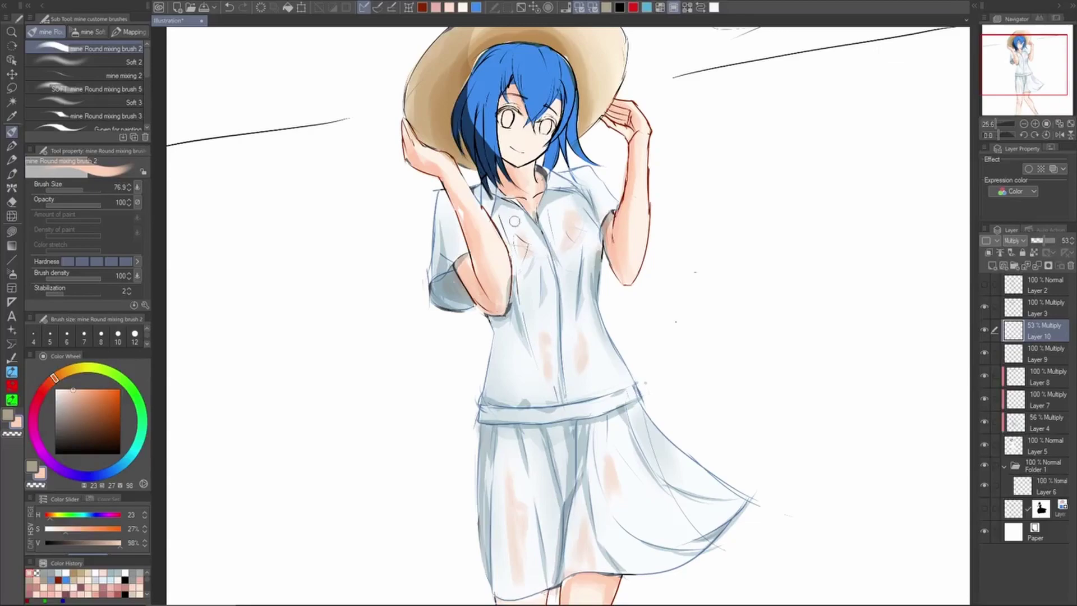
# Rework the skin-tone tints on the shirt's abdomen into separate patches beside the button line
pyautogui.scroll(-2, 565, 251)
pyautogui.press('m')
pyautogui.press('h')
pyautogui.press('h')
pyautogui.scroll(2, 559, 289)
pyautogui.moveTo(535, 312)
pyautogui.mouseDown()
pyautogui.moveTo(553, 346)
pyautogui.moveTo(547, 333)
pyautogui.mouseUp()
pyautogui.hotkey('ctrl', 'd')
pyautogui.press('b')
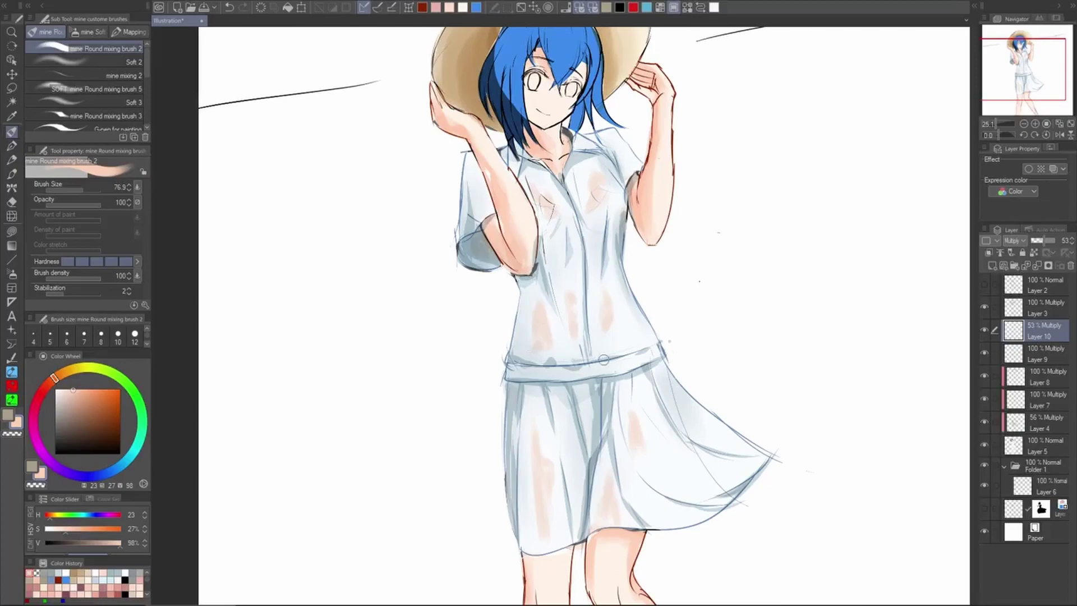
# Refine the skin-tone tint on the skirt's flared side with transparent color and check the figure in mirrored view
pyautogui.scroll(-5, 601, 360)
pyautogui.scroll(4, 617, 353)
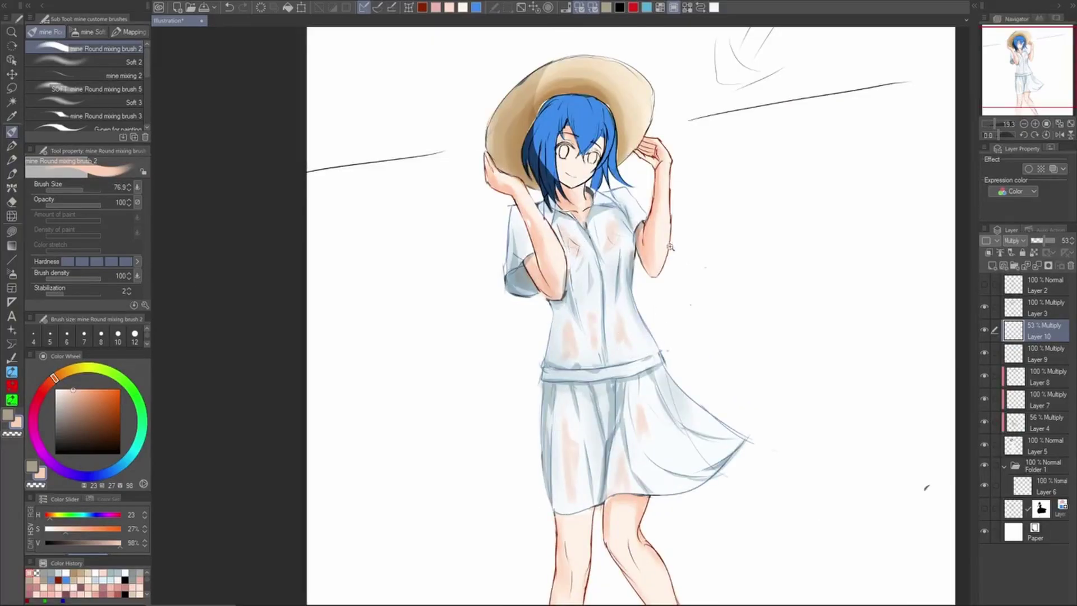
pyautogui.scroll(-3, 671, 247)
pyautogui.scroll(2, 604, 464)
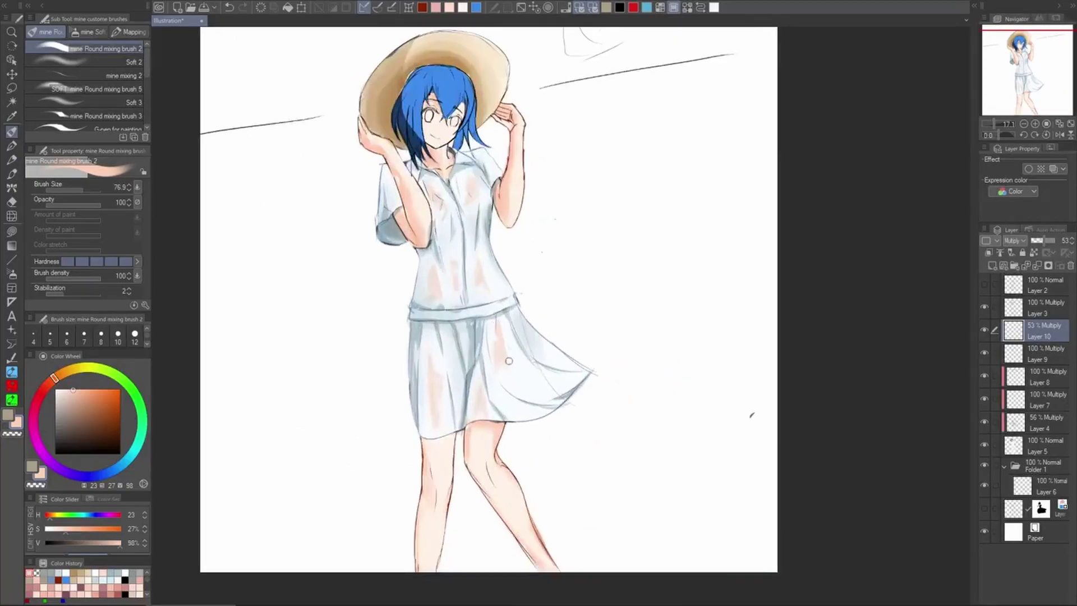
pyautogui.press('c')
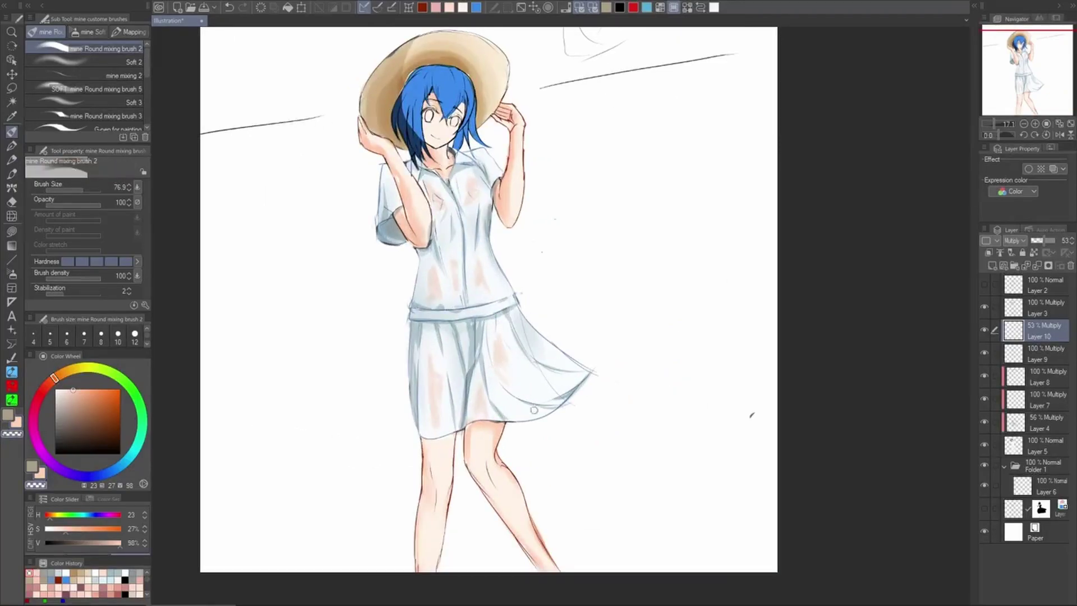
pyautogui.press('c')
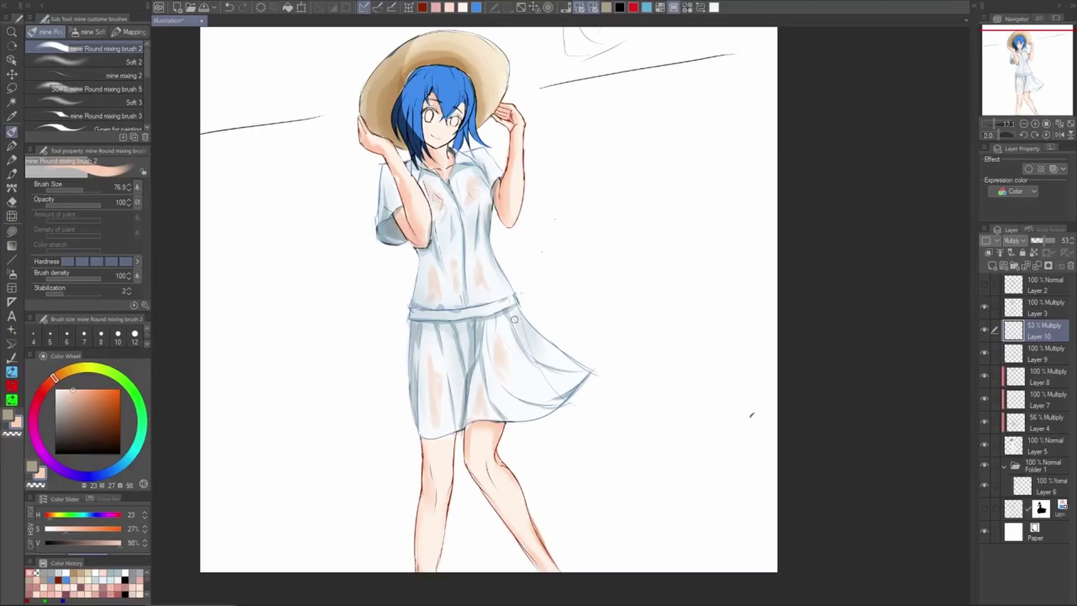
pyautogui.hotkey('ctrl', '-')
pyautogui.moveTo(659, 392); pyautogui.dragTo(642, 396)
pyautogui.press('h')
pyautogui.press('h')
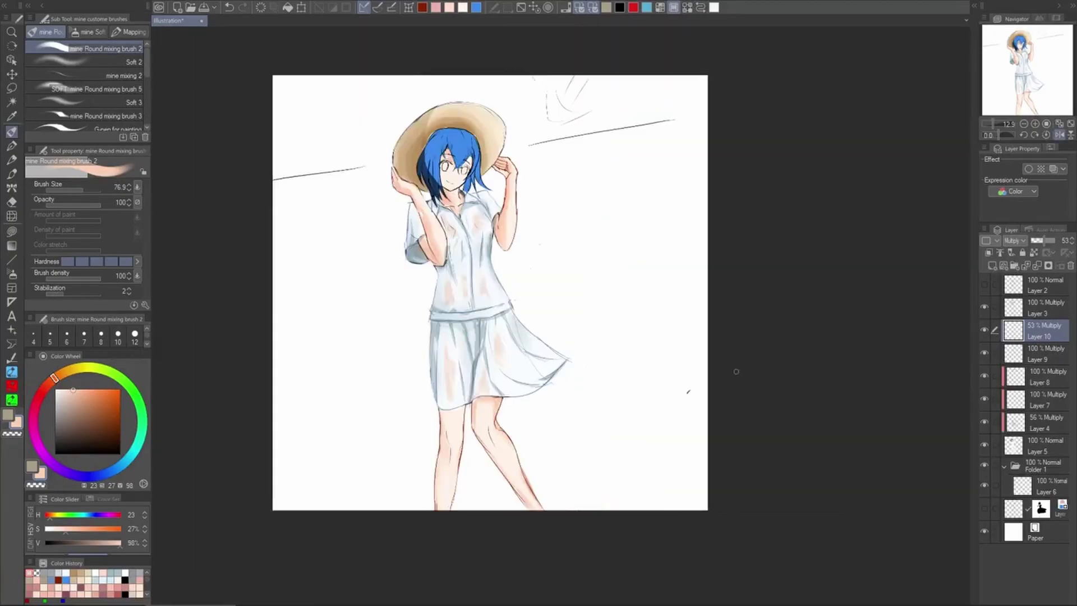
# Brush soft skin-tone tints onto the shirt's sleeves with a brush size of 64.7
pyautogui.scroll(3, 521, 226)
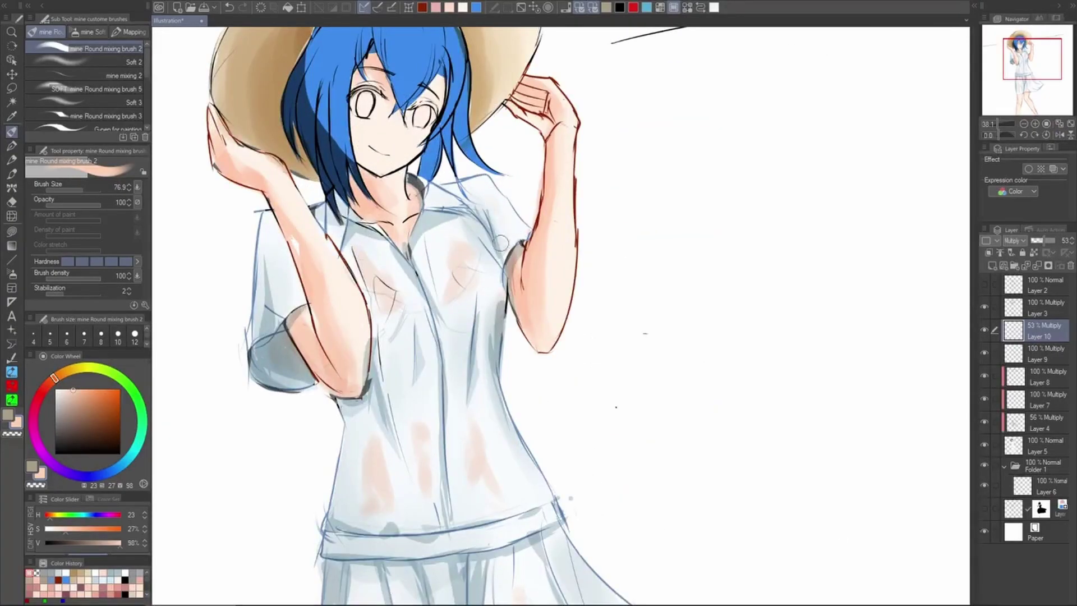
pyautogui.press('[')
pyautogui.hotkey('ctrl', 'z')
pyautogui.moveTo(274, 224); pyautogui.dragTo(291, 291)
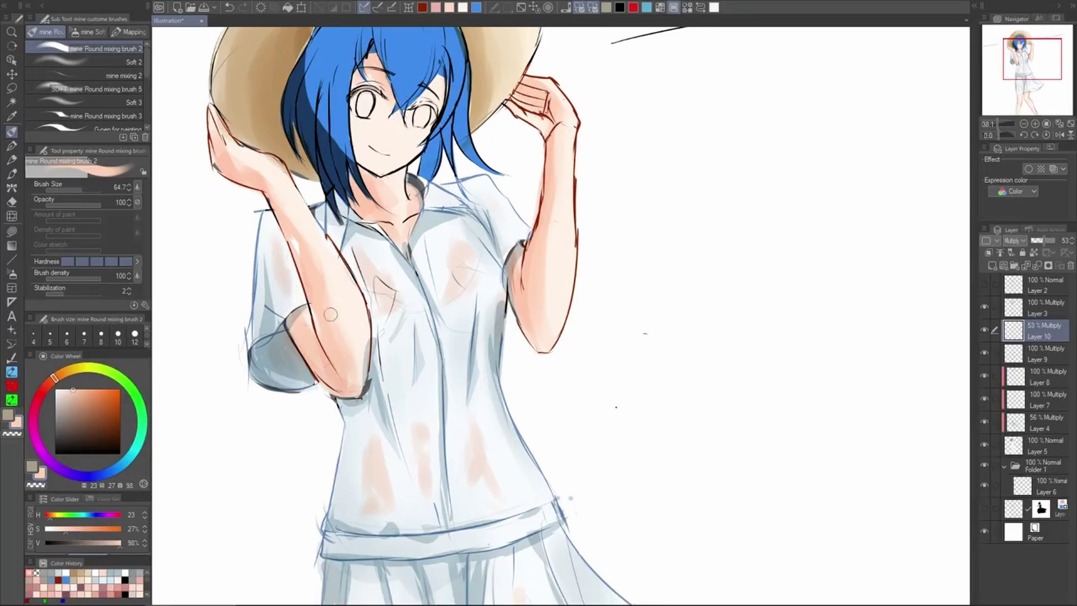
pyautogui.scroll(-3, 454, 283)
pyautogui.moveTo(730, 425); pyautogui.dragTo(764, 373)
pyautogui.click(538, 6)
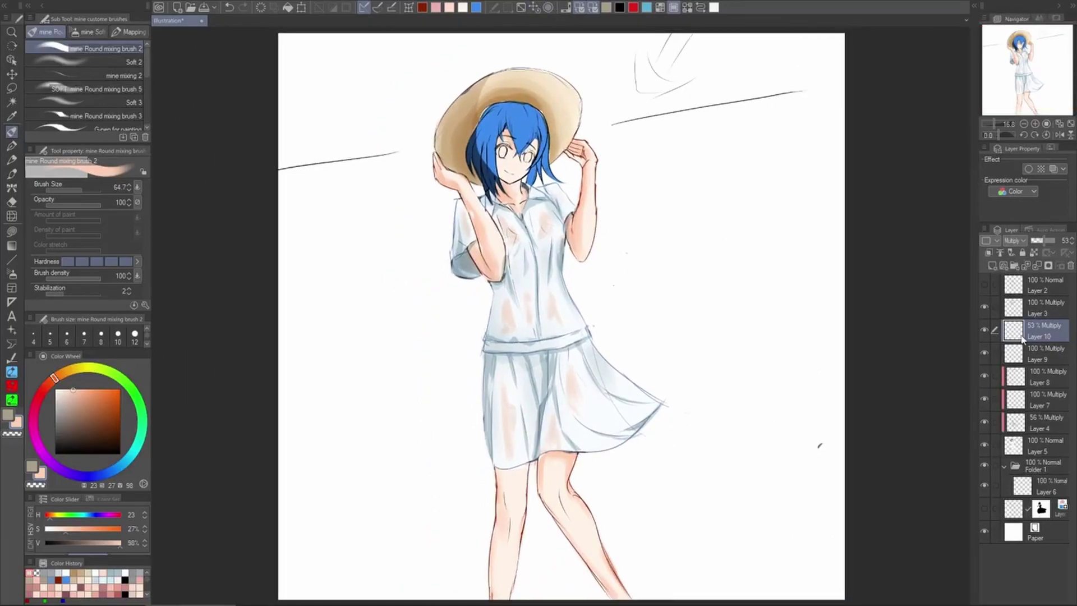
# On a new layer above Layer 10, sample a gray from the shirt's shadow and lasso-fill a shape beside the raised right-hand arm
pyautogui.click(993, 266)
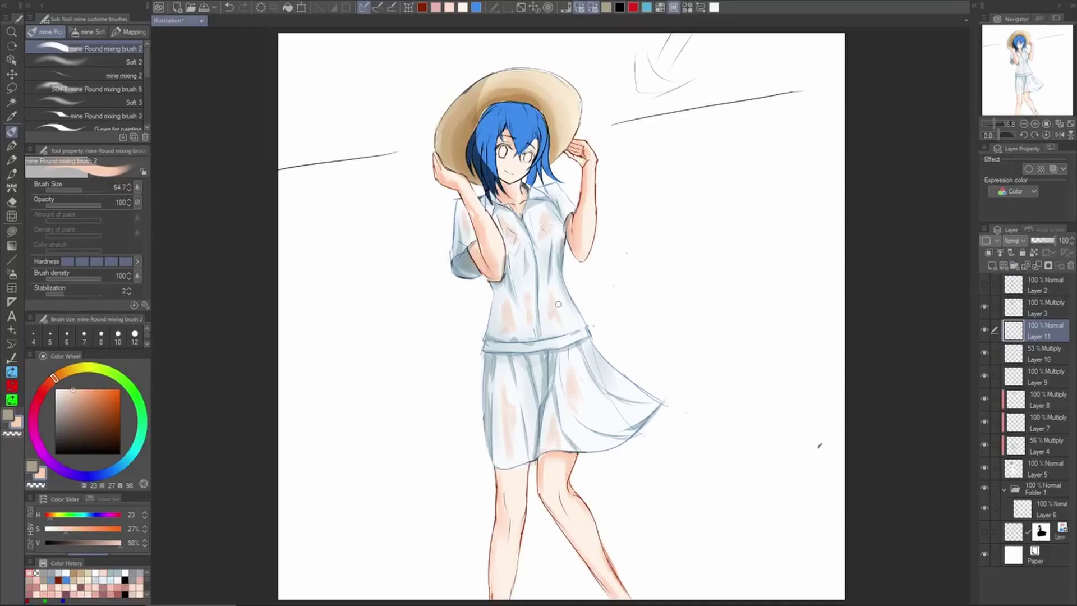
pyautogui.keyDown('alt'); pyautogui.click(560, 255); pyautogui.keyUp('alt')
pyautogui.keyDown('alt'); pyautogui.click(562, 263); pyautogui.keyUp('alt')
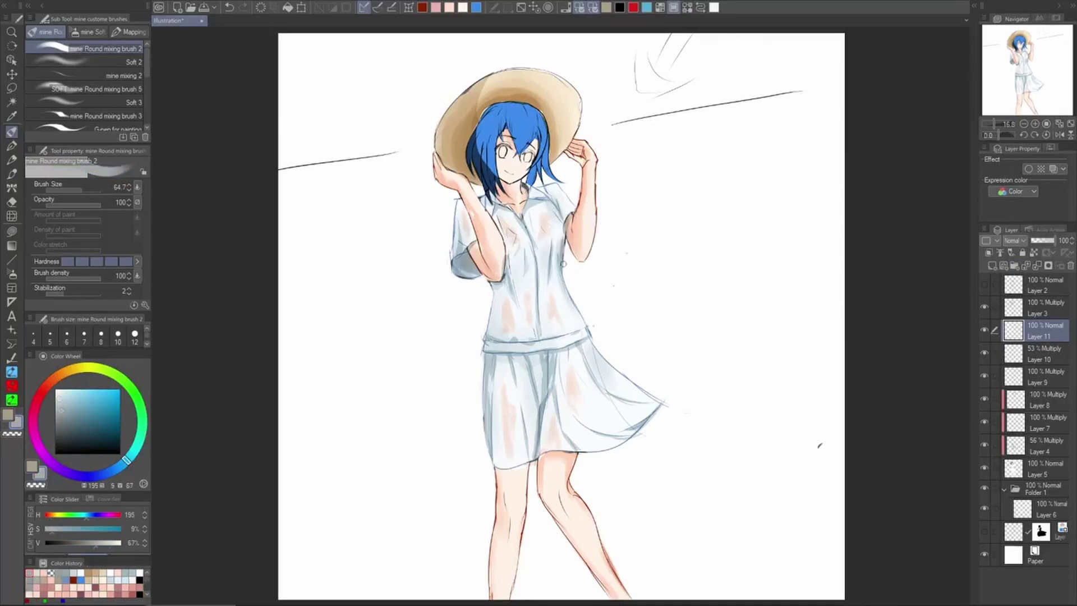
pyautogui.press('g')
pyautogui.scroll(5, 554, 231)
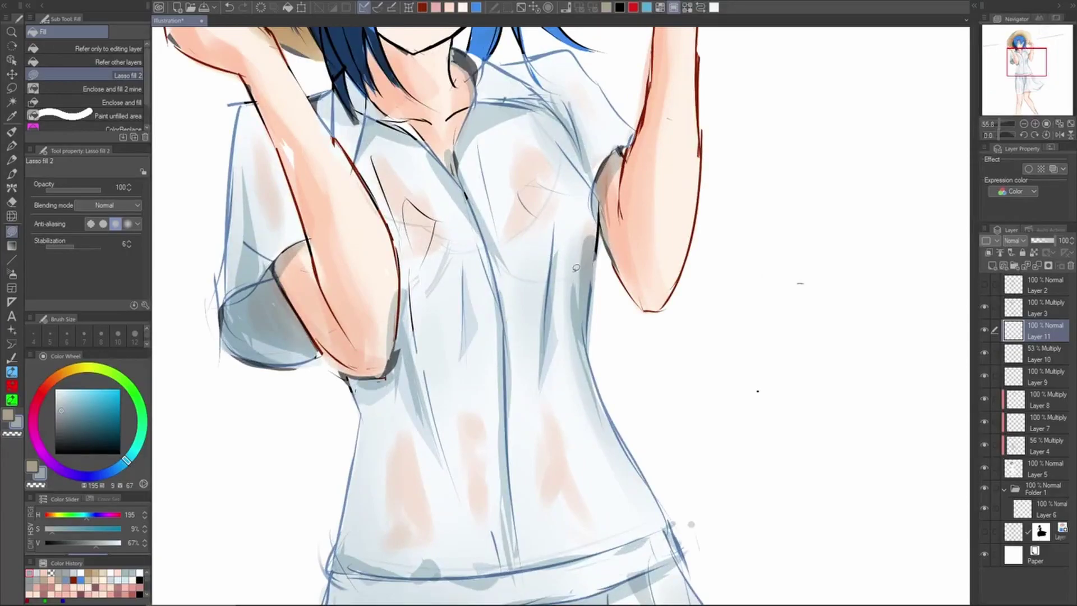
pyautogui.moveTo(561, 178)
pyautogui.mouseDown()
pyautogui.moveTo(532, 222)
pyautogui.moveTo(497, 242)
pyautogui.moveTo(508, 247)
pyautogui.moveTo(580, 210)
pyautogui.moveTo(588, 200)
pyautogui.moveTo(561, 179)
pyautogui.moveTo(593, 171)
pyautogui.moveTo(576, 163)
pyautogui.moveTo(591, 194)
pyautogui.moveTo(581, 229)
pyautogui.moveTo(547, 253)
pyautogui.moveTo(596, 194)
pyautogui.moveTo(562, 233)
pyautogui.mouseUp()
pyautogui.moveTo(495, 245)
pyautogui.mouseDown()
pyautogui.moveTo(568, 278)
pyautogui.moveTo(595, 208)
pyautogui.moveTo(583, 241)
pyautogui.moveTo(558, 222)
pyautogui.moveTo(584, 221)
pyautogui.mouseUp()
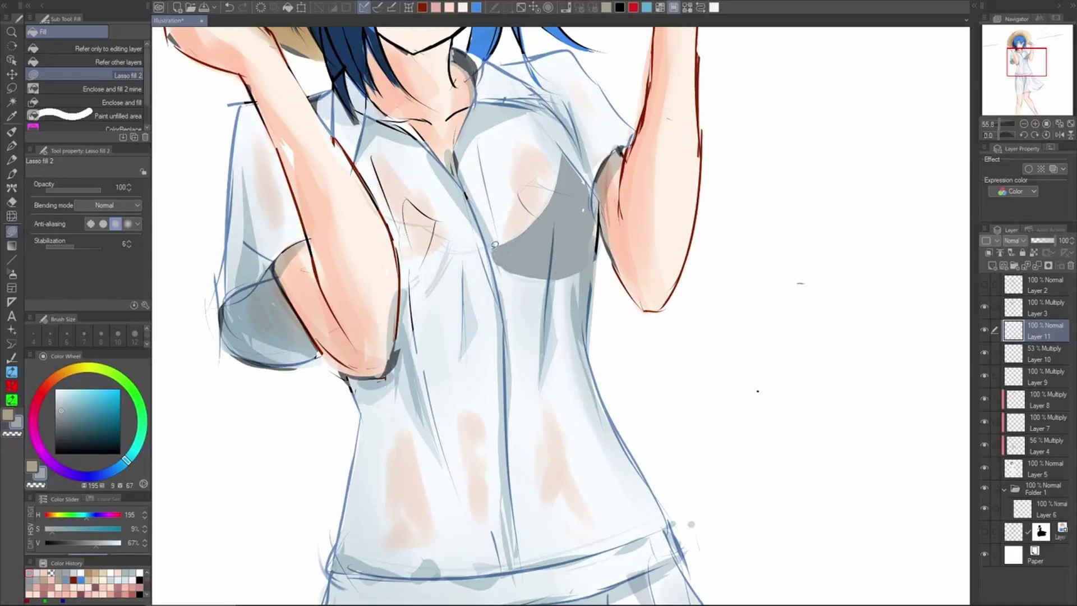
# Lasso-fill a matching gray shape on the other side of the button line and join both with a thin band
pyautogui.moveTo(495, 244)
pyautogui.mouseDown()
pyautogui.moveTo(449, 257)
pyautogui.moveTo(501, 251)
pyautogui.mouseUp()
pyautogui.moveTo(419, 292)
pyautogui.mouseDown()
pyautogui.moveTo(461, 251)
pyautogui.moveTo(388, 215)
pyautogui.moveTo(438, 277)
pyautogui.moveTo(453, 252)
pyautogui.moveTo(405, 284)
pyautogui.moveTo(398, 229)
pyautogui.mouseUp()
pyautogui.moveTo(450, 253)
pyautogui.mouseDown()
pyautogui.moveTo(409, 287)
pyautogui.moveTo(398, 238)
pyautogui.mouseUp()
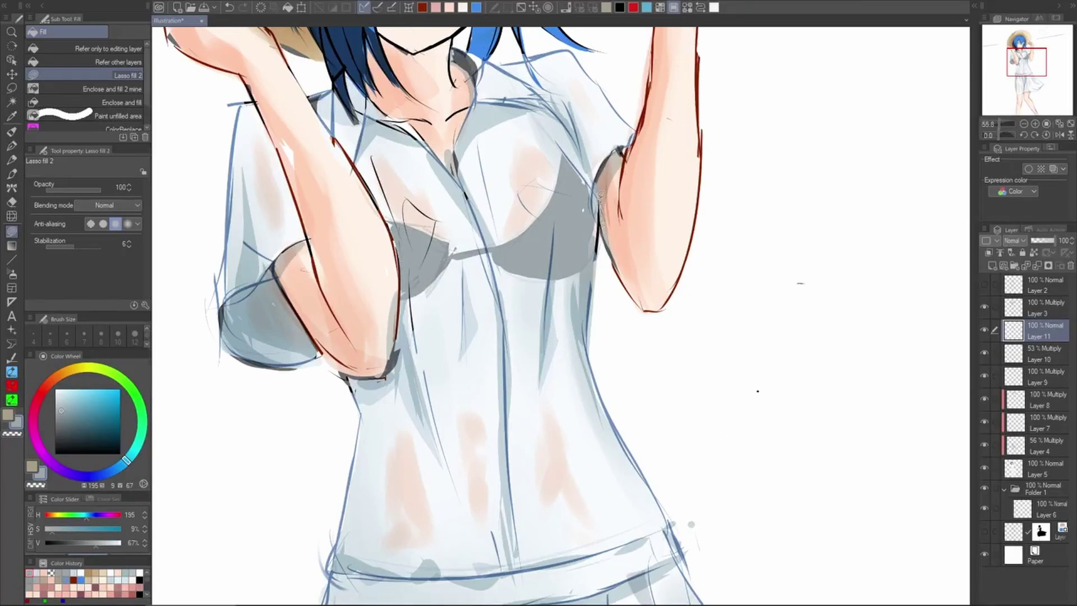
# Lower the opacity of the gray shapes' layer, Layer 11, to 65%
pyautogui.scroll(-3, 611, 194)
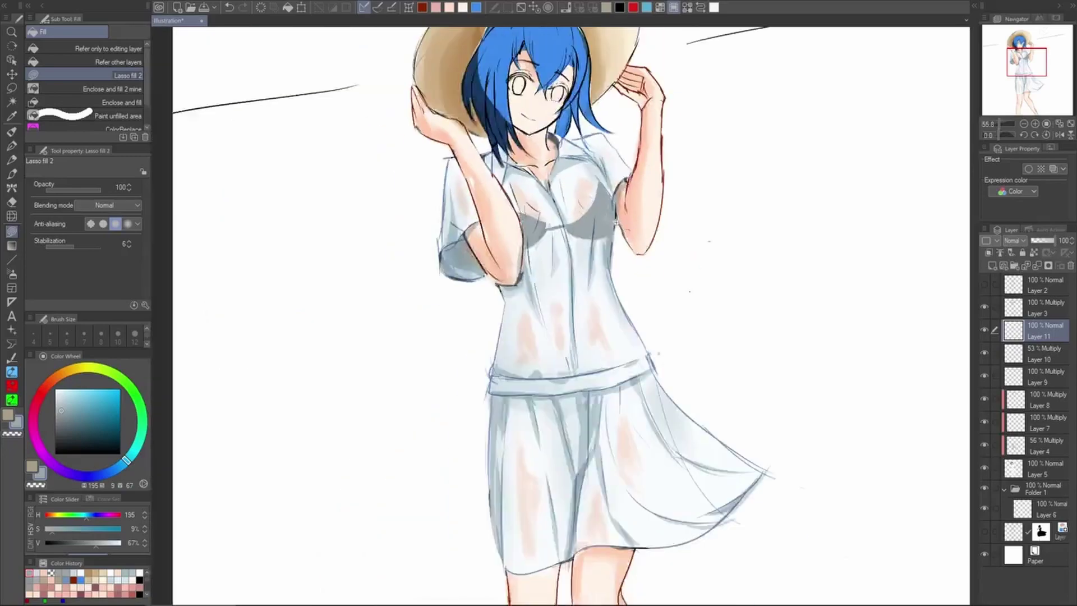
pyautogui.scroll(3, 615, 223)
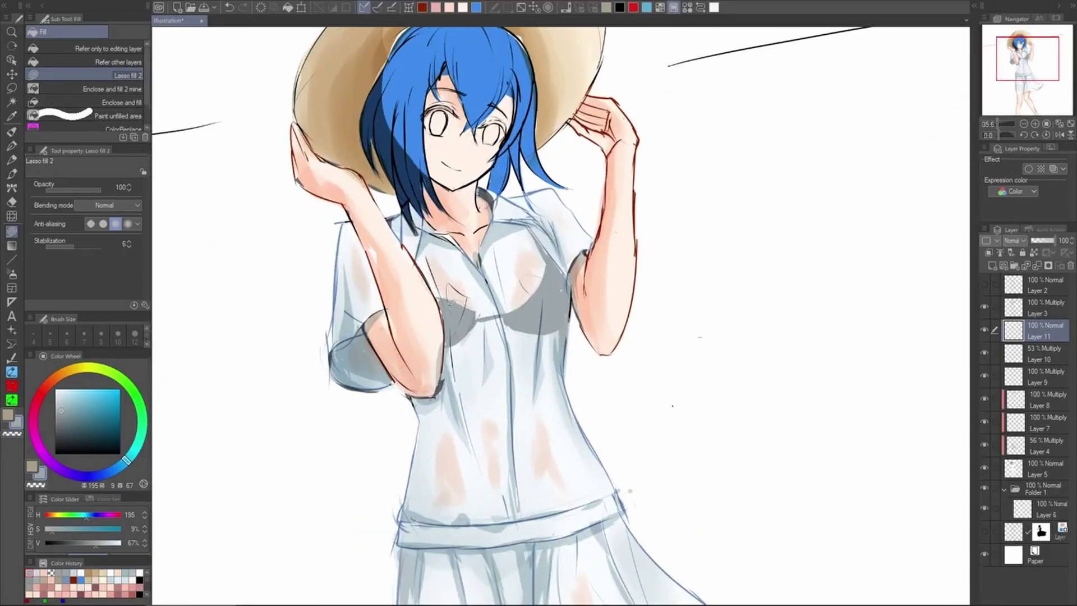
pyautogui.scroll(-3, 436, 289)
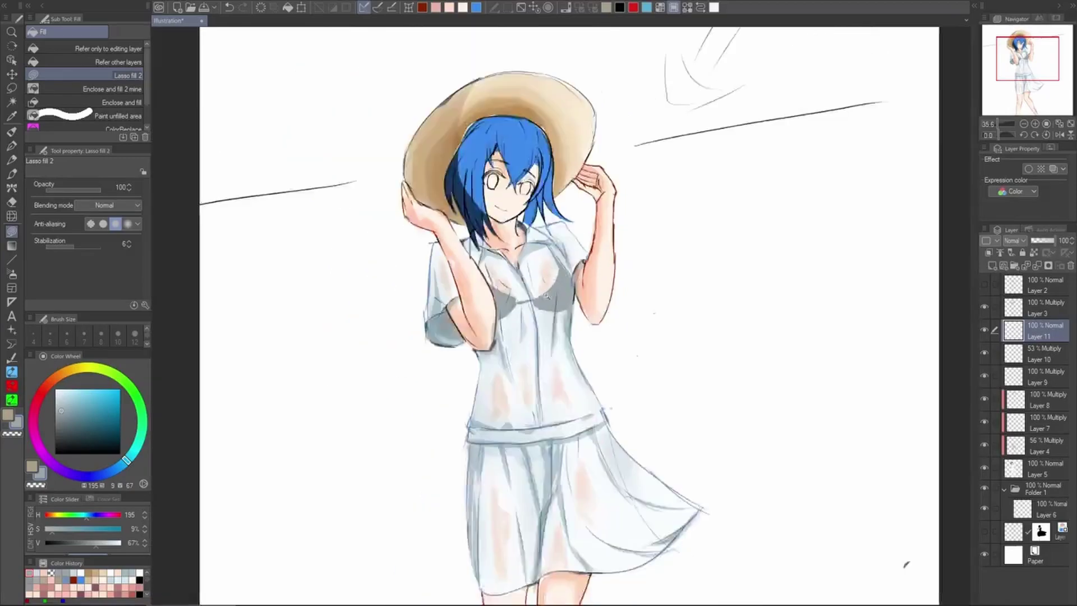
pyautogui.scroll(3, 534, 288)
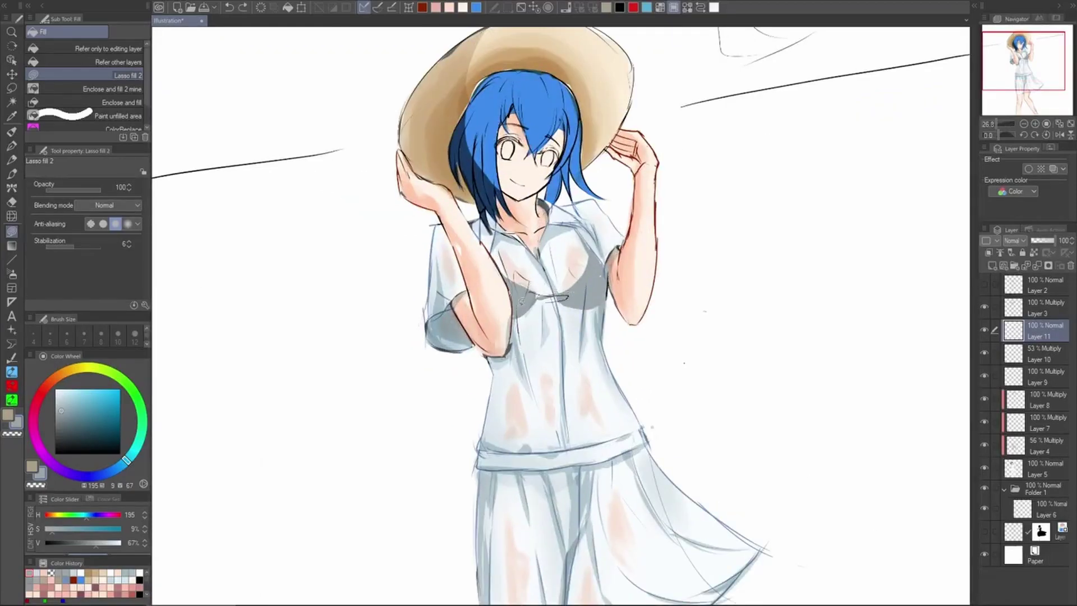
pyautogui.scroll(-5, 626, 303)
pyautogui.moveTo(681, 378); pyautogui.dragTo(599, 368)
pyautogui.scroll(3, 516, 282)
pyautogui.click(1046, 241)
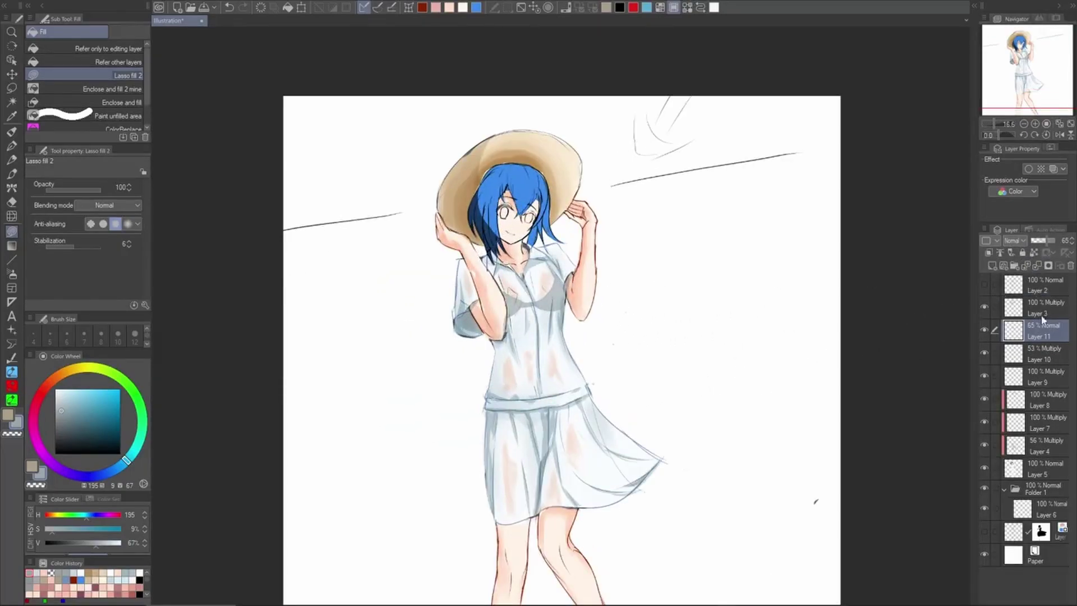
# Add a layer mask to Layer 11 and fade parts of the gray shapes with transparent color, enlarging the brush to 125.4
pyautogui.click(1049, 265)
pyautogui.press('e')
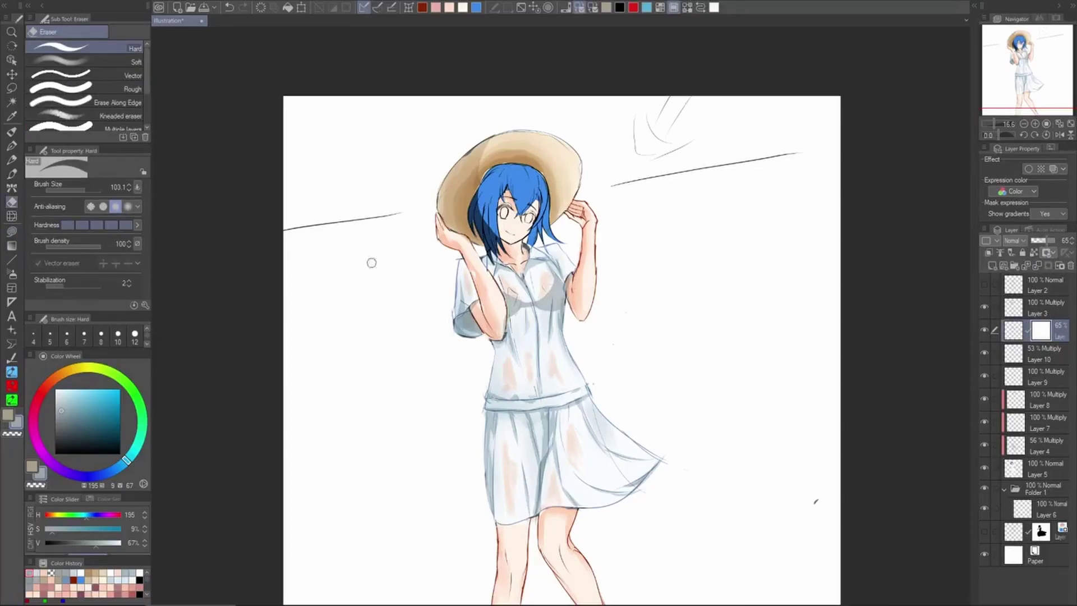
pyautogui.click(67, 61)
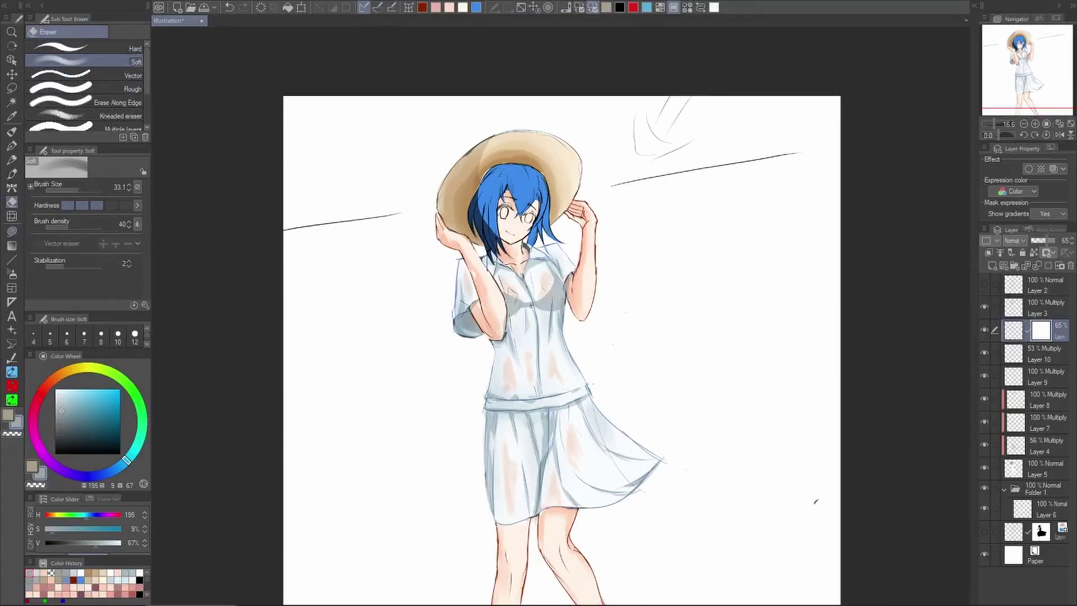
pyautogui.press('b')
pyautogui.click(136, 50)
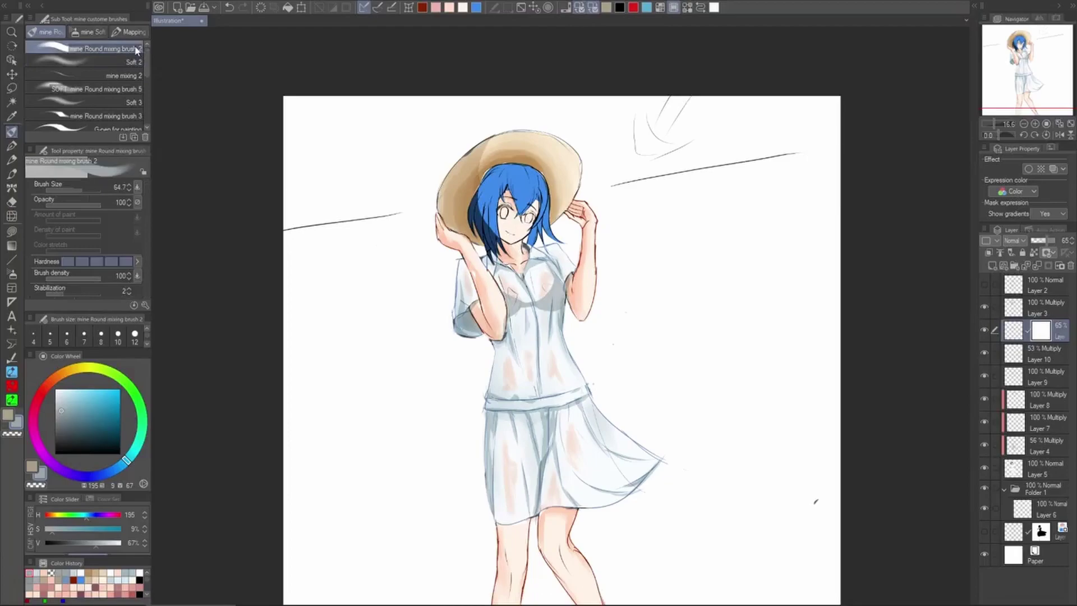
pyautogui.scroll(3, 537, 312)
pyautogui.moveTo(537, 313)
pyautogui.mouseDown()
pyautogui.moveTo(572, 281)
pyautogui.moveTo(572, 330)
pyautogui.mouseUp()
pyautogui.press(']')
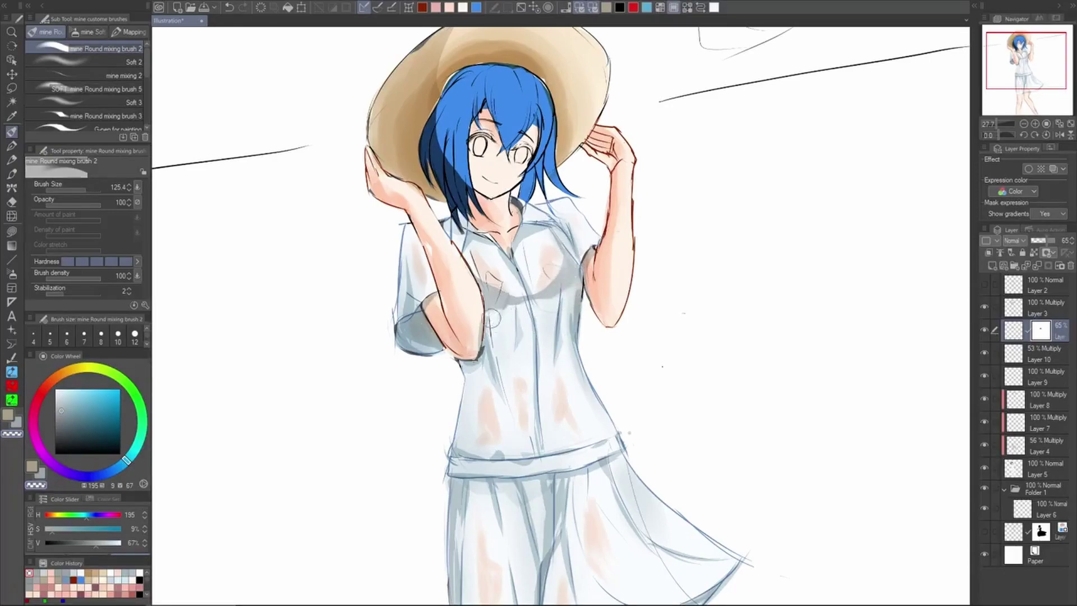
# Examine the masked gray shading on the shirt in mirrored and normal view at several zoom levels
pyautogui.moveTo(608, 299)
pyautogui.mouseDown()
pyautogui.moveTo(608, 339)
pyautogui.moveTo(599, 283)
pyautogui.mouseUp()
pyautogui.press('h')
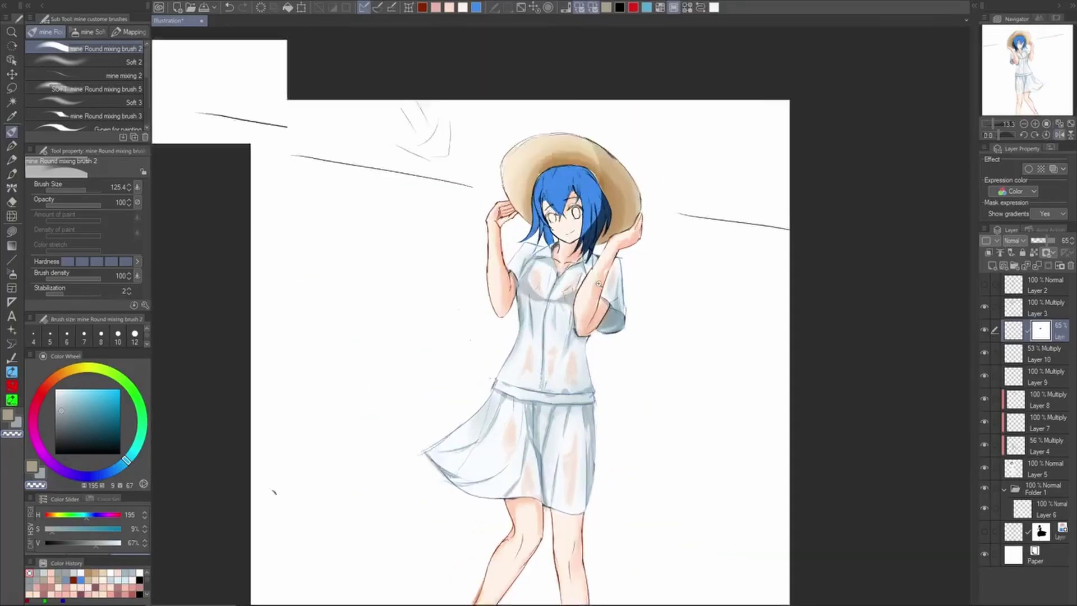
pyautogui.scroll(3, 599, 285)
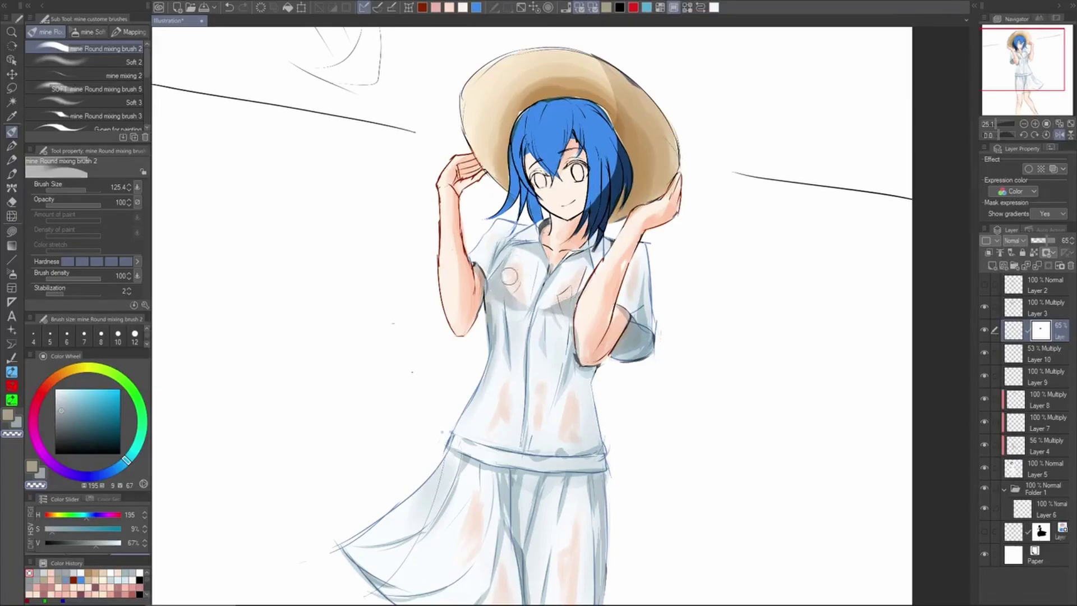
pyautogui.hotkey('ctrl', '0')
pyautogui.press('h')
pyautogui.scroll(3, 680, 330)
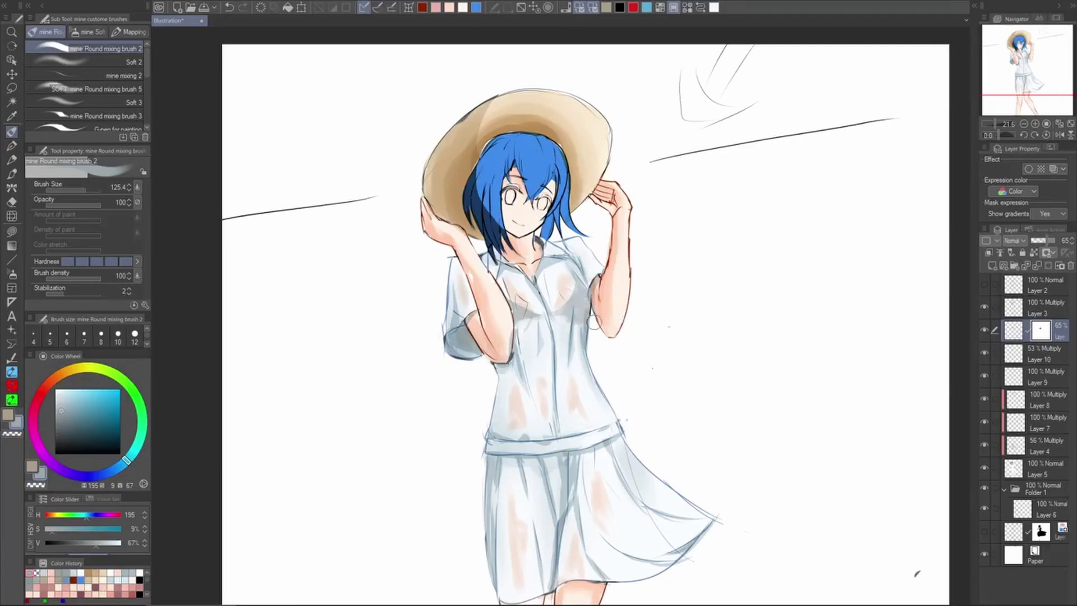
pyautogui.scroll(-3, 646, 331)
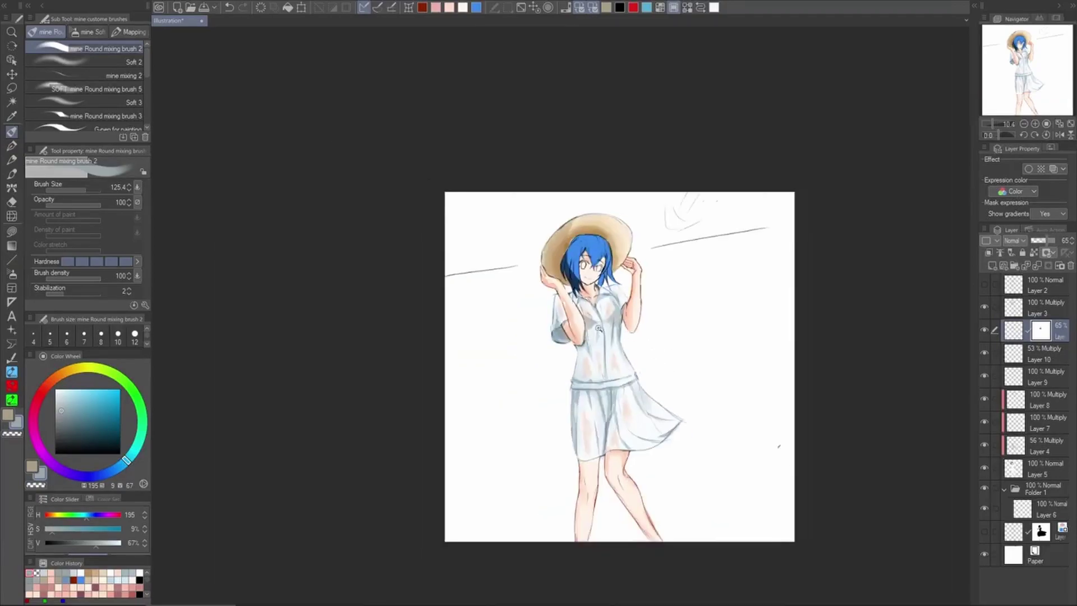
pyautogui.scroll(2, 627, 411)
pyautogui.scroll(-2, 690, 357)
pyautogui.scroll(2, 626, 325)
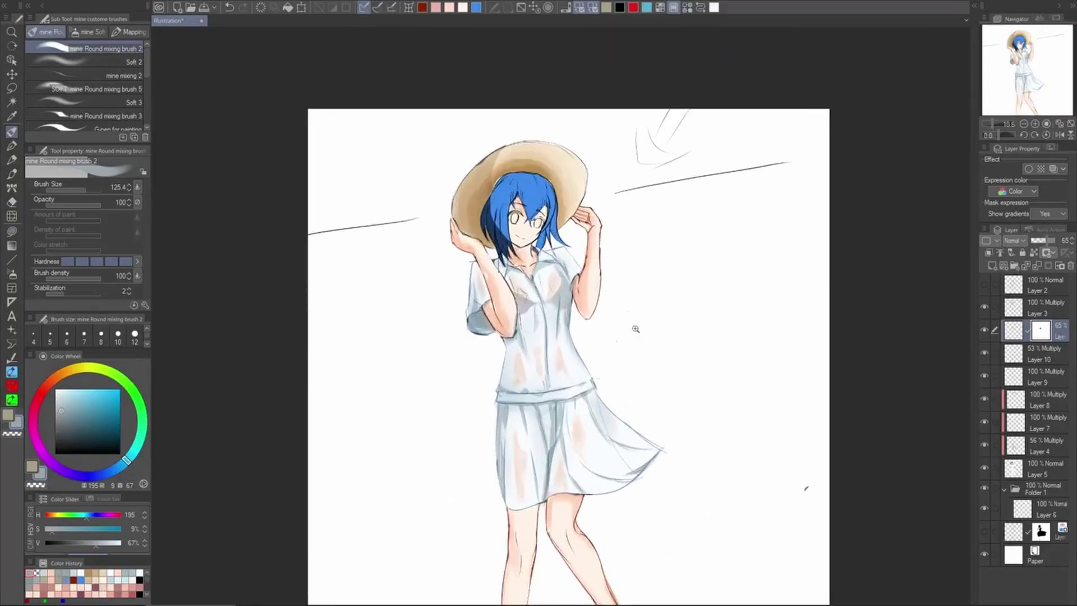
pyautogui.moveTo(690, 345); pyautogui.dragTo(647, 305)
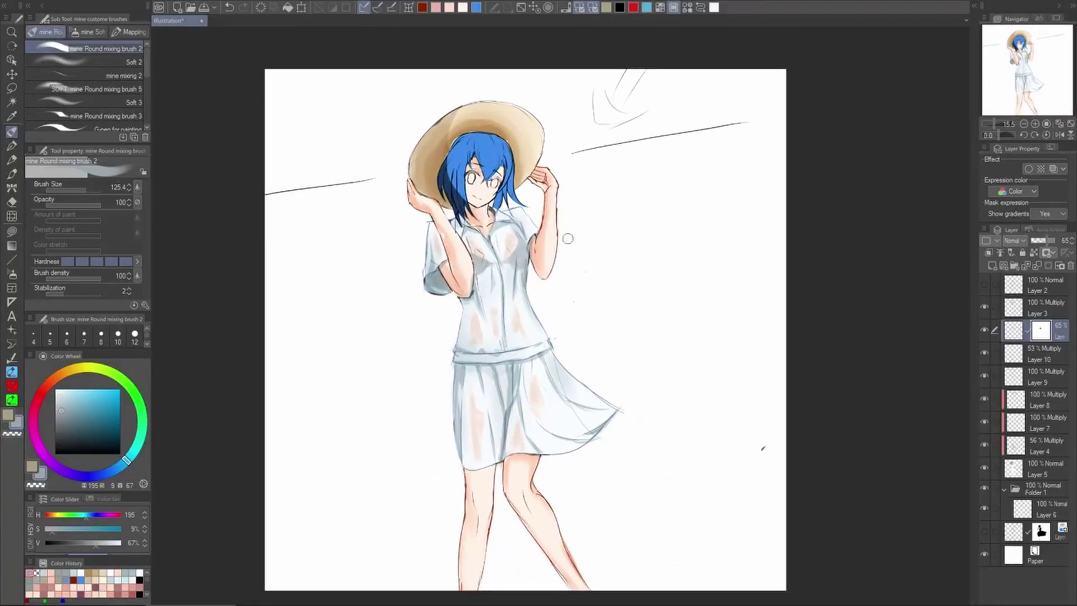
pyautogui.scroll(1, 515, 225)
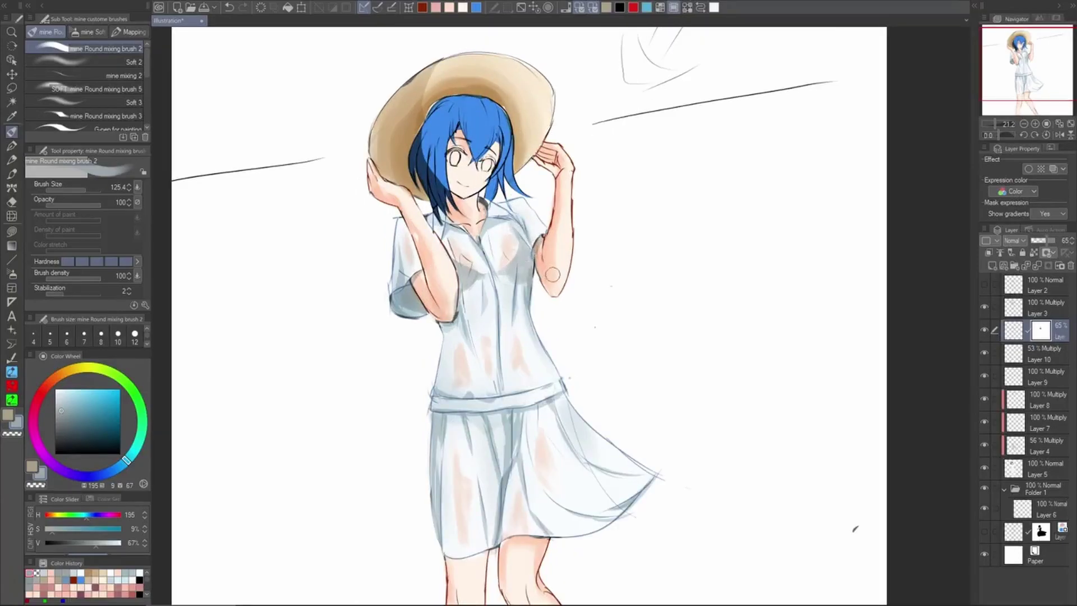
pyautogui.scroll(-1, 873, 445)
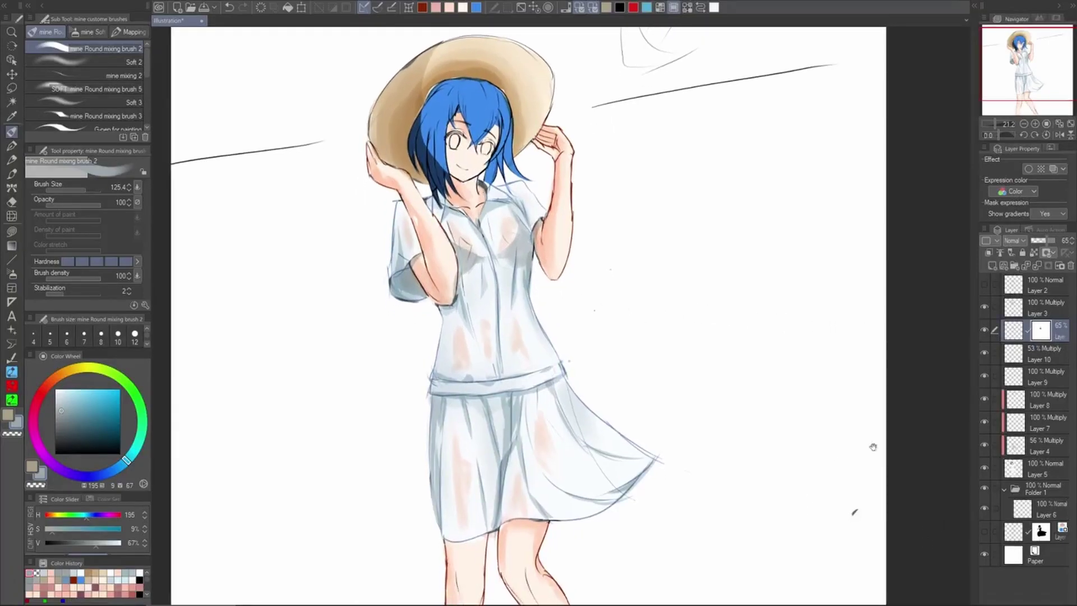
# Add a new layer above Layer 11, and save a duplicate of the illustration in CLIP STUDIO FORMAT as random girl sketch
pyautogui.click(992, 265)
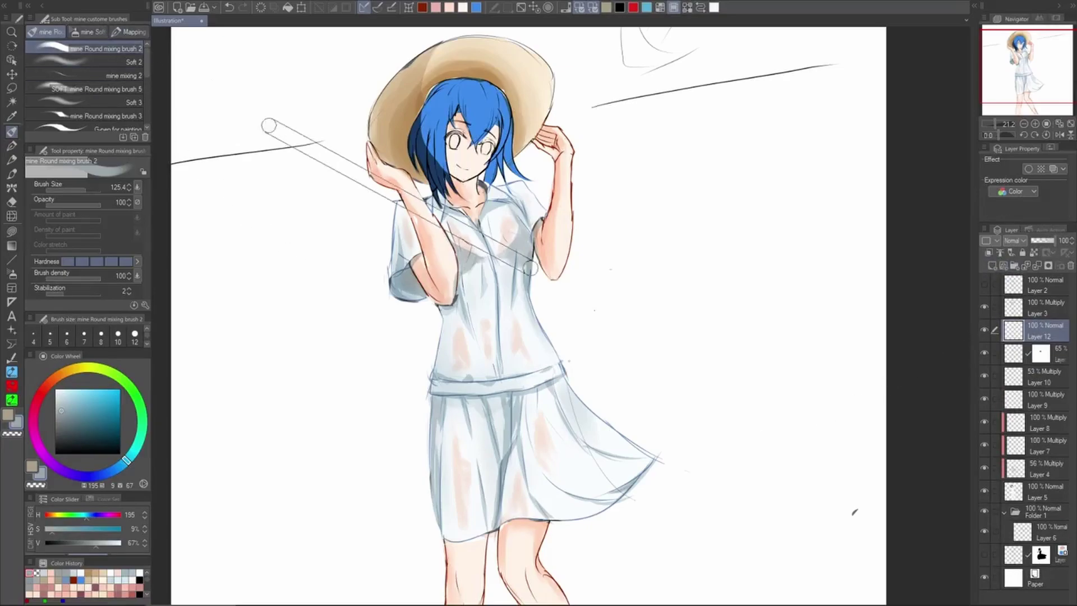
pyautogui.click(14, 20)
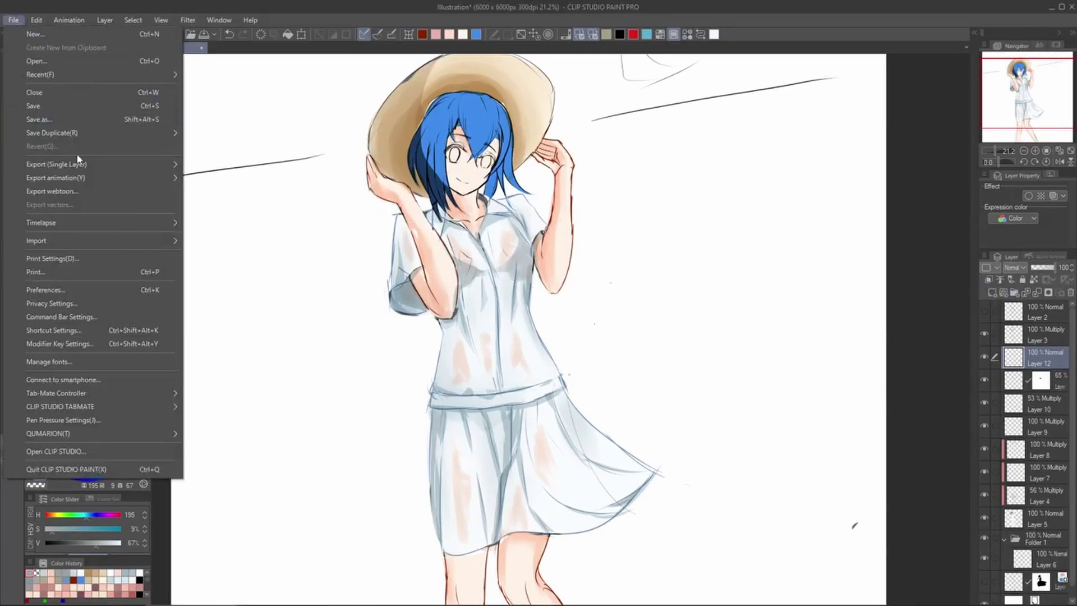
pyautogui.moveTo(156, 135)
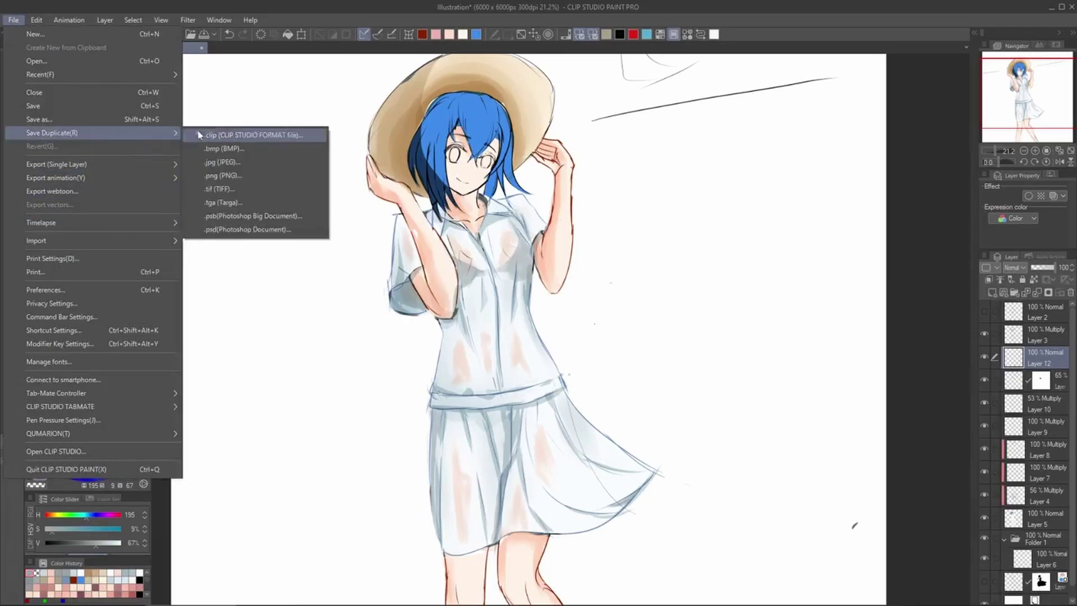
pyautogui.click(241, 140)
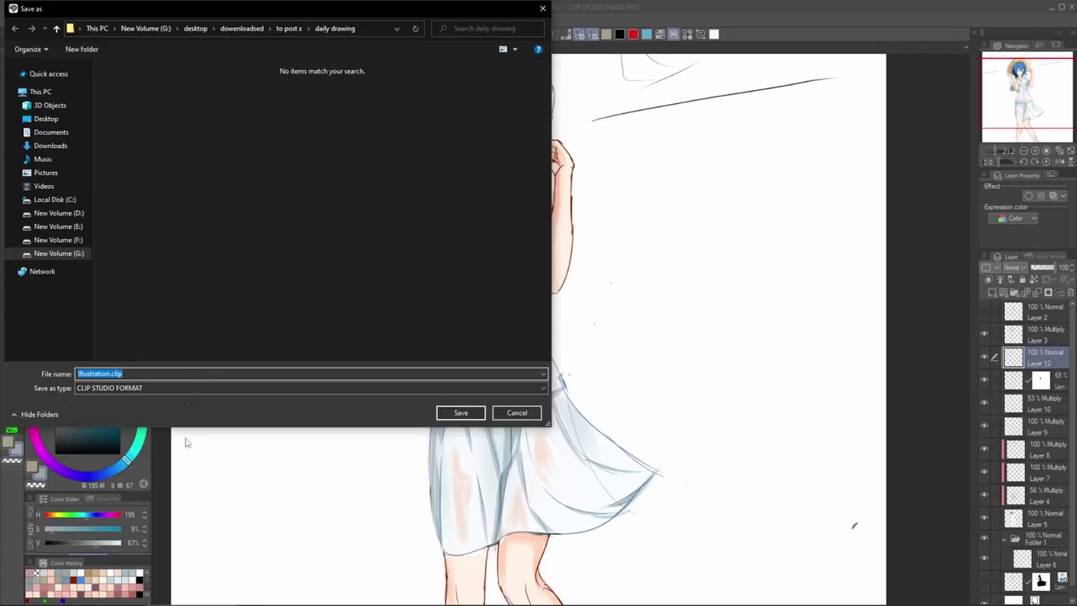
pyautogui.write('tch')
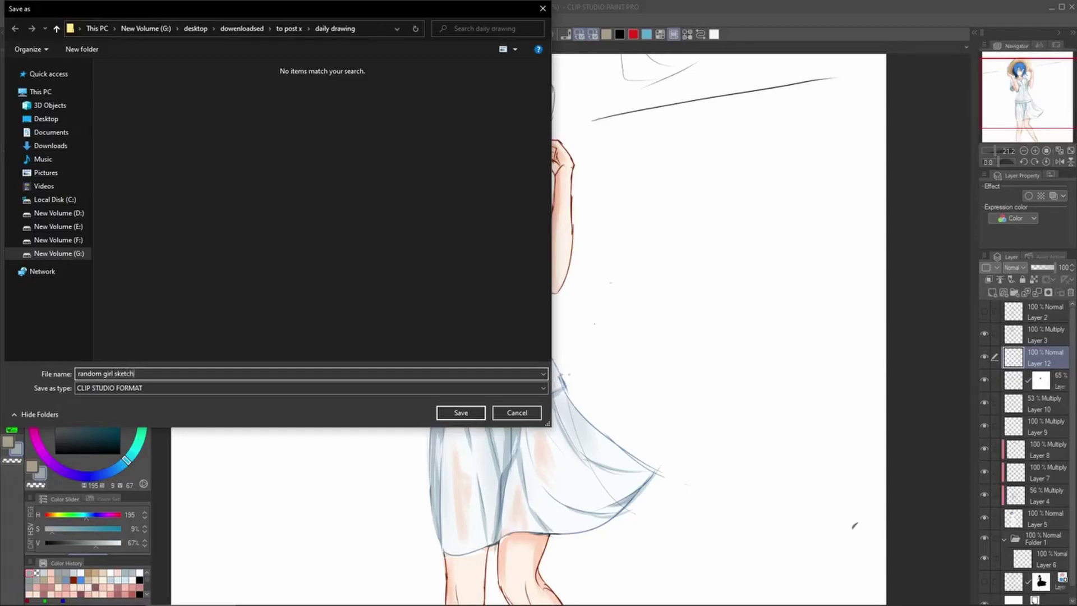
pyautogui.press('Return')
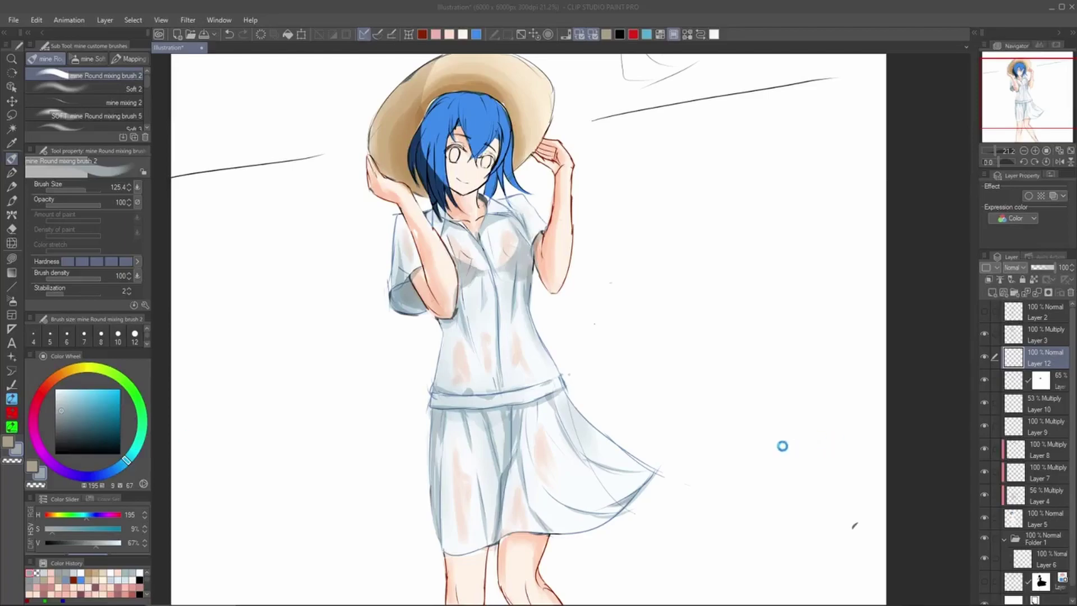
# Add another new layer directly above Layer 3, the line art layer
pyautogui.moveTo(780, 463)
pyautogui.mouseDown()
pyautogui.moveTo(776, 440)
pyautogui.moveTo(754, 464)
pyautogui.moveTo(732, 433)
pyautogui.mouseUp()
pyautogui.hotkey('shift', 'Tab')
pyautogui.scroll(1, 776, 453)
pyautogui.scroll(-3, 776, 452)
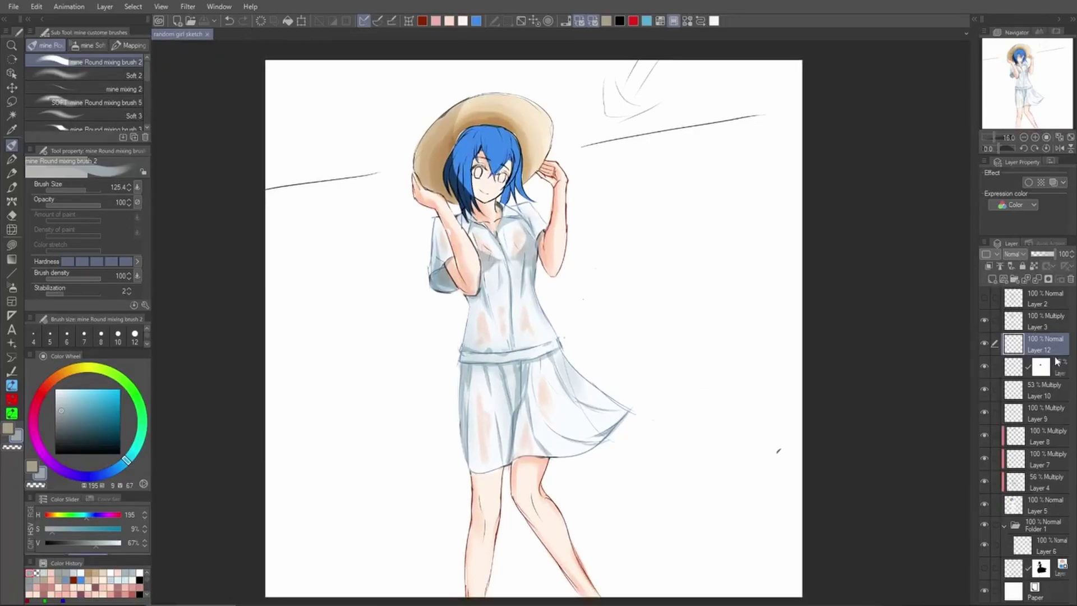
pyautogui.click(1017, 320)
pyautogui.click(991, 278)
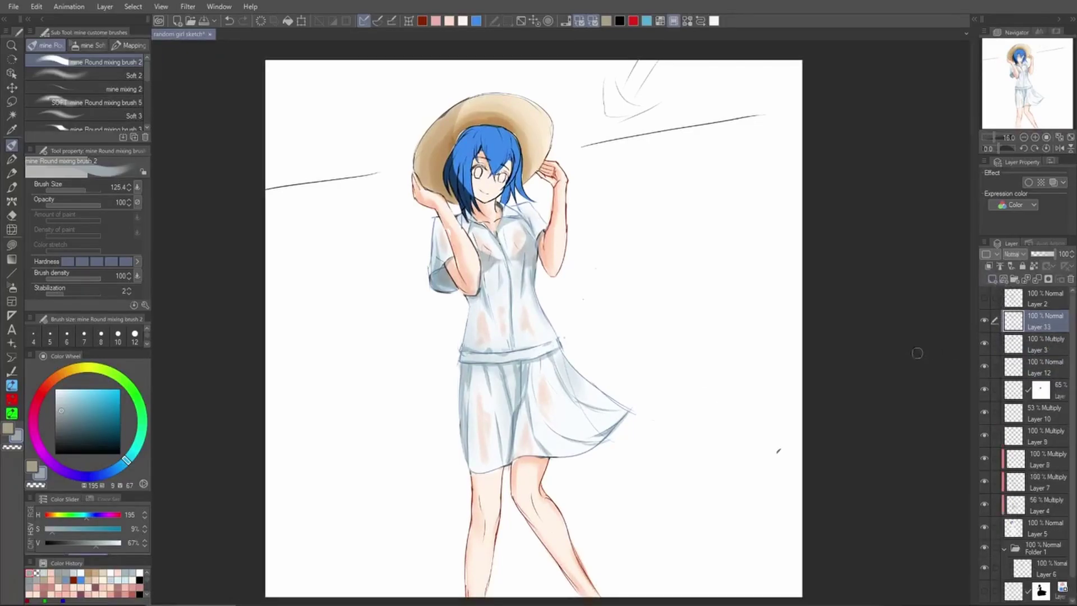
# Try a dark red lasso fill inside the eye nearer the girl's straight raised arm
pyautogui.moveTo(557, 212); pyautogui.dragTo(553, 259)
pyautogui.moveTo(468, 197); pyautogui.dragTo(605, 207)
pyautogui.moveTo(641, 263); pyautogui.dragTo(644, 277)
pyautogui.click(644, 277)
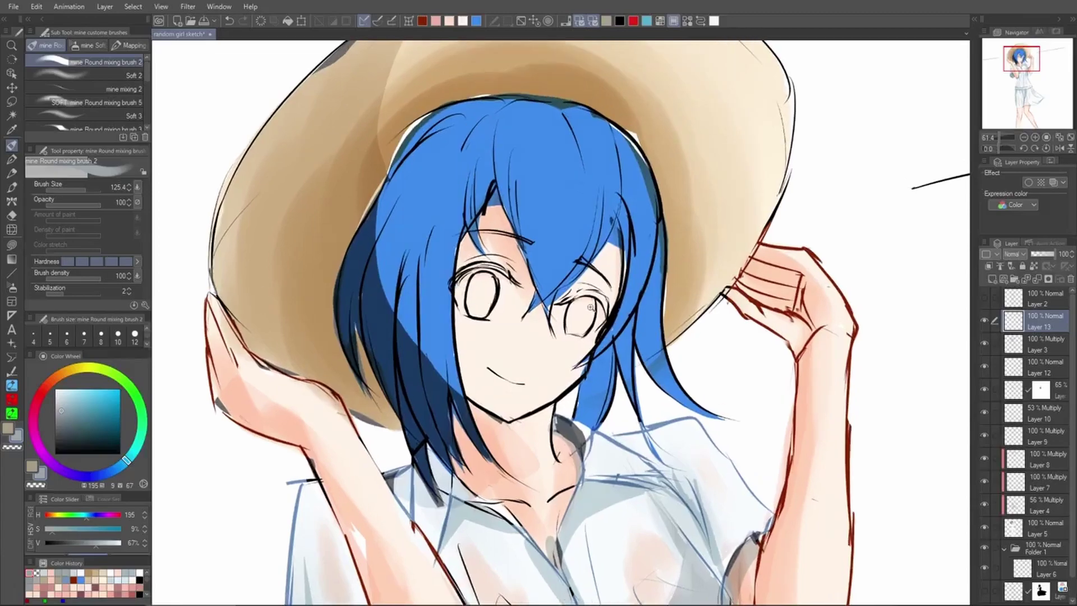
pyautogui.scroll(-3, 572, 261)
pyautogui.press('g')
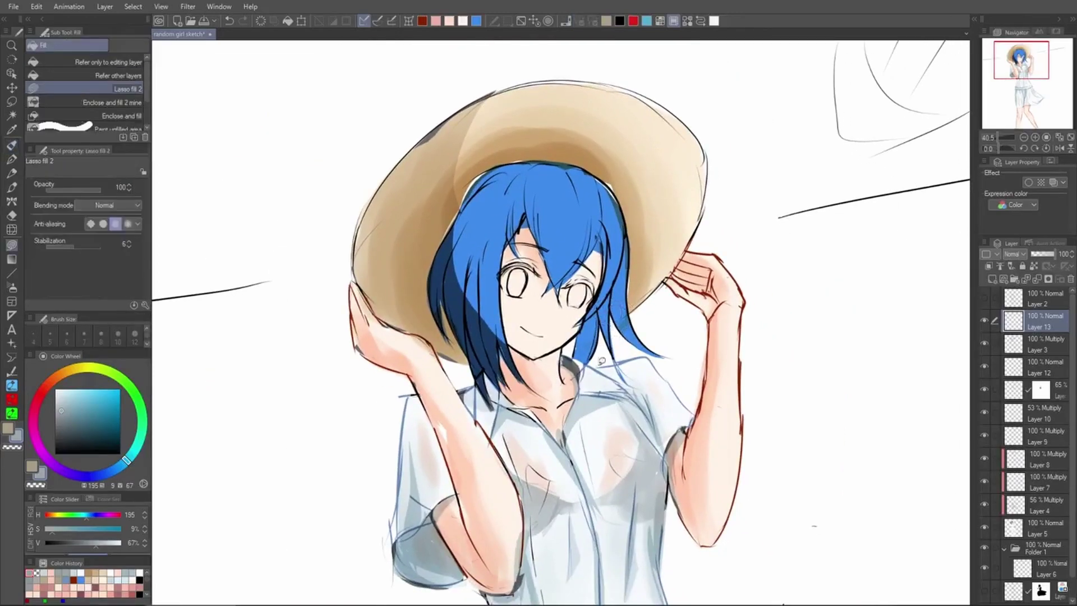
pyautogui.click(39, 399)
pyautogui.click(97, 416)
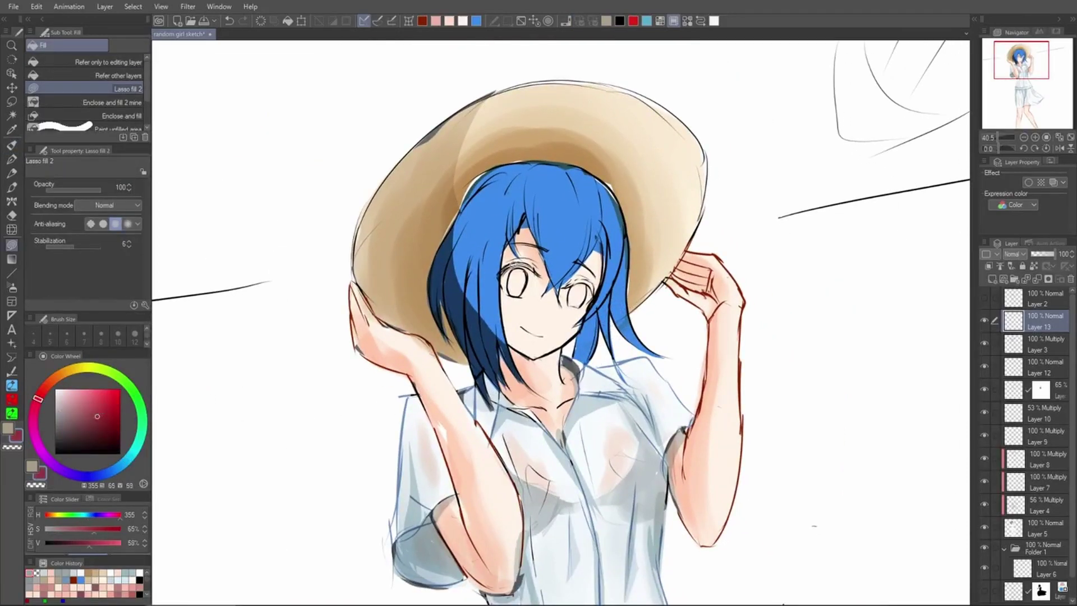
pyautogui.scroll(1, 586, 295)
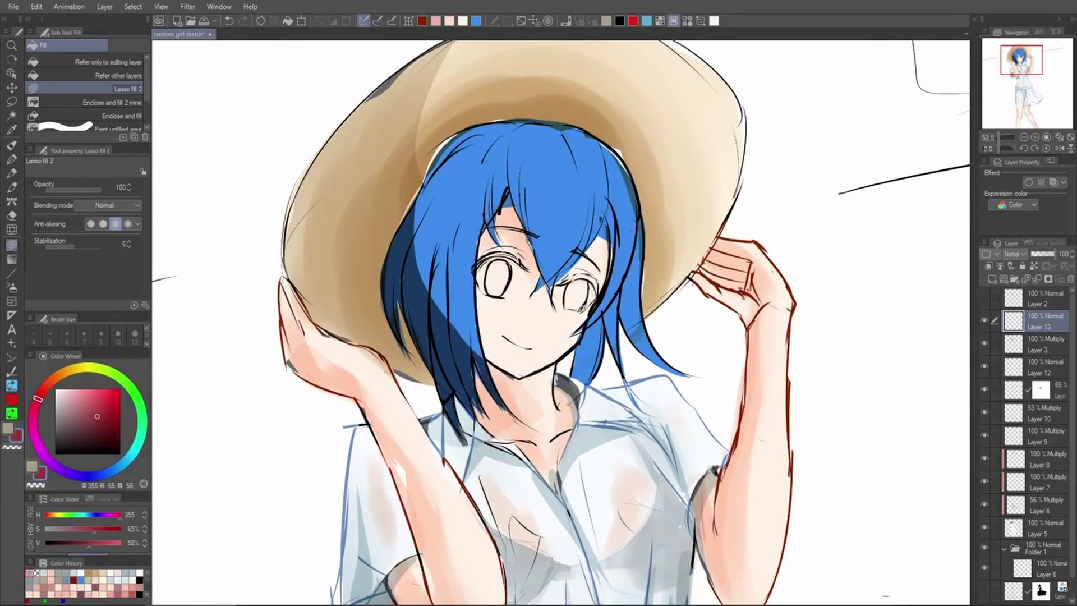
pyautogui.moveTo(597, 276); pyautogui.dragTo(585, 280)
pyautogui.hotkey('ctrl', 'z')
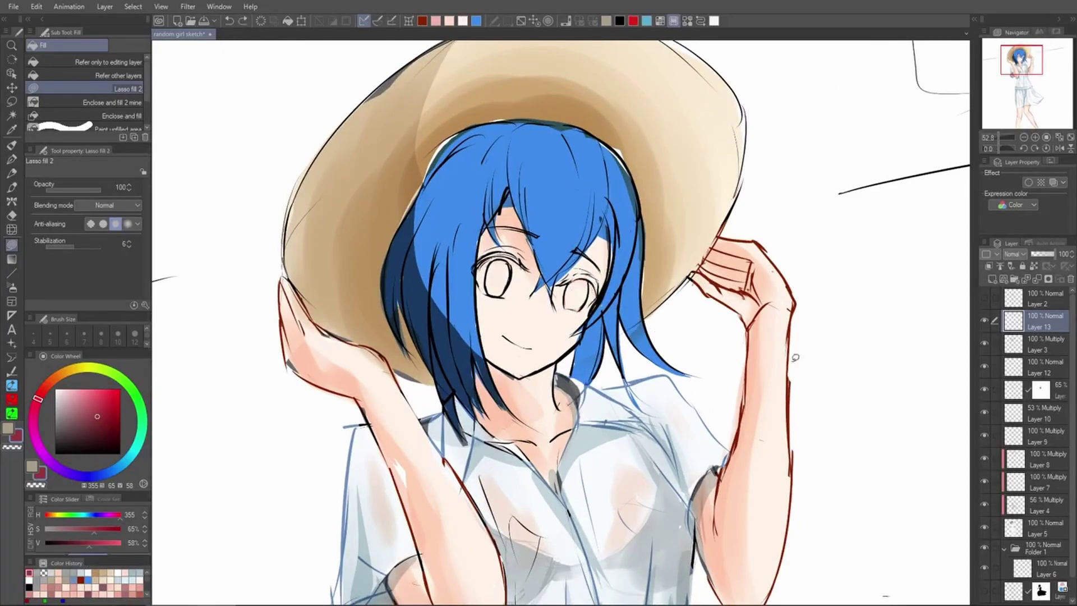
# Add a new layer between Layer 12 and the line art, and lasso-fill both eyes with white
pyautogui.click(1041, 374)
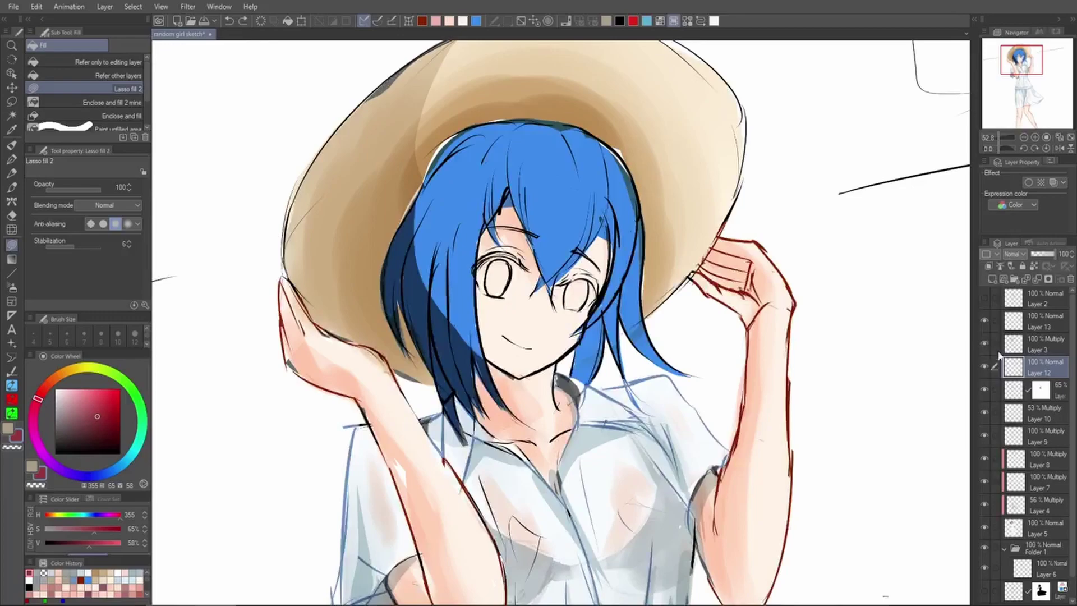
pyautogui.click(1004, 280)
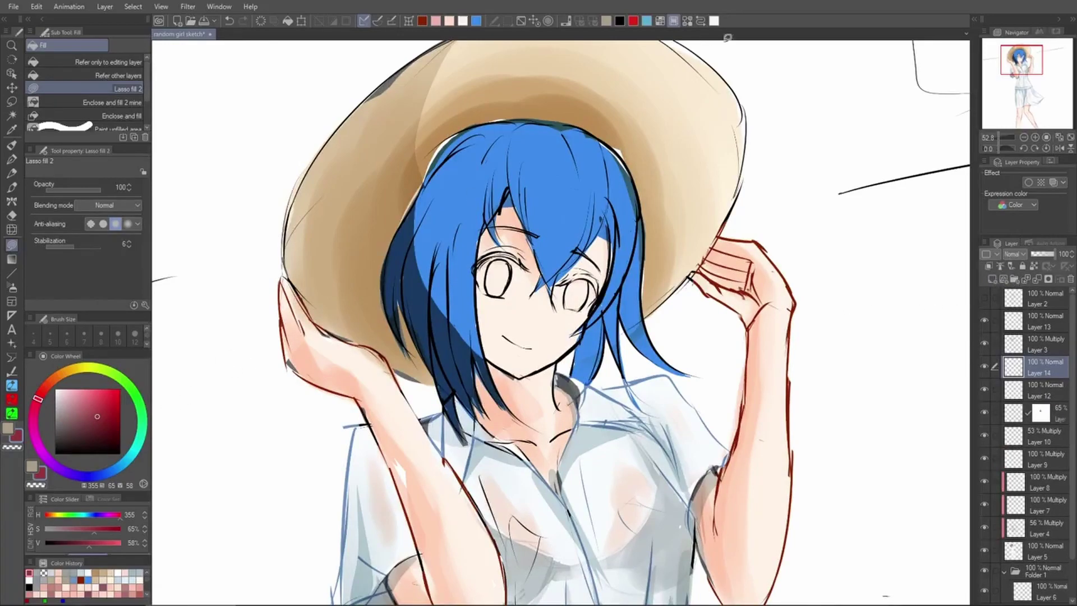
pyautogui.keyDown('alt'); pyautogui.click(710, 41); pyautogui.keyUp('alt')
pyautogui.moveTo(78, 406); pyautogui.dragTo(55, 388)
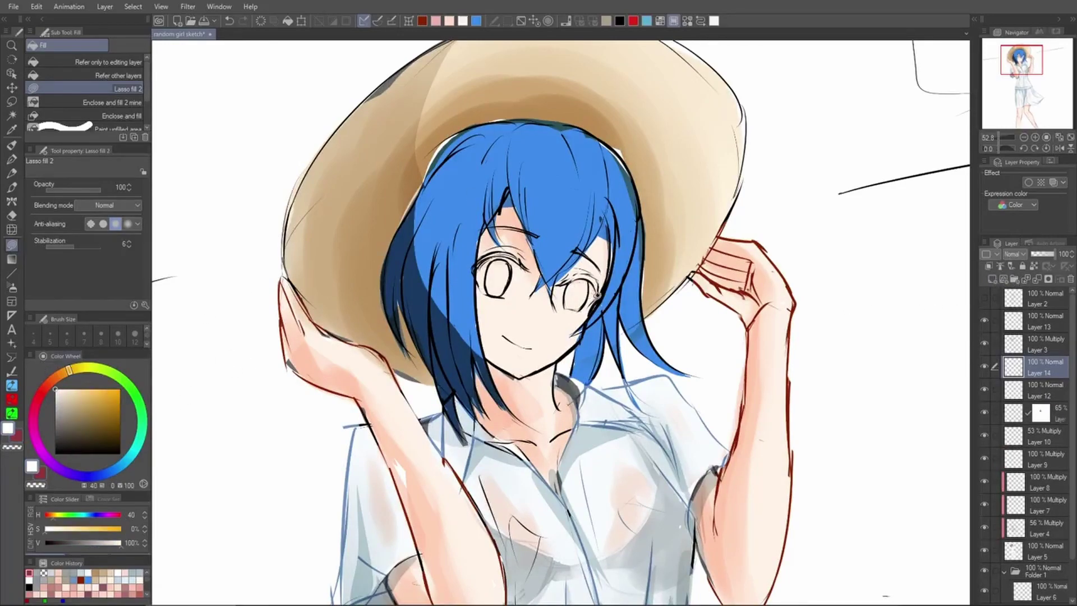
pyautogui.moveTo(598, 296)
pyautogui.mouseDown()
pyautogui.moveTo(584, 309)
pyautogui.moveTo(562, 284)
pyautogui.moveTo(586, 279)
pyautogui.moveTo(602, 290)
pyautogui.mouseUp()
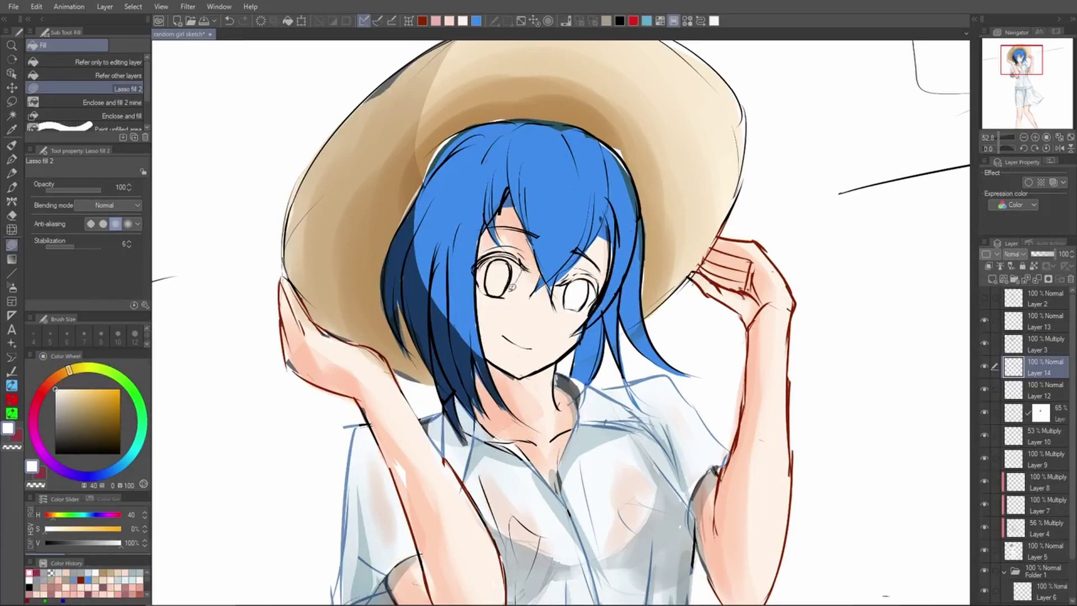
pyautogui.moveTo(530, 287)
pyautogui.mouseDown()
pyautogui.moveTo(500, 293)
pyautogui.moveTo(475, 263)
pyautogui.moveTo(534, 256)
pyautogui.mouseUp()
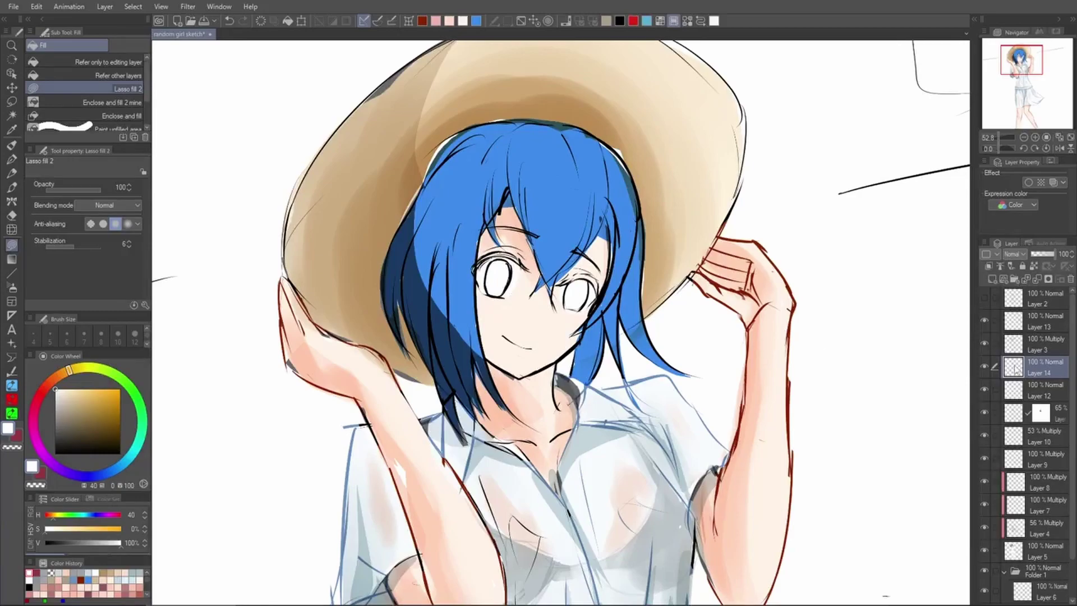
# Set the drawing color to dark navy with hue 236, saturation 51% and brightness 23%
pyautogui.click(68, 436)
pyautogui.press('x')
pyautogui.click(109, 425)
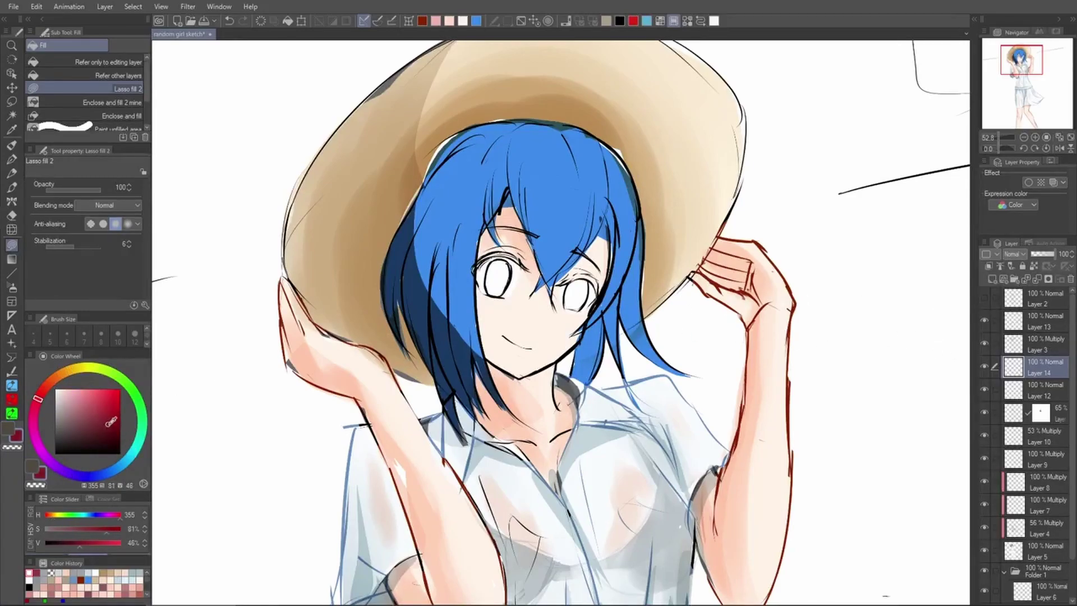
pyautogui.click(114, 424)
pyautogui.click(92, 477)
pyautogui.moveTo(111, 424); pyautogui.dragTo(88, 439)
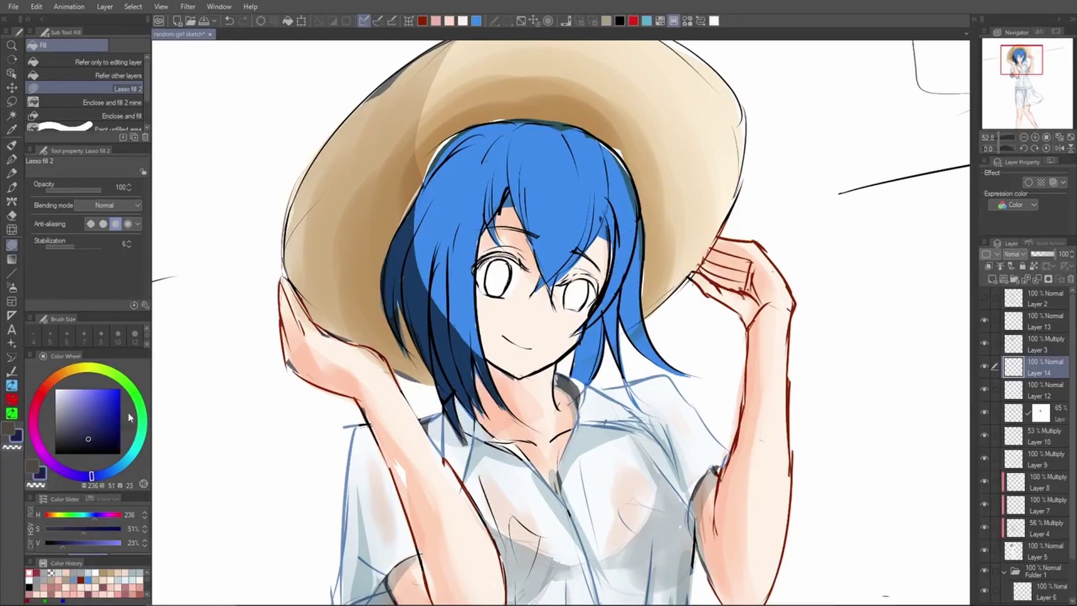
# Try to lasso-fill the upper eyelash line on the larger eye
pyautogui.moveTo(475, 269); pyautogui.dragTo(519, 258)
pyautogui.hotkey('ctrl', 'z')
pyautogui.hotkey('ctrl', 'z')
pyautogui.hotkey('ctrl', 'z')
# Draw dark navy upper lash lines on both eyes with the G-pen at size 30.1, and thicken them with lasso fills
pyautogui.press('p')
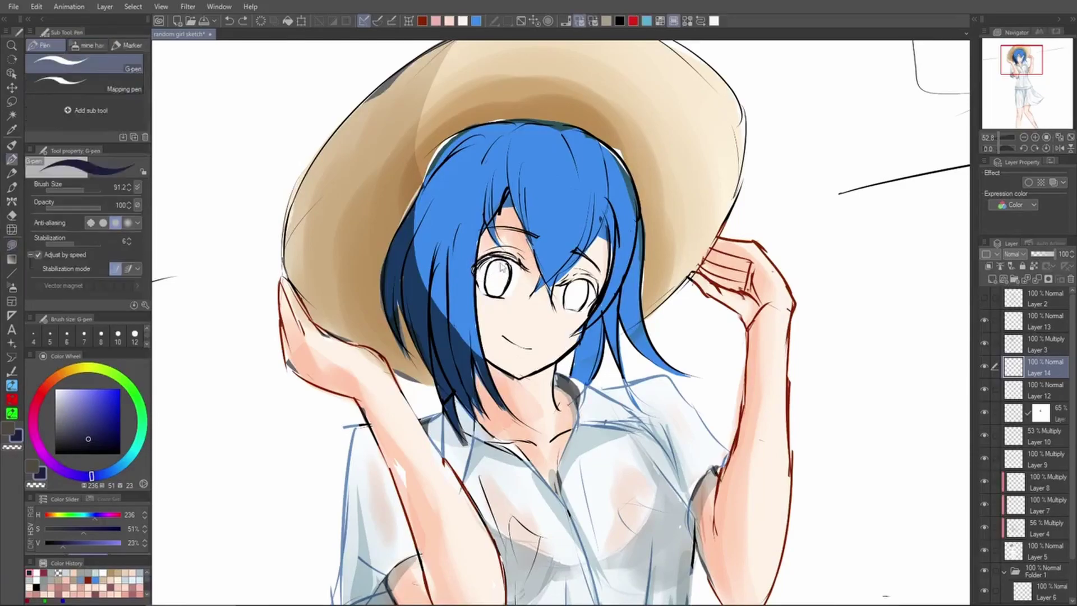
pyautogui.moveTo(478, 265)
pyautogui.mouseDown()
pyautogui.moveTo(513, 254)
pyautogui.moveTo(522, 267)
pyautogui.mouseUp()
pyautogui.moveTo(569, 281); pyautogui.dragTo(605, 296)
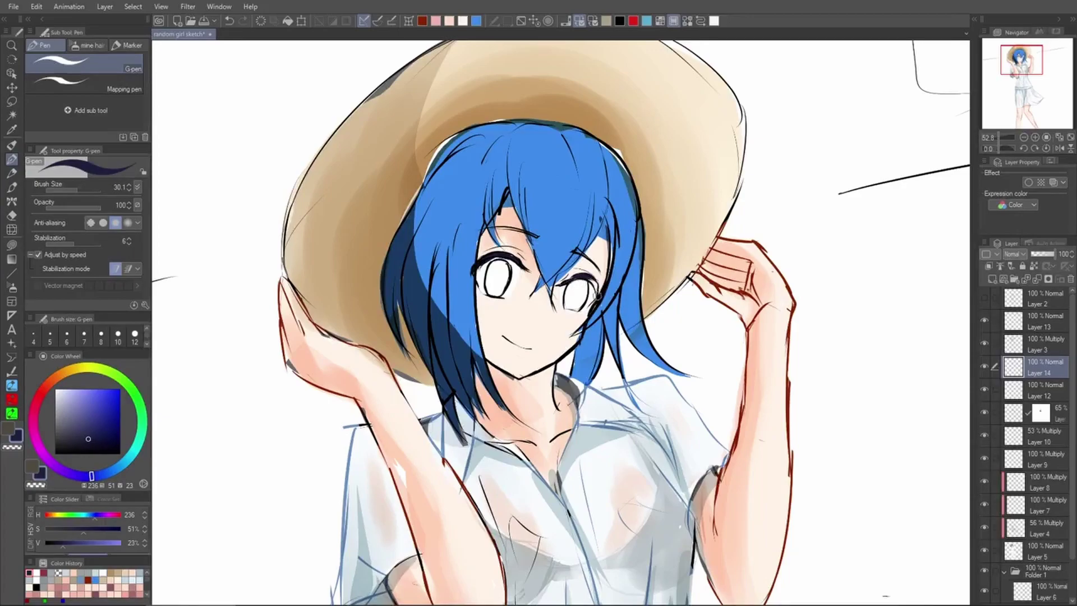
pyautogui.press('g')
pyautogui.moveTo(600, 283); pyautogui.dragTo(576, 275)
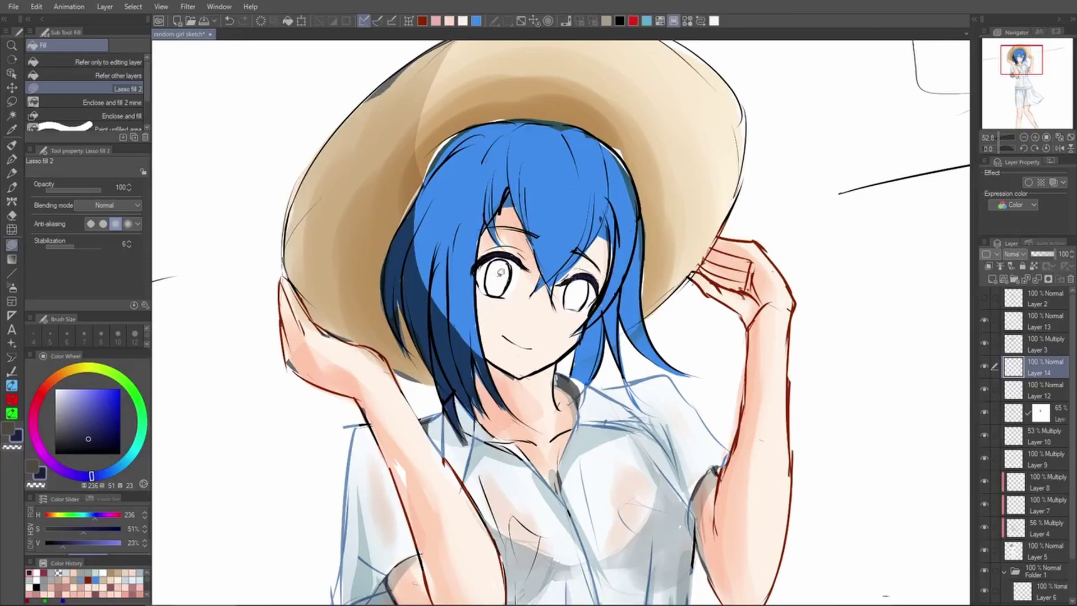
pyautogui.moveTo(478, 273)
pyautogui.mouseDown()
pyautogui.moveTo(485, 266)
pyautogui.moveTo(479, 276)
pyautogui.mouseUp()
pyautogui.scroll(-3, 643, 310)
pyautogui.scroll(2, 668, 352)
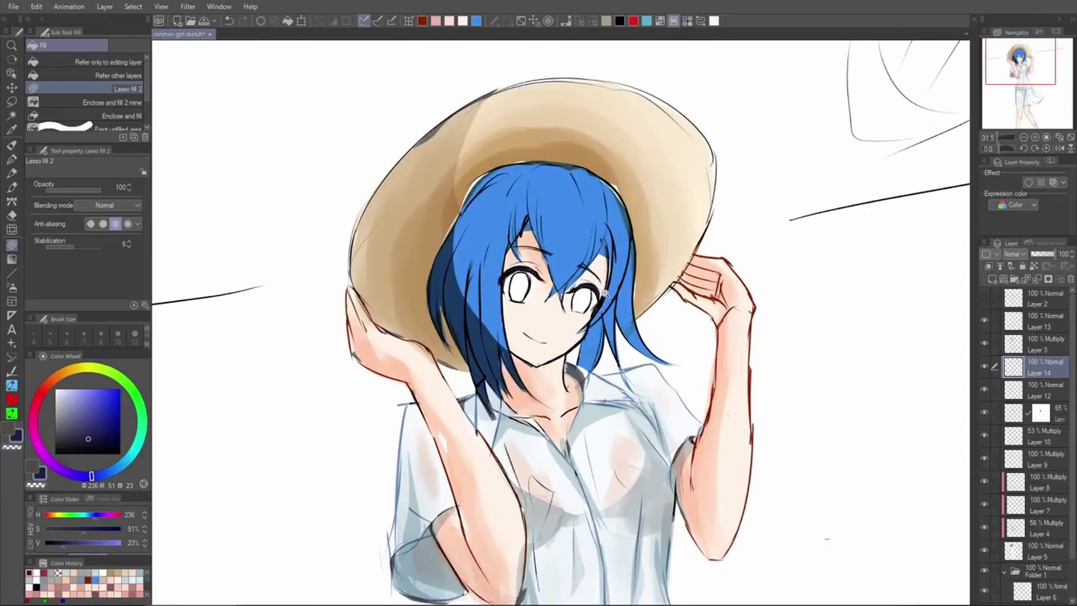
pyautogui.press('p')
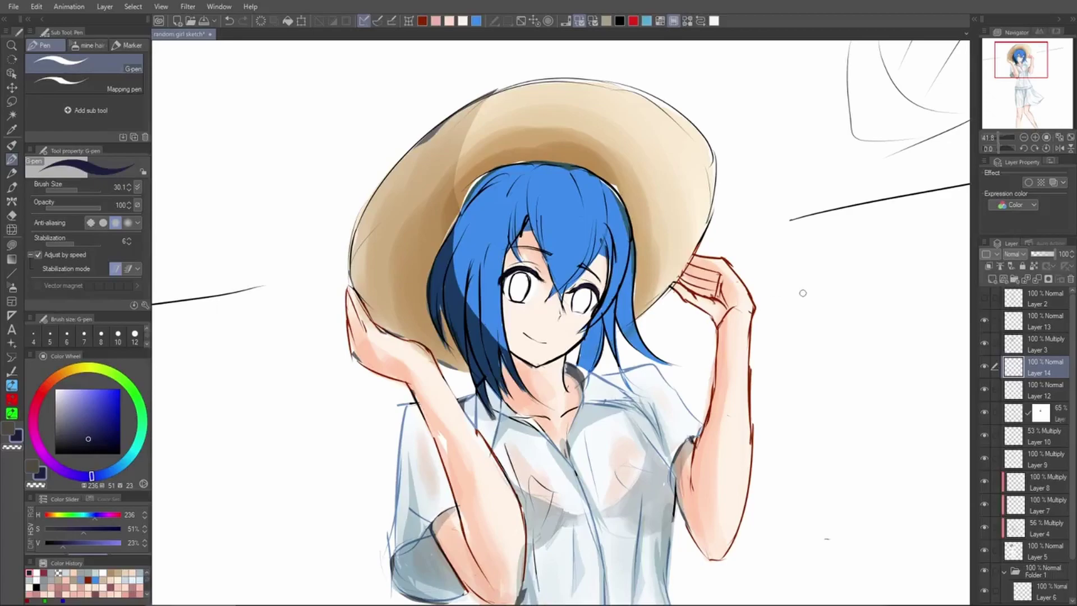
pyautogui.press('h')
pyautogui.press('b')
pyautogui.press('h')
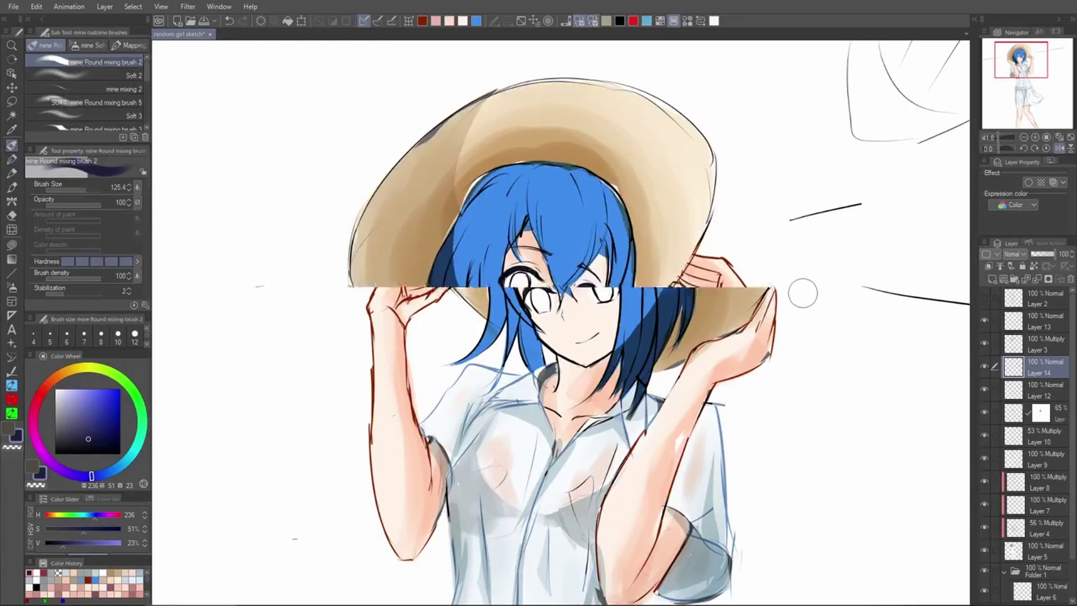
# Identify the line art layer, Layer 3, by toggling its visibility, and add a layer mask to it
pyautogui.click(1014, 420)
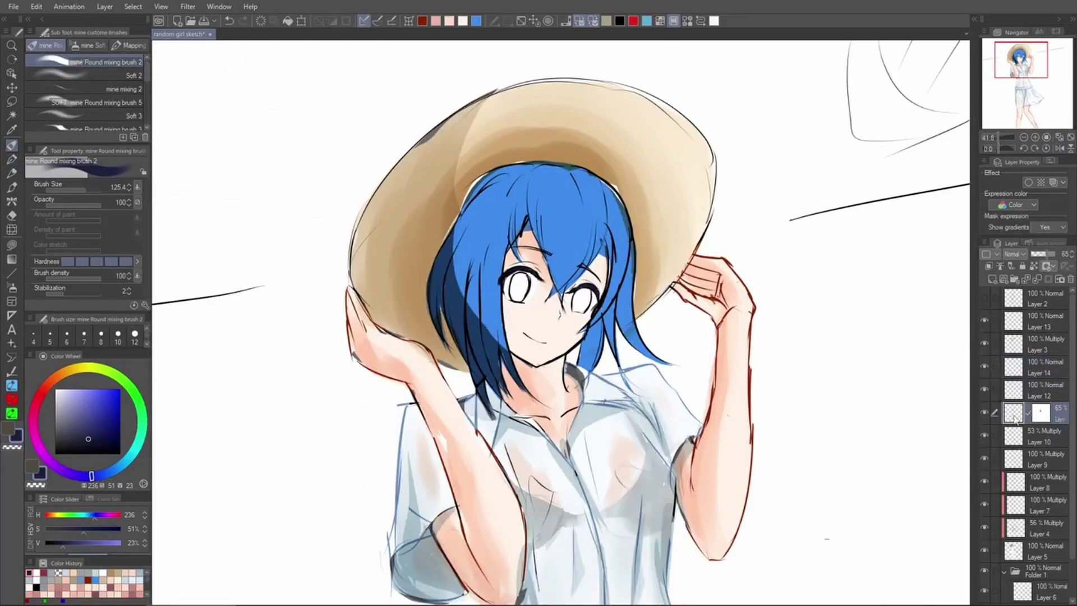
pyautogui.click(984, 342)
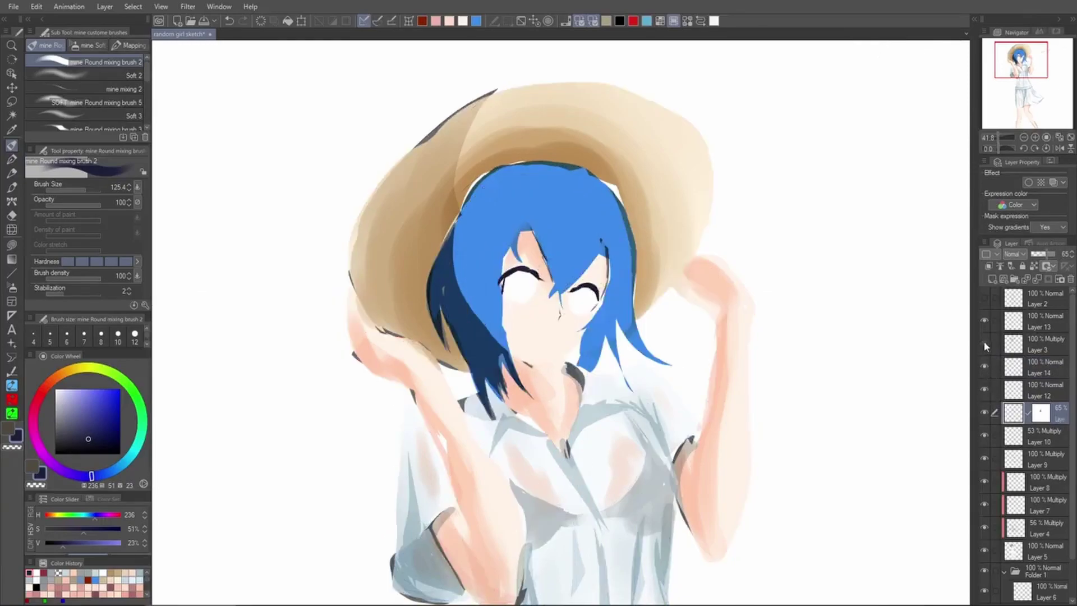
pyautogui.click(984, 343)
pyautogui.click(1027, 349)
pyautogui.click(1048, 278)
# Mask out the small sketch marks on the shirt's upper front with the Soft eraser, reducing its size to 38.6
pyautogui.press('e')
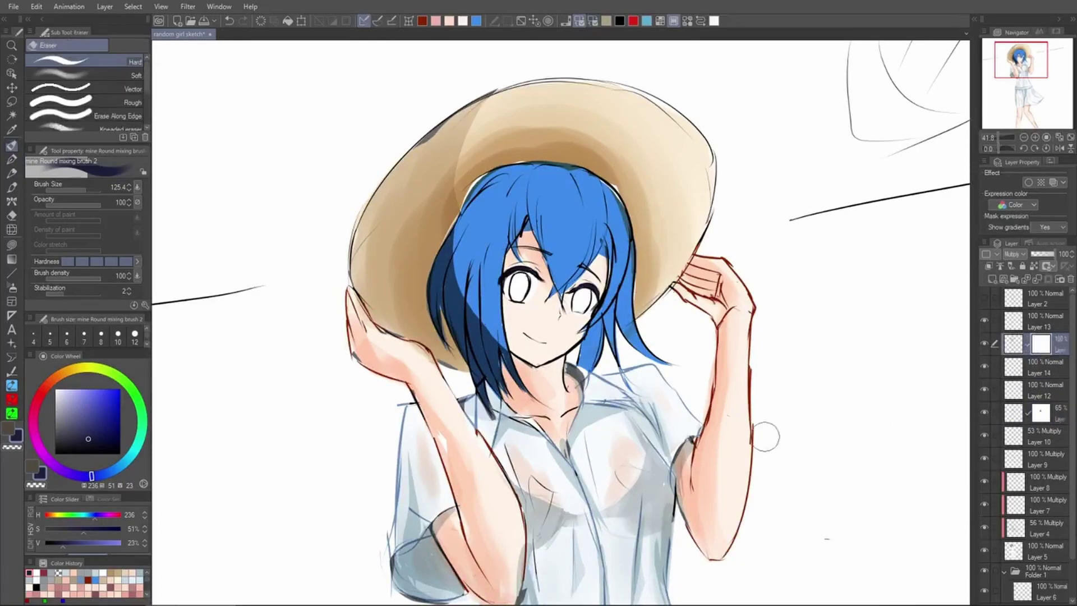
pyautogui.press('e')
pyautogui.press(']')
pyautogui.moveTo(637, 486)
pyautogui.mouseDown()
pyautogui.moveTo(620, 455)
pyautogui.moveTo(638, 483)
pyautogui.moveTo(636, 473)
pyautogui.mouseUp()
pyautogui.moveTo(539, 503)
pyautogui.mouseDown()
pyautogui.moveTo(541, 477)
pyautogui.moveTo(577, 556)
pyautogui.mouseUp()
pyautogui.moveTo(530, 484)
pyautogui.mouseDown()
pyautogui.moveTo(515, 465)
pyautogui.moveTo(528, 496)
pyautogui.moveTo(526, 460)
pyautogui.moveTo(515, 466)
pyautogui.mouseUp()
pyautogui.hotkey('ctrl', 'z')
pyautogui.press('[')
pyautogui.press('[')
pyautogui.press('[')
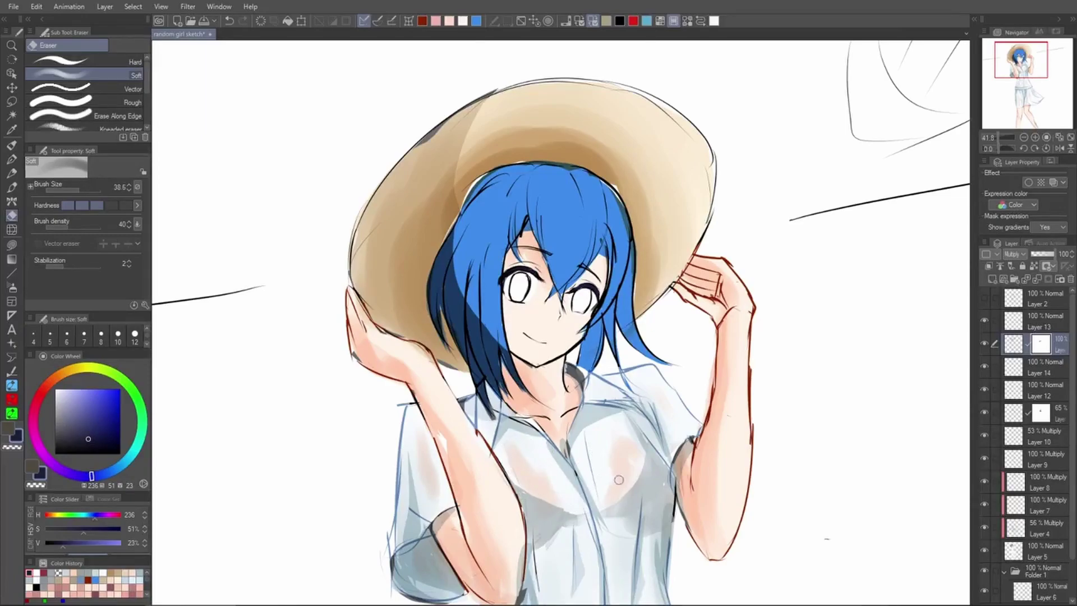
pyautogui.scroll(-3, 624, 479)
pyautogui.moveTo(657, 498); pyautogui.dragTo(633, 456)
pyautogui.scroll(1, 633, 456)
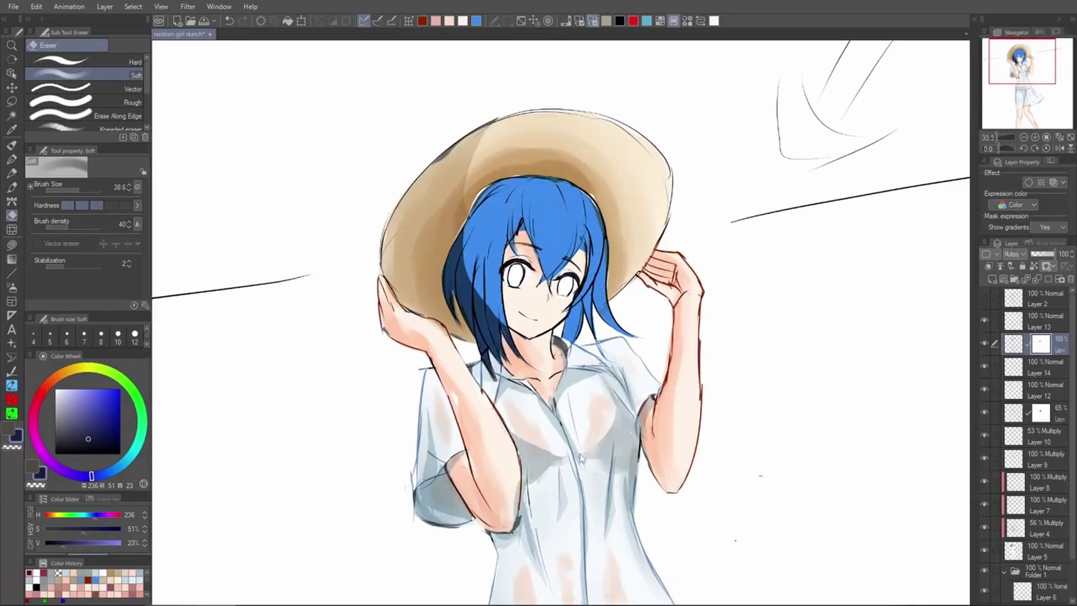
pyautogui.moveTo(826, 448); pyautogui.dragTo(788, 330)
pyautogui.moveTo(830, 324); pyautogui.dragTo(784, 275)
pyautogui.moveTo(823, 303); pyautogui.dragTo(779, 291)
pyautogui.moveTo(813, 327); pyautogui.dragTo(794, 393)
pyautogui.hotkey('ctrl', '+')
pyautogui.hotkey('ctrl', '+')
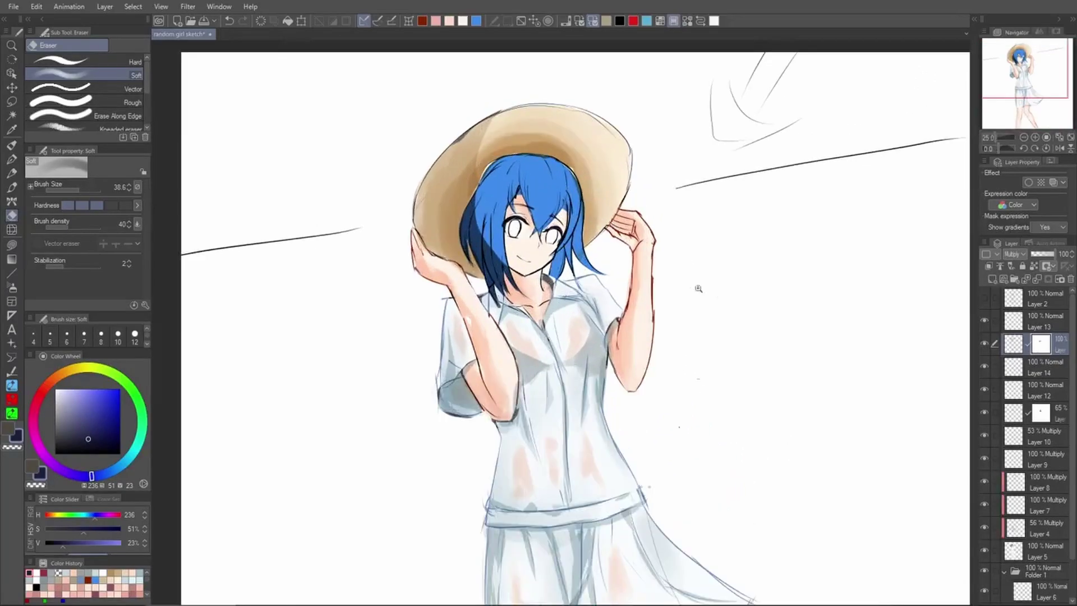
# Lasso-fill both irises on Layer 13 with dark maroon (H 1, S 68, V 31)
pyautogui.click(1014, 330)
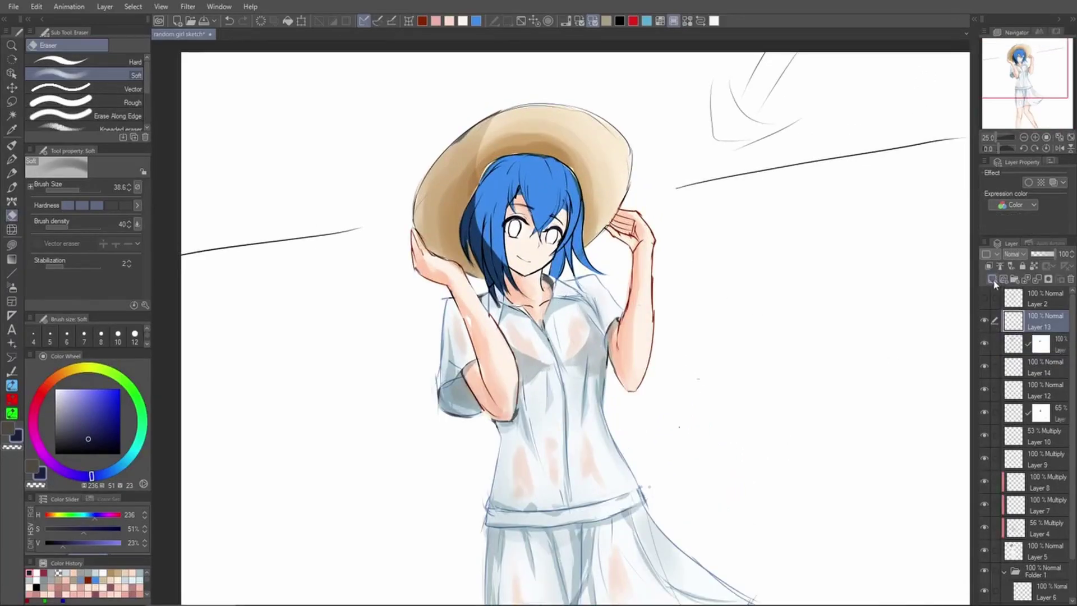
pyautogui.moveTo(554, 231); pyautogui.dragTo(575, 275)
pyautogui.click(1033, 398)
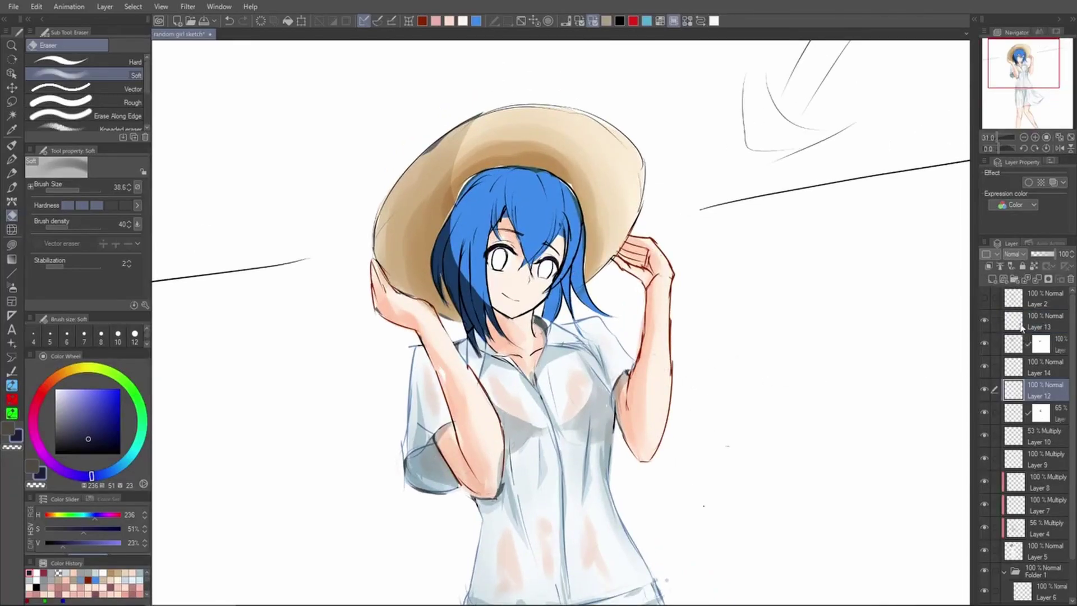
pyautogui.click(1021, 330)
pyautogui.press('g')
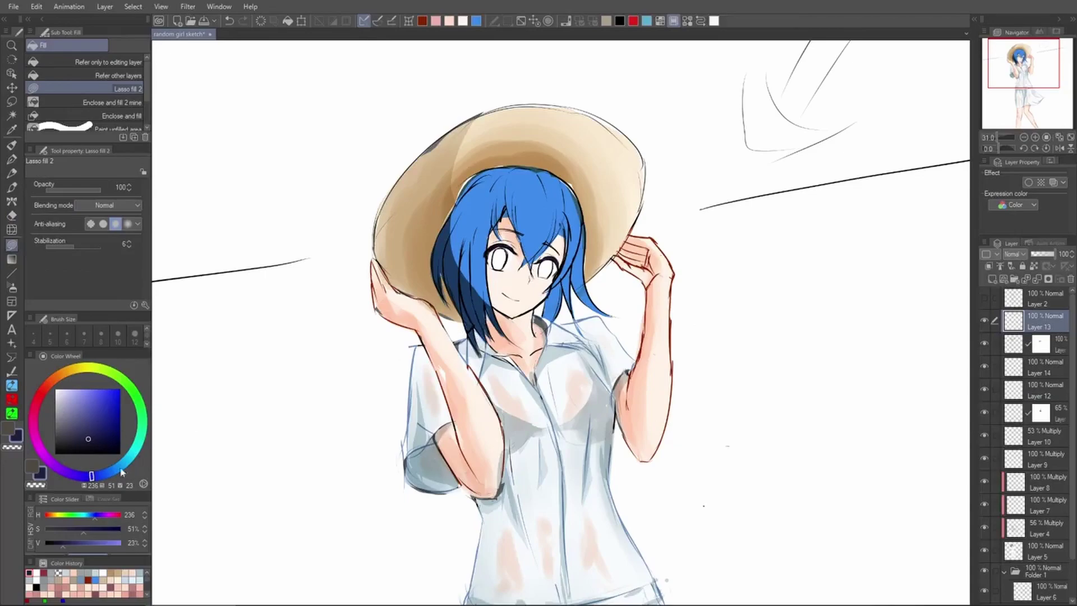
pyautogui.click(40, 394)
pyautogui.moveTo(90, 432); pyautogui.dragTo(100, 433)
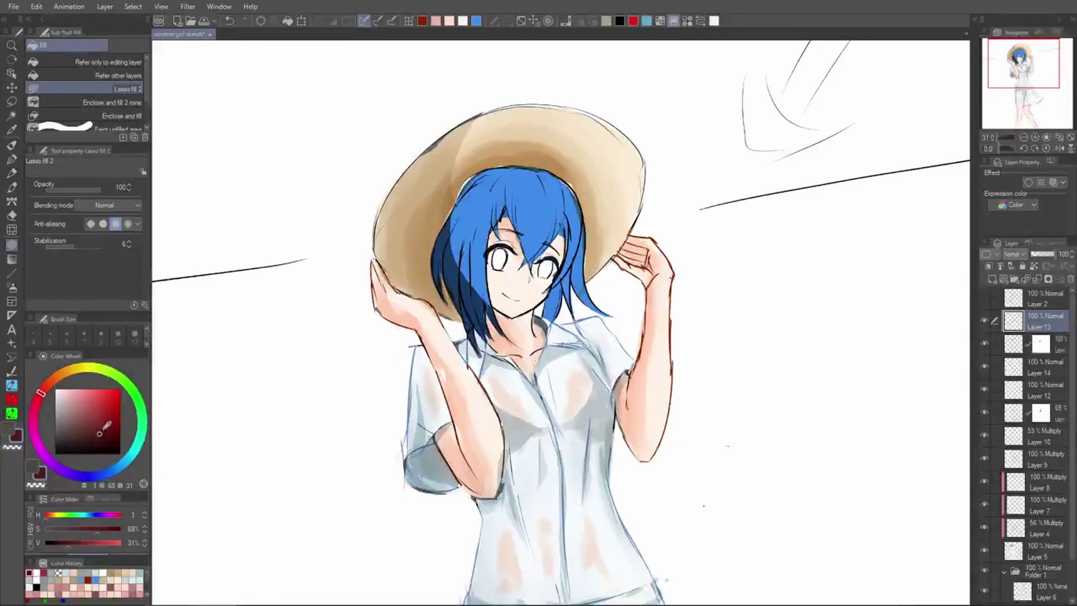
pyautogui.scroll(3, 547, 265)
pyautogui.moveTo(543, 285)
pyautogui.mouseDown()
pyautogui.moveTo(534, 265)
pyautogui.moveTo(558, 252)
pyautogui.moveTo(564, 280)
pyautogui.mouseUp()
pyautogui.moveTo(480, 242)
pyautogui.mouseDown()
pyautogui.moveTo(467, 271)
pyautogui.moveTo(459, 266)
pyautogui.moveTo(482, 253)
pyautogui.mouseUp()
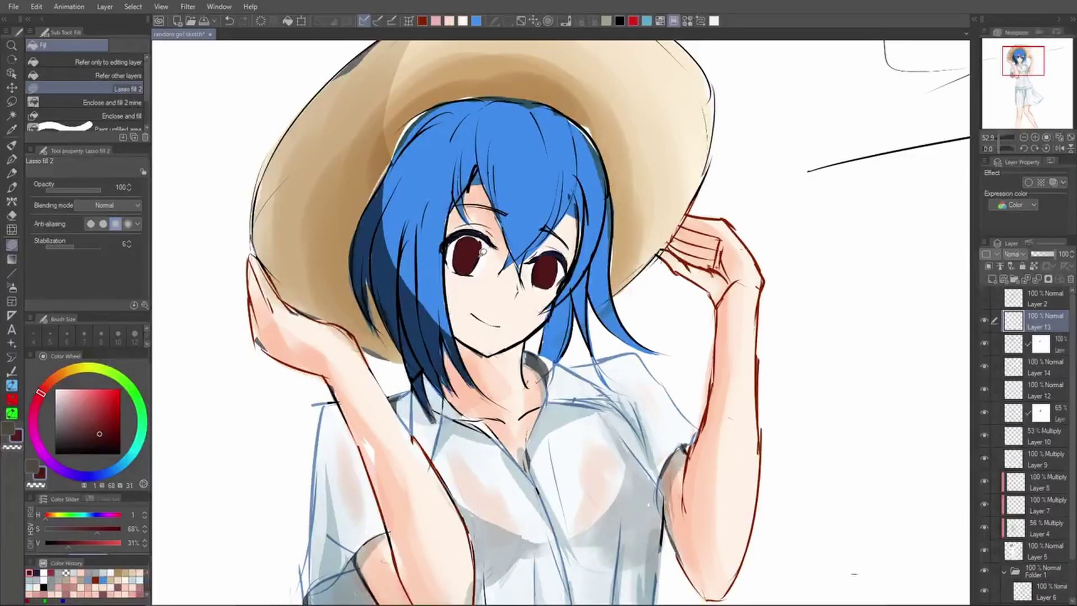
# Put the iris layer into a folder masked to the iris shapes, and add a new layer inside it
pyautogui.keyDown('ctrl'); pyautogui.click(1013, 321); pyautogui.keyUp('ctrl')
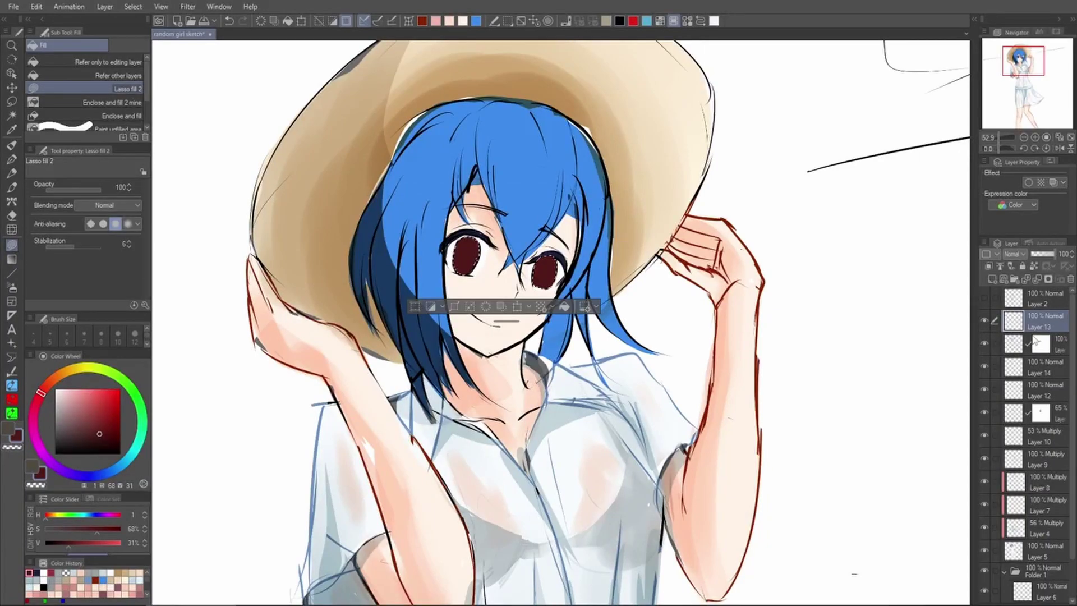
pyautogui.hotkey('ctrl', 'g')
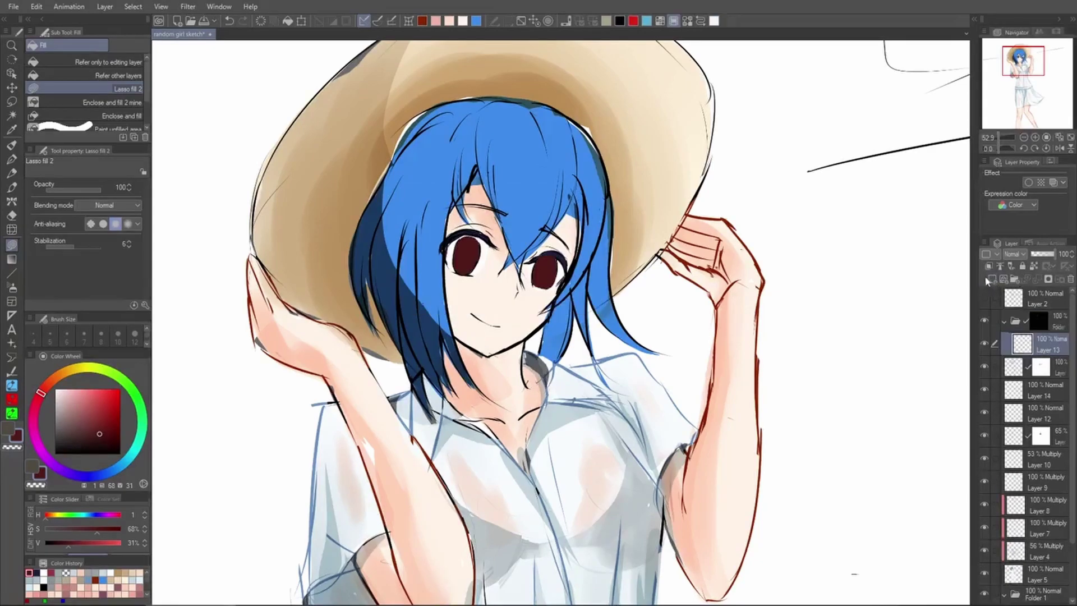
pyautogui.click(992, 279)
# Paint near-black pupils in both irises with the G-pen at size 30.1, using H 1, S 59, V 3
pyautogui.press('p')
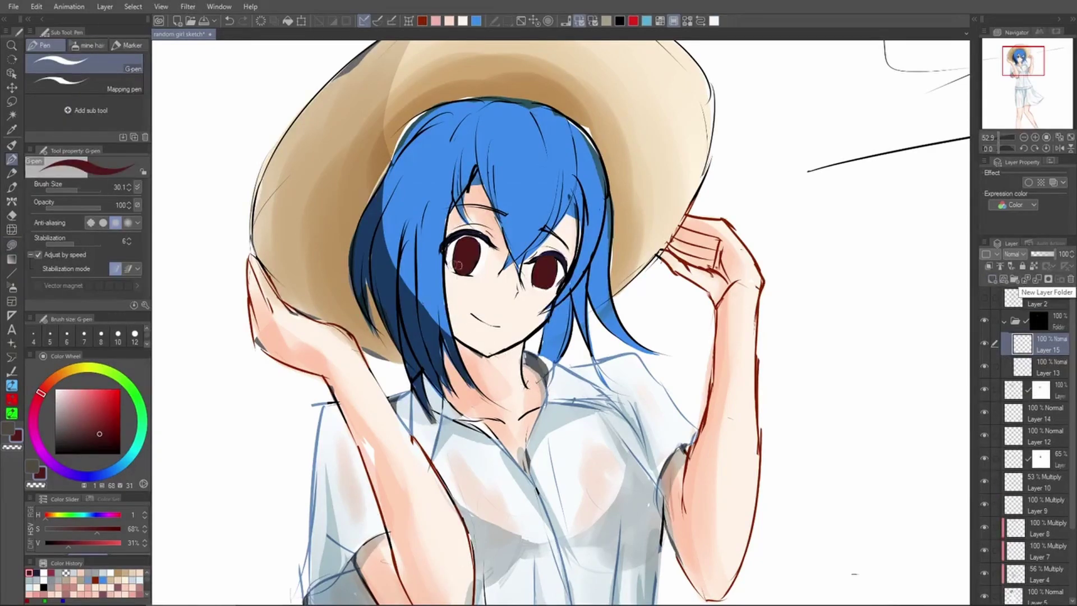
pyautogui.click(93, 452)
pyautogui.moveTo(464, 241)
pyautogui.mouseDown()
pyautogui.moveTo(457, 261)
pyautogui.moveTo(470, 275)
pyautogui.moveTo(473, 241)
pyautogui.moveTo(477, 249)
pyautogui.mouseUp()
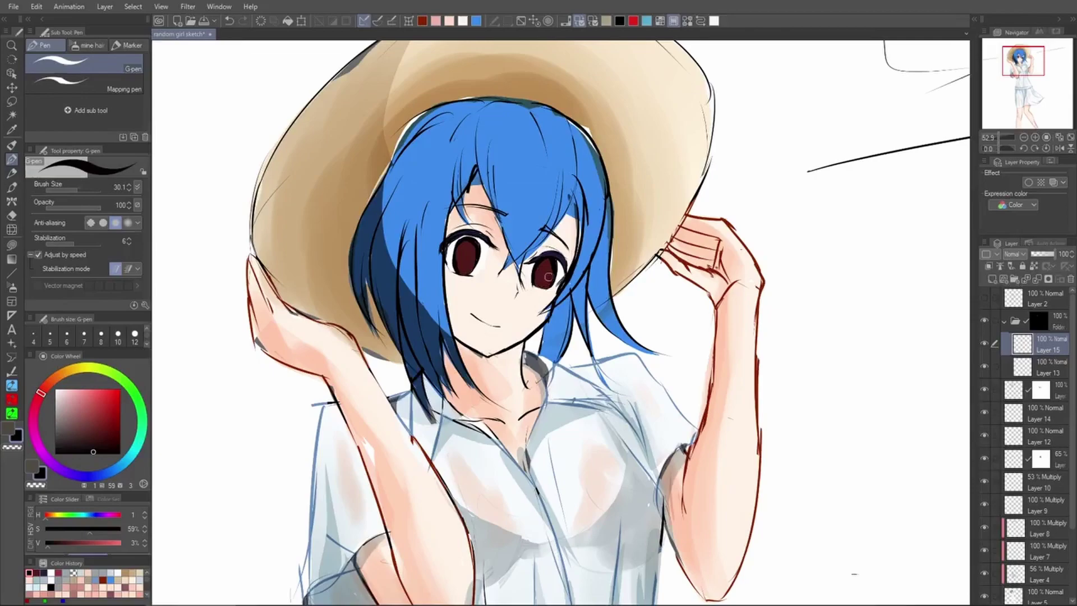
# Add a layer above the pupils and paint muted pink (H 6, S 39, V 86) over the lower part of both irises
pyautogui.click(992, 279)
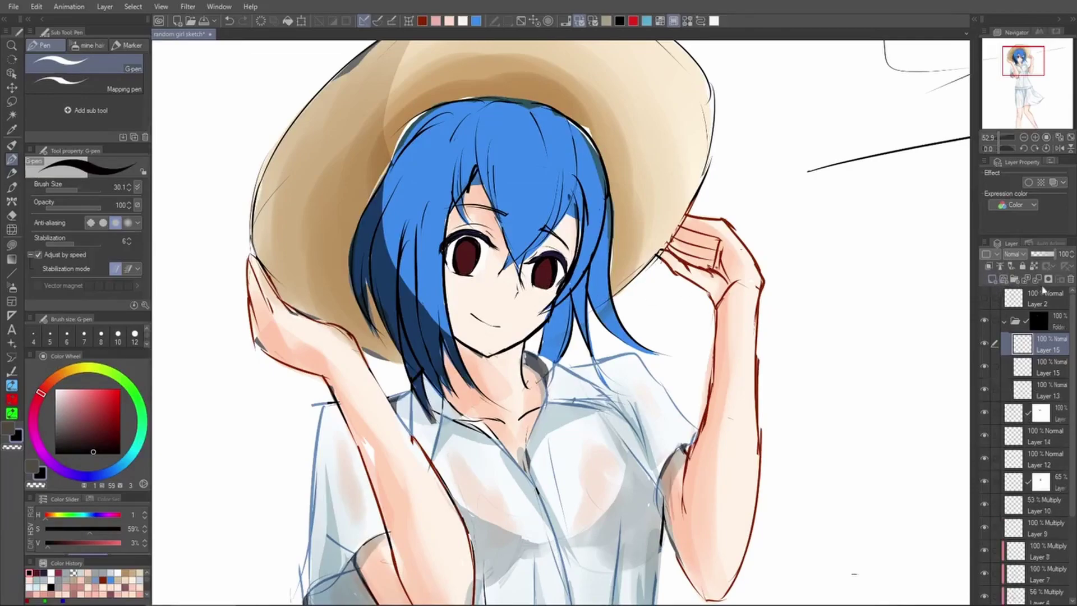
pyautogui.moveTo(87, 414)
pyautogui.mouseDown()
pyautogui.moveTo(86, 405)
pyautogui.moveTo(92, 426)
pyautogui.mouseUp()
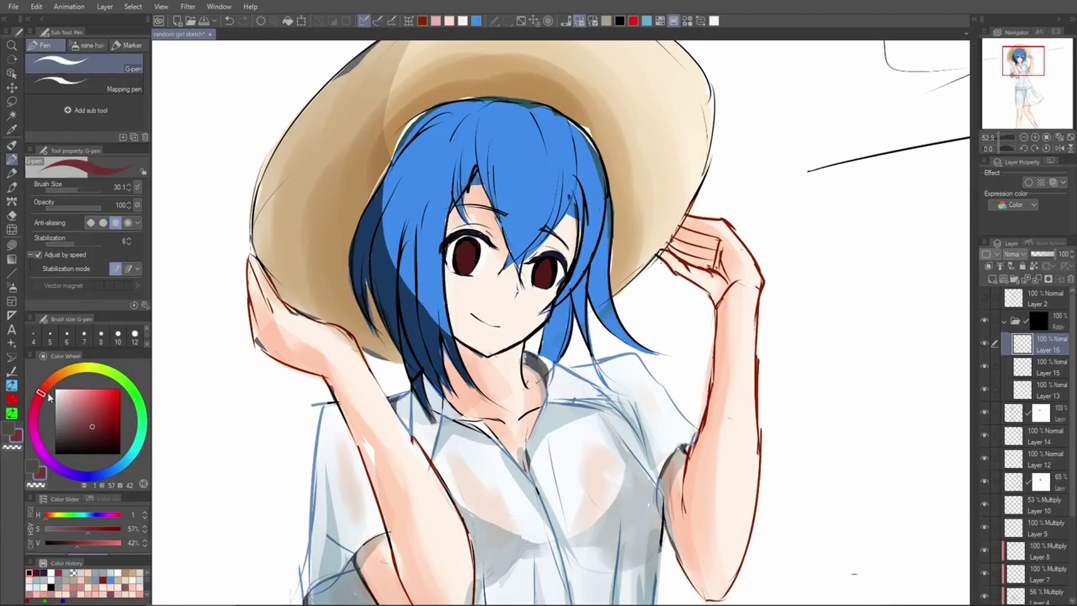
pyautogui.moveTo(43, 395); pyautogui.dragTo(53, 379)
pyautogui.moveTo(84, 417)
pyautogui.mouseDown()
pyautogui.moveTo(92, 405)
pyautogui.moveTo(43, 389)
pyautogui.moveTo(83, 395)
pyautogui.mouseUp()
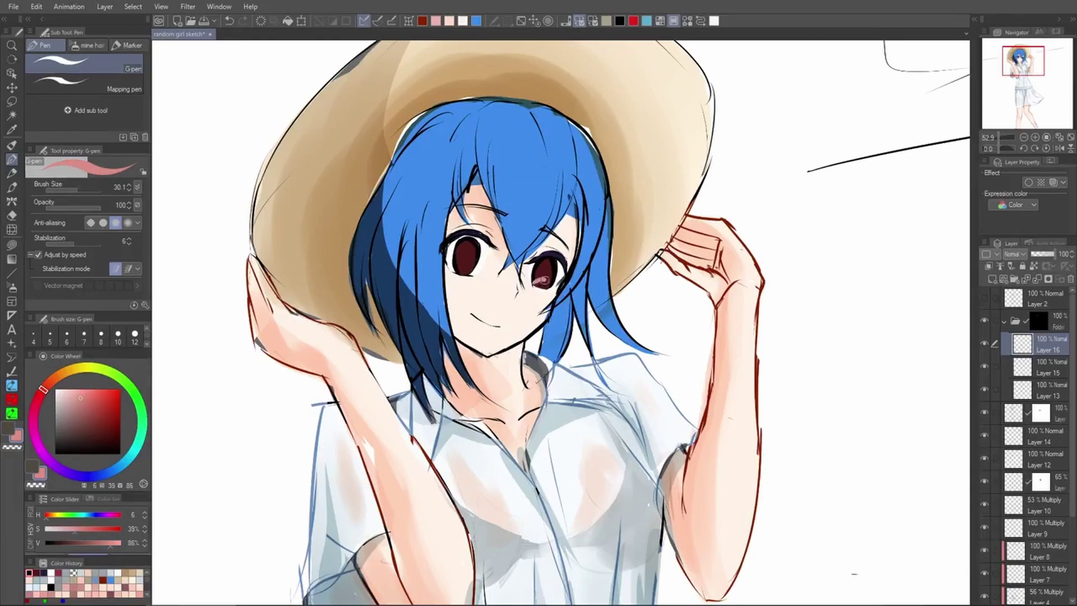
pyautogui.moveTo(536, 280); pyautogui.dragTo(541, 283)
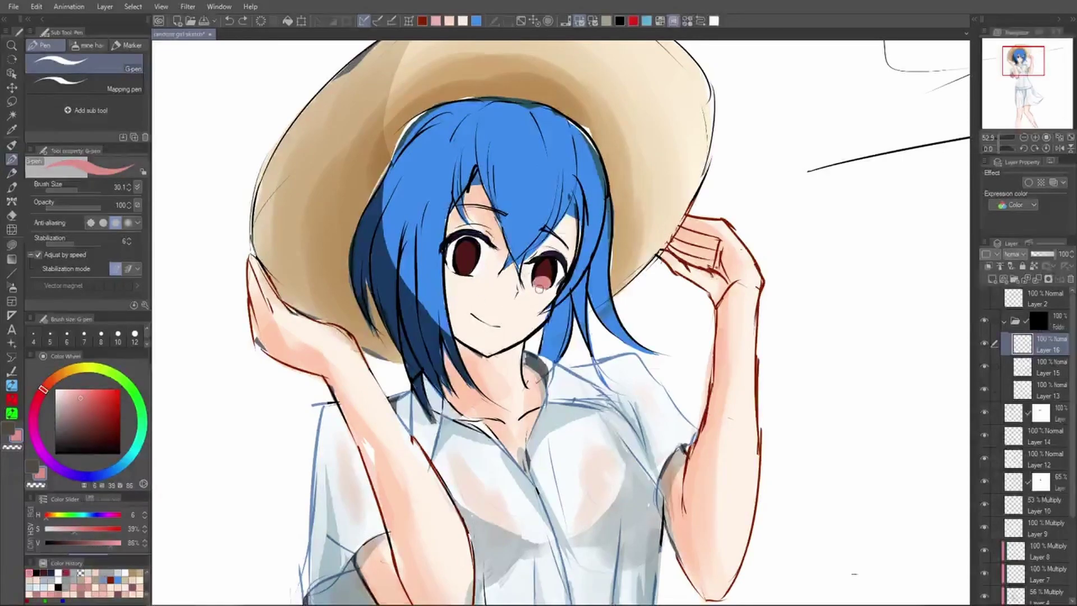
pyautogui.moveTo(539, 288); pyautogui.dragTo(537, 282)
pyautogui.moveTo(466, 278); pyautogui.dragTo(463, 271)
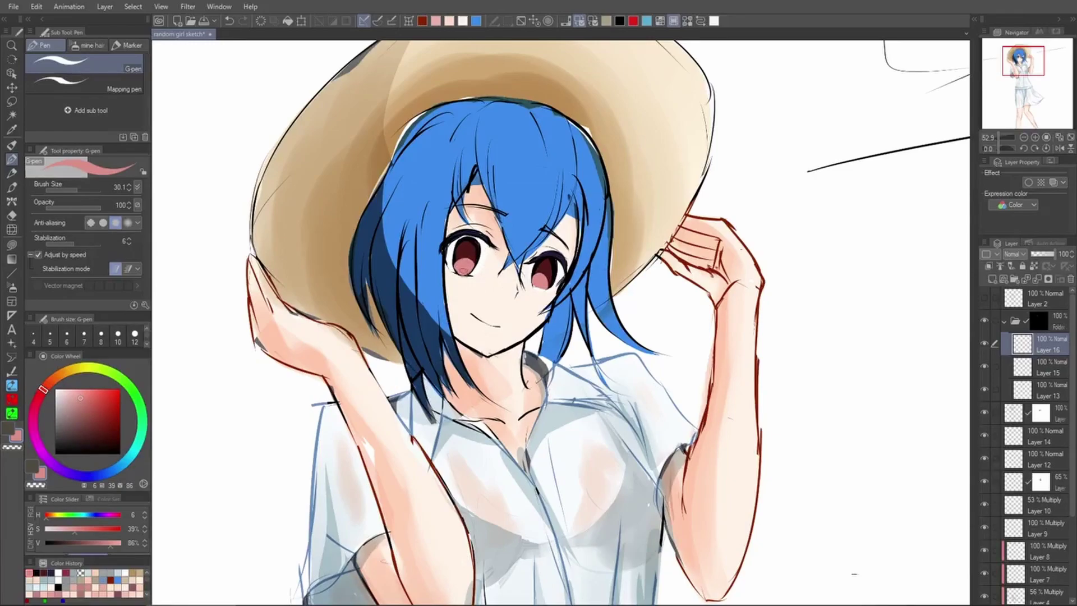
# Paint lighter pink (H 6, S 28, V 90) in the centers of the irises, undoing weak strokes and refining the shapes with transparent color
pyautogui.click(77, 391)
pyautogui.moveTo(466, 276); pyautogui.dragTo(465, 270)
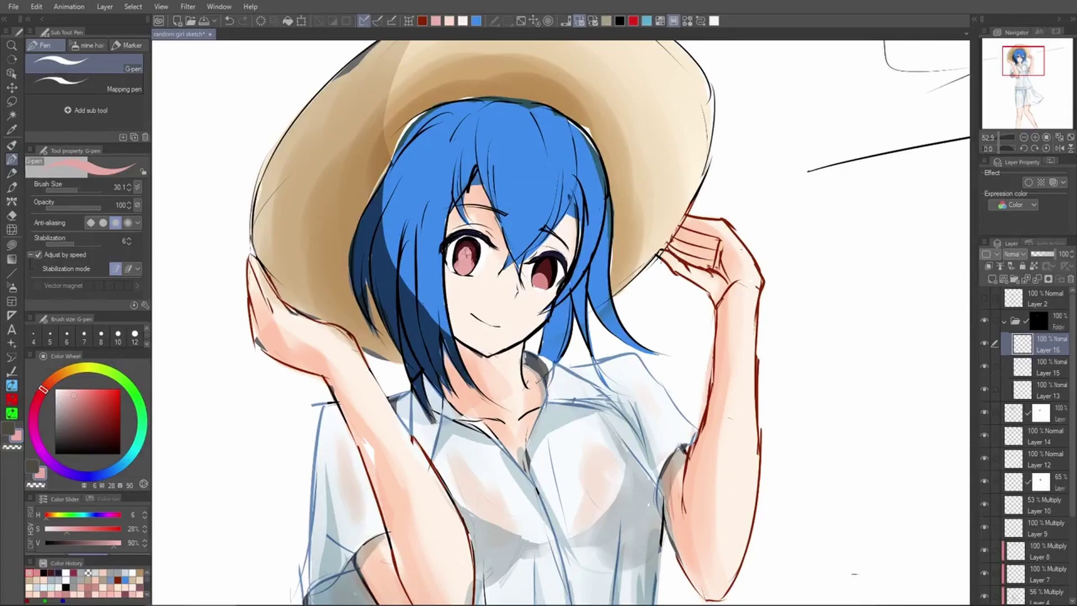
pyautogui.hotkey('ctrl', 'z')
pyautogui.hotkey('ctrl', 'z')
pyautogui.press('c')
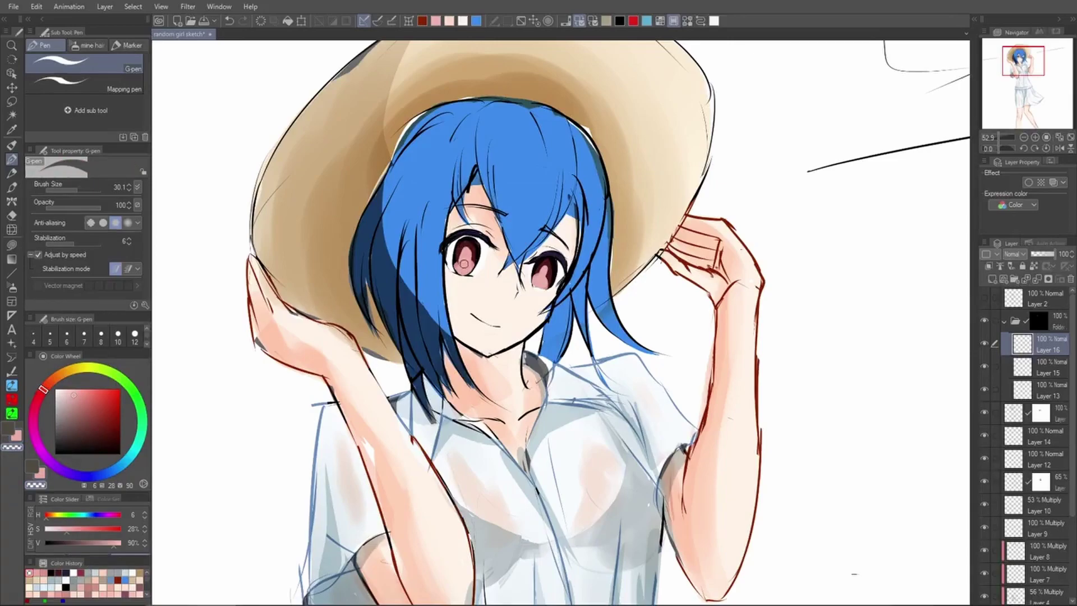
pyautogui.press('x')
pyautogui.moveTo(461, 260); pyautogui.dragTo(467, 269)
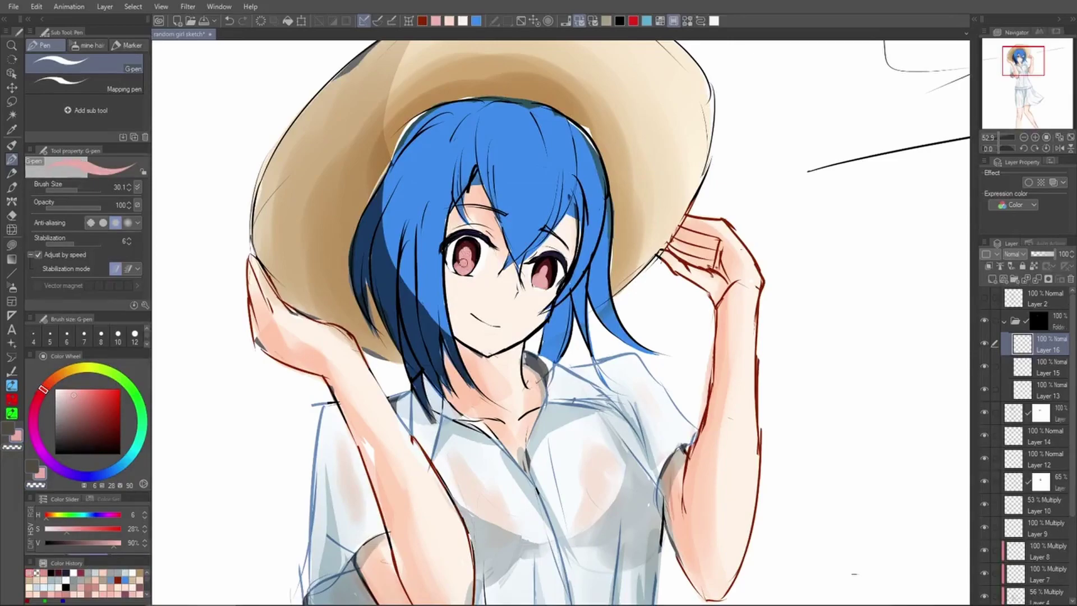
# Add a Soft light layer and brush vivid red (H 6, S 66, V 96) over both irises with the G-pen at size 119.6
pyautogui.scroll(-3, 657, 307)
pyautogui.scroll(3, 657, 306)
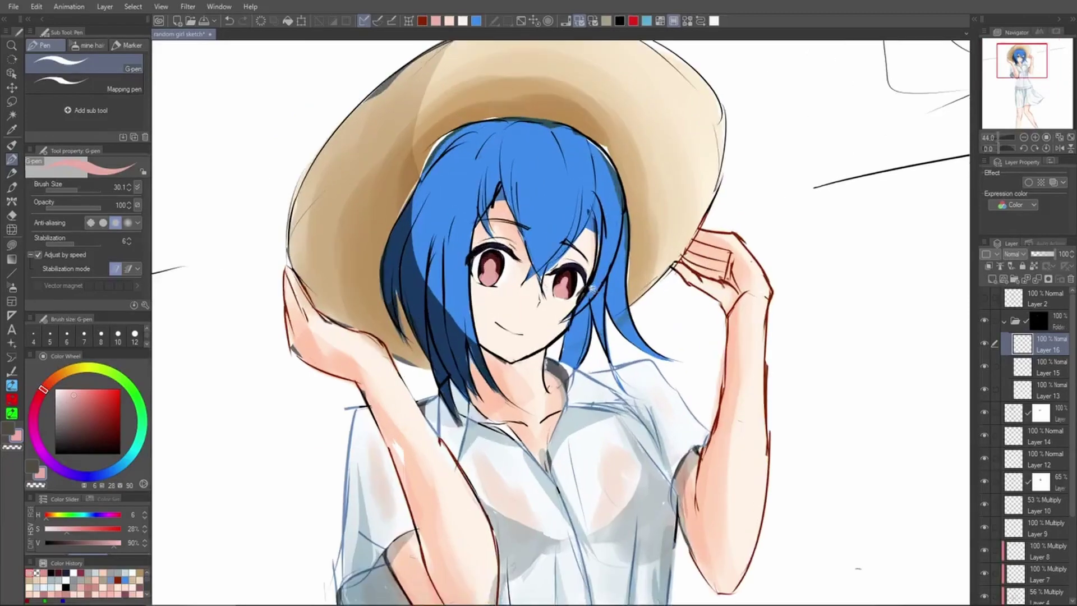
pyautogui.scroll(-3, 667, 317)
pyautogui.scroll(3, 676, 326)
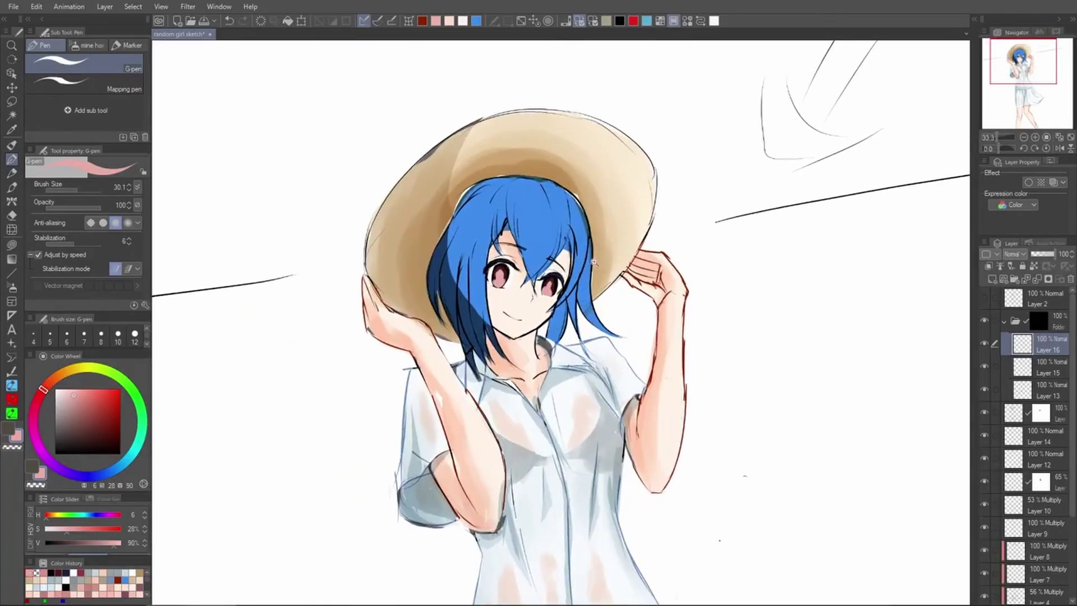
pyautogui.moveTo(74, 395); pyautogui.dragTo(99, 393)
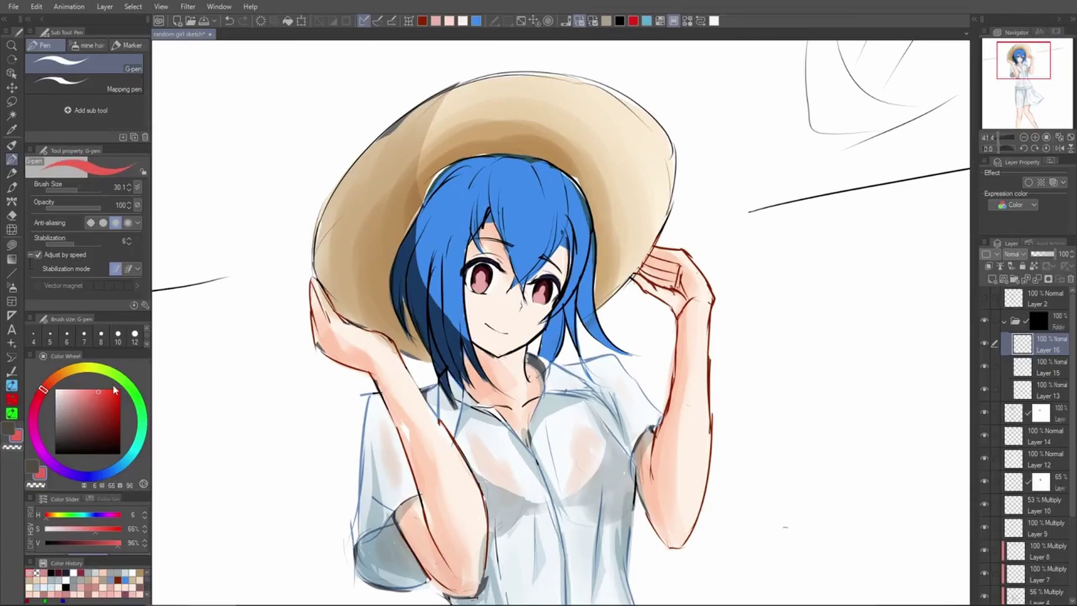
pyautogui.click(991, 278)
pyautogui.click(1014, 254)
pyautogui.click(1027, 409)
pyautogui.moveTo(489, 292)
pyautogui.mouseDown()
pyautogui.moveTo(502, 293)
pyautogui.moveTo(496, 312)
pyautogui.mouseUp()
pyautogui.hotkey('ctrl', 'z')
pyautogui.moveTo(487, 268)
pyautogui.mouseDown()
pyautogui.moveTo(480, 292)
pyautogui.moveTo(548, 310)
pyautogui.moveTo(544, 299)
pyautogui.mouseUp()
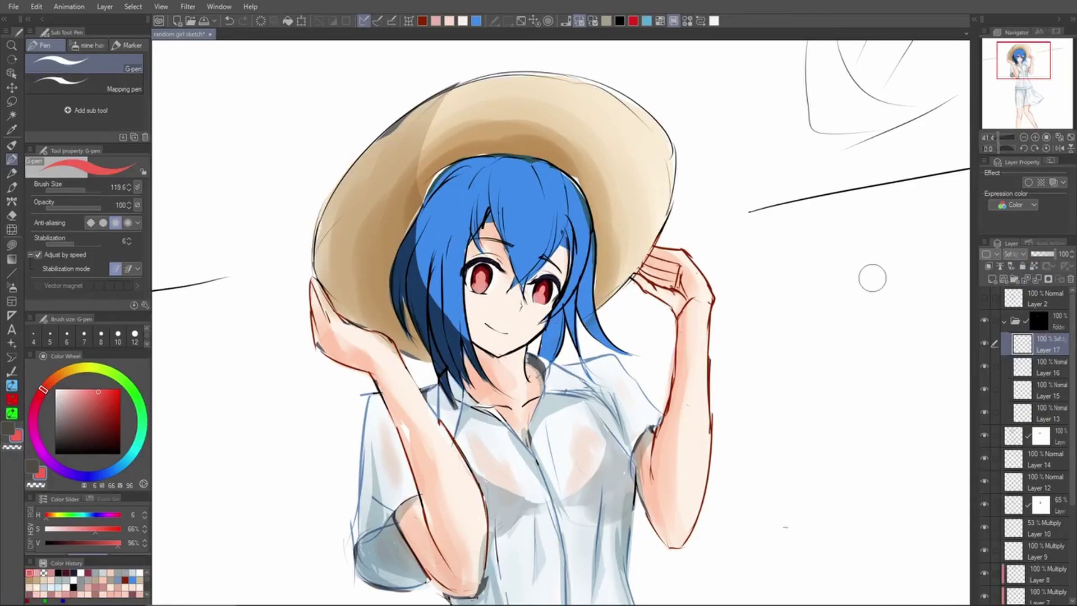
# Add a Normal layer above the Soft light layer and try deep red G-pen strokes in the larger eye's iris
pyautogui.click(992, 279)
pyautogui.click(1013, 253)
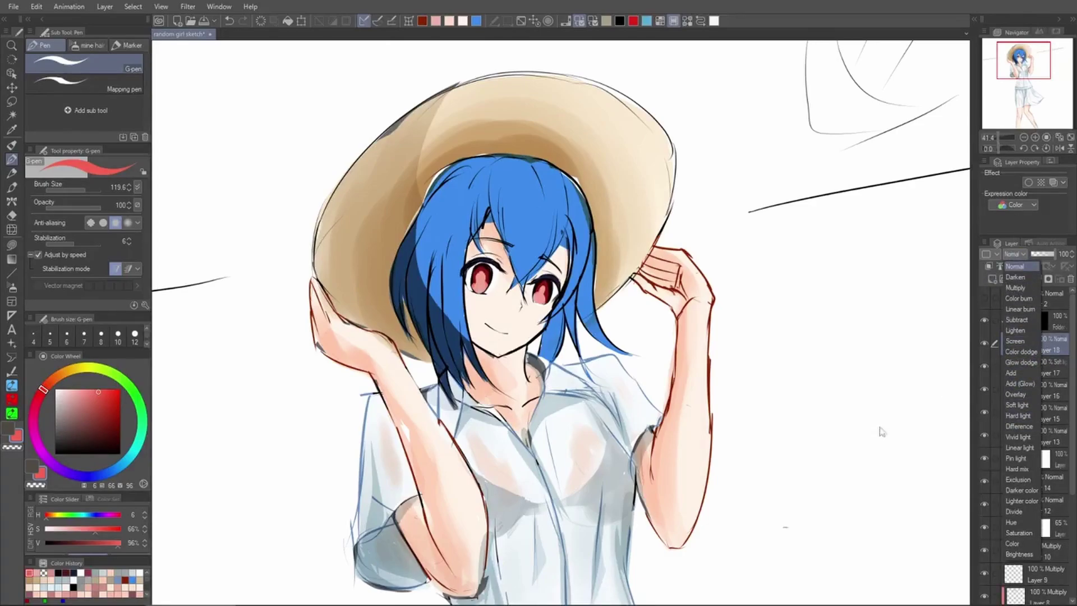
pyautogui.click(1024, 257)
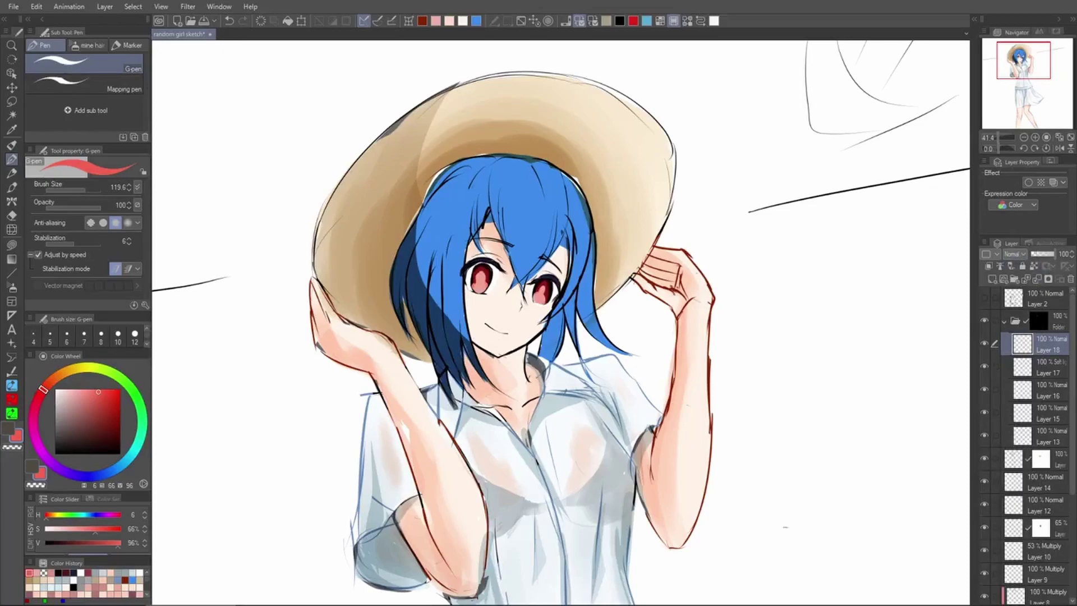
pyautogui.click(67, 449)
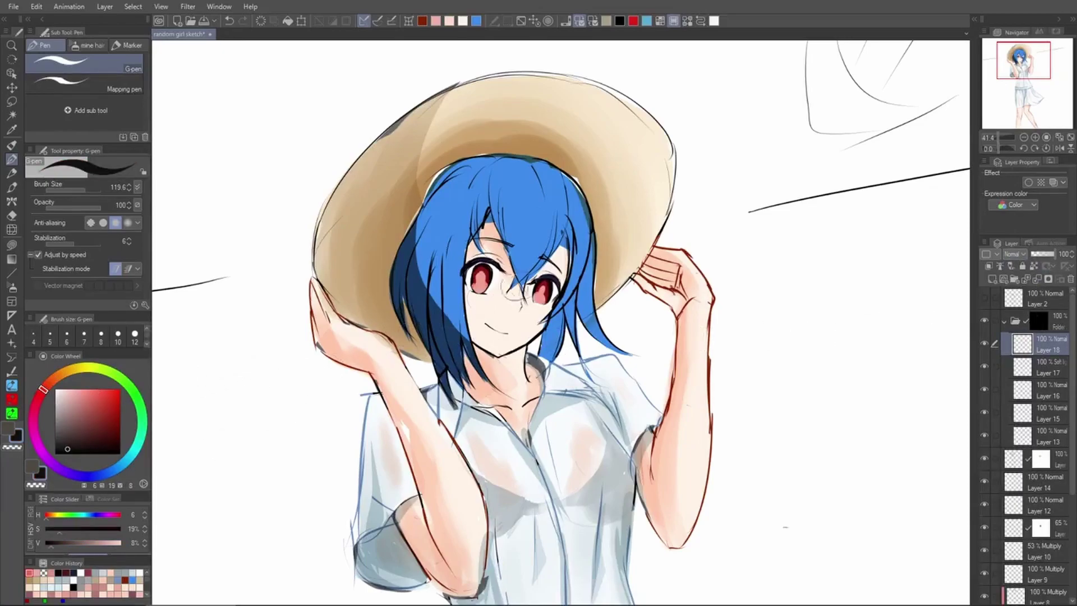
pyautogui.moveTo(119, 398); pyautogui.dragTo(120, 422)
pyautogui.scroll(4, 480, 286)
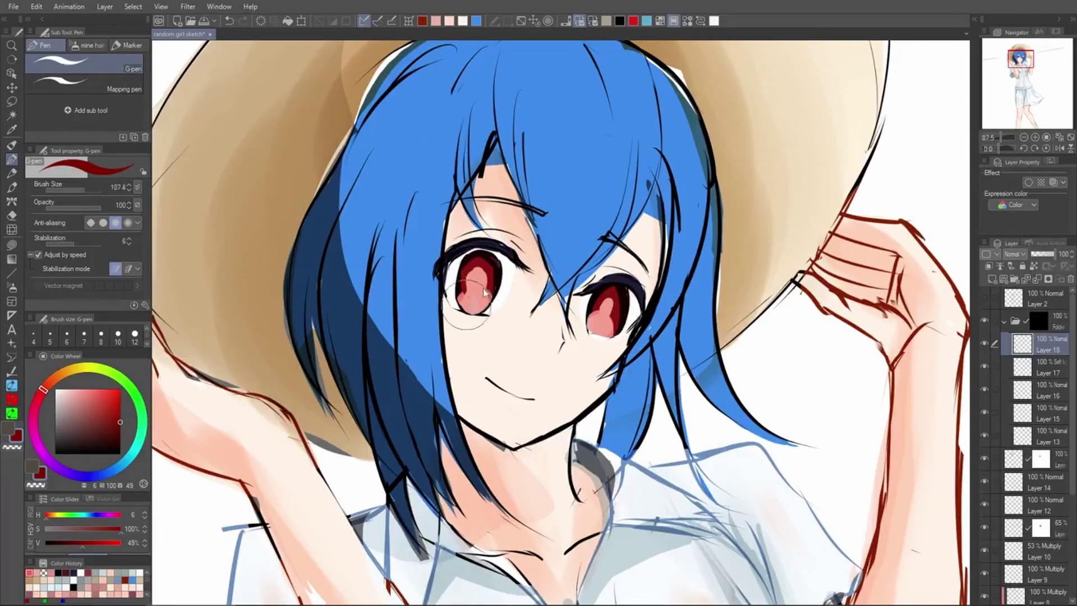
pyautogui.hotkey('ctrl', 'z')
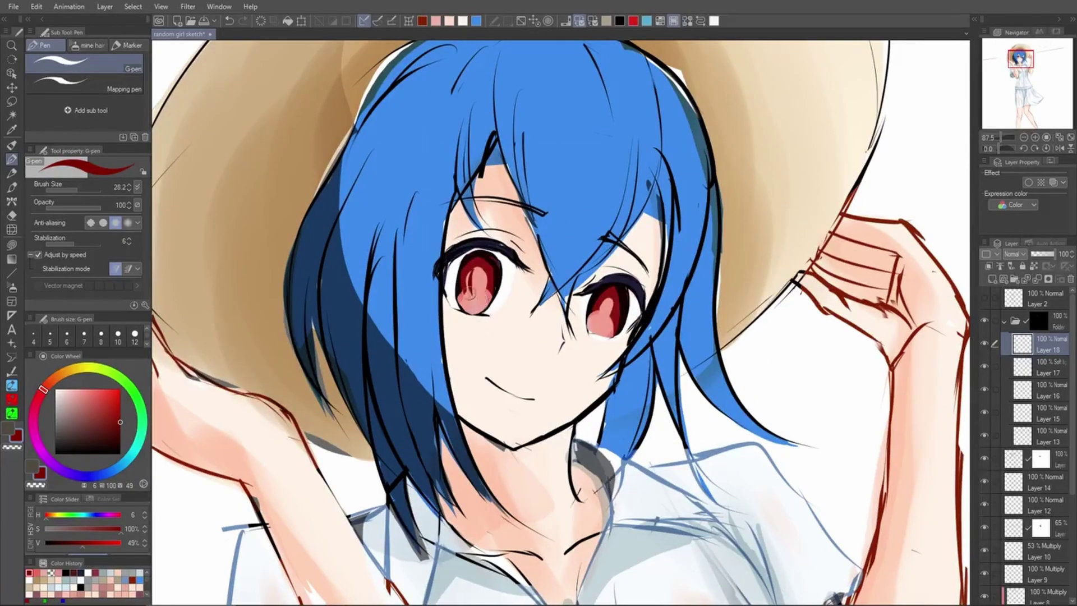
# Draw dark maroon pupil details (H 6, S 100, V 17) in the larger eye with the G-pen at size 28.2
pyautogui.moveTo(120, 426); pyautogui.dragTo(121, 437)
pyautogui.hotkey('ctrl', 'z')
pyautogui.moveTo(474, 274)
pyautogui.mouseDown()
pyautogui.moveTo(455, 298)
pyautogui.moveTo(491, 299)
pyautogui.mouseUp()
pyautogui.hotkey('ctrl', 'z')
pyautogui.hotkey('ctrl', 'z')
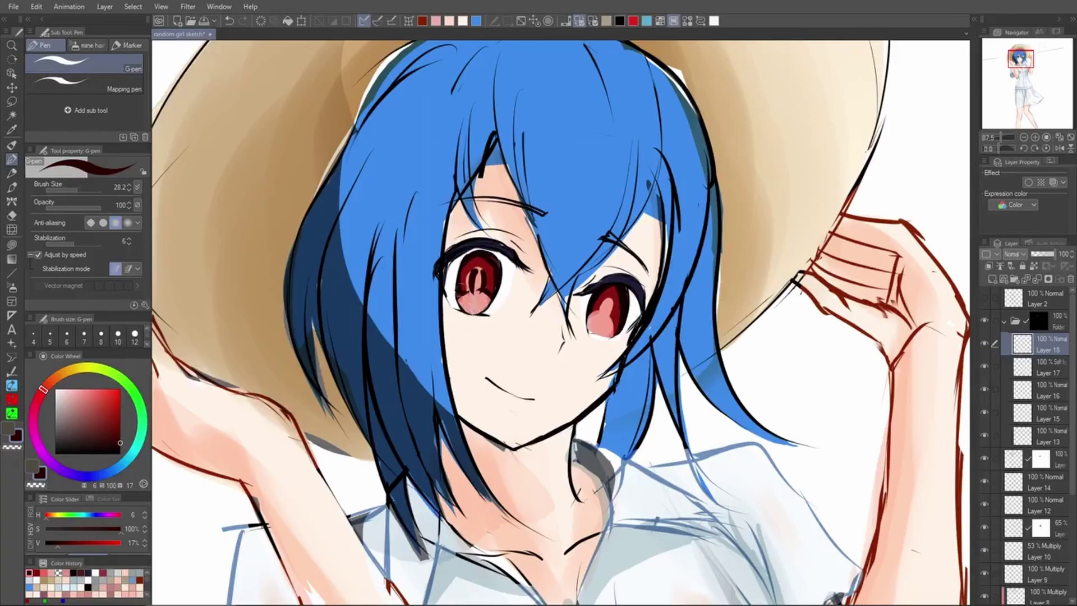
# Darken the edges and pupils of both irises with dark maroon strokes, trimming around the pink centers with transparent color
pyautogui.moveTo(463, 273)
pyautogui.mouseDown()
pyautogui.moveTo(471, 258)
pyautogui.moveTo(465, 310)
pyautogui.mouseUp()
pyautogui.moveTo(499, 267); pyautogui.dragTo(489, 306)
pyautogui.moveTo(589, 307)
pyautogui.mouseDown()
pyautogui.moveTo(599, 335)
pyautogui.moveTo(589, 329)
pyautogui.moveTo(608, 338)
pyautogui.moveTo(586, 337)
pyautogui.moveTo(628, 334)
pyautogui.moveTo(612, 337)
pyautogui.mouseUp()
pyautogui.hotkey('ctrl', 'z')
pyautogui.moveTo(597, 281)
pyautogui.mouseDown()
pyautogui.moveTo(602, 328)
pyautogui.moveTo(602, 304)
pyautogui.moveTo(614, 315)
pyautogui.moveTo(602, 312)
pyautogui.moveTo(602, 327)
pyautogui.moveTo(602, 306)
pyautogui.moveTo(609, 323)
pyautogui.moveTo(602, 308)
pyautogui.moveTo(590, 337)
pyautogui.mouseUp()
pyautogui.hotkey('ctrl', 'z')
pyautogui.moveTo(437, 287)
pyautogui.mouseDown()
pyautogui.moveTo(440, 305)
pyautogui.moveTo(438, 275)
pyautogui.moveTo(439, 294)
pyautogui.mouseUp()
pyautogui.press('c')
pyautogui.moveTo(598, 315); pyautogui.dragTo(594, 334)
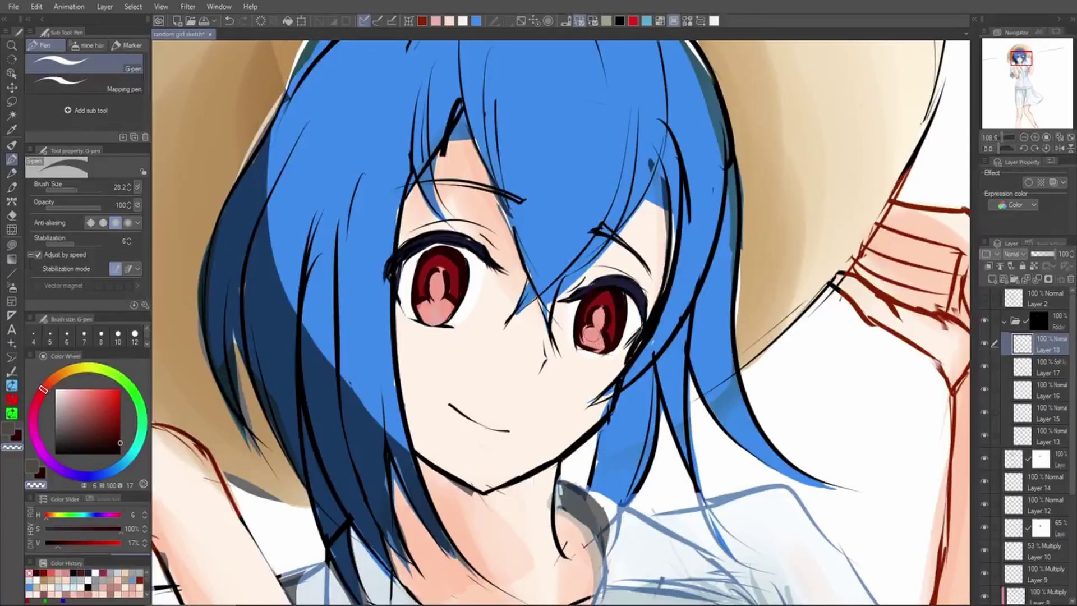
pyautogui.moveTo(431, 302); pyautogui.dragTo(434, 305)
# Add a new top layer in the eye folder with Color dodge blending, and try a stroke on the larger eye's iris
pyautogui.scroll(-5, 633, 342)
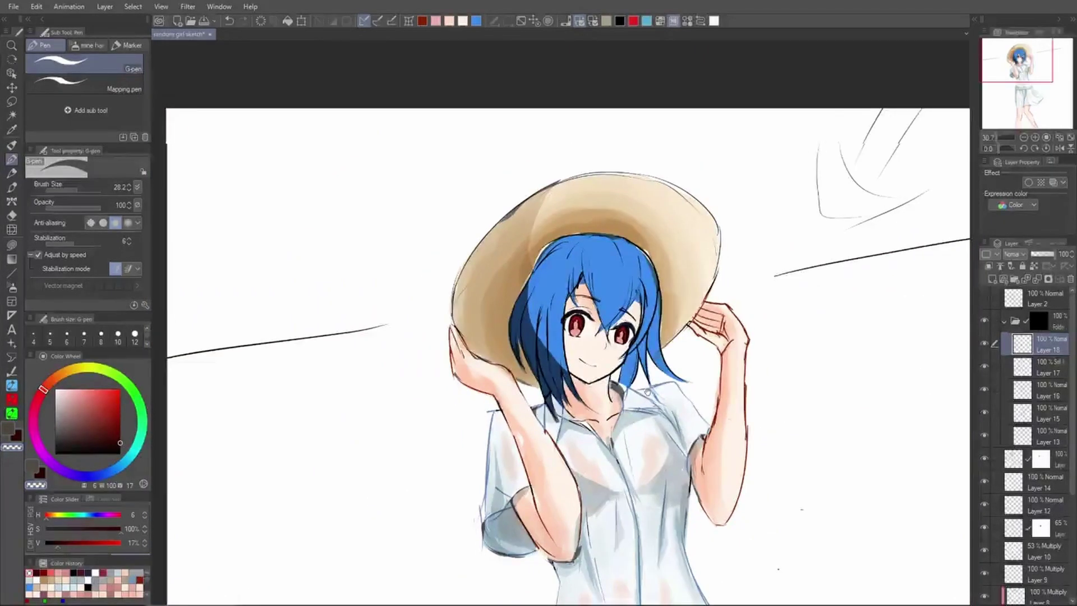
pyautogui.click(1013, 253)
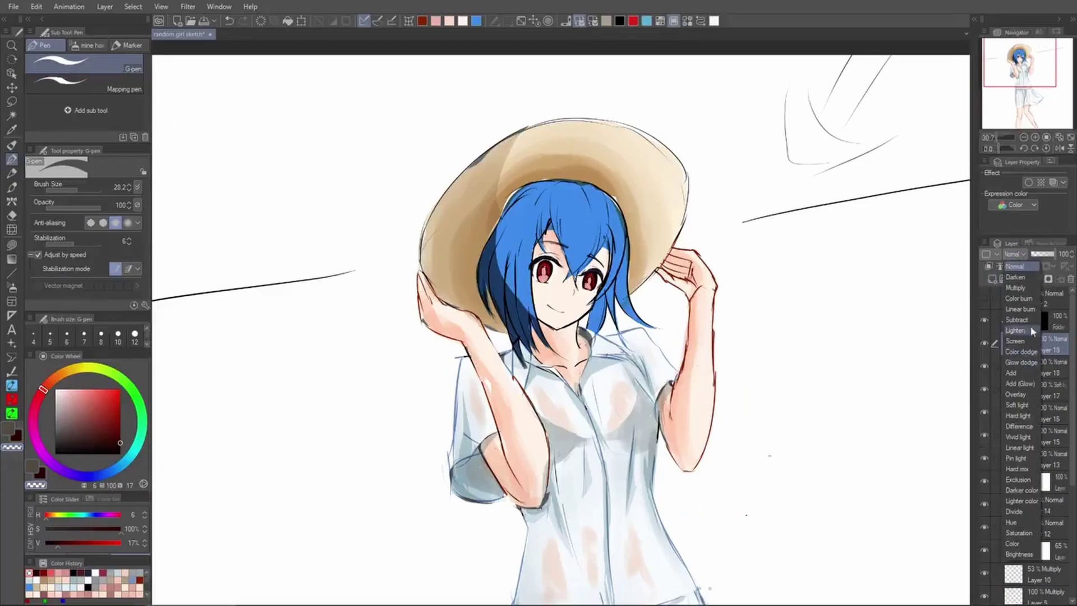
pyautogui.click(1030, 355)
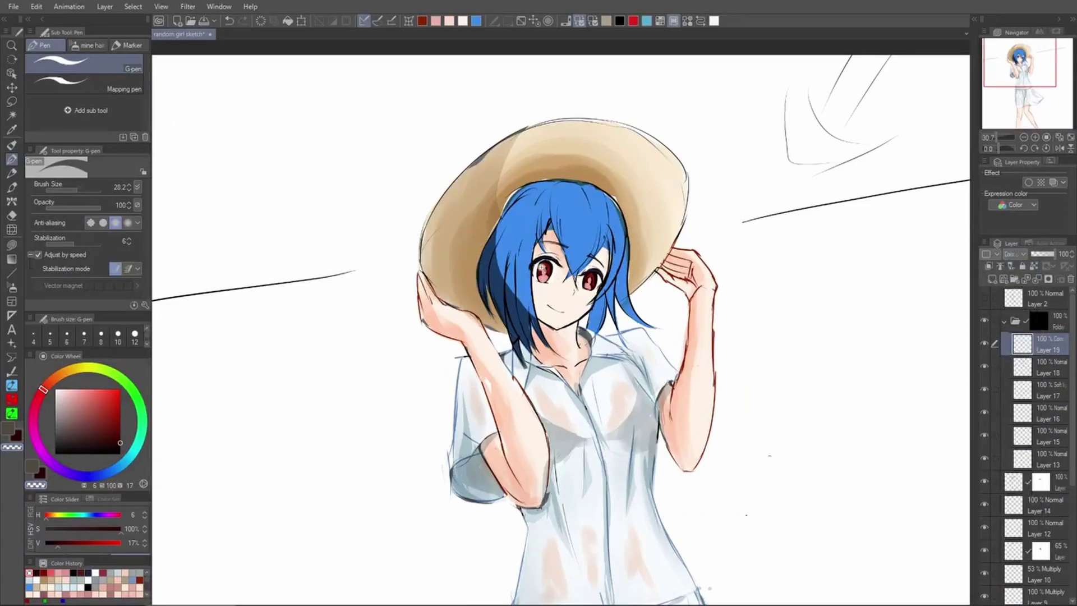
pyautogui.scroll(5, 543, 272)
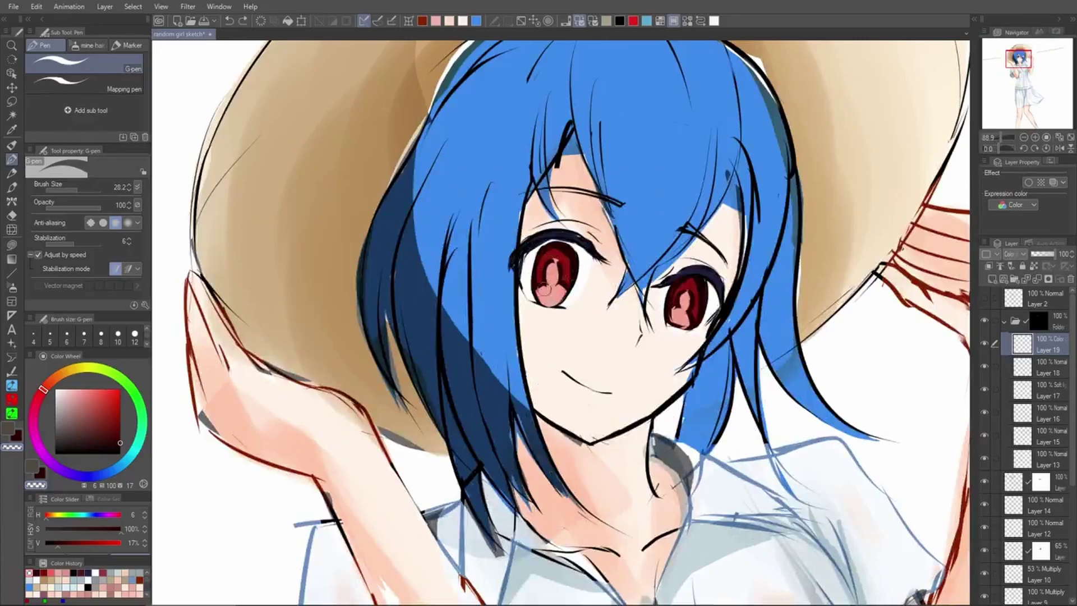
pyautogui.press('p')
pyautogui.press('p')
pyautogui.moveTo(542, 259); pyautogui.dragTo(562, 279)
# Return Layer 19 to Normal blending and try a pale pink stroke (H 6, S 27, V 96) on the larger iris at brush size 54.6
pyautogui.click(1010, 254)
pyautogui.click(1026, 265)
pyautogui.moveTo(109, 411); pyautogui.dragTo(72, 391)
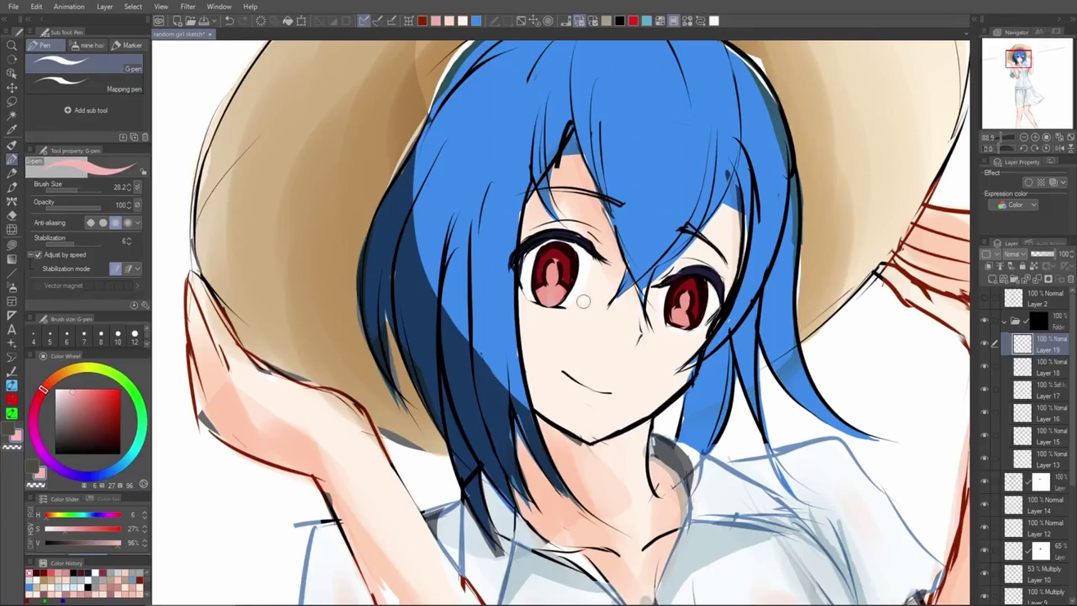
pyautogui.press(']')
pyautogui.press(']')
pyautogui.moveTo(554, 276); pyautogui.dragTo(549, 301)
pyautogui.hotkey('ctrl', 'z')
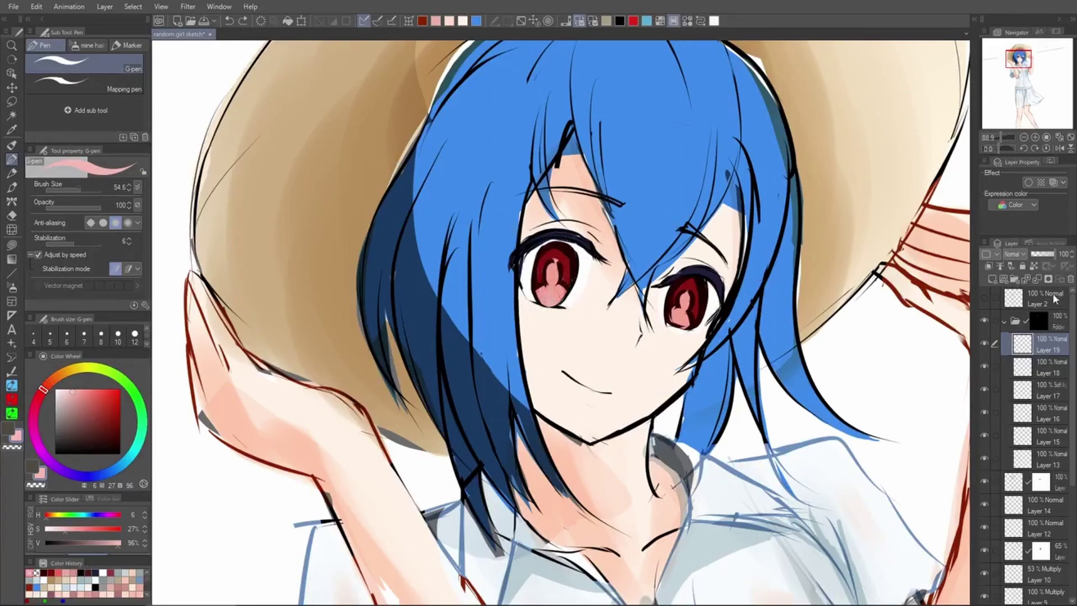
# Set Layer 19 to Screen blending and try pale pink strokes on the larger iris, undoing them
pyautogui.click(1013, 253)
pyautogui.click(1022, 346)
pyautogui.moveTo(560, 259)
pyautogui.mouseDown()
pyautogui.moveTo(541, 283)
pyautogui.moveTo(561, 256)
pyautogui.moveTo(539, 273)
pyautogui.mouseUp()
pyautogui.hotkey('ctrl', 'z')
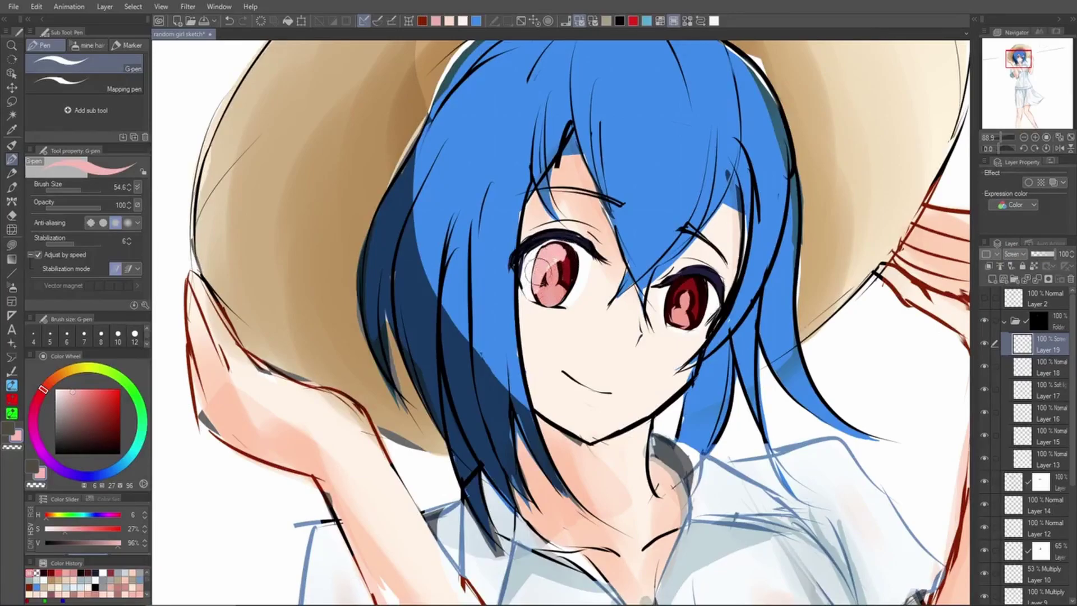
pyautogui.hotkey('ctrl', 'z')
pyautogui.hotkey('ctrl', 'z')
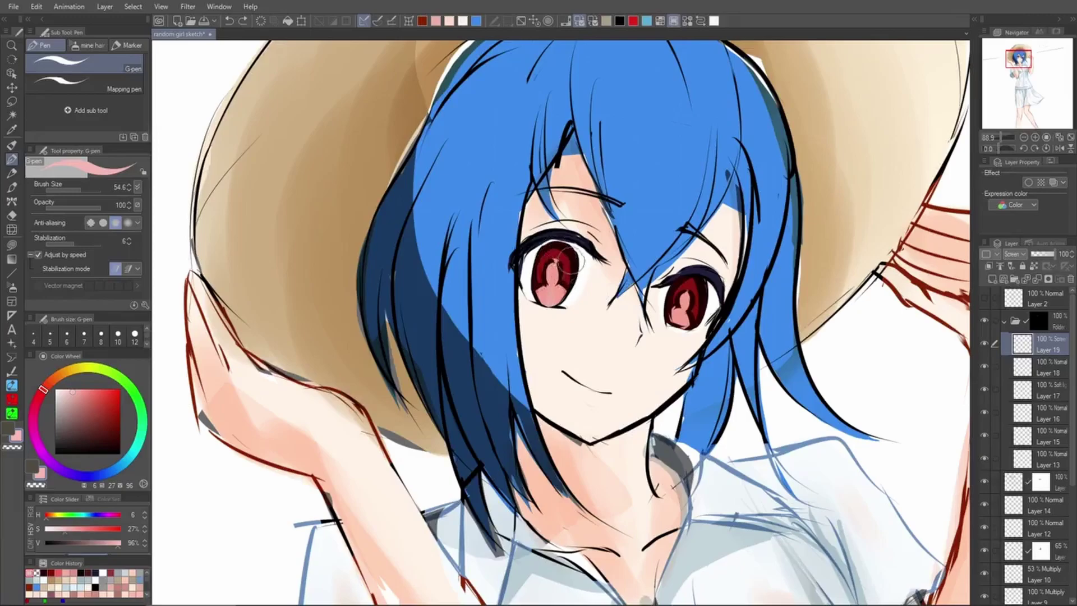
pyautogui.moveTo(564, 298); pyautogui.dragTo(537, 300)
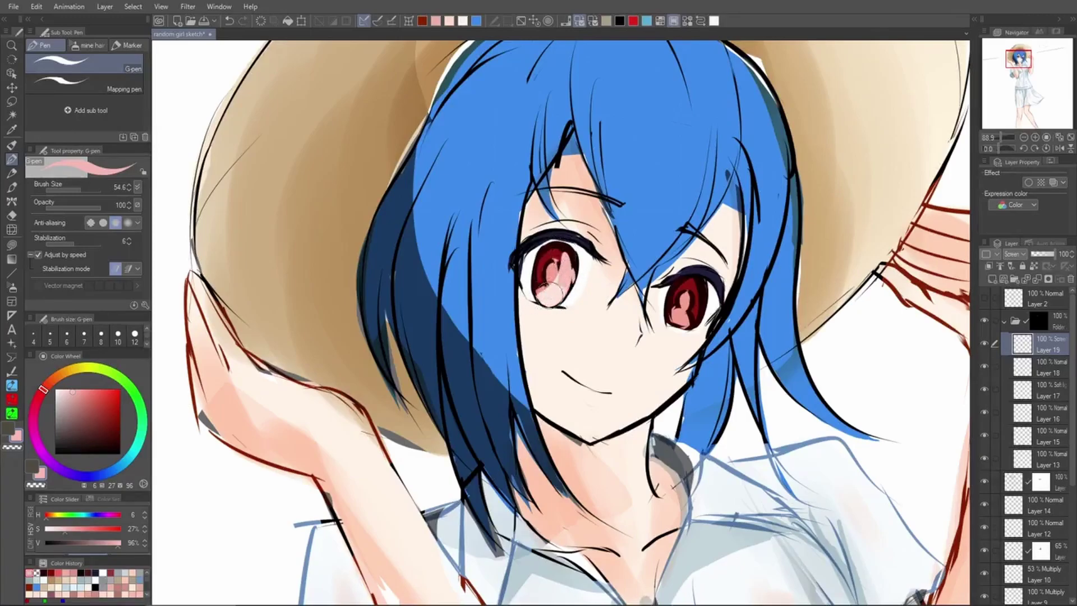
pyautogui.hotkey('ctrl', 'z')
# Paint a pale pink glow over both irises, lower Layer 19's opacity to 53%, and trim the smaller eye's glow with transparent color
pyautogui.moveTo(568, 270); pyautogui.dragTo(555, 303)
pyautogui.moveTo(697, 279)
pyautogui.mouseDown()
pyautogui.moveTo(661, 319)
pyautogui.moveTo(694, 306)
pyautogui.moveTo(697, 282)
pyautogui.moveTo(696, 317)
pyautogui.mouseUp()
pyautogui.moveTo(1051, 257); pyautogui.dragTo(1043, 257)
pyautogui.press('c')
pyautogui.moveTo(717, 292)
pyautogui.mouseDown()
pyautogui.moveTo(660, 336)
pyautogui.moveTo(680, 289)
pyautogui.moveTo(716, 315)
pyautogui.moveTo(688, 330)
pyautogui.moveTo(662, 317)
pyautogui.moveTo(688, 318)
pyautogui.moveTo(681, 326)
pyautogui.mouseUp()
pyautogui.press('c')
# Flip the canvas and trim the pale glow around both irises with transparent color at brush size 34.9
pyautogui.press('[')
pyautogui.press('[')
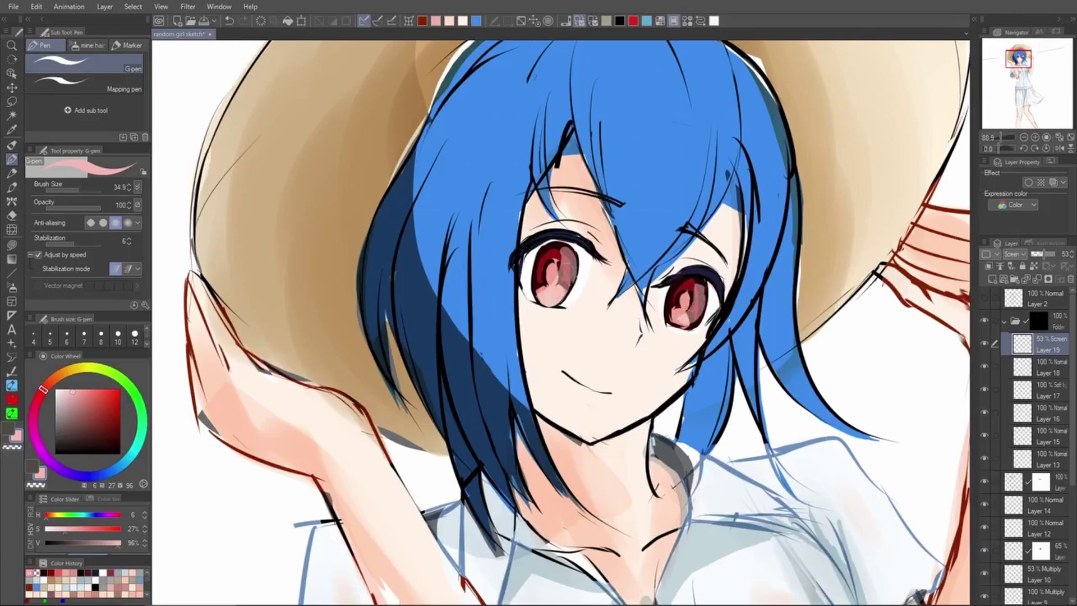
pyautogui.press('x')
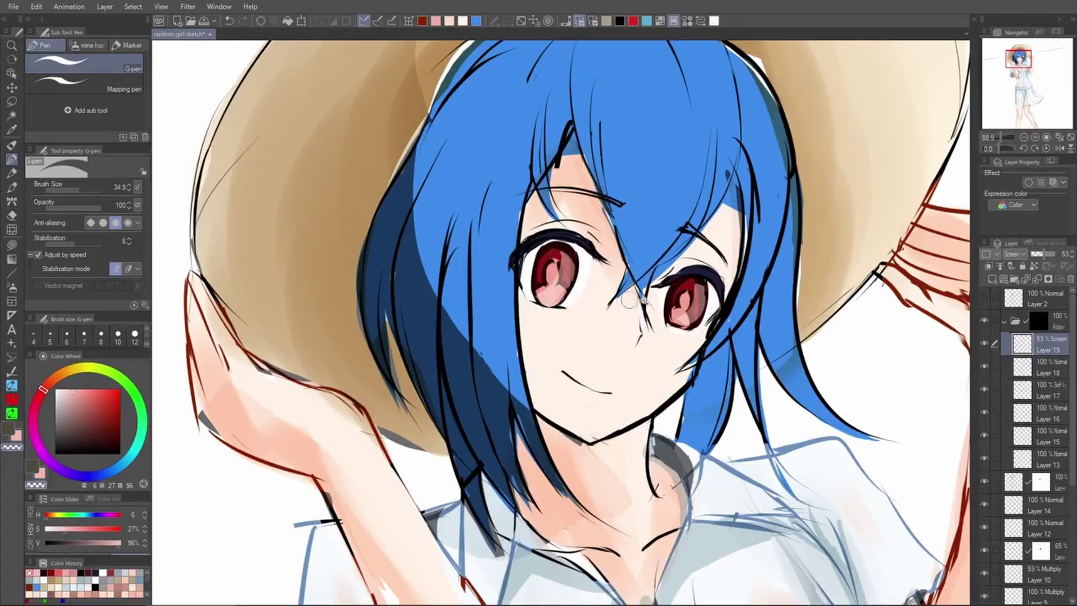
pyautogui.moveTo(644, 301); pyautogui.dragTo(589, 347)
pyautogui.press('h')
pyautogui.scroll(5, 508, 291)
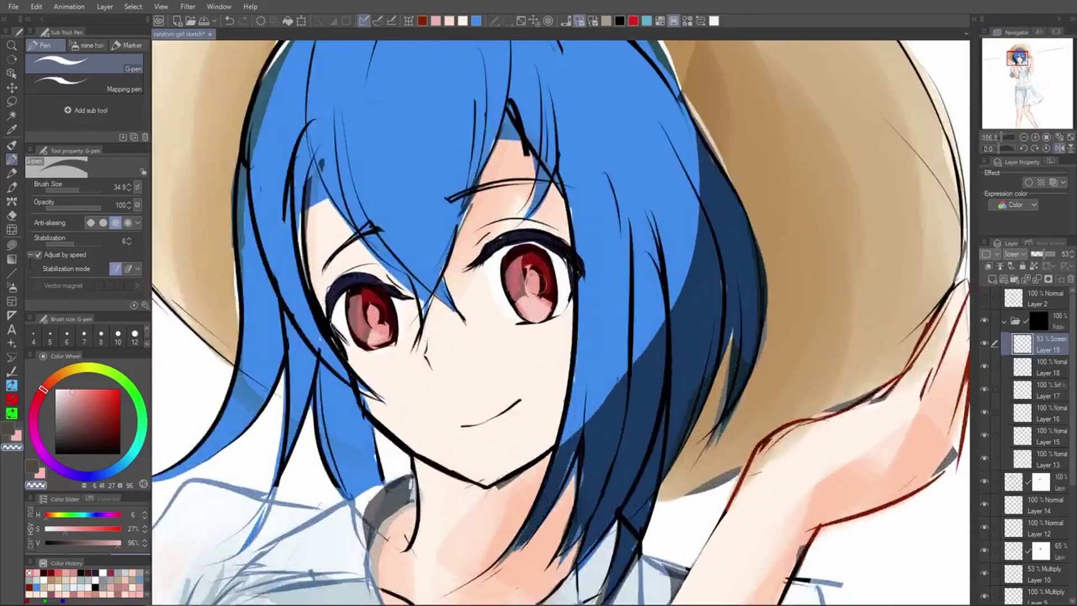
pyautogui.moveTo(531, 266)
pyautogui.mouseDown()
pyautogui.moveTo(531, 314)
pyautogui.moveTo(527, 260)
pyautogui.moveTo(512, 288)
pyautogui.moveTo(515, 320)
pyautogui.moveTo(530, 322)
pyautogui.mouseUp()
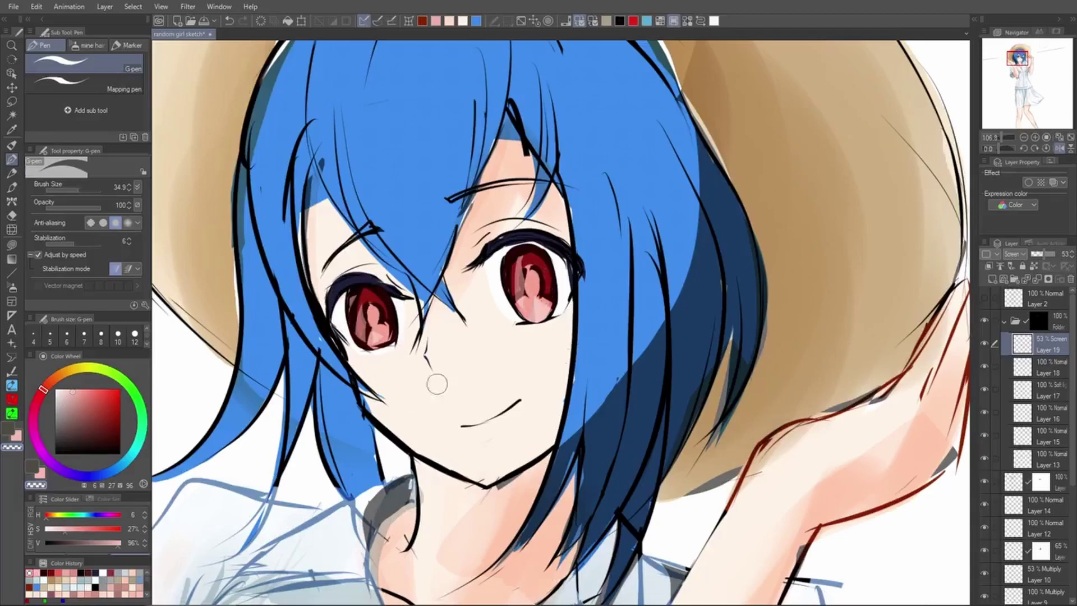
pyautogui.scroll(-4, 425, 447)
# Add a new layer at the top of the eye folder and paint white highlights in the larger eye with mine Round mixing brush 2 at size 15.2
pyautogui.press('b')
pyautogui.moveTo(947, 400); pyautogui.dragTo(869, 393)
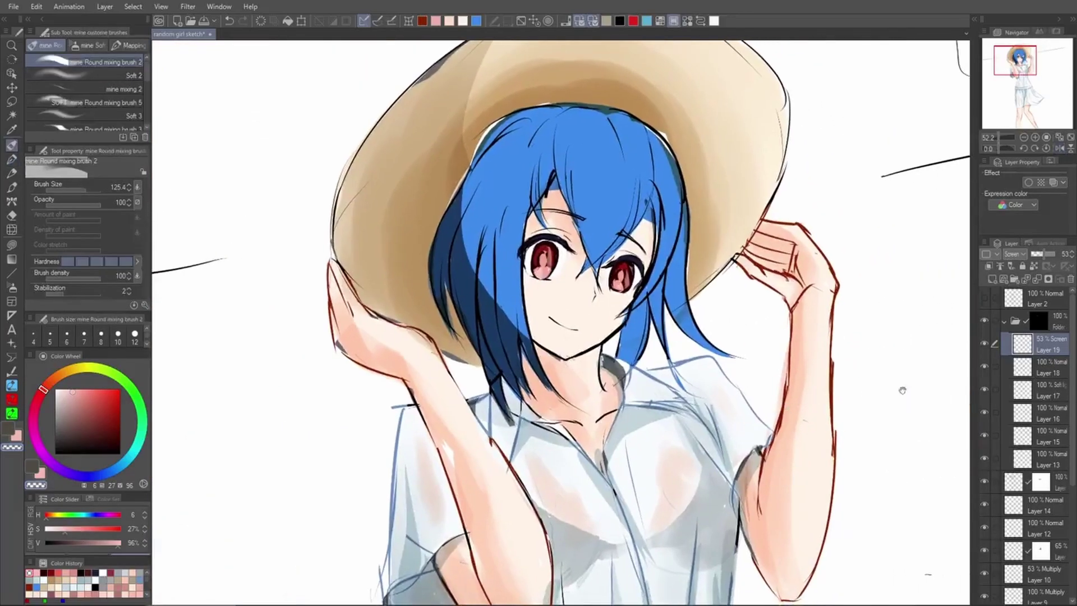
pyautogui.click(993, 279)
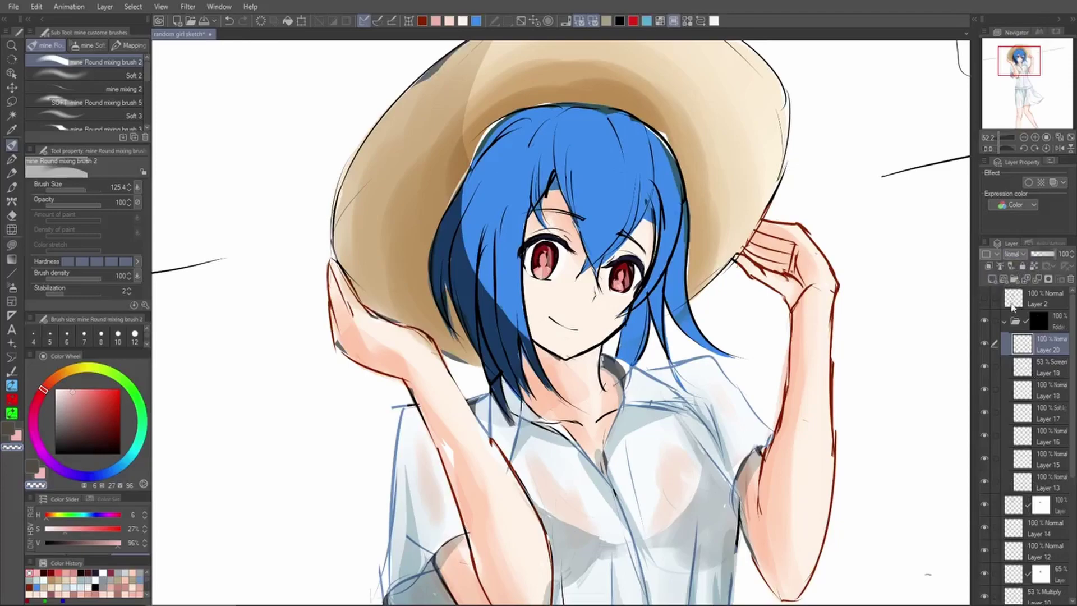
pyautogui.click(102, 573)
pyautogui.scroll(3, 536, 261)
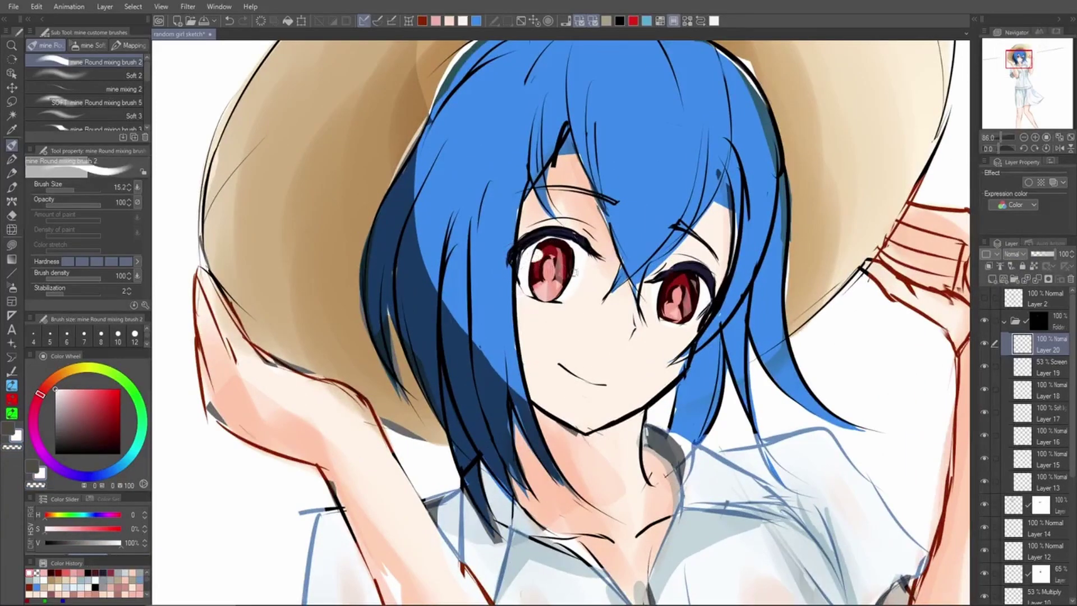
pyautogui.hotkey('ctrl', 'z')
pyautogui.moveTo(539, 252); pyautogui.dragTo(540, 259)
# Switch the eye folder's mask off and on to compare, and add a white highlight to the smaller eye's iris
pyautogui.keyDown('shift'); pyautogui.click(1038, 324); pyautogui.keyUp('shift')
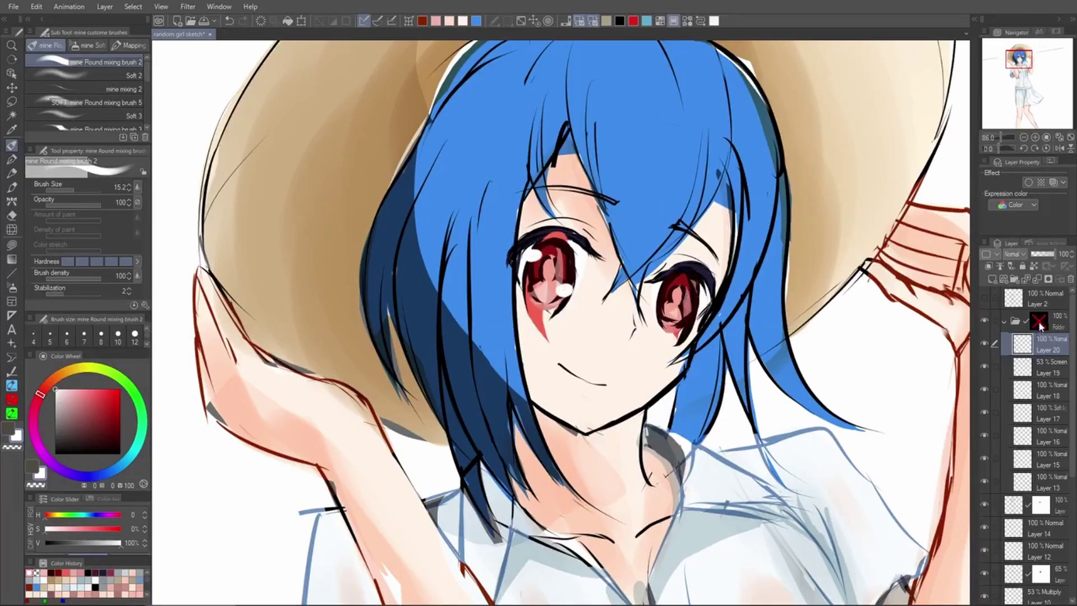
pyautogui.keyDown('shift'); pyautogui.click(1039, 325); pyautogui.keyUp('shift')
pyautogui.moveTo(695, 309); pyautogui.dragTo(688, 319)
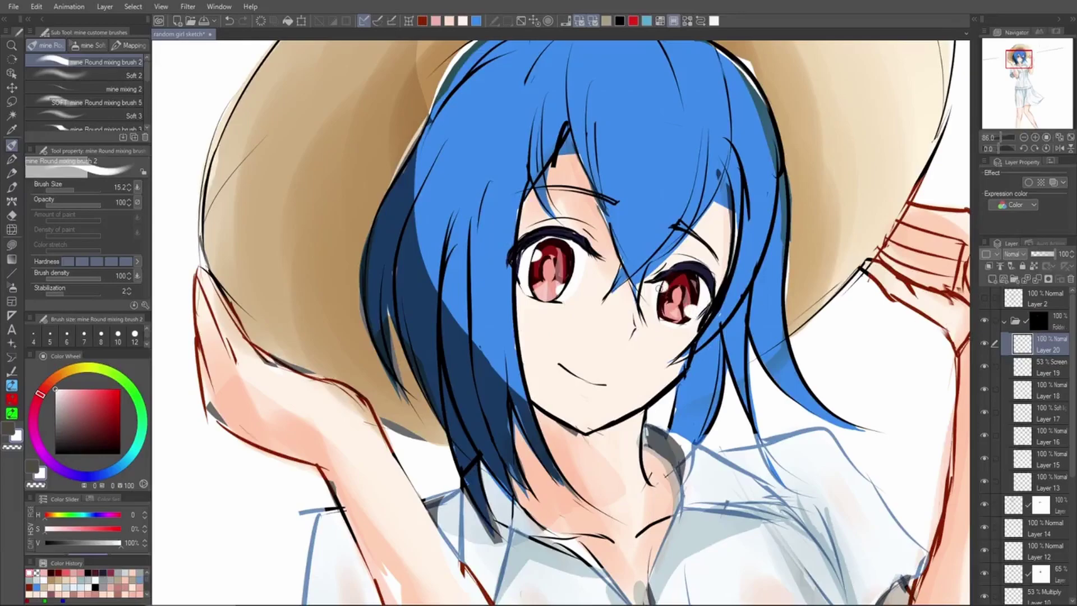
pyautogui.scroll(-3, 755, 300)
pyautogui.moveTo(779, 391); pyautogui.dragTo(704, 360)
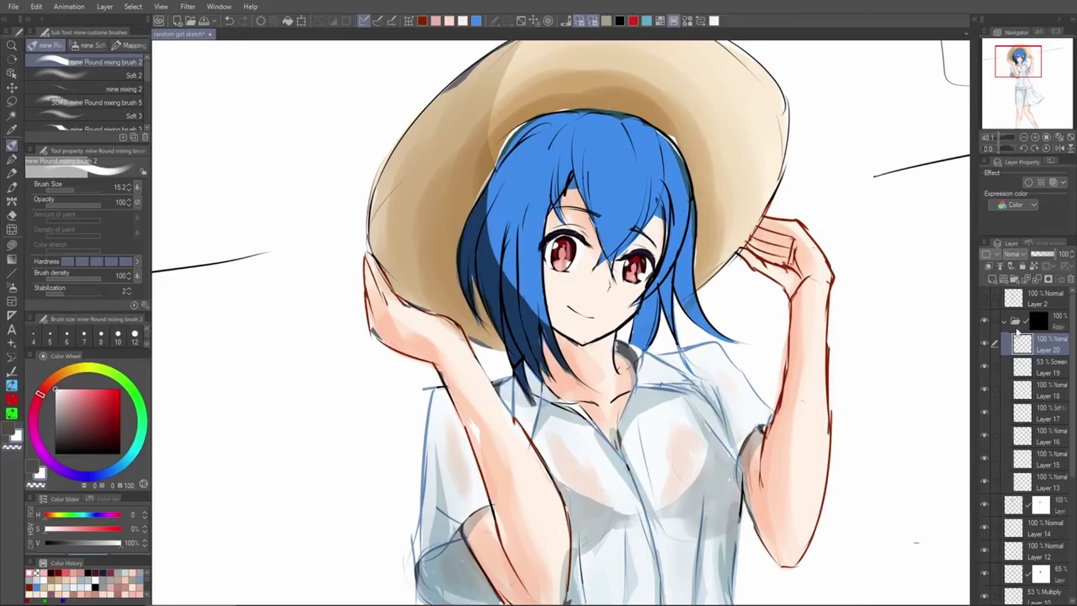
# Add a new Color dodge layer at the top of the eye folder and sample the hair's bright blue (H 213, S 74, V 93)
pyautogui.click(992, 279)
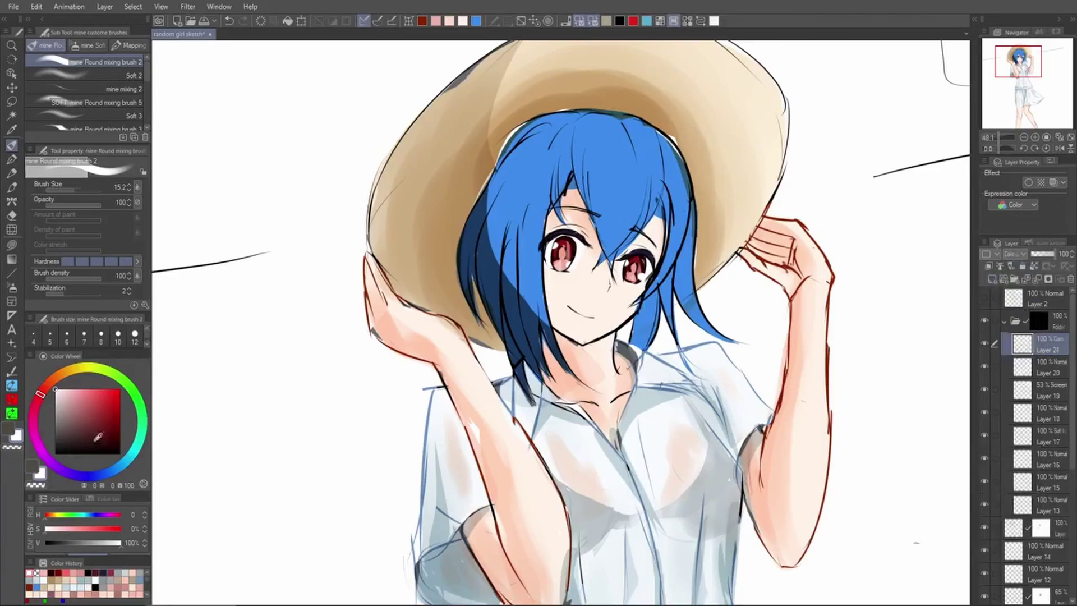
pyautogui.click(118, 467)
pyautogui.click(109, 419)
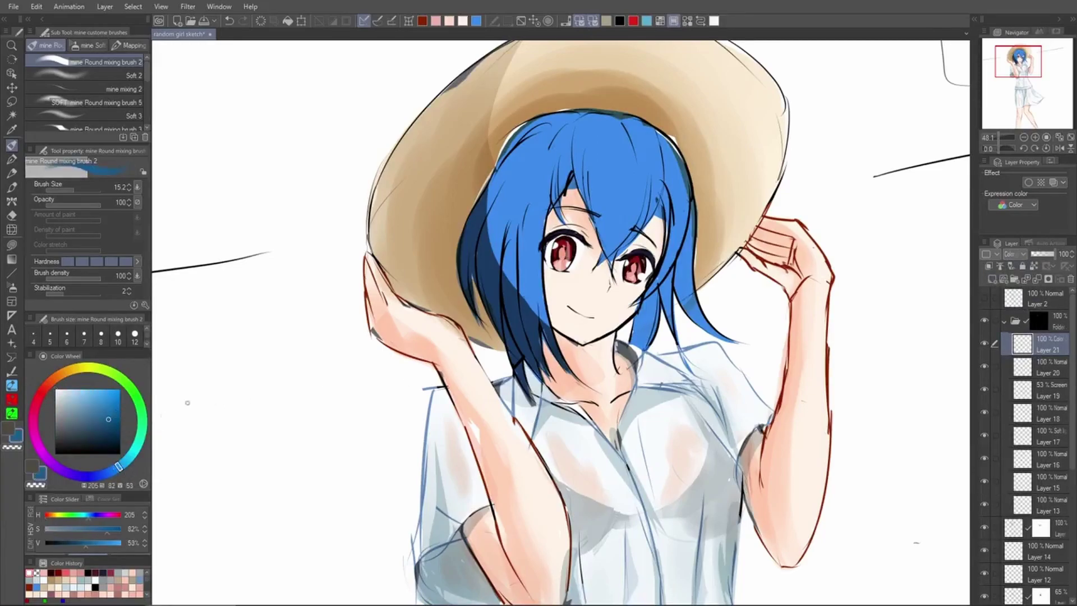
pyautogui.keyDown('alt'); pyautogui.click(537, 188); pyautogui.keyUp('alt')
pyautogui.scroll(3, 568, 238)
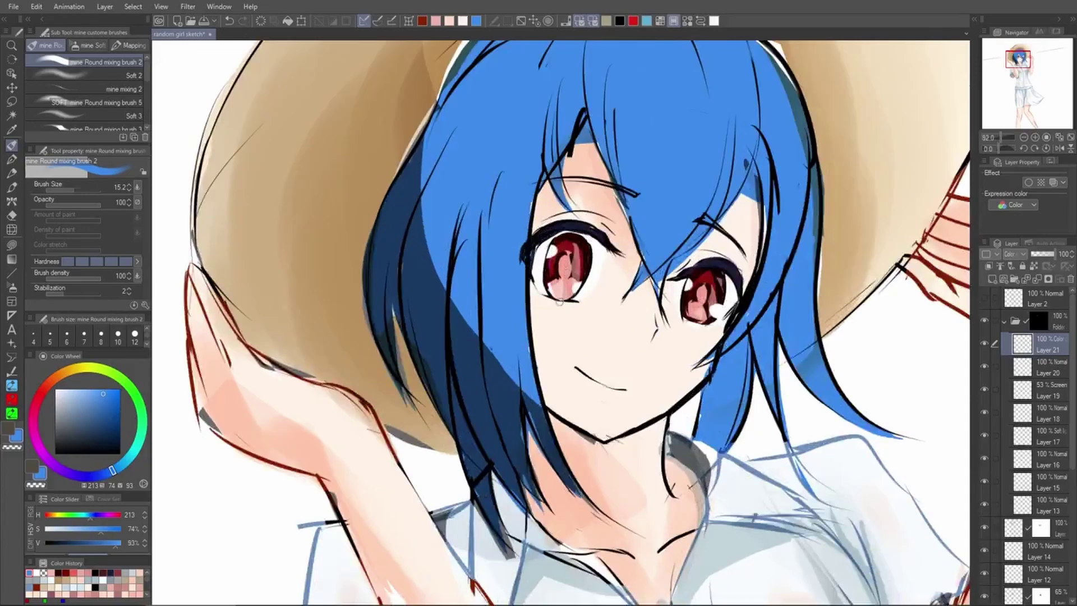
# Paint a blue dodge glow along the upper edges of both irises, undoing the unwanted strokes
pyautogui.hotkey('ctrl', 'z')
pyautogui.moveTo(554, 258)
pyautogui.mouseDown()
pyautogui.moveTo(553, 279)
pyautogui.moveTo(580, 281)
pyautogui.moveTo(576, 244)
pyautogui.mouseUp()
pyautogui.hotkey('ctrl', 'z')
pyautogui.hotkey('ctrl', 'z')
pyautogui.hotkey('ctrl', 'z')
pyautogui.scroll(-4, 685, 305)
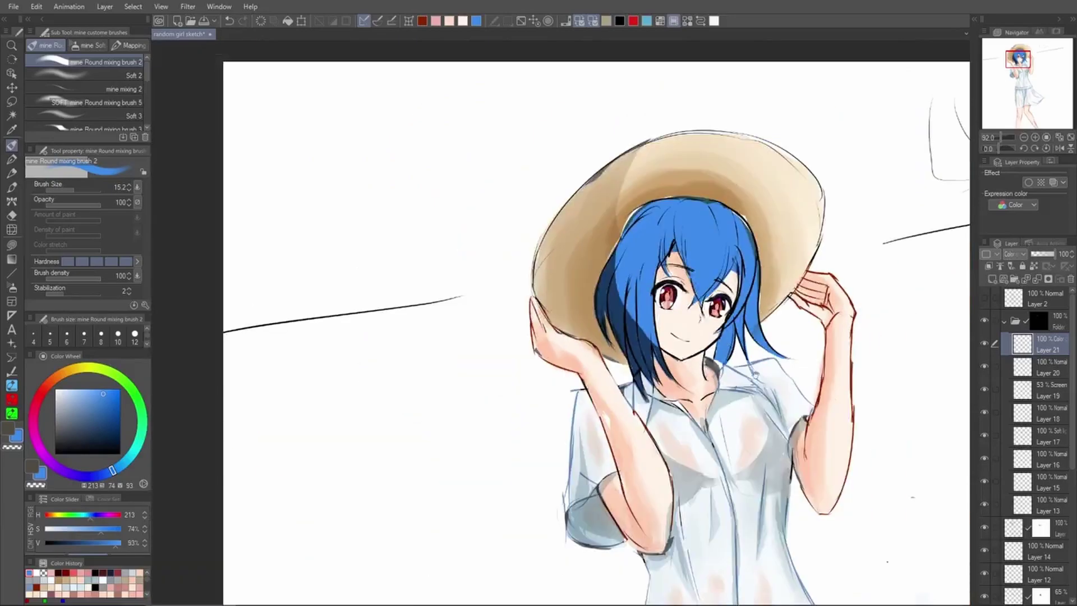
pyautogui.scroll(2, 583, 246)
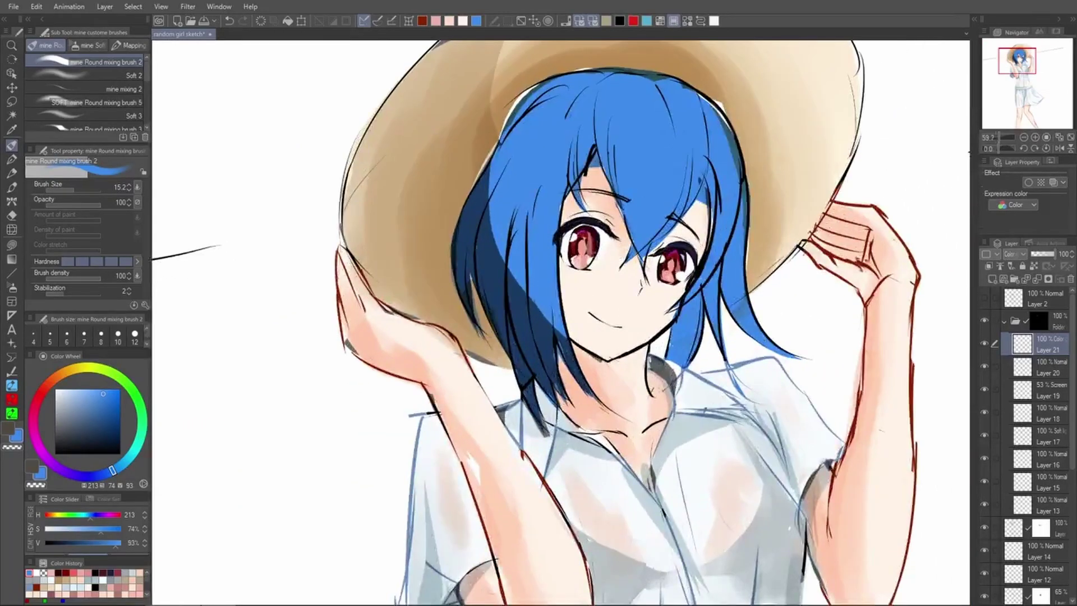
# Compare the eyes with Layer 21's glow hidden and shown
pyautogui.scroll(2, 600, 278)
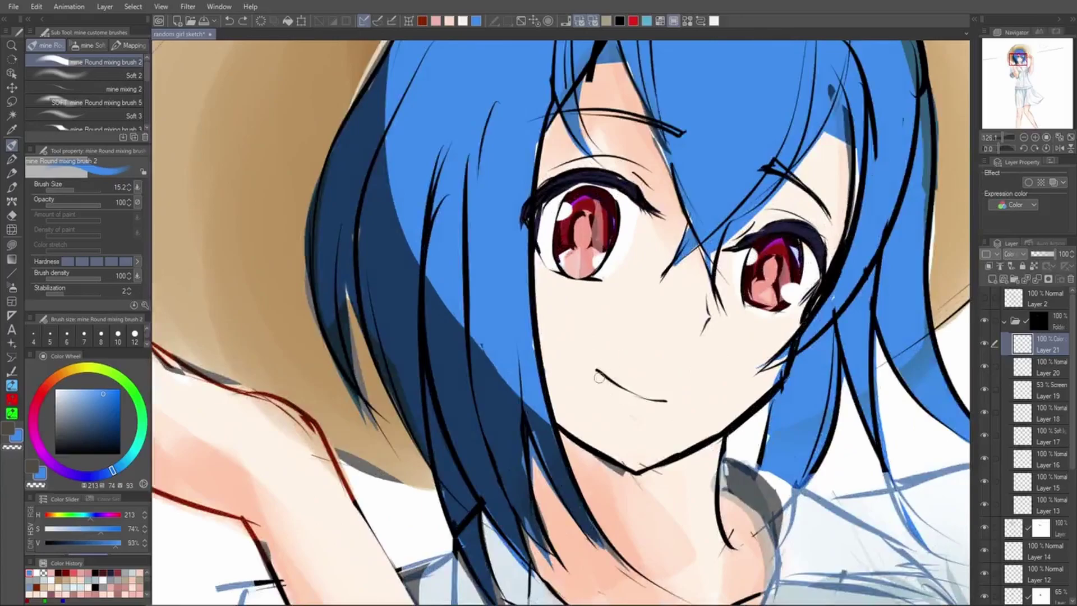
pyautogui.scroll(1, 623, 292)
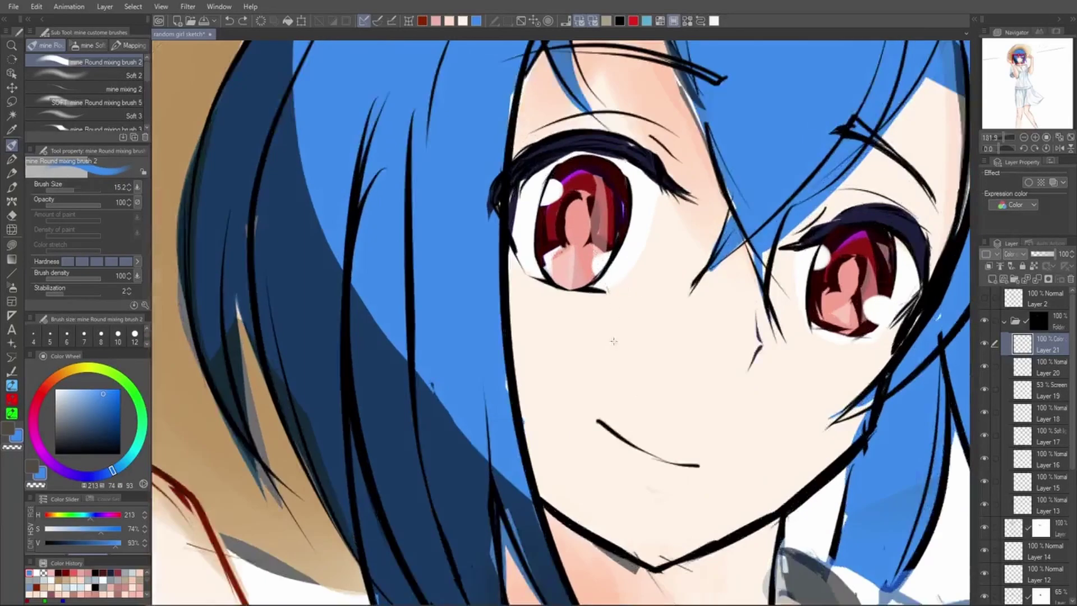
pyautogui.click(985, 343)
pyautogui.click(984, 344)
pyautogui.click(984, 344)
pyautogui.click(985, 344)
pyautogui.scroll(-3, 905, 366)
pyautogui.moveTo(905, 366); pyautogui.dragTo(737, 338)
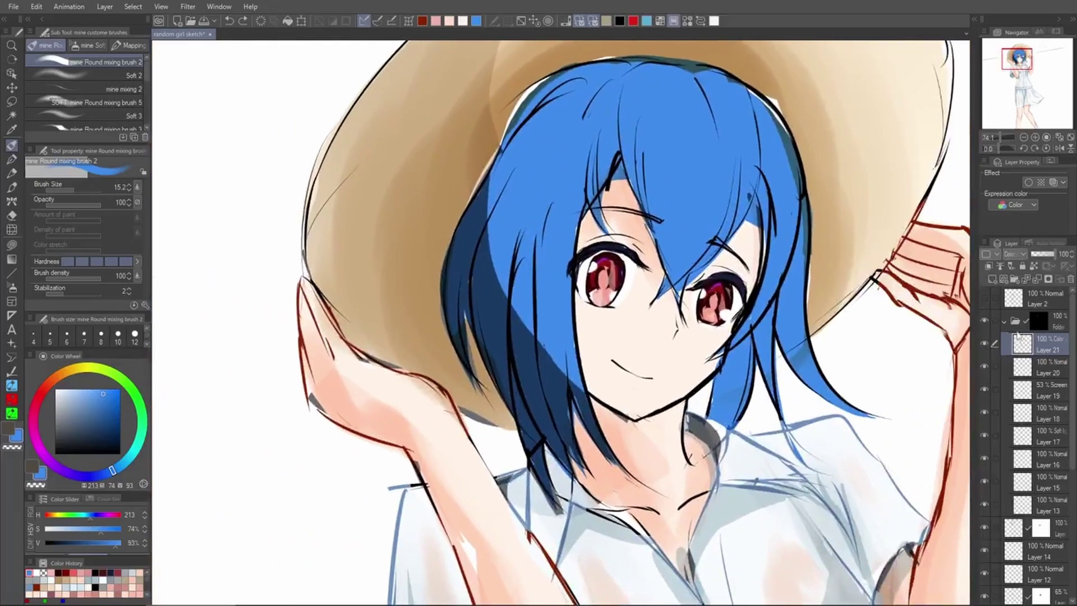
# Add a new Normal layer, sample white from the smaller eye's highlight, and move the layer above the eye folder
pyautogui.click(1020, 318)
pyautogui.click(993, 279)
pyautogui.scroll(2, 721, 307)
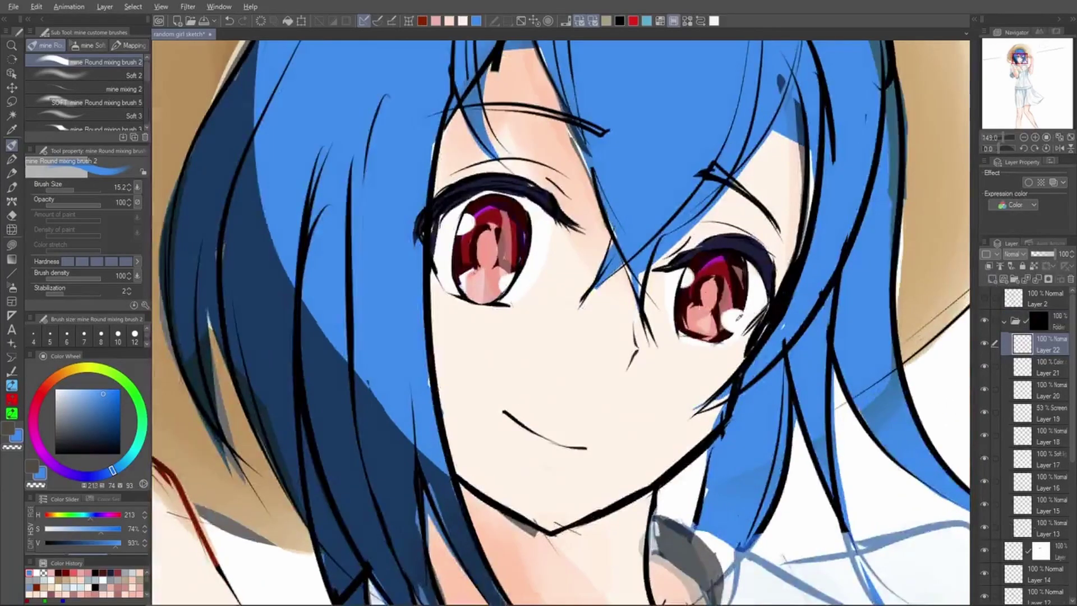
pyautogui.keyDown('alt'); pyautogui.click(732, 318); pyautogui.keyUp('alt')
pyautogui.scroll(2, 501, 275)
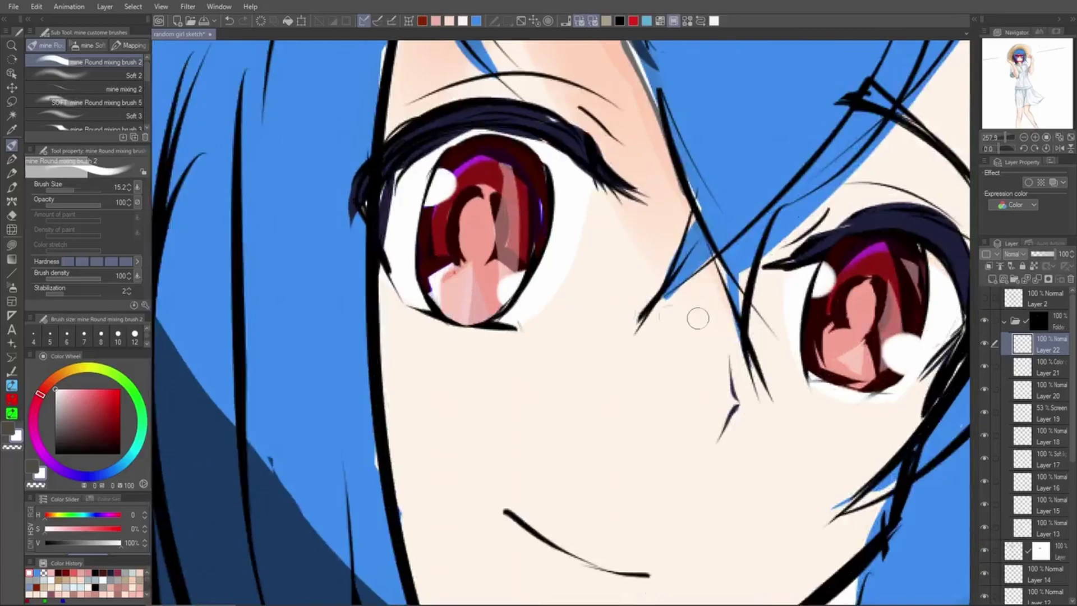
pyautogui.moveTo(1022, 343); pyautogui.dragTo(1023, 319)
# Enlarge the larger eye's white highlights on Layer 22 so they extend past the iris edge
pyautogui.moveTo(524, 284); pyautogui.dragTo(508, 289)
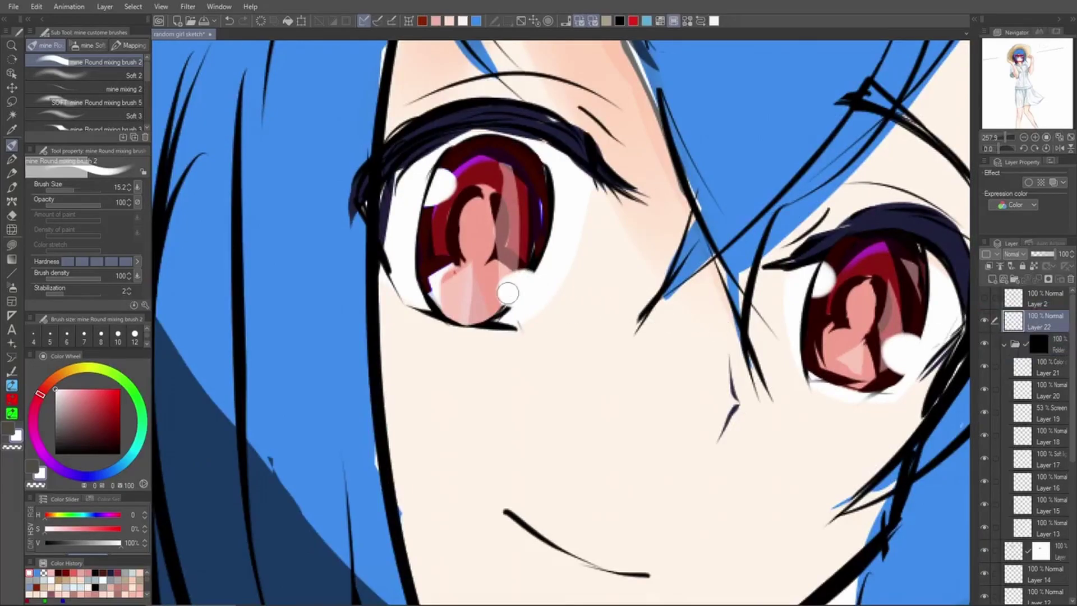
pyautogui.moveTo(425, 185); pyautogui.dragTo(447, 188)
pyautogui.moveTo(519, 206); pyautogui.dragTo(473, 194)
pyautogui.scroll(-1, 472, 194)
pyautogui.scroll(-2, 784, 351)
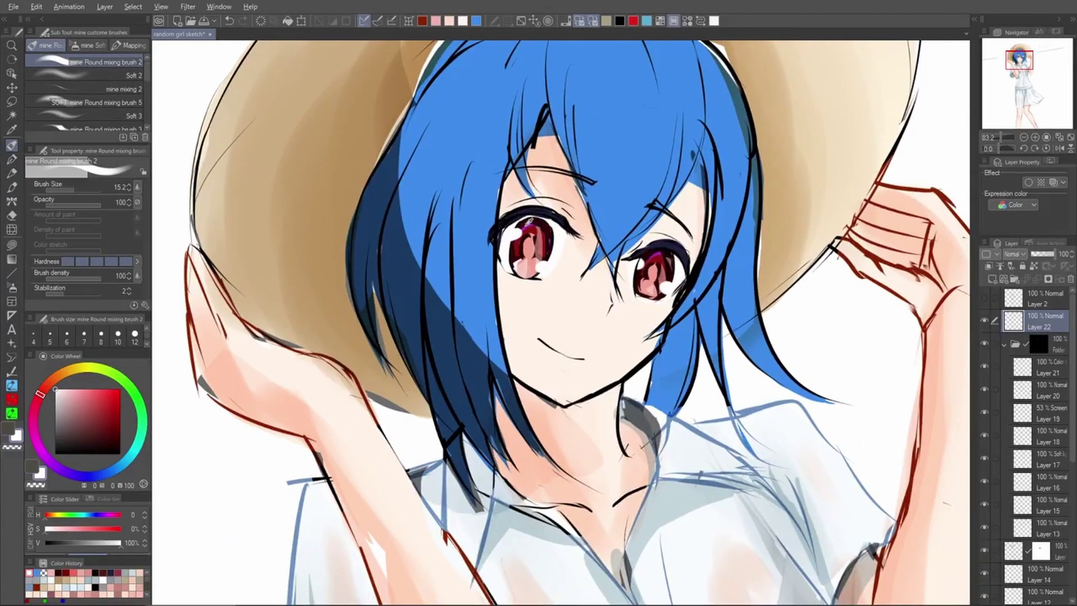
# Sample purple from the top of the larger iris and try a purple rim on that eye's highlights
pyautogui.keyDown('alt'); pyautogui.click(526, 225); pyautogui.keyUp('alt')
pyautogui.moveTo(508, 239)
pyautogui.mouseDown()
pyautogui.moveTo(561, 205)
pyautogui.moveTo(515, 225)
pyautogui.moveTo(541, 221)
pyautogui.moveTo(516, 218)
pyautogui.moveTo(537, 227)
pyautogui.moveTo(515, 240)
pyautogui.mouseUp()
pyautogui.keyDown('alt'); pyautogui.click(555, 210); pyautogui.keyUp('alt')
pyautogui.keyDown('alt'); pyautogui.click(555, 219); pyautogui.keyUp('alt')
pyautogui.keyDown('alt'); pyautogui.click(553, 210); pyautogui.keyUp('alt')
pyautogui.hotkey('ctrl', 'z')
pyautogui.hotkey('ctrl', 'z')
# Rim the smaller eye's white highlights with purple at brush size 6.1, undoing stray strokes
pyautogui.moveTo(603, 298)
pyautogui.mouseDown()
pyautogui.moveTo(581, 299)
pyautogui.moveTo(587, 320)
pyautogui.moveTo(573, 337)
pyautogui.mouseUp()
pyautogui.hotkey('ctrl', 'z')
pyautogui.moveTo(717, 388); pyautogui.dragTo(688, 369)
pyautogui.scroll(5, 673, 297)
pyautogui.moveTo(662, 307); pyautogui.dragTo(647, 310)
pyautogui.moveTo(751, 354)
pyautogui.mouseDown()
pyautogui.moveTo(722, 368)
pyautogui.moveTo(727, 354)
pyautogui.moveTo(730, 376)
pyautogui.moveTo(717, 365)
pyautogui.mouseUp()
pyautogui.hotkey('ctrl', 'z')
# Sample the hair's blue (H 213, S 74, V 93) and add blue to the rims of the highlights in both eyes
pyautogui.keyDown('alt'); pyautogui.click(850, 341); pyautogui.keyUp('alt')
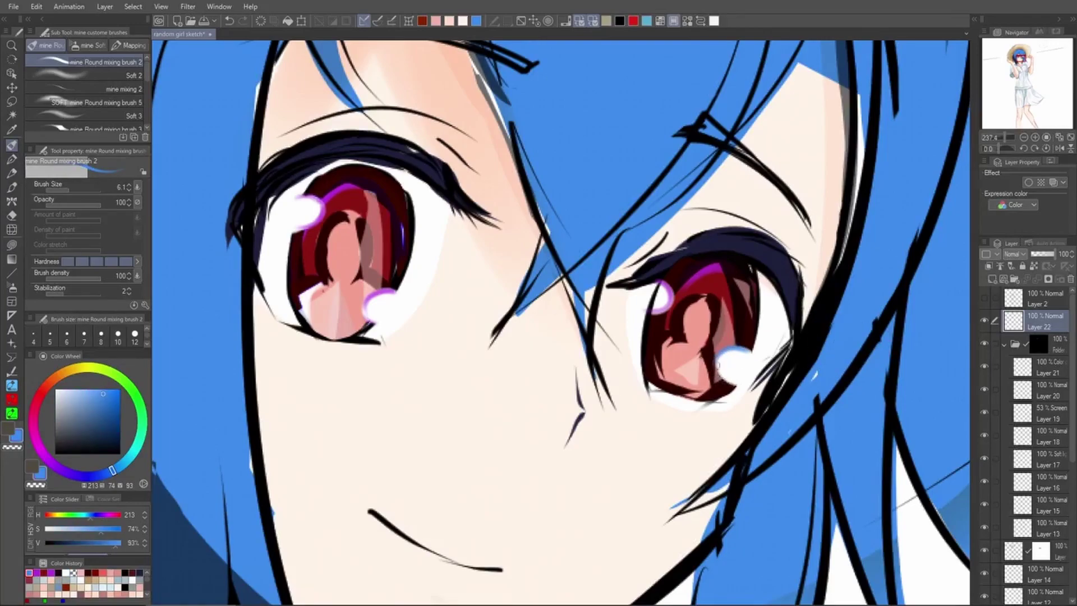
pyautogui.moveTo(662, 292)
pyautogui.mouseDown()
pyautogui.moveTo(658, 310)
pyautogui.moveTo(647, 278)
pyautogui.mouseUp()
pyautogui.moveTo(312, 211)
pyautogui.mouseDown()
pyautogui.moveTo(321, 199)
pyautogui.moveTo(295, 222)
pyautogui.mouseUp()
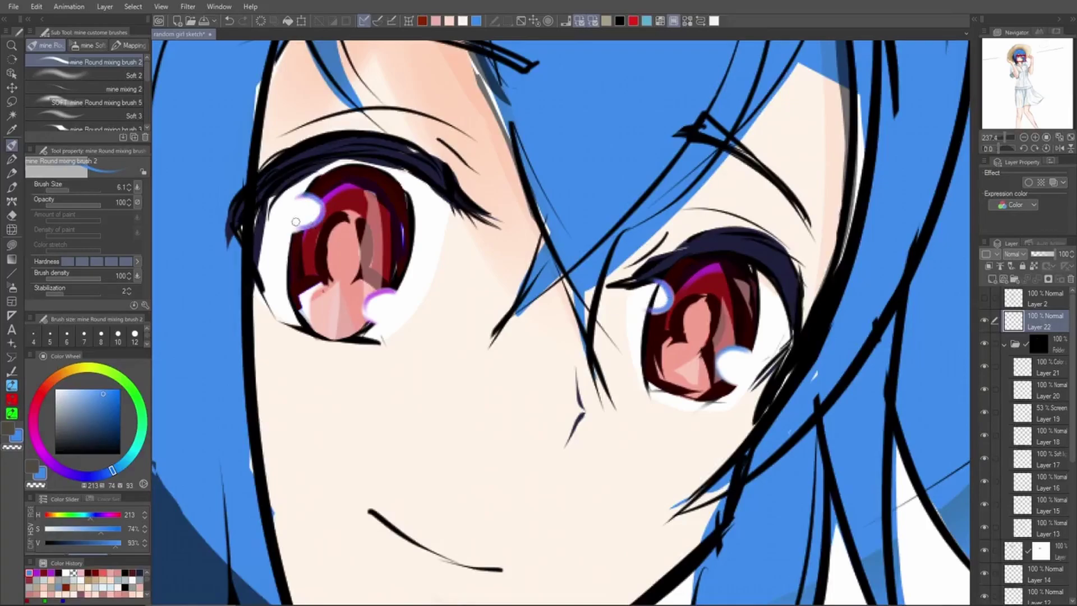
pyautogui.moveTo(366, 295); pyautogui.dragTo(376, 319)
pyautogui.scroll(-5, 446, 313)
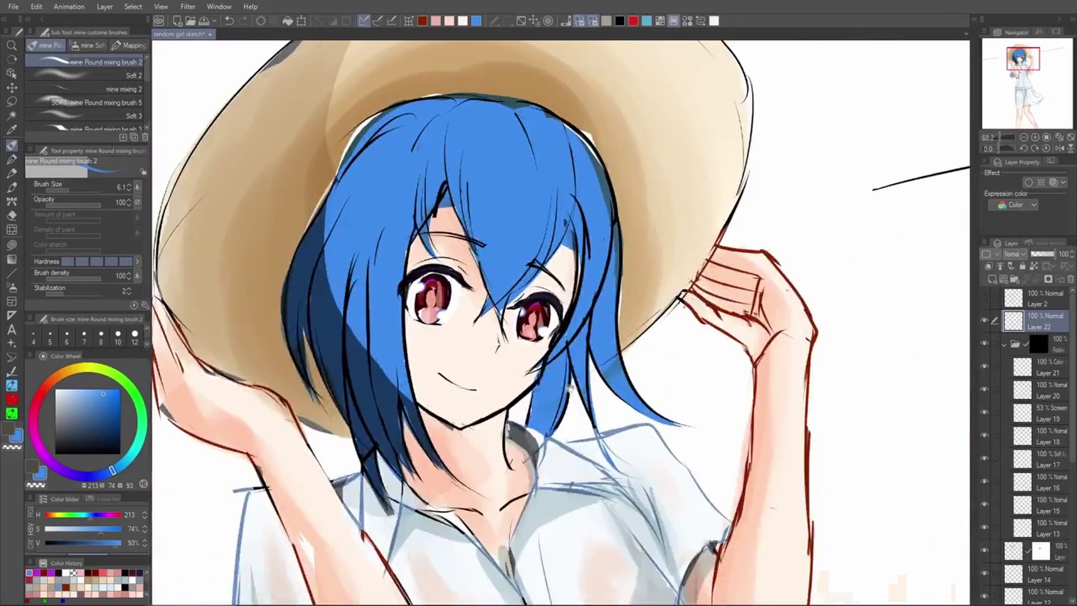
pyautogui.scroll(-2, 579, 349)
pyautogui.scroll(-2, 552, 321)
pyautogui.scroll(6, 539, 308)
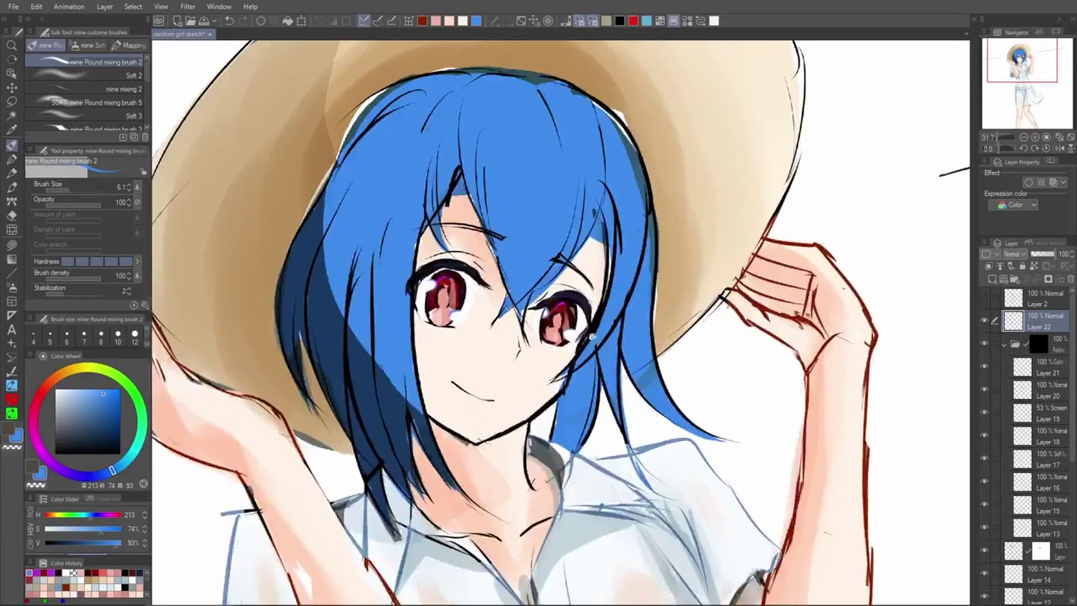
# Sample white at brush size 8.8 to touch up the eye highlights, and resample the hair's blue
pyautogui.keyDown('alt'); pyautogui.click(520, 279); pyautogui.keyUp('alt')
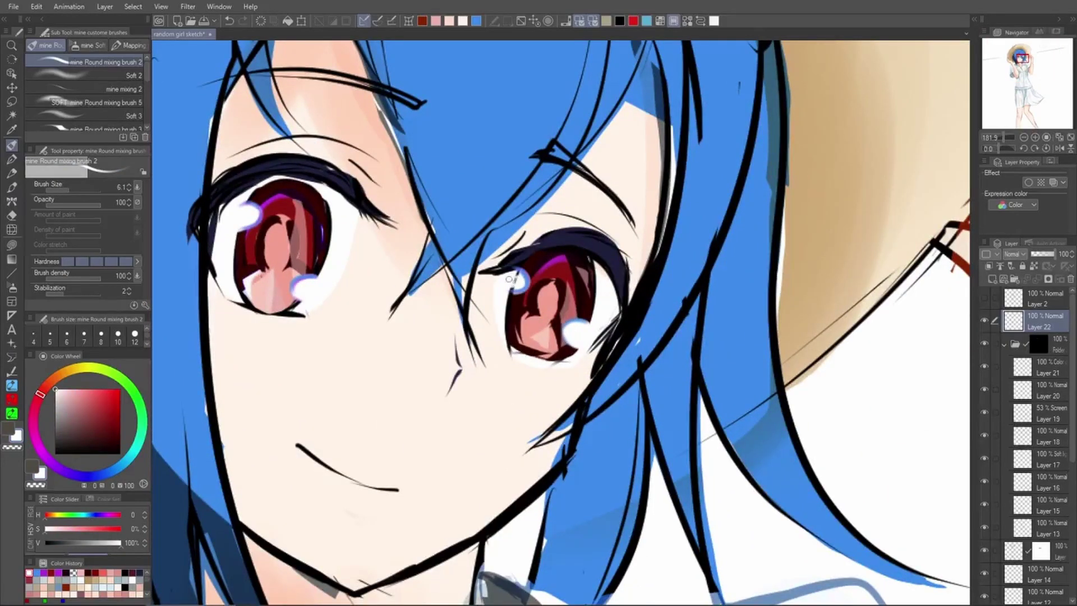
pyautogui.press(']')
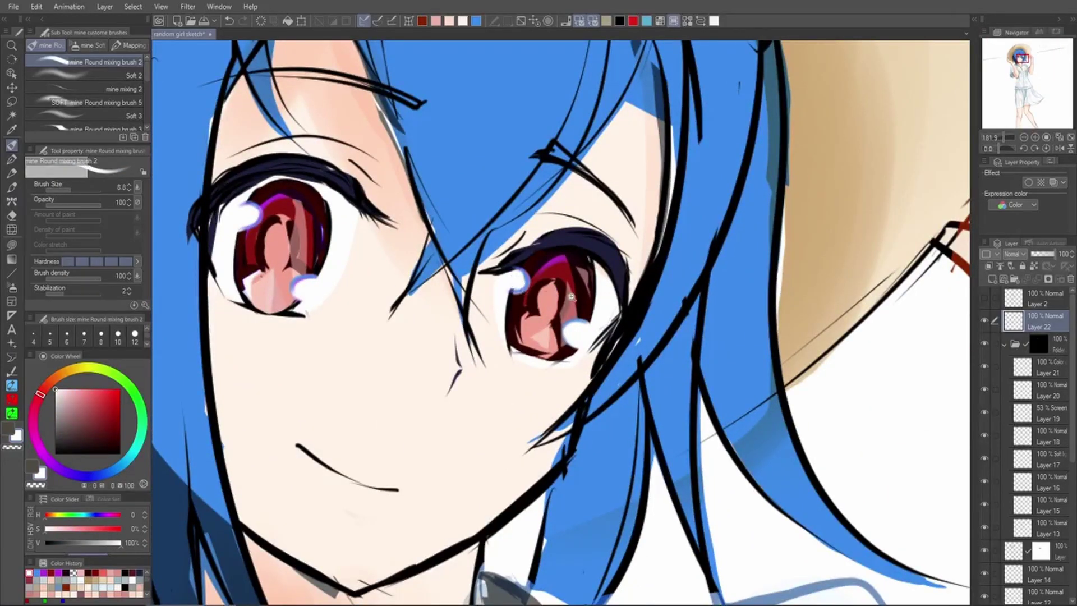
pyautogui.scroll(-4, 568, 296)
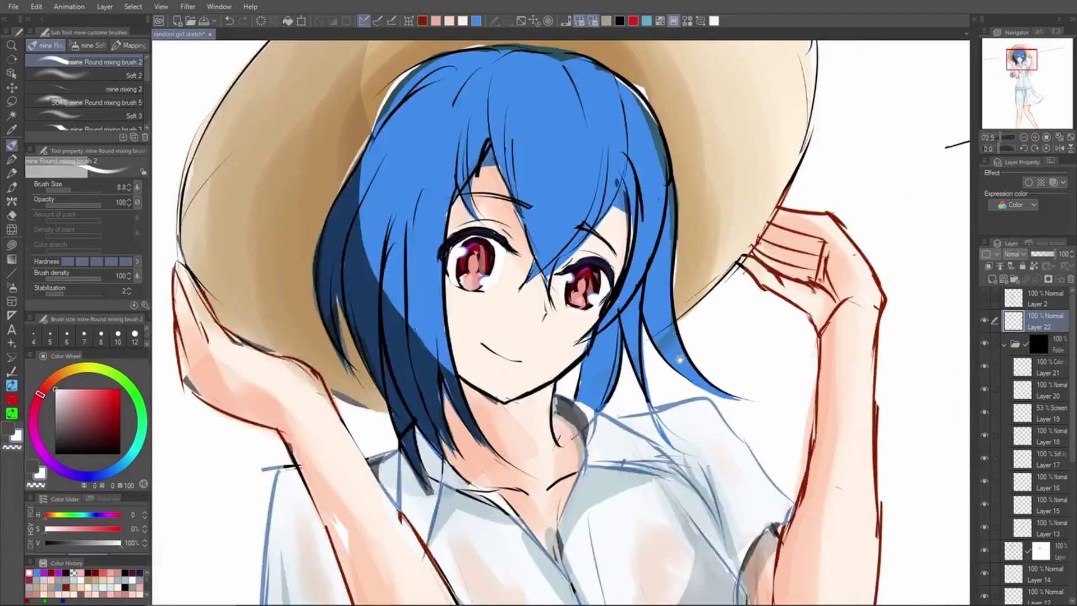
pyautogui.moveTo(679, 359); pyautogui.dragTo(683, 330)
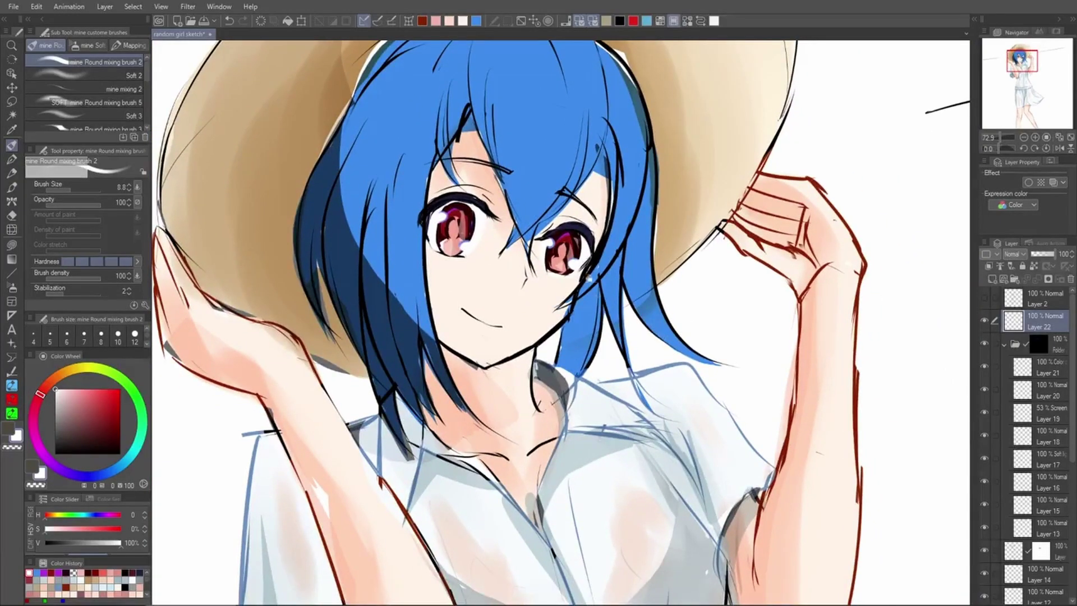
pyautogui.scroll(4, 590, 261)
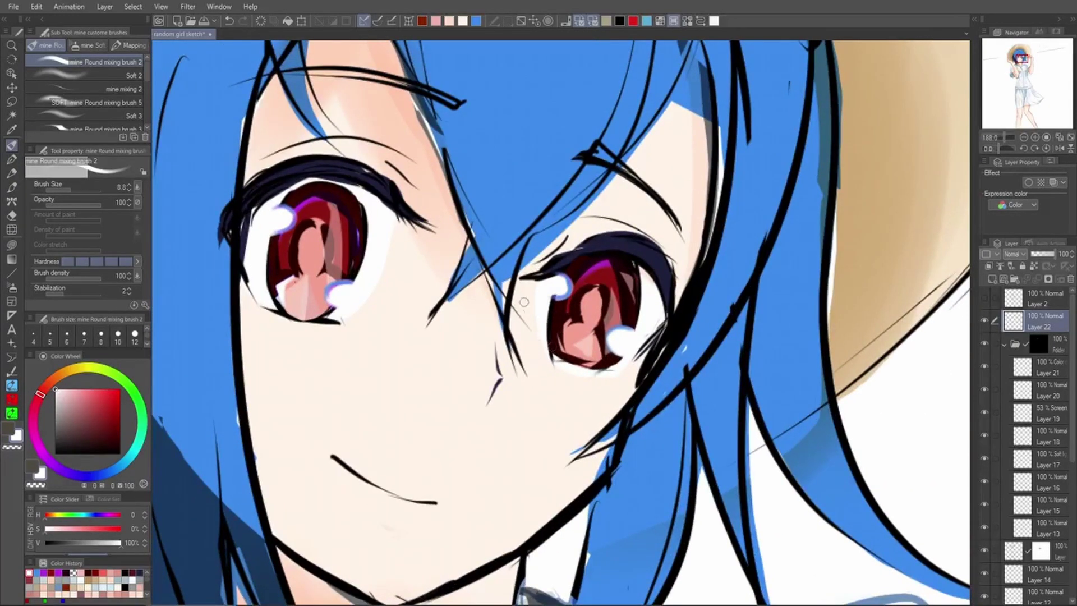
pyautogui.keyDown('alt'); pyautogui.click(507, 271); pyautogui.keyUp('alt')
pyautogui.hotkey('ctrl', 'z')
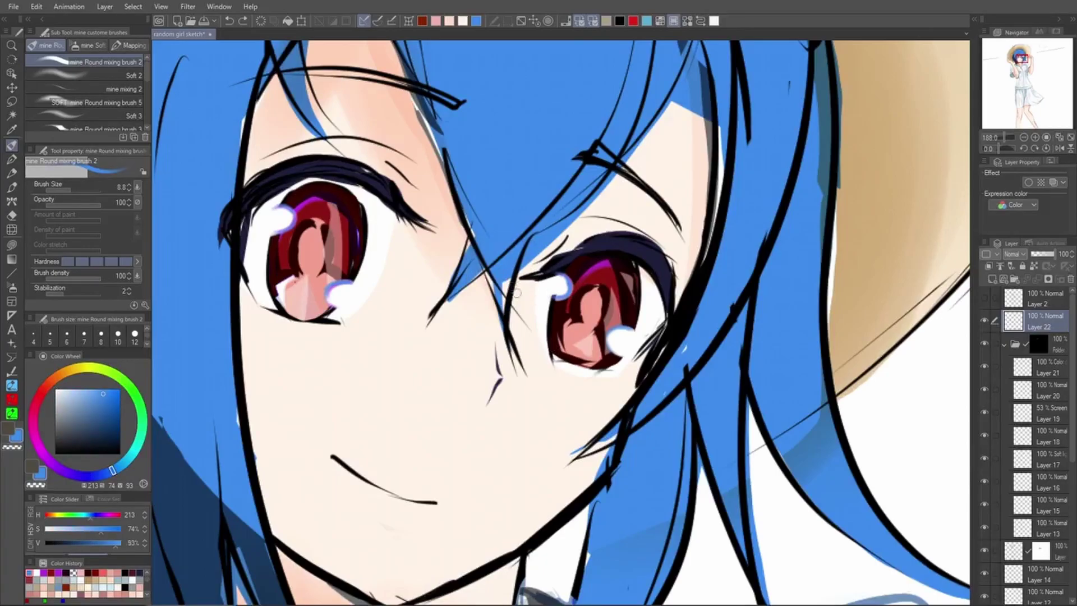
# Examine the coloring of the face, the clothing and the whole figure
pyautogui.press('g')
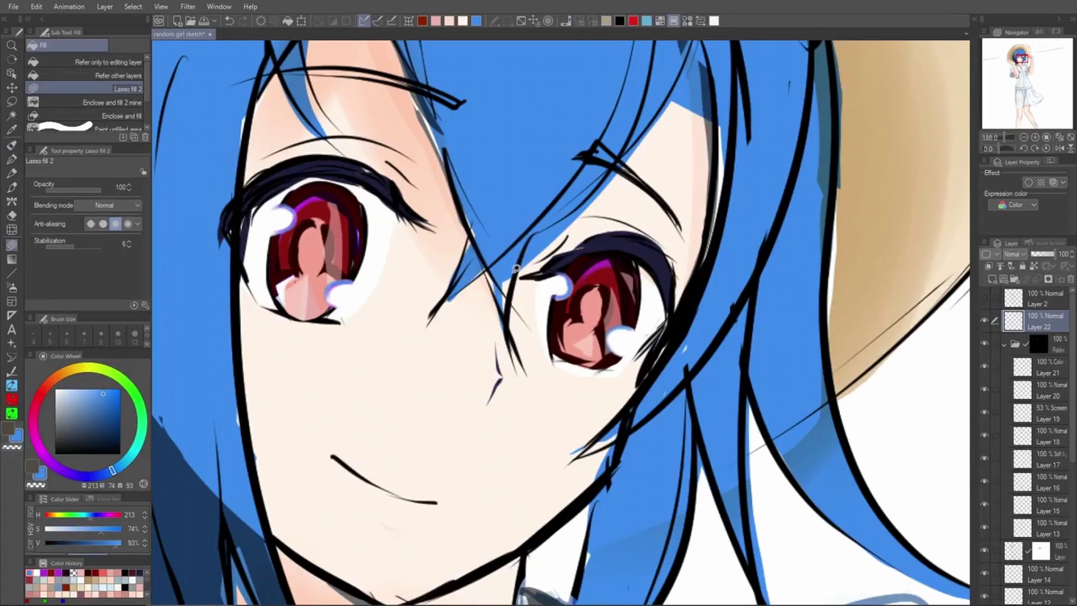
pyautogui.scroll(-5, 545, 274)
pyautogui.scroll(3, 558, 256)
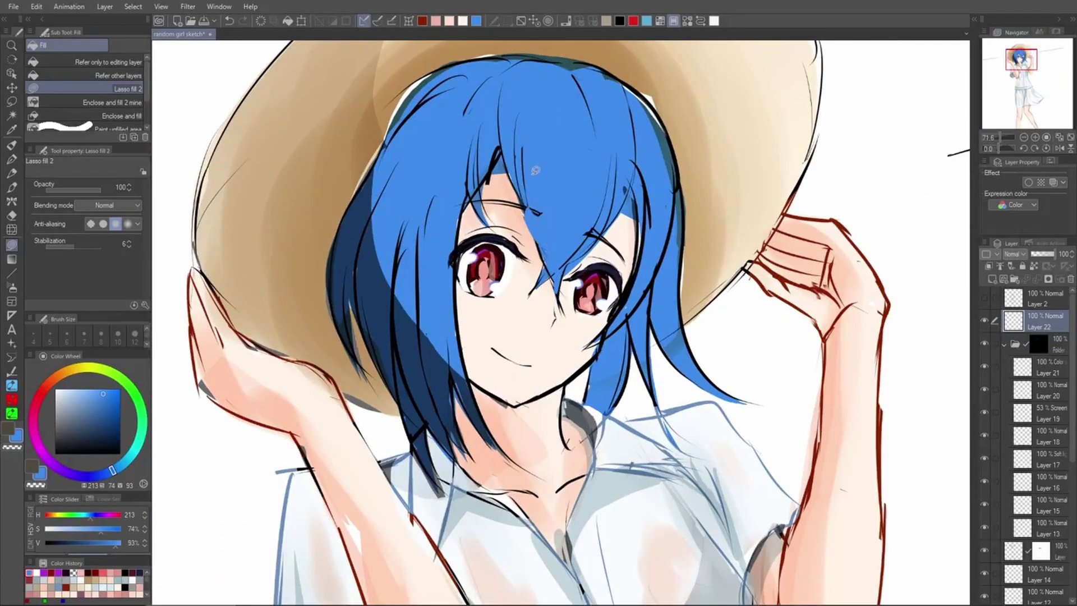
pyautogui.scroll(-5, 607, 189)
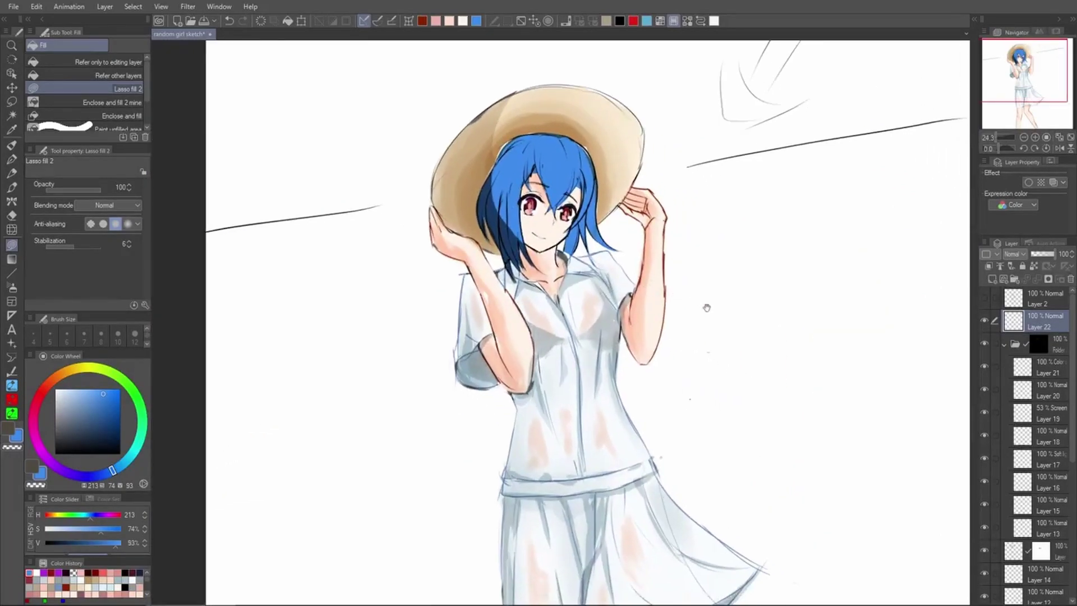
pyautogui.scroll(1, 813, 387)
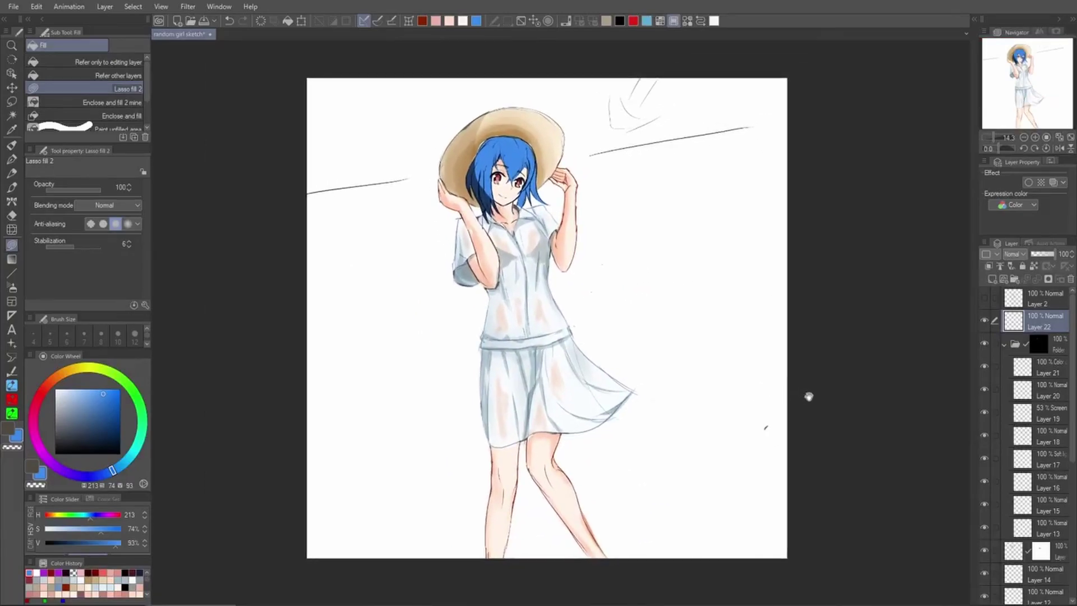
pyautogui.scroll(3, 799, 387)
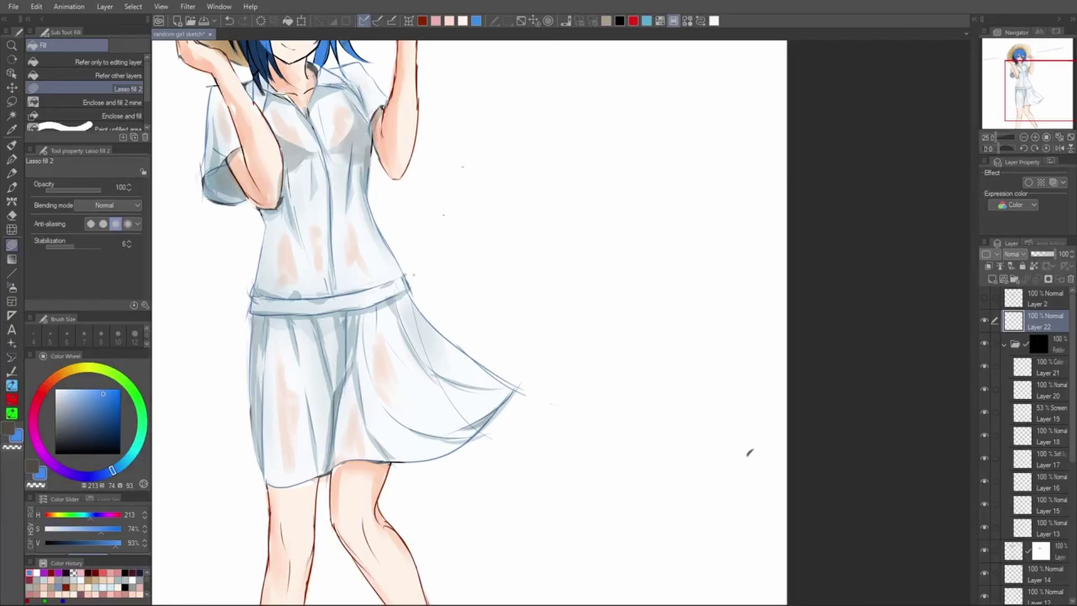
pyautogui.moveTo(682, 380); pyautogui.dragTo(659, 386)
pyautogui.moveTo(582, 331); pyautogui.dragTo(579, 341)
pyautogui.scroll(2, 465, 163)
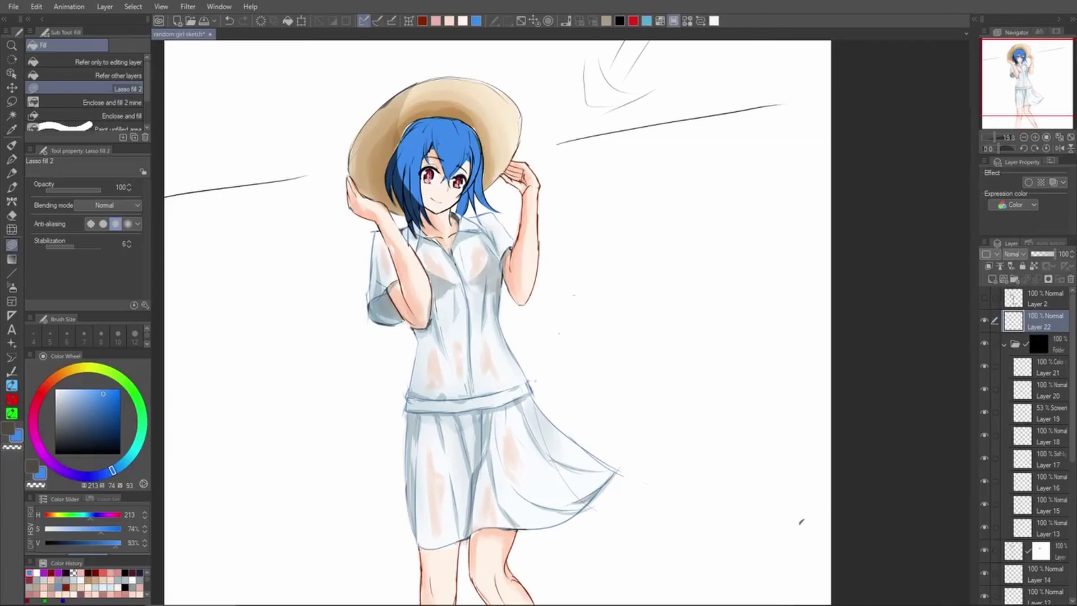
# Add a Multiply layer above Layer 22 and prepare a size 165.8 brush in the hair shadow's dark blue (H 213, S 75, V 39)
pyautogui.click(991, 279)
pyautogui.click(1021, 256)
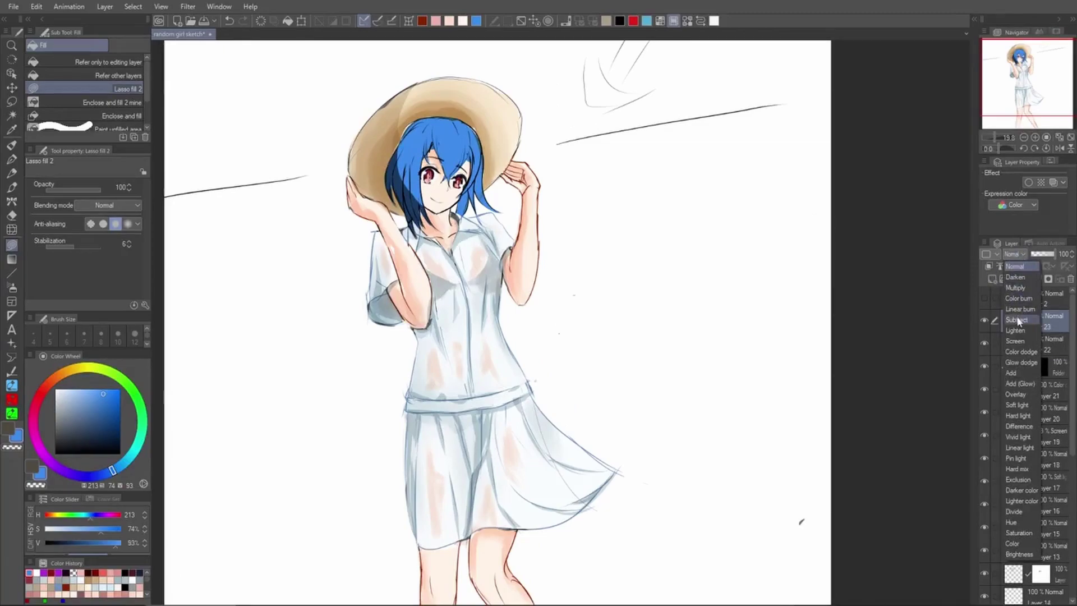
pyautogui.click(1016, 288)
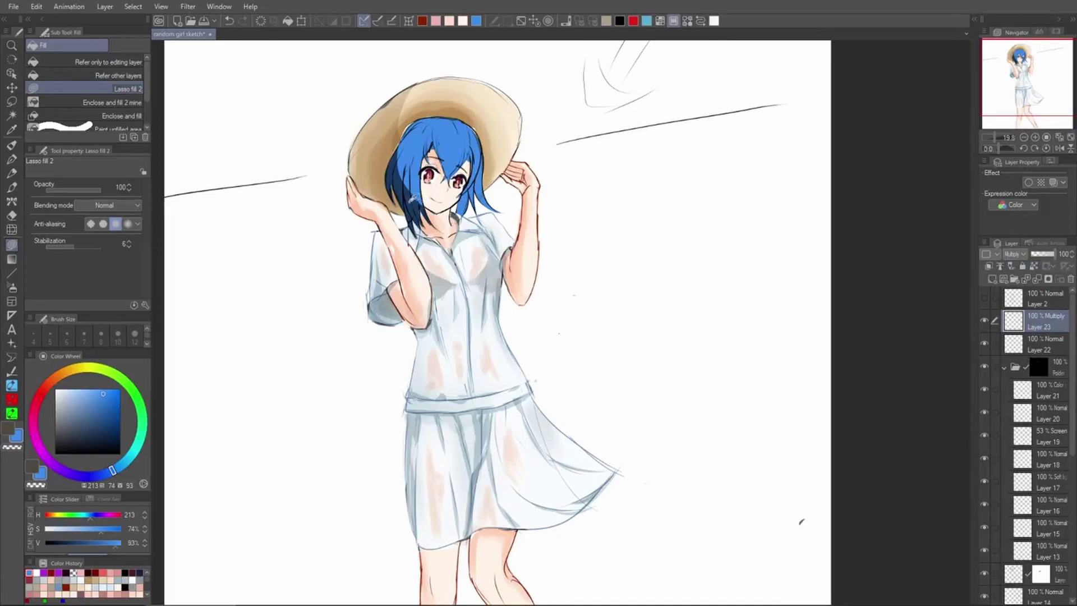
pyautogui.keyDown('alt'); pyautogui.click(410, 202); pyautogui.keyUp('alt')
pyautogui.press('b')
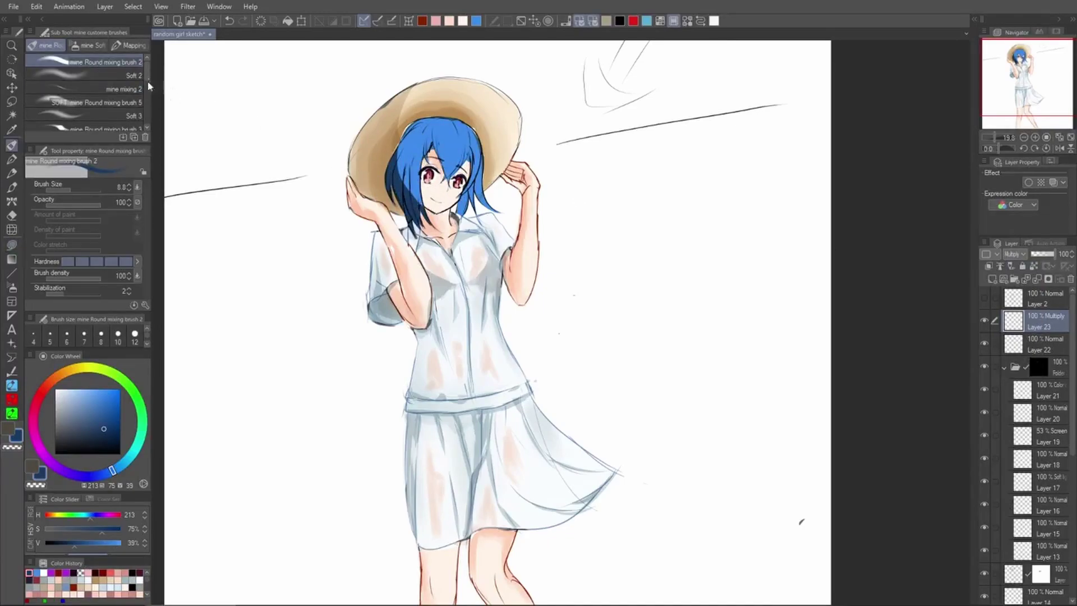
pyautogui.moveTo(418, 203); pyautogui.dragTo(435, 203)
pyautogui.moveTo(405, 194)
pyautogui.mouseDown()
pyautogui.moveTo(418, 223)
pyautogui.moveTo(405, 160)
pyautogui.moveTo(418, 227)
pyautogui.mouseUp()
pyautogui.hotkey('ctrl', 'z')
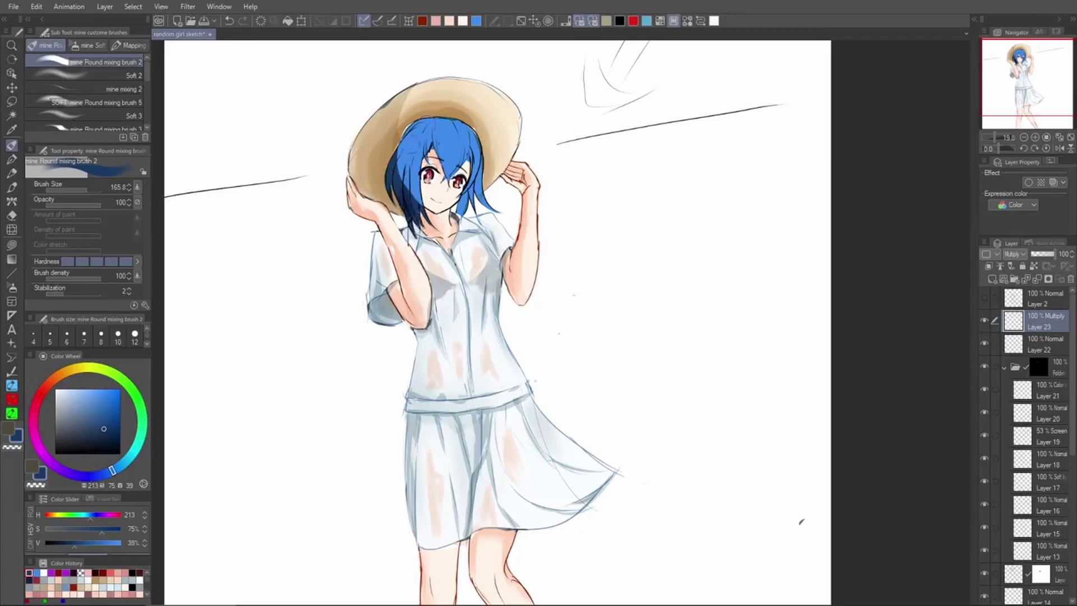
# Lower the Multiply layer's opacity to 63% and paint dark blue shading over the hair, undoing stray strokes
pyautogui.click(1047, 255)
pyautogui.moveTo(417, 206); pyautogui.dragTo(402, 144)
pyautogui.moveTo(420, 199); pyautogui.dragTo(421, 129)
pyautogui.hotkey('ctrl', 'z')
pyautogui.moveTo(449, 183)
pyautogui.mouseDown()
pyautogui.moveTo(449, 106)
pyautogui.moveTo(450, 147)
pyautogui.moveTo(466, 117)
pyautogui.moveTo(440, 143)
pyautogui.mouseUp()
pyautogui.hotkey('ctrl', 'z')
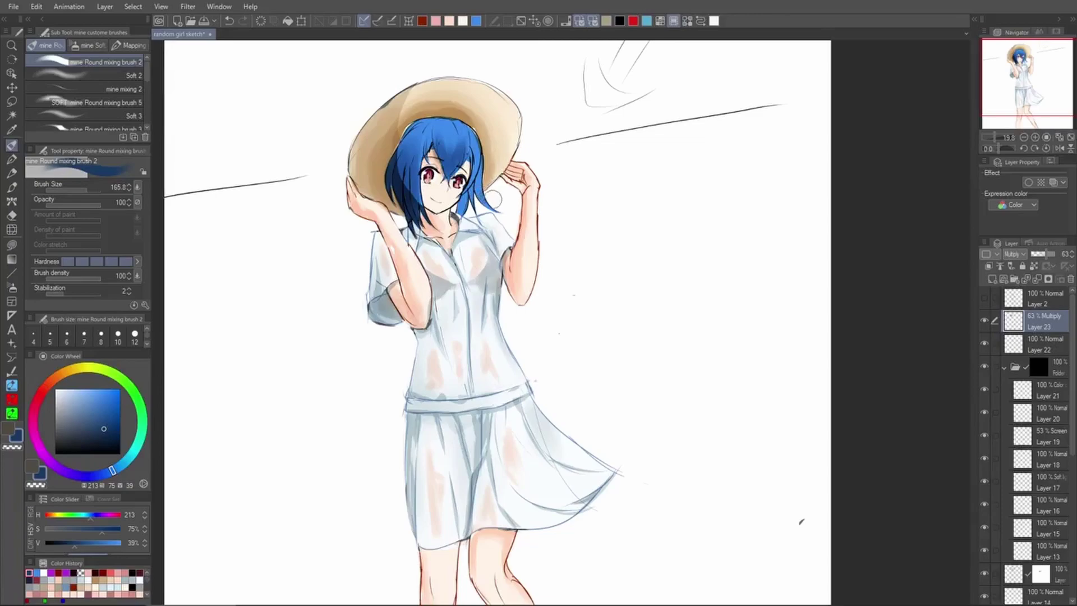
# Shade the side strands, fringe and crown of the hair with the dark blue at brush size 94.7
pyautogui.scroll(2, 471, 208)
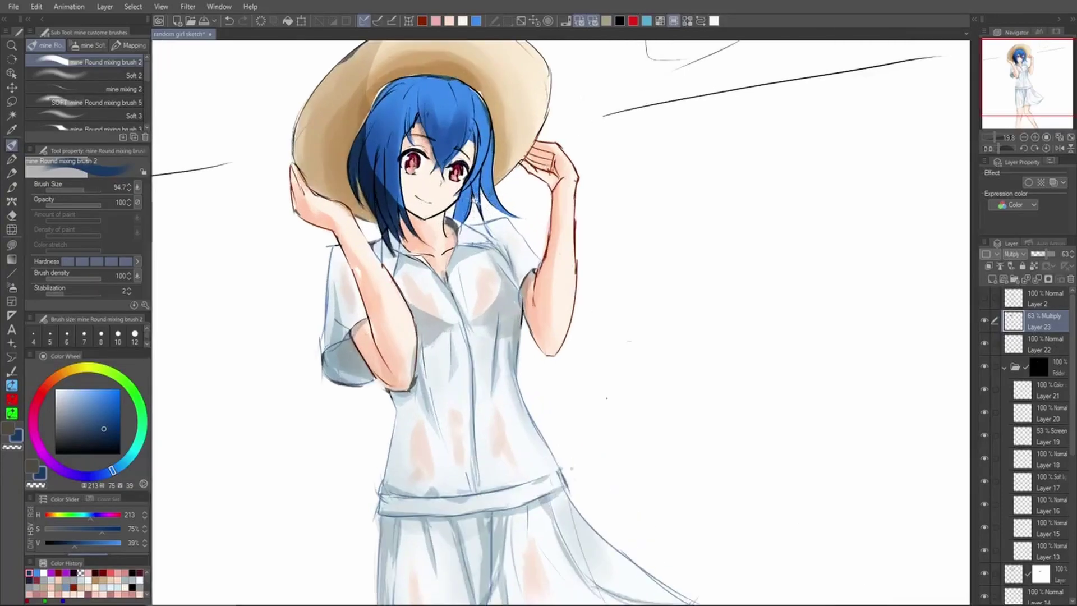
pyautogui.moveTo(483, 209)
pyautogui.mouseDown()
pyautogui.moveTo(479, 168)
pyautogui.moveTo(511, 214)
pyautogui.mouseUp()
pyautogui.moveTo(484, 177); pyautogui.dragTo(507, 212)
pyautogui.moveTo(481, 123); pyautogui.dragTo(475, 180)
pyautogui.moveTo(402, 118); pyautogui.dragTo(387, 151)
pyautogui.moveTo(386, 116)
pyautogui.mouseDown()
pyautogui.moveTo(422, 89)
pyautogui.moveTo(378, 122)
pyautogui.moveTo(445, 100)
pyautogui.moveTo(386, 158)
pyautogui.moveTo(435, 87)
pyautogui.moveTo(369, 163)
pyautogui.mouseUp()
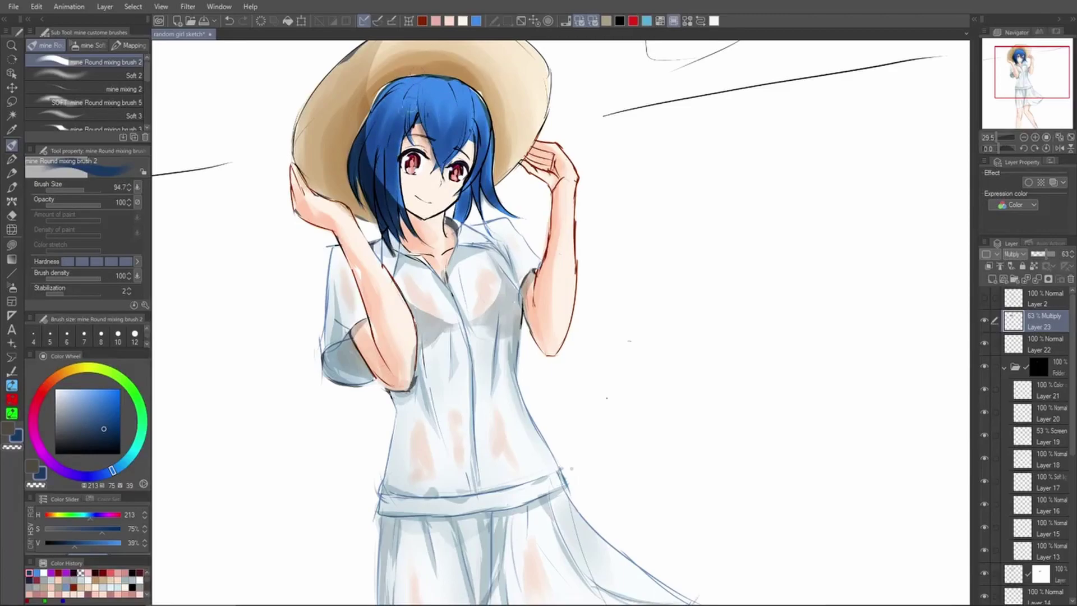
pyautogui.moveTo(397, 92)
pyautogui.mouseDown()
pyautogui.moveTo(371, 126)
pyautogui.moveTo(386, 132)
pyautogui.moveTo(398, 197)
pyautogui.moveTo(397, 167)
pyautogui.mouseUp()
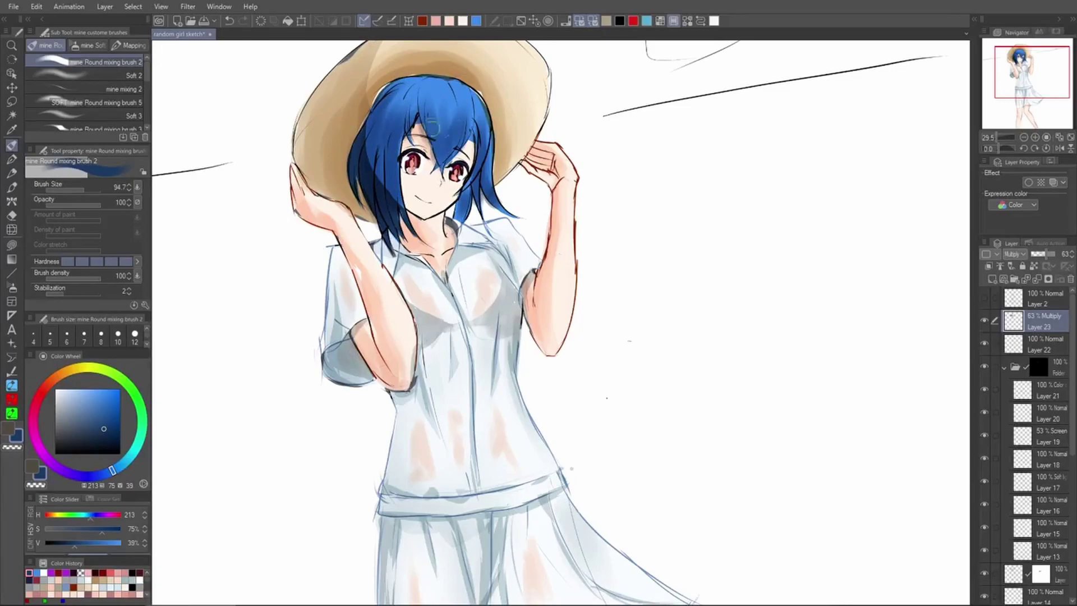
pyautogui.moveTo(467, 128); pyautogui.dragTo(476, 116)
# Reduce the hair shading layer's opacity to 53%
pyautogui.scroll(-4, 527, 146)
pyautogui.scroll(1, 486, 117)
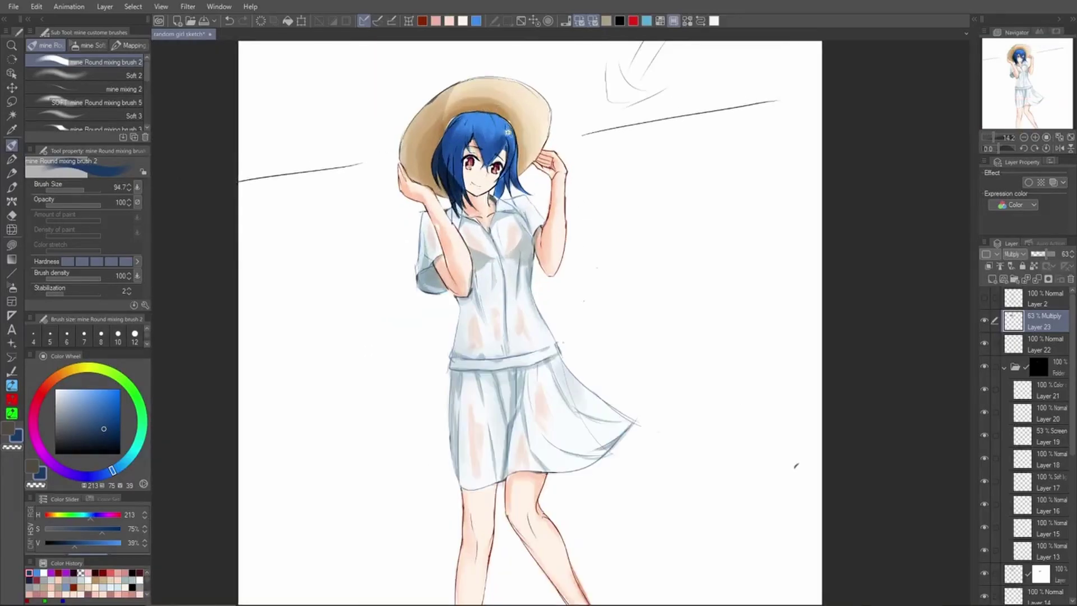
pyautogui.moveTo(1046, 255)
pyautogui.mouseDown()
pyautogui.moveTo(1036, 255)
pyautogui.moveTo(1046, 258)
pyautogui.mouseUp()
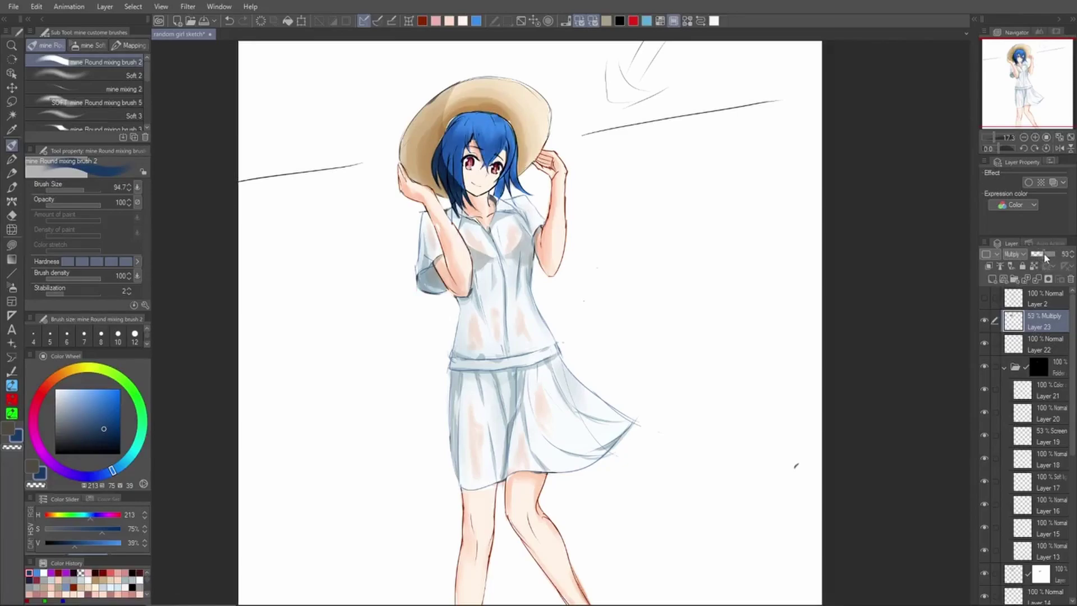
# Add a new Normal layer directly above Layer 22 for more work on the eyes
pyautogui.click(1039, 392)
pyautogui.click(1018, 348)
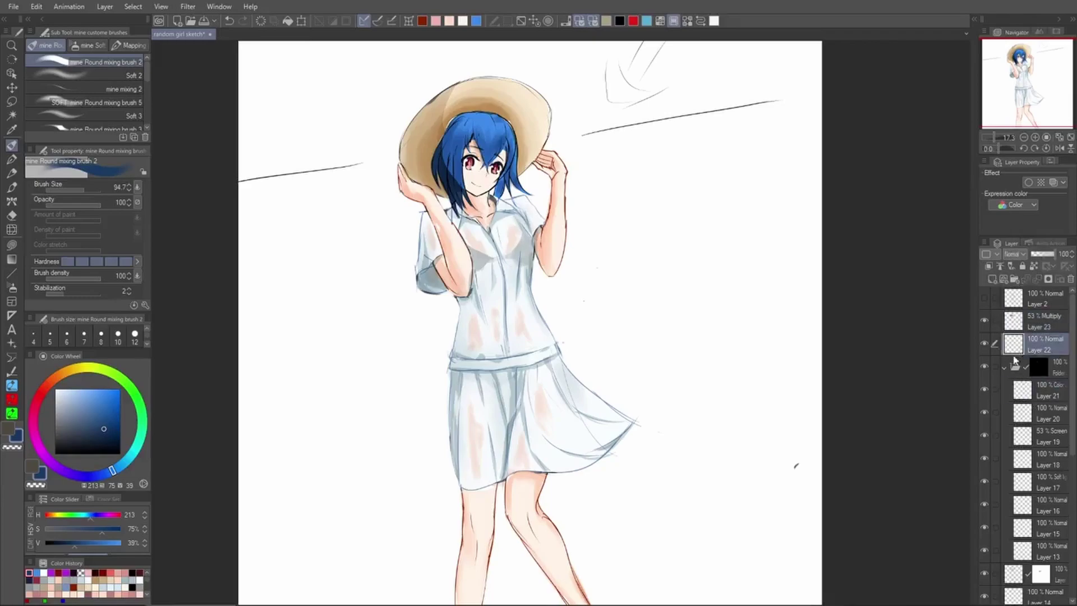
pyautogui.click(992, 278)
pyautogui.moveTo(678, 303); pyautogui.dragTo(713, 351)
pyautogui.scroll(8, 506, 206)
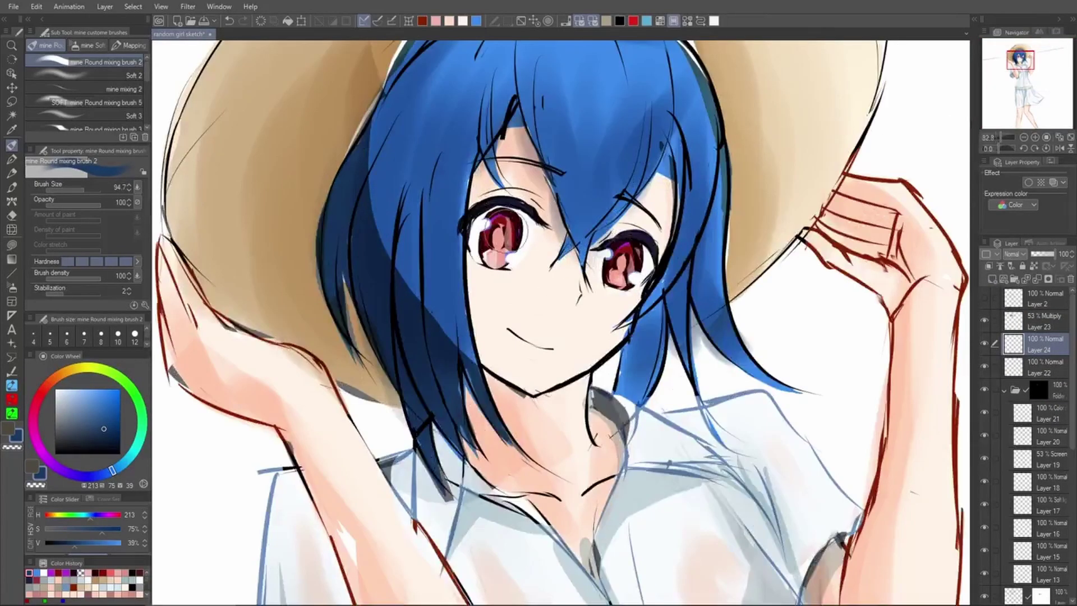
# Set the G-pen to size 18.9 and try strokes of sampled red (H 2, S 75, V 70) in the larger iris
pyautogui.press('p')
pyautogui.keyDown('alt'); pyautogui.click(499, 221); pyautogui.keyUp('alt')
pyautogui.moveTo(107, 408); pyautogui.dragTo(110, 390)
pyautogui.press('[')
pyautogui.press('[')
pyautogui.press('[')
pyautogui.press('[')
pyautogui.moveTo(495, 217); pyautogui.dragTo(516, 230)
pyautogui.hotkey('ctrl', 'z')
pyautogui.click(105, 409)
pyautogui.hotkey('ctrl', 'z')
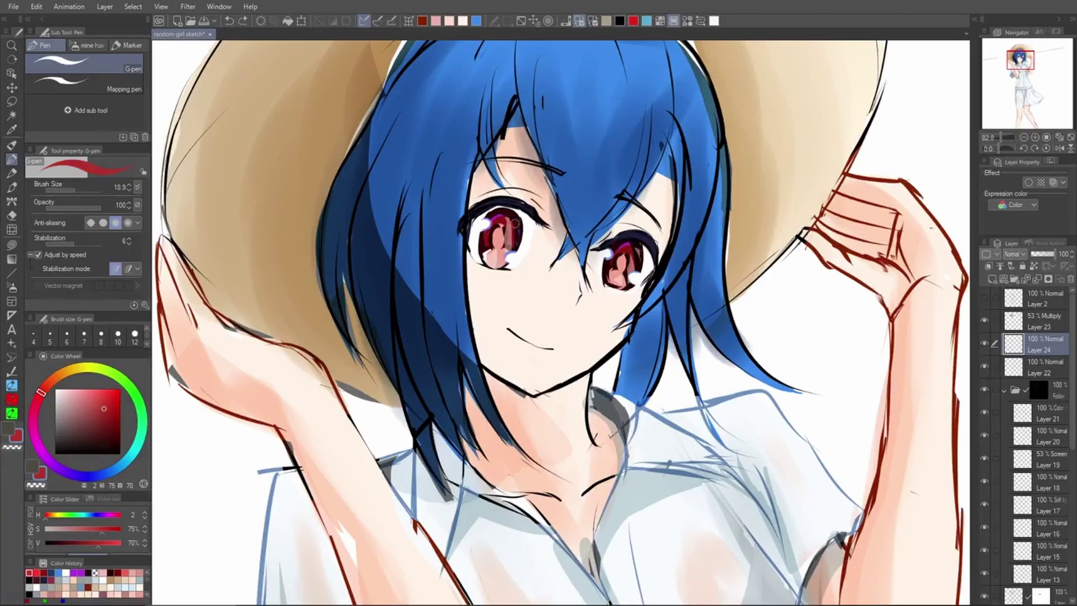
# Sample a darker iris red (H 2, S 88, V 54) and paint over the purple areas of the irises
pyautogui.keyDown('alt'); pyautogui.click(513, 227); pyautogui.keyUp('alt')
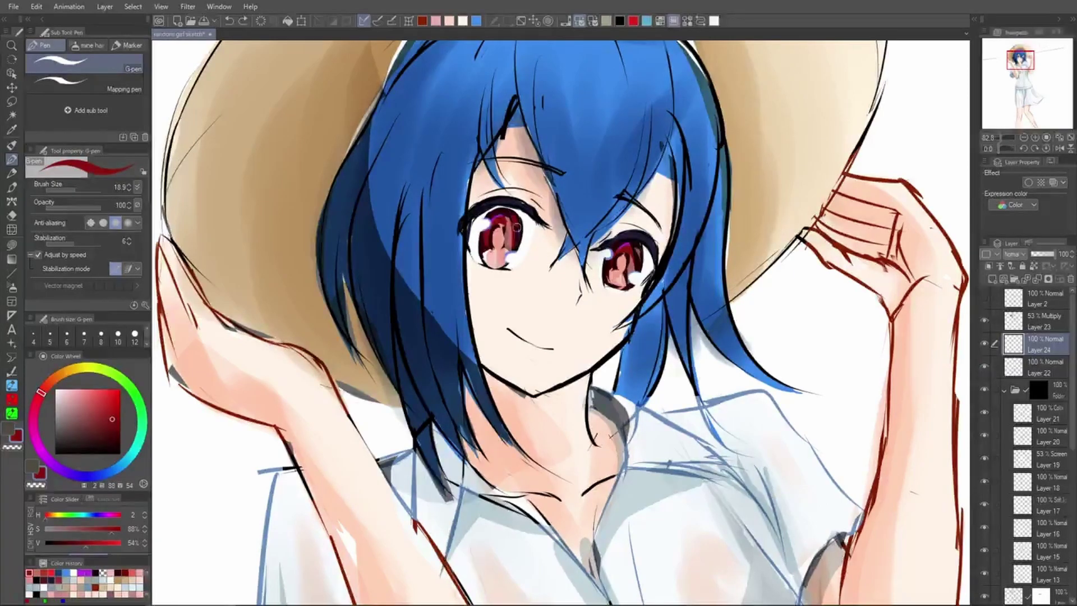
pyautogui.moveTo(517, 227); pyautogui.dragTo(512, 247)
pyautogui.scroll(-4, 556, 238)
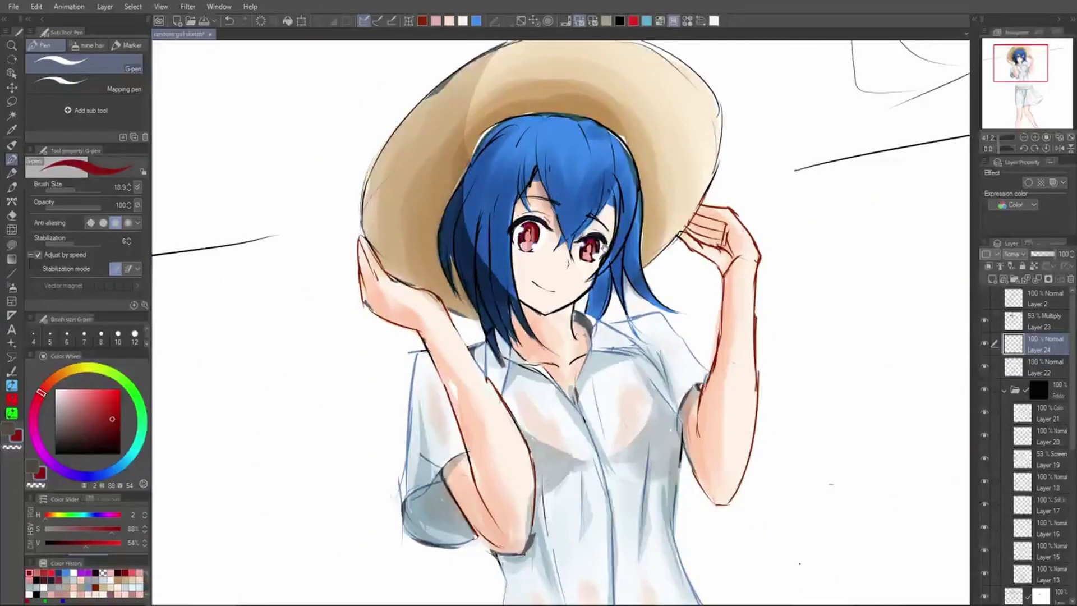
pyautogui.scroll(4, 588, 243)
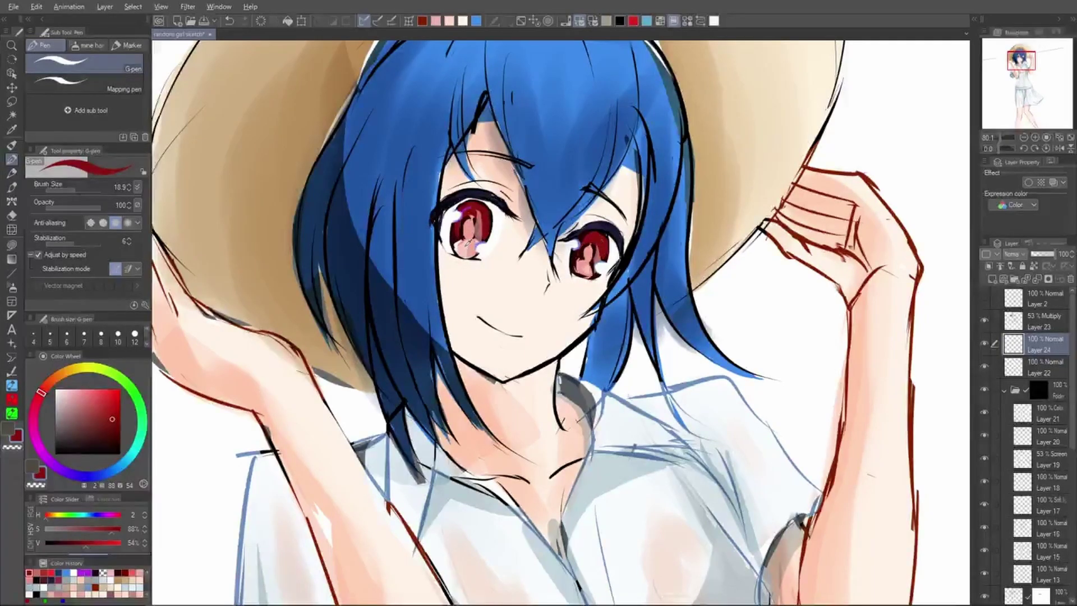
# Choose saturated blue (H 227, S 100, V 100) and paint the outer edge of the larger iris at pen size 8.8
pyautogui.keyDown('alt'); pyautogui.click(480, 245); pyautogui.keyUp('alt')
pyautogui.moveTo(104, 399); pyautogui.dragTo(143, 370)
pyautogui.scroll(2, 457, 217)
pyautogui.press('[')
pyautogui.press('[')
pyautogui.press('[')
pyautogui.moveTo(453, 224); pyautogui.dragTo(455, 247)
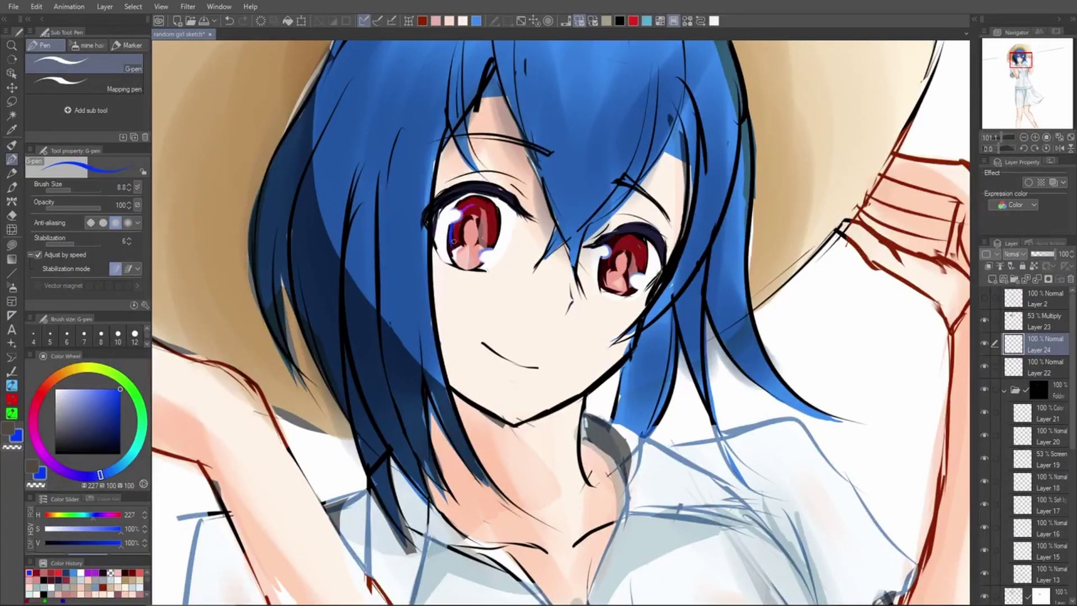
# Add the same saturated blue along the edge of the smaller iris
pyautogui.scroll(-5, 493, 229)
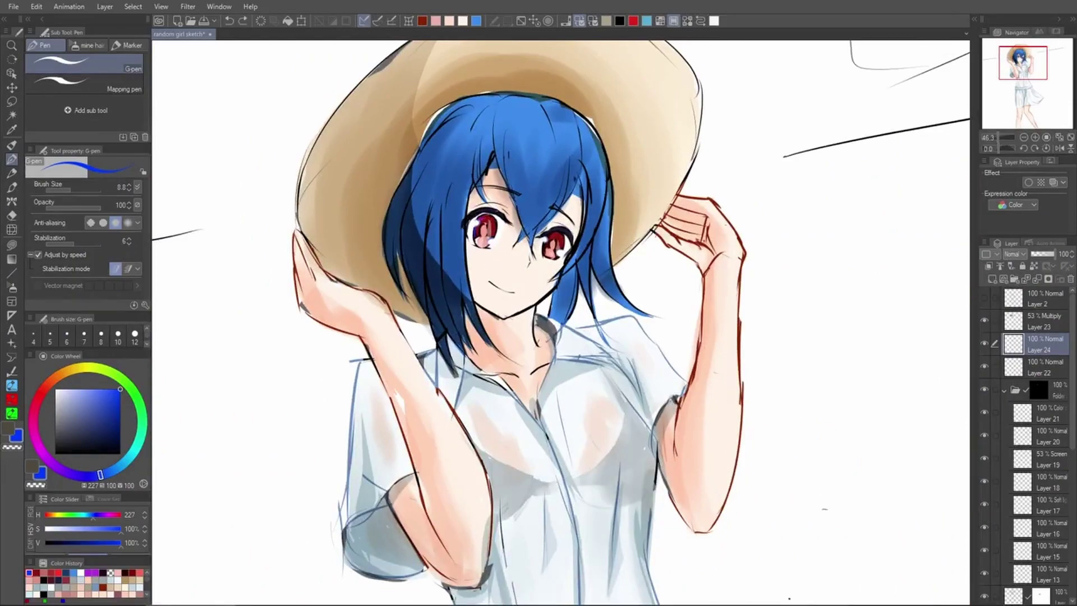
pyautogui.scroll(2, 555, 241)
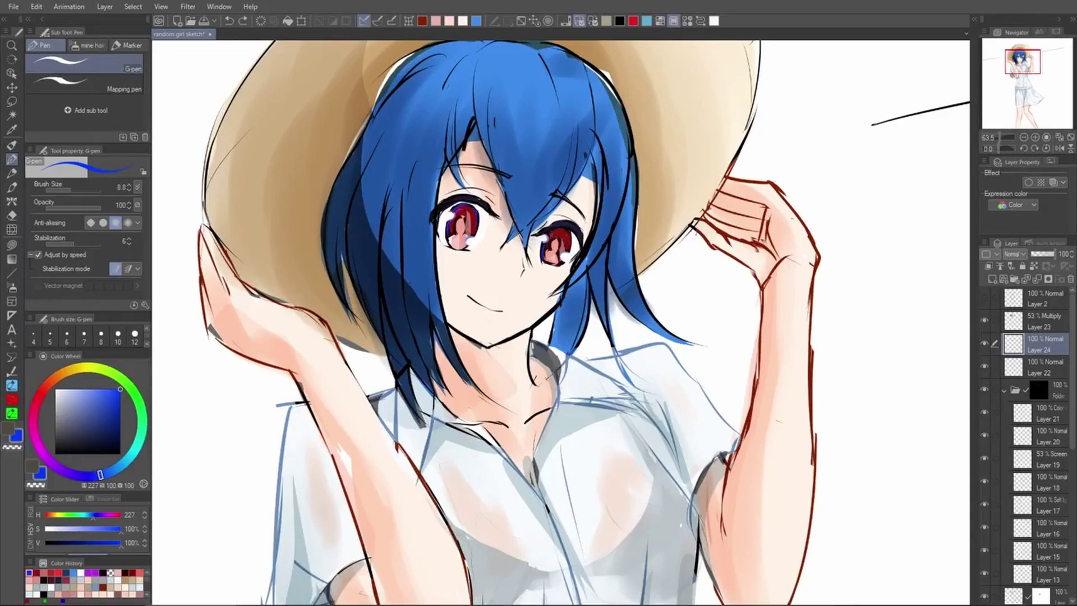
pyautogui.scroll(-2, 566, 274)
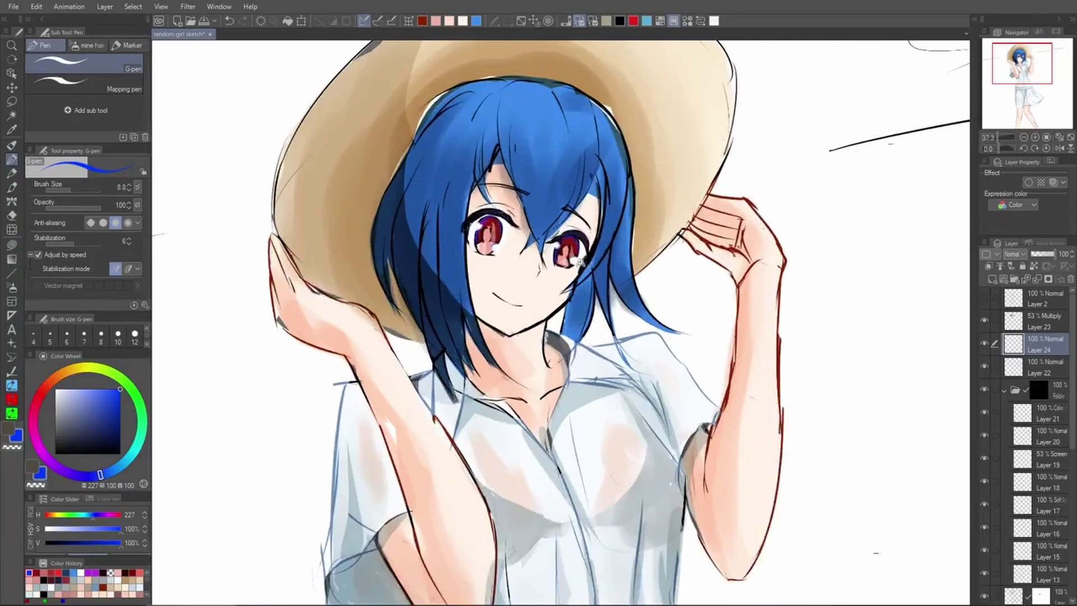
pyautogui.scroll(2, 566, 274)
pyautogui.scroll(-2, 568, 276)
pyautogui.scroll(-3, 570, 277)
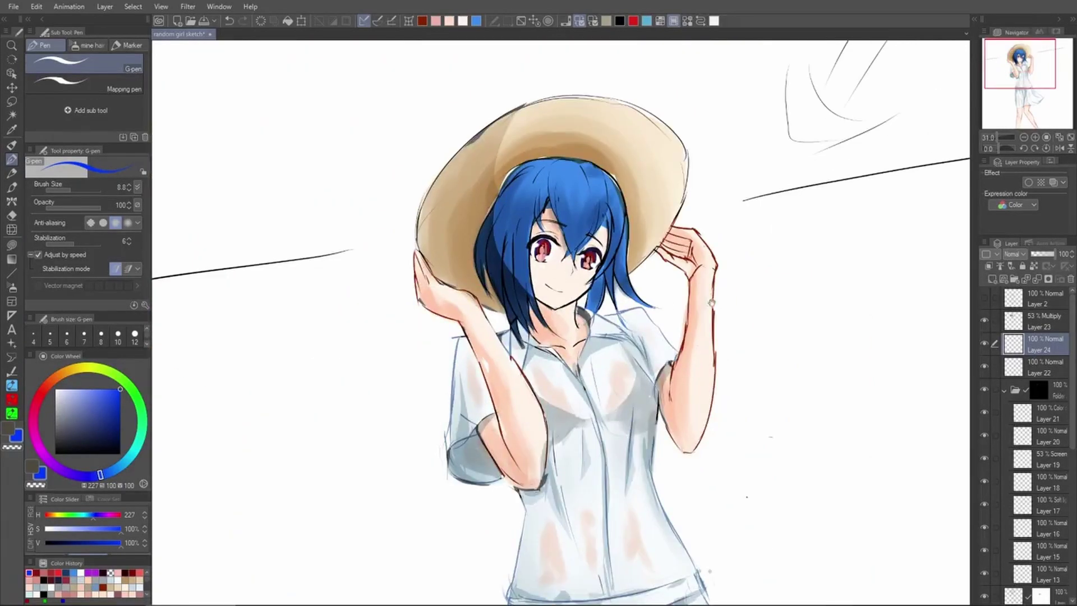
# Select the light and dark blue hair areas on Layer 5 with Auto Color Select
pyautogui.click(1031, 371)
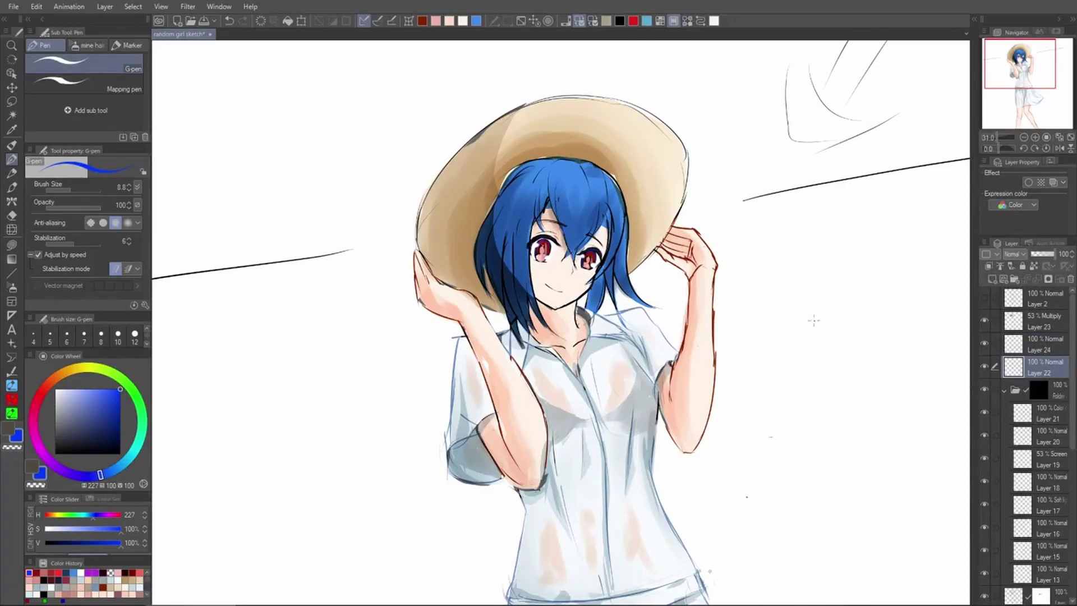
pyautogui.keyDown('ctrl'); pyautogui.keyDown('shift'); pyautogui.click(575, 193); pyautogui.keyUp('shift'); pyautogui.keyUp('ctrl')
pyautogui.press('w')
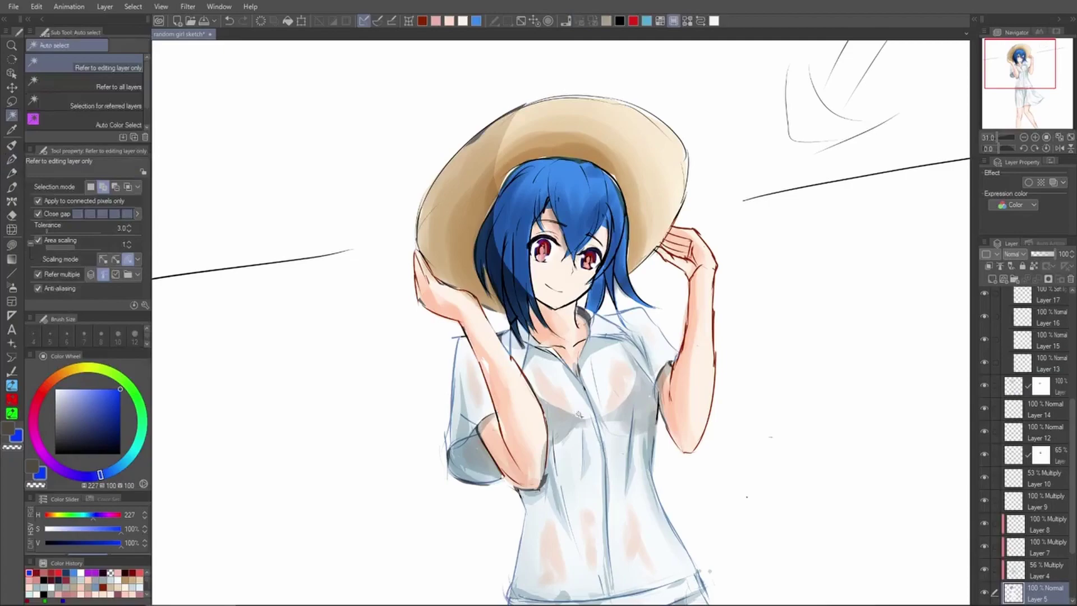
pyautogui.click(113, 120)
pyautogui.click(543, 185)
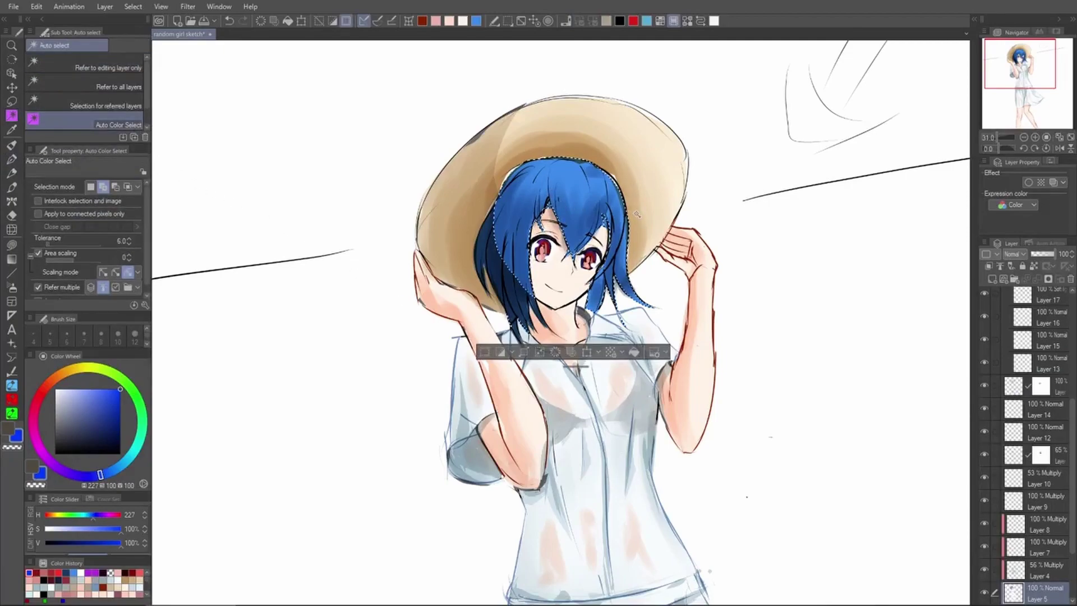
pyautogui.scroll(1, 512, 287)
pyautogui.click(513, 290)
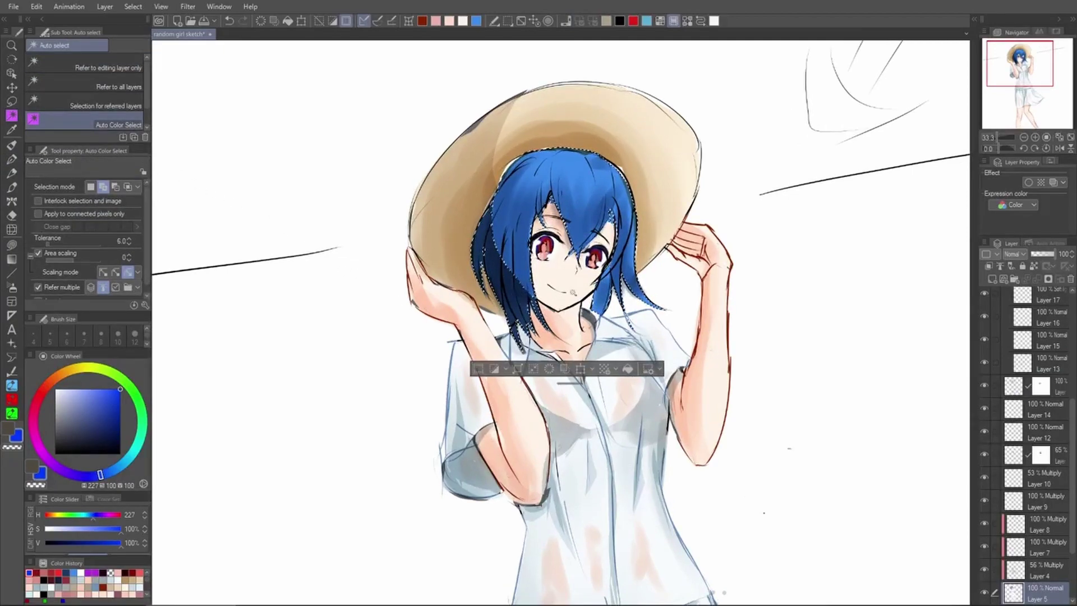
# Mask the 53% Multiply shading layer (Layer 23) to the hair selection
pyautogui.press('q')
pyautogui.hotkey('ctrl', 'm')
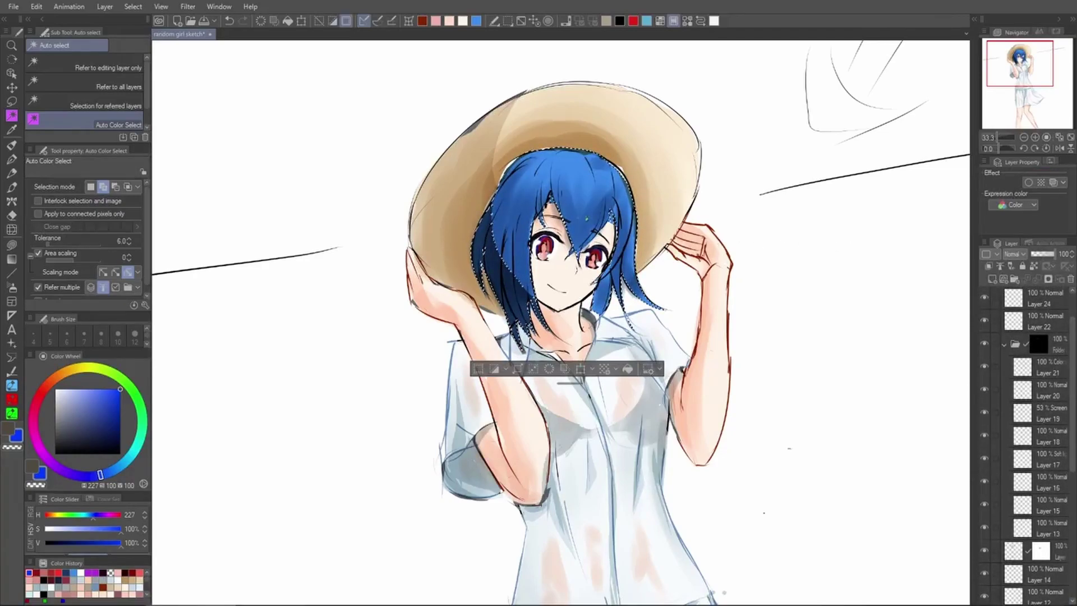
pyautogui.click(1049, 280)
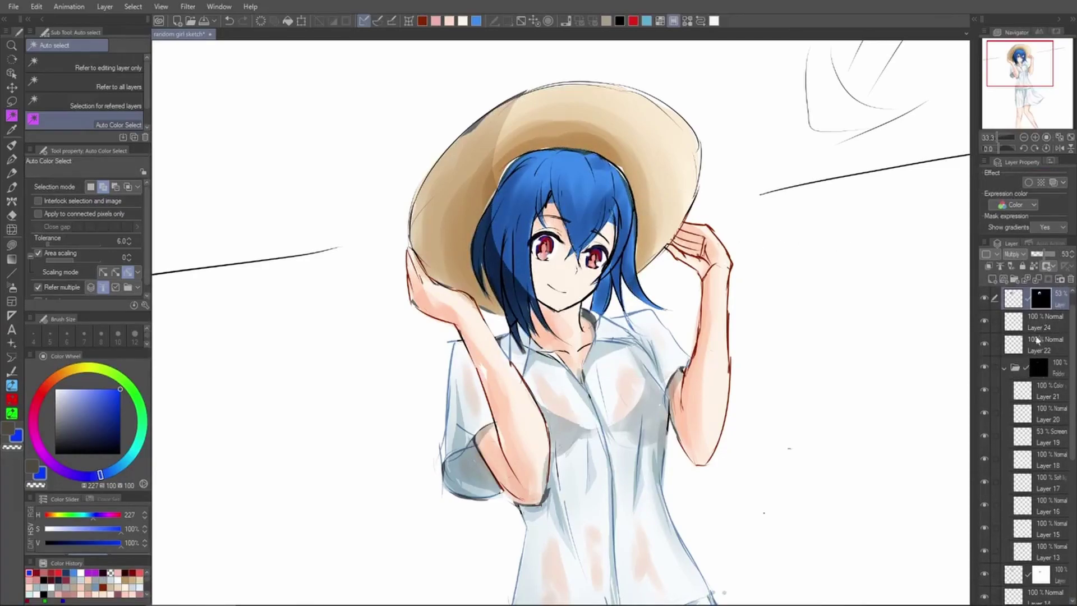
# Group the masked shading layer into a folder and apply the same hair-shaped mask to the folder
pyautogui.click(1015, 303)
pyautogui.hotkey('ctrl', 'g')
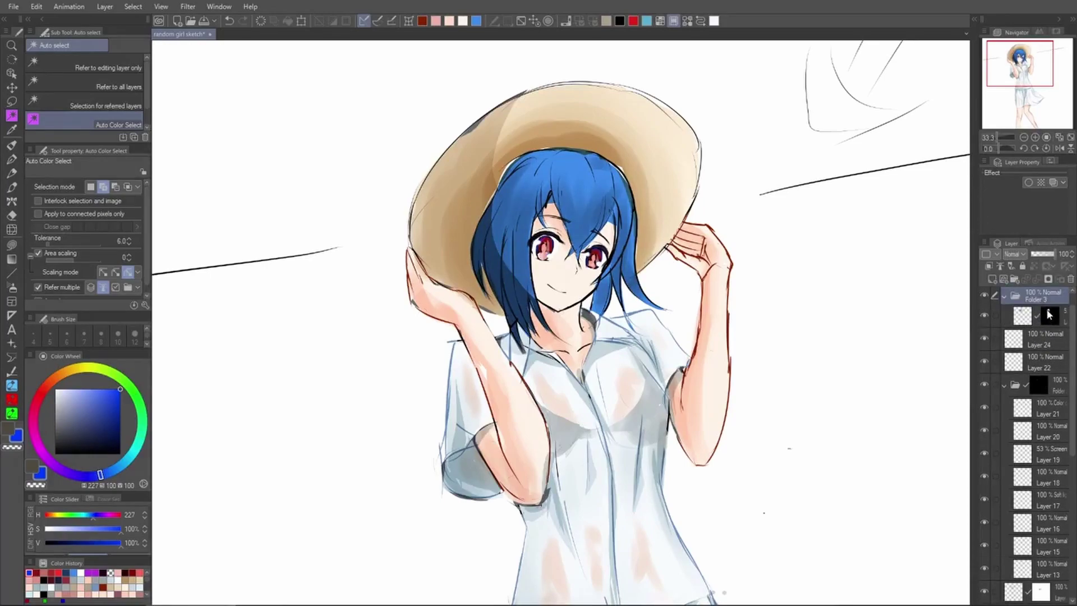
pyautogui.keyDown('ctrl'); pyautogui.click(1050, 314); pyautogui.keyUp('ctrl')
pyautogui.click(1048, 279)
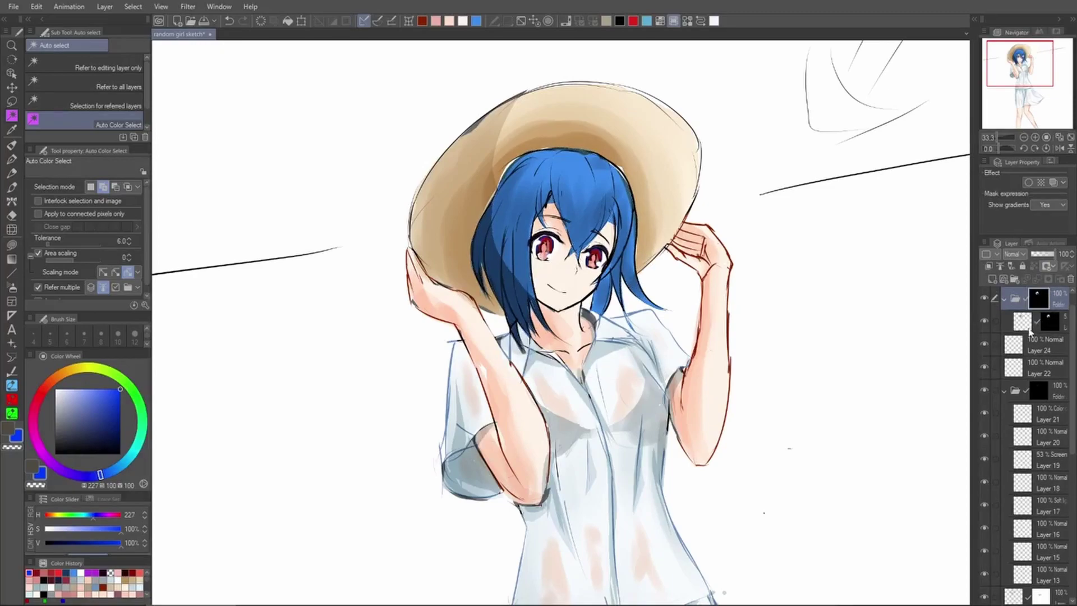
# Add a new layer above the shading layer inside the masked hair folder and switch to the G-pen
pyautogui.click(1024, 321)
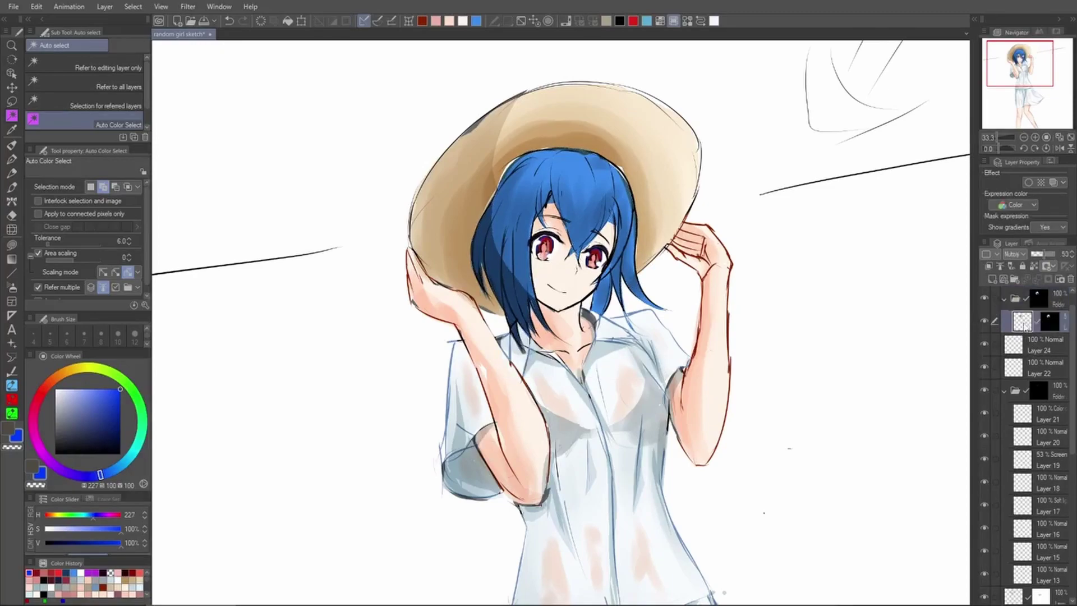
pyautogui.click(992, 278)
pyautogui.moveTo(636, 365); pyautogui.dragTo(621, 377)
pyautogui.scroll(2, 541, 205)
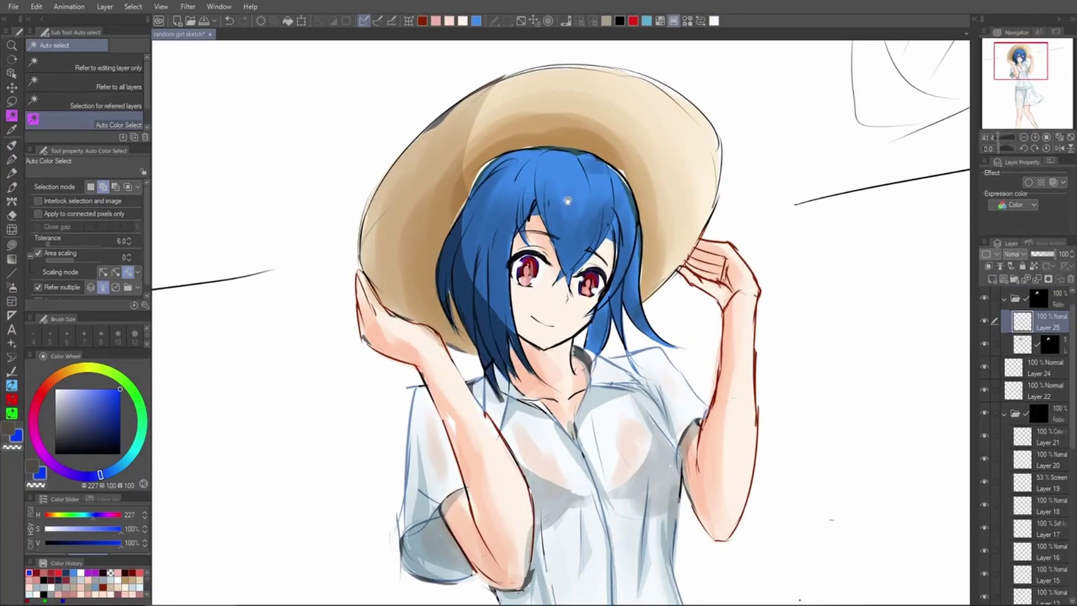
pyautogui.press('p')
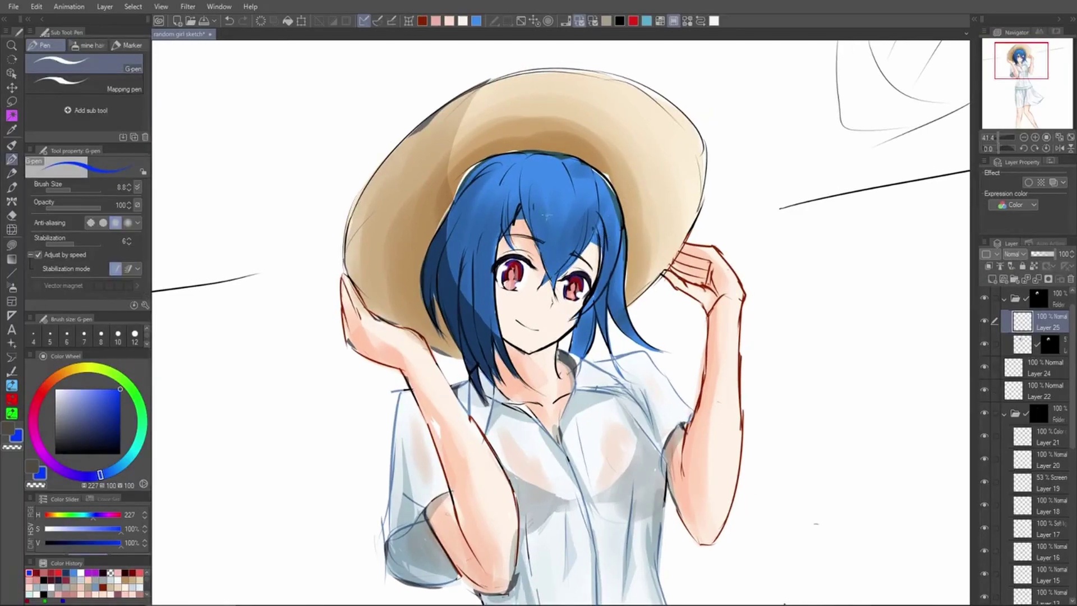
# Sample a dark hair color and try shading strokes in the dark lock beside the face
pyautogui.moveTo(425, 303); pyautogui.dragTo(460, 307)
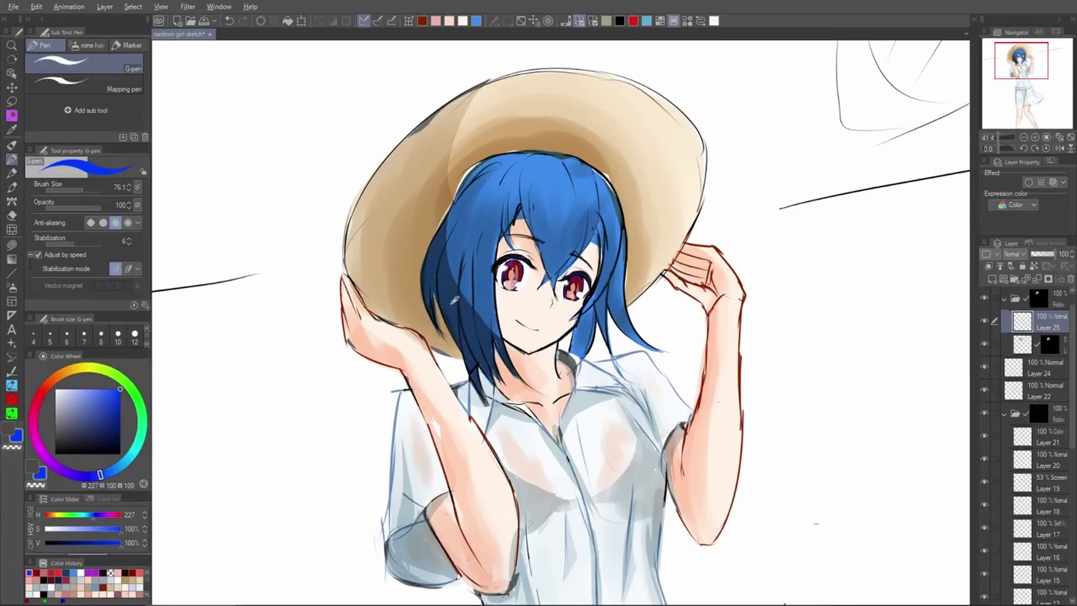
pyautogui.keyDown('alt'); pyautogui.click(452, 305); pyautogui.keyUp('alt')
pyautogui.keyDown('alt'); pyautogui.click(460, 337); pyautogui.keyUp('alt')
pyautogui.moveTo(465, 328); pyautogui.dragTo(458, 327)
pyautogui.moveTo(458, 320); pyautogui.dragTo(474, 368)
pyautogui.hotkey('ctrl', 'z')
# Choose a very dark muted blue (H 213, S 48, V 13) and set Layer 25 to Multiply
pyautogui.moveTo(102, 429); pyautogui.dragTo(86, 445)
pyautogui.click(1016, 254)
pyautogui.click(1029, 289)
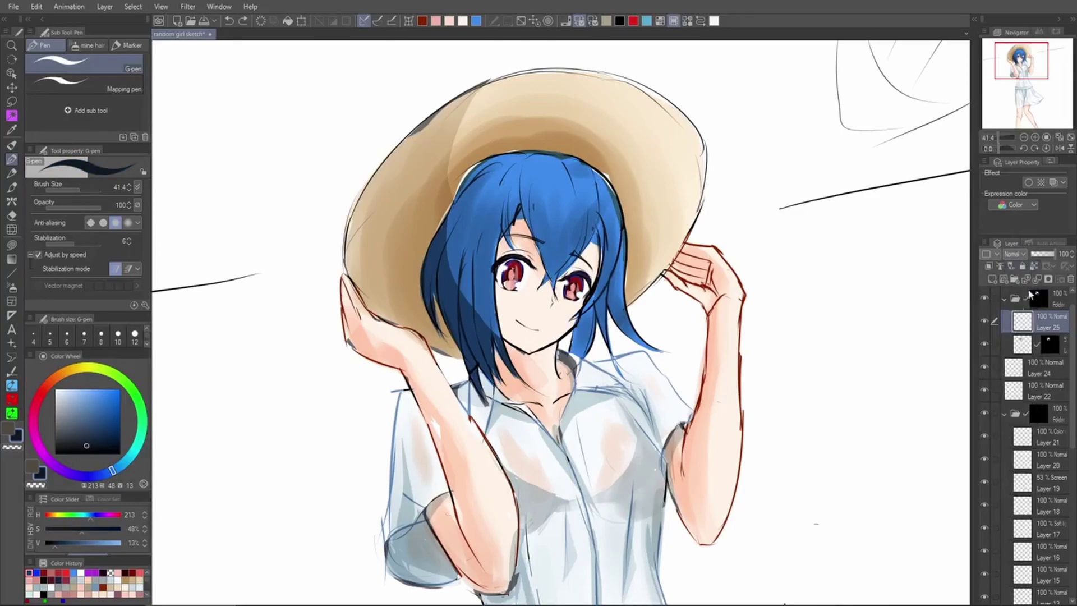
pyautogui.click(1017, 294)
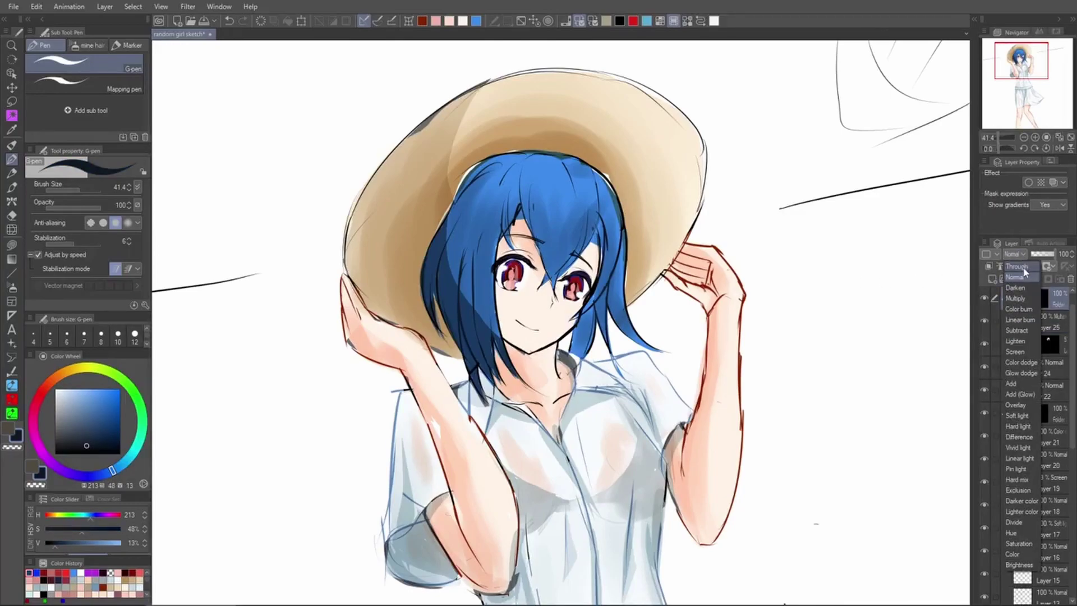
pyautogui.click(1028, 325)
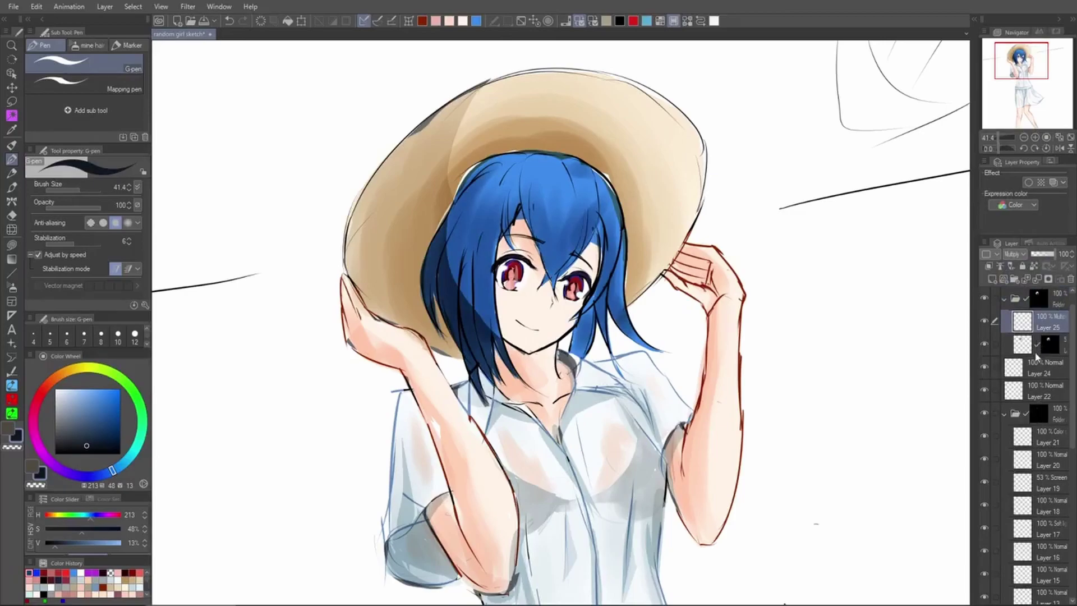
# Paint dark strands in the long side lock at pen size 35.7 and lower Layer 25's opacity to 51%
pyautogui.moveTo(457, 301); pyautogui.dragTo(462, 301)
pyautogui.moveTo(466, 355)
pyautogui.mouseDown()
pyautogui.moveTo(468, 346)
pyautogui.moveTo(479, 380)
pyautogui.mouseUp()
pyautogui.hotkey('ctrl', 'z')
pyautogui.moveTo(460, 322); pyautogui.dragTo(491, 390)
pyautogui.moveTo(470, 305)
pyautogui.mouseDown()
pyautogui.moveTo(487, 370)
pyautogui.moveTo(481, 349)
pyautogui.mouseUp()
pyautogui.moveTo(472, 244); pyautogui.dragTo(490, 376)
pyautogui.hotkey('ctrl', 'z')
pyautogui.moveTo(1045, 256); pyautogui.dragTo(1041, 255)
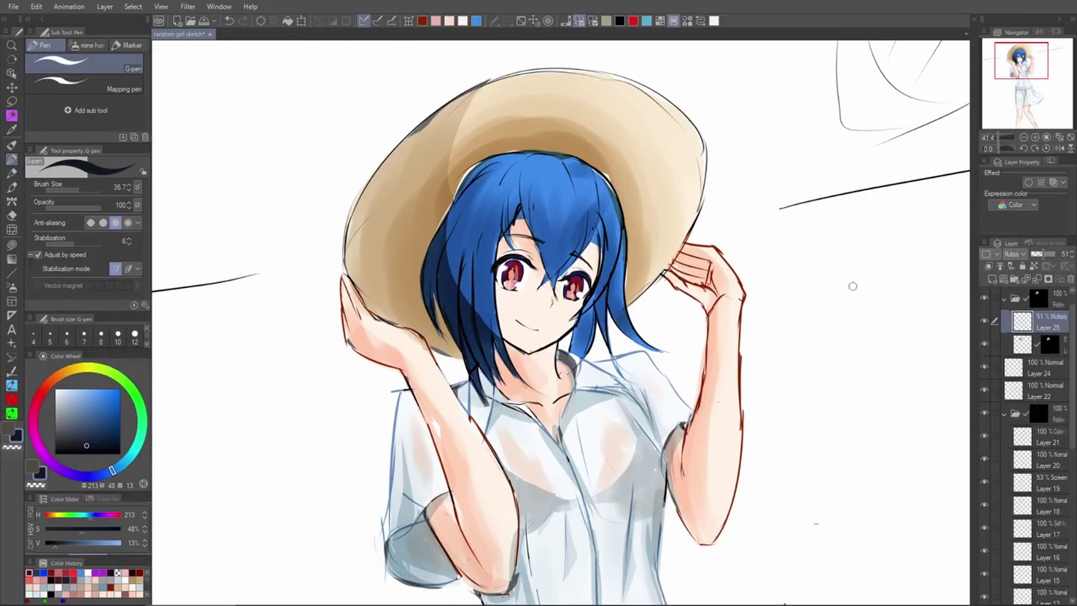
# Shade the hair's outer edge under the hat, the bangs beside the eye and the lock behind the neck
pyautogui.moveTo(433, 287)
pyautogui.mouseDown()
pyautogui.moveTo(442, 223)
pyautogui.moveTo(476, 172)
pyautogui.mouseUp()
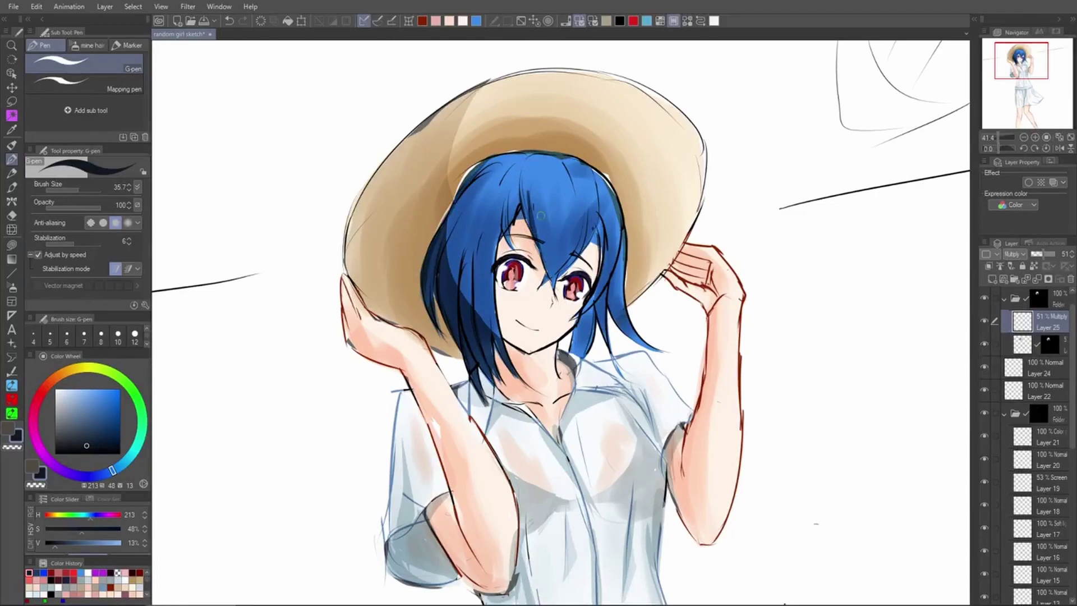
pyautogui.moveTo(569, 272); pyautogui.dragTo(581, 243)
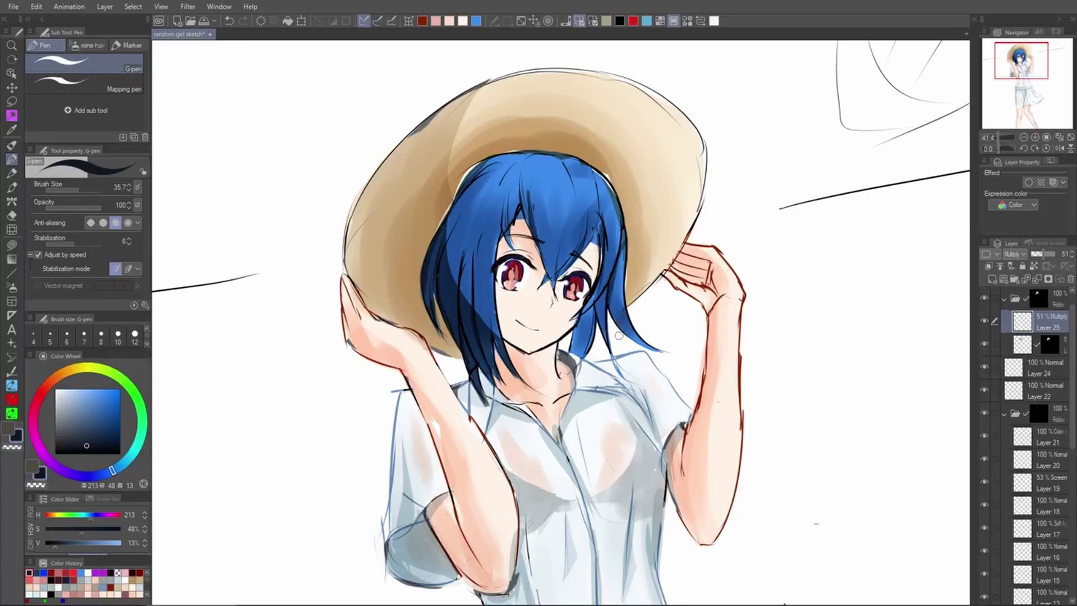
pyautogui.moveTo(596, 314); pyautogui.dragTo(583, 341)
# Shade the hair strands on the raised-hand side of the bangs with Lasso fill 2 and the G-pen
pyautogui.press('g')
pyautogui.moveTo(599, 309)
pyautogui.mouseDown()
pyautogui.moveTo(590, 346)
pyautogui.moveTo(589, 299)
pyautogui.moveTo(598, 290)
pyautogui.moveTo(604, 330)
pyautogui.moveTo(590, 321)
pyautogui.moveTo(622, 272)
pyautogui.moveTo(611, 283)
pyautogui.moveTo(623, 251)
pyautogui.moveTo(614, 273)
pyautogui.mouseUp()
pyautogui.hotkey('ctrl', 'z')
pyautogui.moveTo(604, 221)
pyautogui.mouseDown()
pyautogui.moveTo(603, 267)
pyautogui.moveTo(602, 216)
pyautogui.mouseUp()
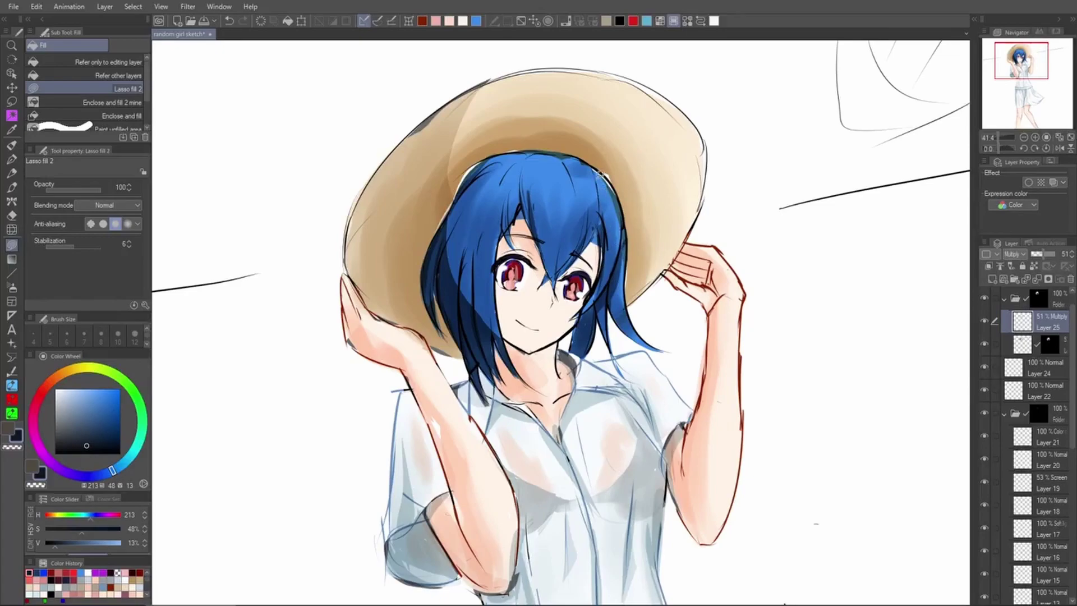
pyautogui.press('p')
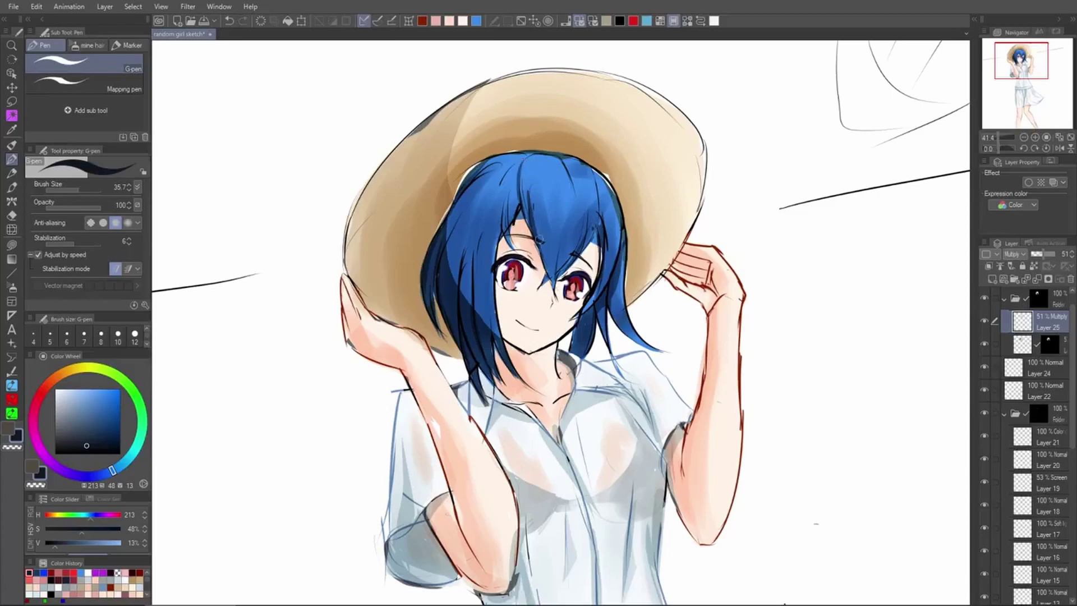
pyautogui.moveTo(607, 219); pyautogui.dragTo(508, 227)
pyautogui.moveTo(650, 288); pyautogui.dragTo(624, 285)
pyautogui.moveTo(580, 205); pyautogui.dragTo(650, 259)
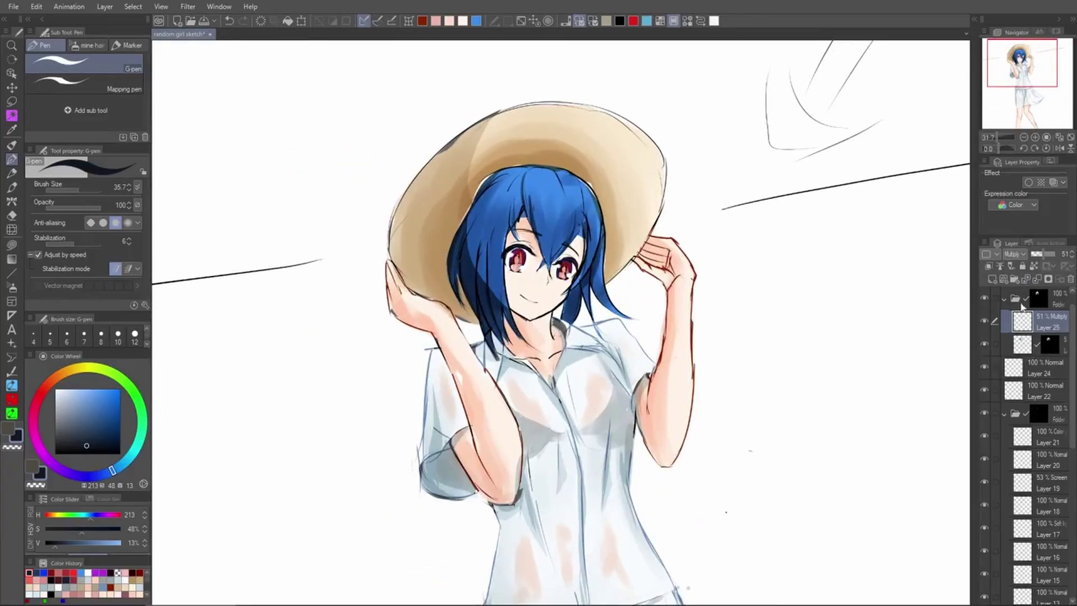
# Add a new Screen layer above the hair shading and sample a bright hair blue (H 214, S 75, V 88)
pyautogui.click(992, 279)
pyautogui.click(1015, 253)
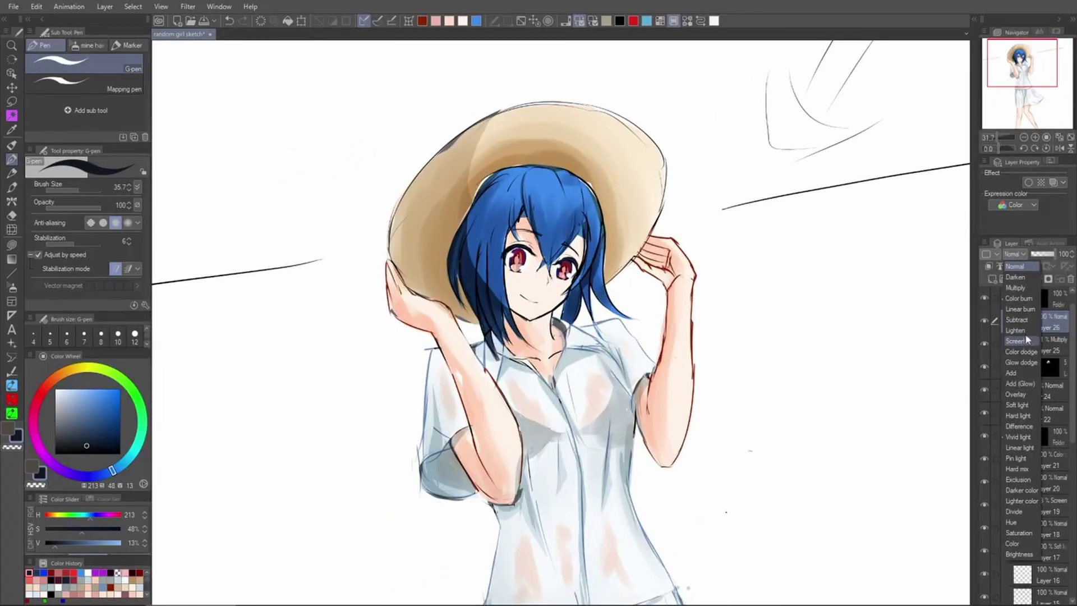
pyautogui.click(1027, 340)
pyautogui.keyDown('alt'); pyautogui.click(551, 197); pyautogui.keyUp('alt')
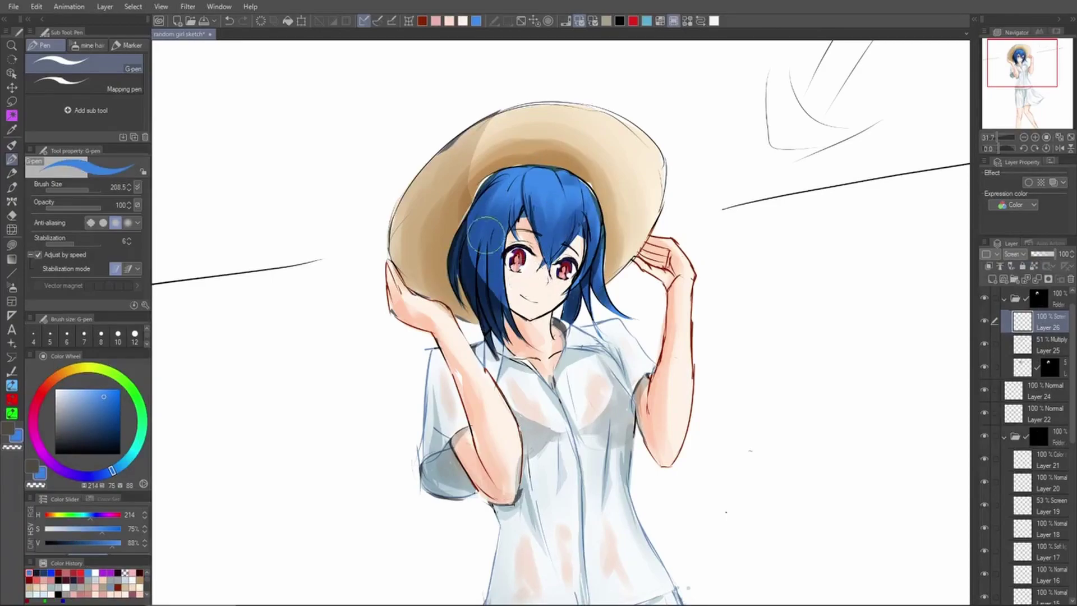
# Try broad highlight strokes across the hair with a large G-pen and the mine Round mixing brush 2
pyautogui.moveTo(483, 220); pyautogui.dragTo(600, 222)
pyautogui.hotkey('ctrl', 'z')
pyautogui.press('b')
pyautogui.press(']')
pyautogui.moveTo(500, 188); pyautogui.dragTo(481, 266)
pyautogui.hotkey('ctrl', 'z')
pyautogui.moveTo(520, 173); pyautogui.dragTo(486, 241)
pyautogui.hotkey('ctrl', 'z')
pyautogui.moveTo(562, 182)
pyautogui.mouseDown()
pyautogui.moveTo(580, 201)
pyautogui.moveTo(585, 247)
pyautogui.mouseUp()
pyautogui.hotkey('ctrl', 'z')
# Paint bright blue highlights over the crown and bangs with the mine Round mixing brush 2
pyautogui.moveTo(592, 205)
pyautogui.mouseDown()
pyautogui.moveTo(600, 242)
pyautogui.moveTo(590, 224)
pyautogui.mouseUp()
pyautogui.moveTo(573, 179)
pyautogui.mouseDown()
pyautogui.moveTo(565, 247)
pyautogui.moveTo(543, 260)
pyautogui.moveTo(557, 217)
pyautogui.moveTo(539, 242)
pyautogui.mouseUp()
pyautogui.moveTo(541, 173)
pyautogui.mouseDown()
pyautogui.moveTo(531, 207)
pyautogui.moveTo(539, 251)
pyautogui.mouseUp()
pyautogui.moveTo(549, 202)
pyautogui.mouseDown()
pyautogui.moveTo(548, 261)
pyautogui.moveTo(548, 181)
pyautogui.mouseUp()
pyautogui.moveTo(541, 239)
pyautogui.mouseDown()
pyautogui.moveTo(546, 194)
pyautogui.moveTo(552, 216)
pyautogui.mouseUp()
pyautogui.moveTo(545, 261)
pyautogui.mouseDown()
pyautogui.moveTo(552, 177)
pyautogui.moveTo(567, 219)
pyautogui.mouseUp()
pyautogui.moveTo(508, 236)
pyautogui.mouseDown()
pyautogui.moveTo(511, 177)
pyautogui.moveTo(498, 299)
pyautogui.moveTo(496, 218)
pyautogui.mouseUp()
# Undo the last stroke, reduce the brush to size 63.4 and paint highlight strands along the side hair
pyautogui.press('[')
pyautogui.press('[')
pyautogui.press('[')
pyautogui.press('[')
pyautogui.press('[')
pyautogui.hotkey('ctrl', 'z')
pyautogui.moveTo(500, 284)
pyautogui.mouseDown()
pyautogui.moveTo(498, 235)
pyautogui.moveTo(492, 211)
pyautogui.moveTo(484, 215)
pyautogui.mouseUp()
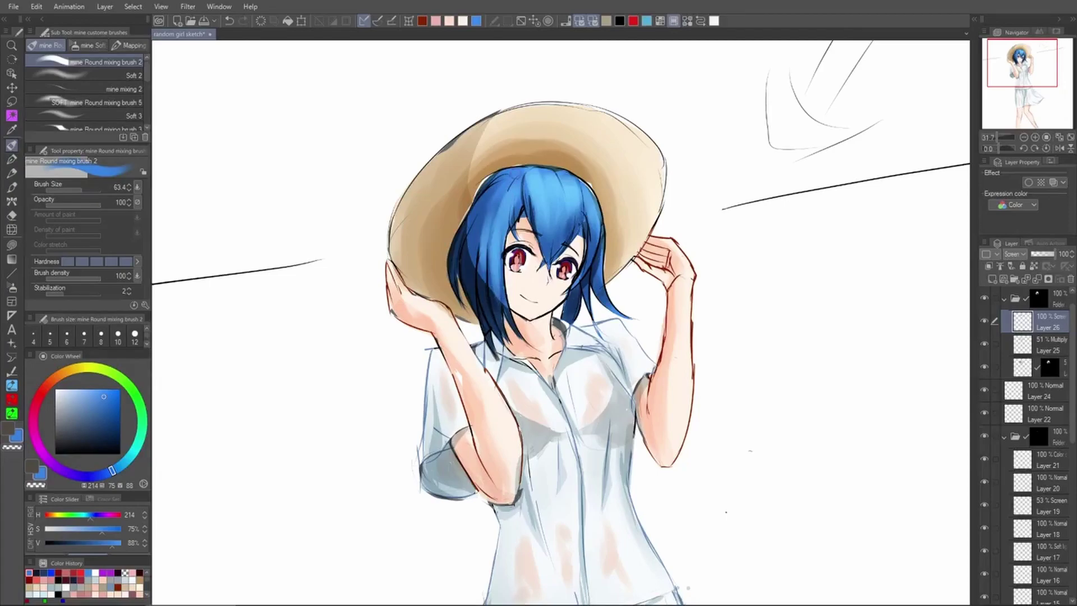
pyautogui.moveTo(478, 264)
pyautogui.mouseDown()
pyautogui.moveTo(494, 193)
pyautogui.moveTo(483, 182)
pyautogui.mouseUp()
pyautogui.moveTo(467, 244); pyautogui.dragTo(494, 180)
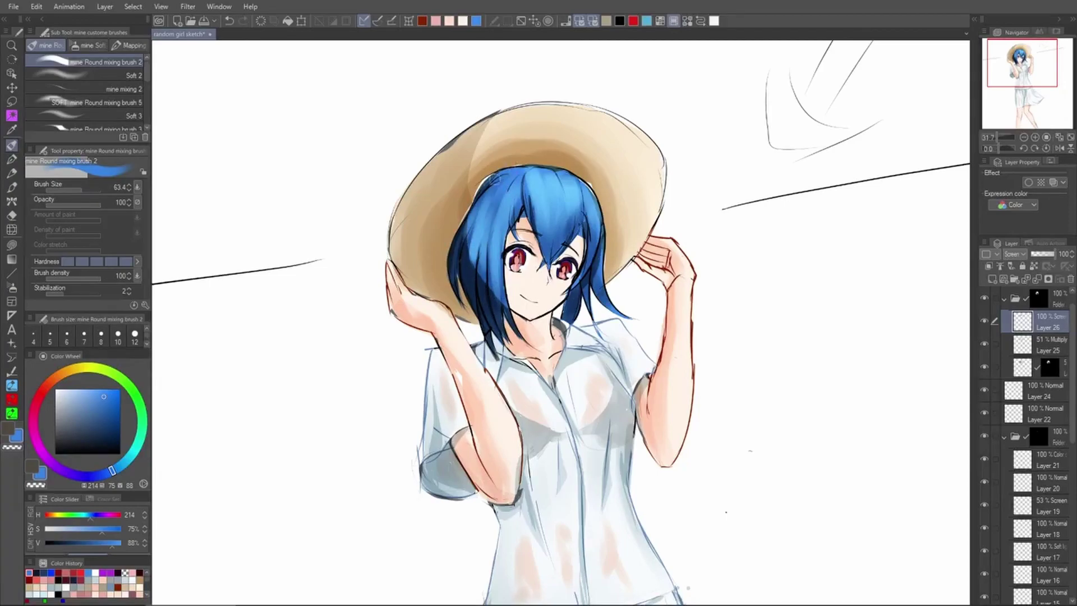
# Lower the highlight layer's opacity to 72% and lock its transparent pixels
pyautogui.scroll(-2, 612, 244)
pyautogui.scroll(2, 614, 246)
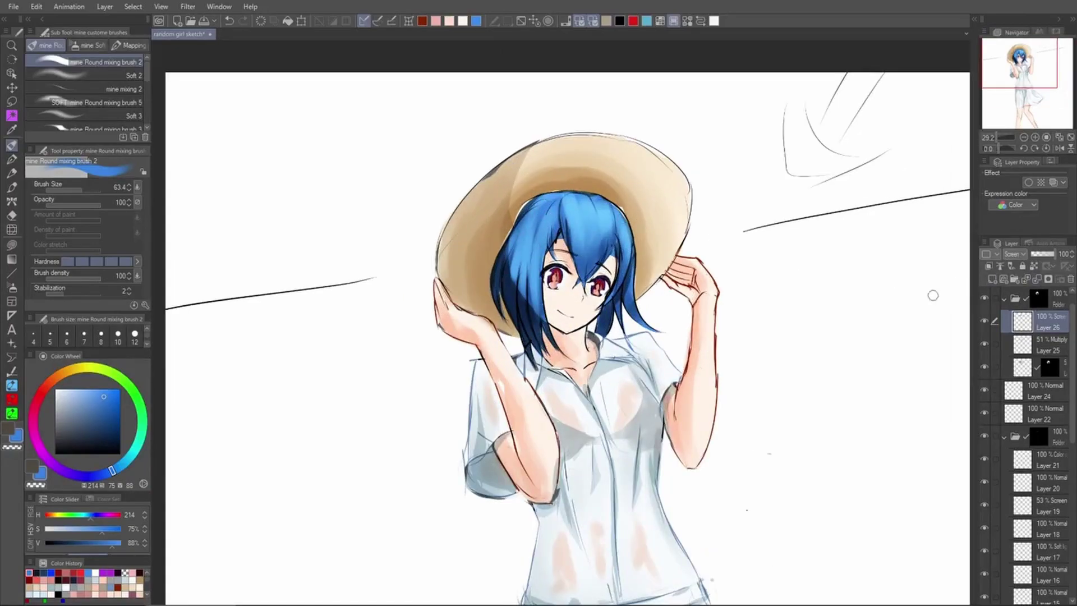
pyautogui.click(1040, 255)
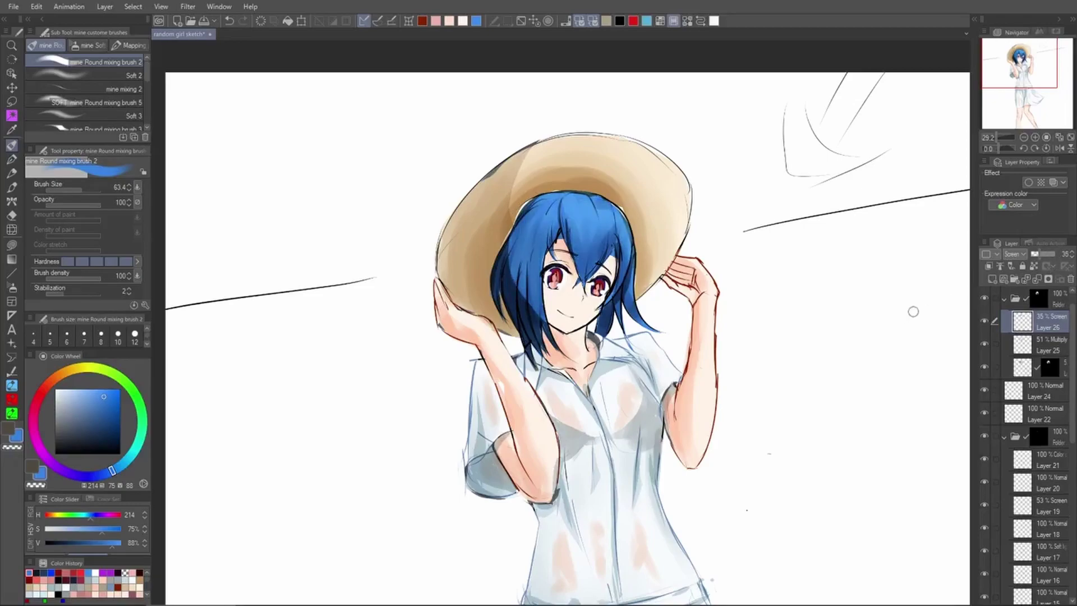
pyautogui.click(1034, 266)
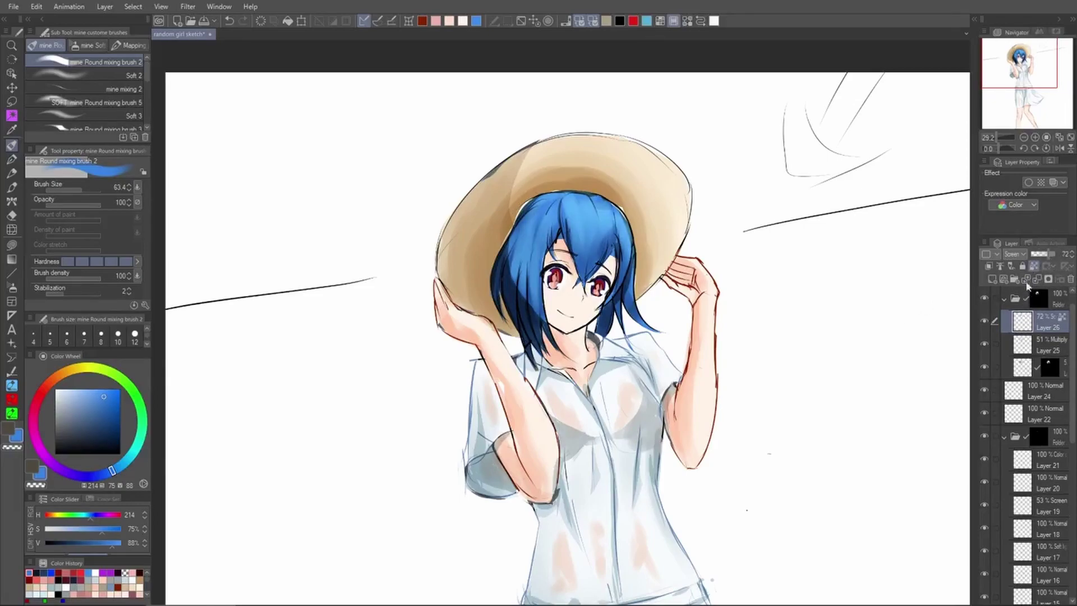
# Recolor all the hair highlights with a paler blue (H 214, S 45, V 87)
pyautogui.click(84, 397)
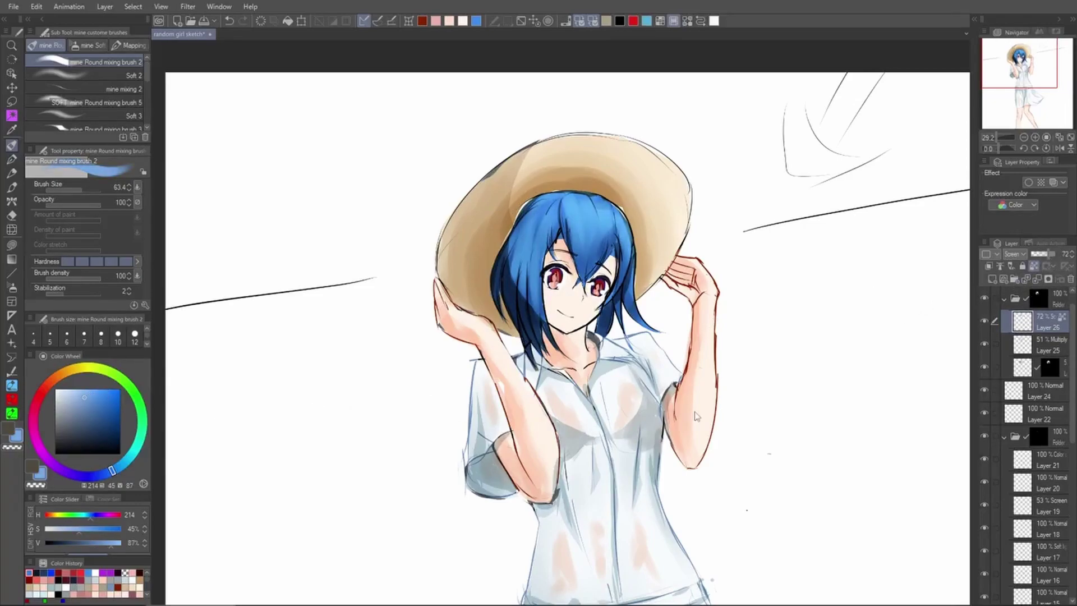
pyautogui.hotkey('ctrl', 'a')
pyautogui.click(717, 584)
pyautogui.hotkey('ctrl', 'd')
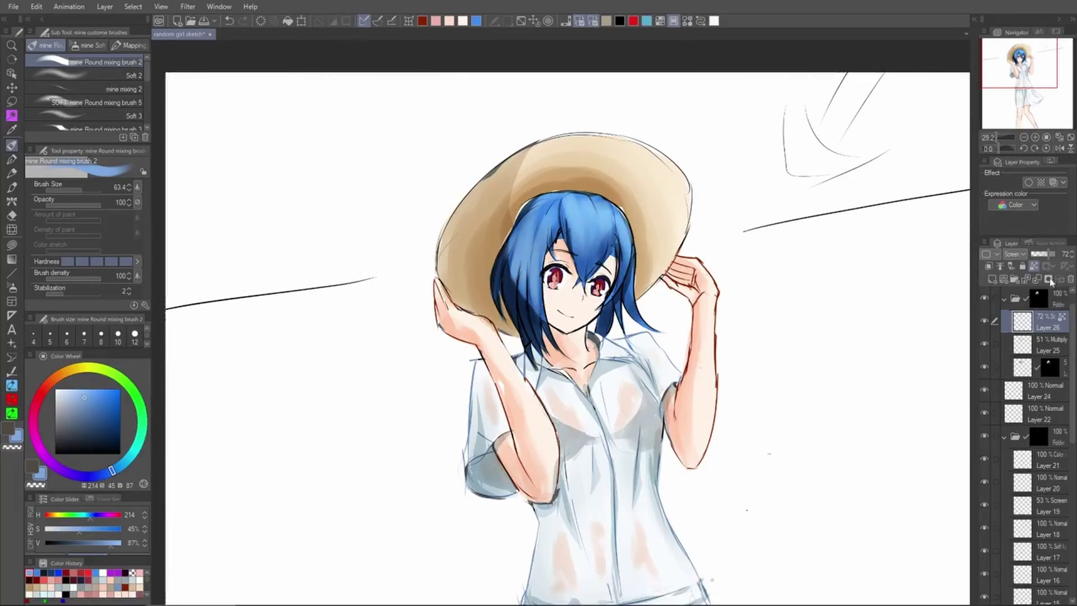
# Set the hair highlight layer's opacity to 51%
pyautogui.moveTo(1052, 256); pyautogui.dragTo(1062, 256)
pyautogui.click(1047, 257)
pyautogui.click(1044, 256)
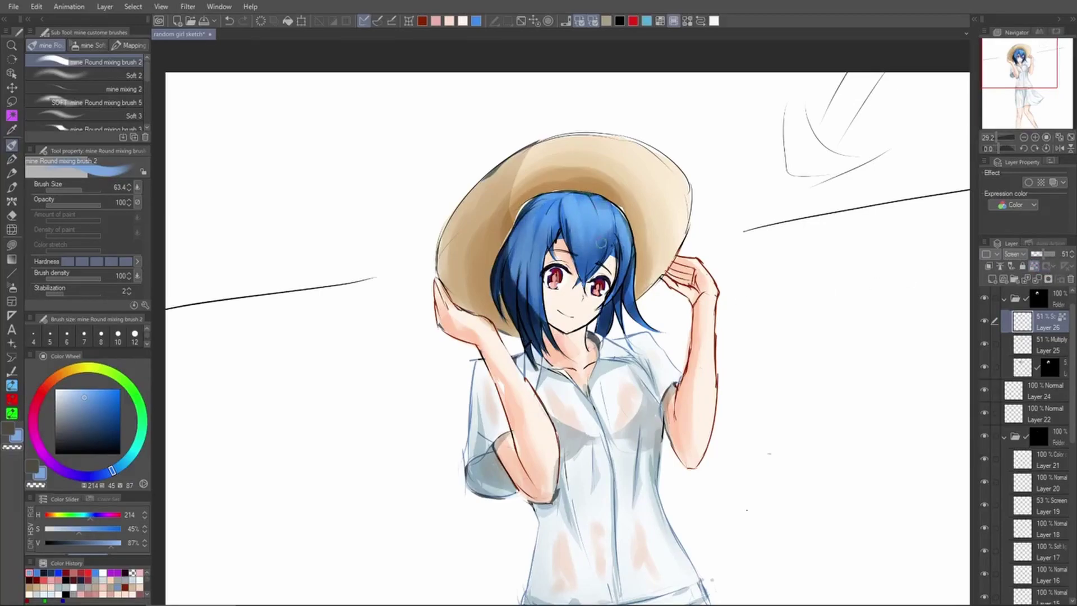
# Try touch-up strokes on the bangs' highlight and a highlight layer opacity of 72%
pyautogui.press('c')
pyautogui.moveTo(587, 203)
pyautogui.mouseDown()
pyautogui.moveTo(581, 226)
pyautogui.moveTo(591, 221)
pyautogui.mouseUp()
pyautogui.hotkey('ctrl', 'z')
pyautogui.press('c')
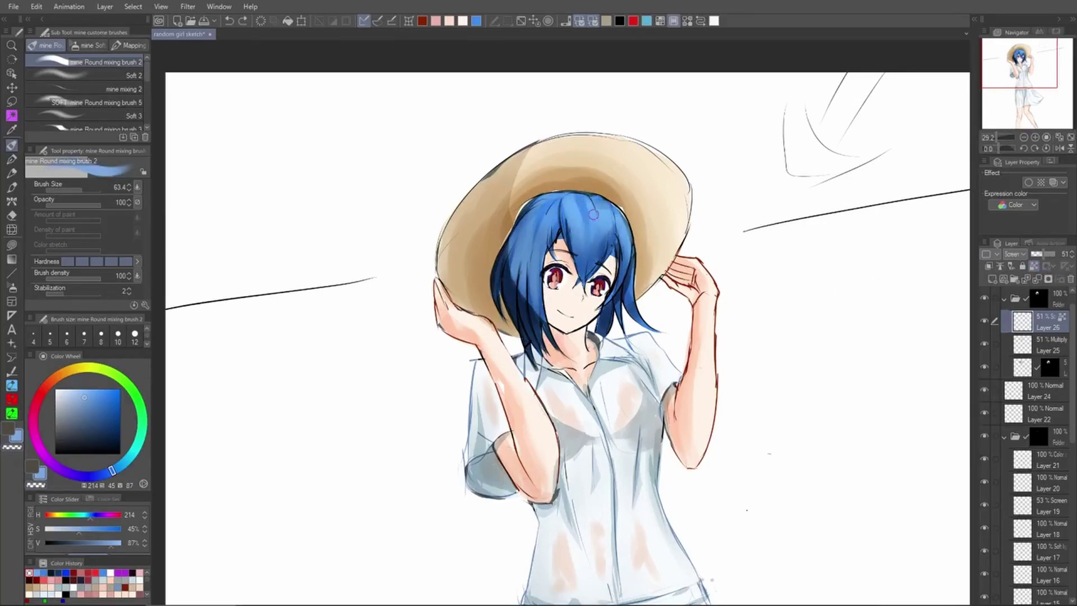
pyautogui.press('c')
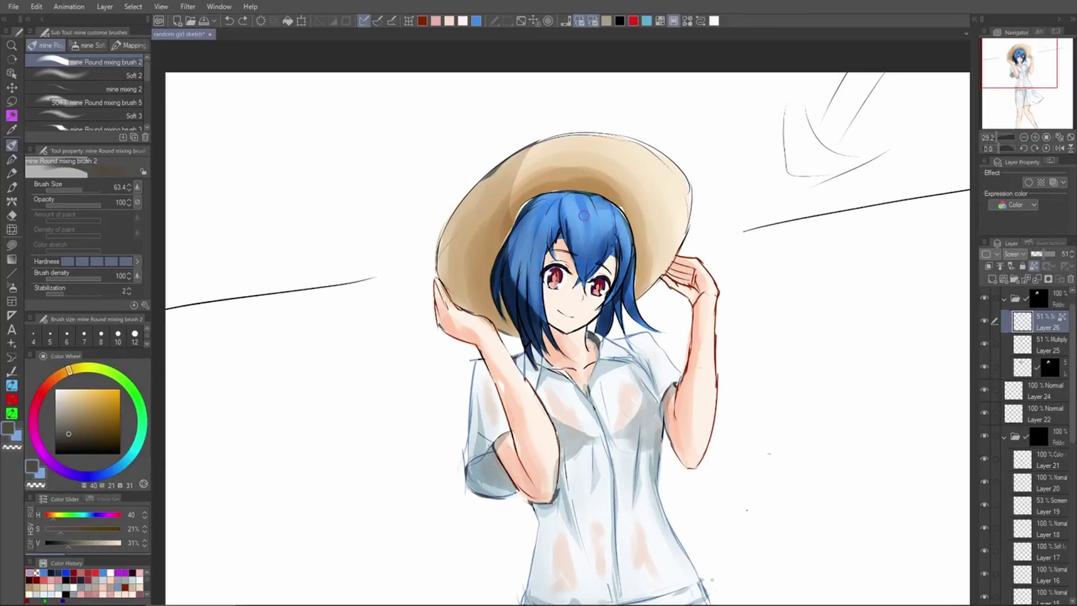
pyautogui.press('c')
pyautogui.moveTo(582, 204); pyautogui.dragTo(588, 223)
pyautogui.click(1048, 254)
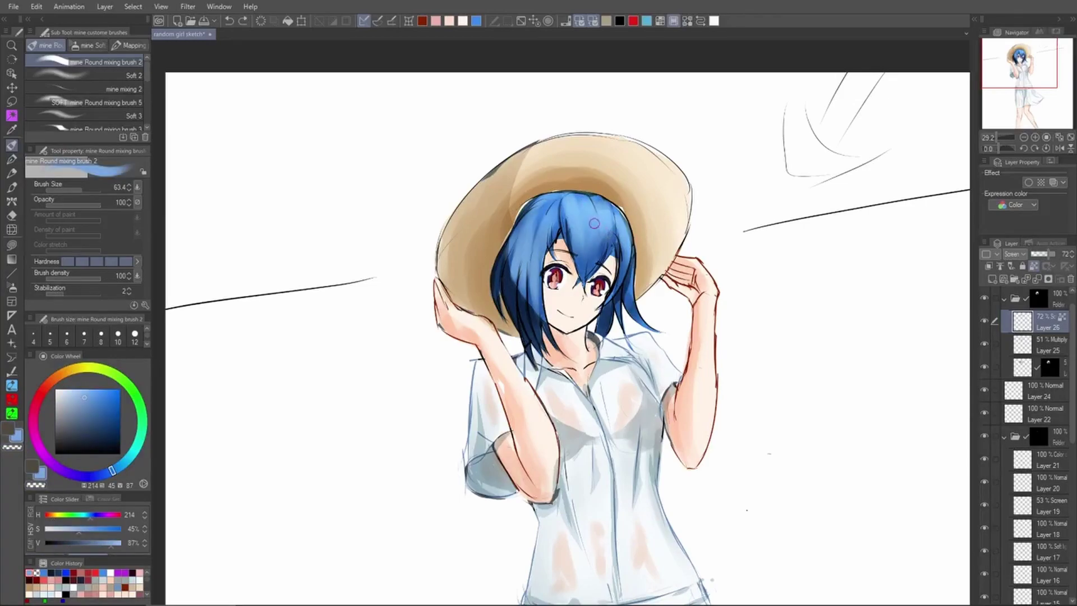
pyautogui.hotkey('ctrl', 'z')
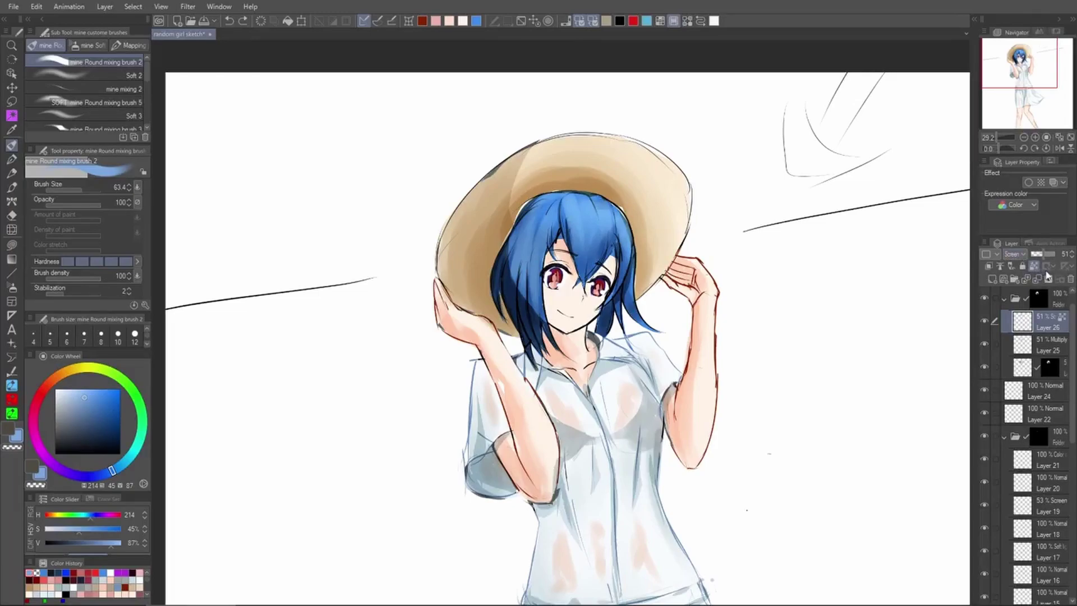
# Unlock the transparent pixels of the hair highlight layer
pyautogui.click(1033, 266)
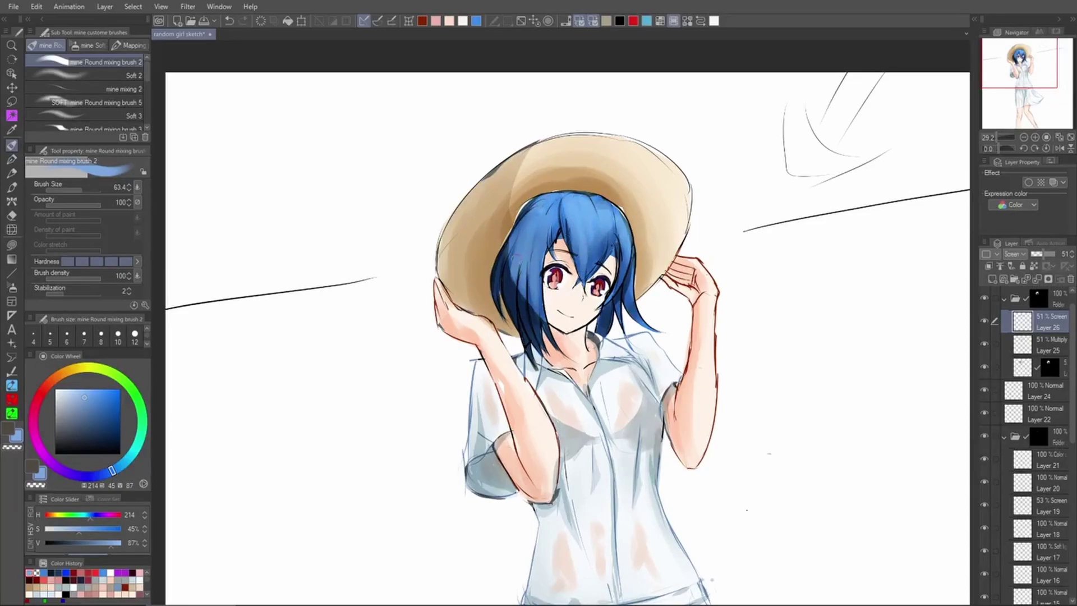
pyautogui.scroll(-3, 669, 299)
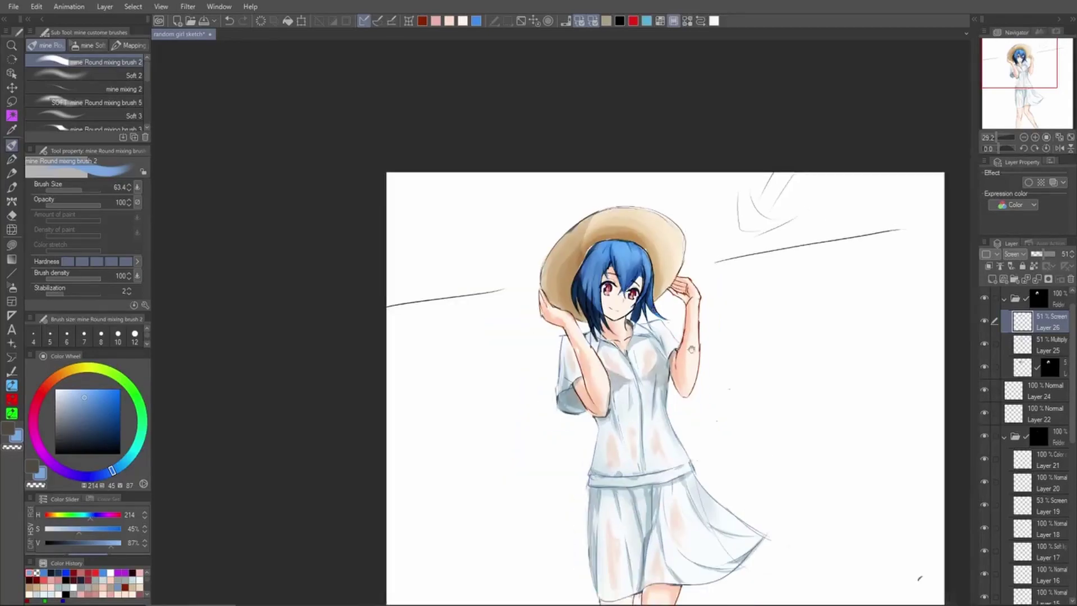
pyautogui.moveTo(668, 300); pyautogui.dragTo(630, 283)
pyautogui.scroll(1, 620, 259)
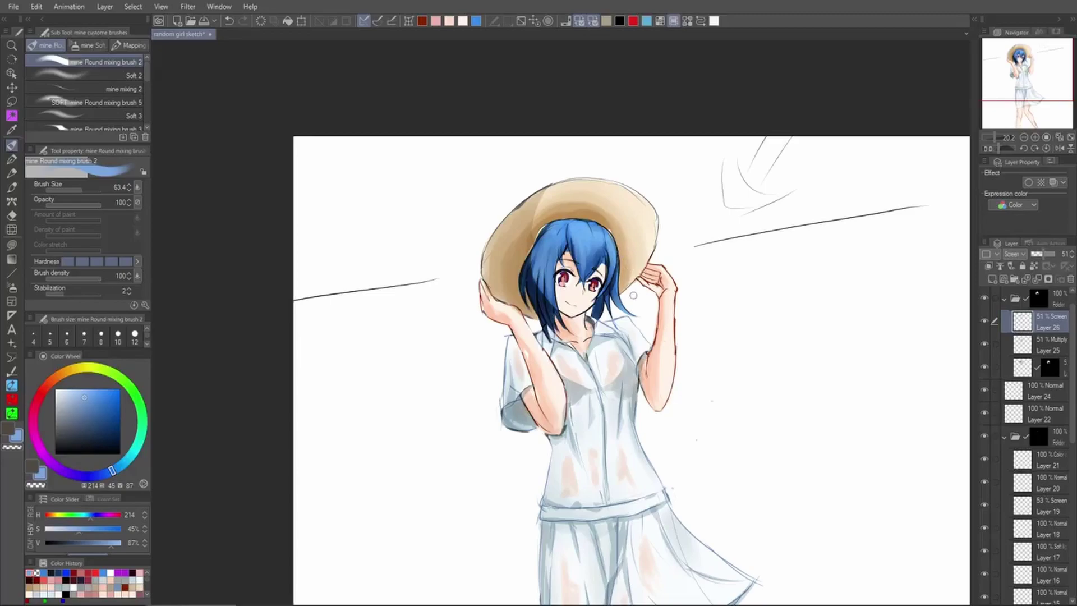
# On a new Screen layer, airbrush the sampled skin tone (H 22, S 28, V 100) over the hair around the face with Soft 2
pyautogui.keyDown('alt'); pyautogui.click(568, 258); pyautogui.keyUp('alt')
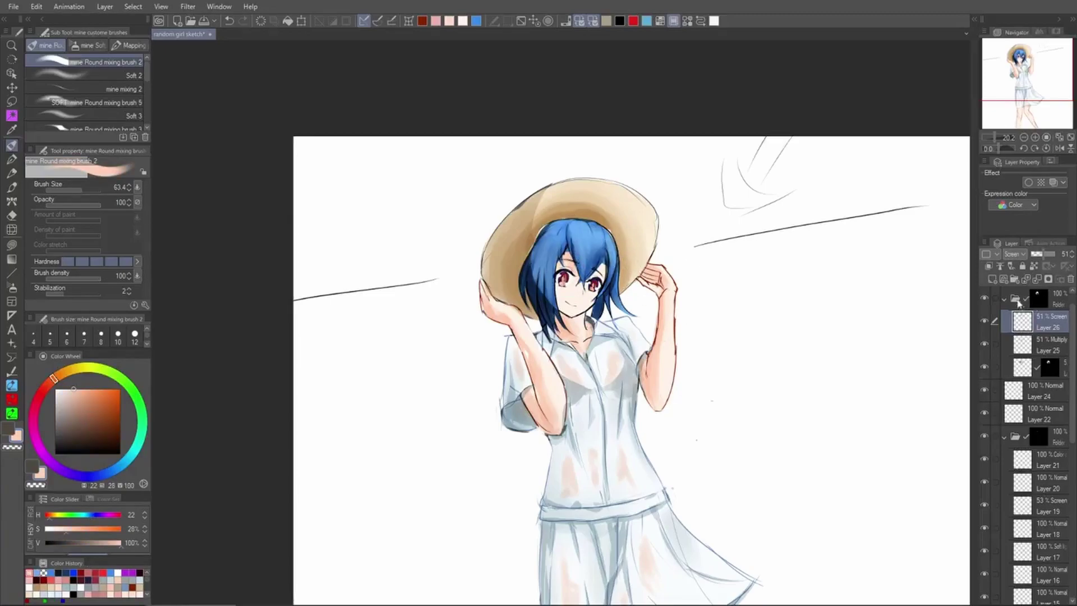
pyautogui.click(991, 279)
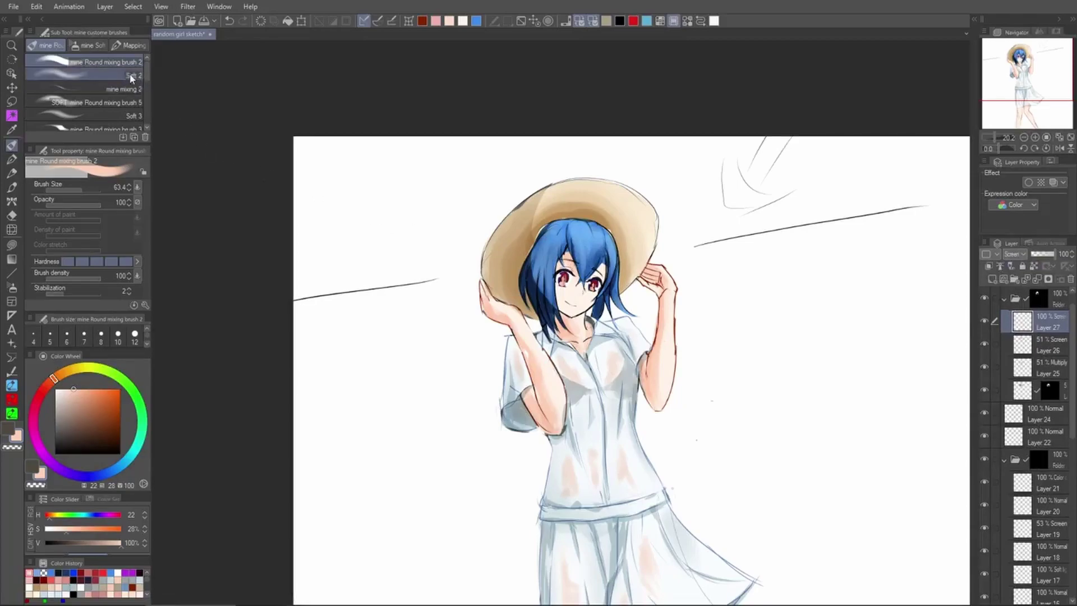
pyautogui.click(112, 75)
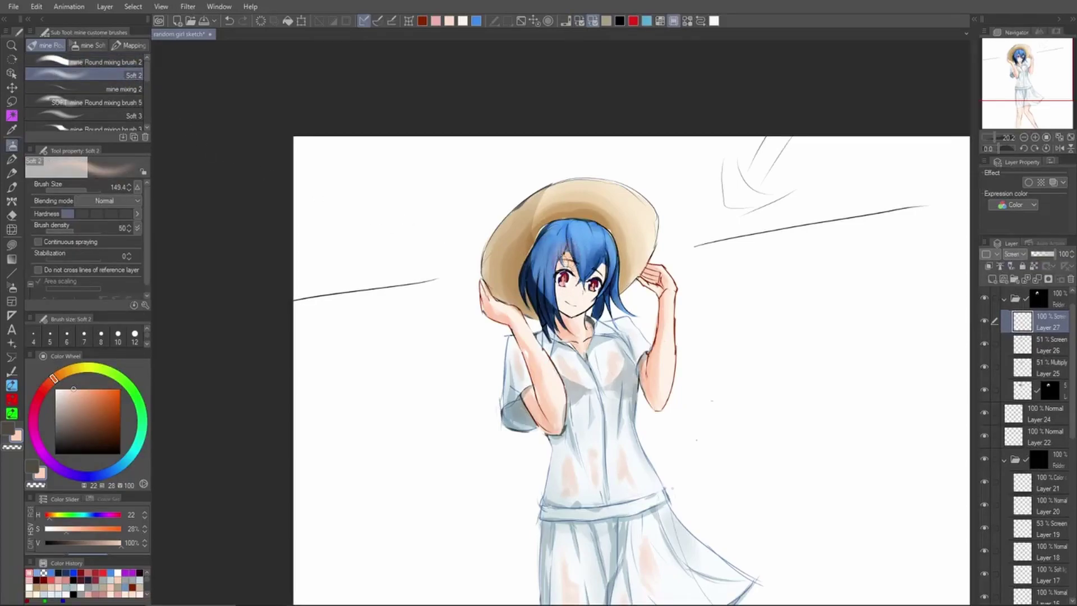
pyautogui.moveTo(560, 256); pyautogui.dragTo(580, 334)
pyautogui.moveTo(556, 281)
pyautogui.mouseDown()
pyautogui.moveTo(580, 336)
pyautogui.moveTo(577, 269)
pyautogui.moveTo(586, 303)
pyautogui.moveTo(601, 264)
pyautogui.moveTo(604, 297)
pyautogui.mouseUp()
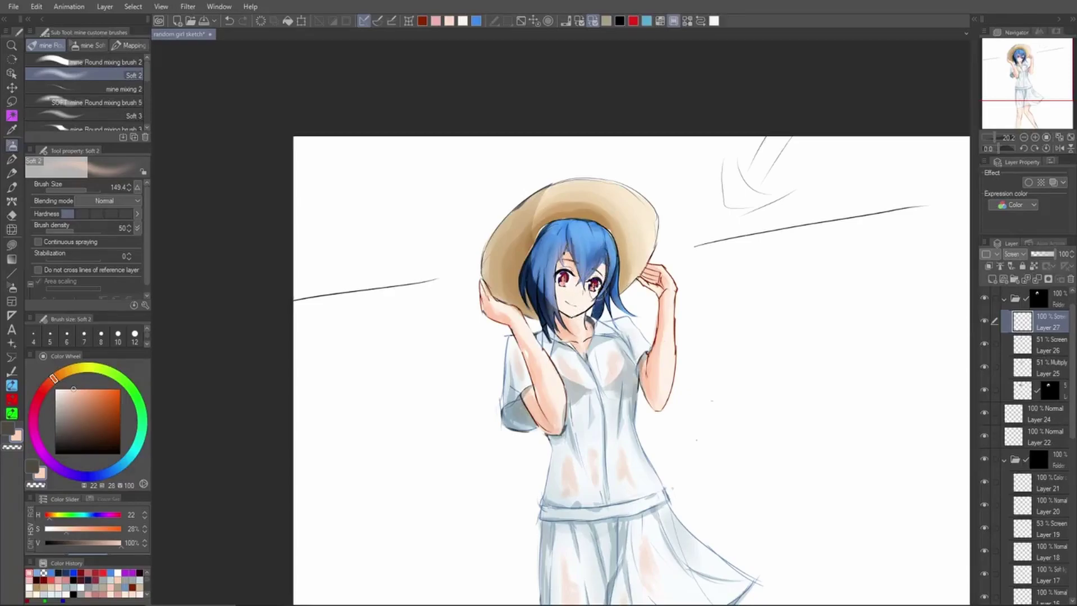
# Blend the soft skin tone into the lower side locks beside the cheek, undoing unwanted strokes
pyautogui.moveTo(550, 333); pyautogui.dragTo(530, 259)
pyautogui.hotkey('ctrl', 'z')
pyautogui.moveTo(536, 316)
pyautogui.mouseDown()
pyautogui.moveTo(535, 280)
pyautogui.moveTo(553, 291)
pyautogui.mouseUp()
pyautogui.hotkey('ctrl', 'z')
pyautogui.moveTo(551, 334); pyautogui.dragTo(532, 275)
pyautogui.hotkey('ctrl', 'z')
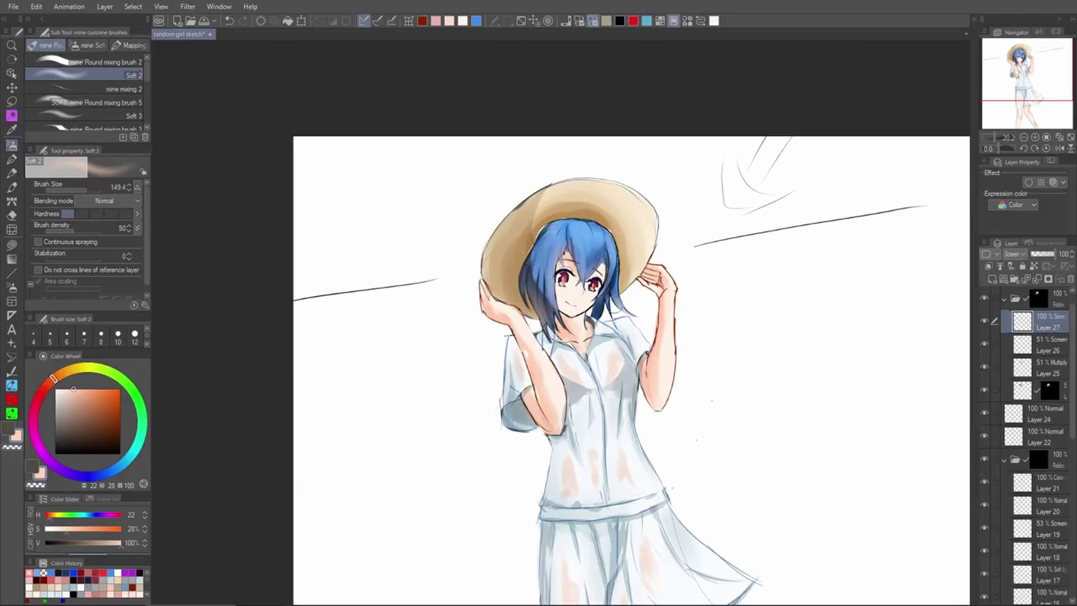
# Lower the pale blue hair highlight layer's opacity to 28%
pyautogui.click(1054, 353)
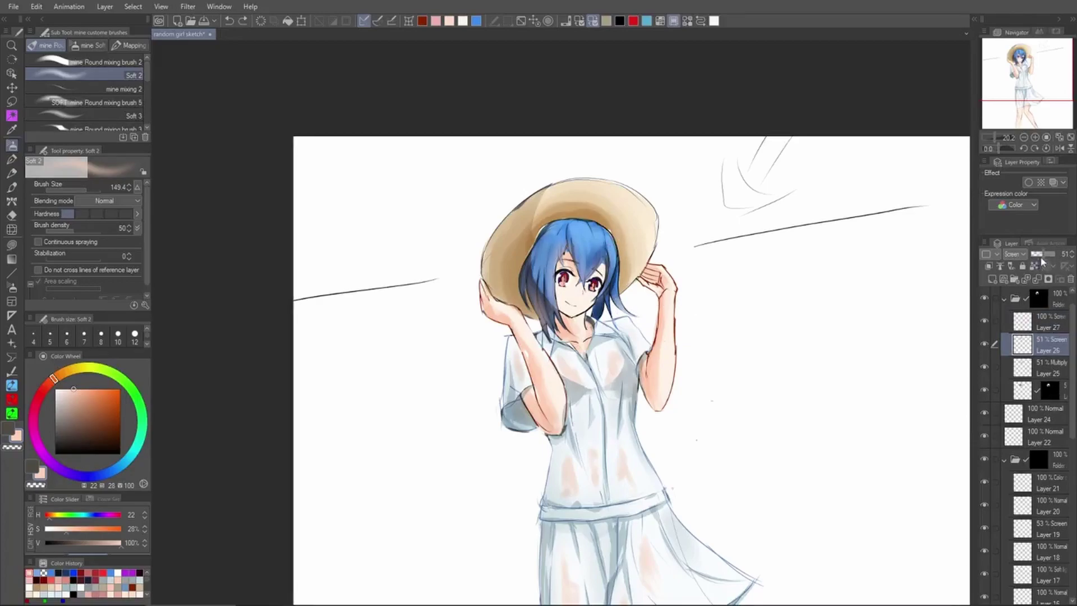
pyautogui.moveTo(1044, 255); pyautogui.dragTo(1039, 255)
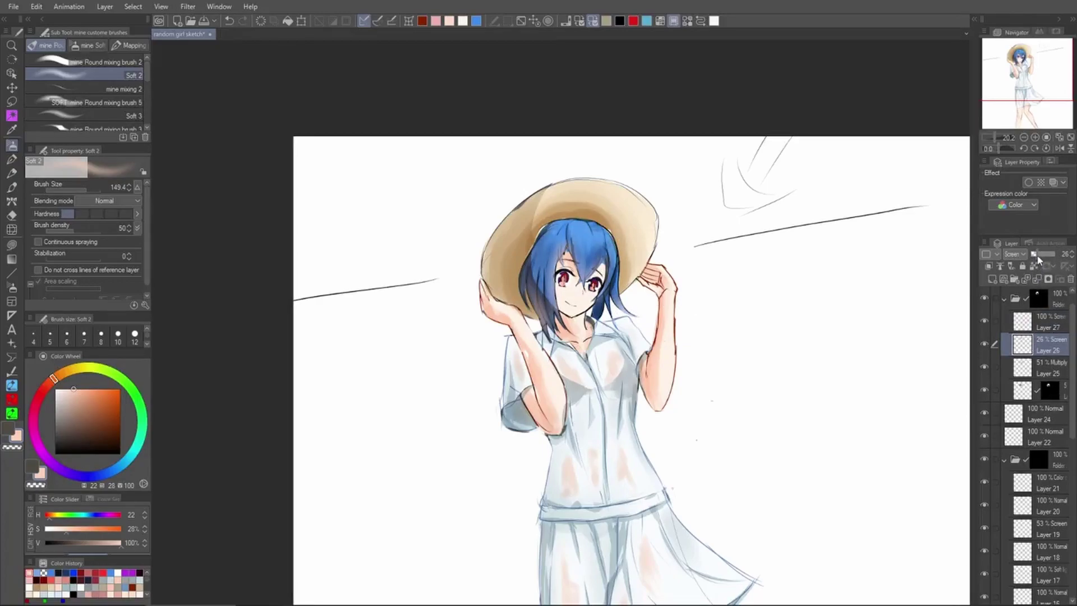
pyautogui.hotkey('alt', ']')
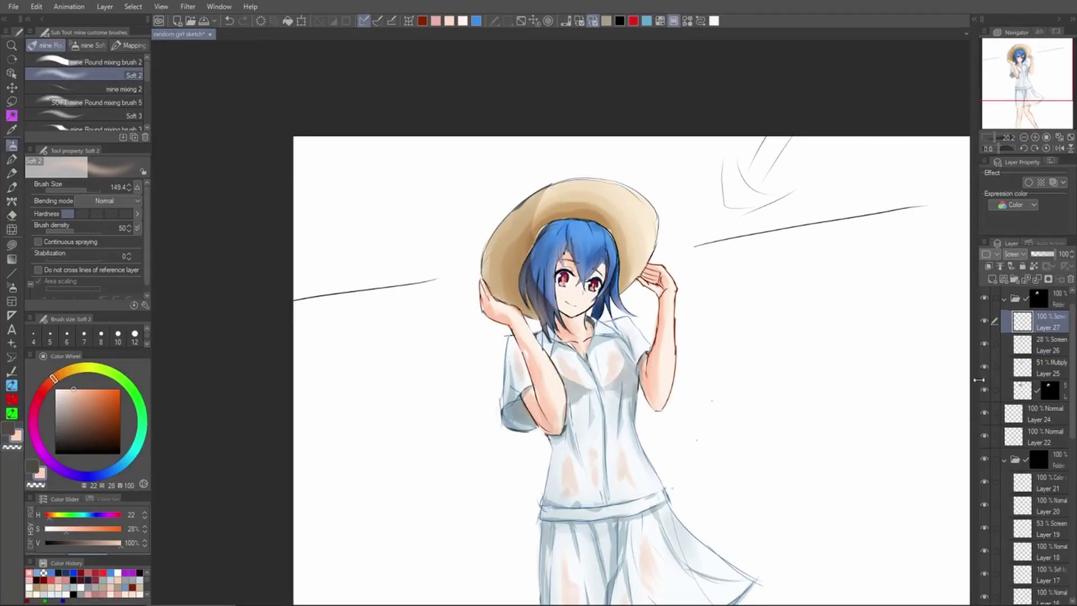
# Add a new Multiply layer above the skin-tone glow layer and sample the hair's blue (H 212, S 64, V 92)
pyautogui.click(1005, 279)
pyautogui.click(1021, 257)
pyautogui.click(1018, 286)
pyautogui.keyDown('alt'); pyautogui.click(590, 247); pyautogui.keyUp('alt')
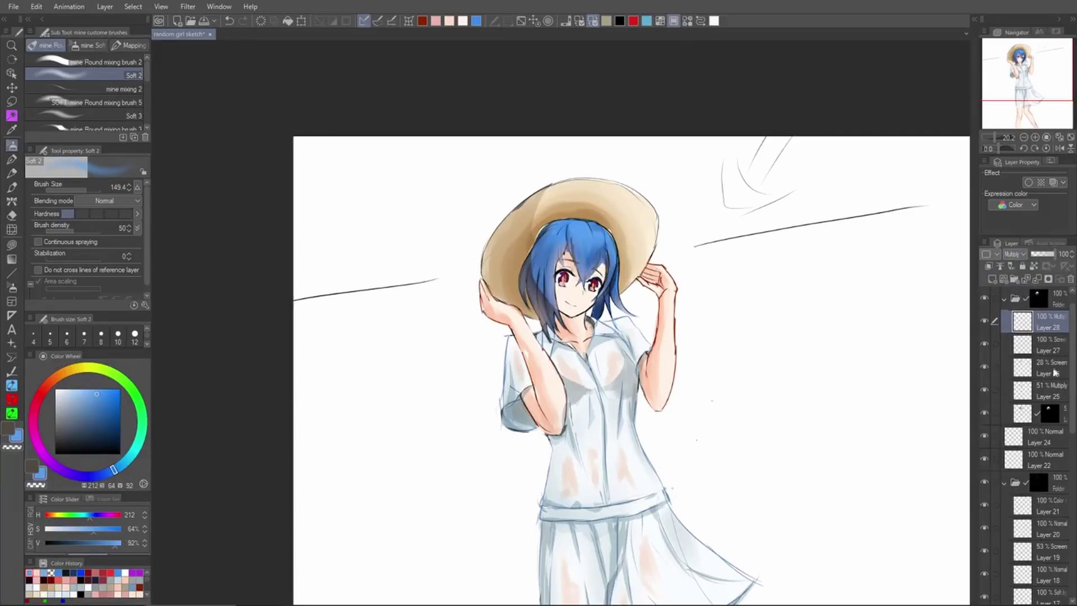
# Reduce the pale blue hair highlight layer's opacity to 9%
pyautogui.click(1032, 392)
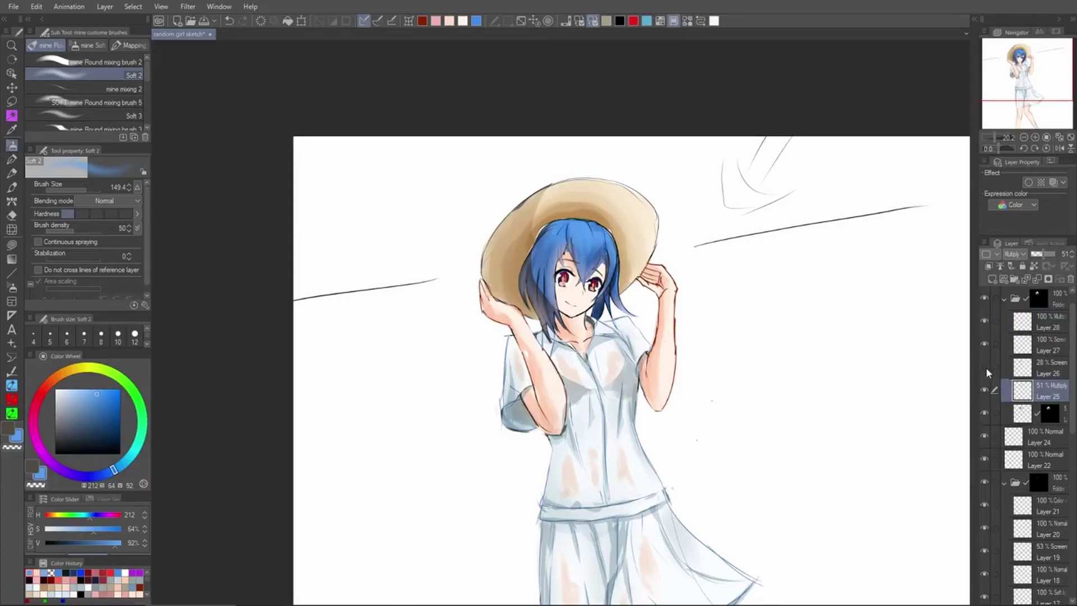
pyautogui.click(1042, 366)
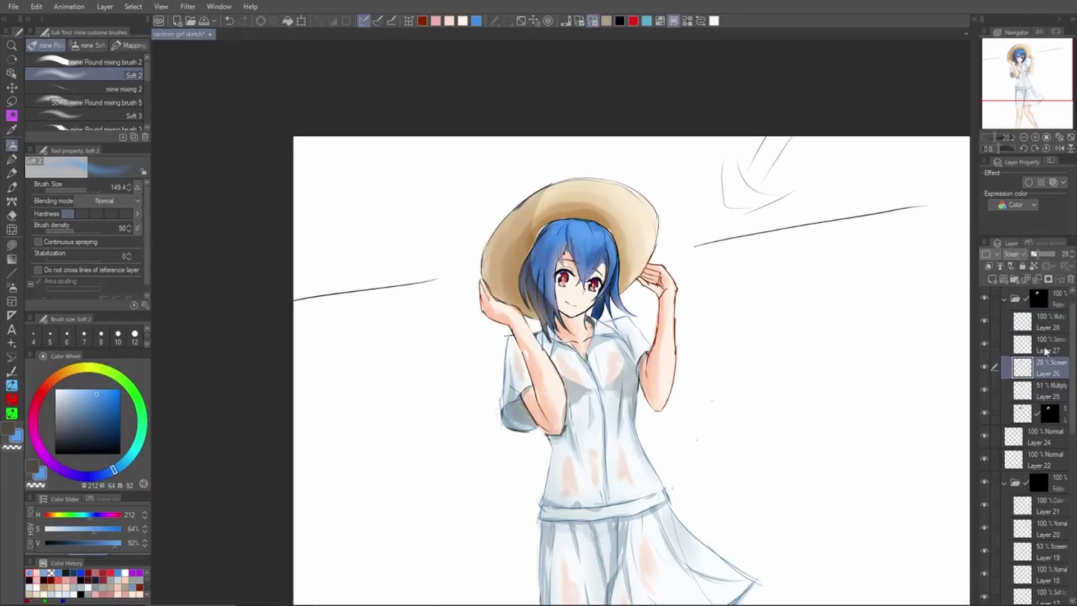
pyautogui.click(1034, 255)
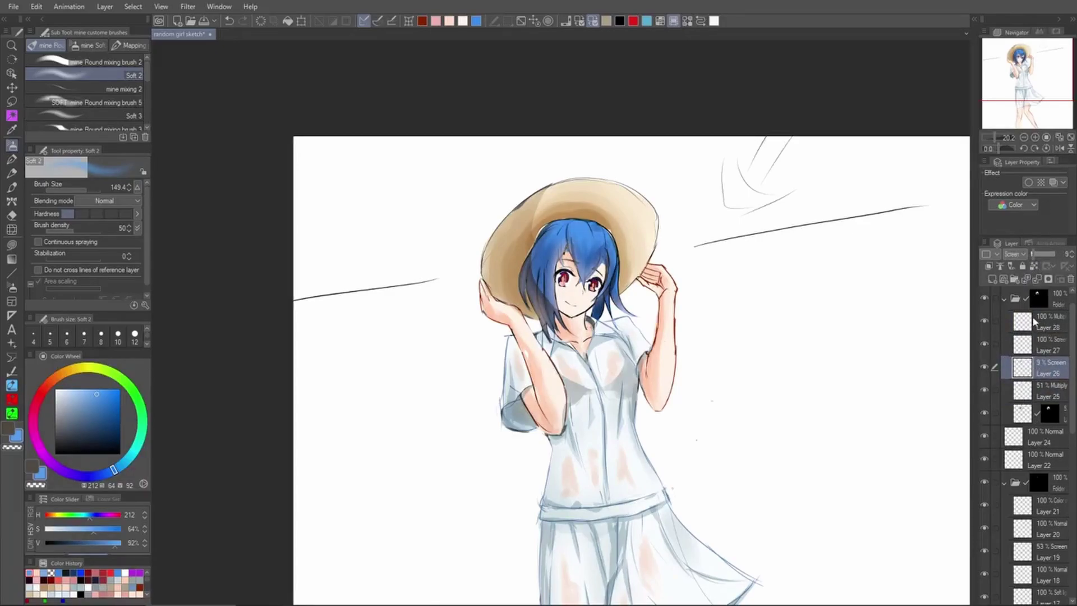
# Try G-pen shading strokes on the bangs on the new Multiply layer
pyautogui.click(1032, 316)
pyautogui.press('p')
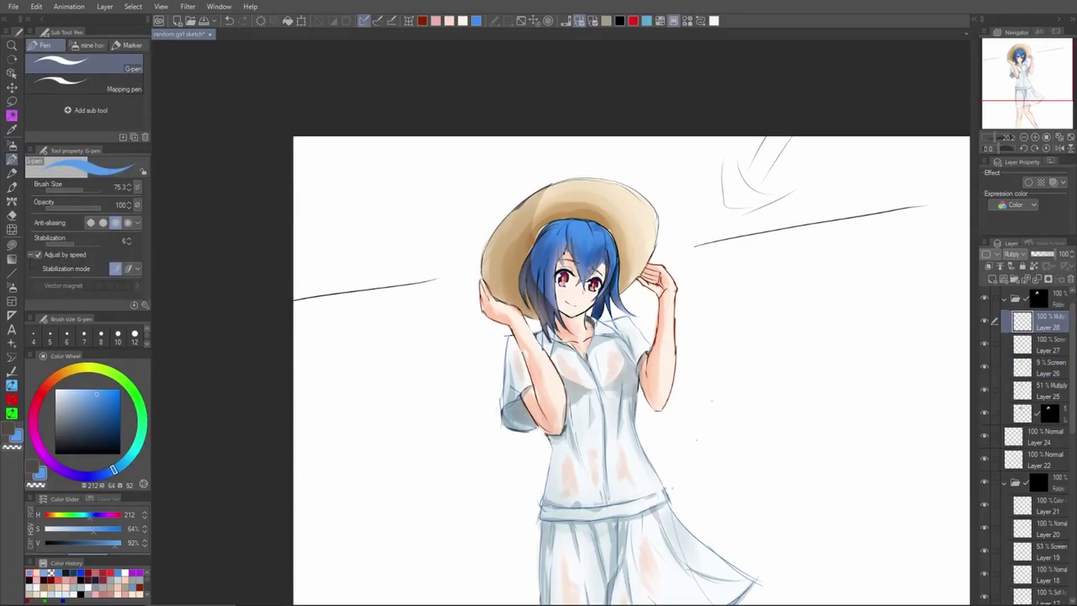
pyautogui.moveTo(566, 222); pyautogui.dragTo(565, 252)
pyautogui.hotkey('ctrl', 'z')
pyautogui.hotkey('ctrl', 'z')
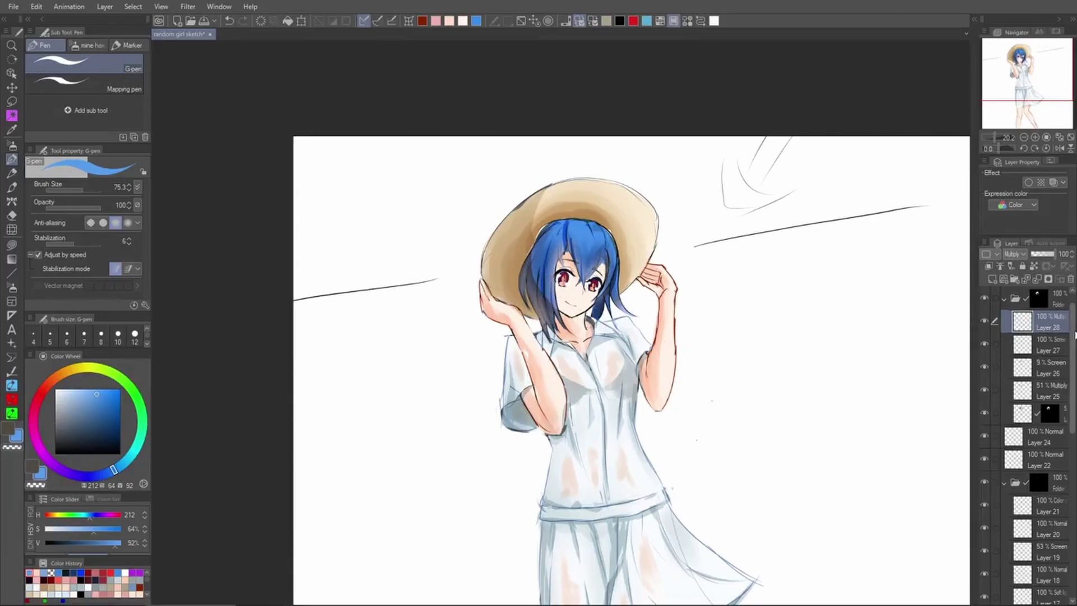
# Add a new layer above the Multiply layer and set its blending mode to Color dodge
pyautogui.click(1002, 279)
pyautogui.click(1025, 256)
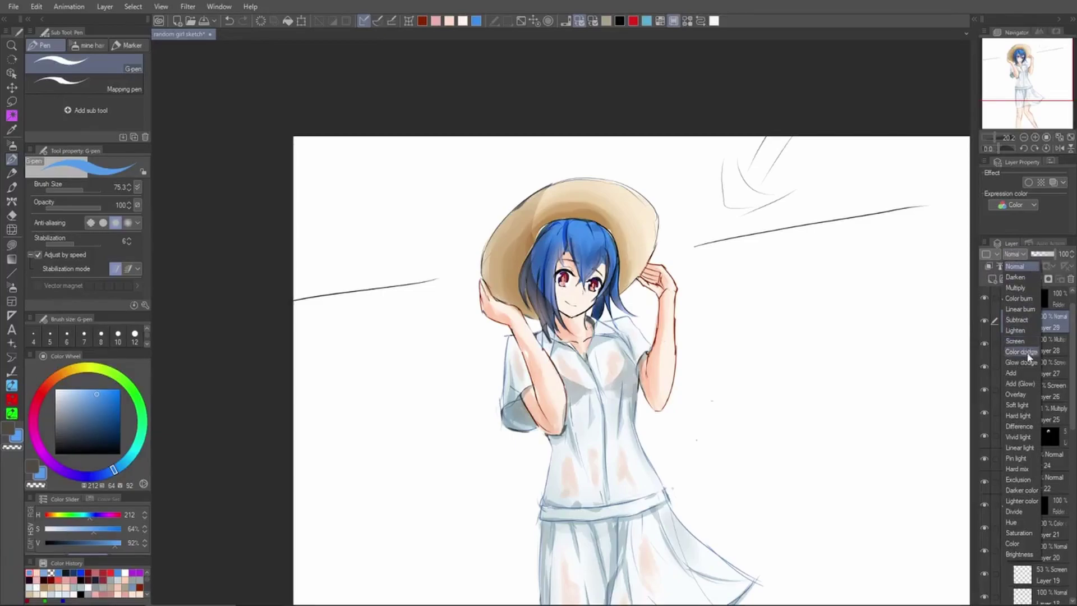
pyautogui.click(1016, 394)
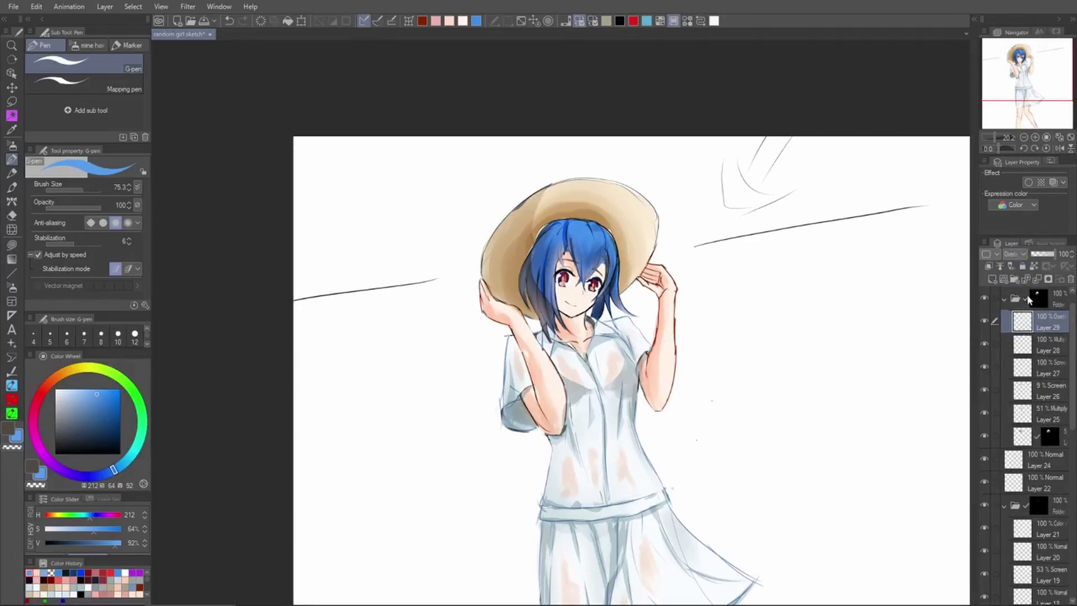
pyautogui.click(1015, 254)
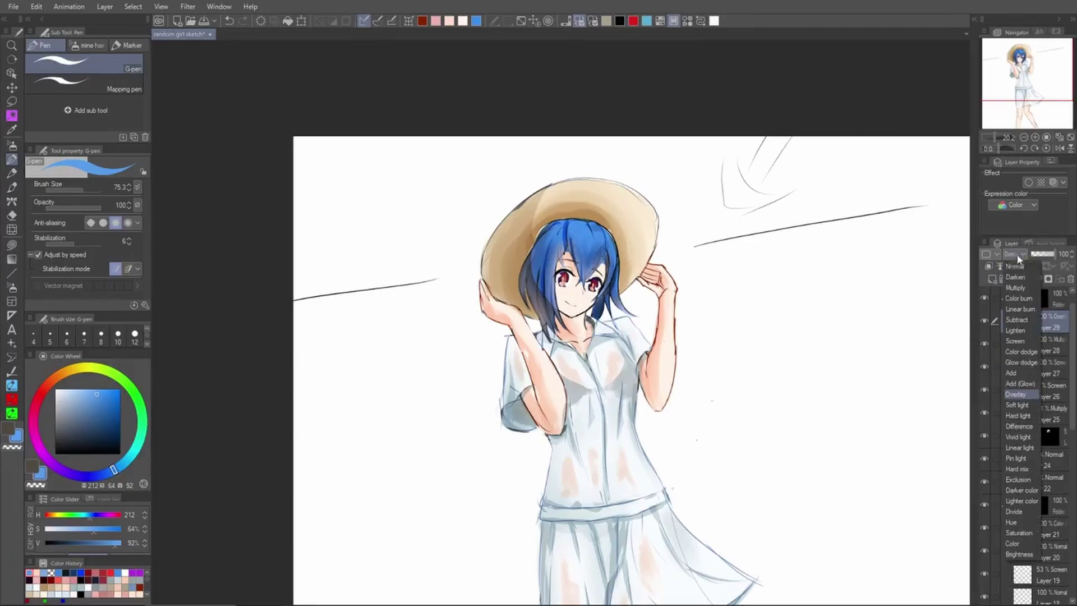
pyautogui.click(1021, 351)
# Fill a curved blue highlight band across the bangs with Lasso fill 2 on the Color dodge layer
pyautogui.press('b')
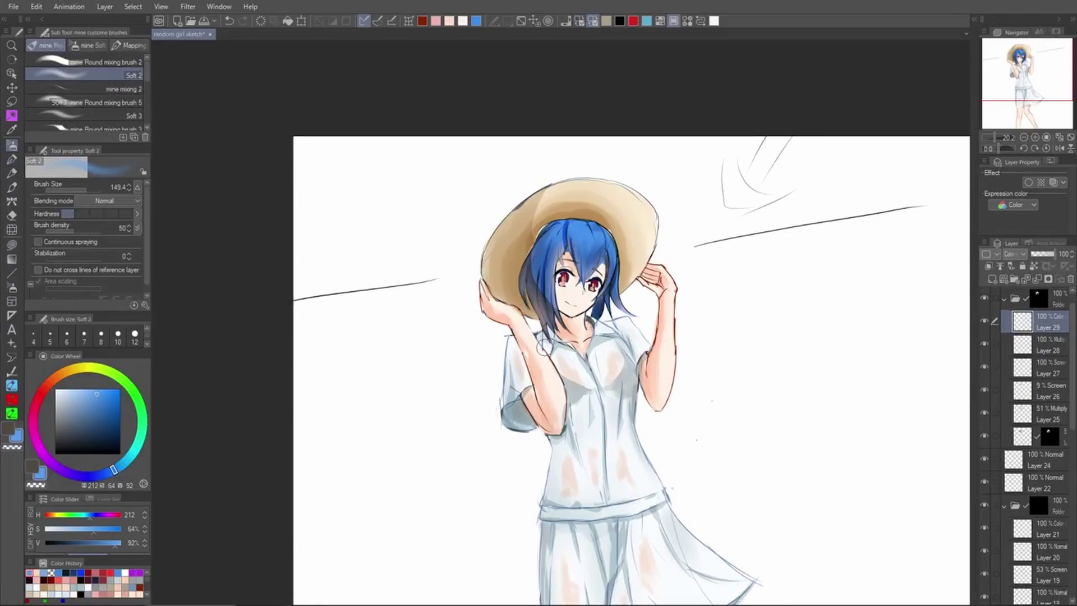
pyautogui.press('g')
pyautogui.moveTo(521, 246)
pyautogui.mouseDown()
pyautogui.moveTo(564, 249)
pyautogui.moveTo(648, 219)
pyautogui.moveTo(533, 257)
pyautogui.moveTo(630, 235)
pyautogui.mouseUp()
pyautogui.hotkey('ctrl', 'z')
pyautogui.hotkey('ctrl', 'z')
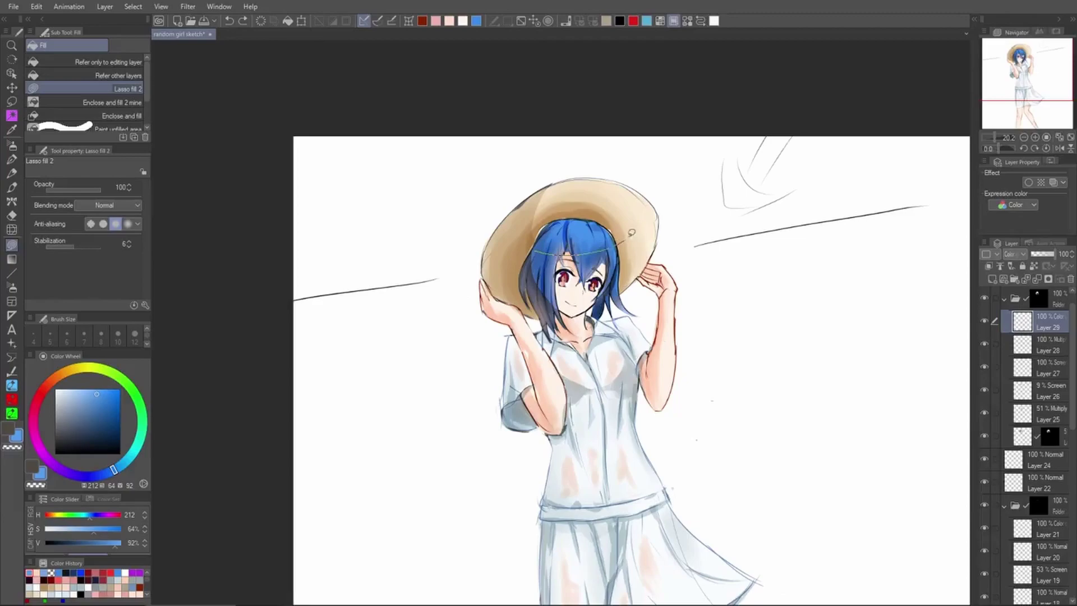
pyautogui.moveTo(536, 253); pyautogui.dragTo(527, 257)
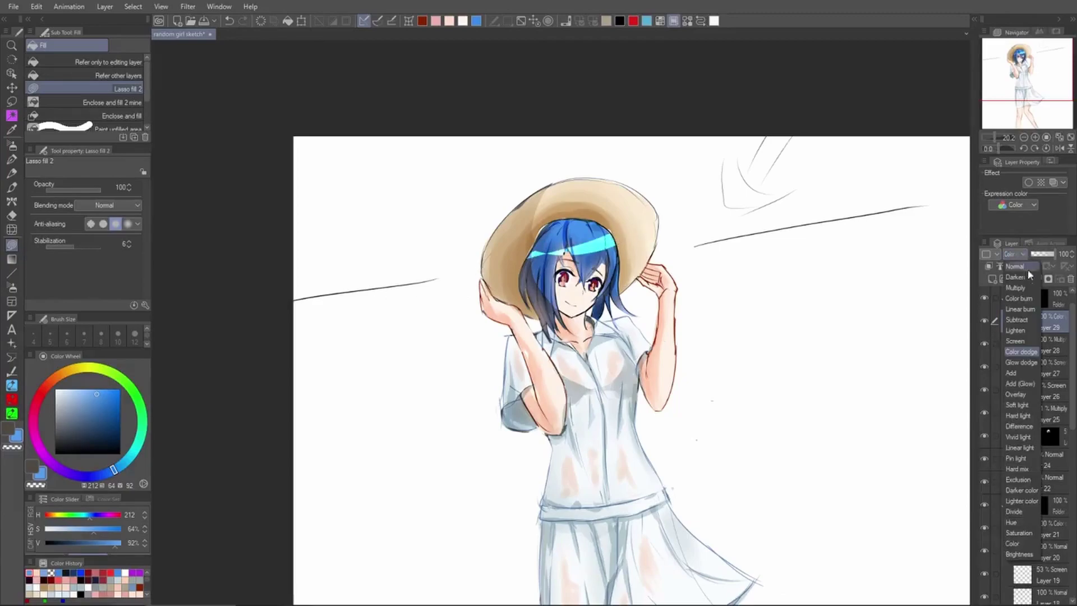
# Try the Screen and Add (Glow) blending modes on the highlight band layer, then set it to Normal
pyautogui.click(1031, 255)
pyautogui.click(1023, 254)
pyautogui.click(1023, 332)
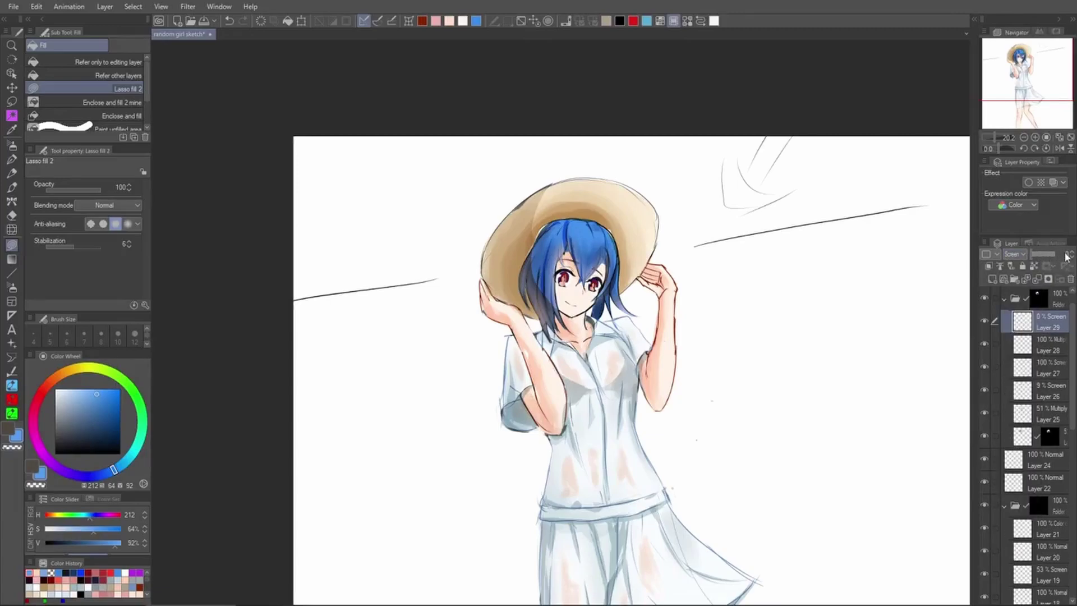
pyautogui.click(1065, 255)
pyautogui.click(1014, 254)
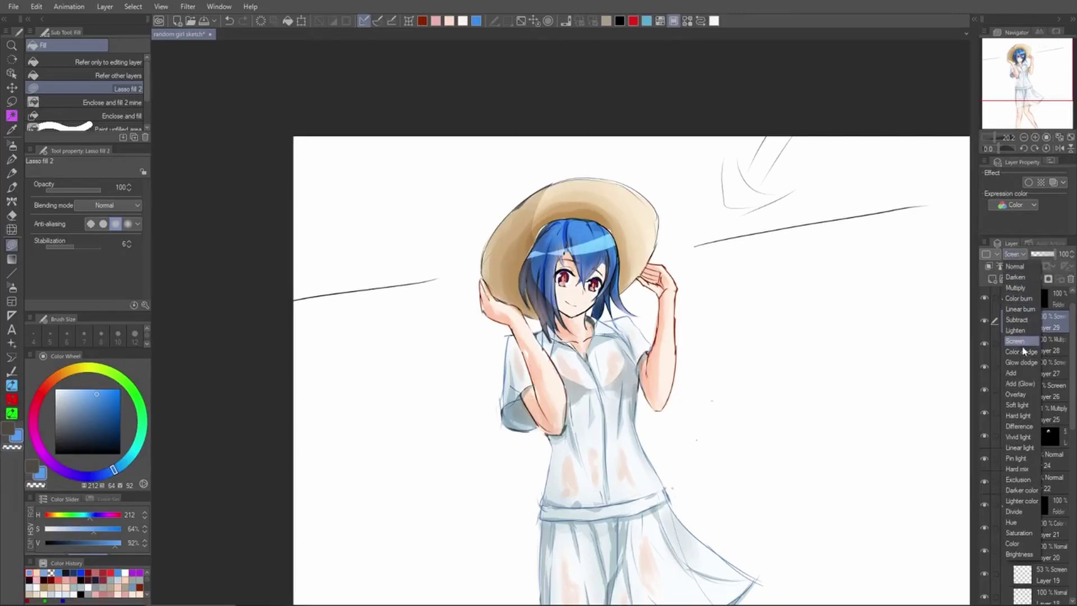
pyautogui.click(1030, 384)
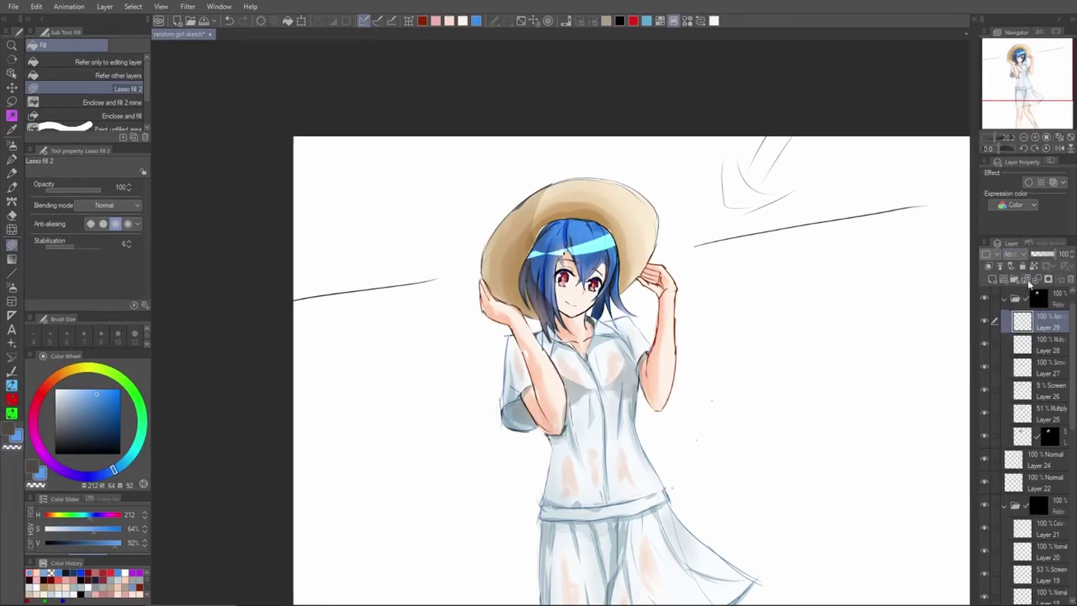
pyautogui.click(1023, 256)
pyautogui.click(1023, 255)
pyautogui.click(1025, 257)
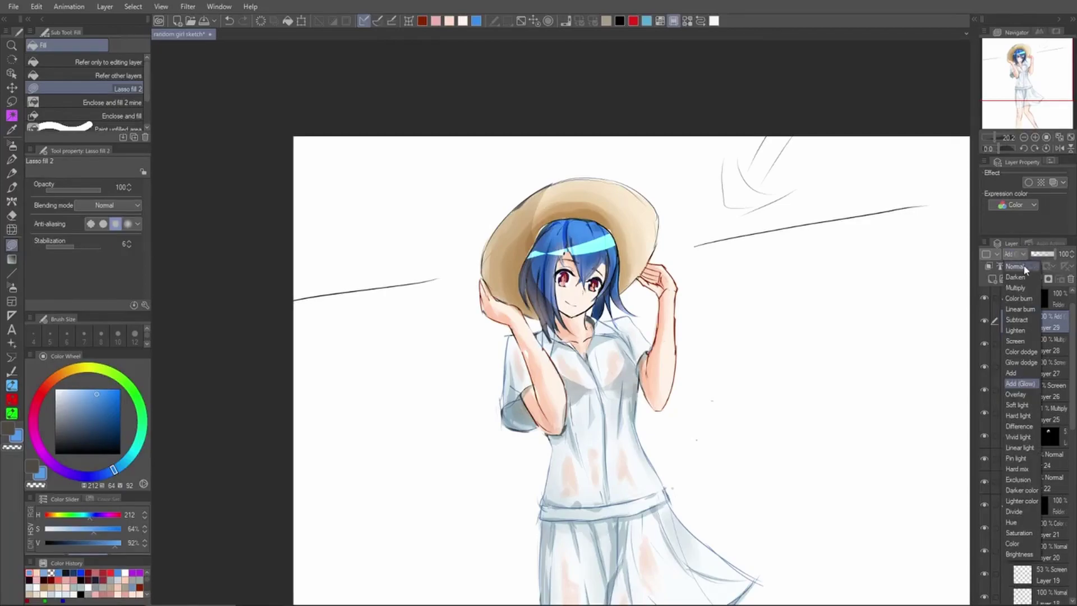
pyautogui.click(1025, 268)
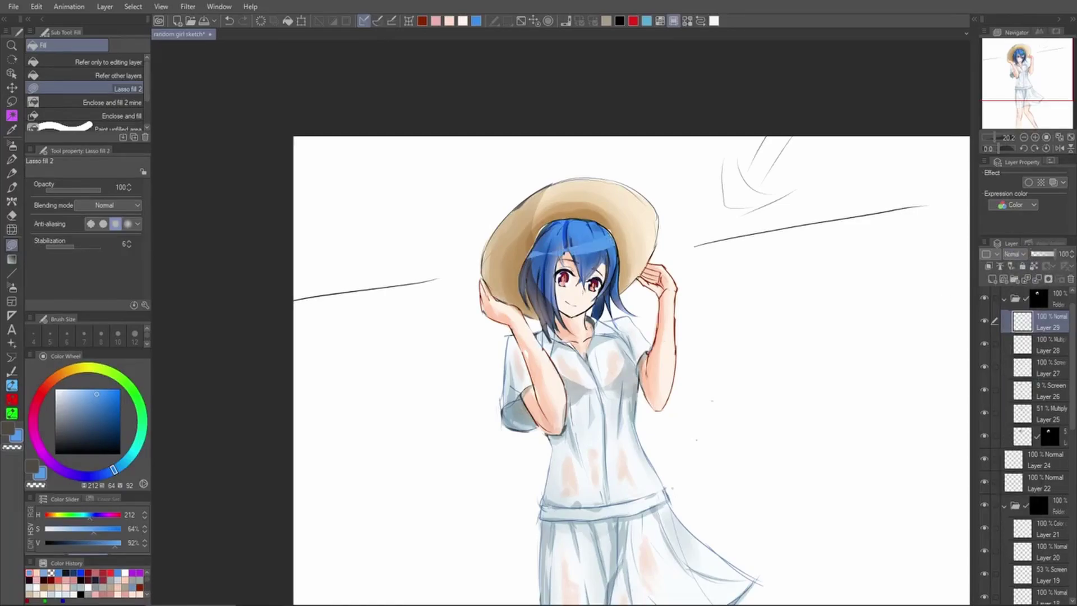
# Try a lasso-filled highlight band across the bangs in pale blue (H 212, S 32, V 100)
pyautogui.click(57, 385)
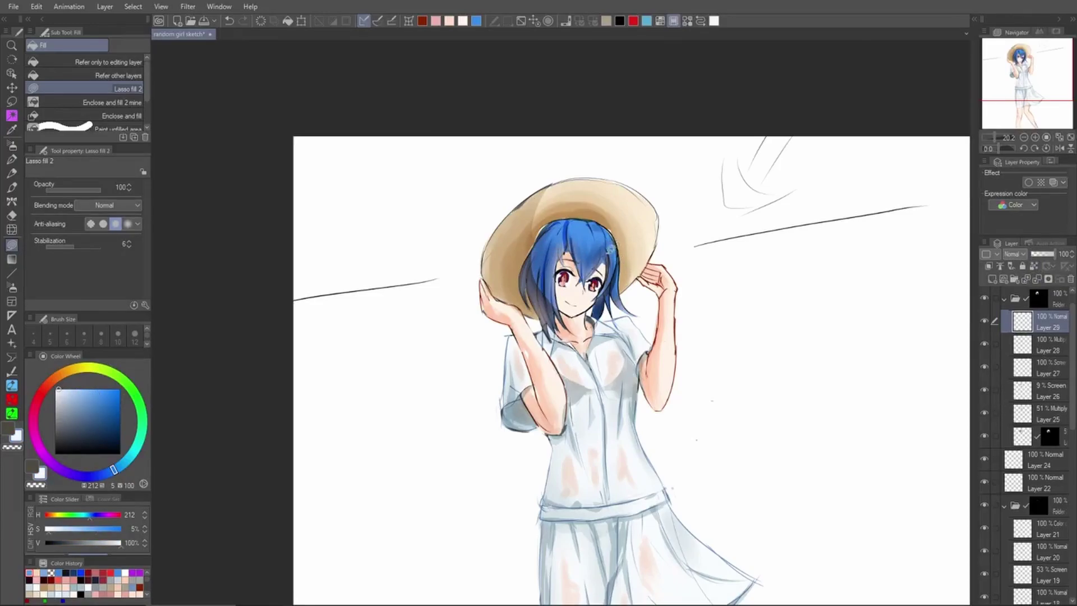
pyautogui.click(71, 389)
pyautogui.click(76, 389)
pyautogui.moveTo(534, 243)
pyautogui.mouseDown()
pyautogui.moveTo(622, 227)
pyautogui.moveTo(607, 253)
pyautogui.mouseUp()
pyautogui.hotkey('ctrl', 'z')
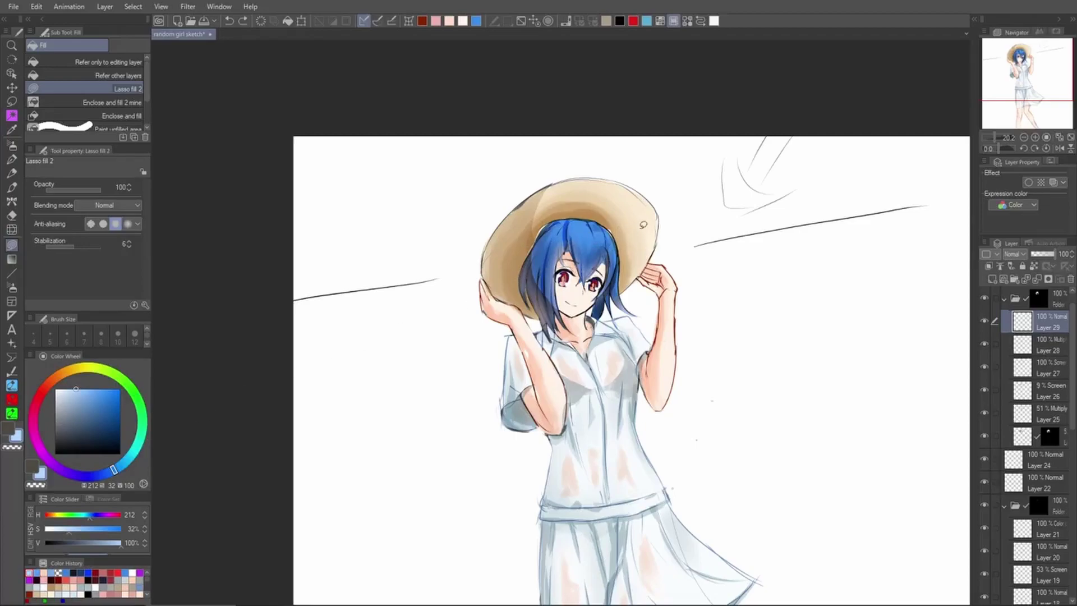
# Sample the hat's cream color (H 37, S 17, V 97) and set the highlight band layer to Screen
pyautogui.keyDown('alt'); pyautogui.click(644, 224); pyautogui.keyUp('alt')
pyautogui.moveTo(619, 237); pyautogui.dragTo(551, 259)
pyautogui.hotkey('ctrl', 'z')
pyautogui.click(1024, 254)
pyautogui.click(1022, 342)
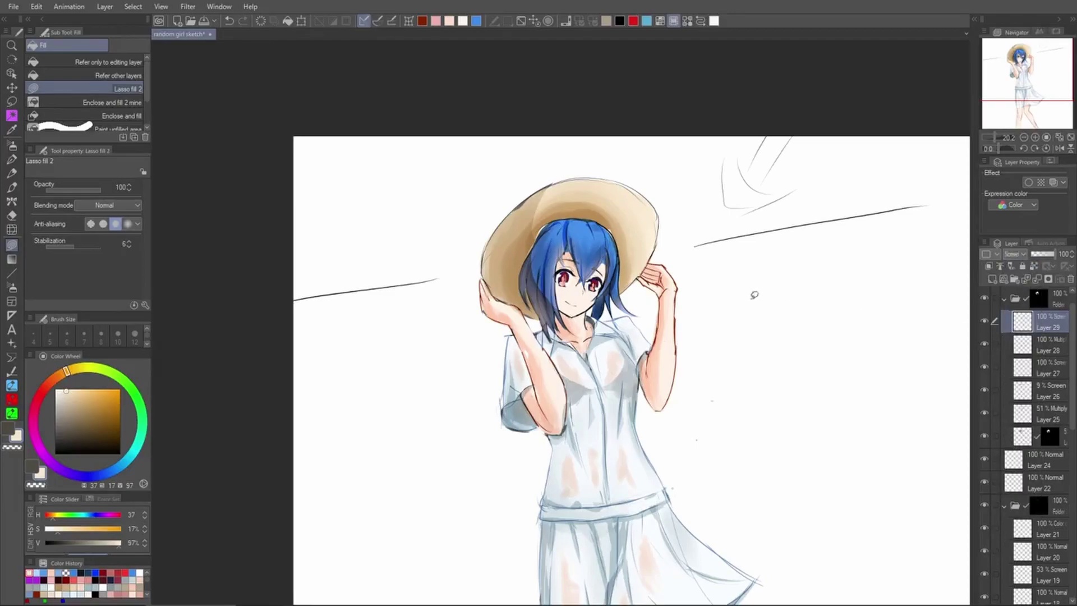
# Lasso fill a curved cream highlight band across the bangs and lower the layer's opacity to 37%
pyautogui.moveTo(531, 256)
pyautogui.mouseDown()
pyautogui.moveTo(577, 250)
pyautogui.moveTo(569, 260)
pyautogui.moveTo(624, 243)
pyautogui.moveTo(534, 259)
pyautogui.mouseUp()
pyautogui.hotkey('ctrl', 'z')
pyautogui.hotkey('ctrl', 'z')
pyautogui.moveTo(618, 230); pyautogui.dragTo(530, 258)
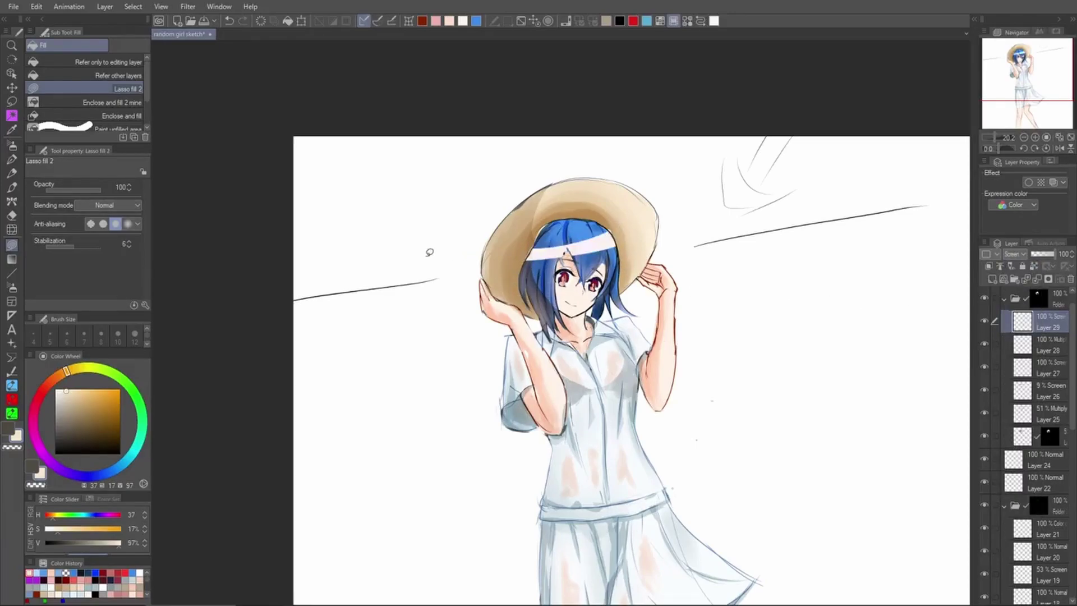
pyautogui.moveTo(1048, 255); pyautogui.dragTo(1037, 259)
# Mirror the canvas view to check the hair highlight band, and flip it back
pyautogui.press('h')
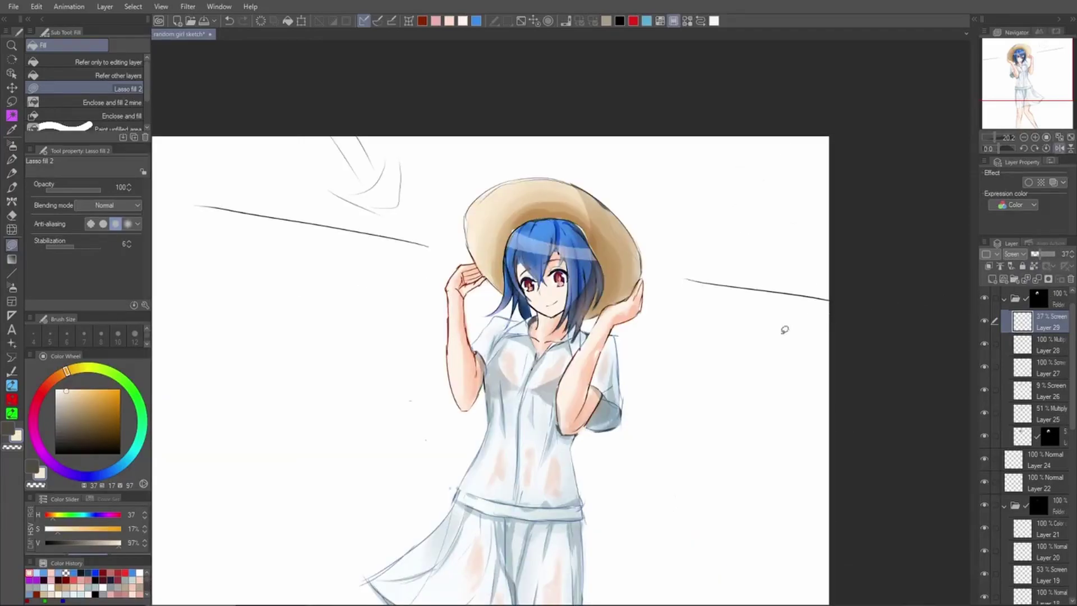
pyautogui.press('p')
pyautogui.moveTo(730, 361); pyautogui.dragTo(741, 378)
pyautogui.moveTo(741, 377); pyautogui.dragTo(693, 340)
pyautogui.press('h')
# Try a G-pen stroke at the outer end of the highlight band, and switch the pen to transparent drawing
pyautogui.moveTo(568, 232)
pyautogui.mouseDown()
pyautogui.moveTo(599, 225)
pyautogui.moveTo(599, 244)
pyautogui.mouseUp()
pyautogui.hotkey('ctrl', 'z')
pyautogui.press('c')
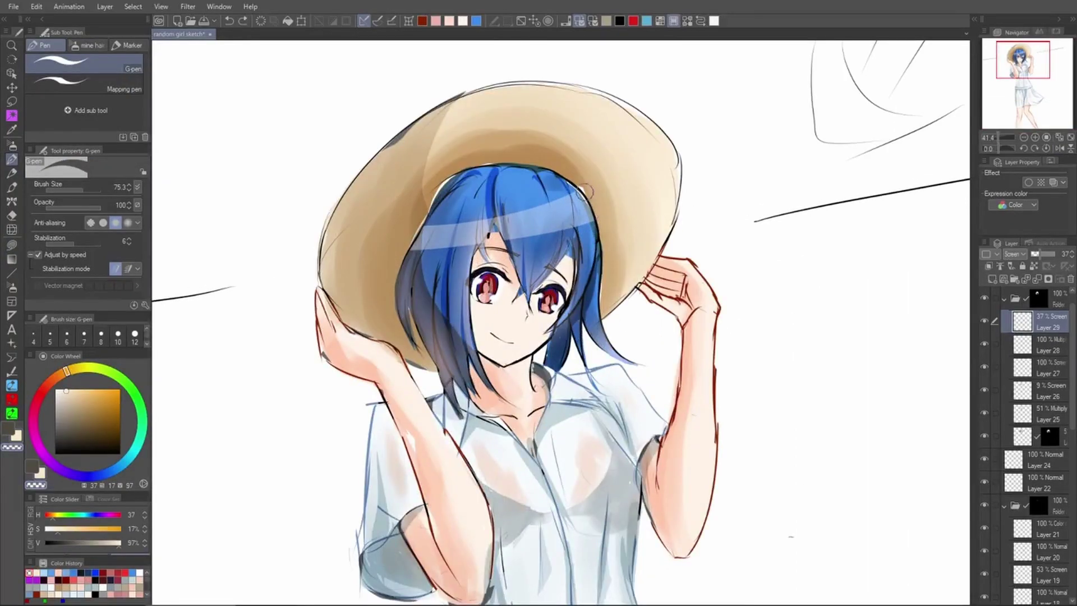
pyautogui.scroll(-5, 733, 344)
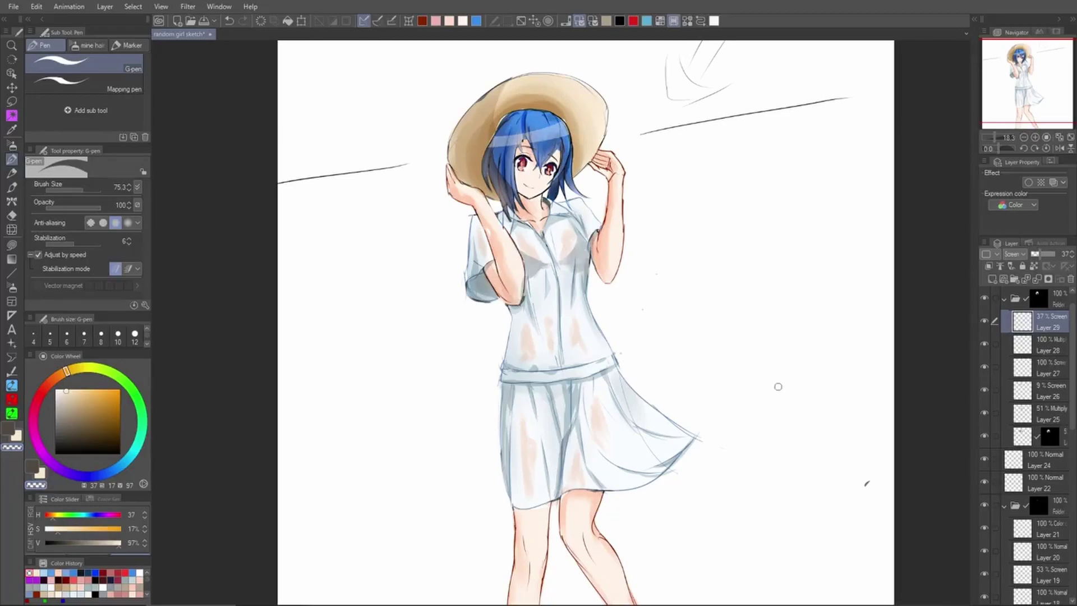
# Add a new layer above the highlight band layer in the hair folder
pyautogui.moveTo(802, 449); pyautogui.dragTo(837, 463)
pyautogui.scroll(2, 819, 434)
pyautogui.scroll(-2, 821, 440)
pyautogui.scroll(-1, 846, 456)
pyautogui.scroll(1, 847, 456)
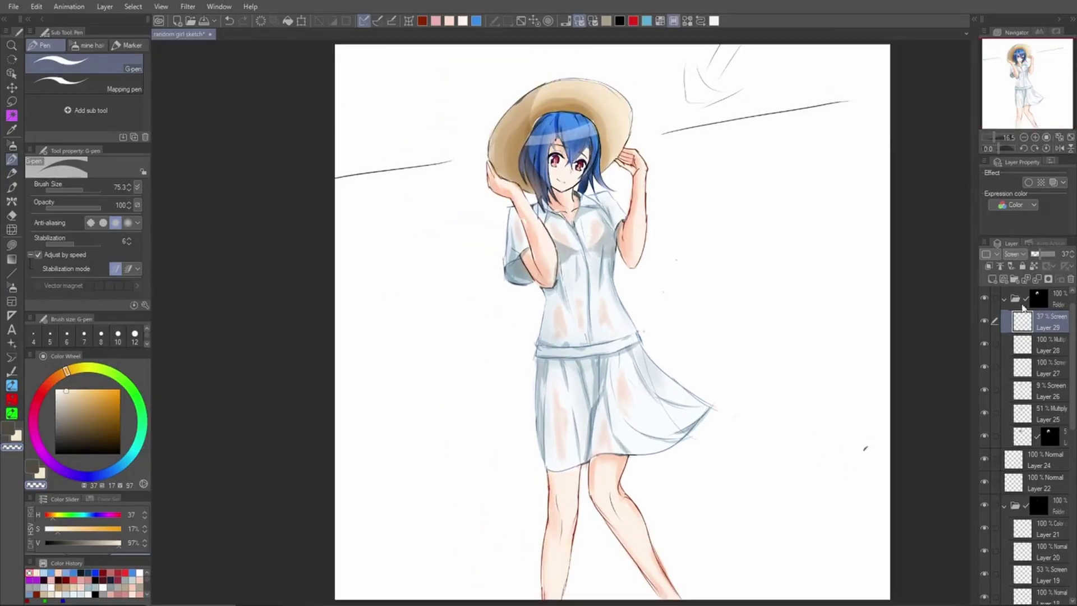
pyautogui.click(992, 278)
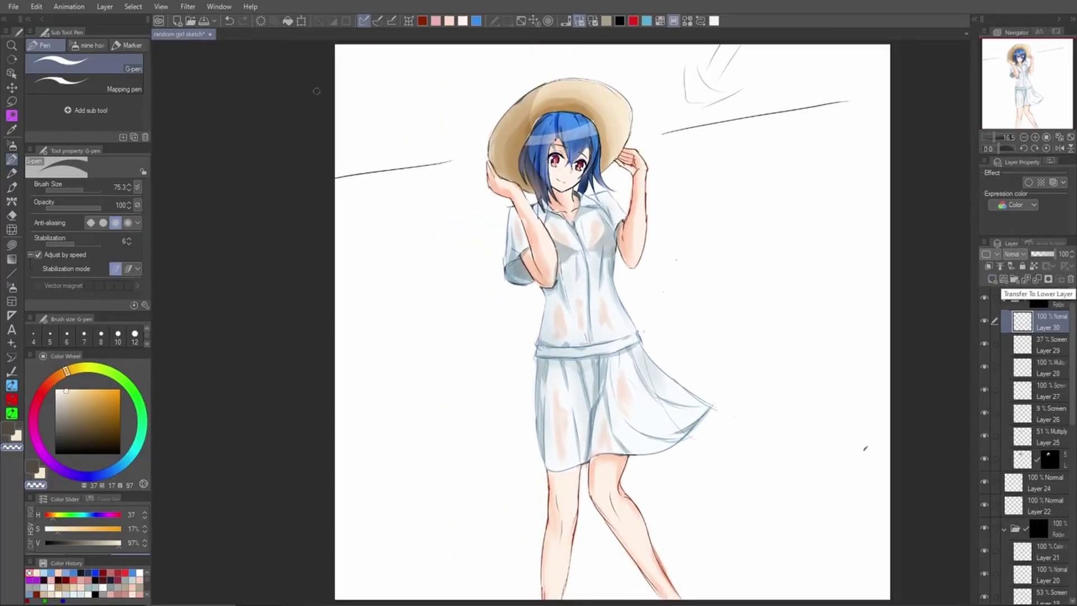
# Open a second canvas window for the random girl sketch document
pyautogui.click(250, 6)
pyautogui.moveTo(219, 6)
pyautogui.moveTo(268, 23)
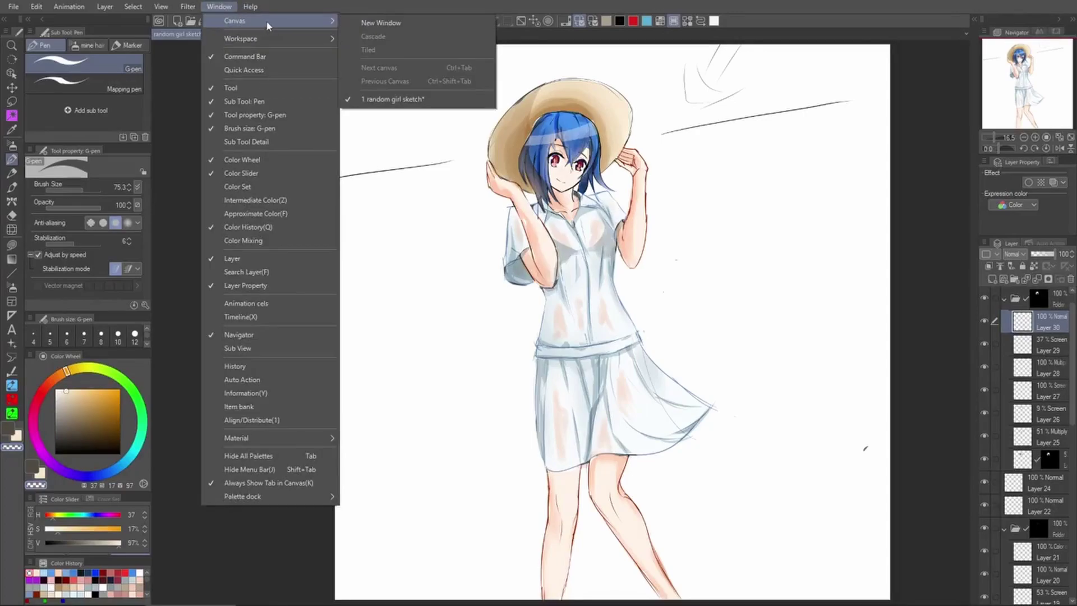
pyautogui.click(370, 22)
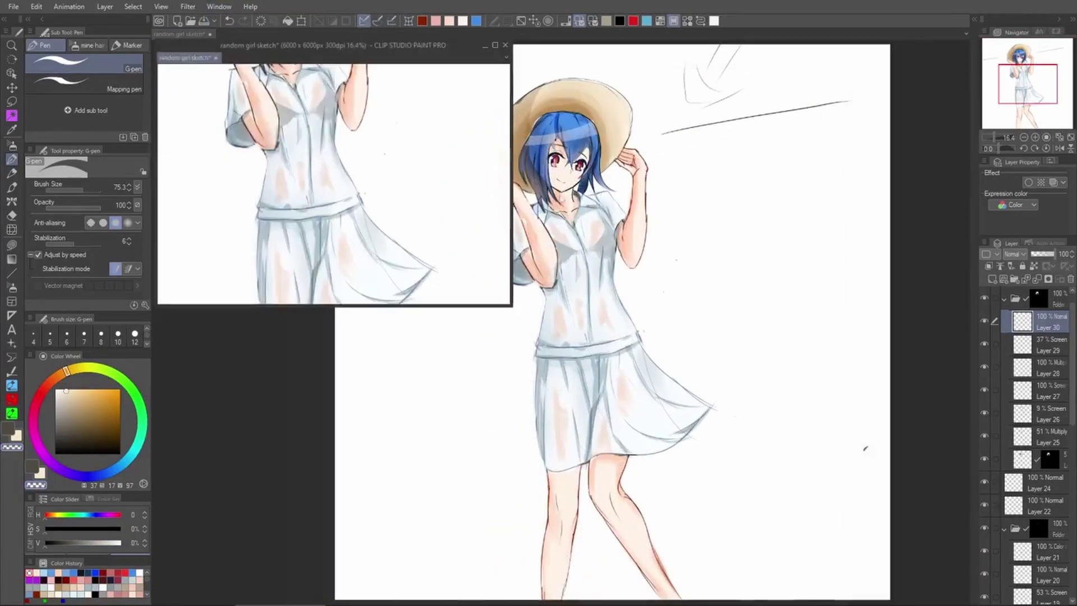
# Resize the second canvas window into a tall preview framing the figure, and place it beside the main canvas
pyautogui.moveTo(408, 46); pyautogui.dragTo(395, 78)
pyautogui.moveTo(499, 337)
pyautogui.mouseDown()
pyautogui.moveTo(385, 522)
pyautogui.moveTo(361, 597)
pyautogui.moveTo(382, 598)
pyautogui.mouseUp()
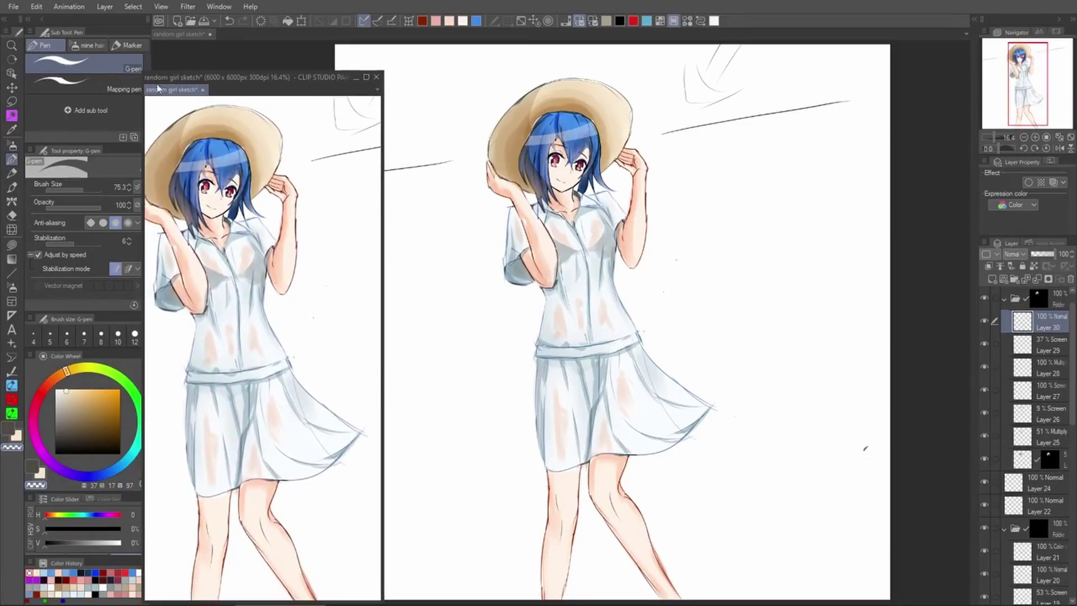
pyautogui.moveTo(141, 75); pyautogui.dragTo(112, 44)
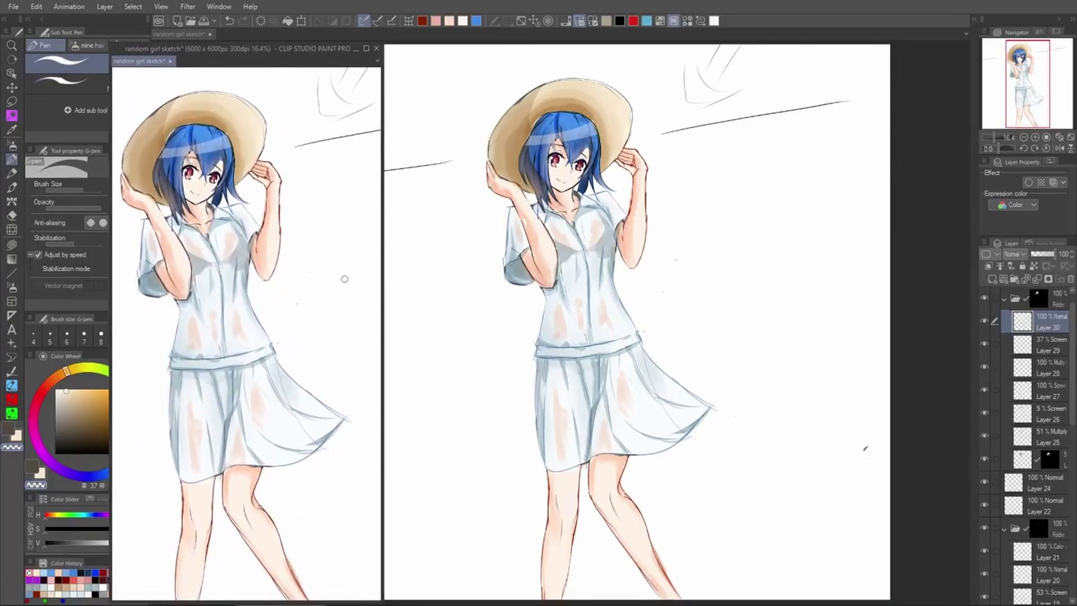
pyautogui.moveTo(298, 56); pyautogui.dragTo(299, 31)
pyautogui.moveTo(311, 185); pyautogui.dragTo(349, 196)
pyautogui.moveTo(343, 287); pyautogui.dragTo(344, 291)
pyautogui.click(921, 474)
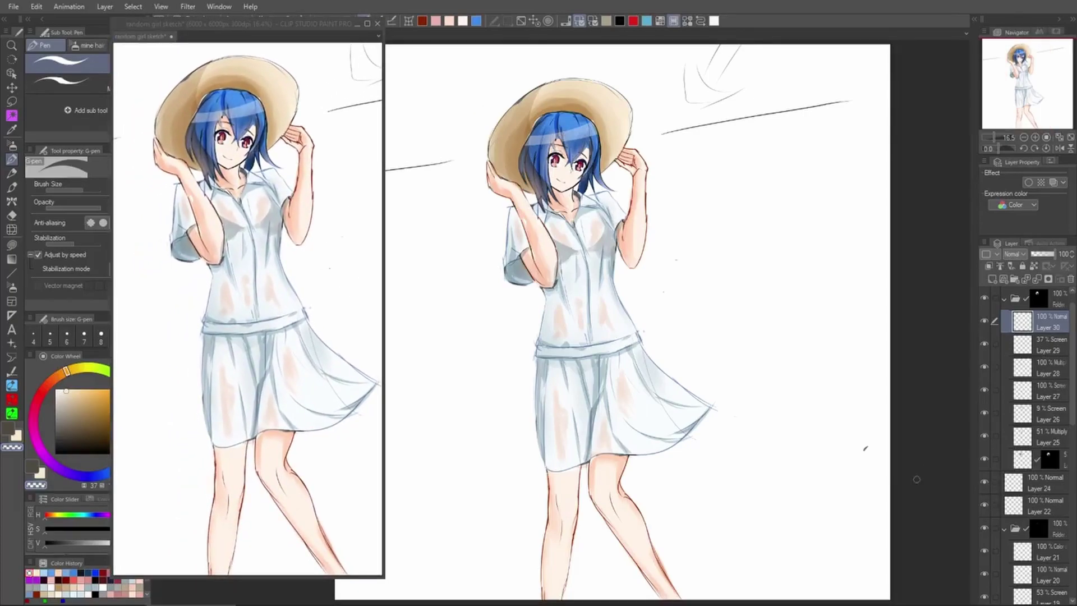
# Collapse the hair layer folder and add a new layer above it
pyautogui.moveTo(843, 470); pyautogui.dragTo(879, 499)
pyautogui.scroll(-3, 854, 420)
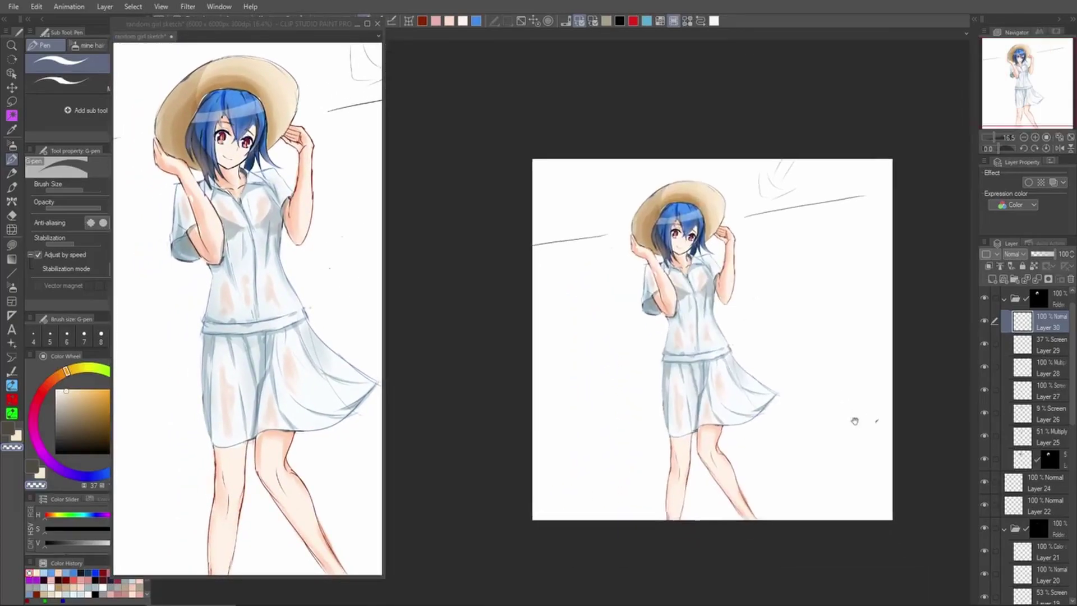
pyautogui.click(1004, 299)
pyautogui.click(993, 279)
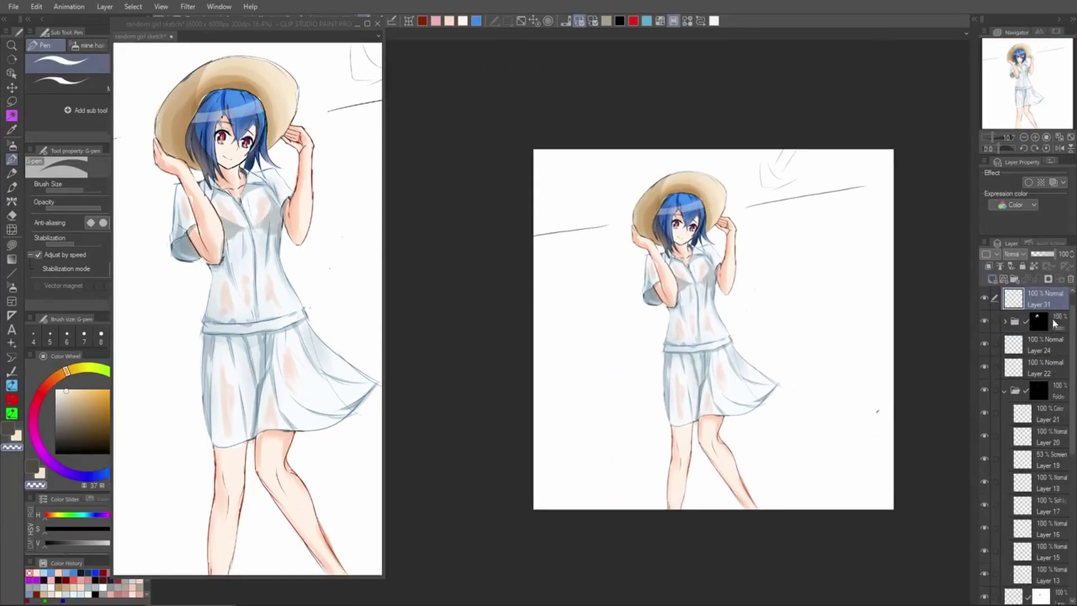
# Sample the dark grey-blue collar shadow color (H 200) and set the new layer's opacity to 56% for lasso filling
pyautogui.scroll(4, 942, 355)
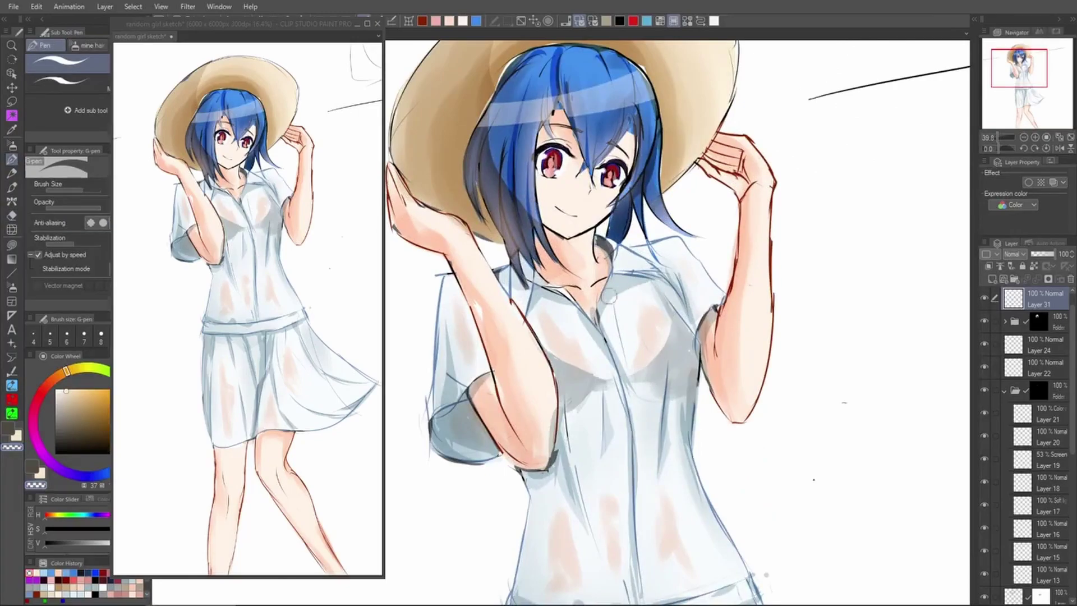
pyautogui.keyDown('alt'); pyautogui.click(606, 246); pyautogui.keyUp('alt')
pyautogui.moveTo(615, 276)
pyautogui.mouseDown()
pyautogui.moveTo(607, 293)
pyautogui.moveTo(611, 285)
pyautogui.mouseUp()
pyautogui.hotkey('ctrl', 'z')
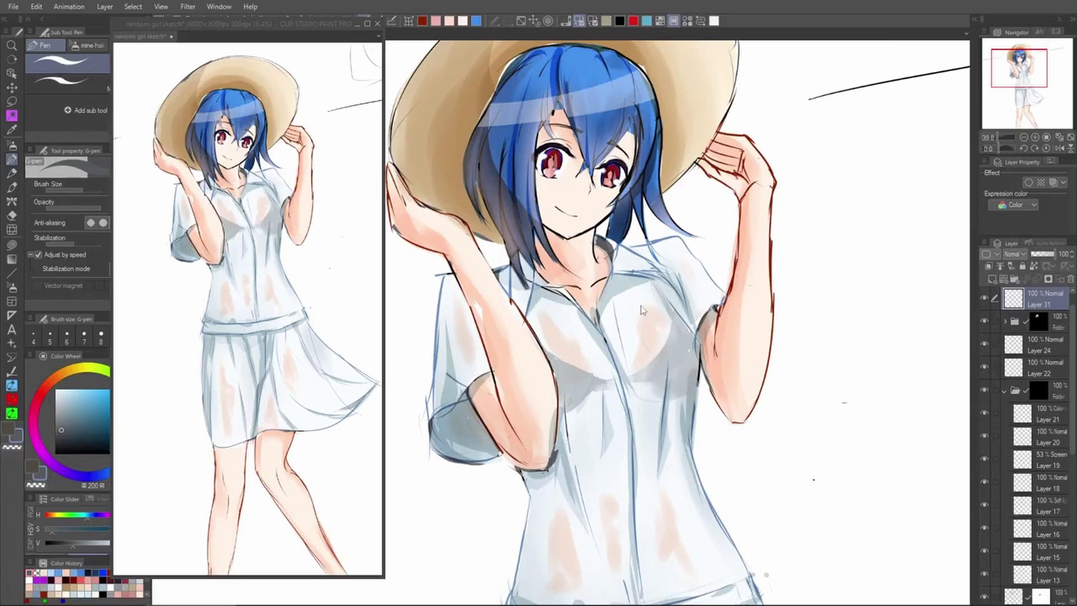
pyautogui.click(1044, 255)
pyautogui.press('g')
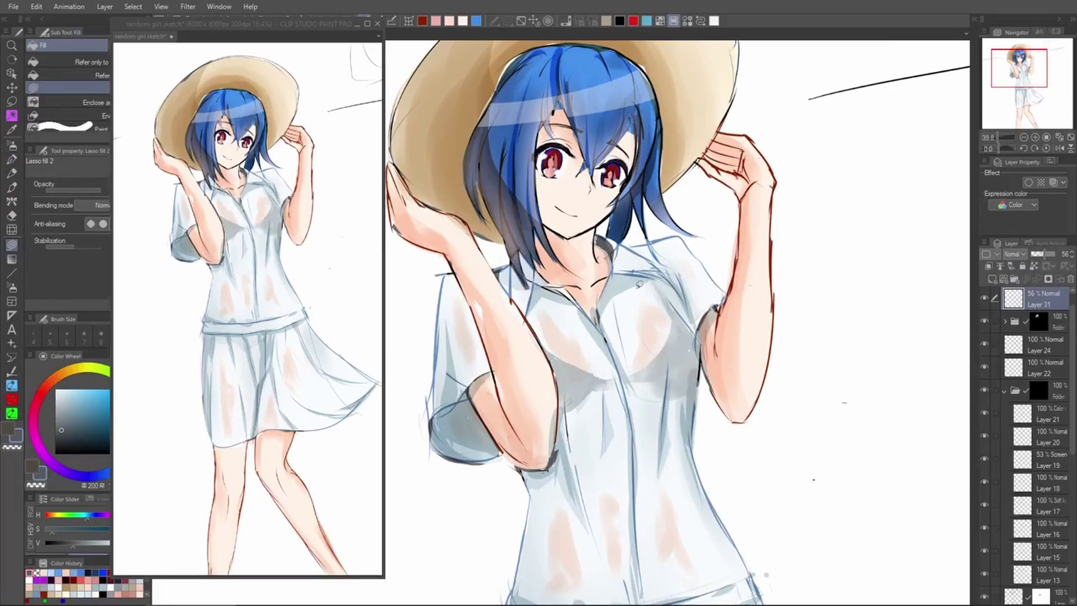
# Lasso fill darker shadow shapes on the shirt around the collar and neckline
pyautogui.moveTo(607, 288)
pyautogui.mouseDown()
pyautogui.moveTo(639, 270)
pyautogui.moveTo(600, 293)
pyautogui.mouseUp()
pyautogui.hotkey('ctrl', 'z')
pyautogui.moveTo(535, 302); pyautogui.dragTo(535, 286)
pyautogui.scroll(-4, 650, 316)
pyautogui.scroll(5, 695, 320)
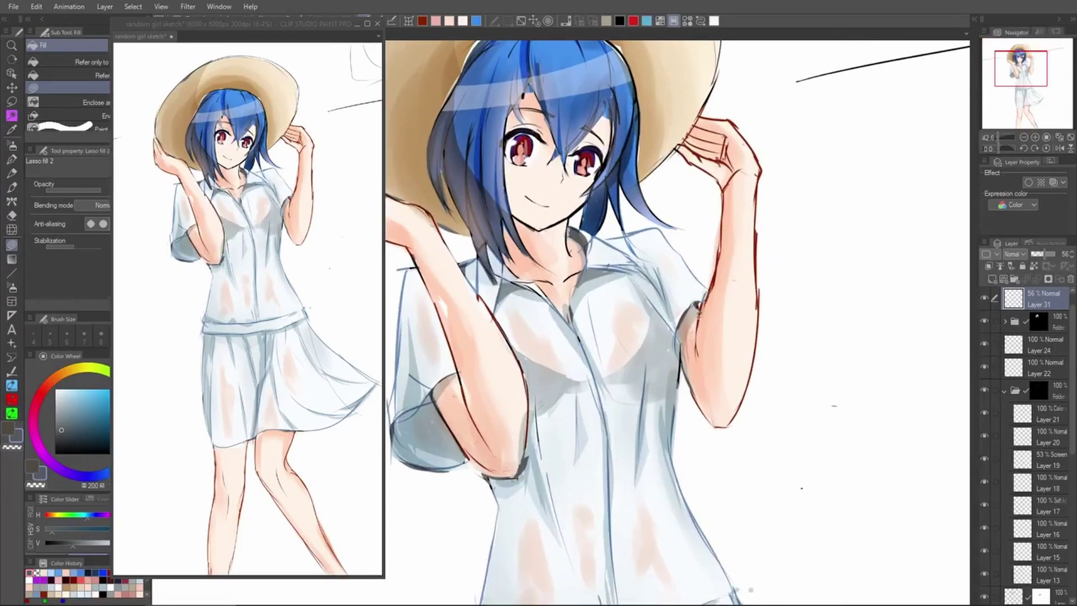
# Lasso fill shadows on the shirt at the straighter arm's sleeve opening and under the bent elbow
pyautogui.moveTo(680, 335)
pyautogui.mouseDown()
pyautogui.moveTo(703, 305)
pyautogui.moveTo(680, 336)
pyautogui.mouseUp()
pyautogui.moveTo(750, 295); pyautogui.dragTo(734, 354)
pyautogui.moveTo(622, 386); pyautogui.dragTo(699, 343)
pyautogui.moveTo(639, 393); pyautogui.dragTo(640, 366)
pyautogui.hotkey('ctrl', 'z')
pyautogui.moveTo(618, 408); pyautogui.dragTo(622, 402)
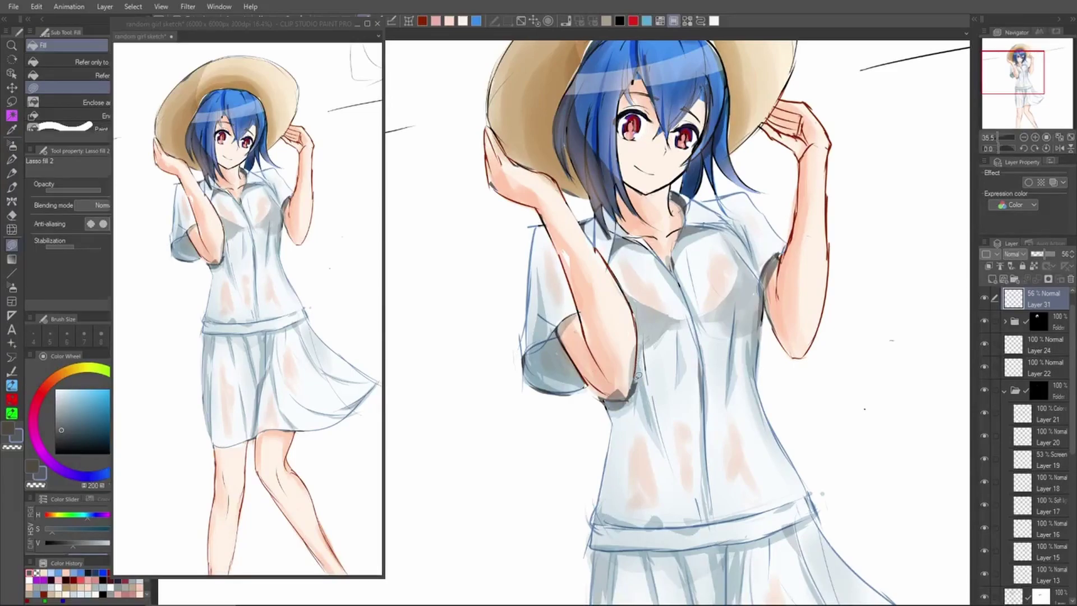
# Lasso fill the shadow inside the loose sleeve behind the bent elbow, undoing an unwanted fill
pyautogui.moveTo(564, 342)
pyautogui.mouseDown()
pyautogui.moveTo(583, 377)
pyautogui.moveTo(565, 337)
pyautogui.mouseUp()
pyautogui.moveTo(583, 383)
pyautogui.mouseDown()
pyautogui.moveTo(543, 353)
pyautogui.moveTo(561, 335)
pyautogui.moveTo(549, 356)
pyautogui.moveTo(597, 386)
pyautogui.moveTo(595, 375)
pyautogui.mouseUp()
pyautogui.scroll(-5, 589, 361)
pyautogui.scroll(4, 588, 348)
pyautogui.hotkey('ctrl', 'z')
pyautogui.scroll(-3, 598, 385)
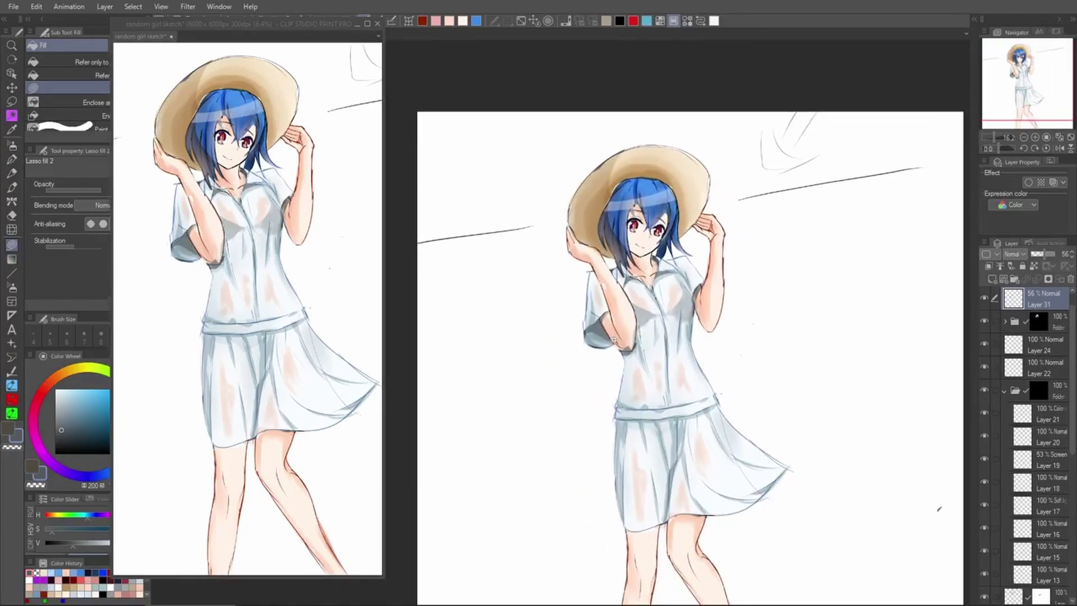
pyautogui.scroll(3, 598, 385)
pyautogui.moveTo(619, 321); pyautogui.dragTo(622, 351)
# Lasso fill a shadow along the skirt's central fold just below the waistband, undoing an unwanted fill
pyautogui.moveTo(721, 401); pyautogui.dragTo(704, 416)
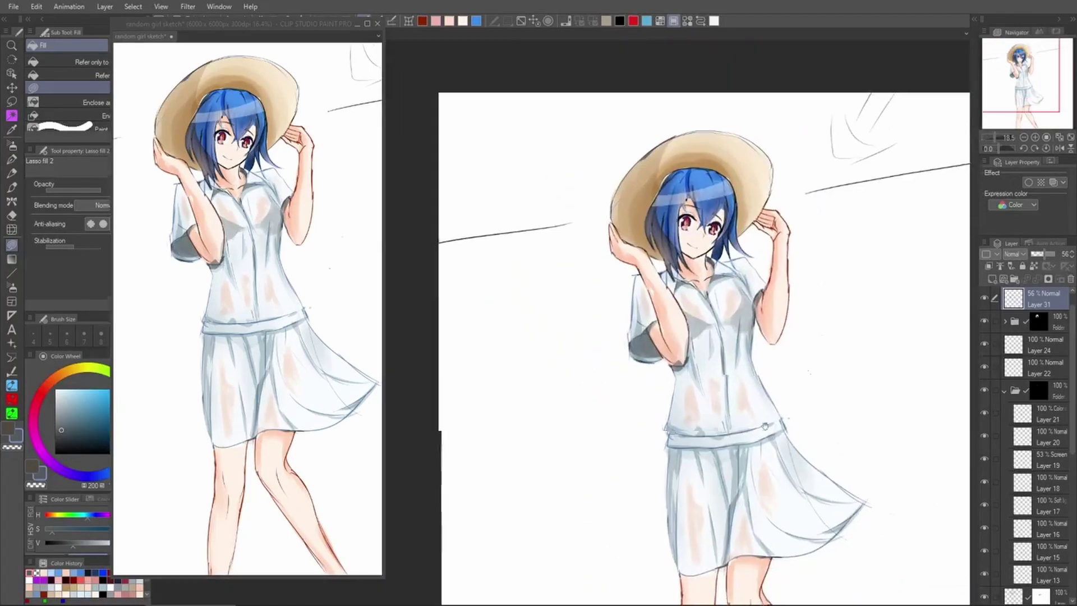
pyautogui.moveTo(825, 442); pyautogui.dragTo(806, 364)
pyautogui.moveTo(718, 419); pyautogui.dragTo(722, 403)
pyautogui.moveTo(716, 324)
pyautogui.mouseDown()
pyautogui.moveTo(712, 370)
pyautogui.moveTo(716, 327)
pyautogui.mouseUp()
pyautogui.hotkey('ctrl', 'z')
pyautogui.scroll(-3, 780, 339)
pyautogui.scroll(4, 742, 344)
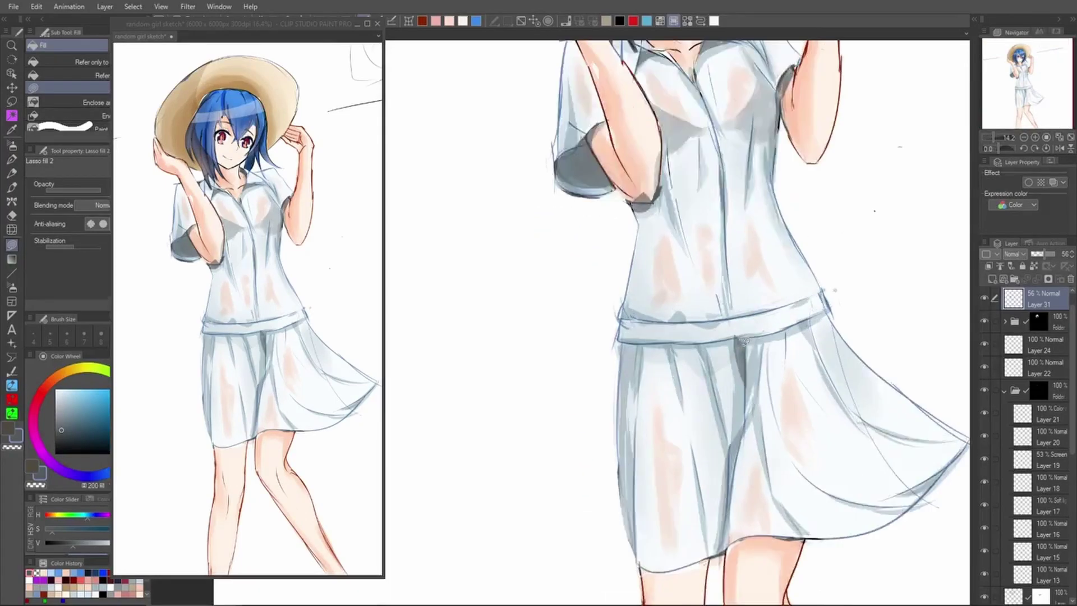
pyautogui.scroll(-4, 788, 376)
pyautogui.scroll(4, 757, 361)
pyautogui.moveTo(720, 361); pyautogui.dragTo(721, 360)
pyautogui.scroll(-4, 766, 382)
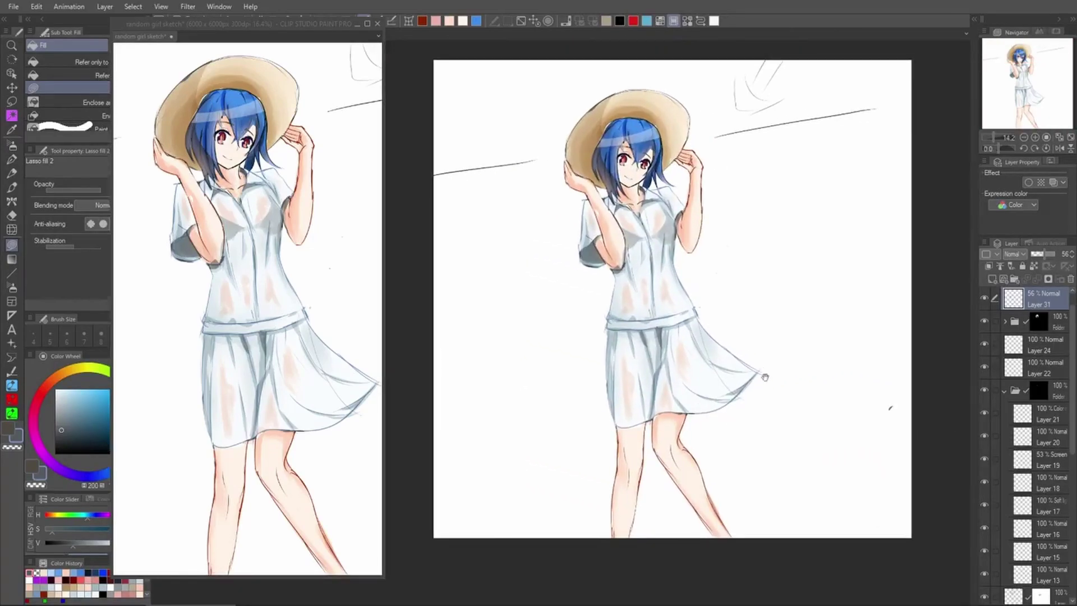
# Mirror the canvas view to check the clothing shadows, and flip it back
pyautogui.press('h')
pyautogui.moveTo(605, 279); pyautogui.dragTo(693, 332)
pyautogui.press('h')
# Add a new top layer and paint over stray lines on the nose and forehead with sampled skin tones using the G-pen
pyautogui.scroll(7, 555, 230)
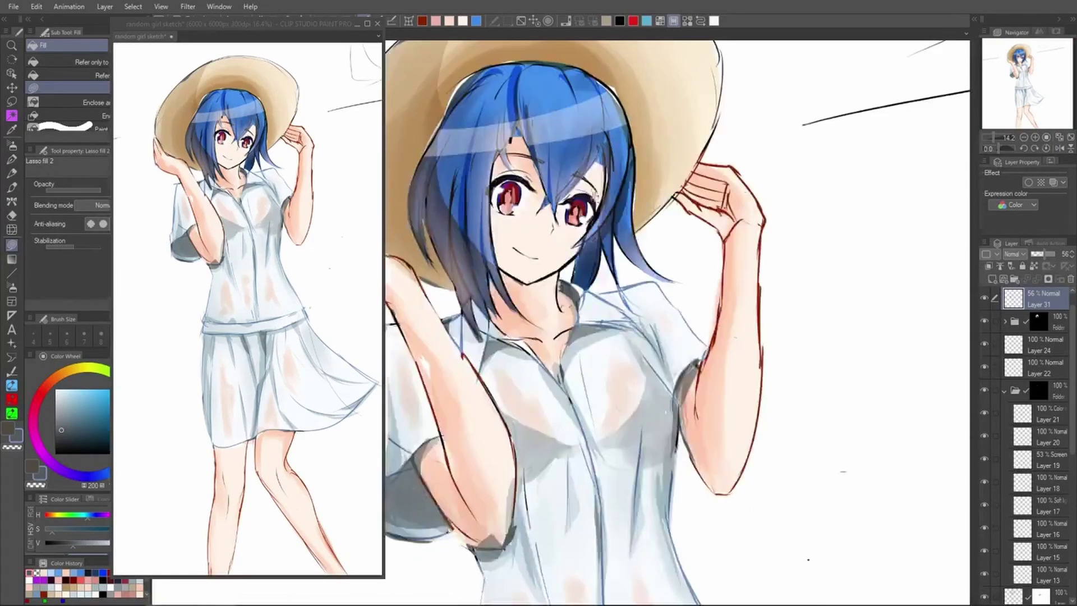
pyautogui.moveTo(572, 266); pyautogui.dragTo(659, 360)
pyautogui.press('p')
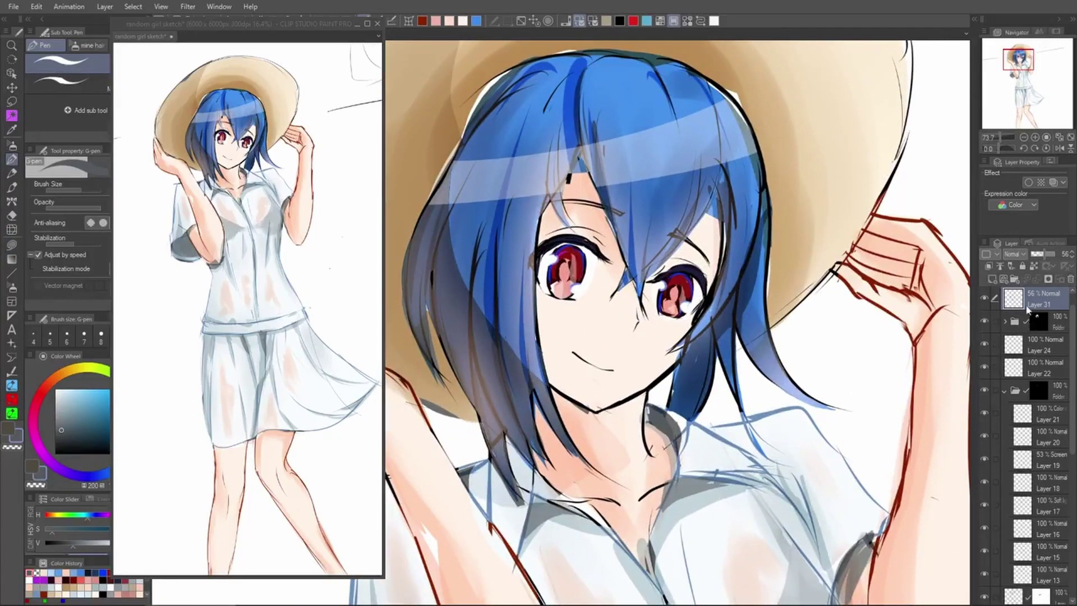
pyautogui.click(994, 283)
pyautogui.keyDown('alt'); pyautogui.click(645, 319); pyautogui.keyUp('alt')
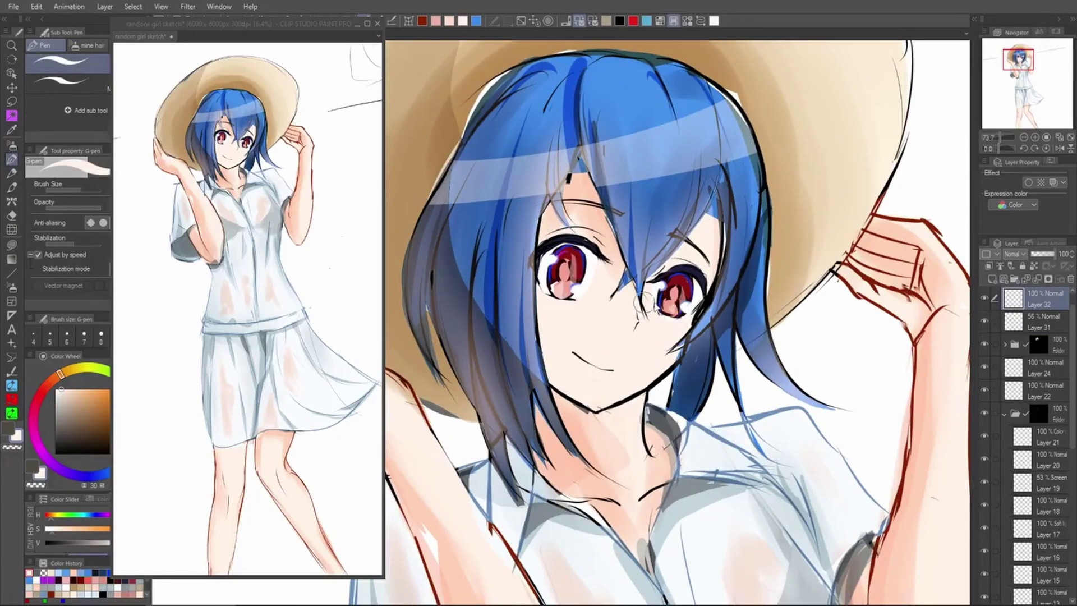
pyautogui.moveTo(643, 293); pyautogui.dragTo(643, 316)
pyautogui.keyDown('alt'); pyautogui.click(620, 264); pyautogui.keyUp('alt')
pyautogui.keyDown('alt'); pyautogui.click(606, 283); pyautogui.keyUp('alt')
pyautogui.moveTo(578, 214)
pyautogui.mouseDown()
pyautogui.moveTo(617, 253)
pyautogui.moveTo(581, 213)
pyautogui.moveTo(612, 250)
pyautogui.moveTo(602, 218)
pyautogui.moveTo(593, 233)
pyautogui.mouseUp()
# Paint sampled hair blues over the eyebrow and sketch lines showing through the central bangs
pyautogui.keyDown('alt'); pyautogui.click(674, 241); pyautogui.keyUp('alt')
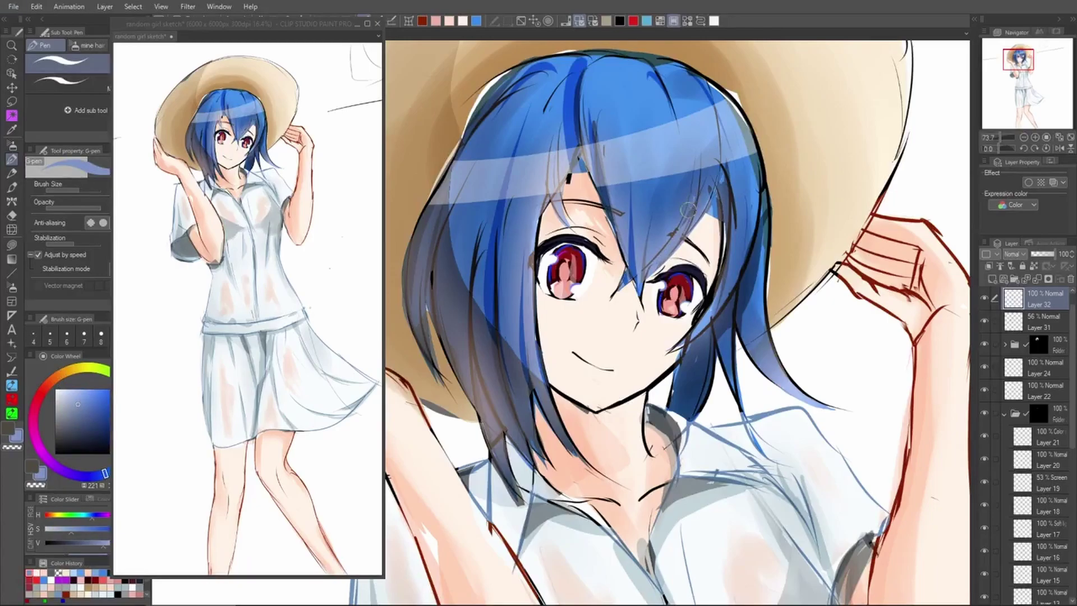
pyautogui.keyDown('alt'); pyautogui.click(694, 194); pyautogui.keyUp('alt')
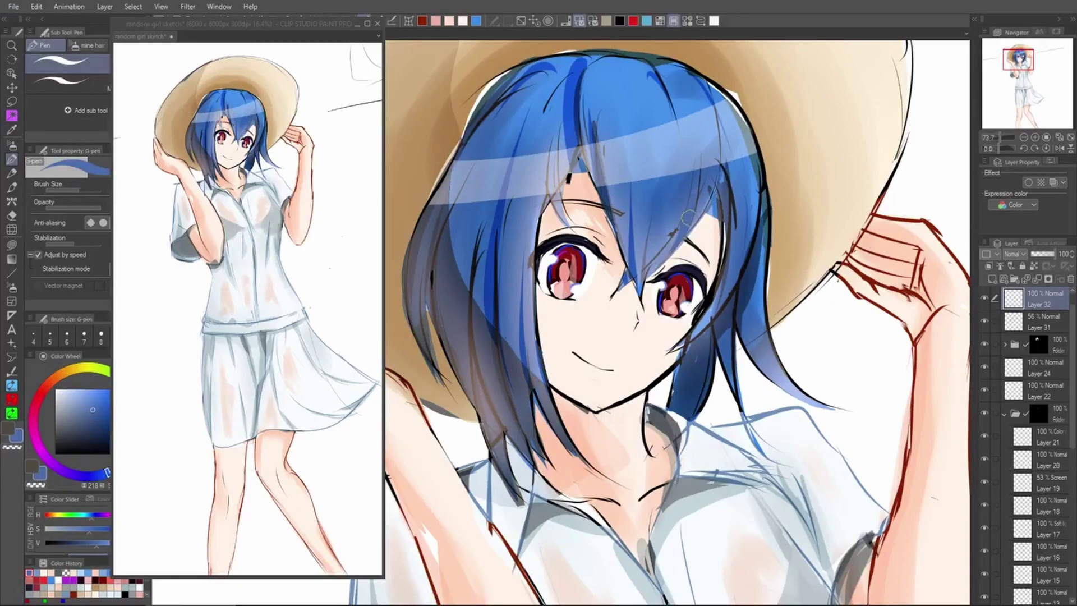
pyautogui.keyDown('alt'); pyautogui.click(652, 261); pyautogui.keyUp('alt')
pyautogui.keyDown('alt'); pyautogui.click(651, 239); pyautogui.keyUp('alt')
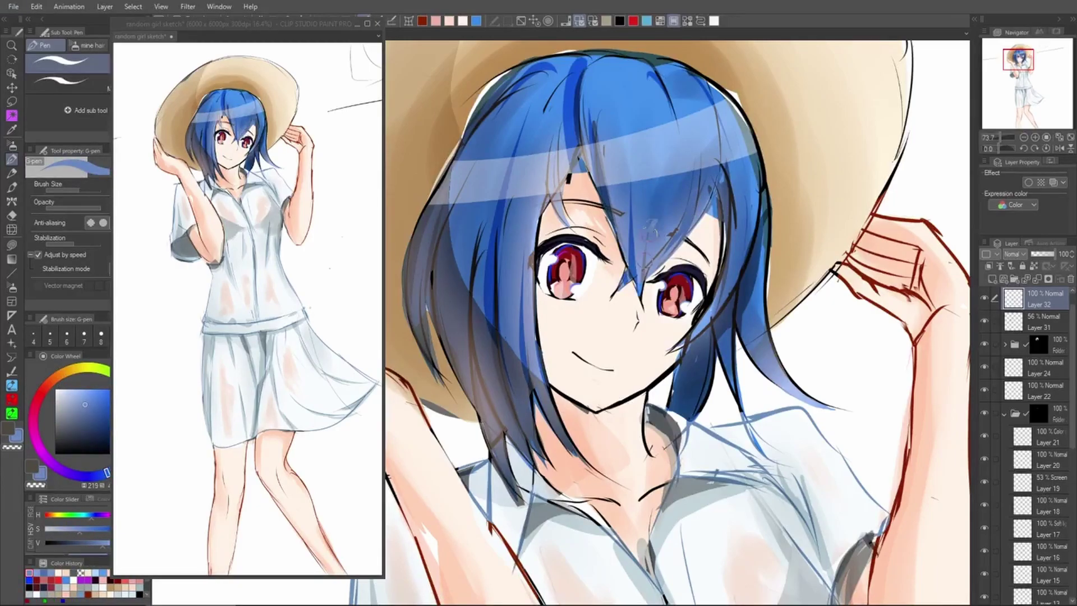
pyautogui.keyDown('alt'); pyautogui.click(640, 225); pyautogui.keyUp('alt')
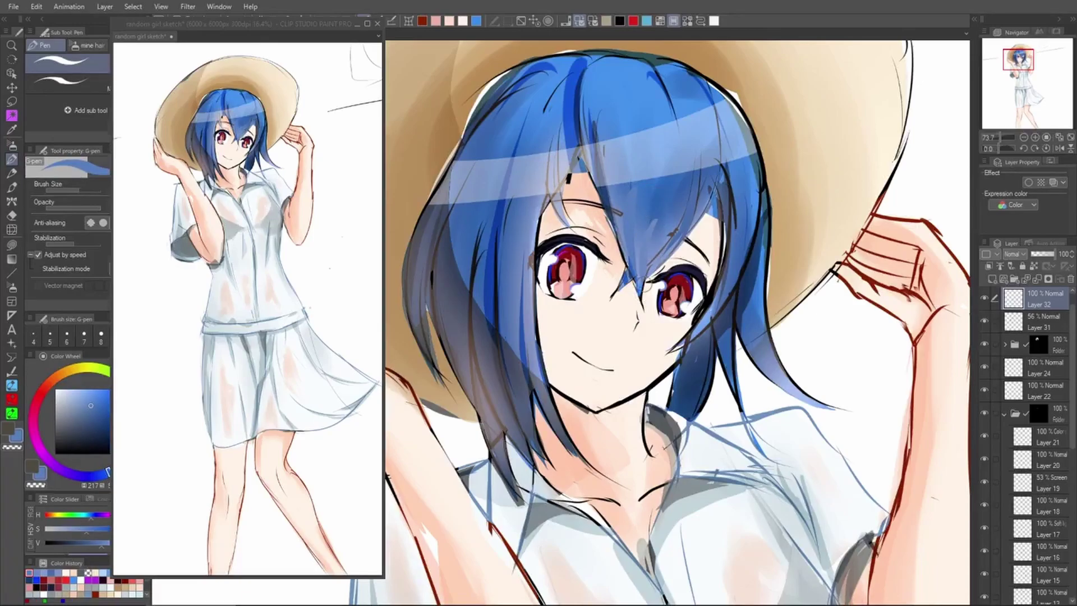
pyautogui.keyDown('alt'); pyautogui.click(627, 205); pyautogui.keyUp('alt')
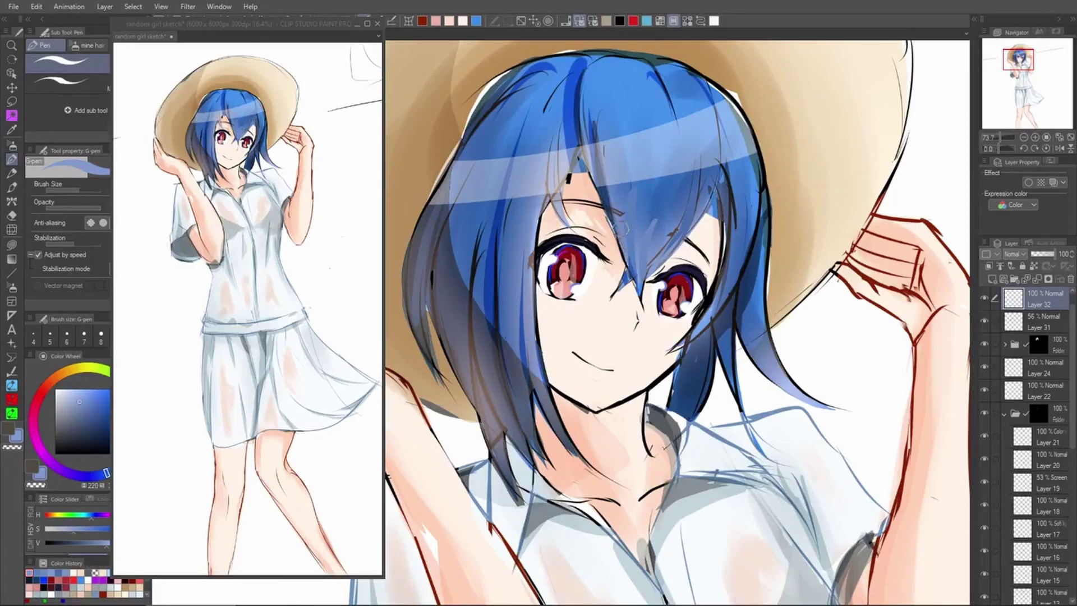
# Paint long G-pen strokes in a sampled lighter blue down the edge of the central bang between the eyes
pyautogui.keyDown('alt'); pyautogui.click(643, 274); pyautogui.keyUp('alt')
pyautogui.moveTo(623, 241); pyautogui.dragTo(640, 283)
pyautogui.moveTo(625, 216); pyautogui.dragTo(638, 283)
pyautogui.moveTo(627, 198); pyautogui.dragTo(638, 260)
pyautogui.scroll(-4, 650, 252)
pyautogui.moveTo(657, 218); pyautogui.dragTo(660, 242)
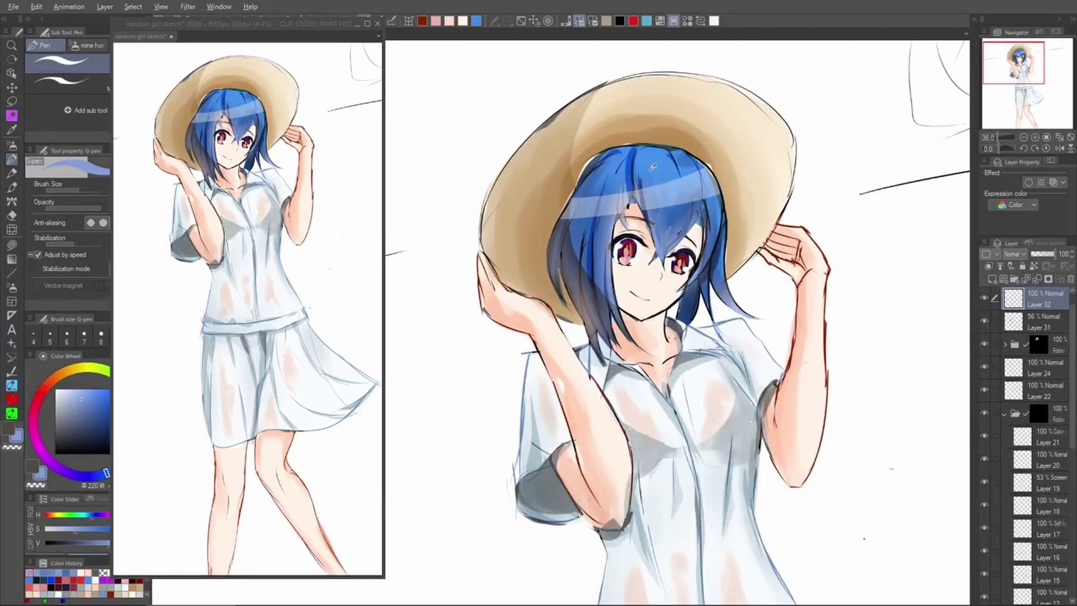
# Blend the central bang with sampled blue (H 217) using the mine Round mixing brush 2
pyautogui.keyDown('alt'); pyautogui.click(657, 215); pyautogui.keyUp('alt')
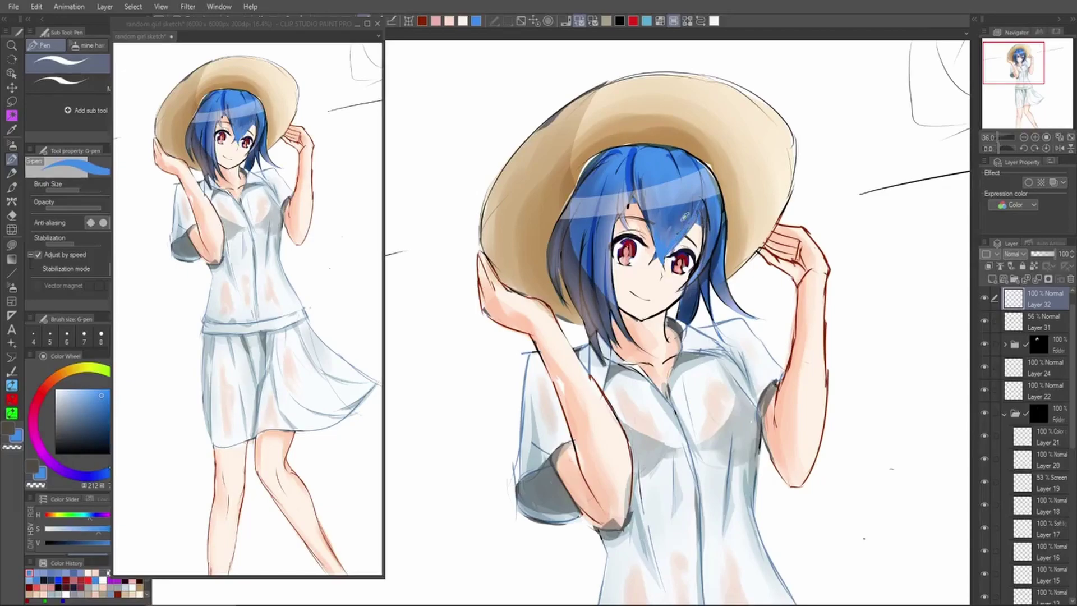
pyautogui.keyDown('alt'); pyautogui.click(684, 223); pyautogui.keyUp('alt')
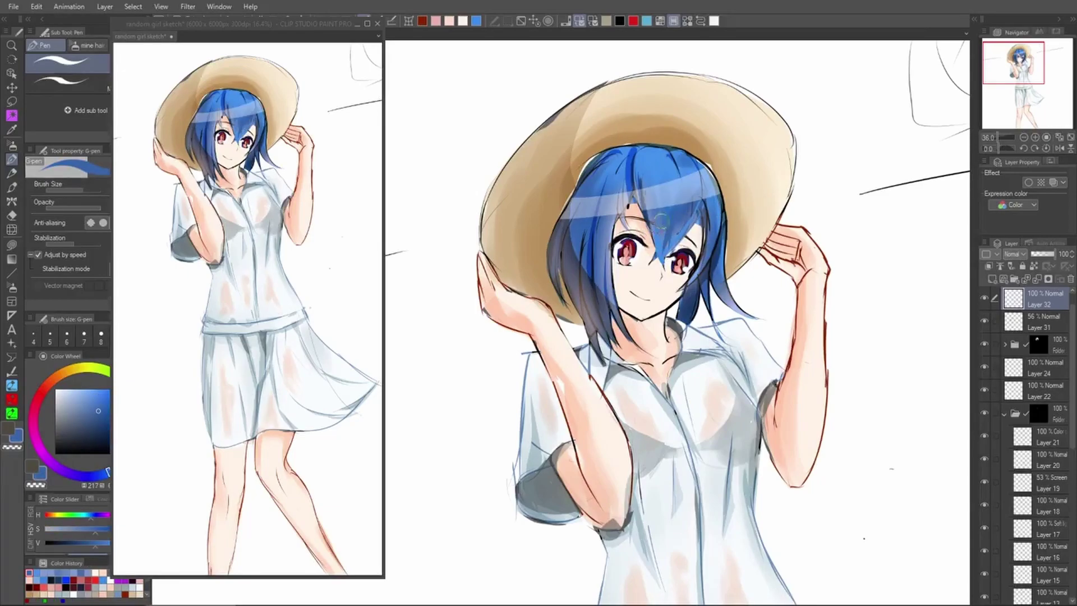
pyautogui.press('b')
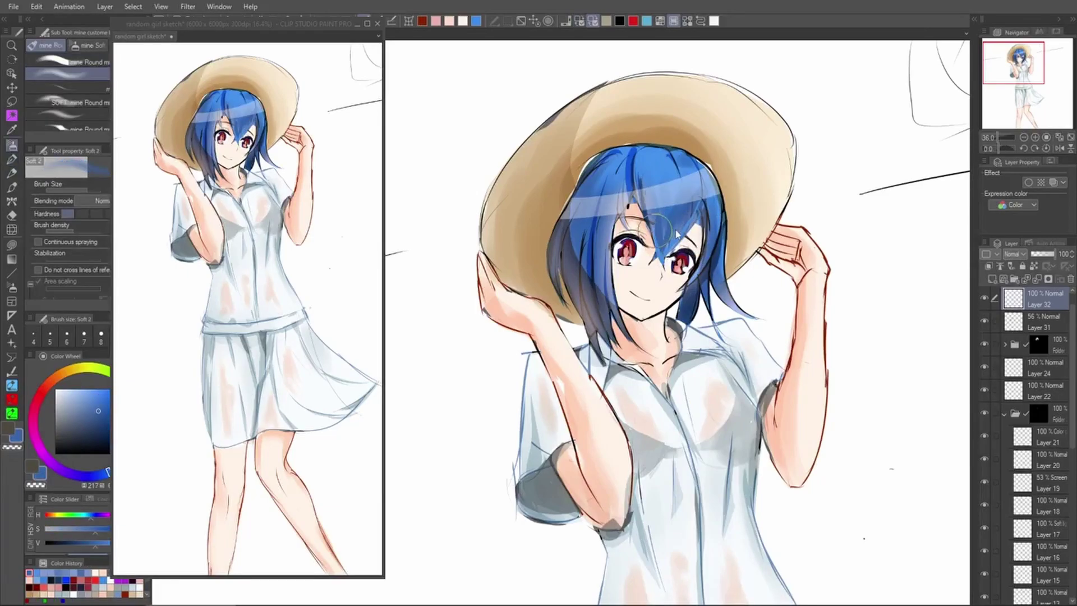
pyautogui.click(67, 61)
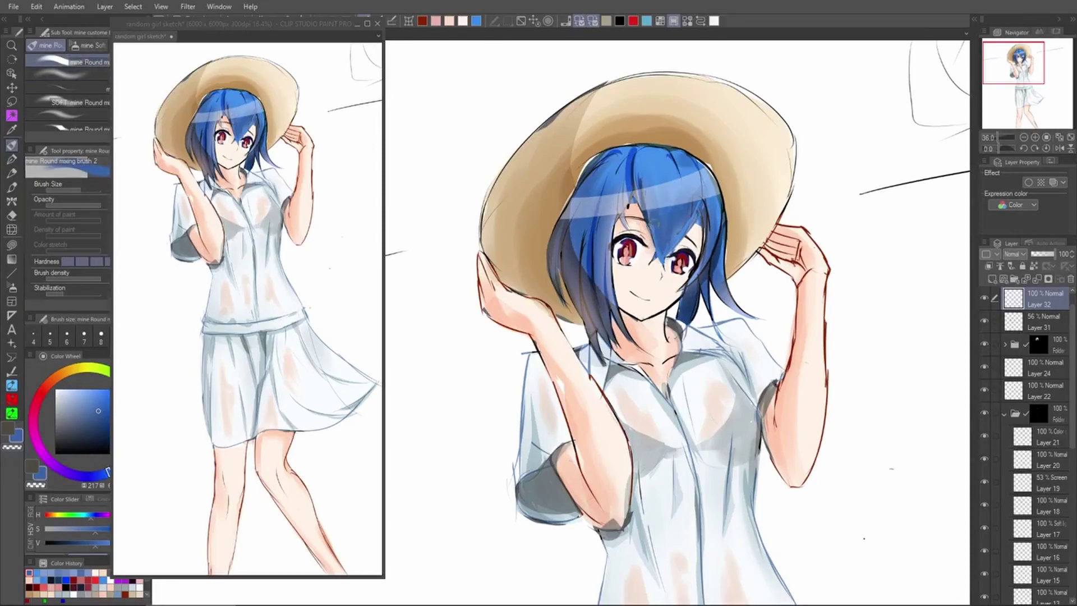
pyautogui.moveTo(671, 222)
pyautogui.mouseDown()
pyautogui.moveTo(679, 247)
pyautogui.moveTo(669, 260)
pyautogui.mouseUp()
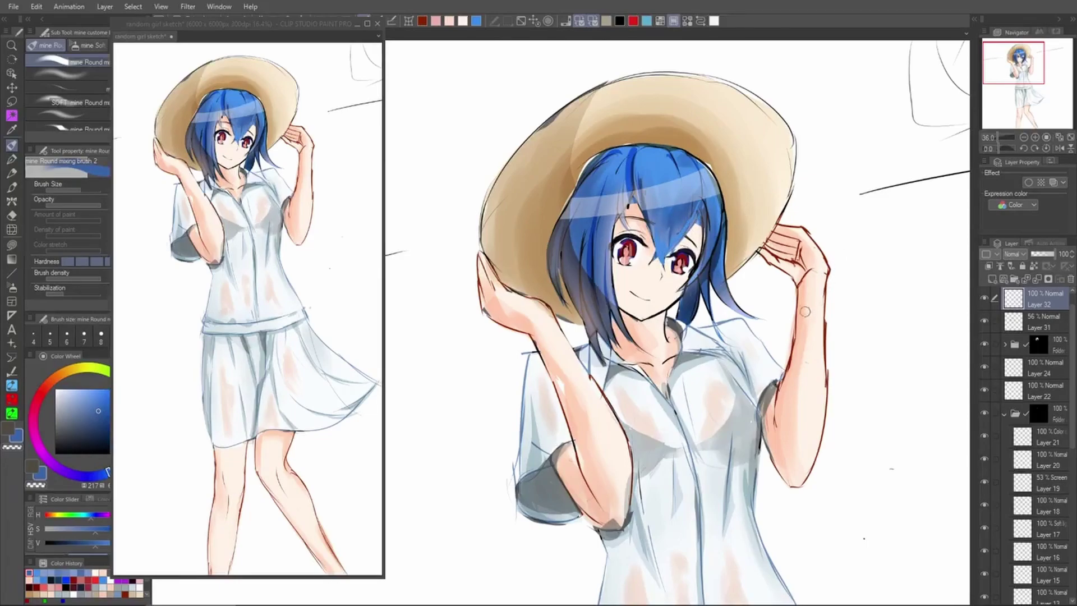
# Paint over the tip of the outward-curving side lock beside the neck with sampled hair blue
pyautogui.scroll(3, 722, 274)
pyautogui.keyDown('alt'); pyautogui.click(720, 267); pyautogui.keyUp('alt')
pyautogui.moveTo(715, 270); pyautogui.dragTo(742, 325)
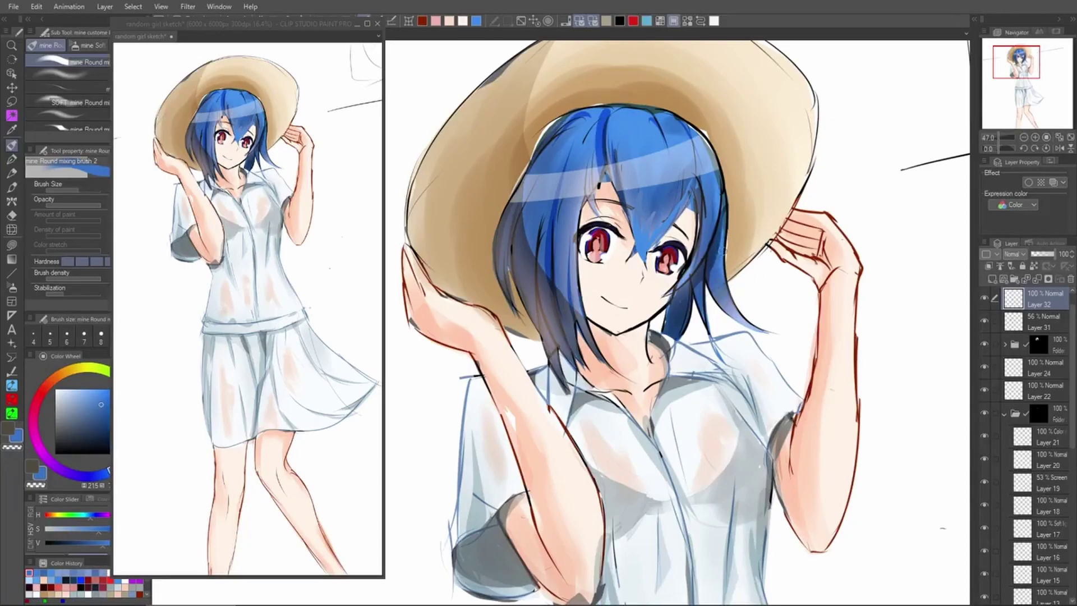
pyautogui.keyDown('alt'); pyautogui.click(723, 253); pyautogui.keyUp('alt')
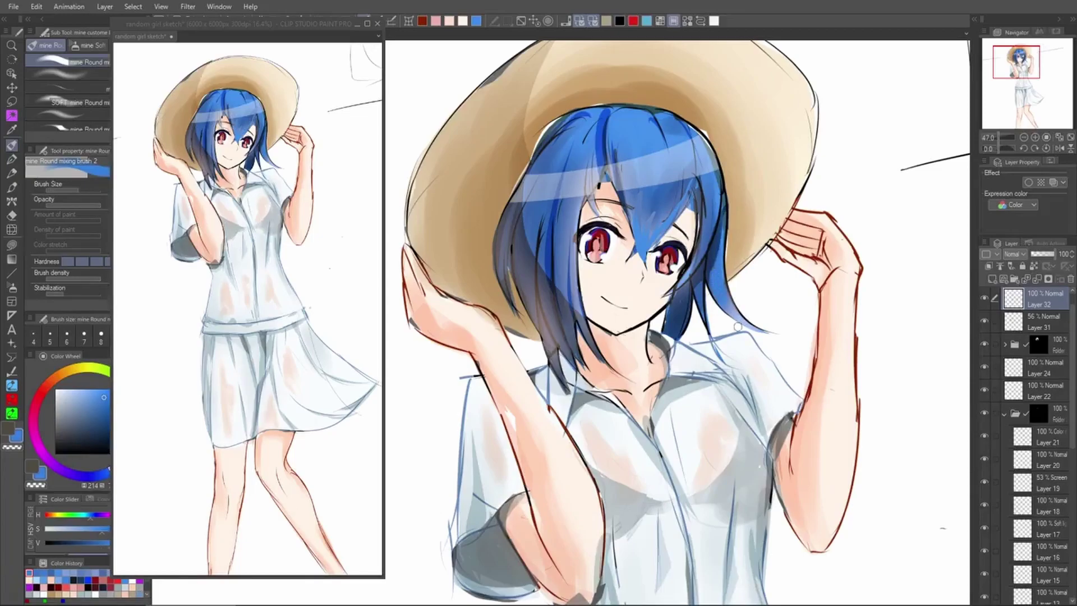
# Try sampled white highlight strokes along the hair strands around the face and undo them
pyautogui.scroll(-3, 738, 318)
pyautogui.keyDown('alt'); pyautogui.click(729, 323); pyautogui.keyUp('alt')
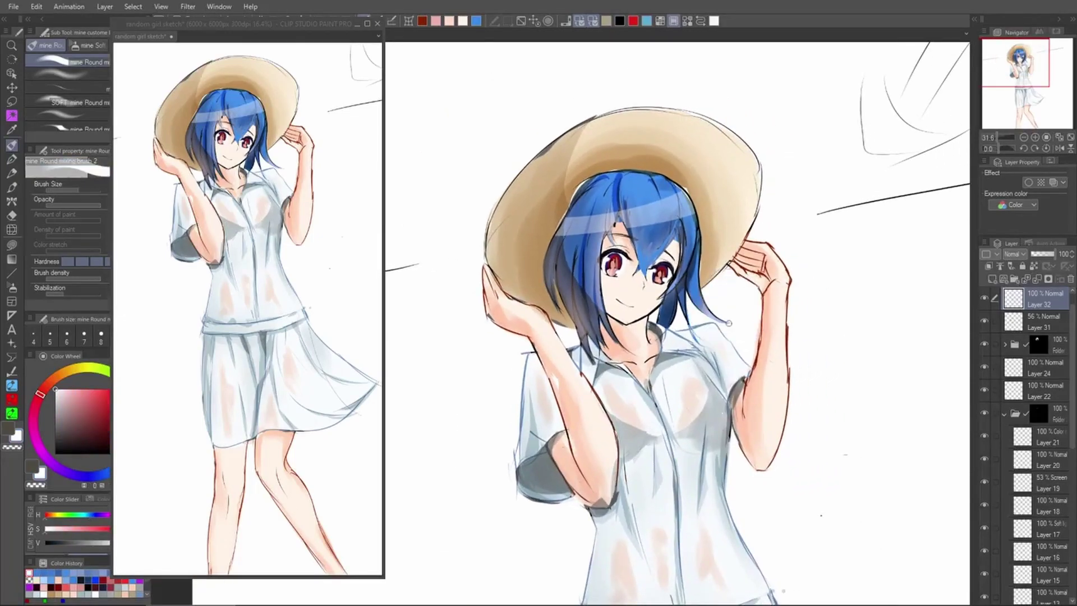
pyautogui.moveTo(701, 303); pyautogui.dragTo(709, 314)
pyautogui.hotkey('ctrl', 'z')
pyautogui.hotkey('ctrl', 'z')
pyautogui.moveTo(689, 219); pyautogui.dragTo(697, 273)
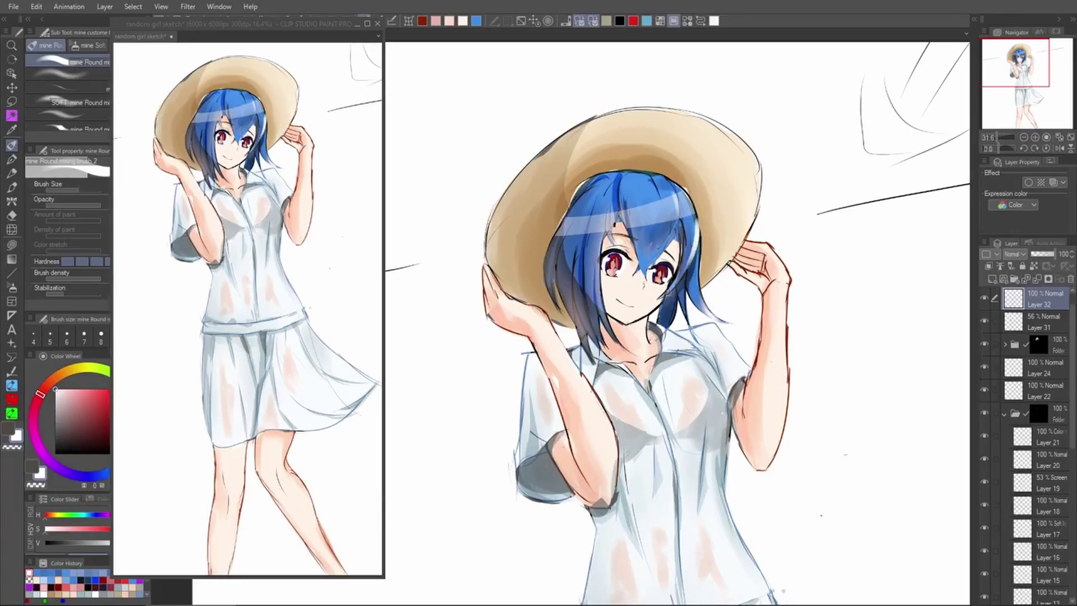
pyautogui.hotkey('ctrl', 'z')
pyautogui.moveTo(594, 236); pyautogui.dragTo(596, 305)
pyautogui.hotkey('ctrl', 'z')
pyautogui.moveTo(594, 241); pyautogui.dragTo(599, 296)
pyautogui.moveTo(596, 216); pyautogui.dragTo(589, 287)
pyautogui.hotkey('ctrl', 'z')
pyautogui.hotkey('ctrl', 'z')
pyautogui.moveTo(596, 195)
pyautogui.mouseDown()
pyautogui.moveTo(581, 289)
pyautogui.moveTo(585, 281)
pyautogui.mouseUp()
pyautogui.hotkey('ctrl', 'z')
pyautogui.moveTo(569, 210); pyautogui.dragTo(553, 253)
pyautogui.hotkey('ctrl', 'z')
pyautogui.moveTo(592, 184); pyautogui.dragTo(558, 247)
pyautogui.hotkey('ctrl', 'z')
pyautogui.hotkey('ctrl', 'z')
pyautogui.hotkey('ctrl', 'z')
pyautogui.hotkey('ctrl', 'z')
pyautogui.moveTo(598, 230); pyautogui.dragTo(591, 280)
pyautogui.hotkey('ctrl', 'z')
pyautogui.moveTo(610, 212); pyautogui.dragTo(598, 294)
pyautogui.hotkey('ctrl', 'z')
pyautogui.moveTo(604, 244); pyautogui.dragTo(597, 292)
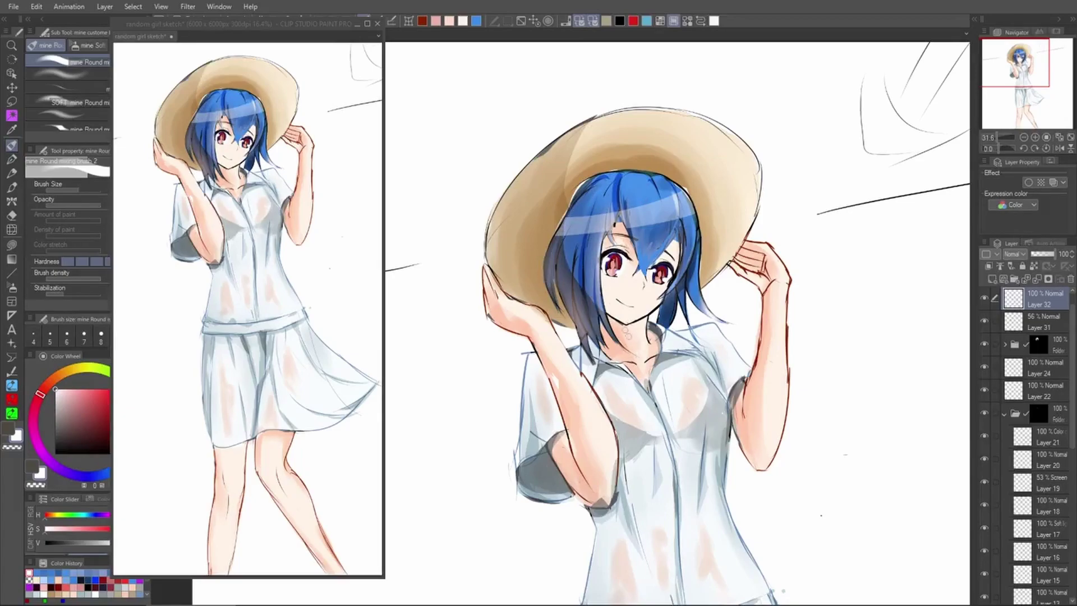
pyautogui.hotkey('ctrl', 'z')
pyautogui.moveTo(633, 212); pyautogui.dragTo(638, 265)
pyautogui.hotkey('ctrl', 'z')
pyautogui.moveTo(658, 193)
pyautogui.mouseDown()
pyautogui.moveTo(667, 235)
pyautogui.moveTo(676, 214)
pyautogui.moveTo(679, 234)
pyautogui.moveTo(618, 230)
pyautogui.mouseUp()
pyautogui.hotkey('ctrl', 'z')
pyautogui.hotkey('ctrl', 'z')
# Paint thin white highlights in the upper hair and touch up the edge against the hat brim with sampled brown
pyautogui.moveTo(742, 252)
pyautogui.mouseDown()
pyautogui.moveTo(747, 277)
pyautogui.moveTo(689, 144)
pyautogui.moveTo(456, 216)
pyautogui.mouseUp()
pyautogui.moveTo(442, 287)
pyautogui.mouseDown()
pyautogui.moveTo(551, 319)
pyautogui.moveTo(551, 347)
pyautogui.moveTo(562, 350)
pyautogui.moveTo(589, 315)
pyautogui.mouseUp()
pyautogui.hotkey('ctrl', 'z')
pyautogui.hotkey('ctrl', 'z')
pyautogui.moveTo(536, 234); pyautogui.dragTo(502, 262)
pyautogui.hotkey('ctrl', 'z')
pyautogui.moveTo(494, 307)
pyautogui.mouseDown()
pyautogui.moveTo(556, 352)
pyautogui.moveTo(545, 358)
pyautogui.moveTo(562, 352)
pyautogui.moveTo(551, 356)
pyautogui.mouseUp()
pyautogui.keyDown('alt'); pyautogui.click(554, 357); pyautogui.keyUp('alt')
pyautogui.hotkey('ctrl', 'z')
pyautogui.hotkey('ctrl', 'z')
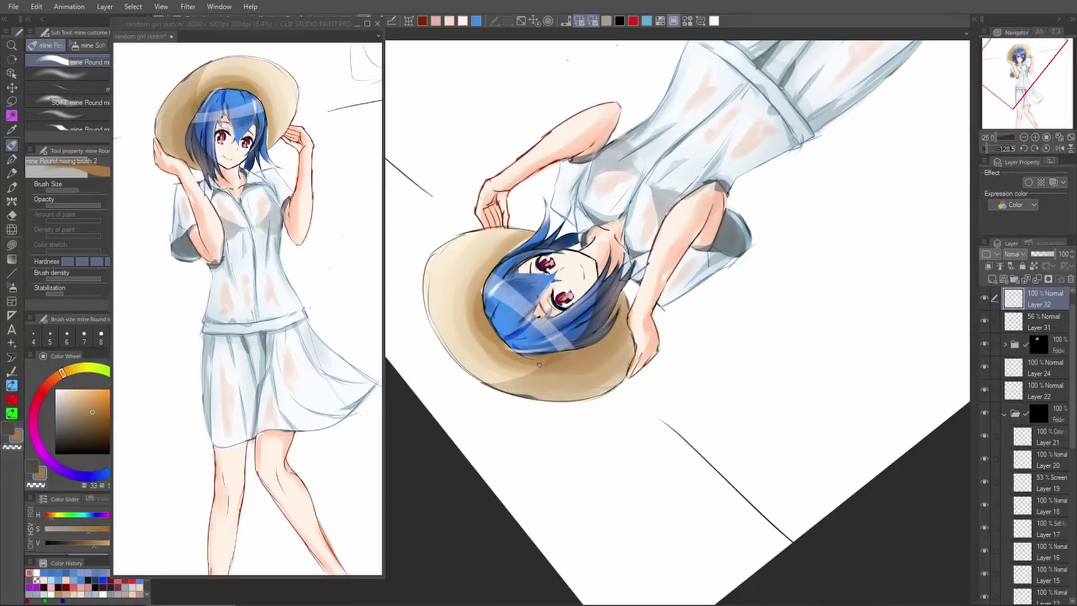
pyautogui.keyDown('alt'); pyautogui.click(498, 338); pyautogui.keyUp('alt')
pyautogui.moveTo(504, 344); pyautogui.dragTo(519, 356)
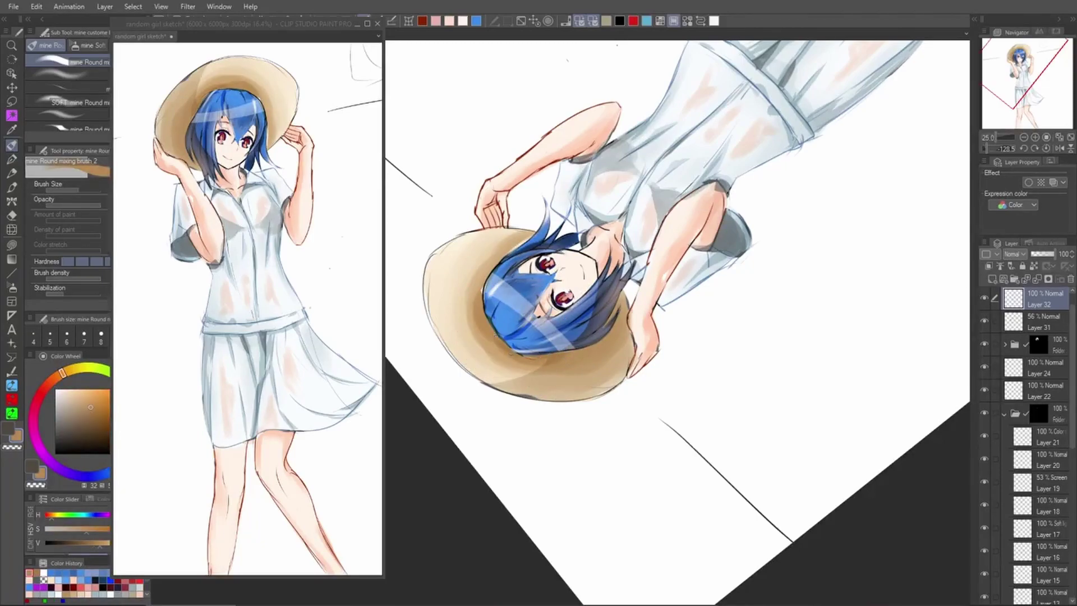
# Straighten the canvas, add a new top layer set to Multiply at 35% opacity, and sample a hair blue
pyautogui.scroll(-1, 645, 356)
pyautogui.press('r')
pyautogui.moveTo(771, 416); pyautogui.dragTo(598, 449)
pyautogui.doubleClick(775, 426)
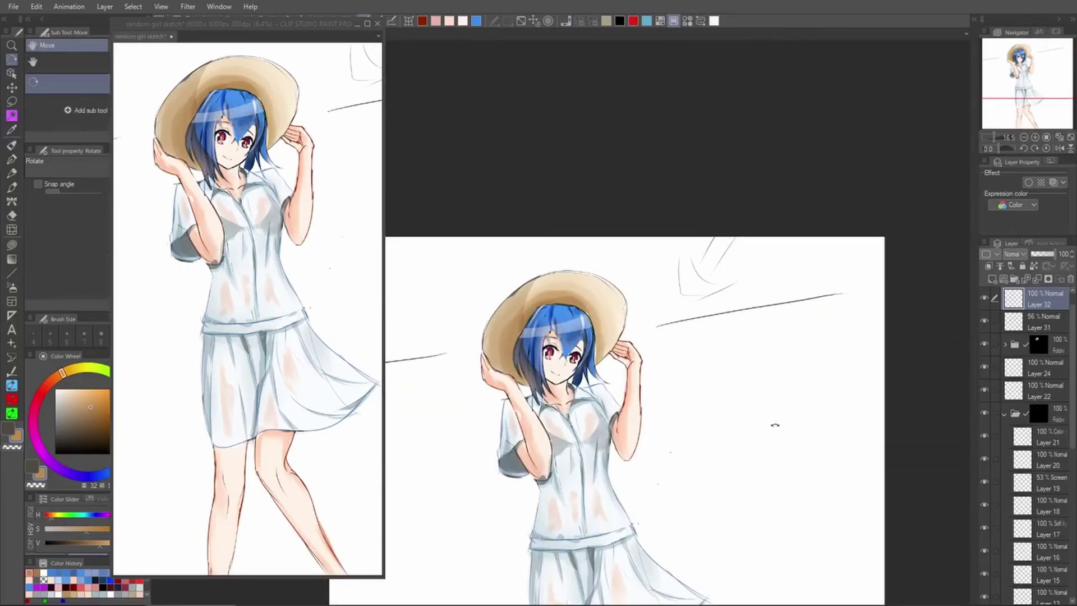
pyautogui.moveTo(774, 426); pyautogui.dragTo(796, 393)
pyautogui.click(992, 279)
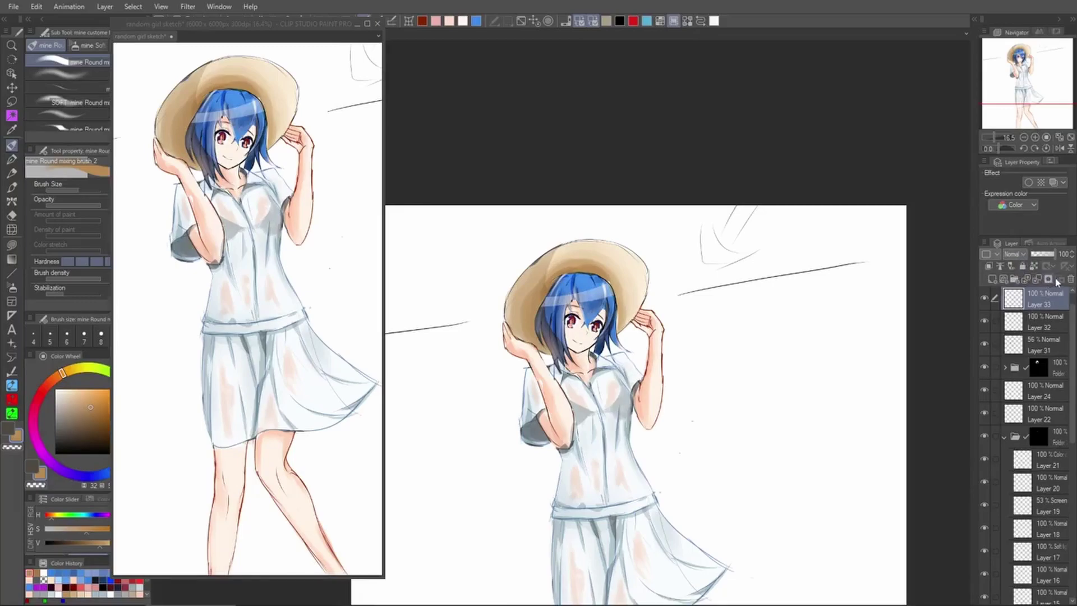
pyautogui.click(1024, 257)
pyautogui.click(1026, 285)
pyautogui.keyDown('alt'); pyautogui.click(578, 283); pyautogui.keyUp('alt')
pyautogui.moveTo(1041, 256); pyautogui.dragTo(1035, 254)
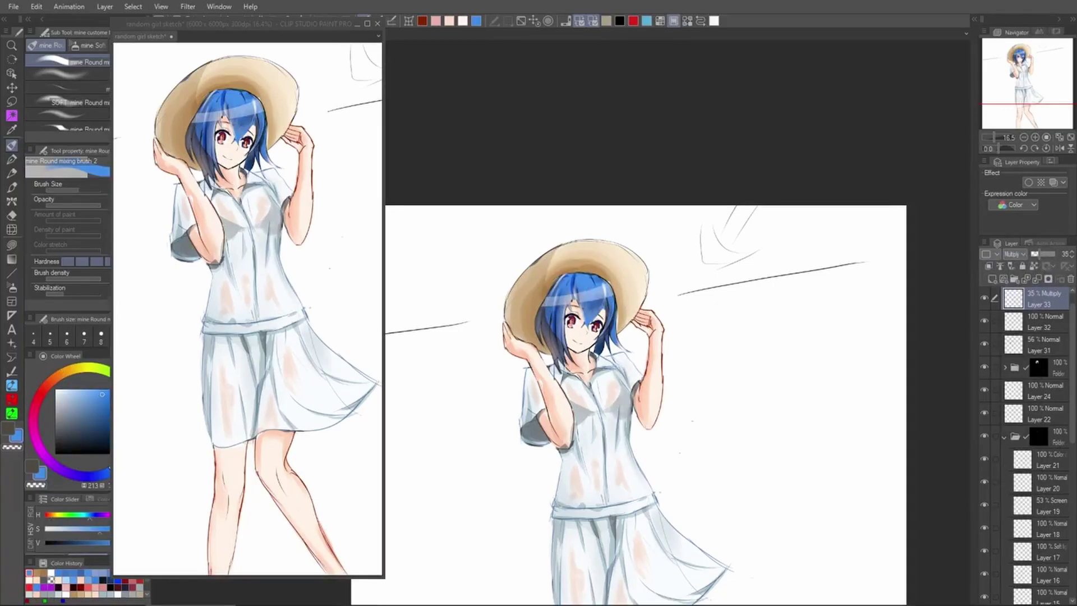
# Shade the top of the hair beneath the hat brim with blue using the mine Round mixing brush 2
pyautogui.press('g')
pyautogui.press('b')
pyautogui.scroll(2, 552, 291)
pyautogui.hotkey('ctrl', 'z')
pyautogui.moveTo(565, 270); pyautogui.dragTo(534, 318)
pyautogui.hotkey('ctrl', 'z')
pyautogui.moveTo(573, 268); pyautogui.dragTo(624, 256)
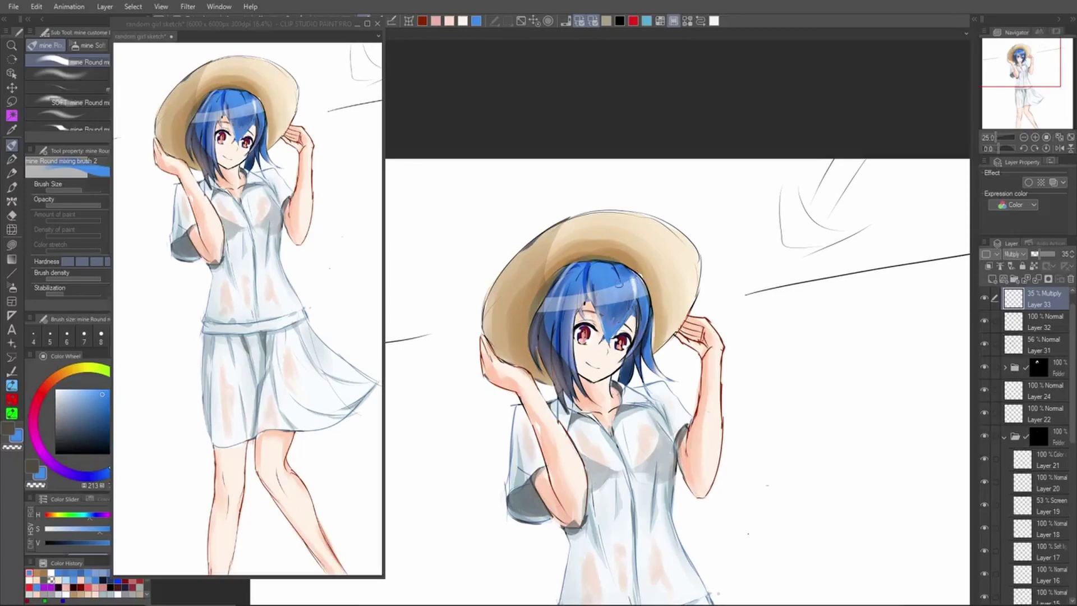
# Extend the blue multiply shading down the side hair, erase stray paint with transparent color, and undo the last brim stroke
pyautogui.moveTo(532, 297)
pyautogui.mouseDown()
pyautogui.moveTo(526, 359)
pyautogui.moveTo(567, 389)
pyautogui.mouseUp()
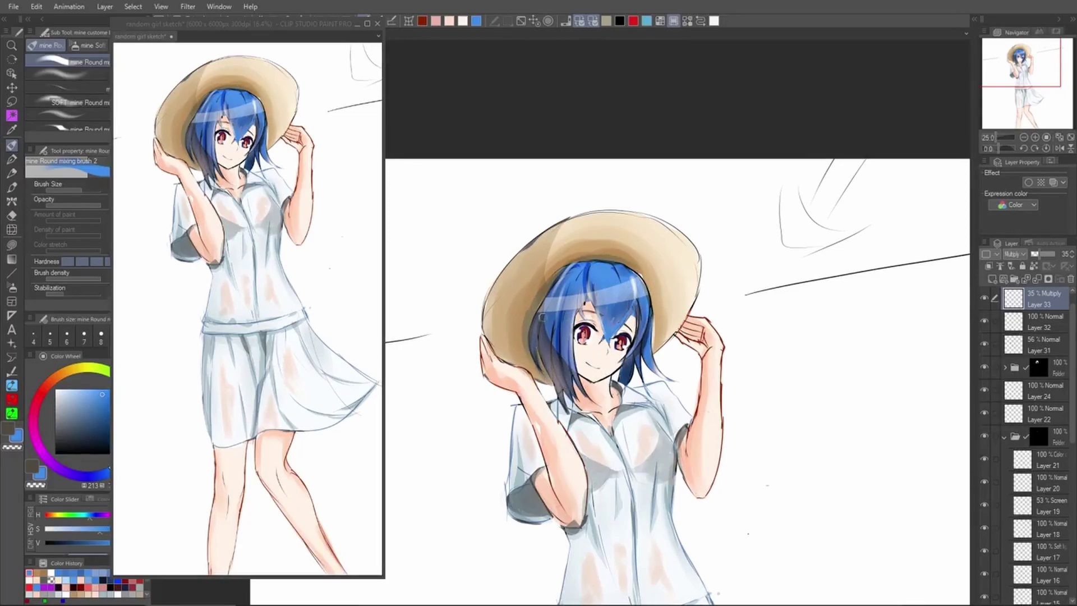
pyautogui.press('c')
pyautogui.moveTo(542, 318); pyautogui.dragTo(549, 322)
pyautogui.press('c')
pyautogui.moveTo(552, 273); pyautogui.dragTo(592, 258)
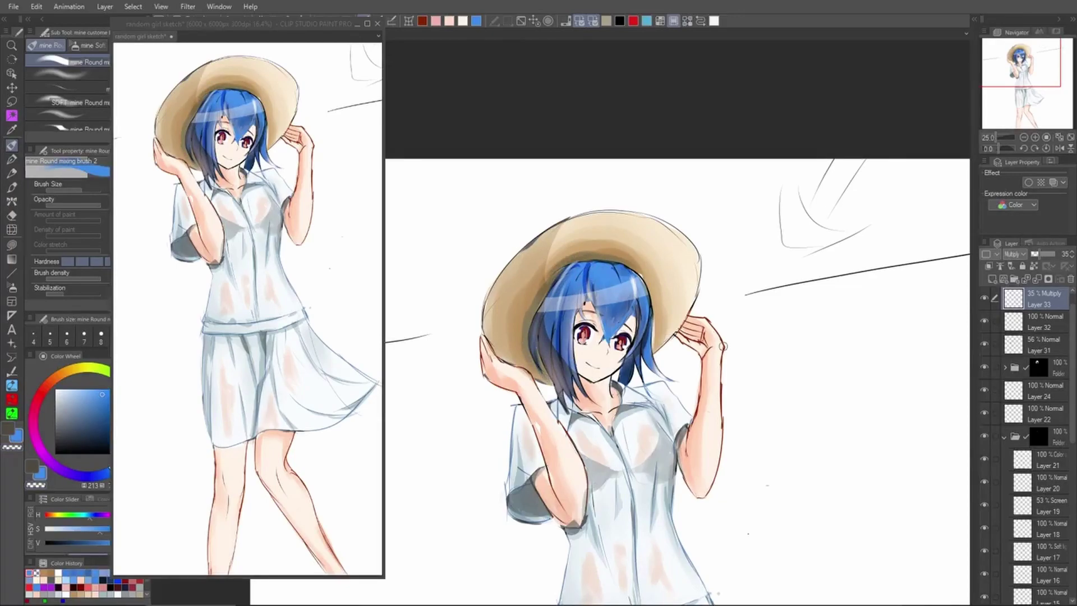
pyautogui.hotkey('ctrl', 'z')
pyautogui.click(67, 73)
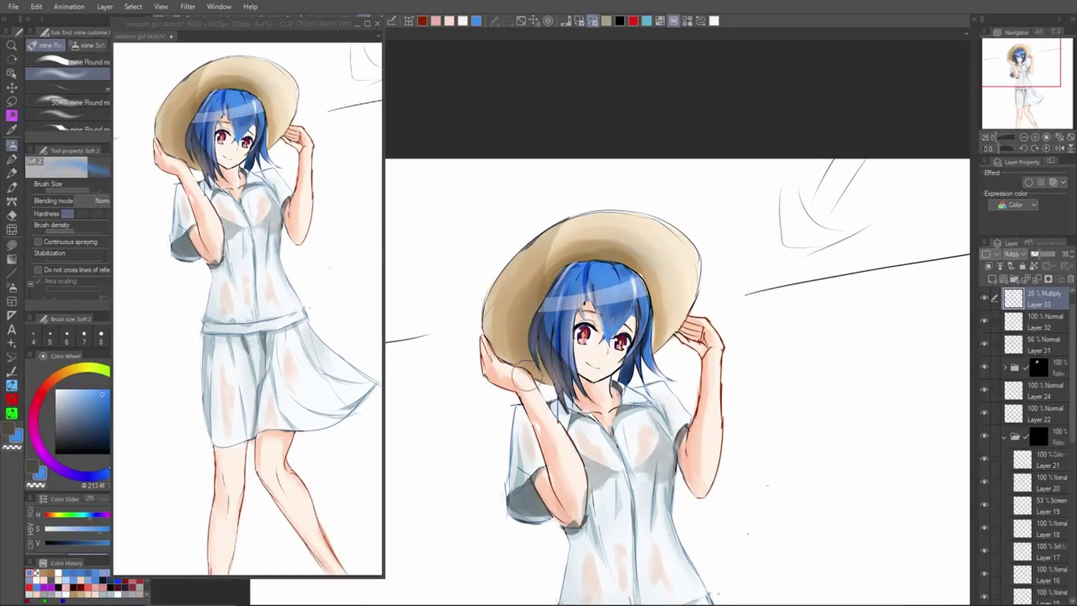
# Select a tall rectangular area around the figure spanning the full height of the canvas
pyautogui.scroll(-3, 673, 353)
pyautogui.moveTo(732, 353); pyautogui.dragTo(707, 322)
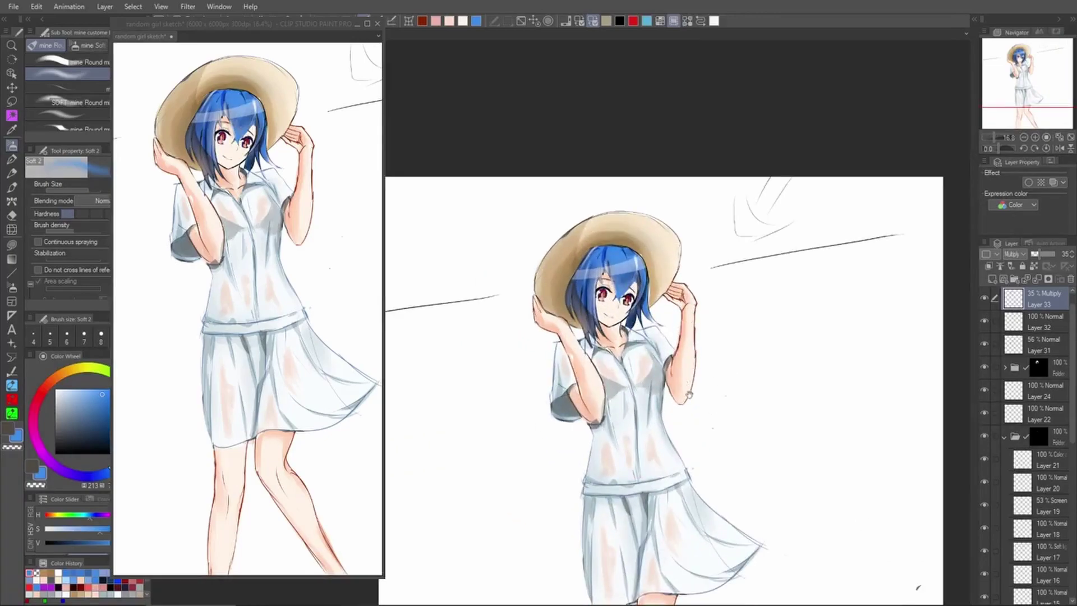
pyautogui.moveTo(689, 394); pyautogui.dragTo(689, 312)
pyautogui.moveTo(748, 344); pyautogui.dragTo(726, 344)
pyautogui.moveTo(821, 427); pyautogui.dragTo(767, 376)
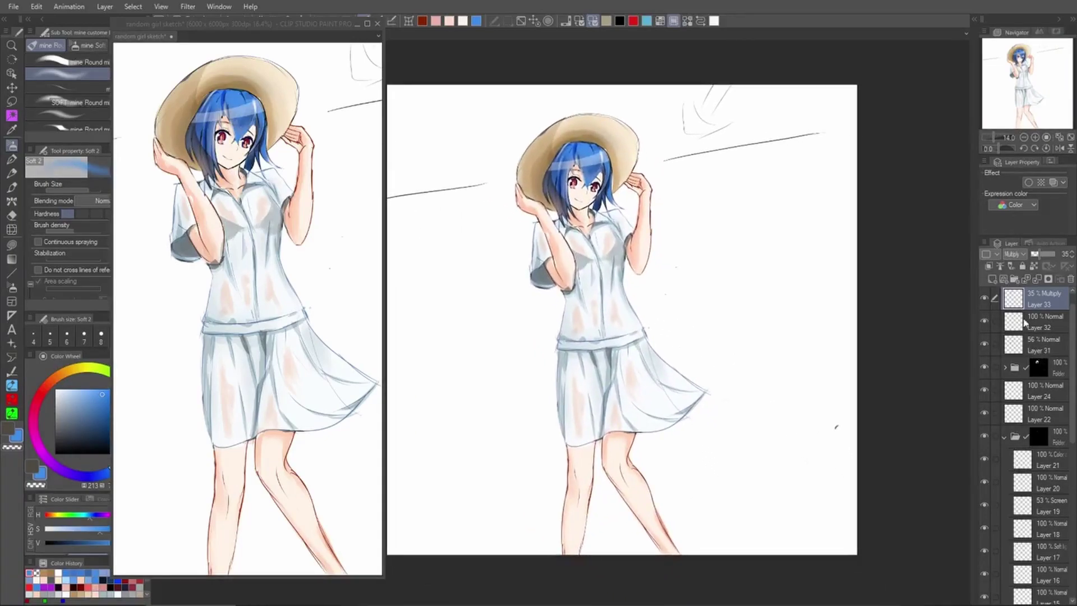
pyautogui.scroll(1, 1074, 353)
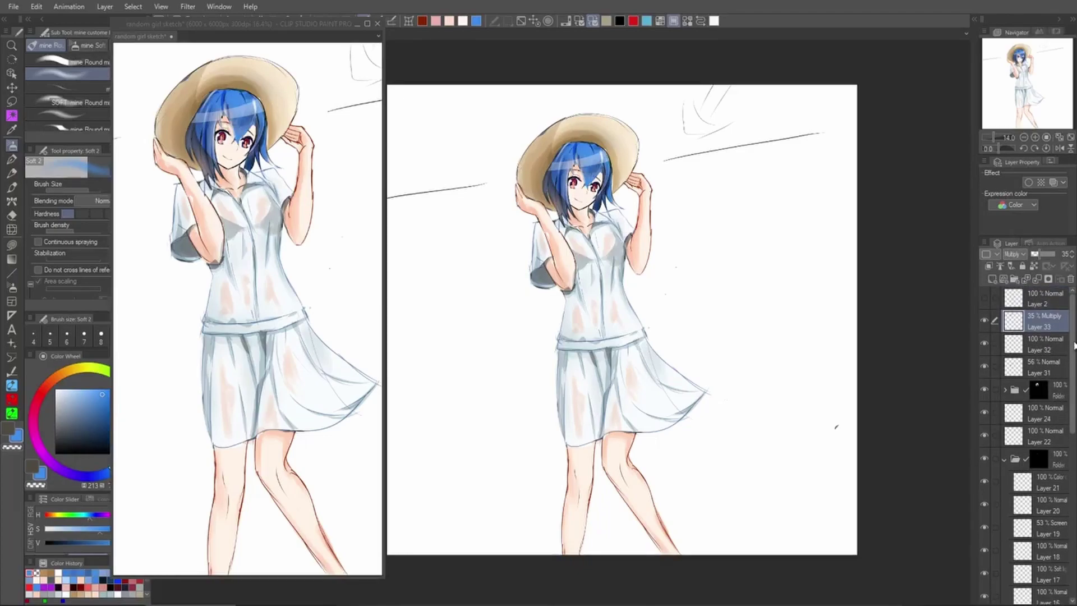
pyautogui.moveTo(1075, 355)
pyautogui.mouseDown()
pyautogui.moveTo(1075, 454)
pyautogui.moveTo(1075, 353)
pyautogui.mouseUp()
pyautogui.press('m')
pyautogui.click(76, 63)
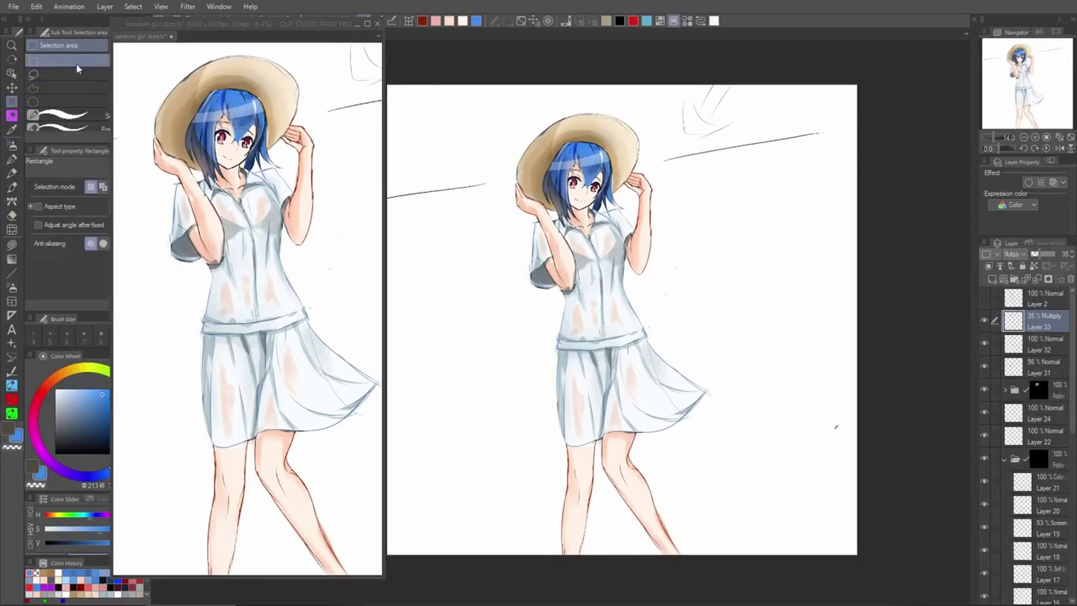
pyautogui.moveTo(473, 77); pyautogui.dragTo(733, 554)
# Add a new layer above Layer 6 in Folder 1 and choose the Midday sky gradient
pyautogui.moveTo(1068, 422); pyautogui.dragTo(1049, 553)
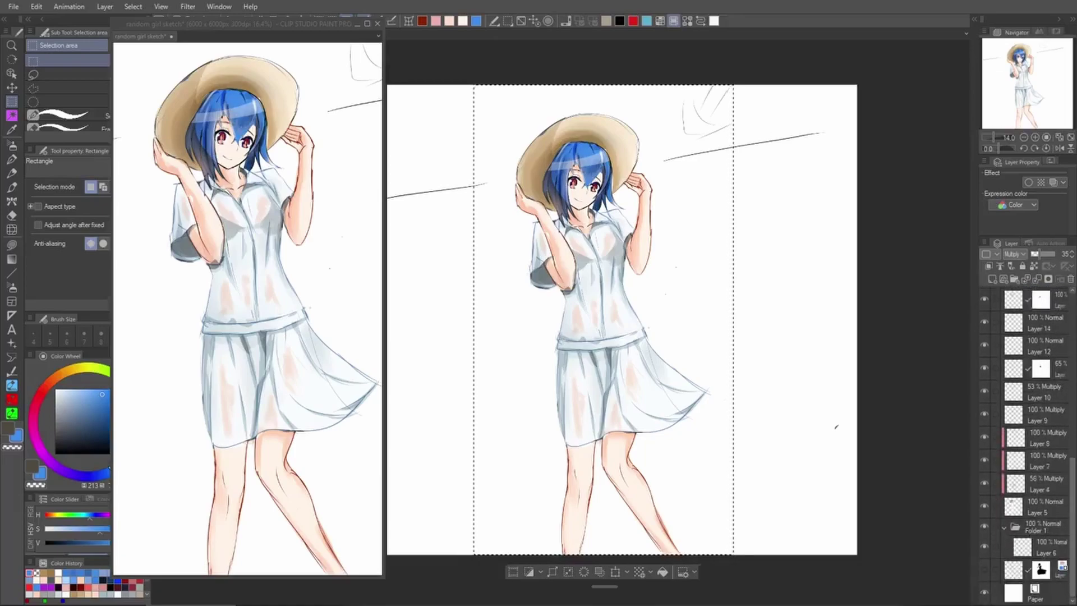
pyautogui.click(1047, 554)
pyautogui.click(992, 279)
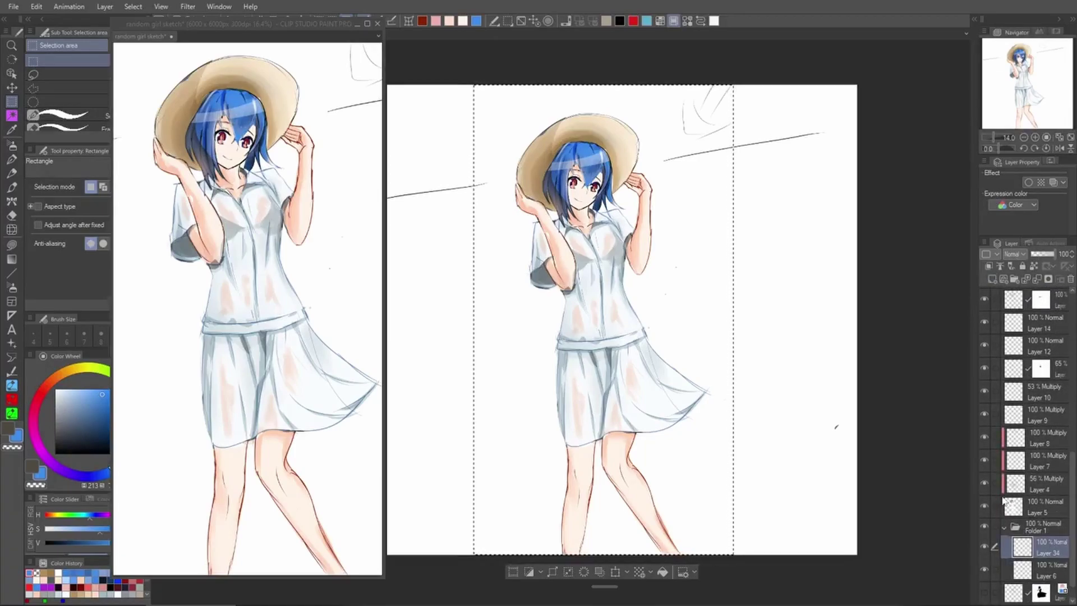
pyautogui.press('b')
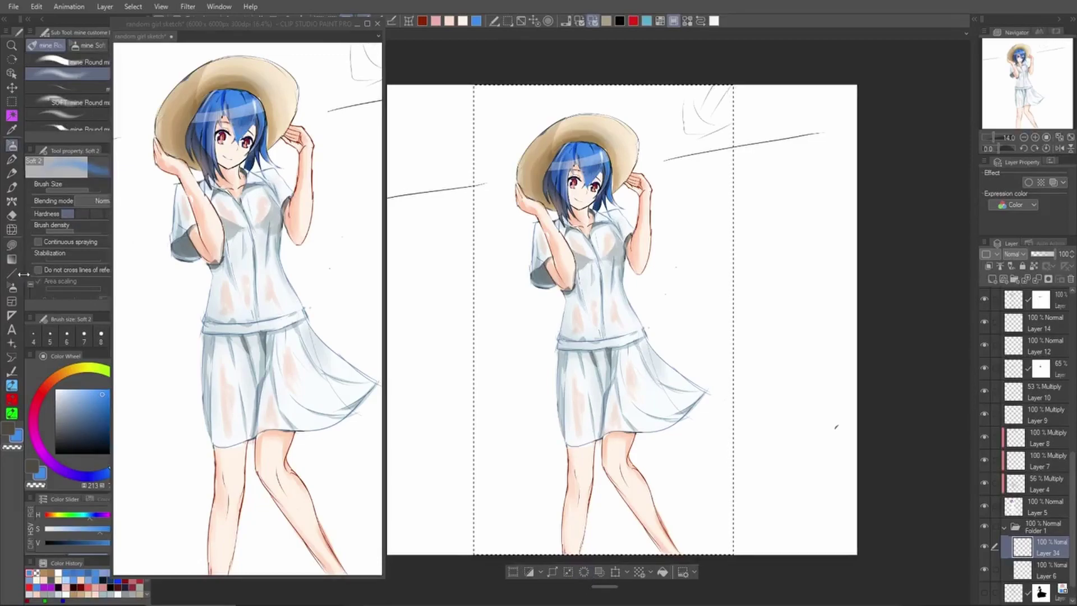
pyautogui.press('g')
pyautogui.click(98, 111)
pyautogui.click(105, 127)
# Fill the selected rectangle with a slightly diagonal Midday sky gradient, redoing it with different lengths and angles
pyautogui.moveTo(561, 90); pyautogui.dragTo(674, 487)
pyautogui.hotkey('ctrl', 'z')
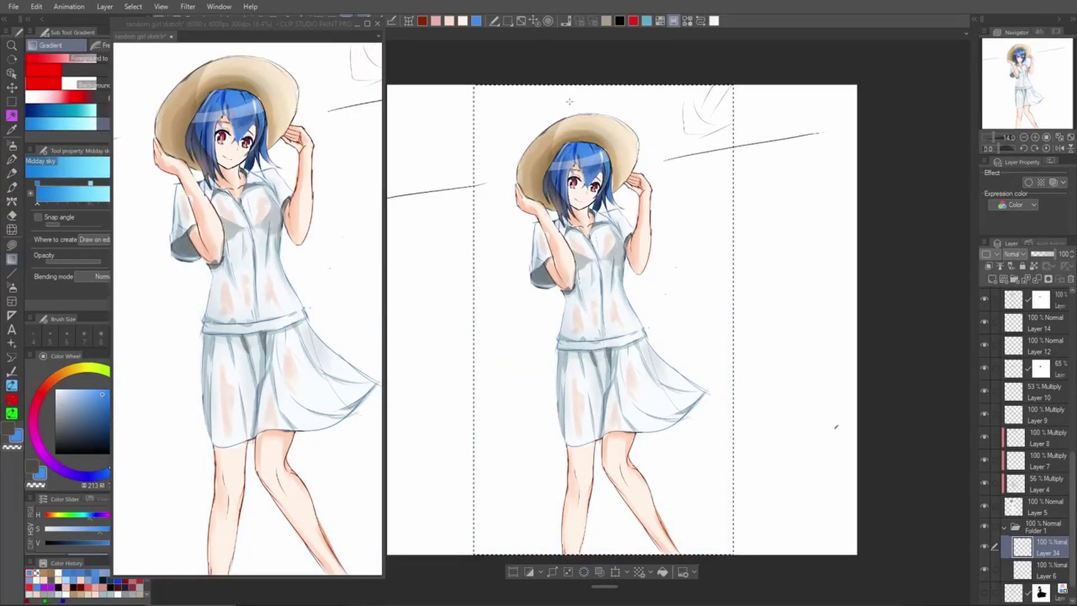
pyautogui.scroll(-3, 734, 238)
pyautogui.moveTo(635, 96); pyautogui.dragTo(680, 353)
pyautogui.hotkey('ctrl', 'z')
pyautogui.moveTo(578, 97); pyautogui.dragTo(686, 520)
pyautogui.moveTo(780, 267); pyautogui.dragTo(785, 380)
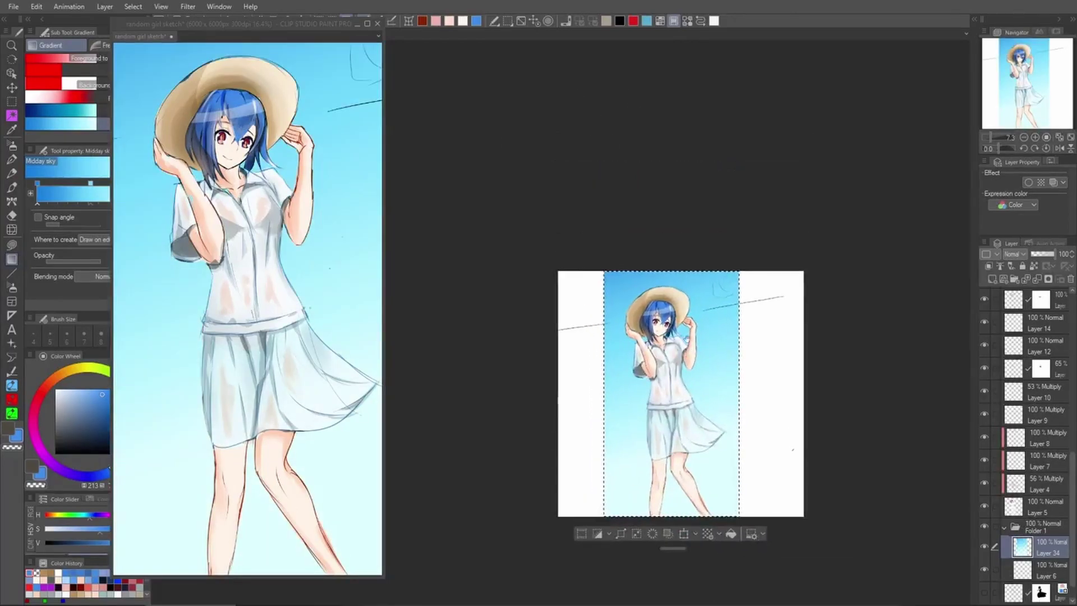
pyautogui.hotkey('ctrl', 'z')
pyautogui.moveTo(539, 86); pyautogui.dragTo(592, 232)
pyautogui.hotkey('ctrl', 'z')
pyautogui.moveTo(560, 120); pyautogui.dragTo(737, 576)
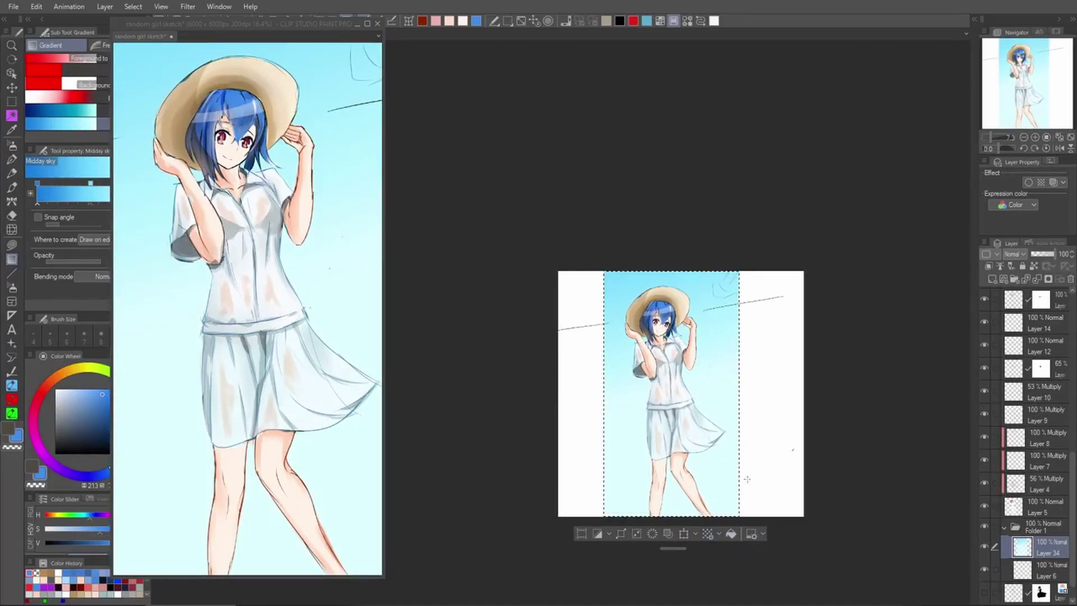
pyautogui.moveTo(775, 448); pyautogui.dragTo(769, 409)
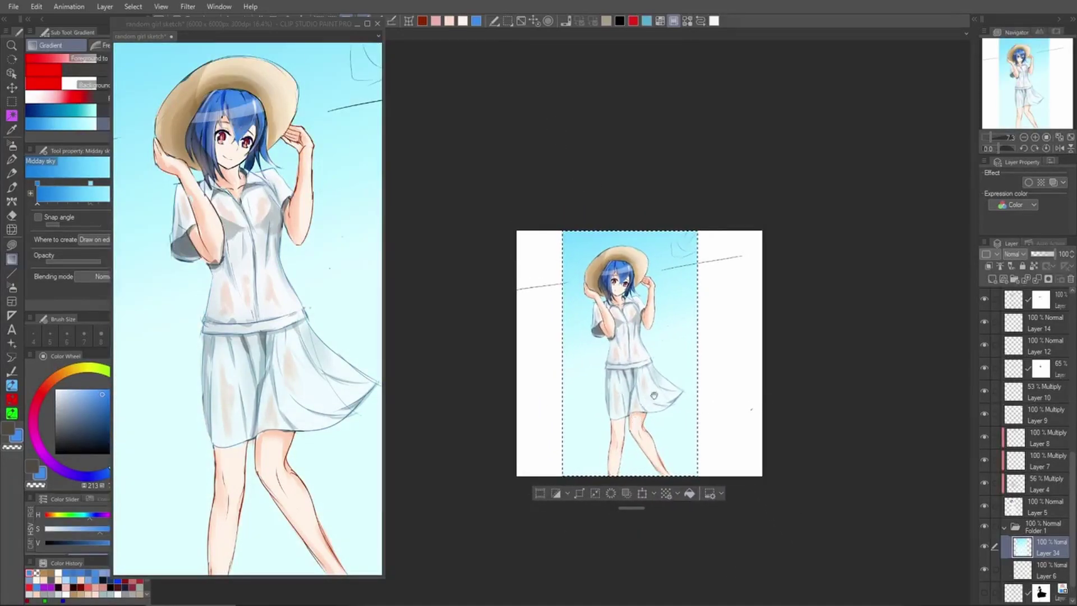
# Mask Folder 1 to the rectangular selection and make the sky gradient layer active
pyautogui.hotkey('ctrl', 't')
pyautogui.click(646, 496)
pyautogui.click(1047, 528)
pyautogui.click(1044, 552)
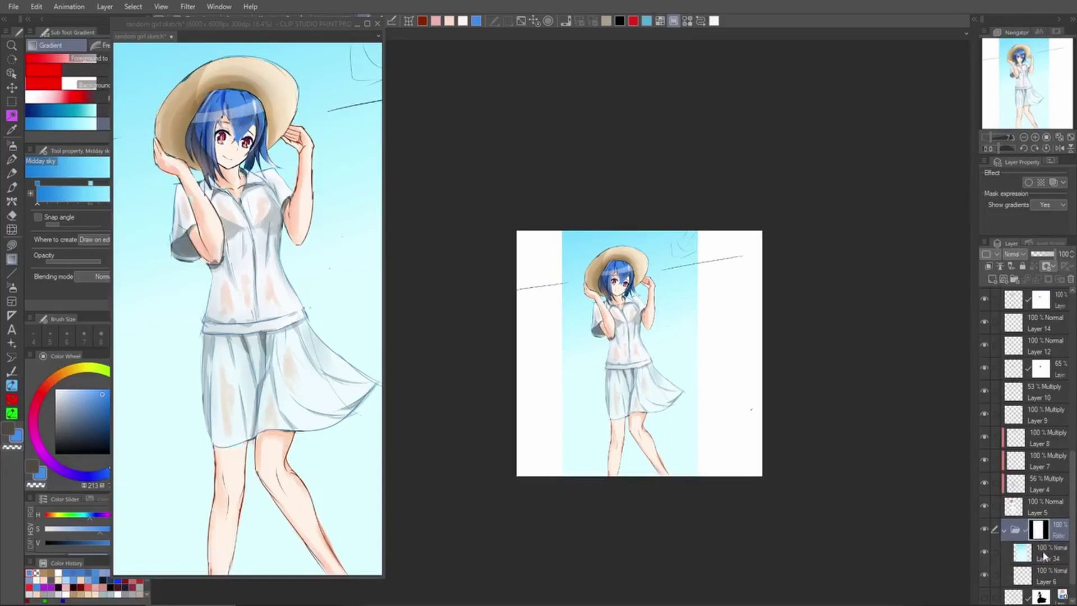
# Try squashing the sky gradient layer upward to end around the chest, and undo the transformation
pyautogui.hotkey('ctrl', 't')
pyautogui.moveTo(630, 476); pyautogui.dragTo(636, 328)
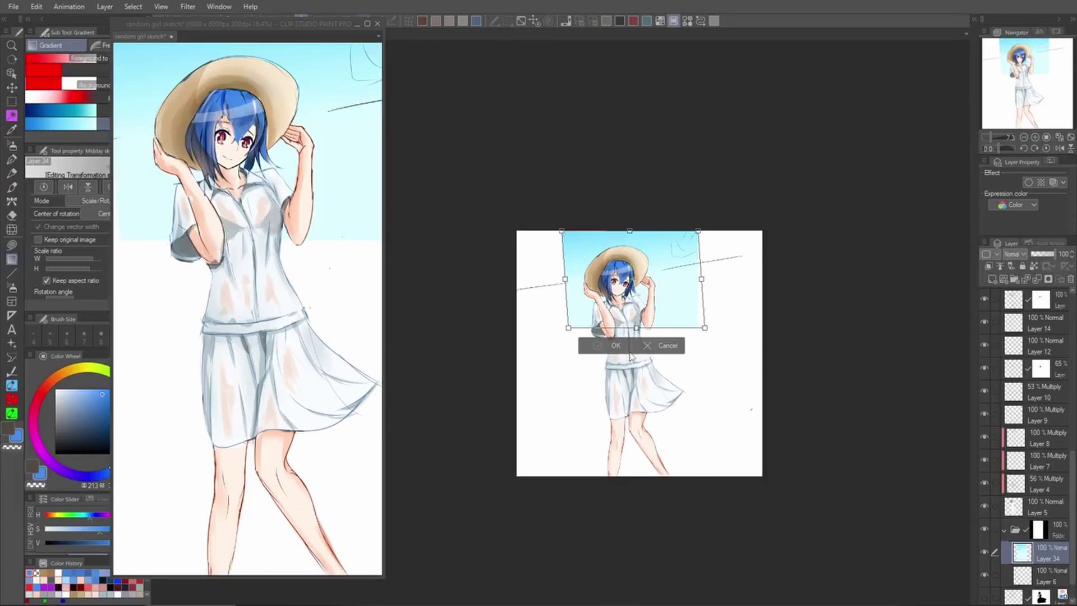
pyautogui.press('Return')
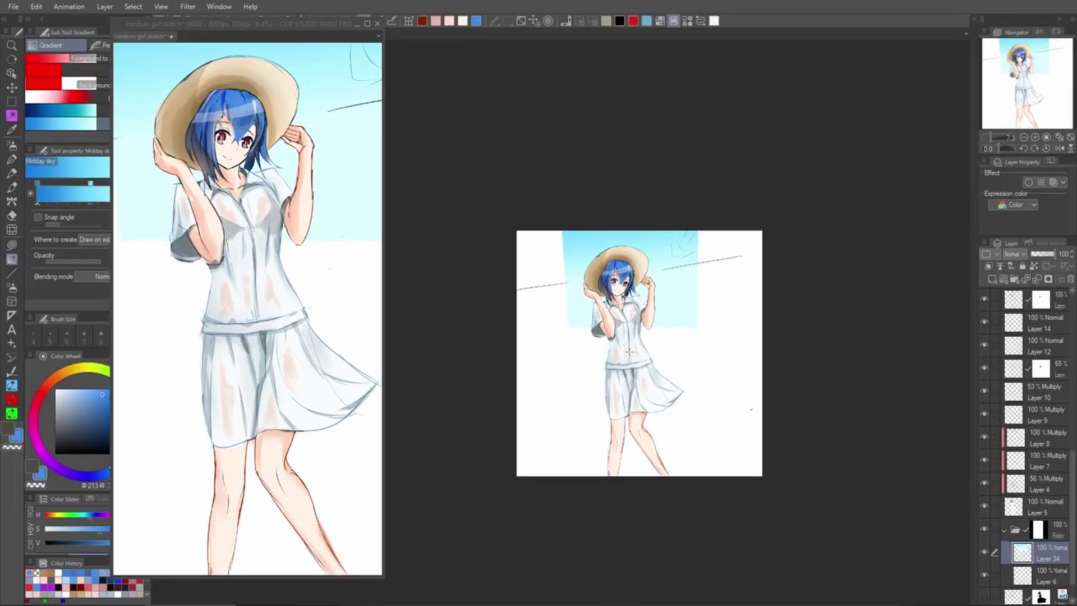
pyautogui.hotkey('ctrl', 'z')
pyautogui.hotkey('ctrl', 'z')
pyautogui.hotkey('ctrl', 'y')
pyautogui.hotkey('ctrl', 'y')
pyautogui.hotkey('ctrl', 'z')
# Transform the sky gradient so its bottom edge sits above the waist, with the lower corners spread outward and slightly tilted
pyautogui.hotkey('ctrl', 't')
pyautogui.moveTo(631, 474); pyautogui.dragTo(632, 342)
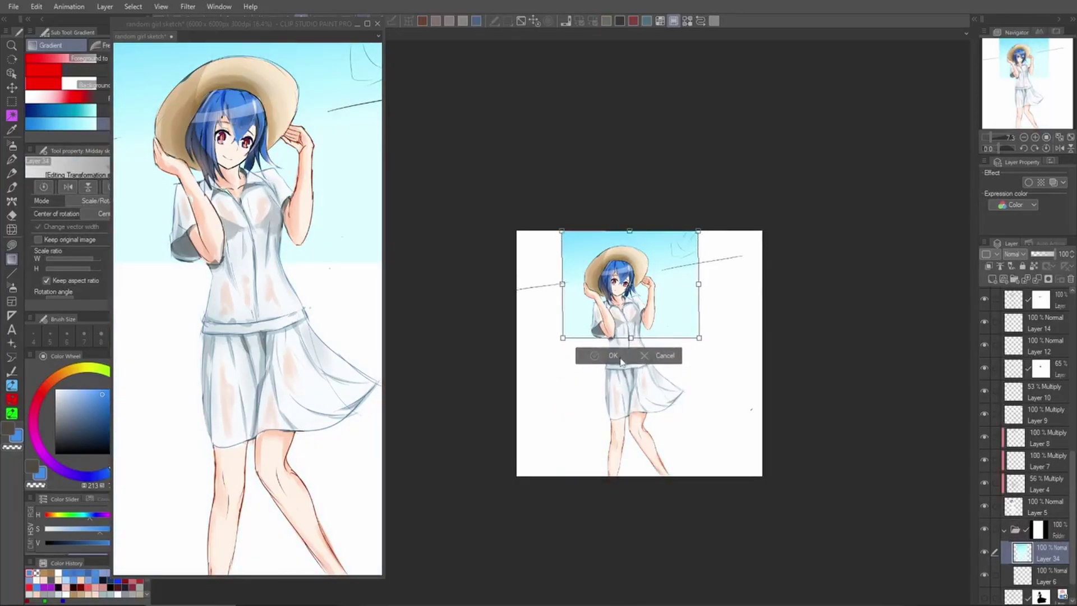
pyautogui.moveTo(562, 341); pyautogui.dragTo(550, 348)
pyautogui.moveTo(698, 343); pyautogui.dragTo(722, 338)
pyautogui.hotkey('ctrl', 'z')
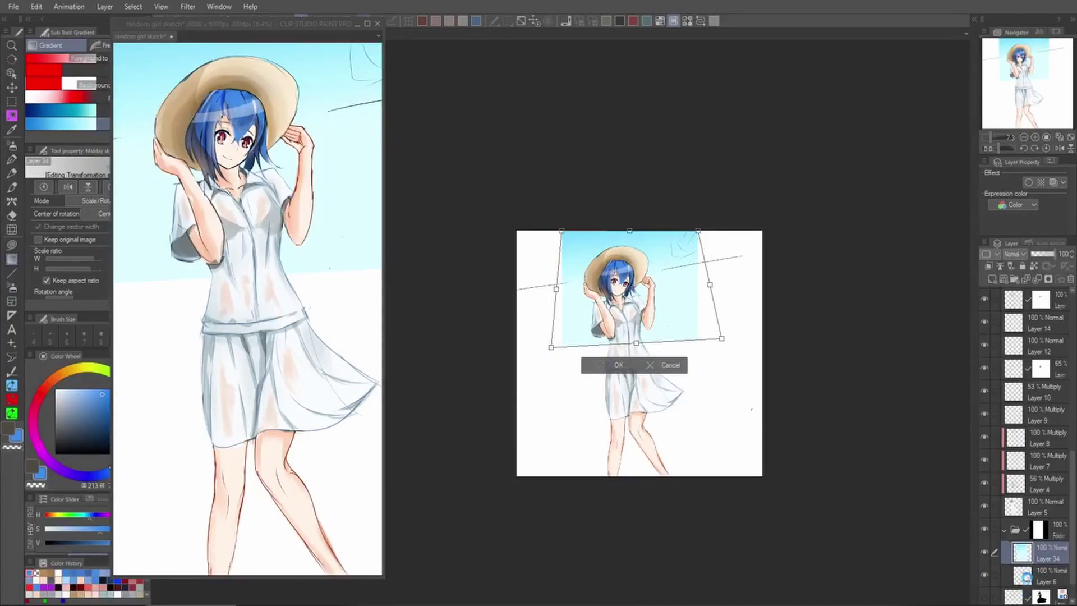
# Fill a sand-colored ground area (H 29) behind the lower body on Layer 6 with Lasso fill 2
pyautogui.click(1046, 578)
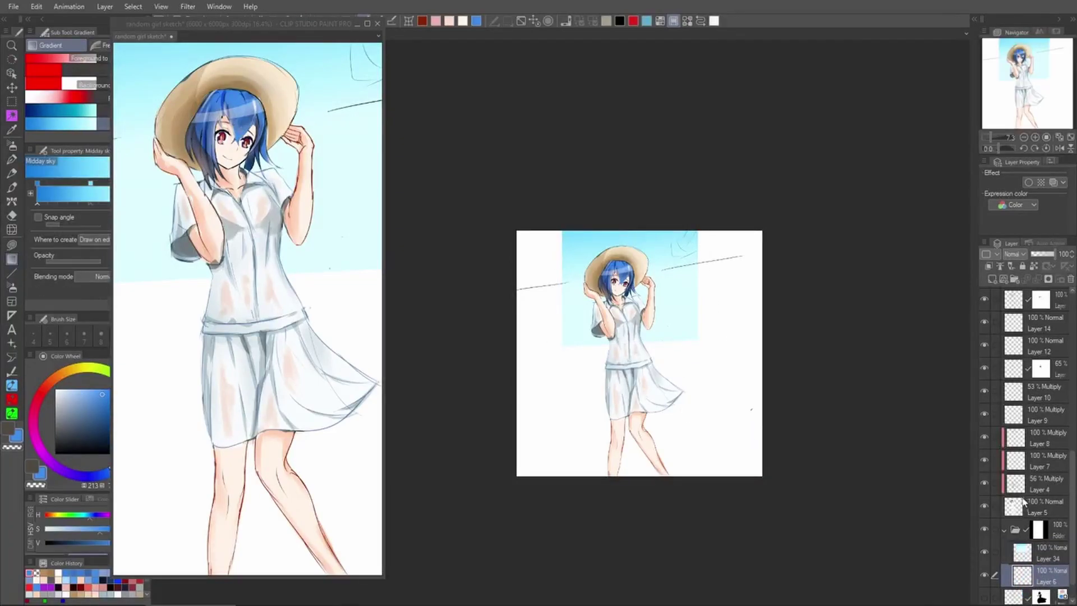
pyautogui.press('g')
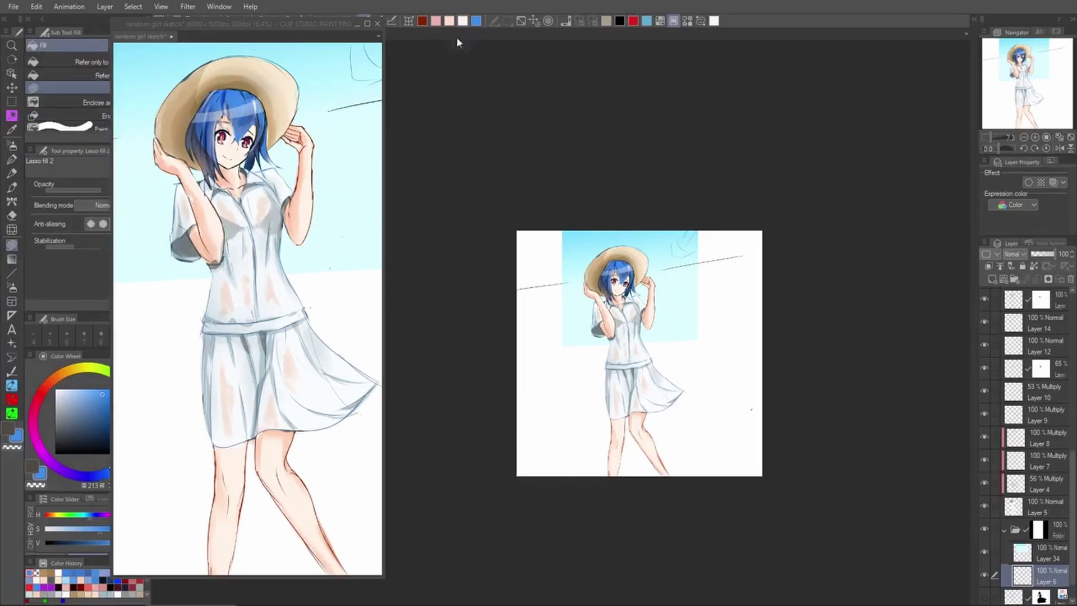
pyautogui.click(78, 370)
pyautogui.moveTo(77, 370); pyautogui.dragTo(60, 375)
pyautogui.click(65, 391)
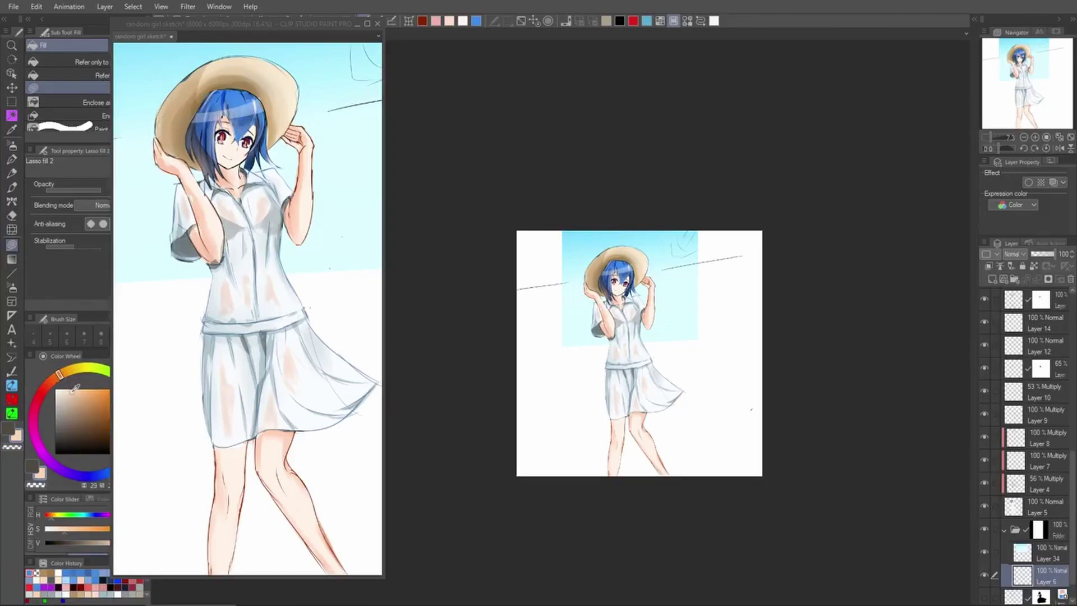
pyautogui.moveTo(710, 260)
pyautogui.mouseDown()
pyautogui.moveTo(555, 291)
pyautogui.moveTo(724, 323)
pyautogui.moveTo(846, 476)
pyautogui.moveTo(721, 396)
pyautogui.mouseUp()
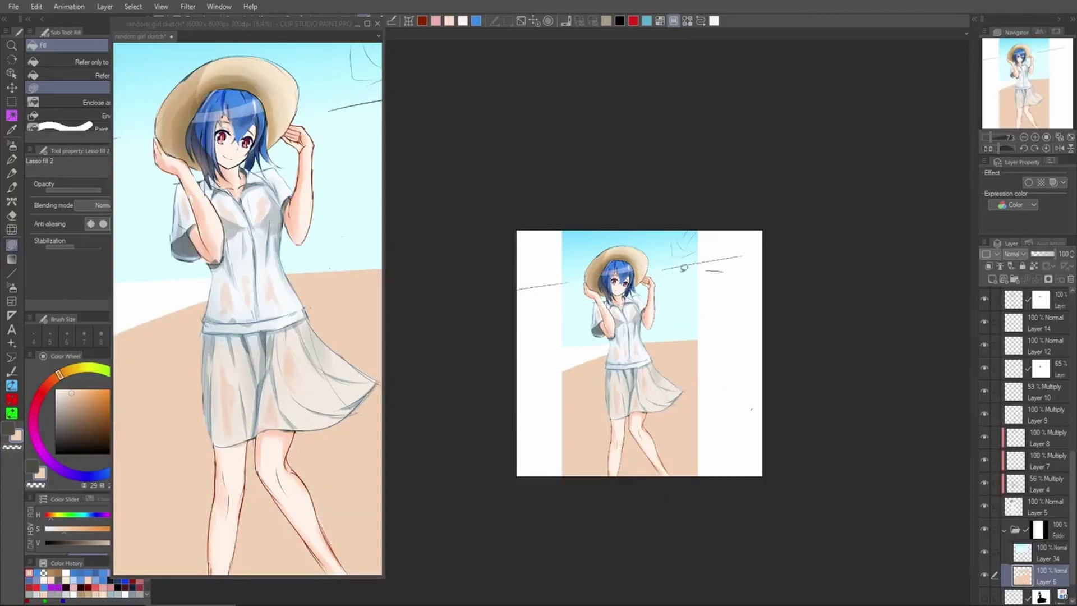
# Move Layer 6 above the sky gradient layer and extend the sand fill up to the sketched horizon line
pyautogui.moveTo(1026, 572); pyautogui.dragTo(1039, 544)
pyautogui.moveTo(714, 282)
pyautogui.mouseDown()
pyautogui.moveTo(680, 286)
pyautogui.moveTo(602, 395)
pyautogui.mouseUp()
pyautogui.moveTo(768, 347)
pyautogui.mouseDown()
pyautogui.moveTo(594, 348)
pyautogui.moveTo(640, 320)
pyautogui.mouseUp()
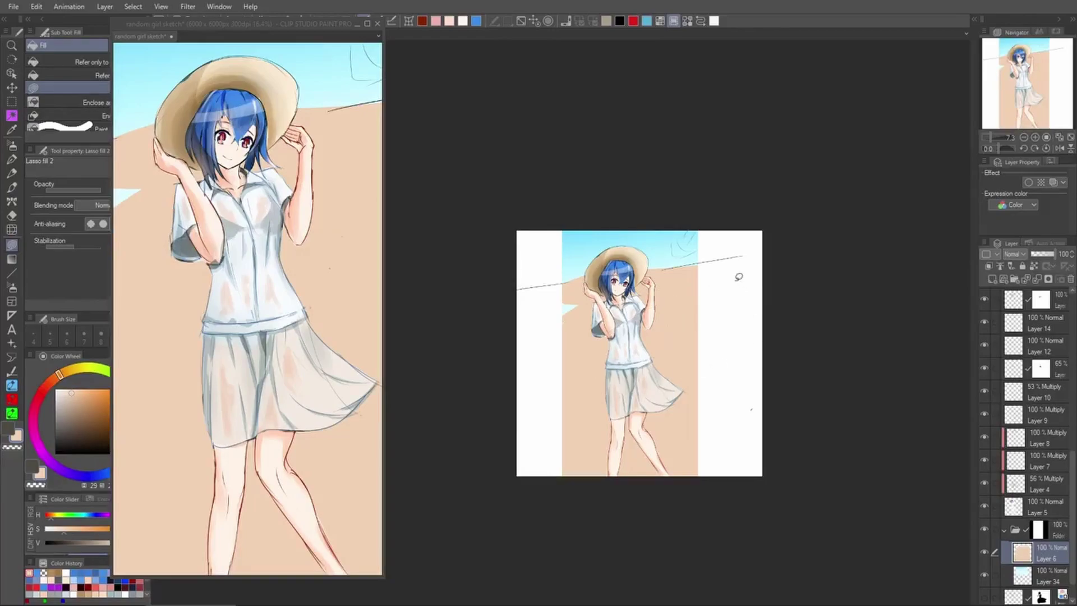
pyautogui.moveTo(606, 284); pyautogui.dragTo(603, 314)
pyautogui.moveTo(699, 246); pyautogui.dragTo(774, 281)
pyautogui.hotkey('ctrl', 'z')
pyautogui.keyDown('alt'); pyautogui.click(731, 432); pyautogui.keyUp('alt')
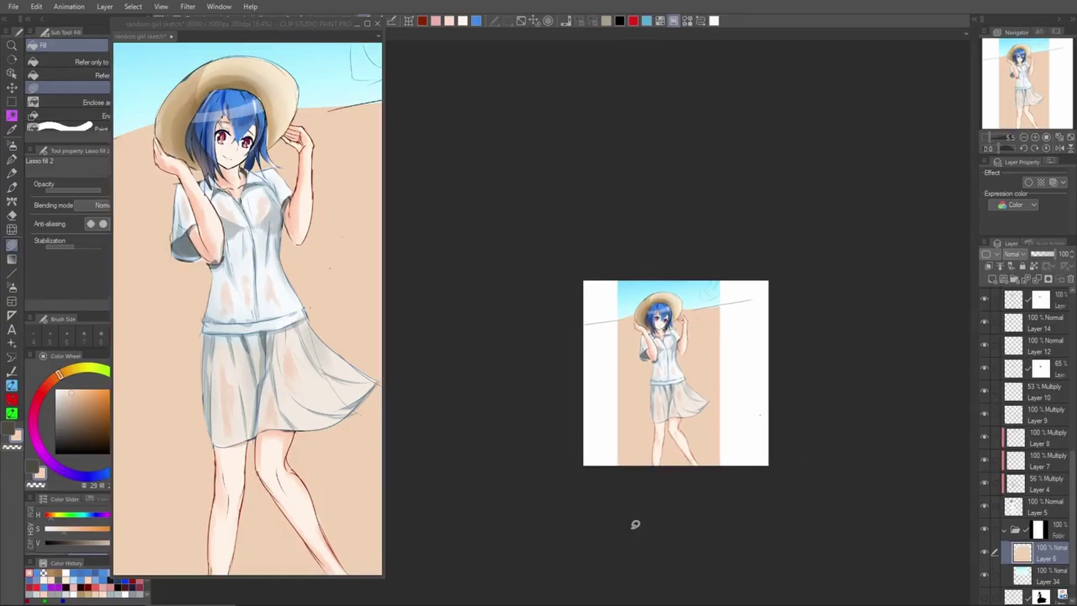
# Clear the sand on Layer 6 and refill it as lassoed shapes with a curved shoreline beside the girl
pyautogui.press('Delete')
pyautogui.moveTo(733, 307)
pyautogui.mouseDown()
pyautogui.moveTo(572, 385)
pyautogui.moveTo(776, 449)
pyautogui.mouseUp()
pyautogui.hotkey('ctrl', 'z')
pyautogui.moveTo(745, 298)
pyautogui.mouseDown()
pyautogui.moveTo(653, 339)
pyautogui.moveTo(631, 401)
pyautogui.moveTo(892, 449)
pyautogui.mouseUp()
pyautogui.moveTo(741, 387)
pyautogui.mouseDown()
pyautogui.moveTo(688, 423)
pyautogui.moveTo(679, 496)
pyautogui.mouseUp()
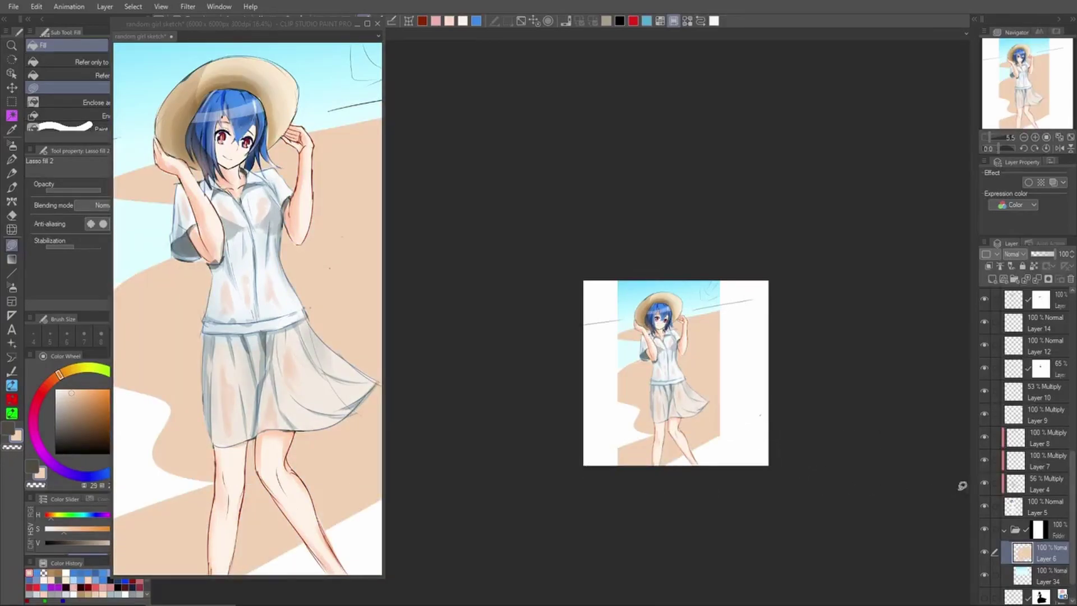
pyautogui.moveTo(765, 436); pyautogui.dragTo(936, 485)
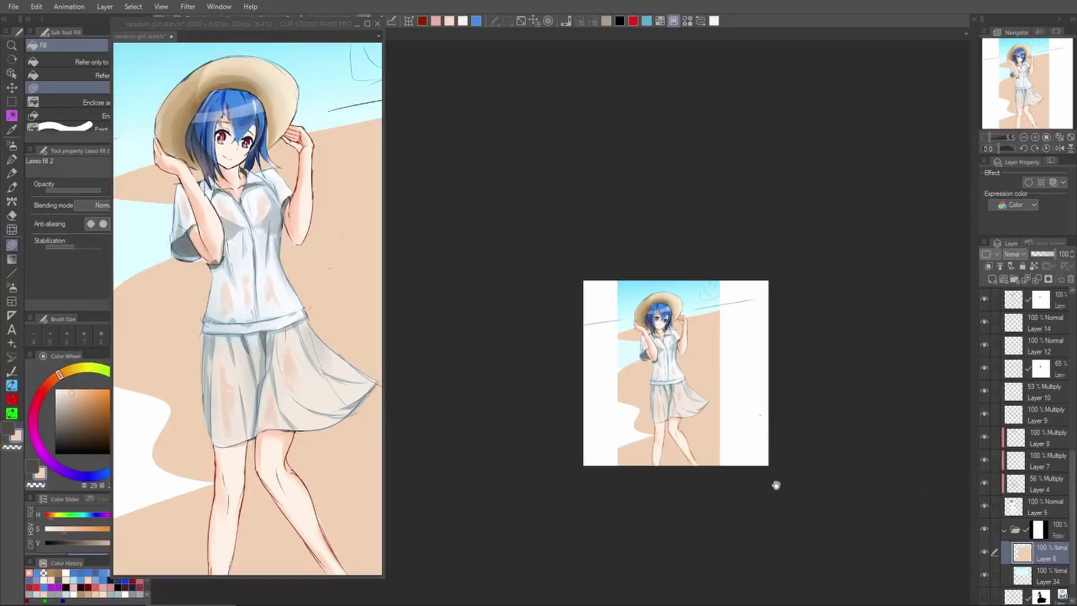
pyautogui.moveTo(774, 486); pyautogui.dragTo(781, 514)
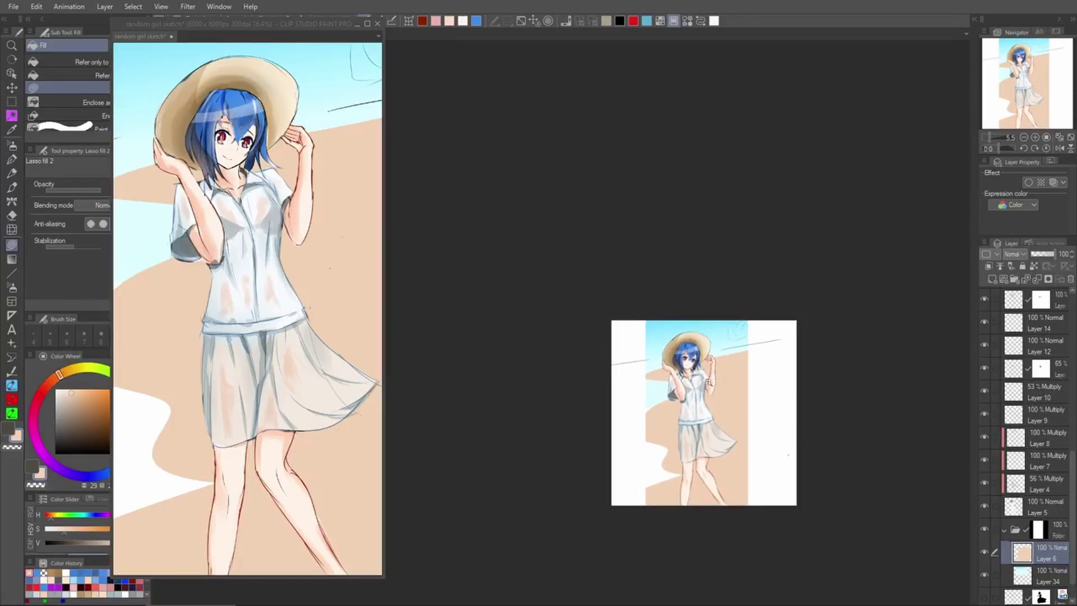
pyautogui.moveTo(792, 454); pyautogui.dragTo(836, 466)
pyautogui.moveTo(689, 480); pyautogui.dragTo(673, 515)
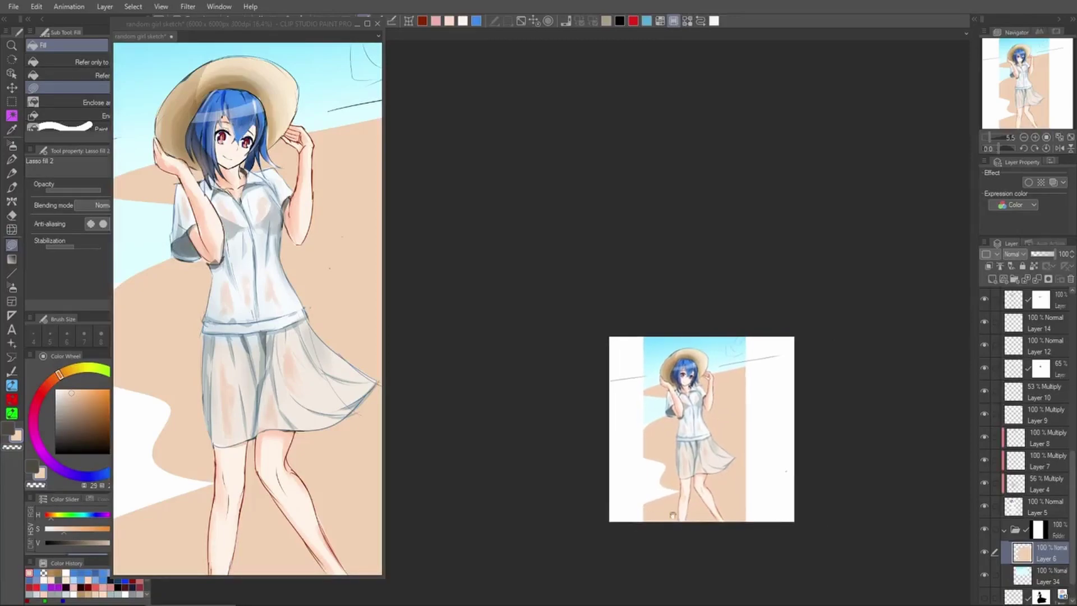
# Try lowering the background folder's opacity to 40%, and undo it along with the sand fills
pyautogui.click(1059, 536)
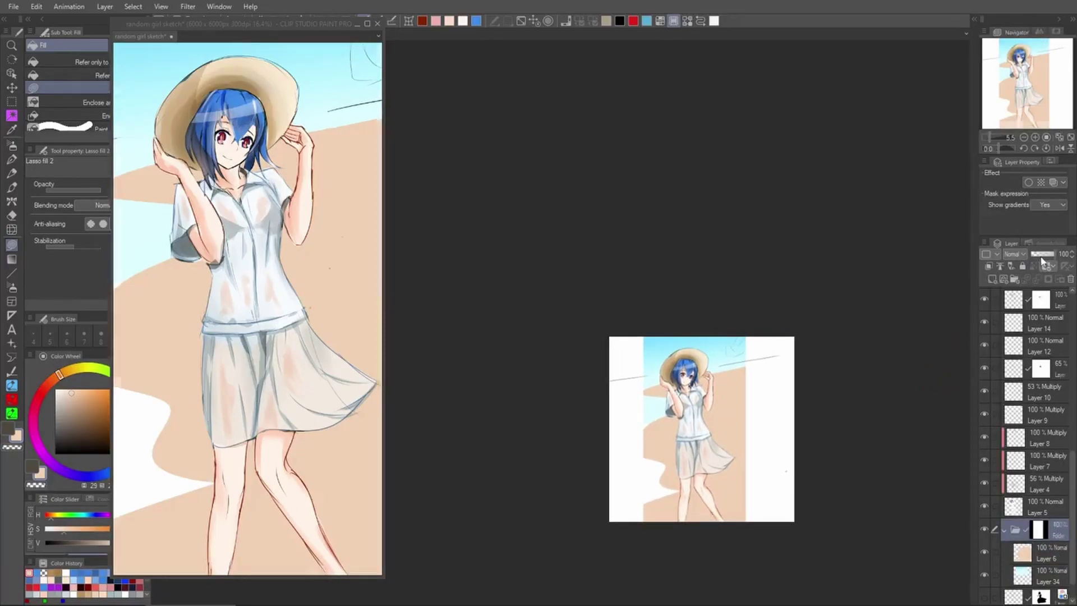
pyautogui.click(1042, 256)
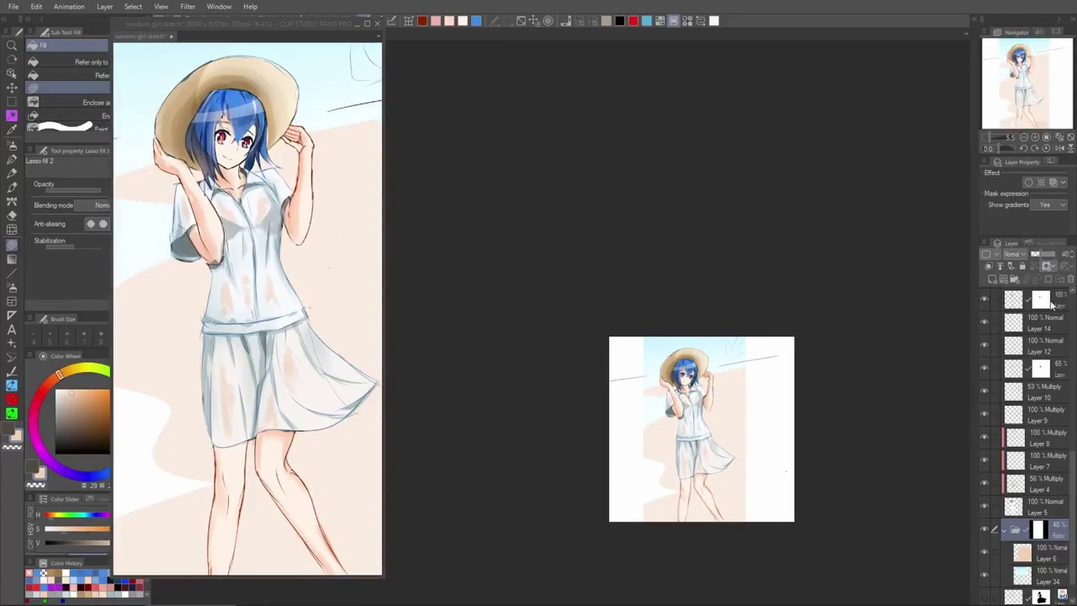
pyautogui.hotkey('ctrl', 'z')
pyautogui.hotkey('ctrl', 'z')
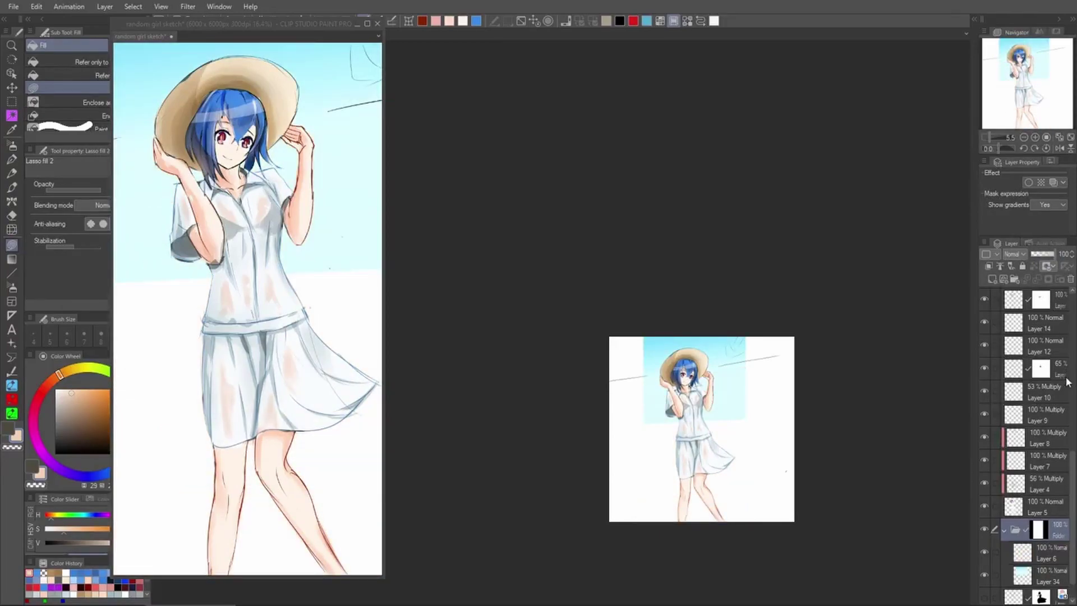
# Fill the sand on Layer 6 as a diagonal beach with a wavy shoreline and a thin strip below the horizon
pyautogui.click(1036, 555)
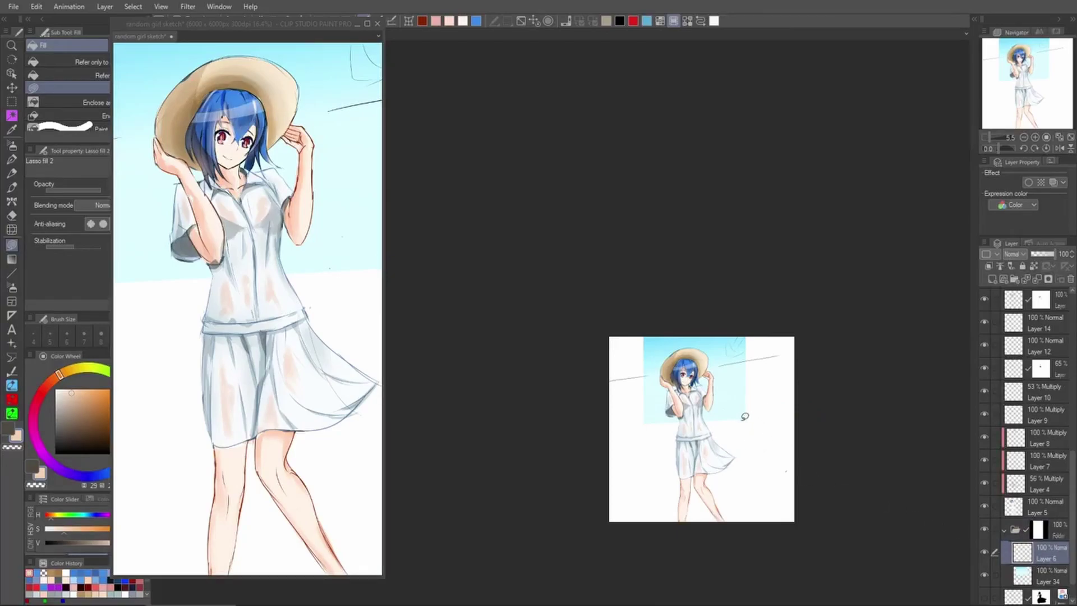
pyautogui.moveTo(752, 362)
pyautogui.mouseDown()
pyautogui.moveTo(634, 492)
pyautogui.moveTo(920, 505)
pyautogui.mouseUp()
pyautogui.moveTo(741, 377)
pyautogui.mouseDown()
pyautogui.moveTo(708, 451)
pyautogui.moveTo(696, 530)
pyautogui.moveTo(926, 471)
pyautogui.mouseUp()
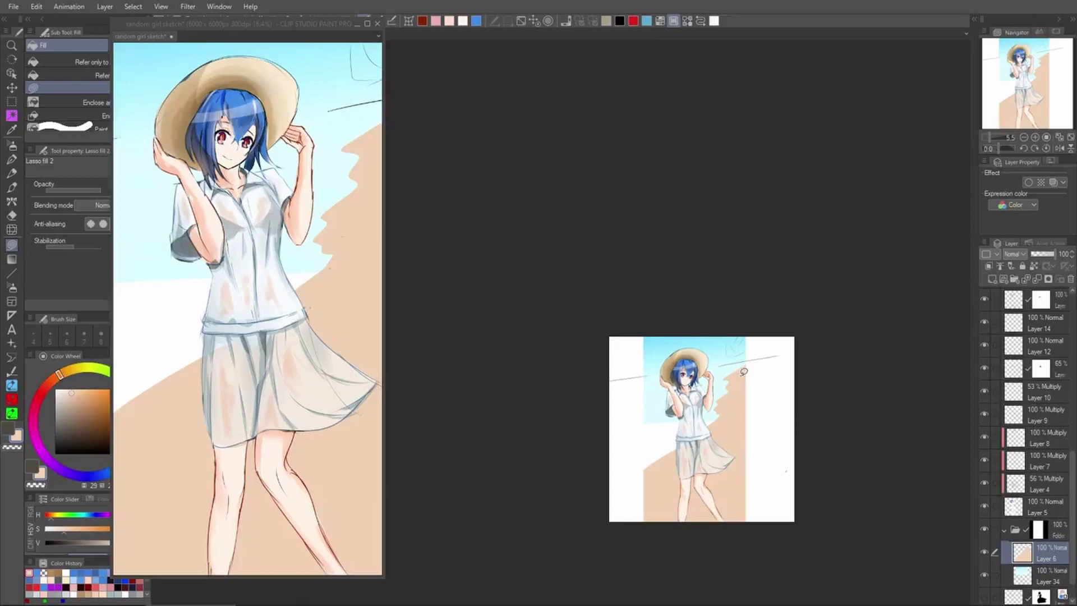
pyautogui.moveTo(745, 365)
pyautogui.mouseDown()
pyautogui.moveTo(755, 359)
pyautogui.moveTo(723, 366)
pyautogui.moveTo(751, 359)
pyautogui.mouseUp()
pyautogui.click(777, 393)
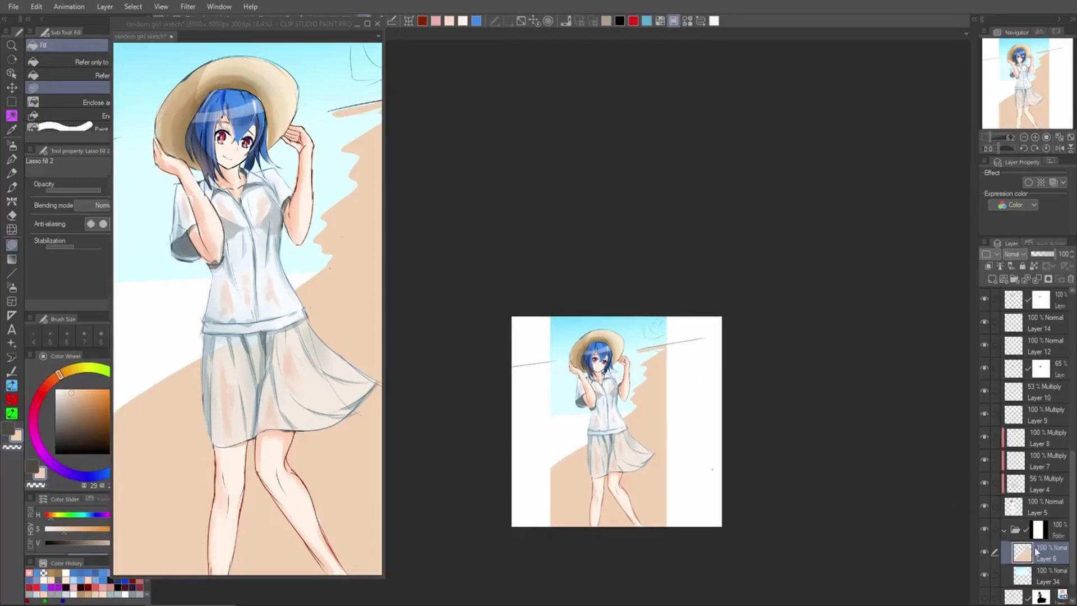
# Add a new layer beneath the sand layer and choose the Blue sky gradient for the water
pyautogui.click(992, 279)
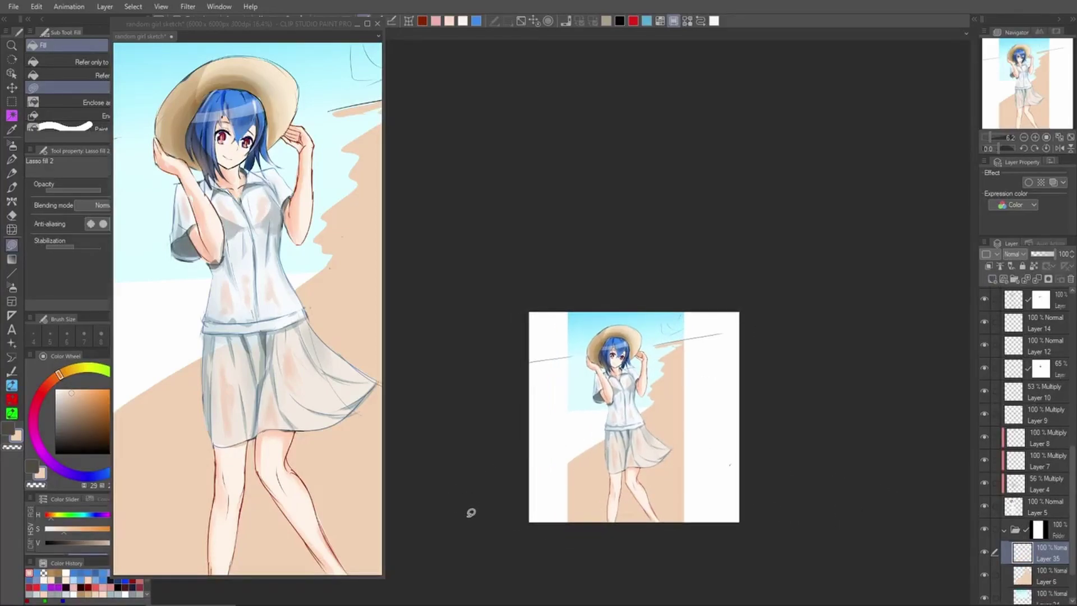
pyautogui.moveTo(1051, 549); pyautogui.dragTo(1036, 587)
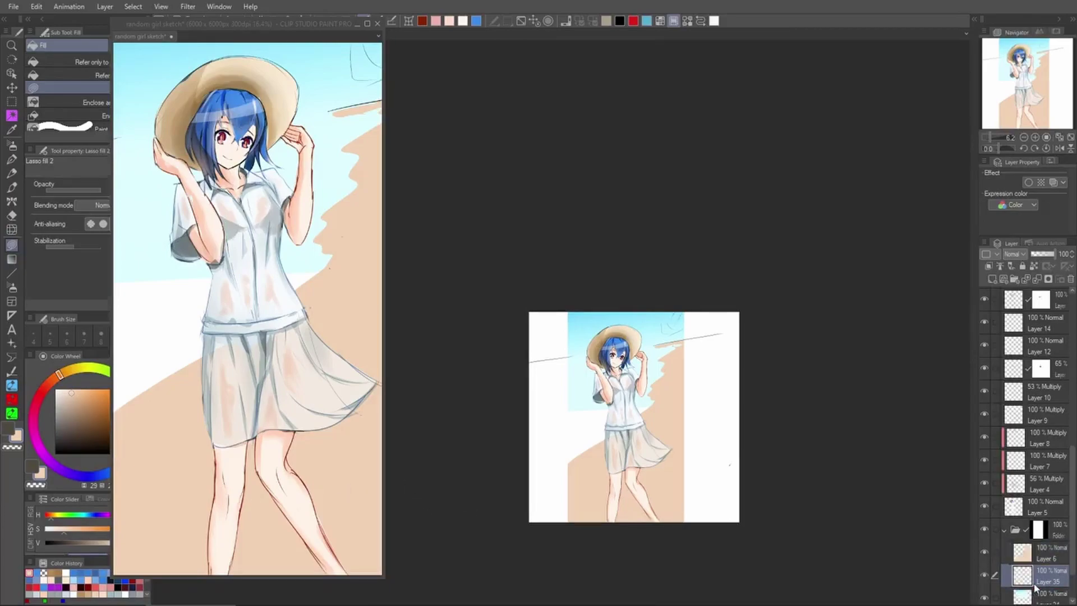
pyautogui.click(12, 259)
pyautogui.click(97, 110)
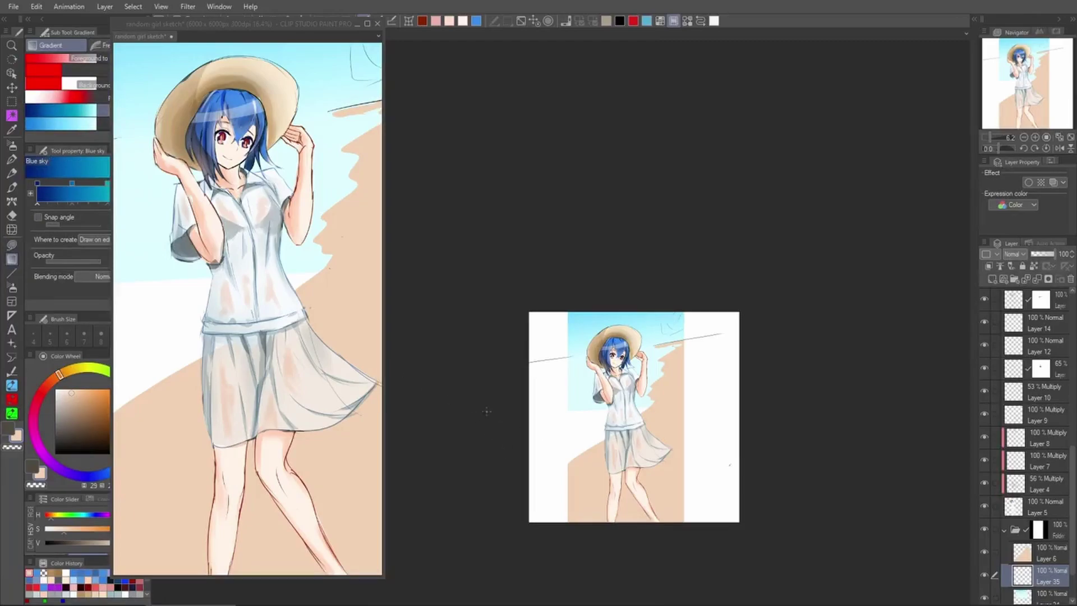
# Try several Blue sky gradient lengths and angles across Layer 35, undoing each one
pyautogui.moveTo(500, 422); pyautogui.dragTo(699, 436)
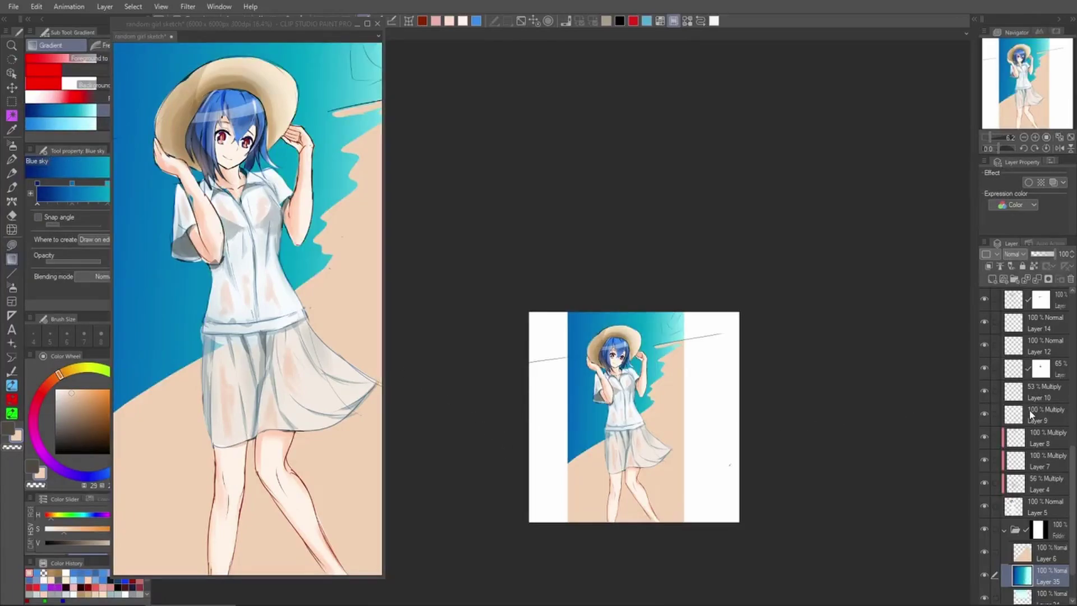
pyautogui.hotkey('ctrl', 'z')
pyautogui.moveTo(500, 451); pyautogui.dragTo(544, 450)
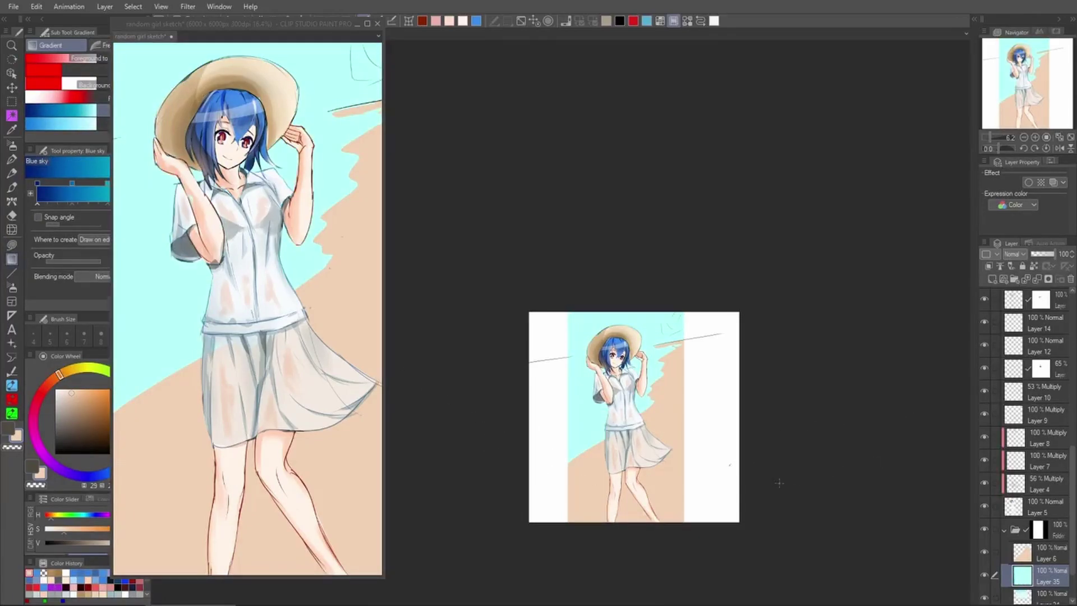
pyautogui.hotkey('ctrl', 'z')
pyautogui.moveTo(468, 469); pyautogui.dragTo(580, 474)
pyautogui.hotkey('ctrl', 'z')
pyautogui.moveTo(457, 444); pyautogui.dragTo(844, 455)
pyautogui.hotkey('ctrl', 'z')
pyautogui.moveTo(468, 467); pyautogui.dragTo(782, 488)
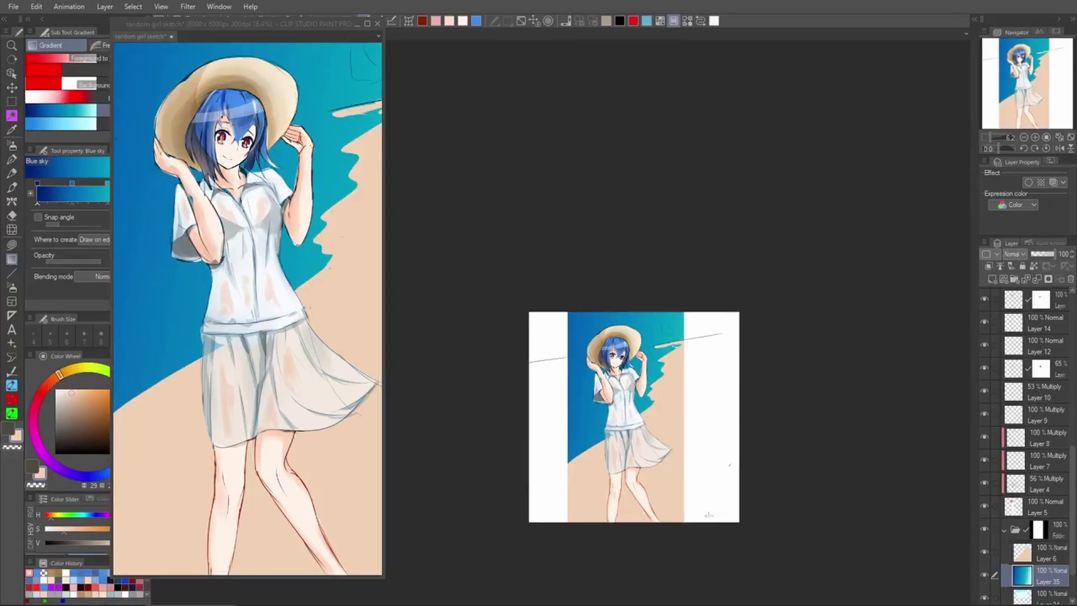
pyautogui.hotkey('ctrl', 'z')
pyautogui.moveTo(513, 405); pyautogui.dragTo(719, 452)
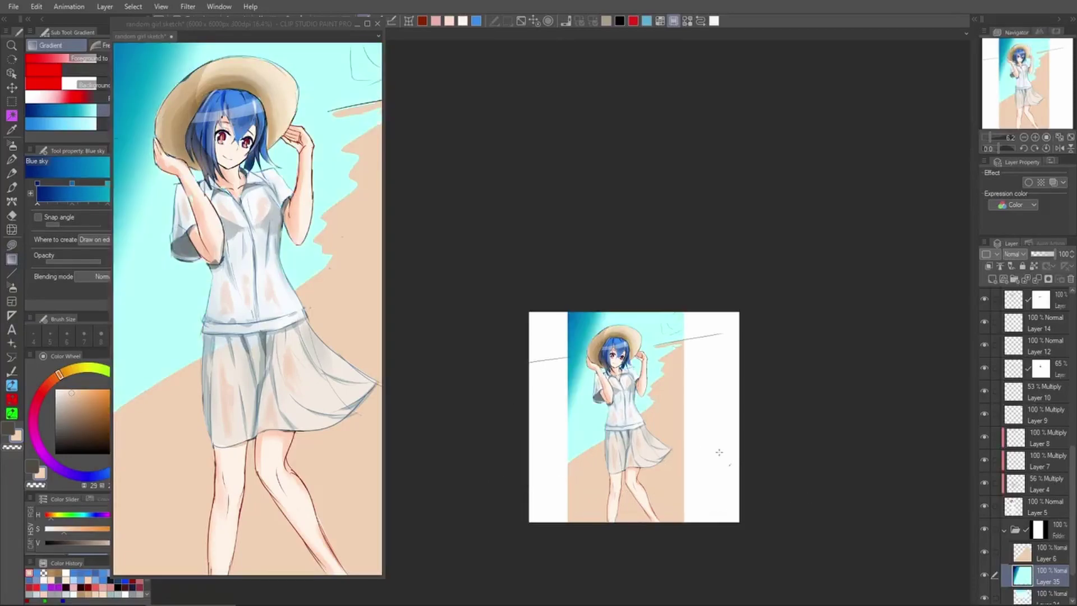
# Hide the sand layer and fill Layer 35 with a slightly slanted Blue sky gradient, dark on the left to light on the right
pyautogui.click(985, 551)
pyautogui.hotkey('ctrl', 'z')
pyautogui.moveTo(461, 421); pyautogui.dragTo(587, 401)
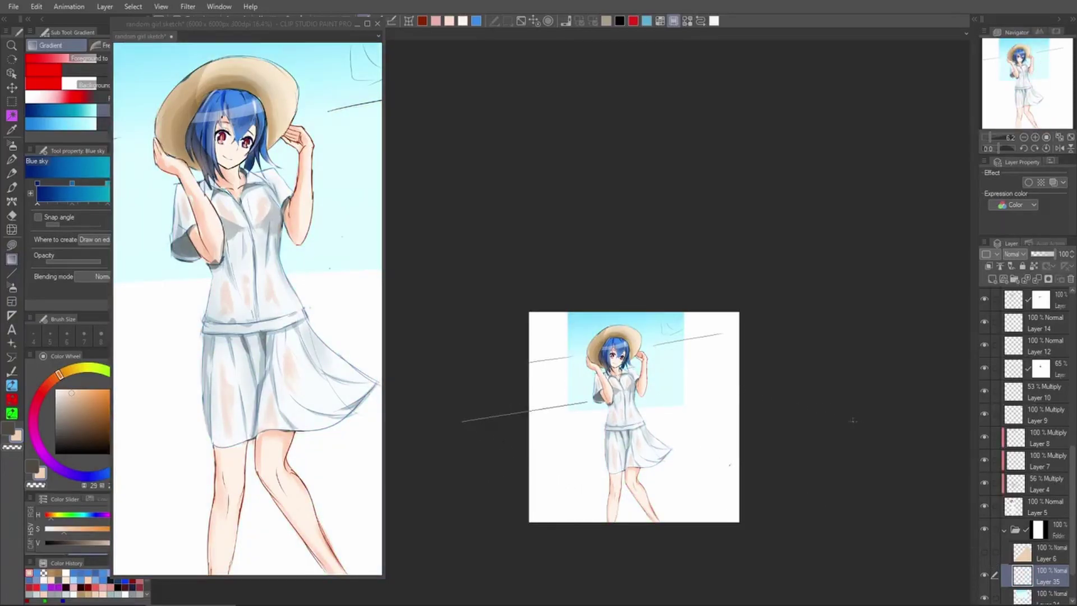
pyautogui.moveTo(854, 420); pyautogui.dragTo(856, 421)
pyautogui.hotkey('ctrl', 'z')
pyautogui.moveTo(460, 393); pyautogui.dragTo(934, 482)
# Transform the water gradient so its top edge follows the sloped horizon, its bottom ends near the skirt hem and its lower-left corner stretches outward
pyautogui.hotkey('ctrl', 't')
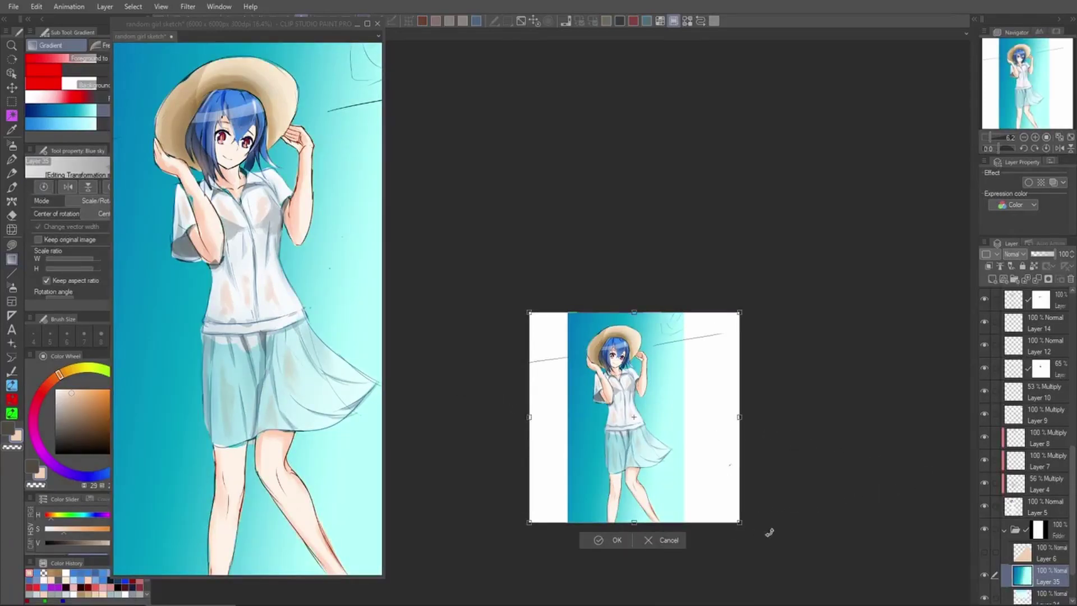
pyautogui.moveTo(634, 312); pyautogui.dragTo(634, 361)
pyautogui.moveTo(737, 360); pyautogui.dragTo(735, 334)
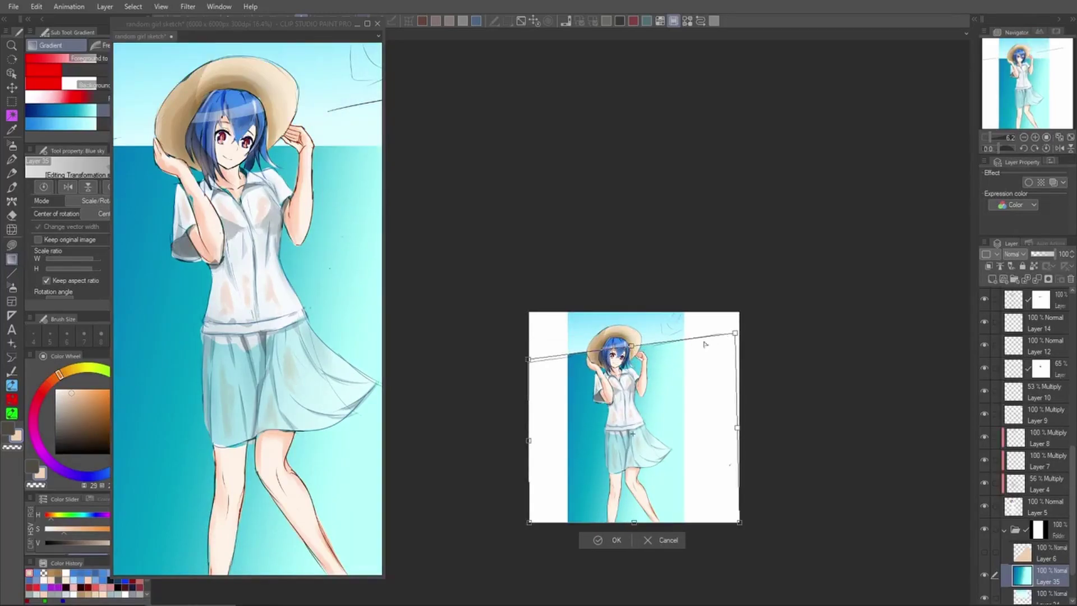
pyautogui.moveTo(526, 361); pyautogui.dragTo(525, 364)
pyautogui.moveTo(529, 522); pyautogui.dragTo(466, 468)
pyautogui.moveTo(739, 521); pyautogui.dragTo(742, 474)
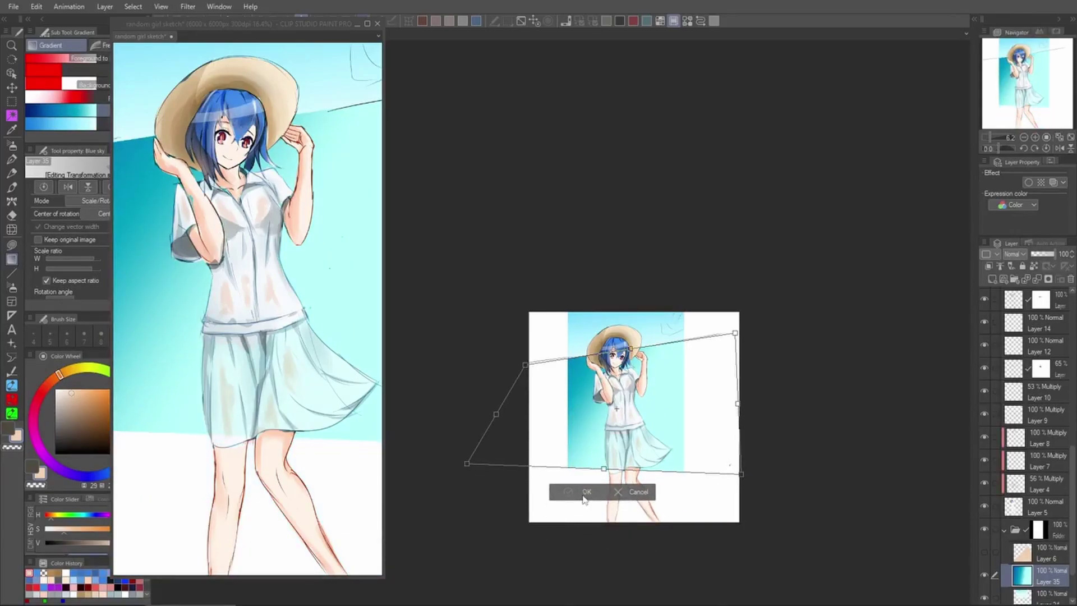
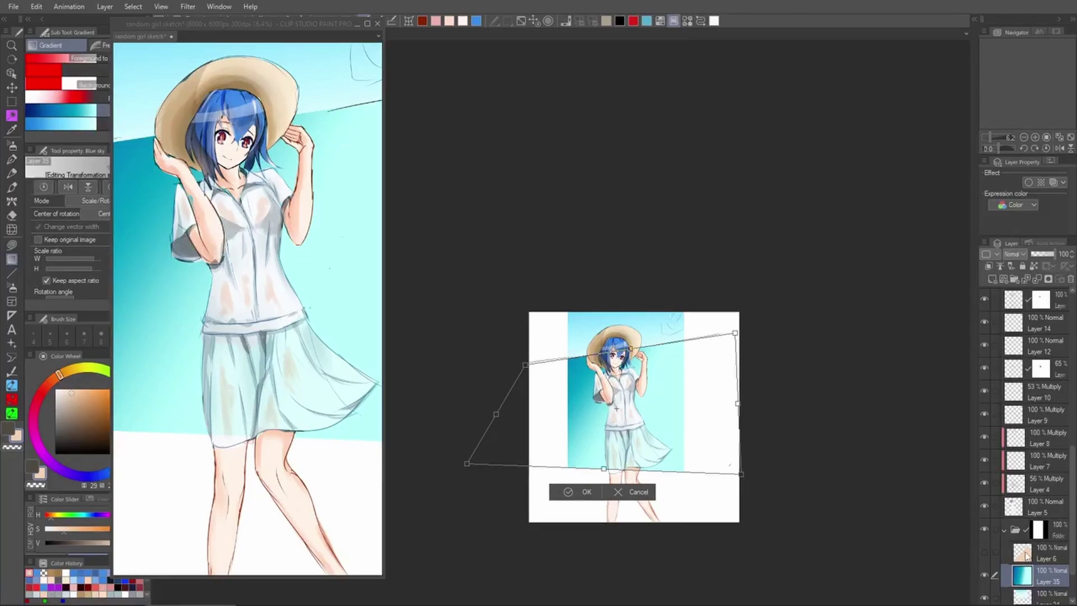
pyautogui.press('Return')
# Show the sand layer again and lock transparent pixels on Layer 6 and Layer 35
pyautogui.click(1025, 554)
pyautogui.click(989, 553)
pyautogui.moveTo(848, 557); pyautogui.dragTo(869, 488)
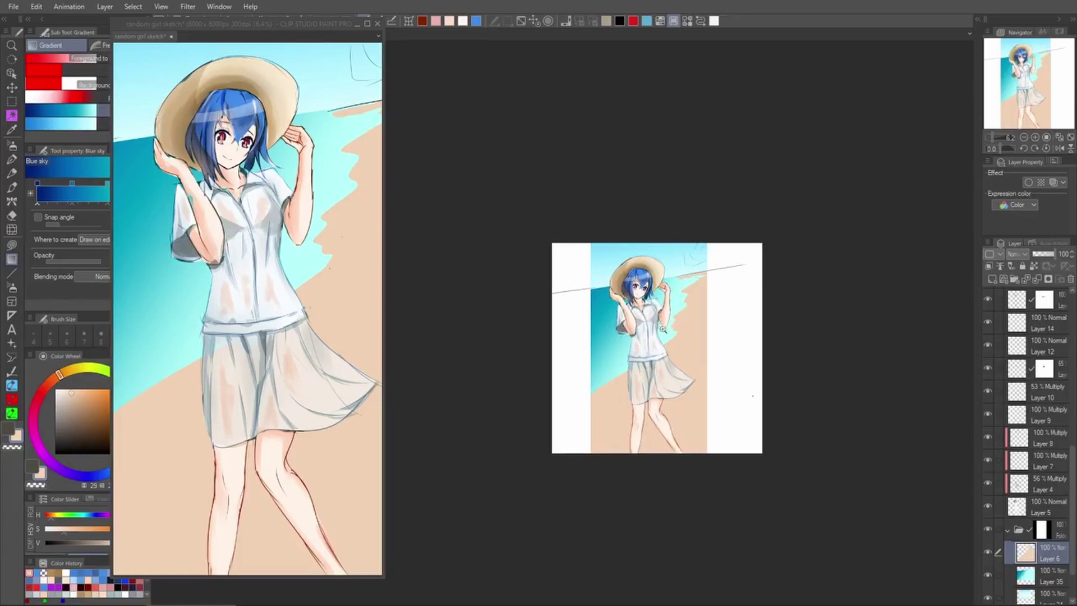
pyautogui.moveTo(657, 272); pyautogui.dragTo(746, 253)
pyautogui.moveTo(805, 374); pyautogui.dragTo(800, 419)
pyautogui.scroll(-2, 827, 446)
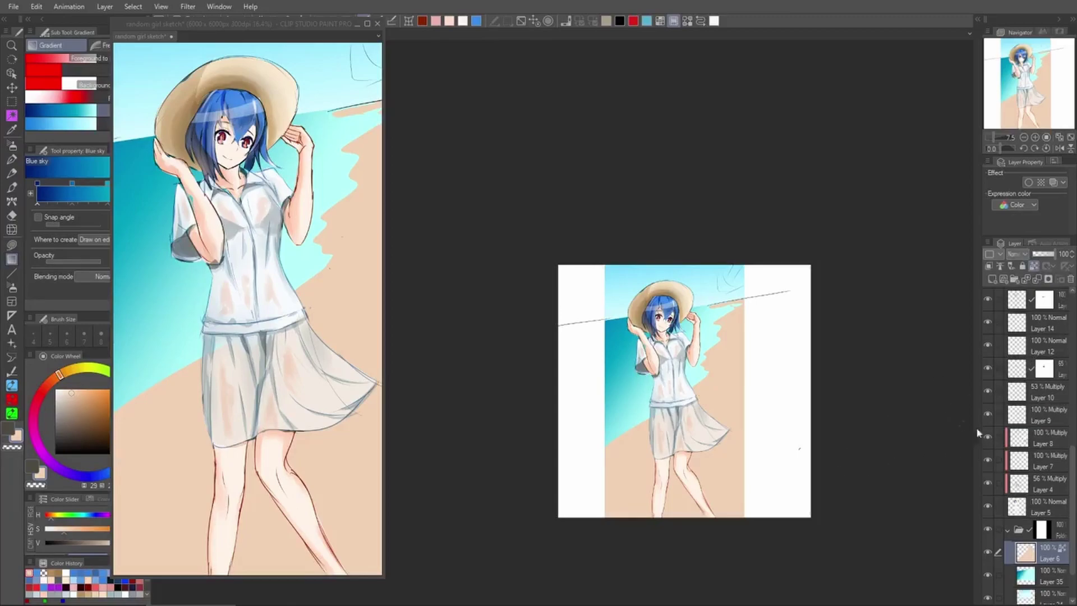
pyautogui.click(1038, 577)
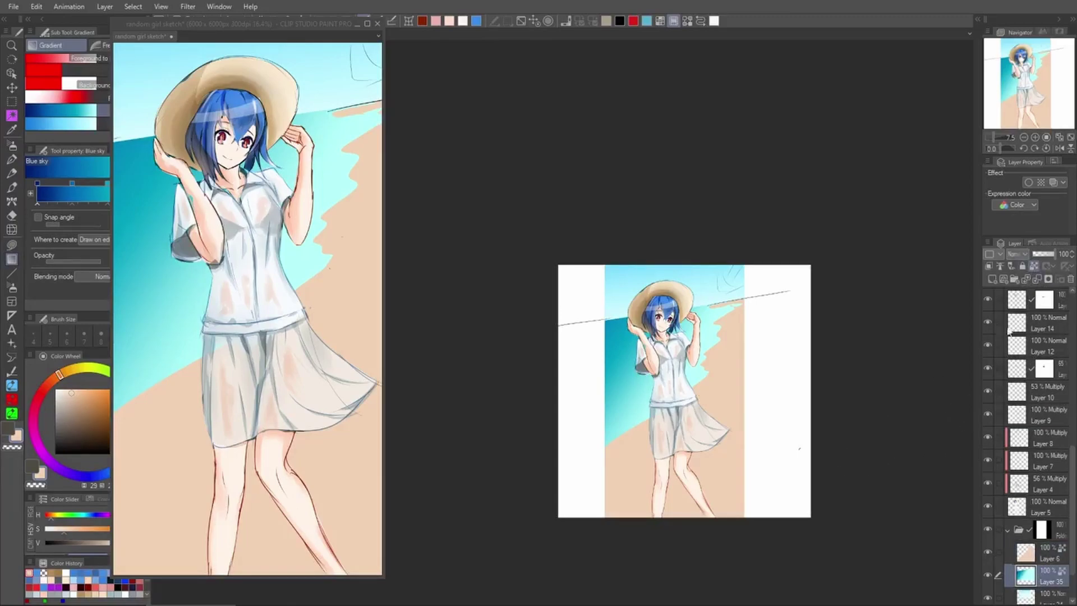
# Sample colors from the canvas and try the Midday sky gradient on the water layer
pyautogui.keyDown('alt'); pyautogui.click(696, 288); pyautogui.keyUp('alt')
pyautogui.keyDown('alt'); pyautogui.click(623, 418); pyautogui.keyUp('alt')
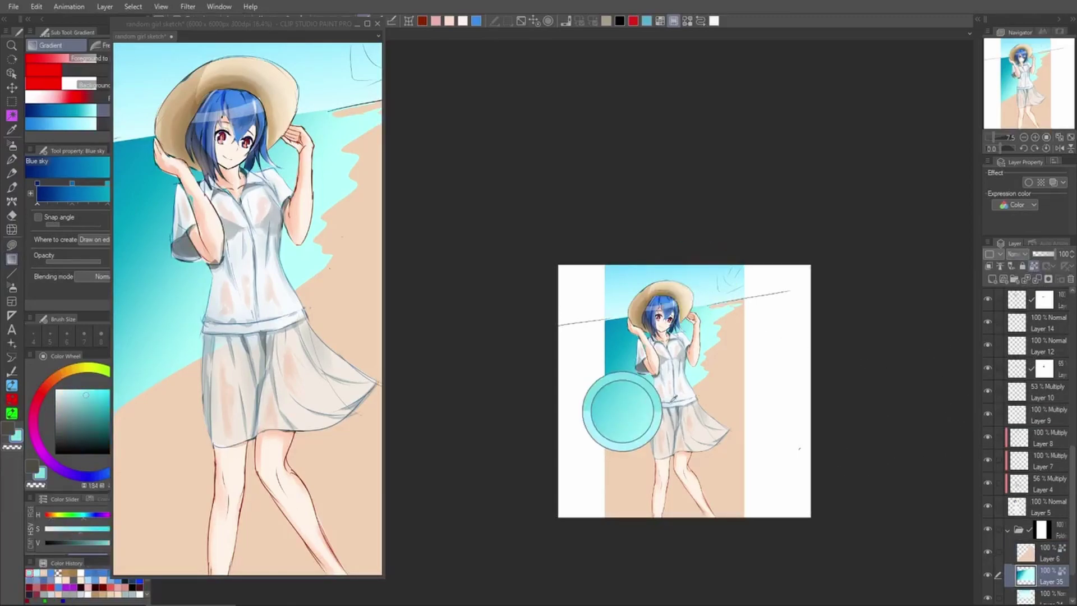
pyautogui.keyDown('alt'); pyautogui.click(590, 394); pyautogui.keyUp('alt')
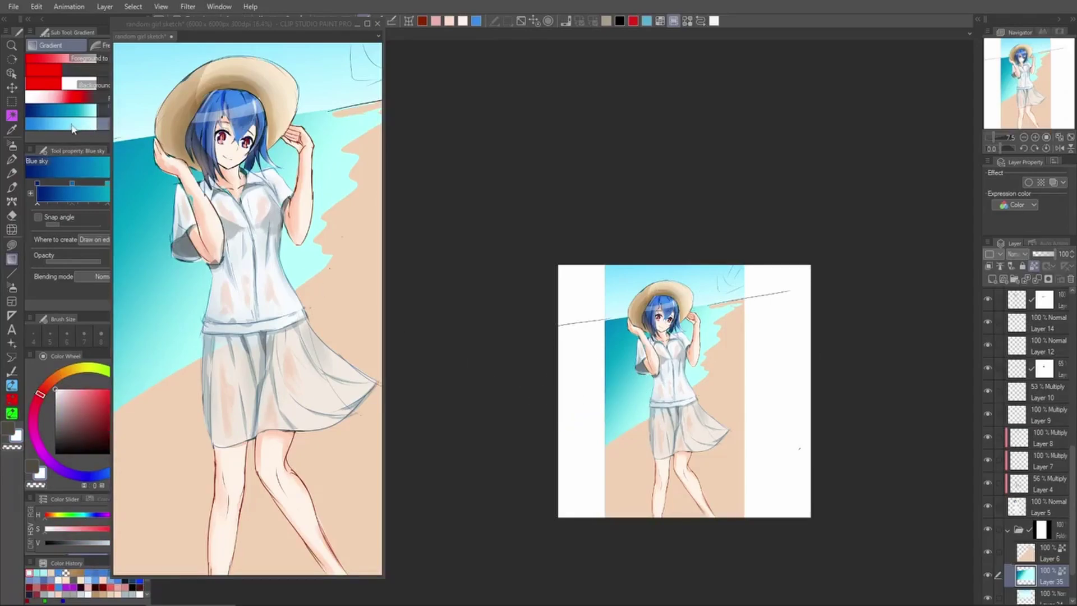
pyautogui.click(79, 124)
pyautogui.moveTo(493, 358); pyautogui.dragTo(628, 382)
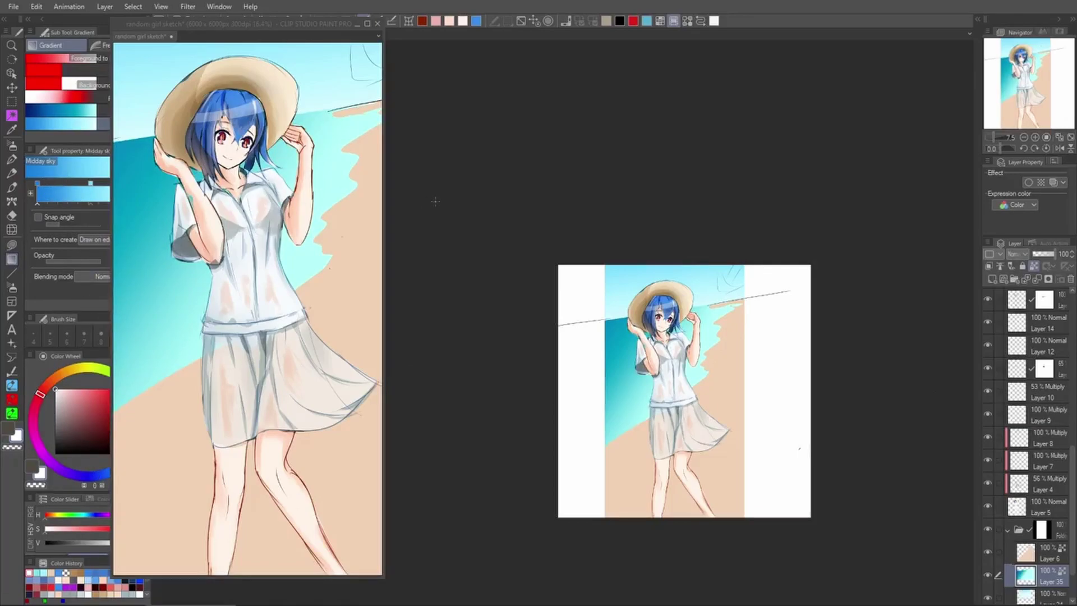
pyautogui.click(254, 222)
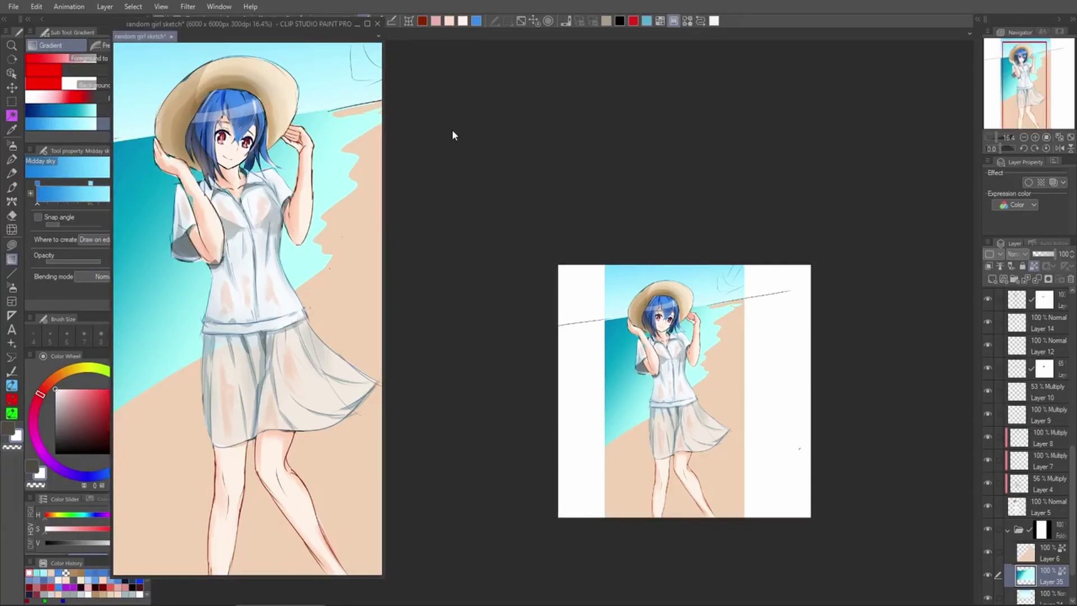
# Lower the background folder's opacity to 18% and add a new layer above Layer 6 inside it
pyautogui.click(1027, 537)
pyautogui.moveTo(1043, 260); pyautogui.dragTo(1037, 260)
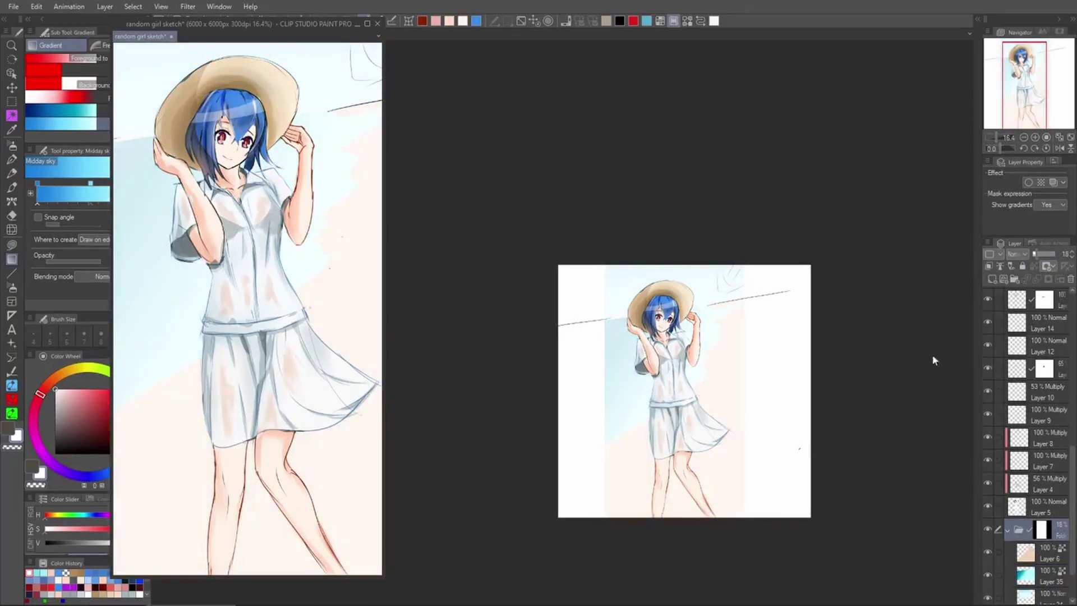
pyautogui.click(861, 448)
pyautogui.moveTo(864, 494); pyautogui.dragTo(850, 510)
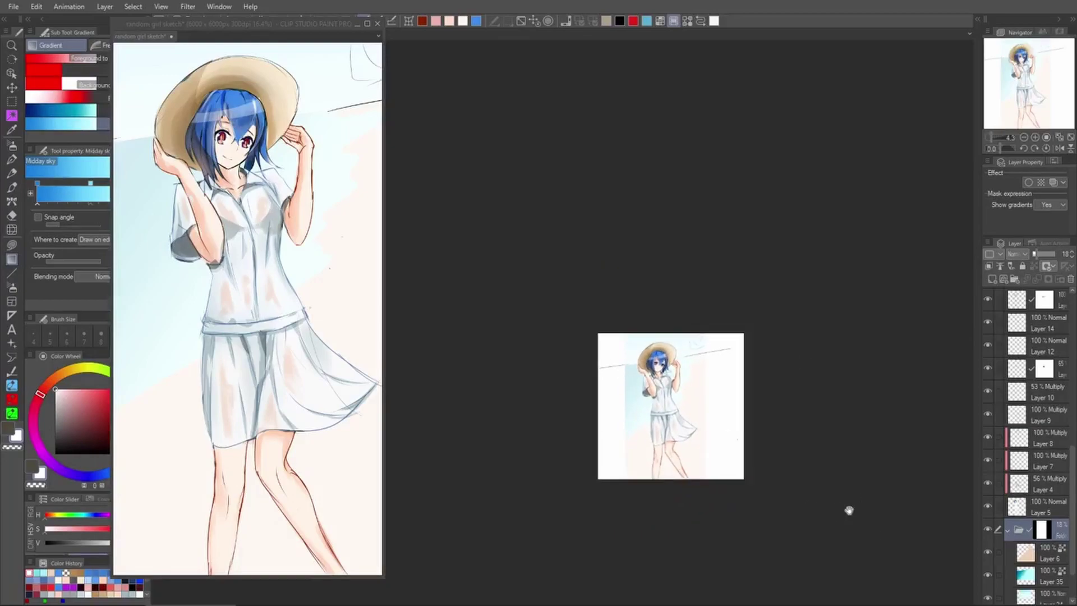
pyautogui.click(1027, 552)
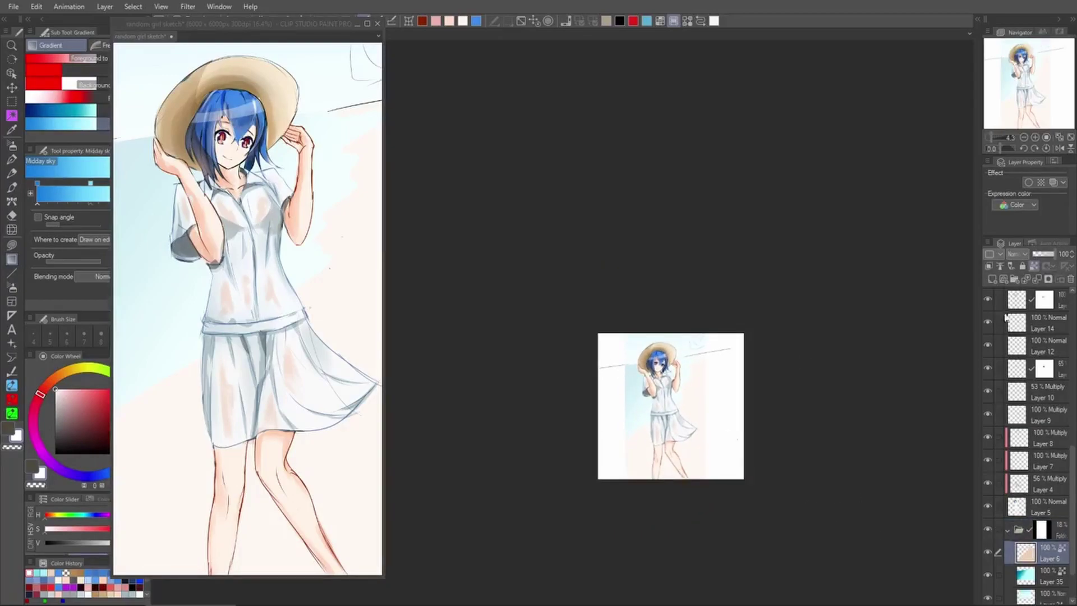
pyautogui.click(992, 279)
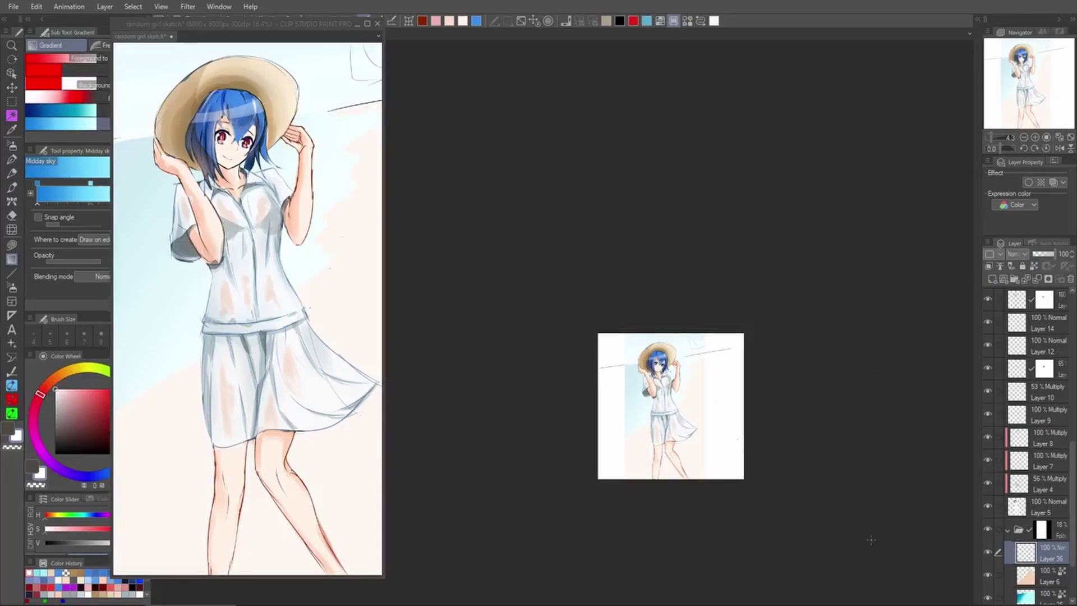
# Add a new layer above Layer 2 at the very top of the layer stack
pyautogui.click(1030, 306)
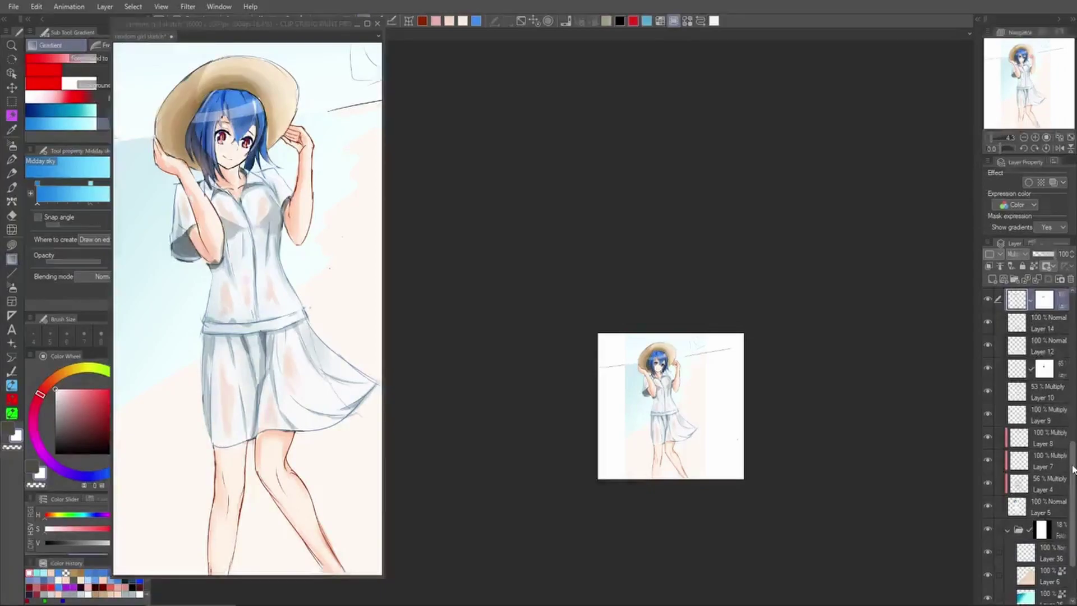
pyautogui.moveTo(1074, 470); pyautogui.dragTo(1074, 317)
pyautogui.click(1050, 301)
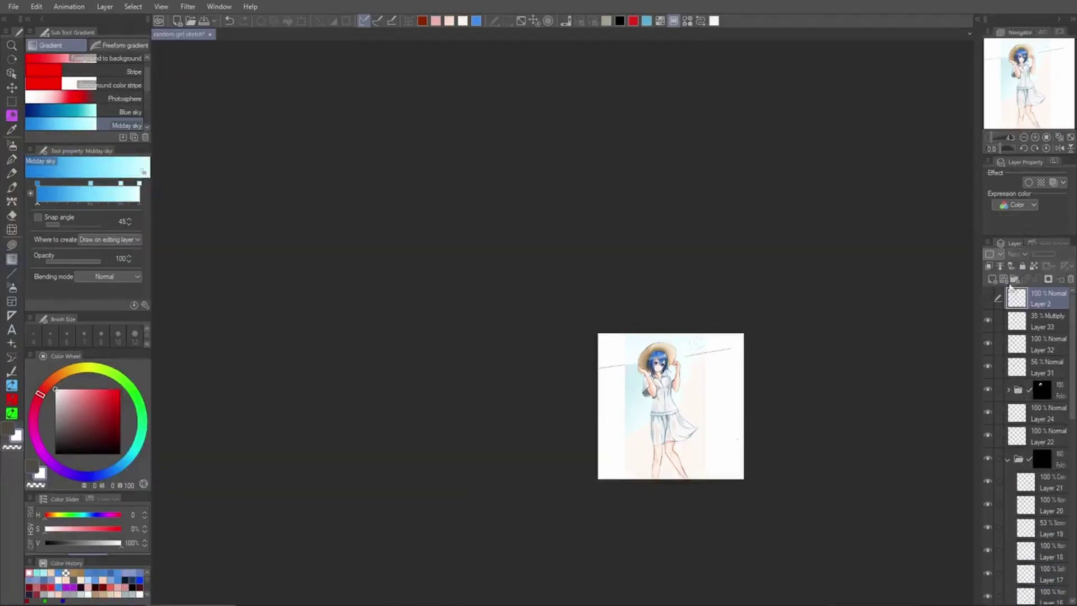
pyautogui.click(992, 279)
# Set up the G-pen with black as the drawing color and a brush size of 24.5 for signing near the feet
pyautogui.press('p')
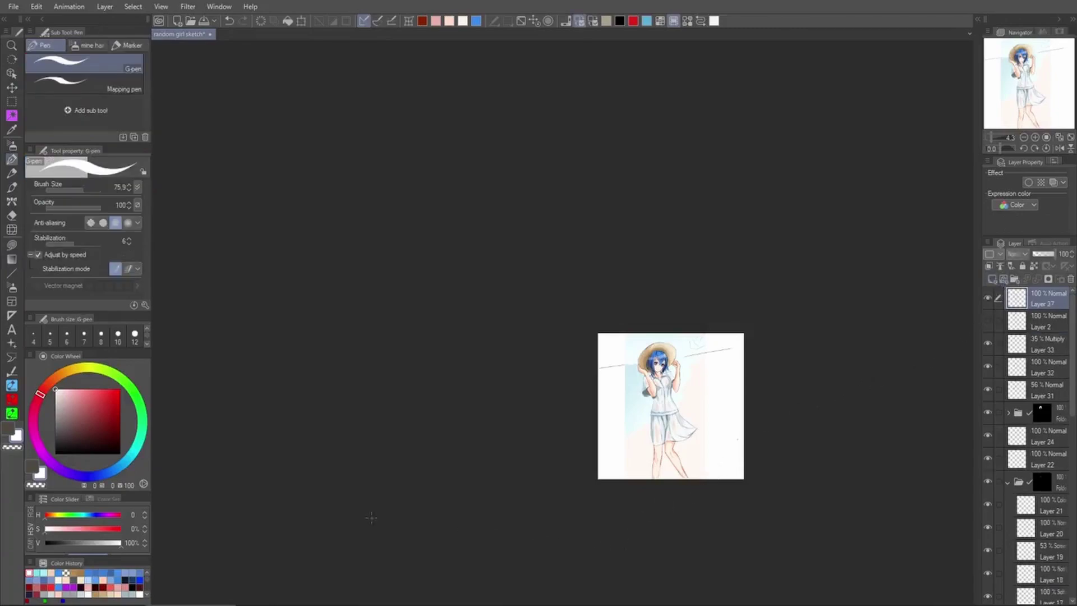
pyautogui.moveTo(71, 425); pyautogui.dragTo(39, 531)
pyautogui.moveTo(701, 526)
pyautogui.mouseDown()
pyautogui.moveTo(733, 460)
pyautogui.moveTo(764, 452)
pyautogui.moveTo(800, 468)
pyautogui.moveTo(716, 493)
pyautogui.mouseUp()
pyautogui.click(800, 365)
pyautogui.moveTo(691, 441); pyautogui.dragTo(754, 423)
pyautogui.scroll(5, 753, 422)
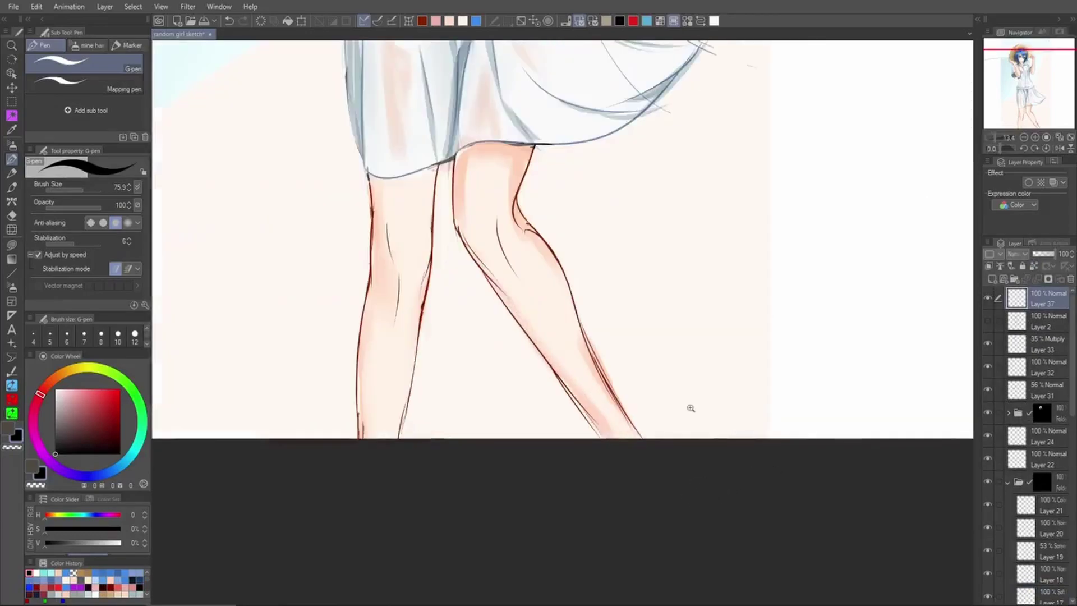
pyautogui.press('[')
pyautogui.press('[')
pyautogui.press('[')
pyautogui.press('[')
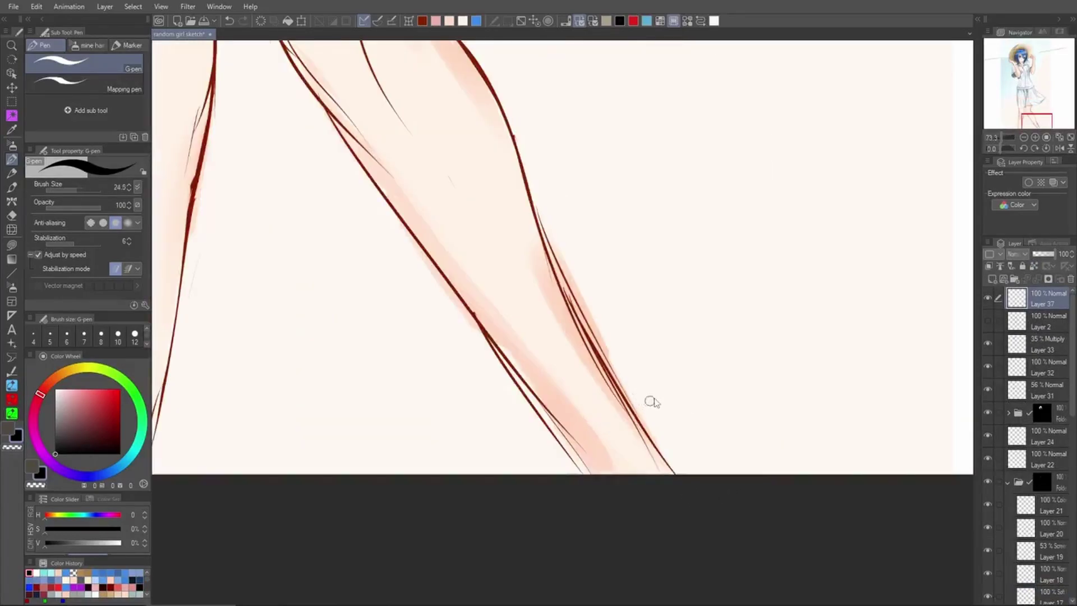
# Undo the trial signature stroke beside the lower leg and reduce the G-pen size to 10.3
pyautogui.moveTo(657, 381)
pyautogui.mouseDown()
pyautogui.moveTo(674, 388)
pyautogui.moveTo(654, 389)
pyautogui.moveTo(682, 396)
pyautogui.moveTo(705, 360)
pyautogui.mouseUp()
pyautogui.hotkey('ctrl', 'z')
pyautogui.press('[')
pyautogui.press('[')
pyautogui.press('[')
pyautogui.press('[')
pyautogui.hotkey('ctrl', 'z')
pyautogui.hotkey('ctrl', 'z')
# Handwrite the artist's signature handle in black, slanting upward beside the lower leg near the canvas's bottom edge, redoing faulty strokes
pyautogui.moveTo(701, 373); pyautogui.dragTo(708, 386)
pyautogui.moveTo(733, 356)
pyautogui.mouseDown()
pyautogui.moveTo(731, 379)
pyautogui.moveTo(797, 359)
pyautogui.mouseUp()
pyautogui.hotkey('ctrl', 'z')
pyautogui.hotkey('ctrl', 'z')
pyautogui.hotkey('ctrl', 'z')
pyautogui.moveTo(808, 319); pyautogui.dragTo(812, 348)
pyautogui.moveTo(799, 337); pyautogui.dragTo(845, 336)
pyautogui.moveTo(846, 316); pyautogui.dragTo(829, 337)
pyautogui.moveTo(856, 297)
pyautogui.mouseDown()
pyautogui.moveTo(873, 321)
pyautogui.moveTo(875, 301)
pyautogui.mouseUp()
pyautogui.moveTo(879, 332)
pyautogui.mouseDown()
pyautogui.moveTo(842, 352)
pyautogui.moveTo(867, 307)
pyautogui.moveTo(873, 327)
pyautogui.mouseUp()
pyautogui.moveTo(880, 299)
pyautogui.mouseDown()
pyautogui.moveTo(873, 326)
pyautogui.moveTo(890, 321)
pyautogui.mouseUp()
pyautogui.moveTo(899, 299); pyautogui.dragTo(893, 312)
pyautogui.click(892, 317)
pyautogui.scroll(-2, 906, 336)
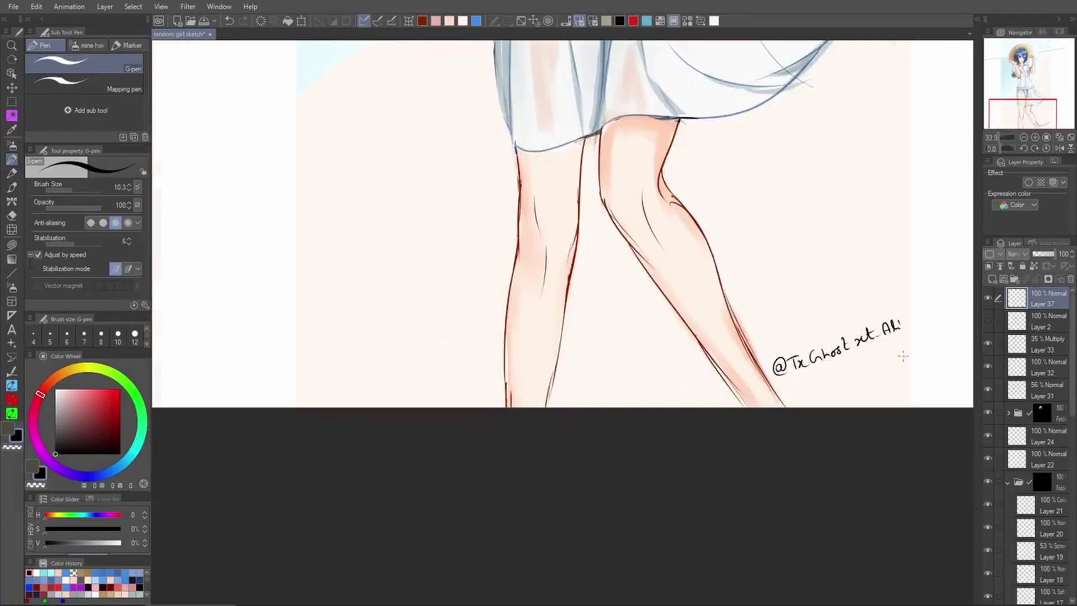
pyautogui.scroll(1, 895, 324)
pyautogui.moveTo(777, 396); pyautogui.dragTo(746, 477)
pyautogui.moveTo(739, 463); pyautogui.dragTo(686, 490)
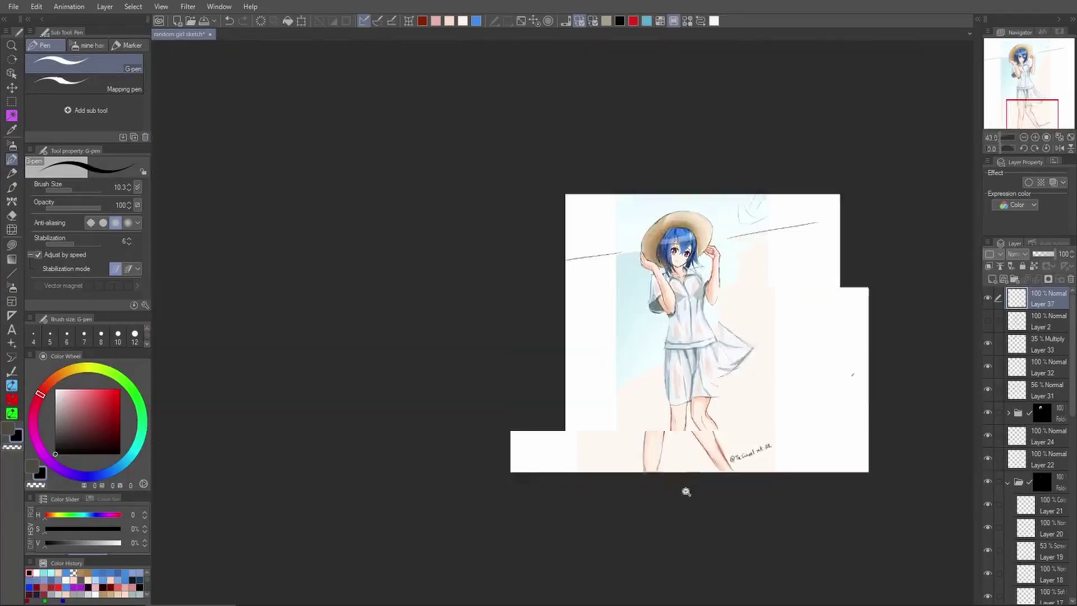
pyautogui.moveTo(747, 428); pyautogui.dragTo(623, 467)
pyautogui.moveTo(670, 409); pyautogui.dragTo(765, 408)
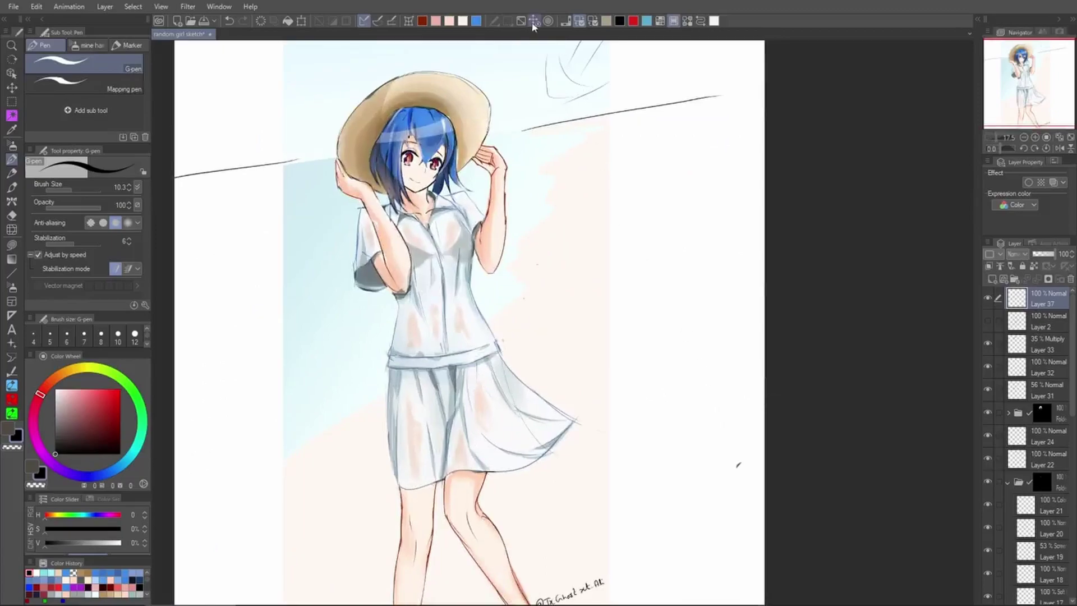
pyautogui.click(535, 21)
pyautogui.click(36, 6)
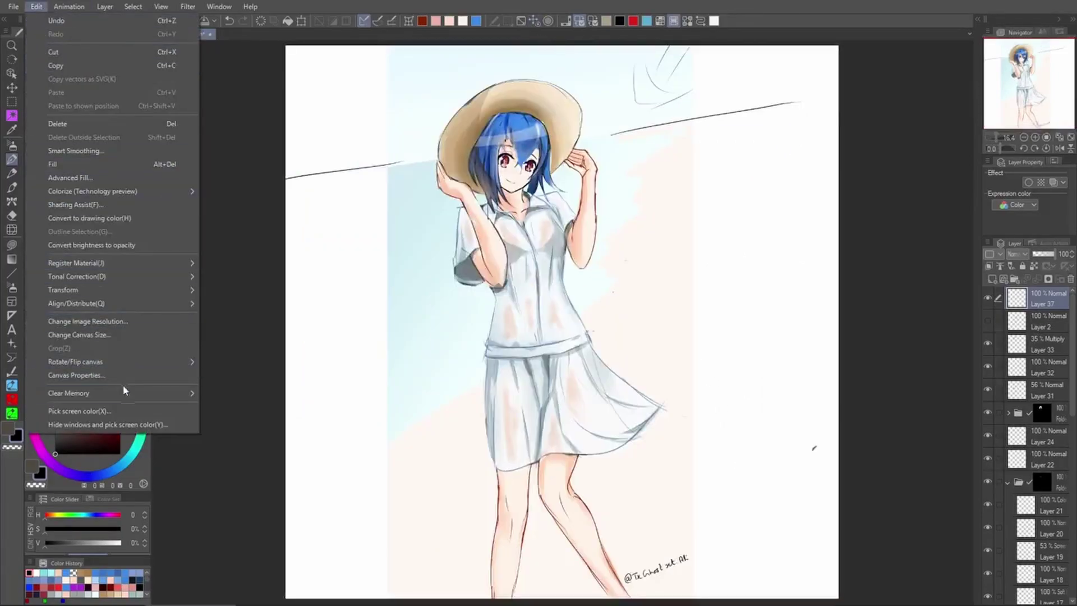
pyautogui.click(151, 379)
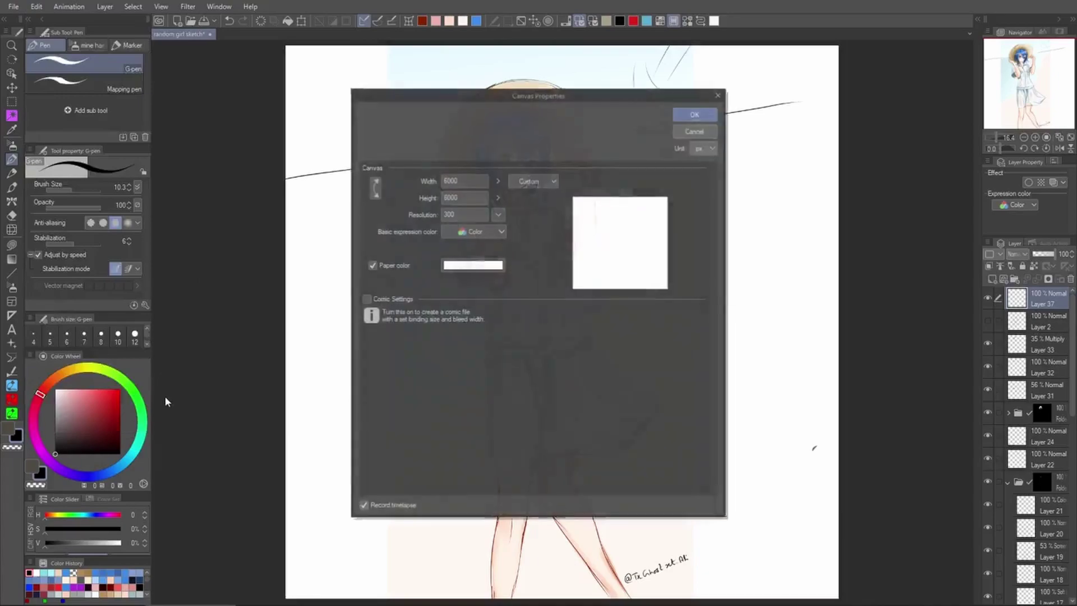
pyautogui.moveTo(623, 103); pyautogui.dragTo(203, 154)
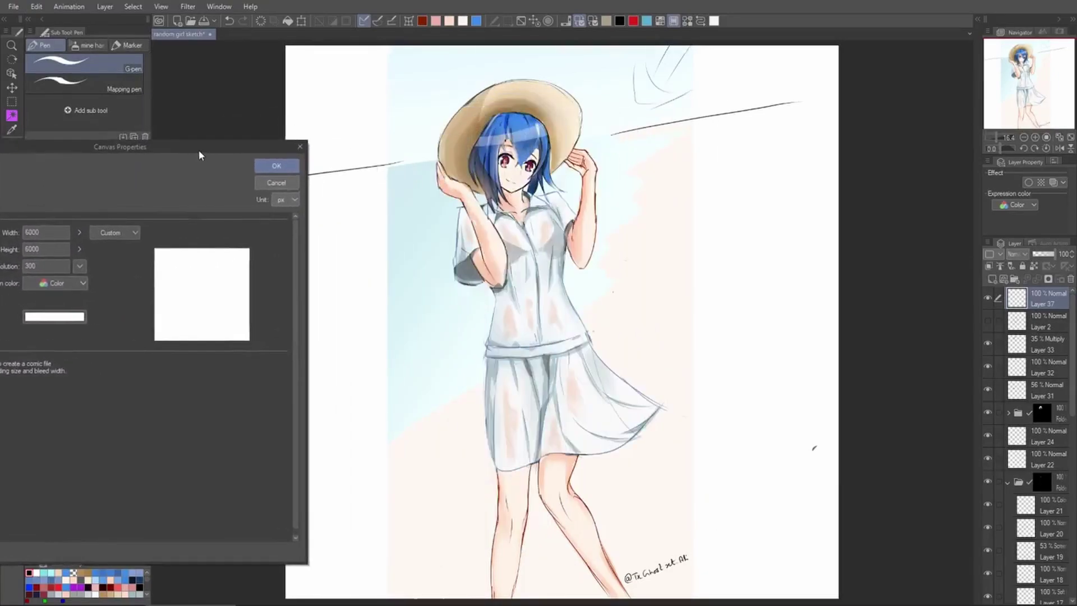
pyautogui.click(276, 184)
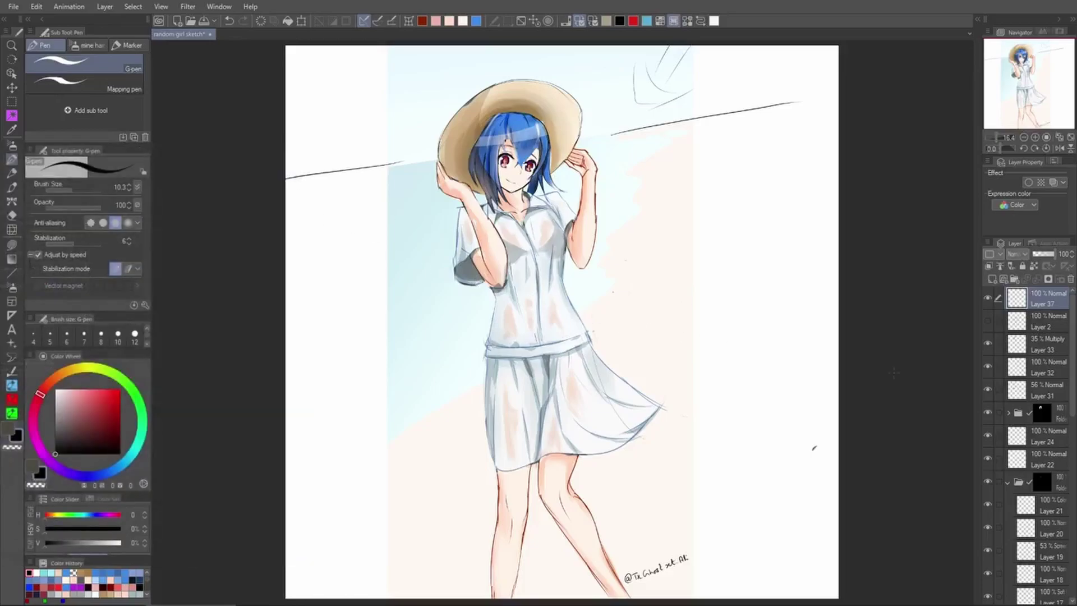
# Load the background folder's mask as a selection around the tall framed area, keeping Layer 37 active
pyautogui.scroll(-5, 1072, 516)
pyautogui.moveTo(1073, 512); pyautogui.dragTo(1074, 585)
pyautogui.keyDown('ctrl'); pyautogui.click(1044, 478); pyautogui.keyUp('ctrl')
pyautogui.moveTo(1073, 493); pyautogui.dragTo(1075, 469)
pyautogui.scroll(9, 1073, 471)
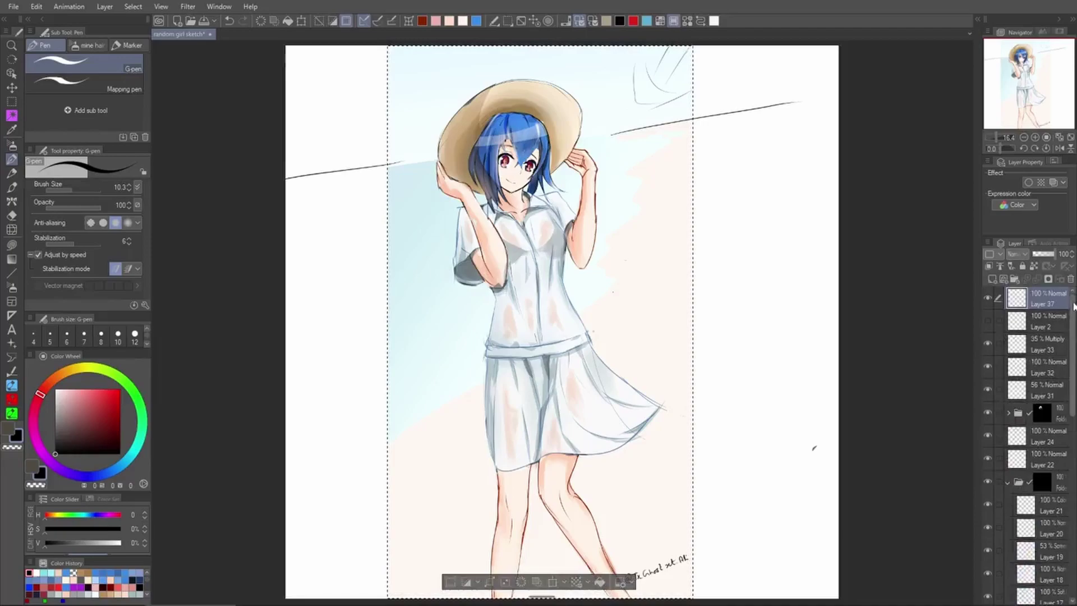
# Dismiss the selection shrinking, crop the canvas to the selected frame area and save the file
pyautogui.click(505, 584)
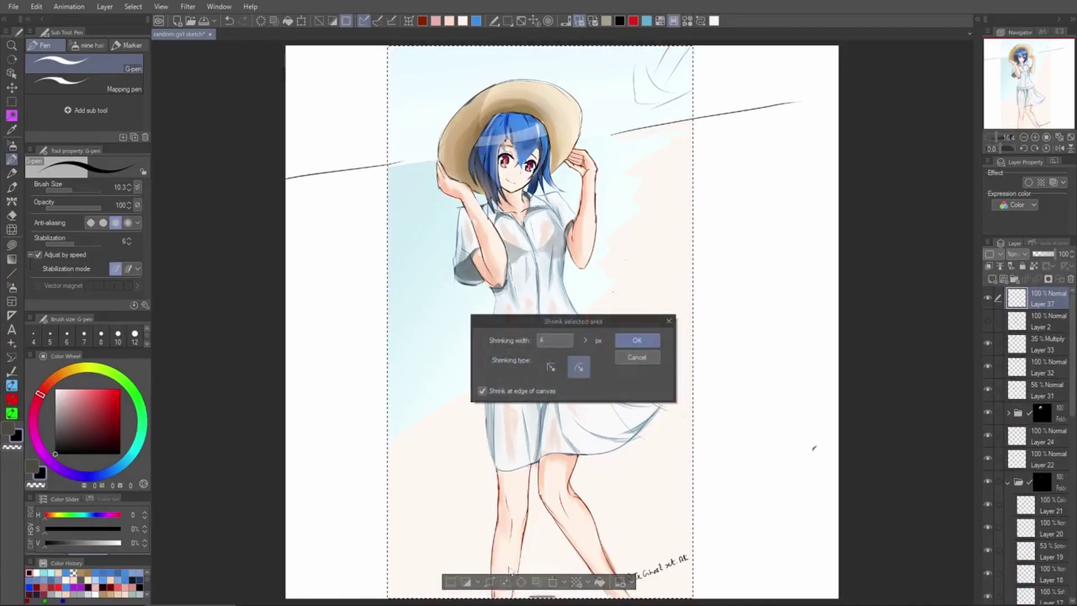
pyautogui.click(632, 362)
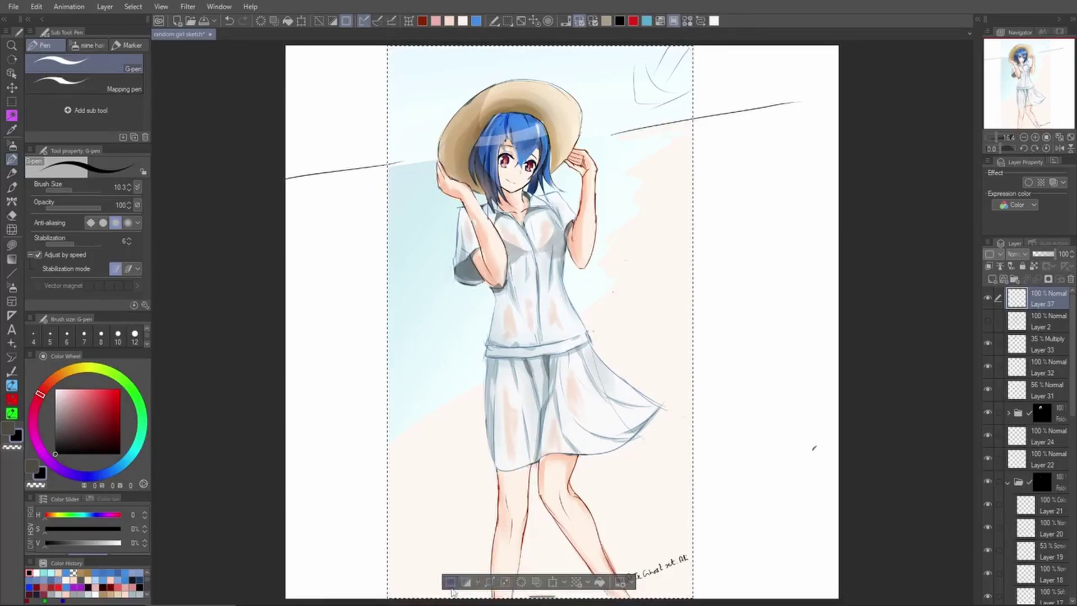
pyautogui.click(450, 584)
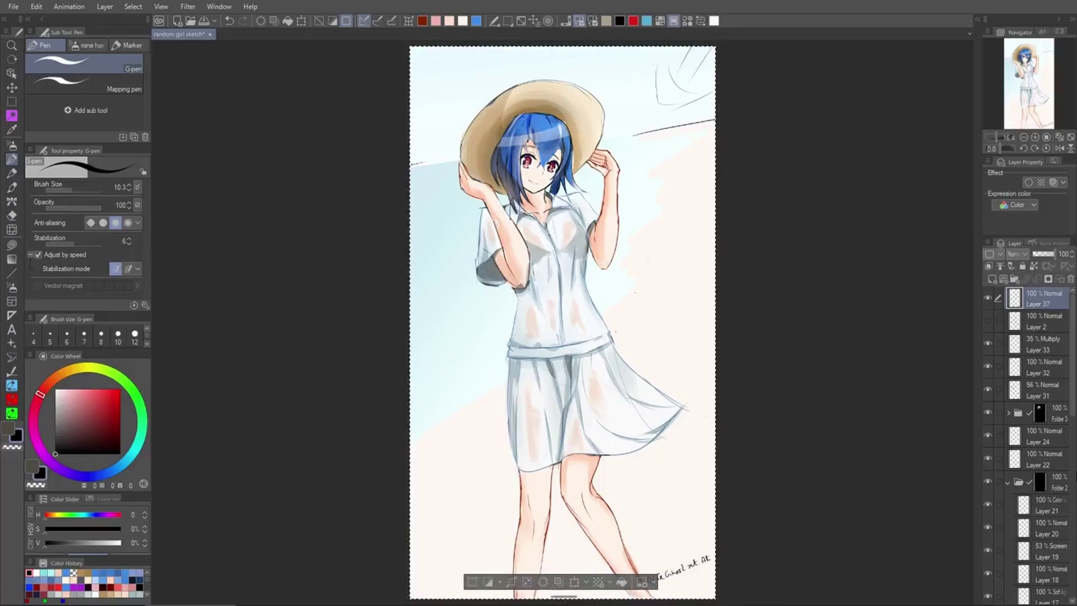
pyautogui.hotkey('ctrl', 's')
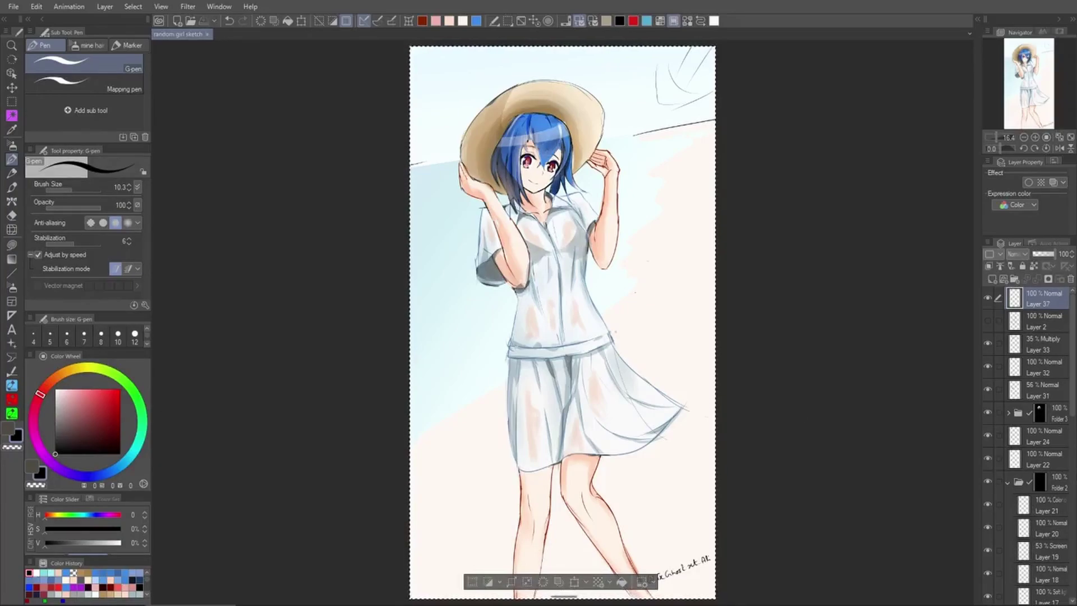